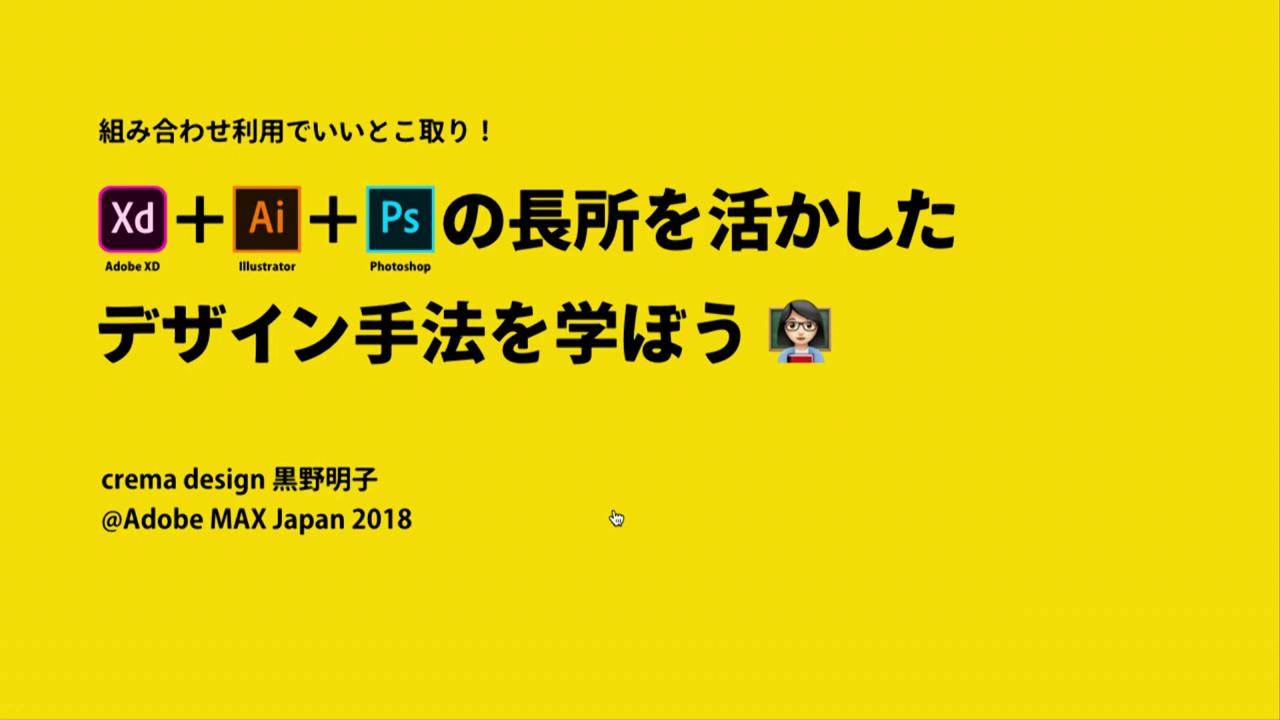
# Advance past the self-introduction slide to the 21-work portfolio grid slide
pyautogui.click(615, 517)
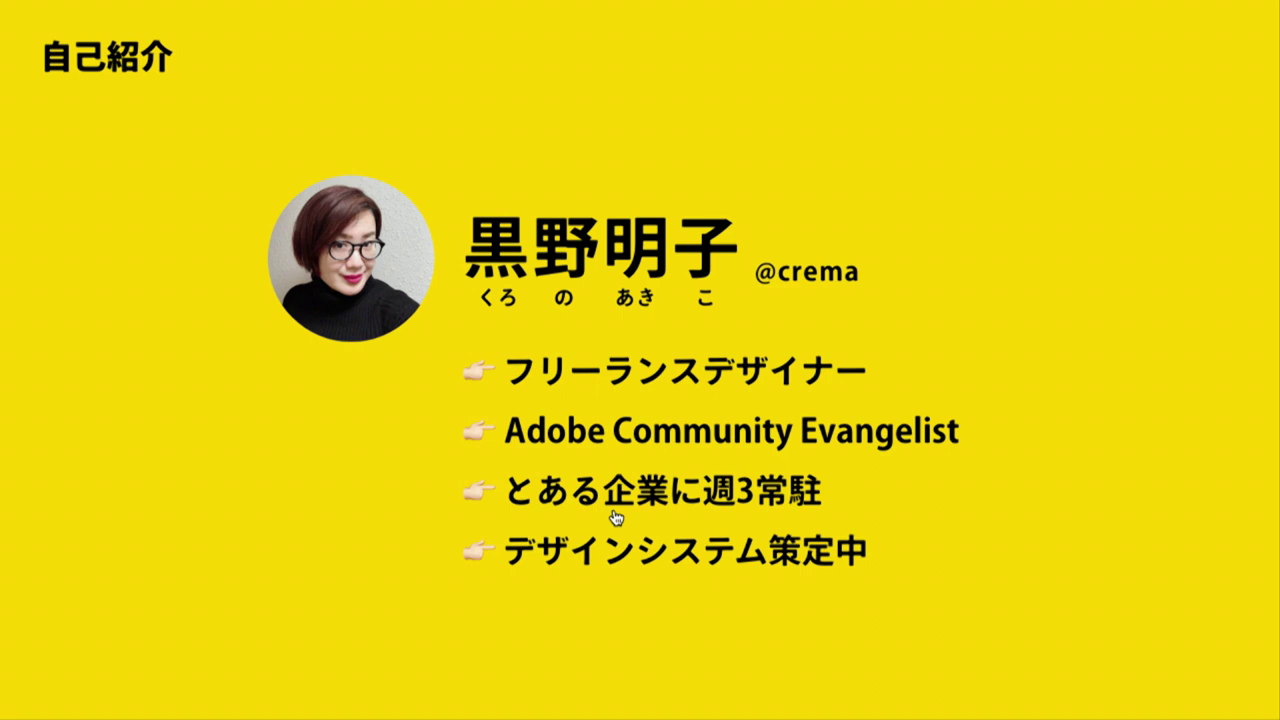
pyautogui.click(861, 520)
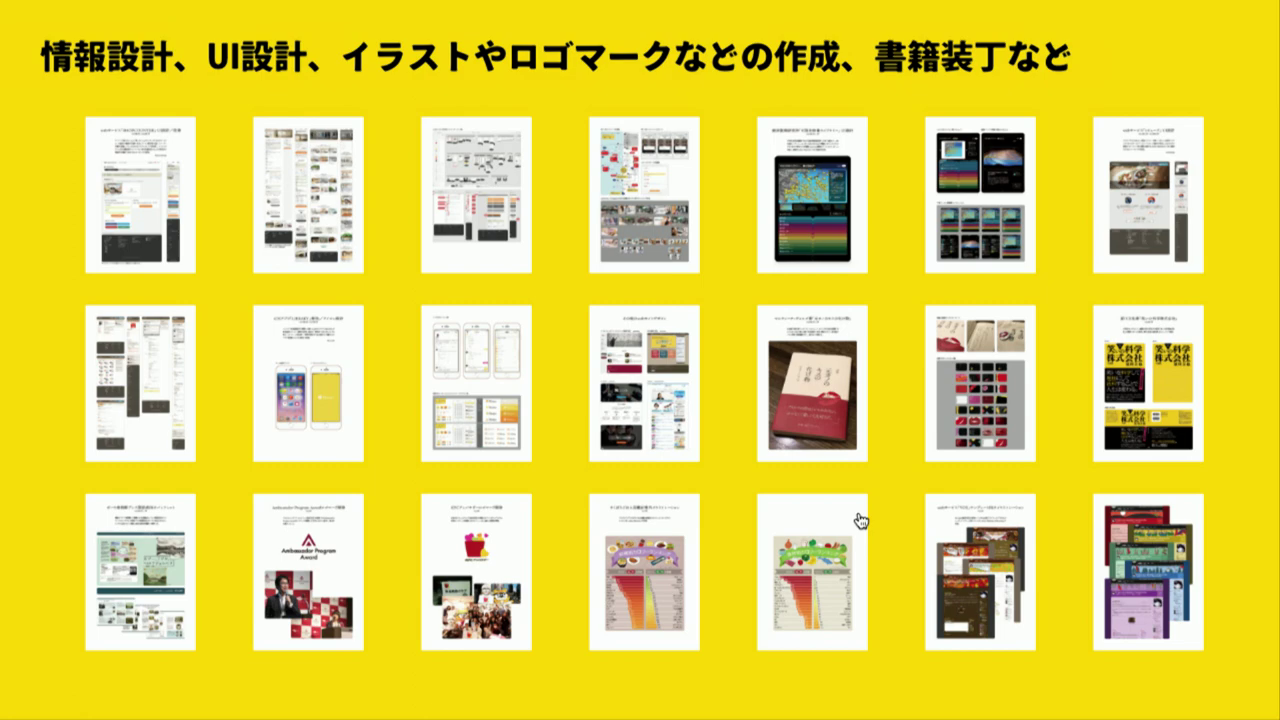
# Advance three slides, past the book and LINE stickers slide, to the target-audience slide
pyautogui.click(860, 520)
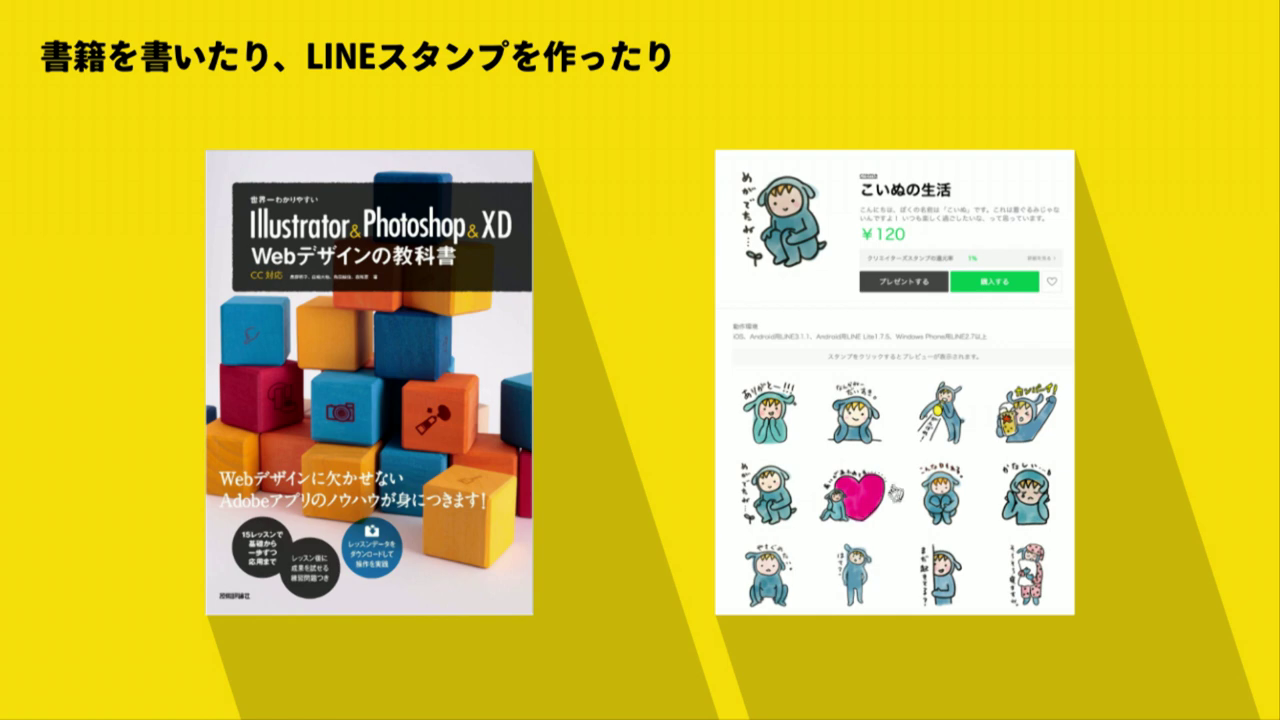
pyautogui.press('Right')
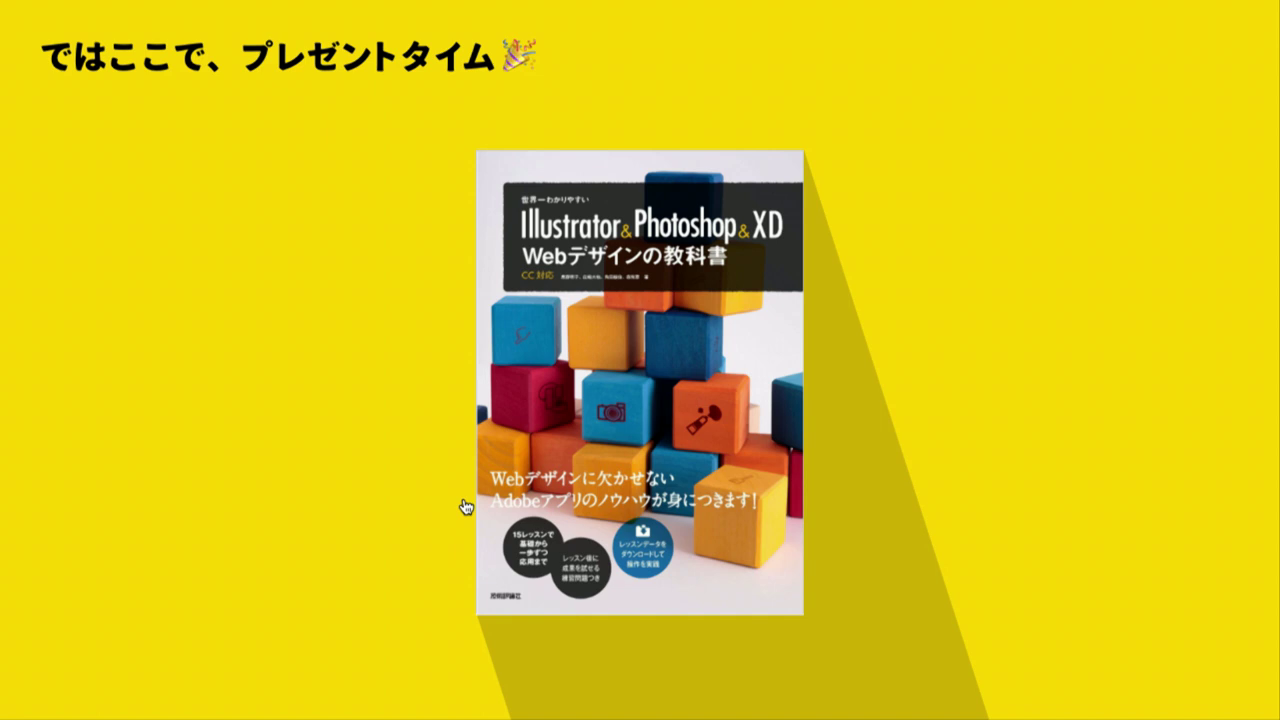
pyautogui.press('Right')
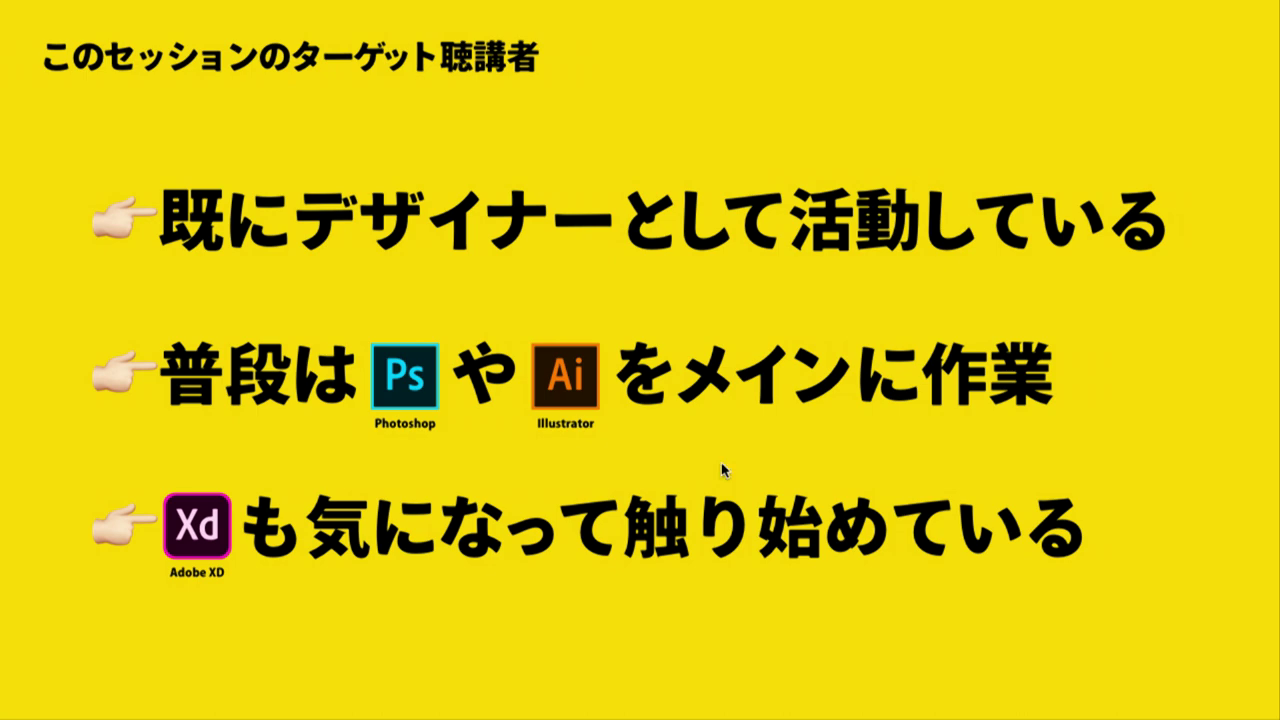
# Advance through the XD troubles title slide and the six numbered problem cards
pyautogui.click(724, 472)
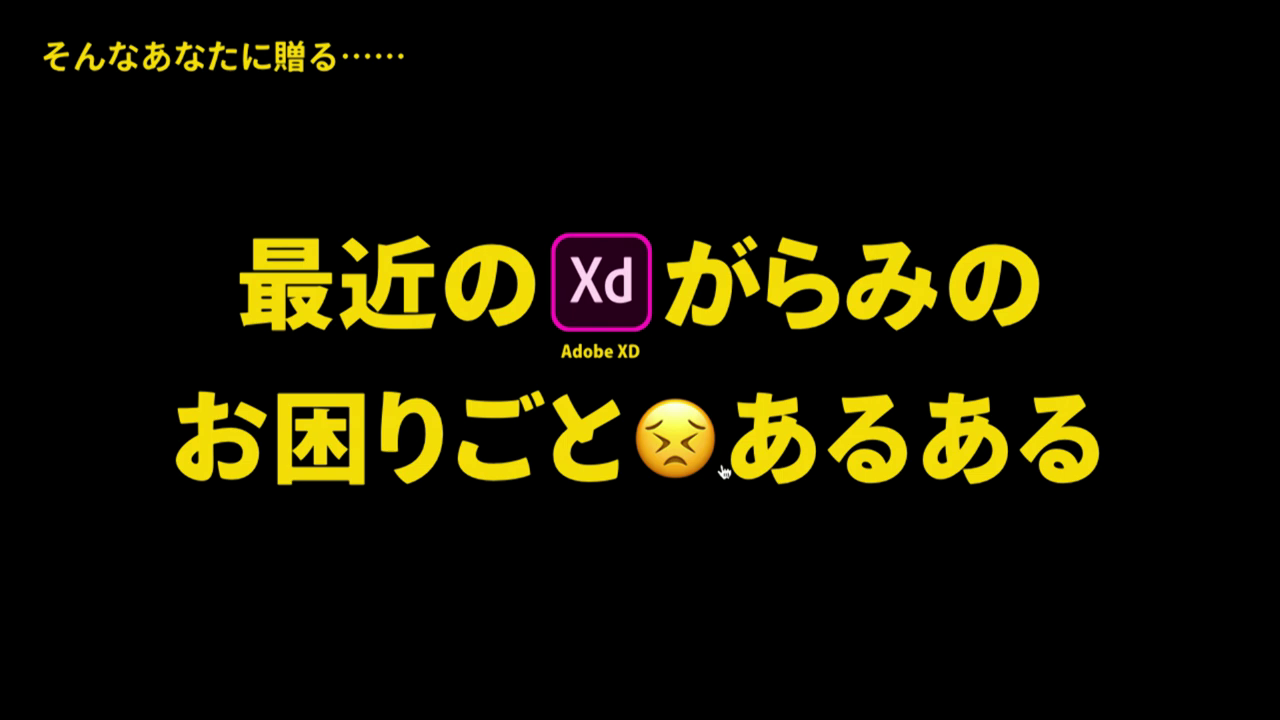
pyautogui.click(796, 482)
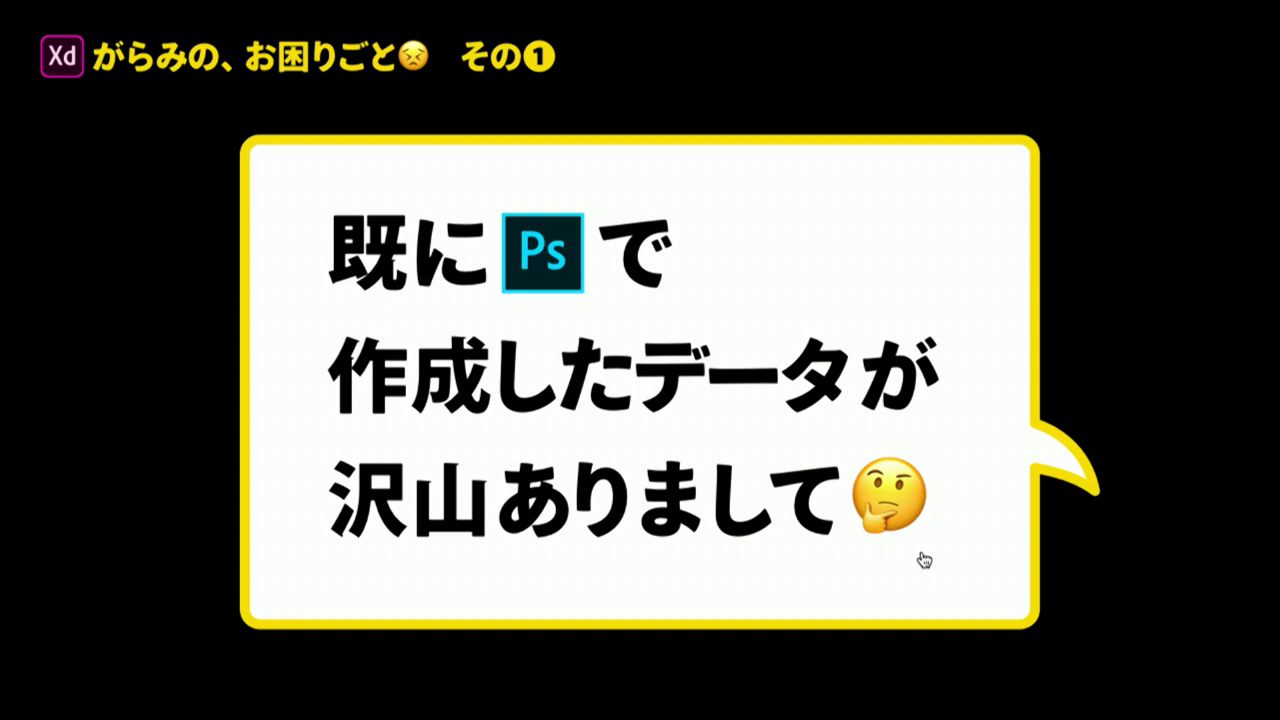
# Advance to the .psd demo title slide, exit and close the preview, and bring up Photoshop
pyautogui.click(924, 560)
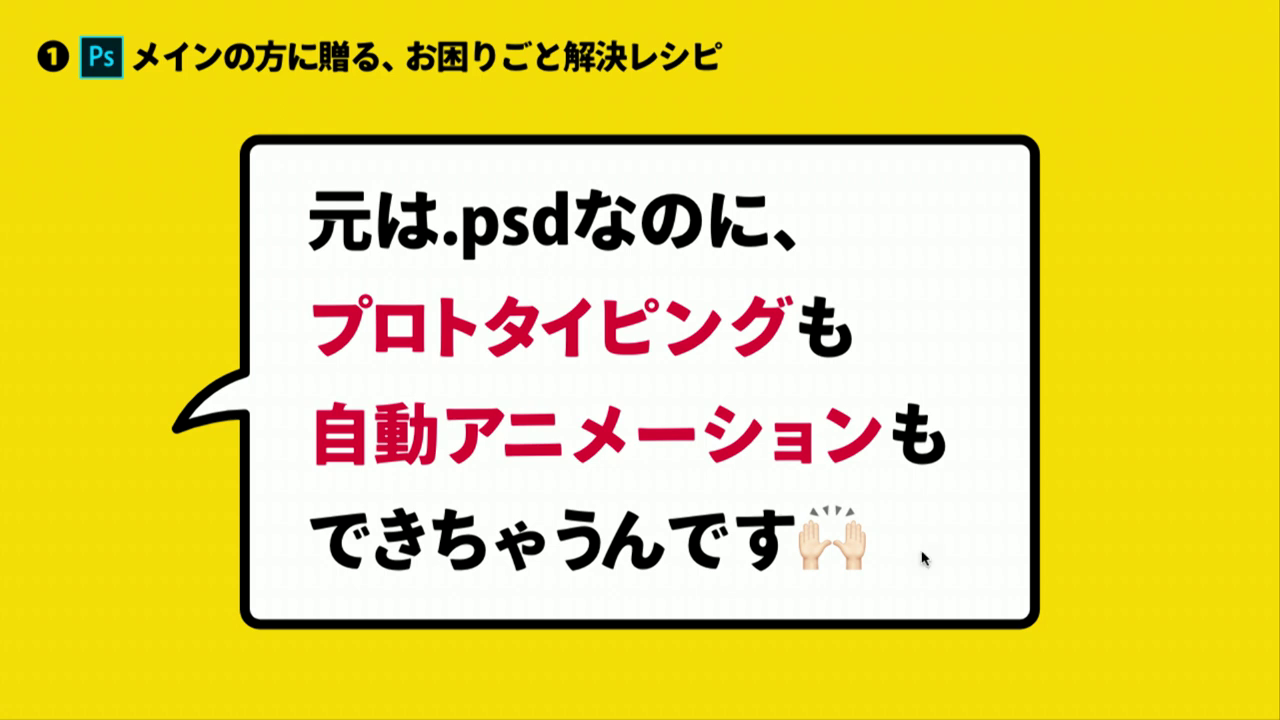
pyautogui.click(923, 559)
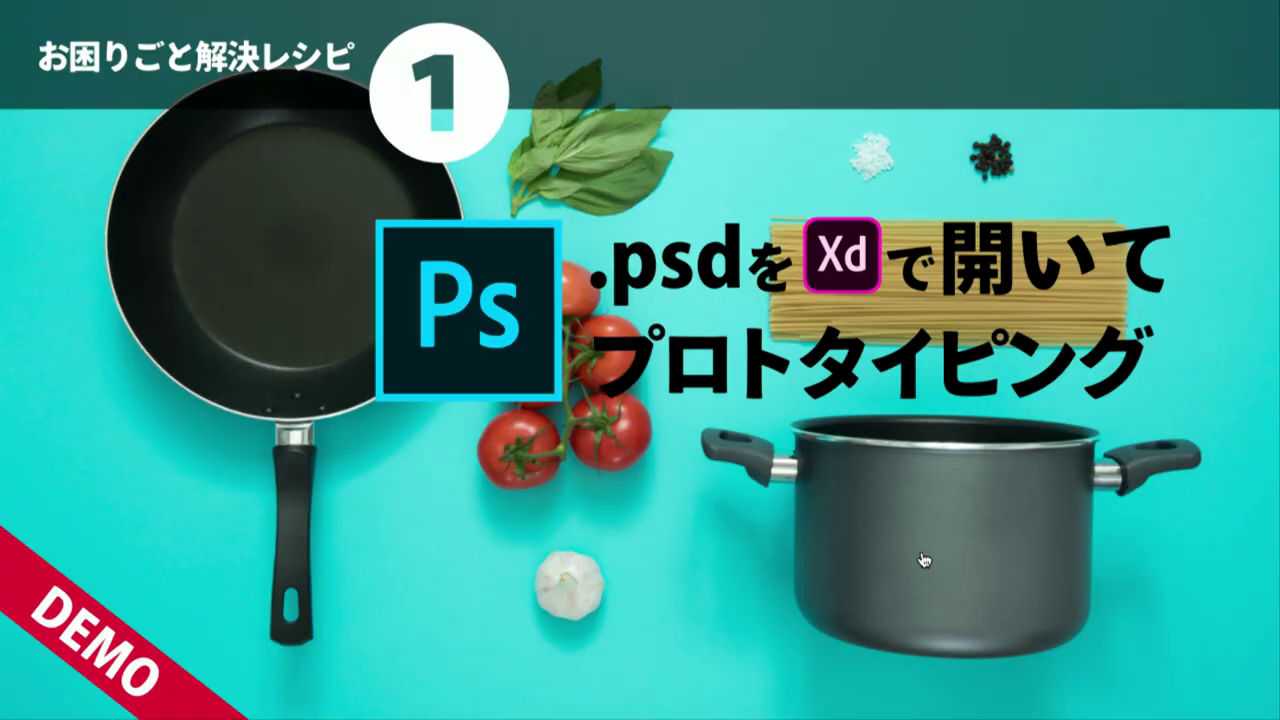
pyautogui.press('Escape')
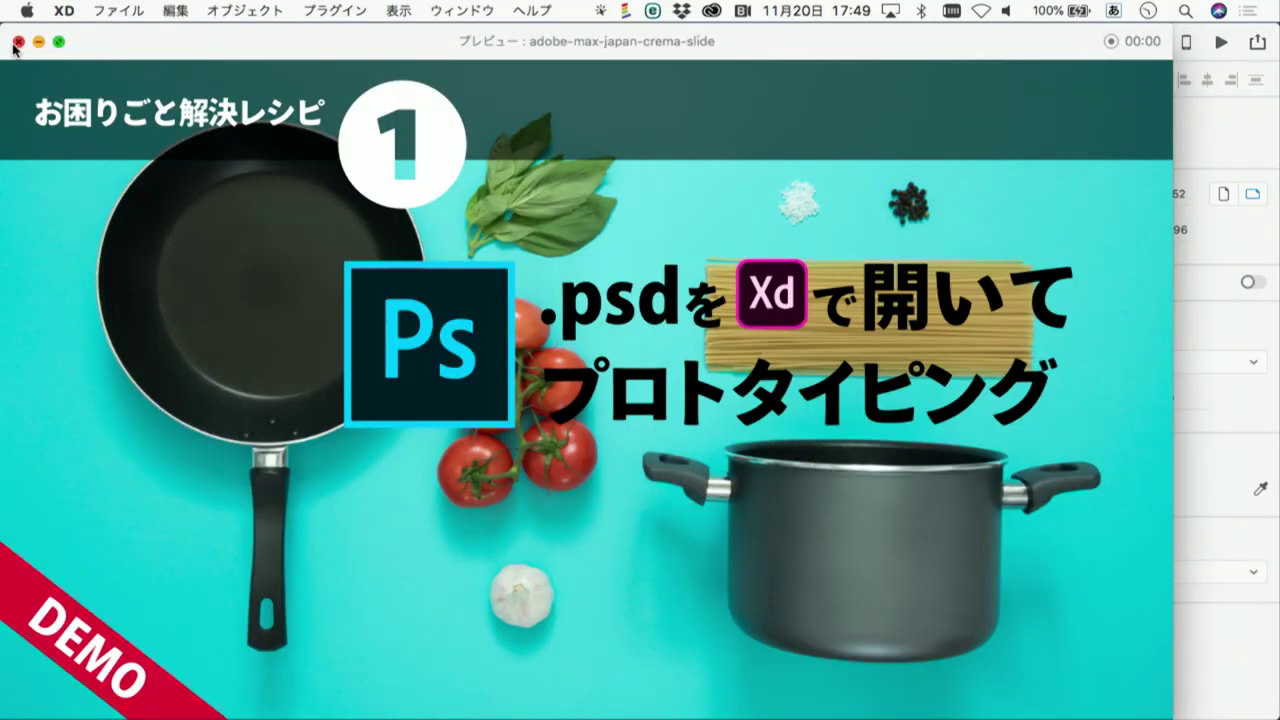
pyautogui.click(18, 42)
pyautogui.press('super+Tab')
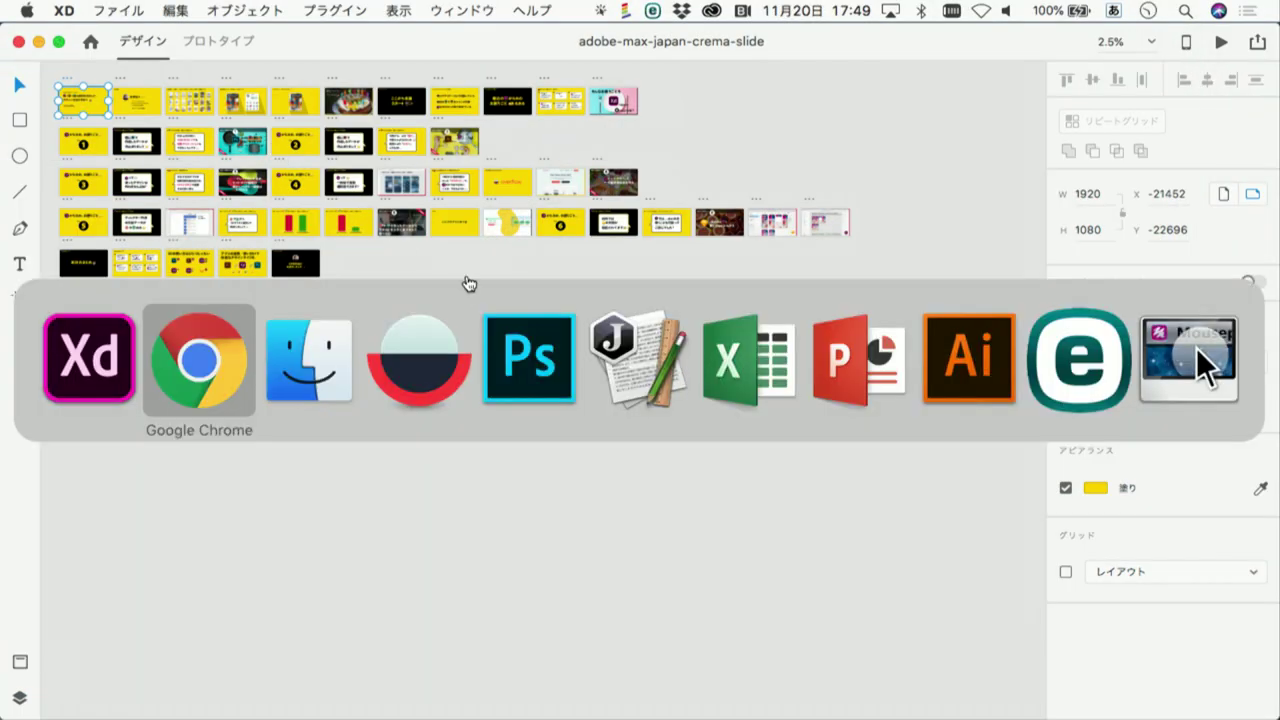
pyautogui.click(520, 368)
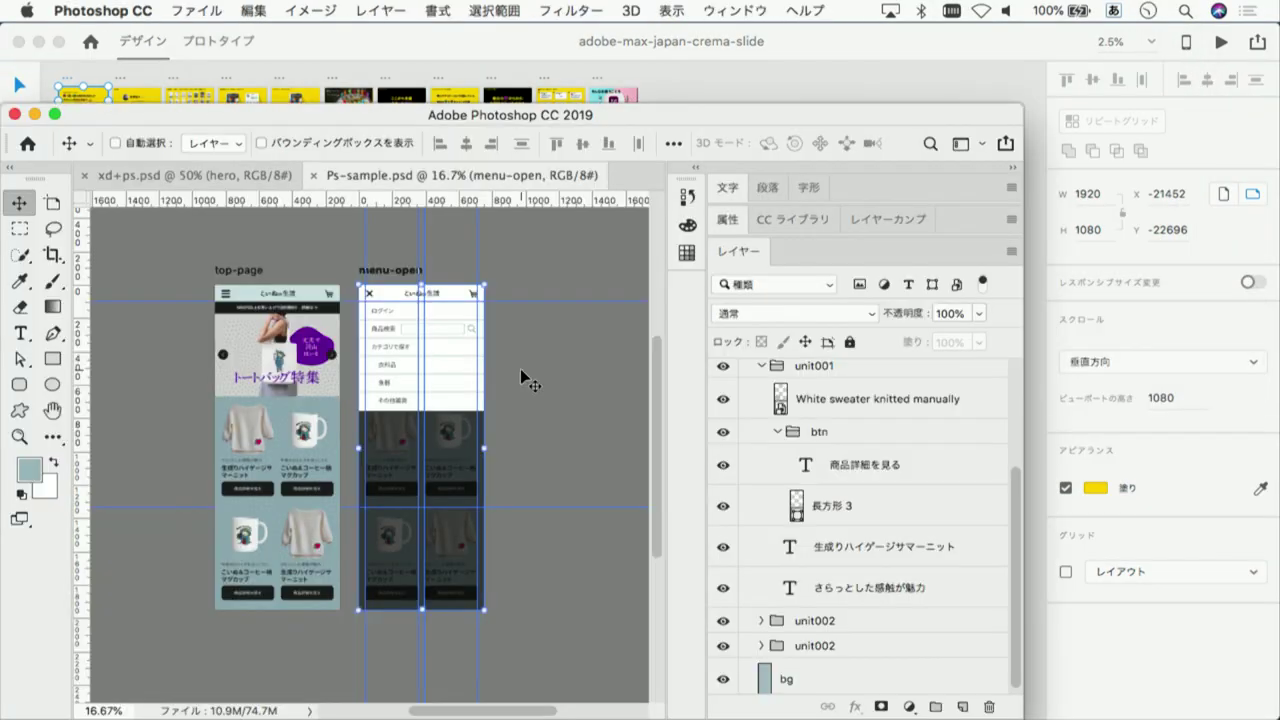
# Maximize the Photoshop window, zoom the Ps-sample.psd canvas, and show rulers
pyautogui.click(55, 114)
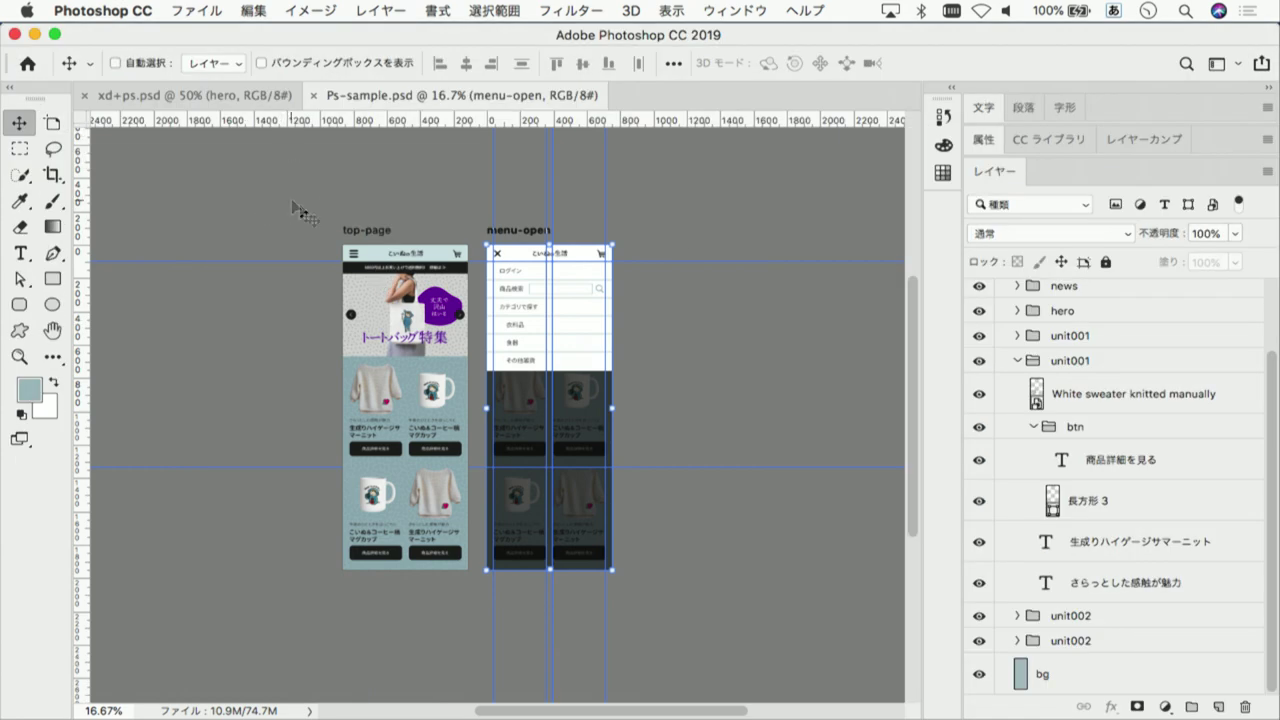
pyautogui.press('super')
pyautogui.scroll(1, 476, 260)
pyautogui.scroll(1, 472, 300)
pyautogui.scroll(-1, 469, 334)
pyautogui.press('super+r')
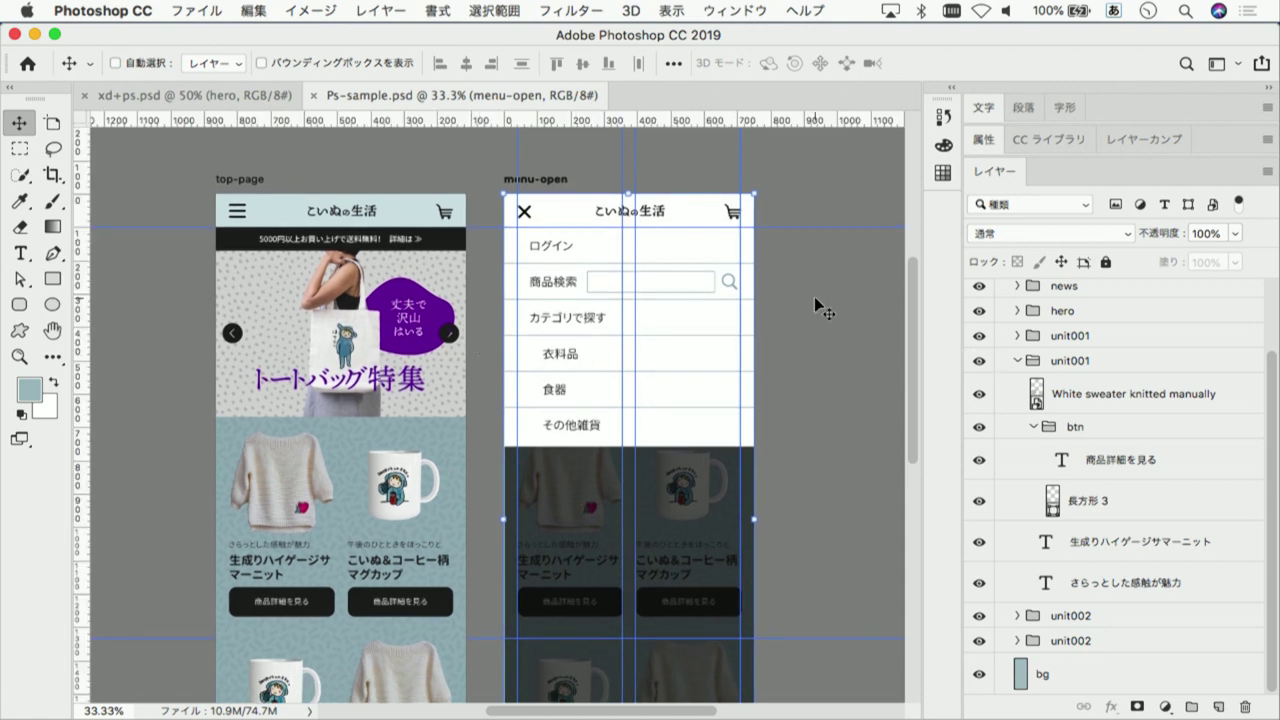
# Expand the top-page artboard and its header group in the Layers panel
pyautogui.click(248, 180)
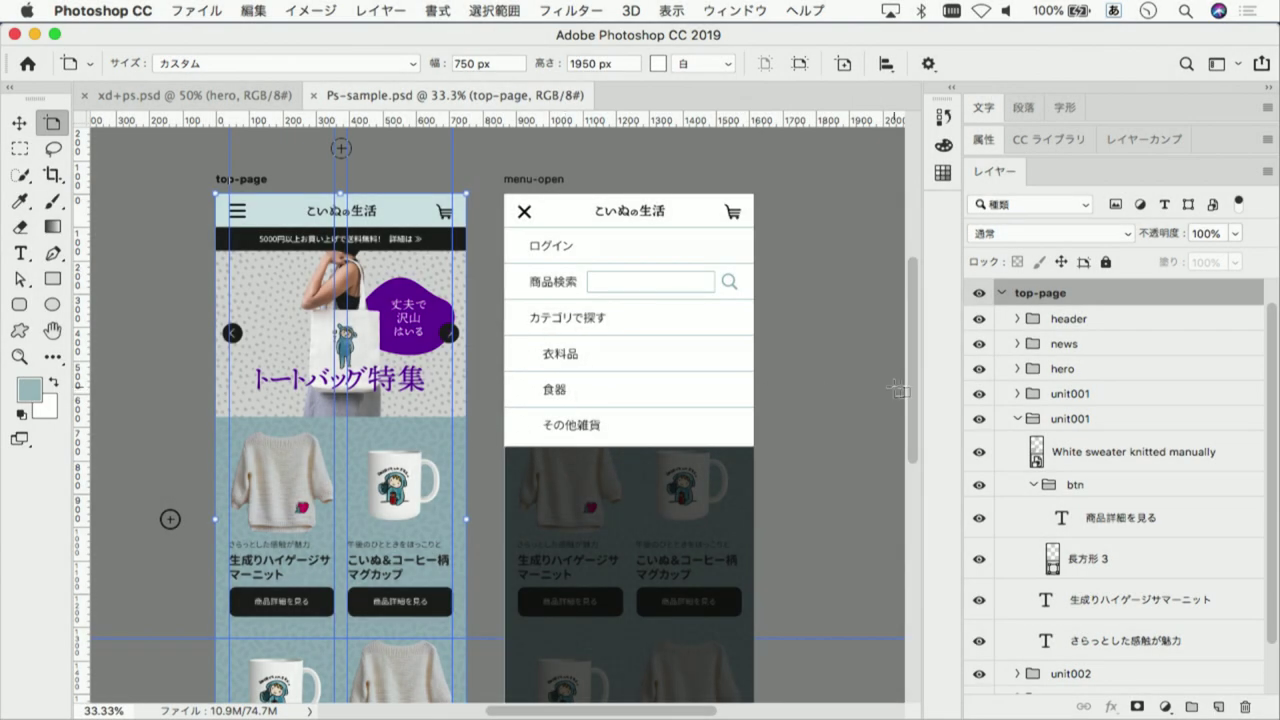
pyautogui.click(1001, 294)
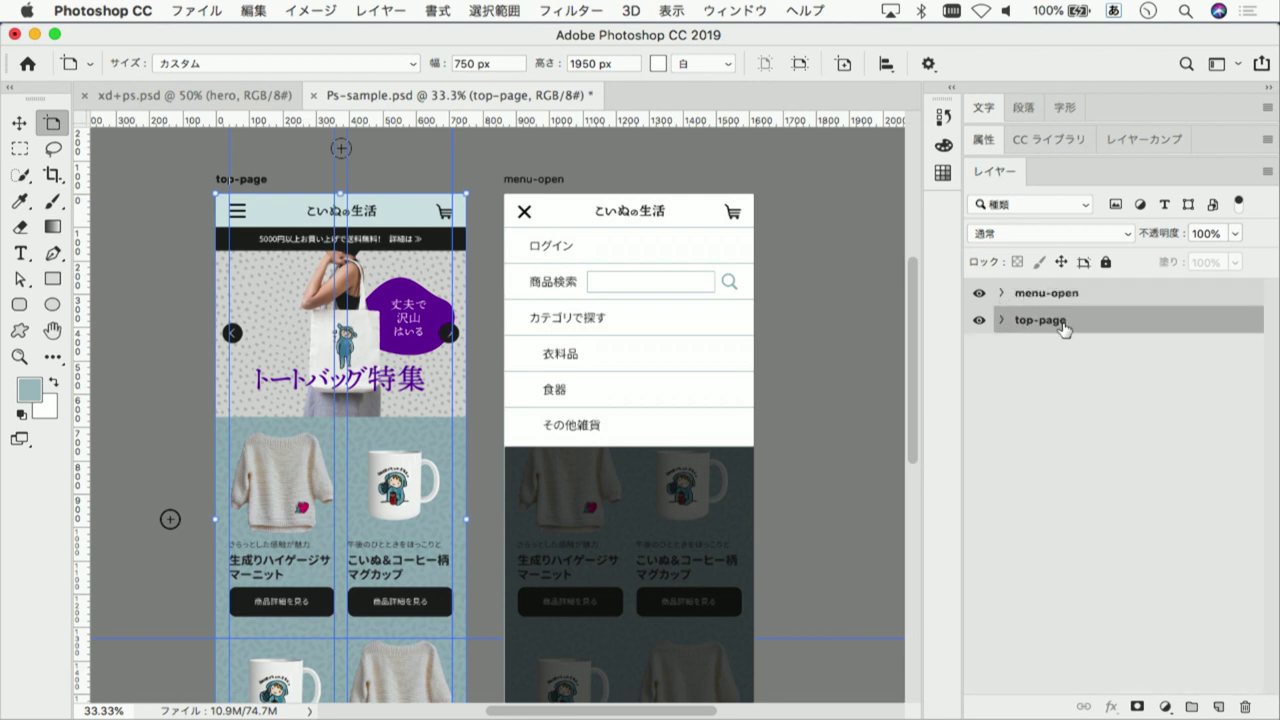
pyautogui.moveTo(1024, 300); pyautogui.dragTo(1005, 297)
pyautogui.click(1000, 321)
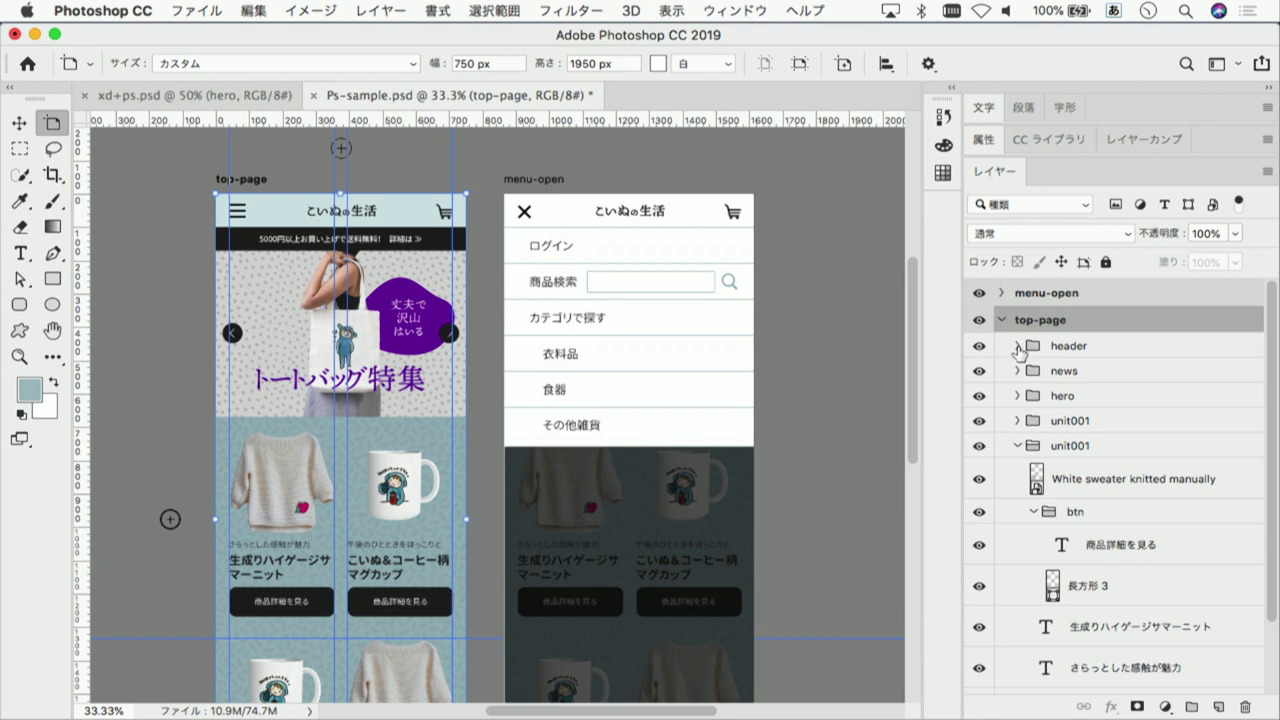
pyautogui.click(1017, 346)
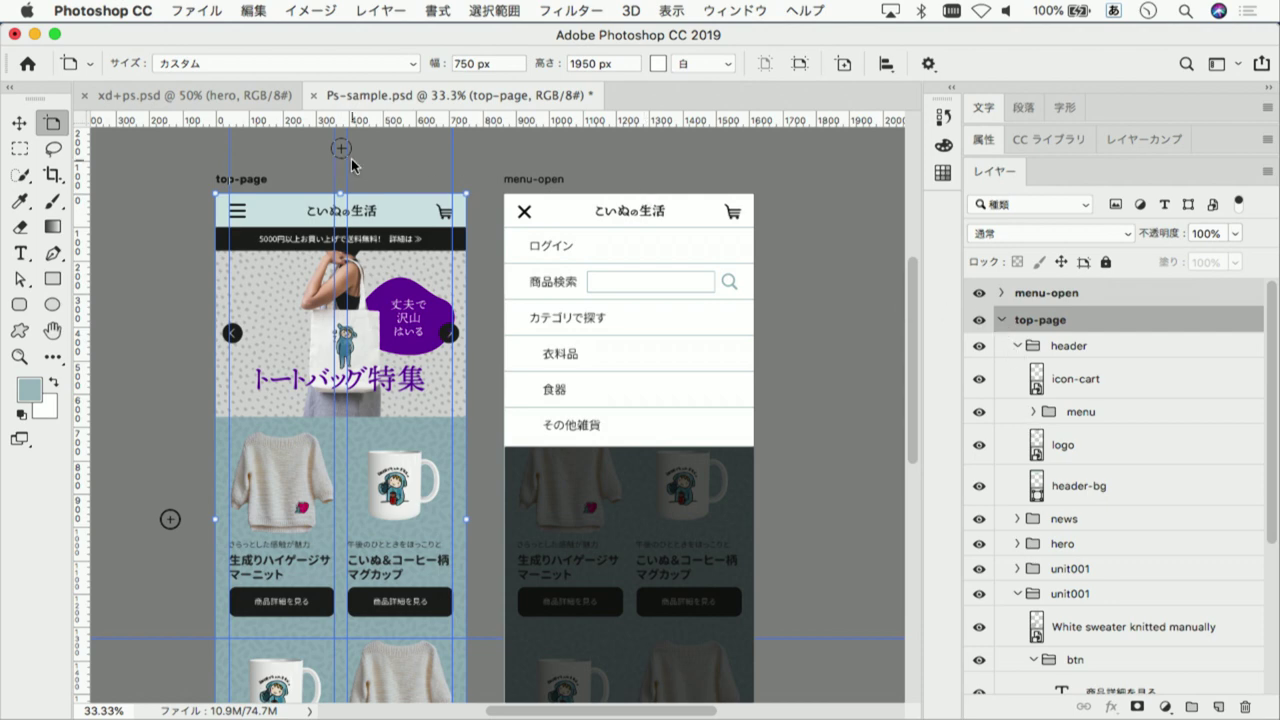
pyautogui.press('super+Tab')
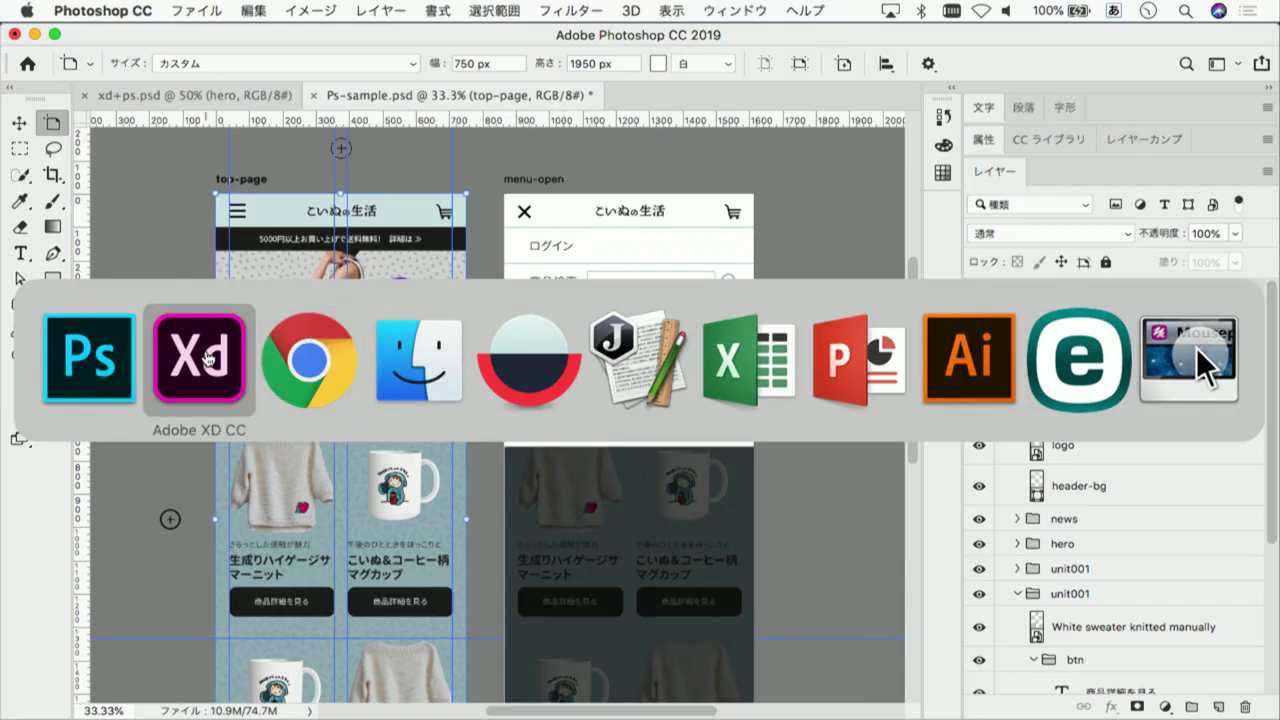
# Open Ps-sample.psd in Adobe XD from the File menu
pyautogui.click(203, 352)
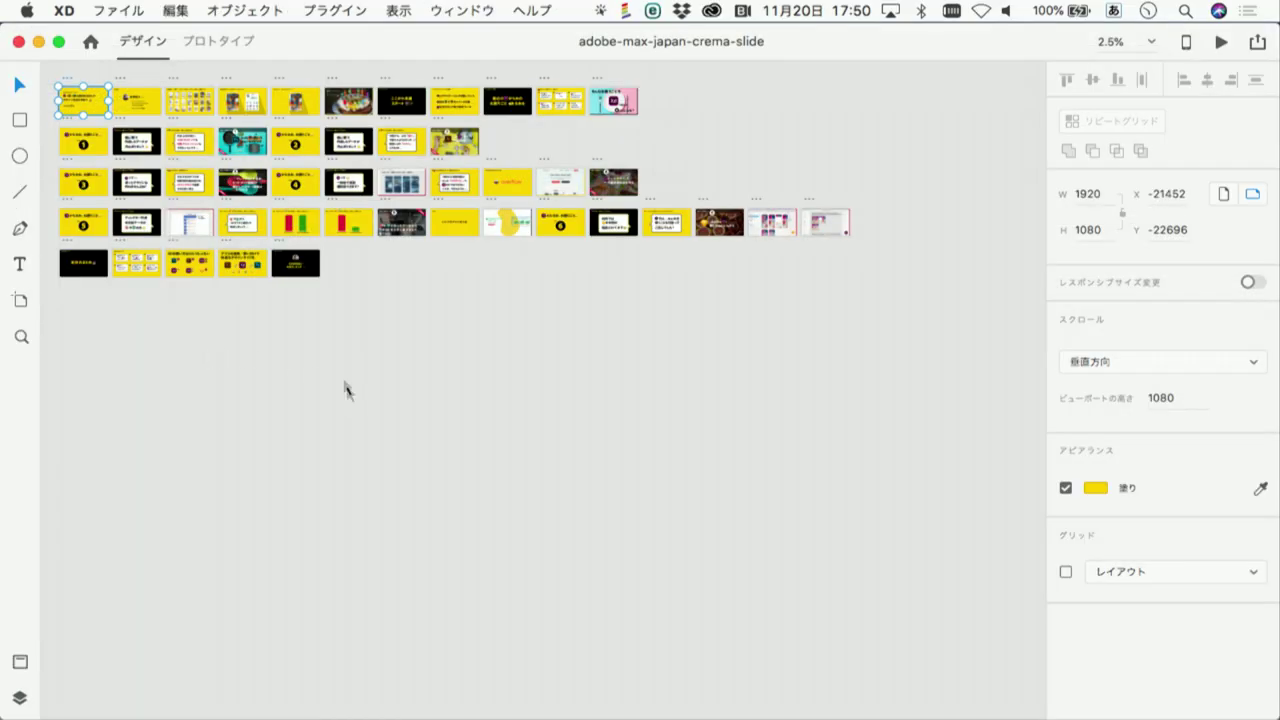
pyautogui.click(119, 12)
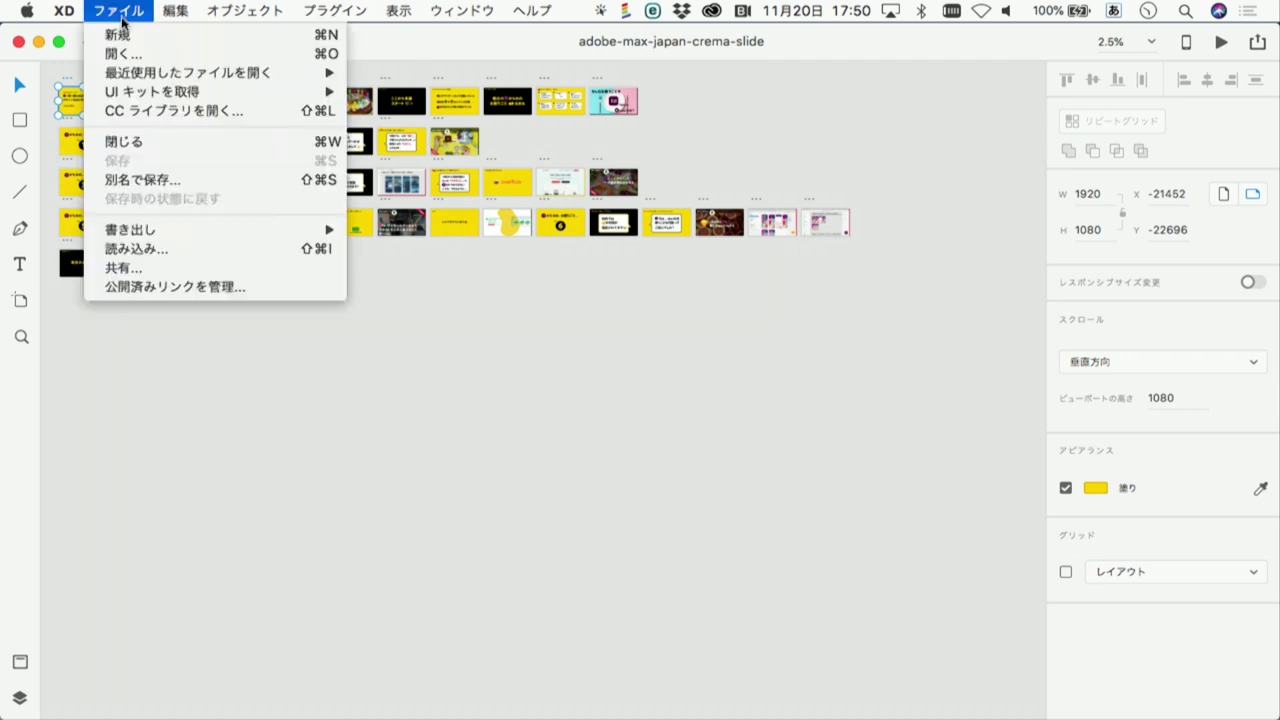
pyautogui.click(125, 52)
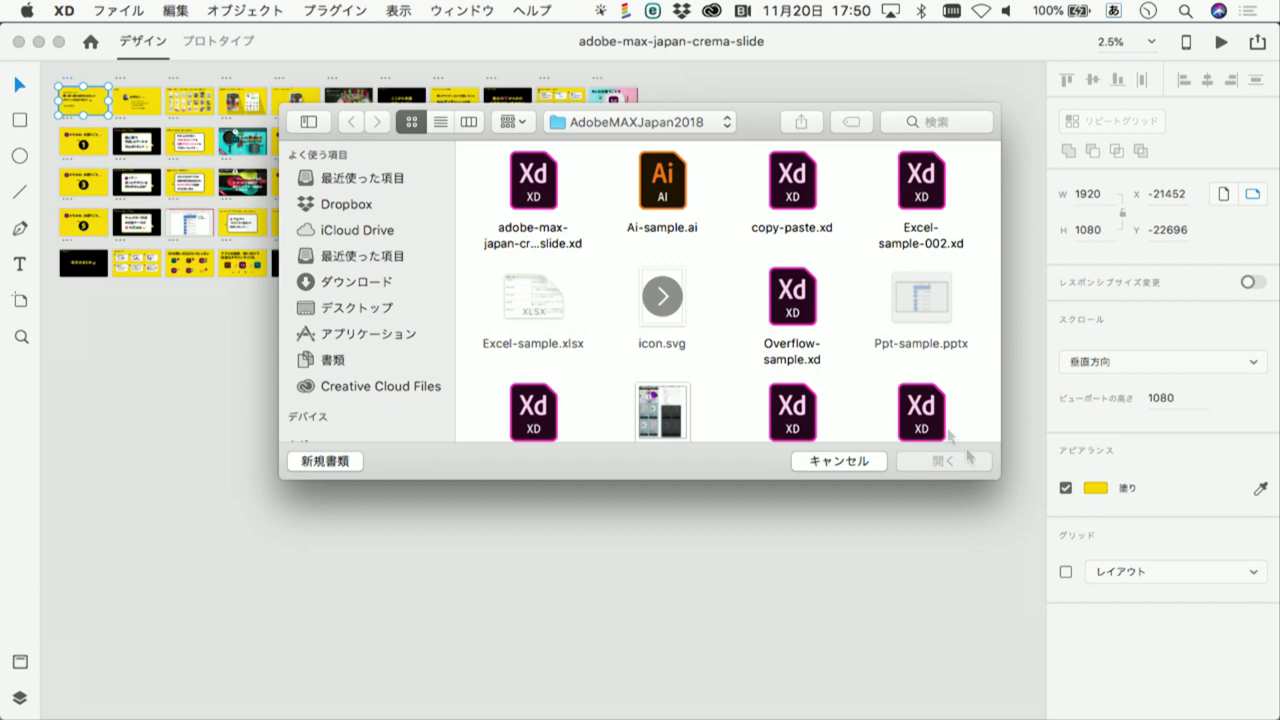
pyautogui.scroll(-3, 846, 360)
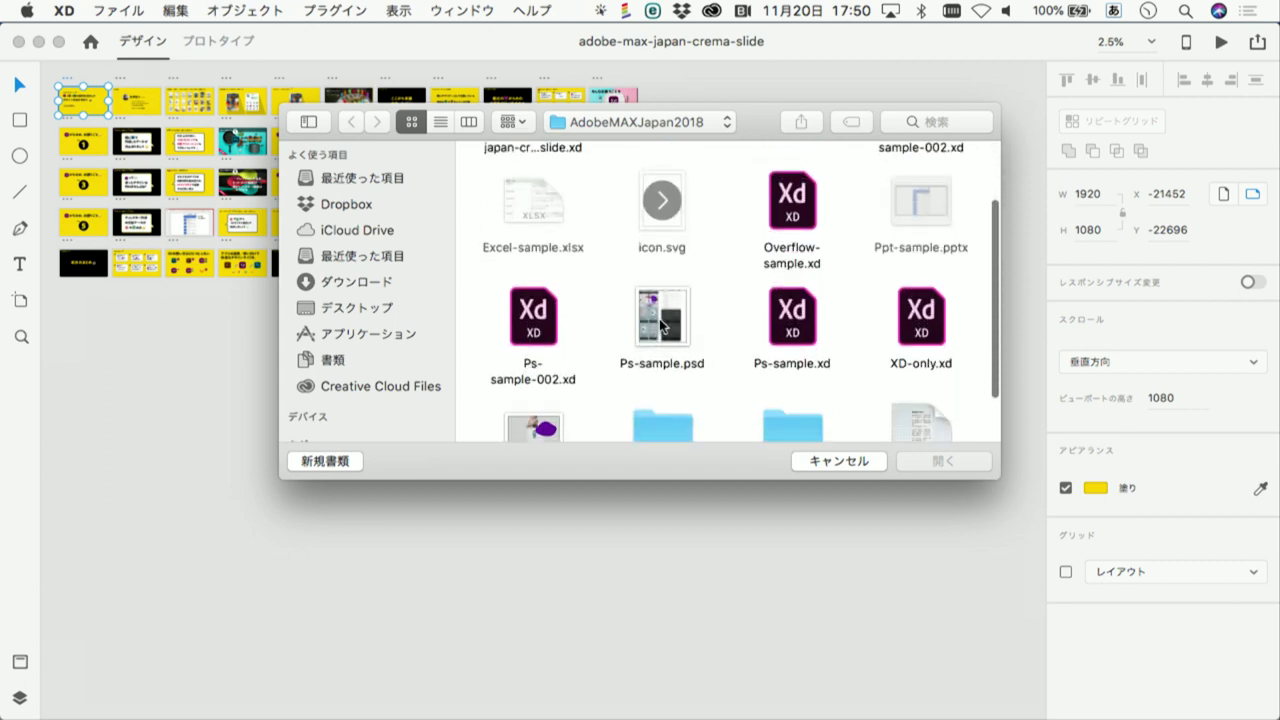
pyautogui.click(661, 325)
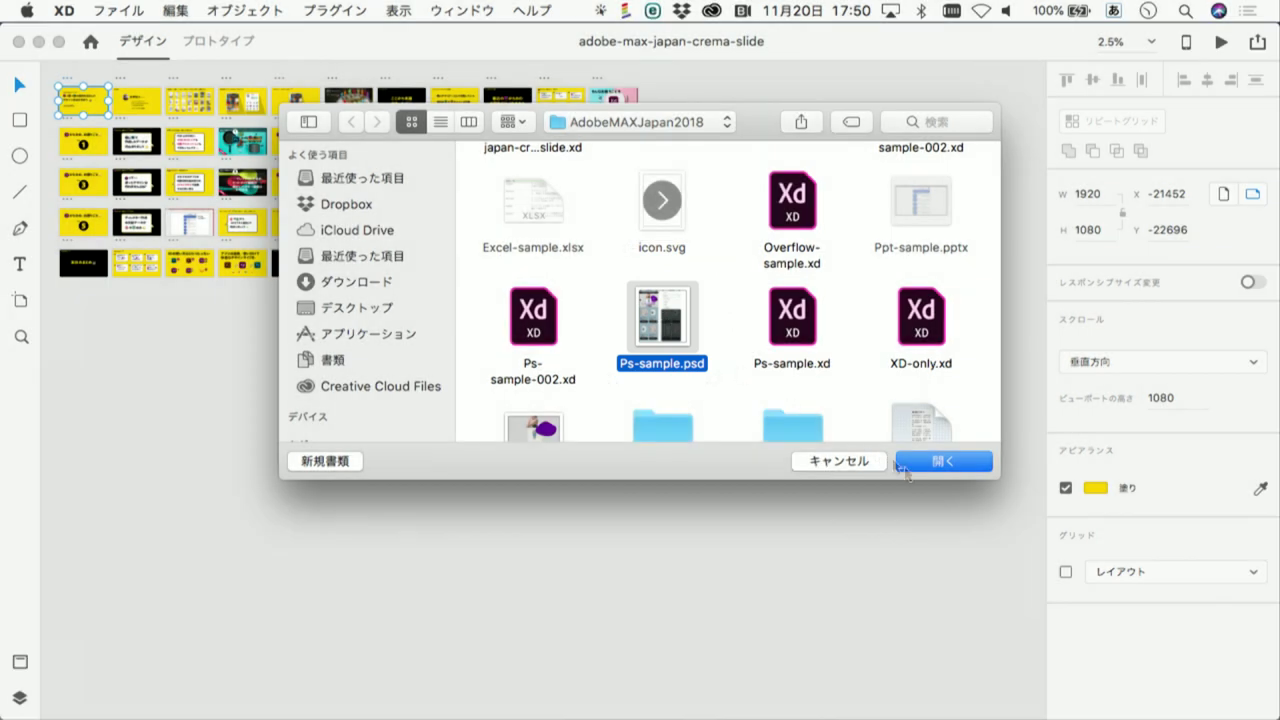
pyautogui.click(942, 464)
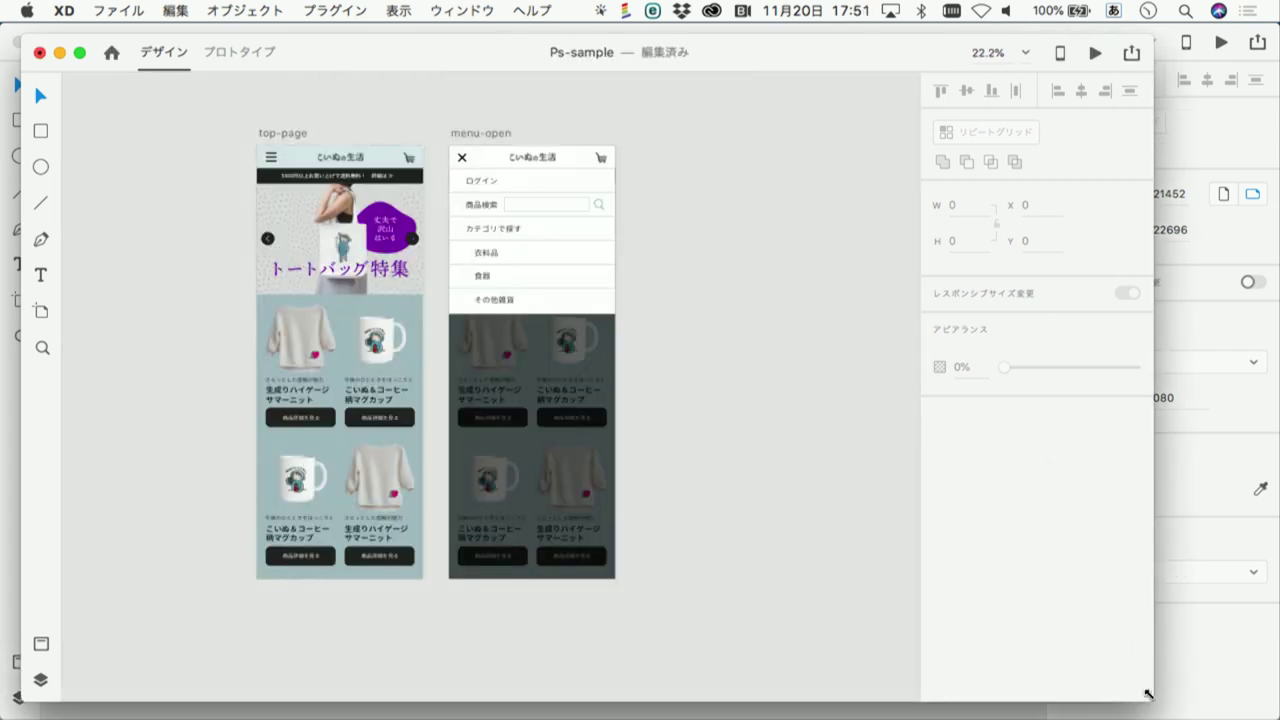
# Enlarge the Ps-sample window to fill the screen and zoom into top-page
pyautogui.moveTo(1042, 648); pyautogui.dragTo(1256, 716)
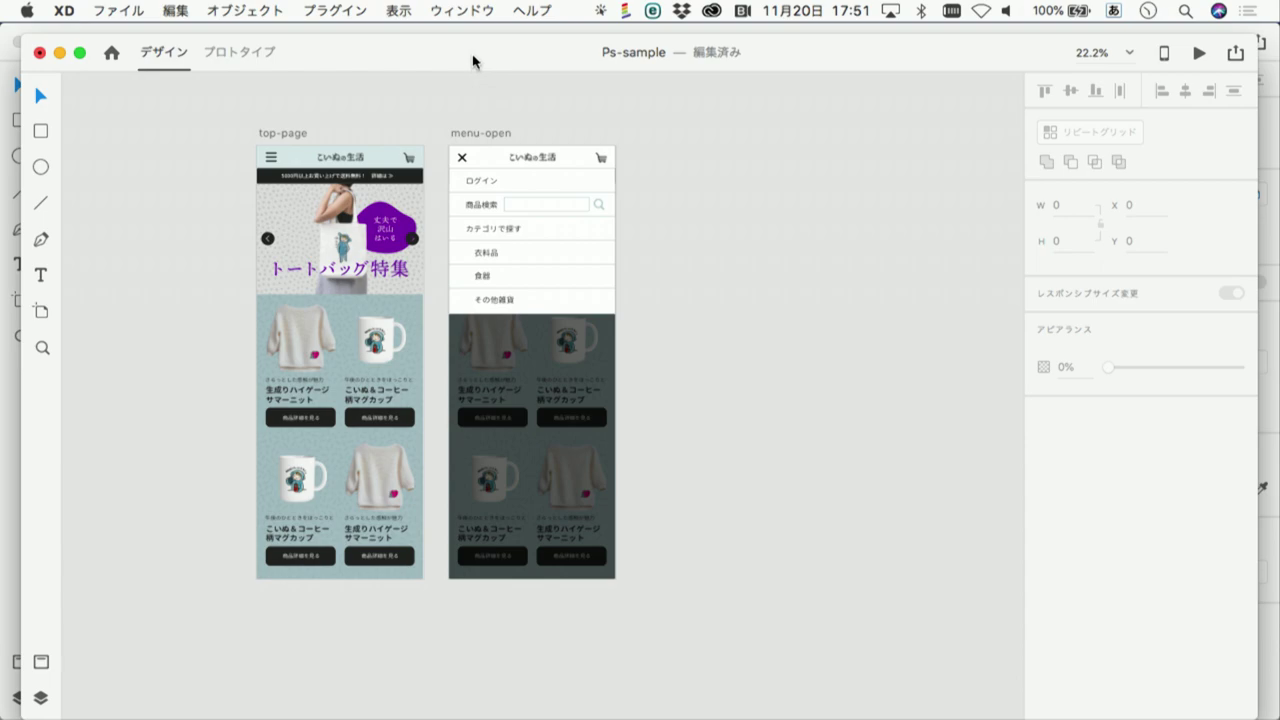
pyautogui.moveTo(472, 56); pyautogui.dragTo(451, 45)
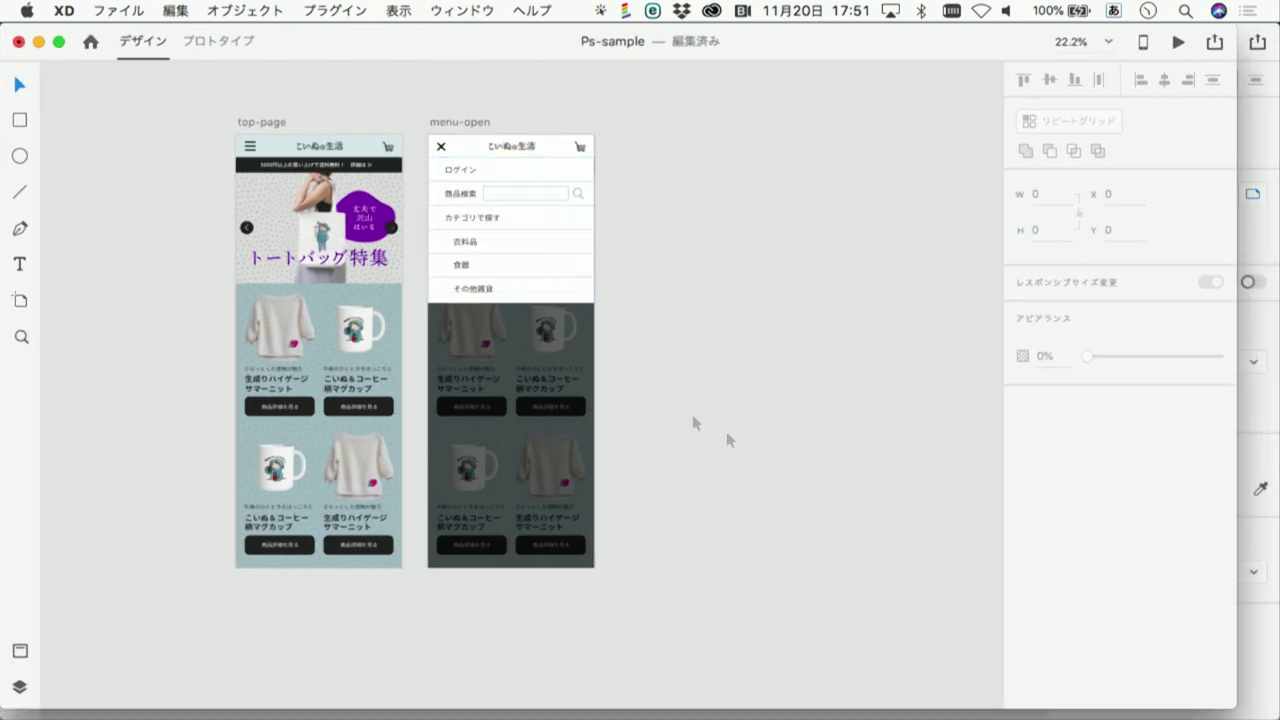
pyautogui.click(289, 172)
pyautogui.click(289, 172)
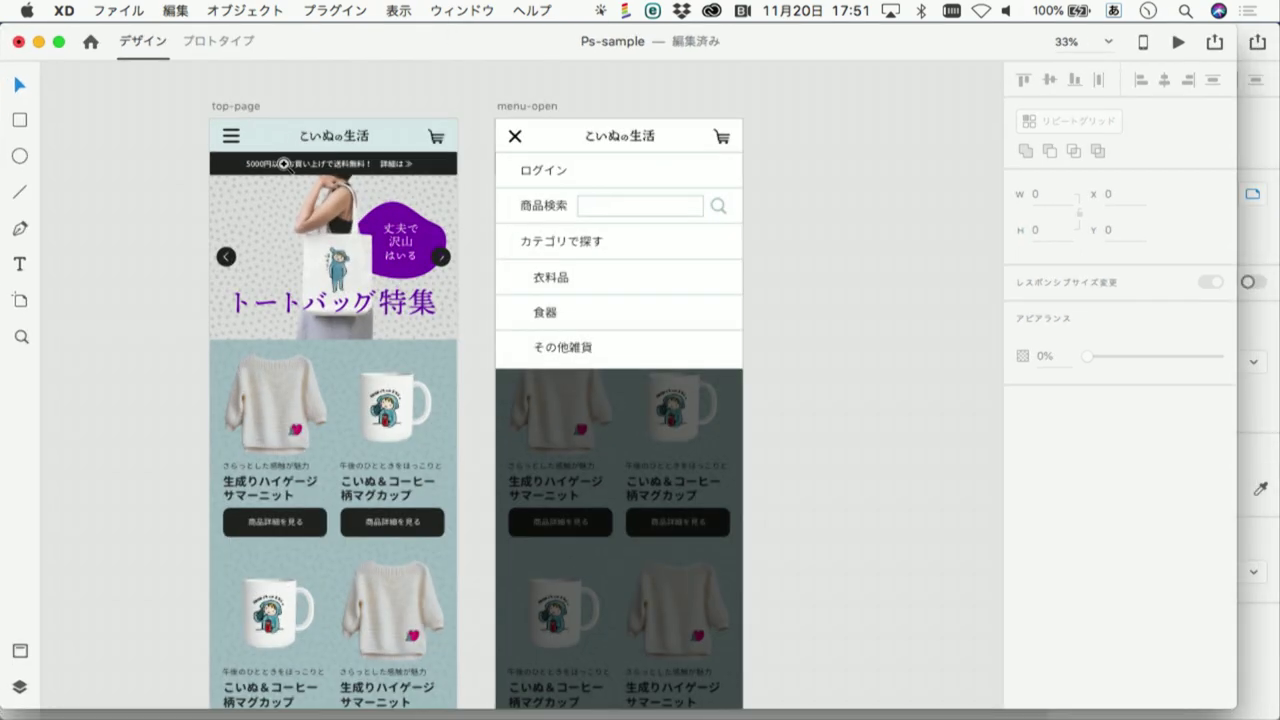
# Show the top-page header at 100% and select its 750 × 100 background rectangle
pyautogui.click(275, 160)
pyautogui.click(265, 140)
pyautogui.moveTo(257, 131)
pyautogui.mouseDown()
pyautogui.moveTo(250, 288)
pyautogui.moveTo(317, 281)
pyautogui.mouseUp()
pyautogui.click(266, 280)
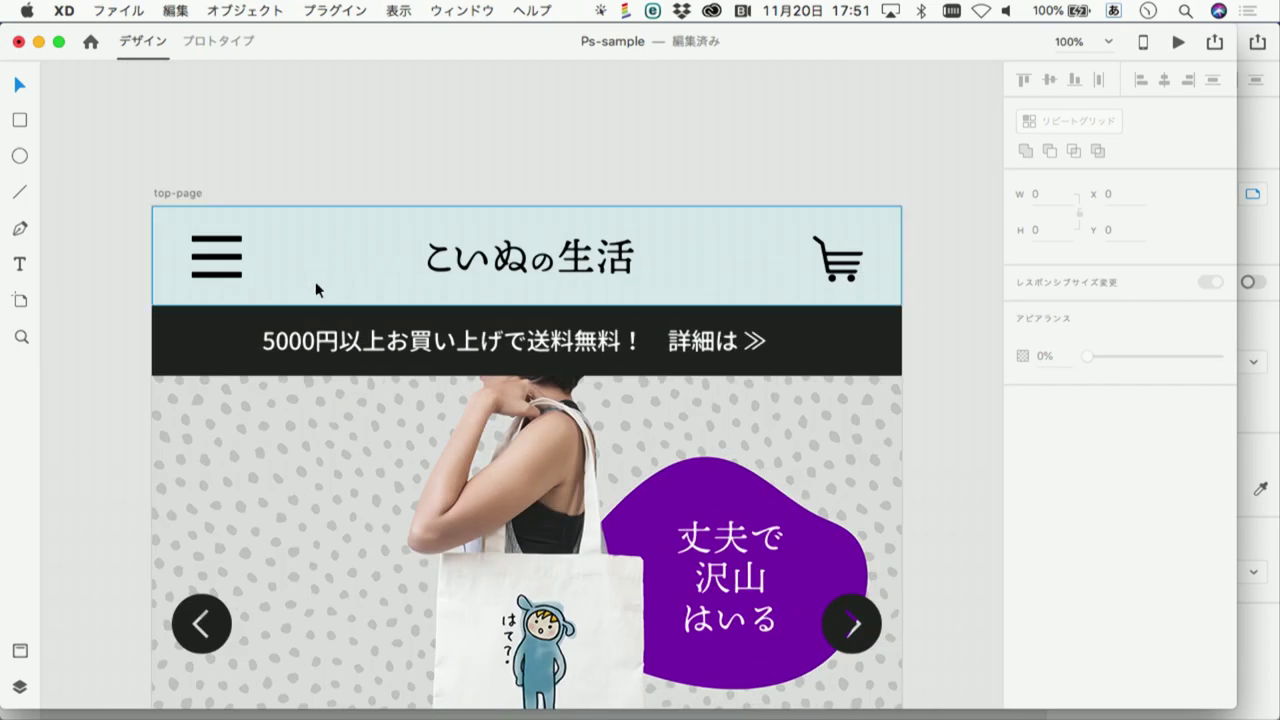
pyautogui.click(315, 281)
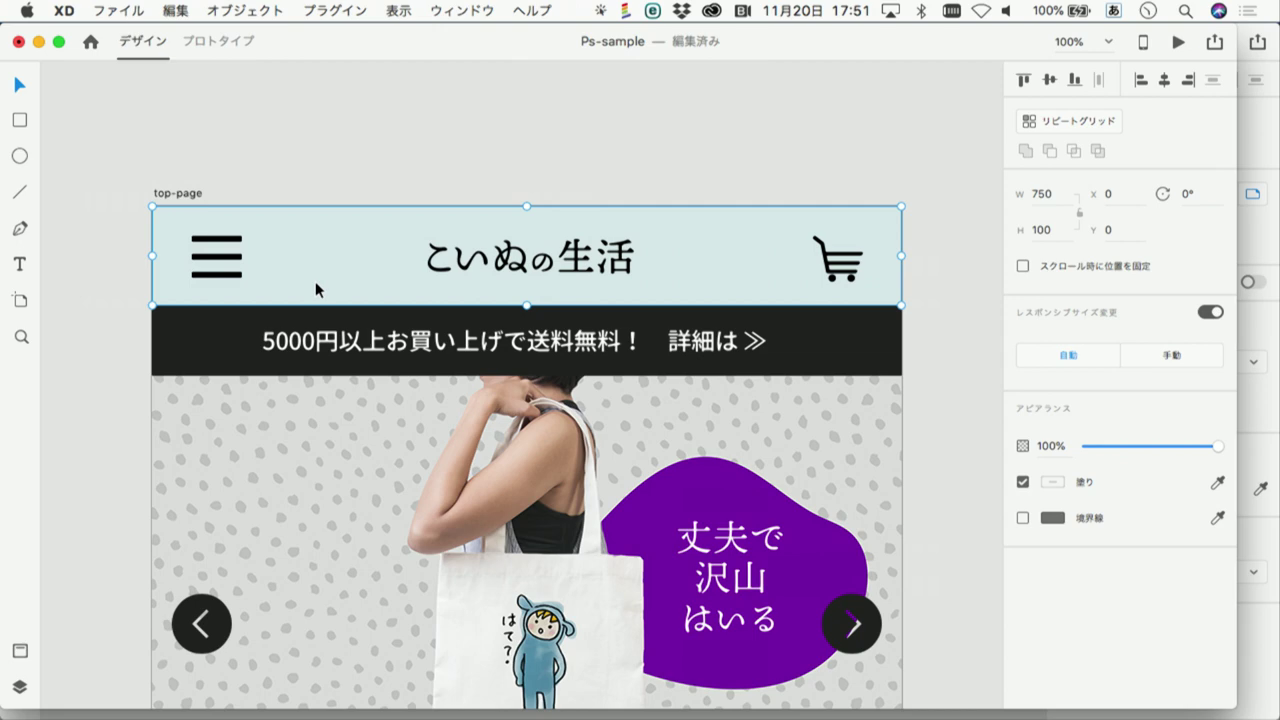
pyautogui.doubleClick(305, 262)
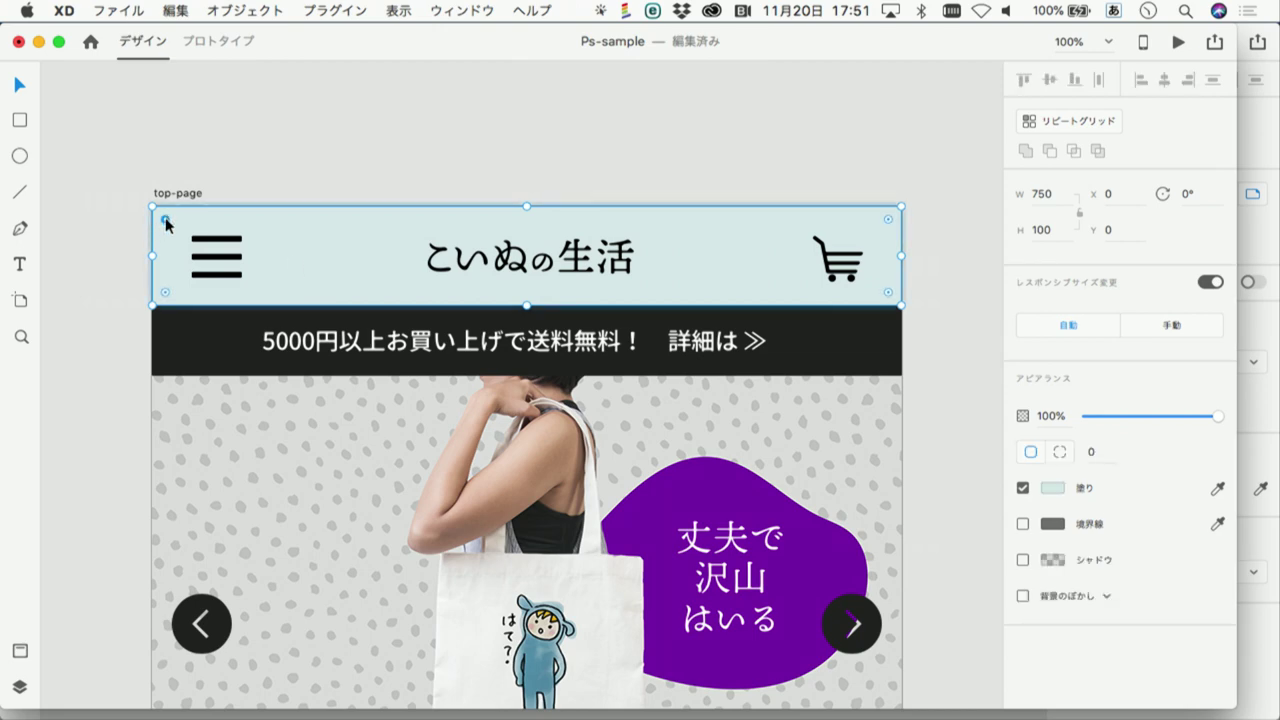
pyautogui.moveTo(166, 221); pyautogui.dragTo(174, 232)
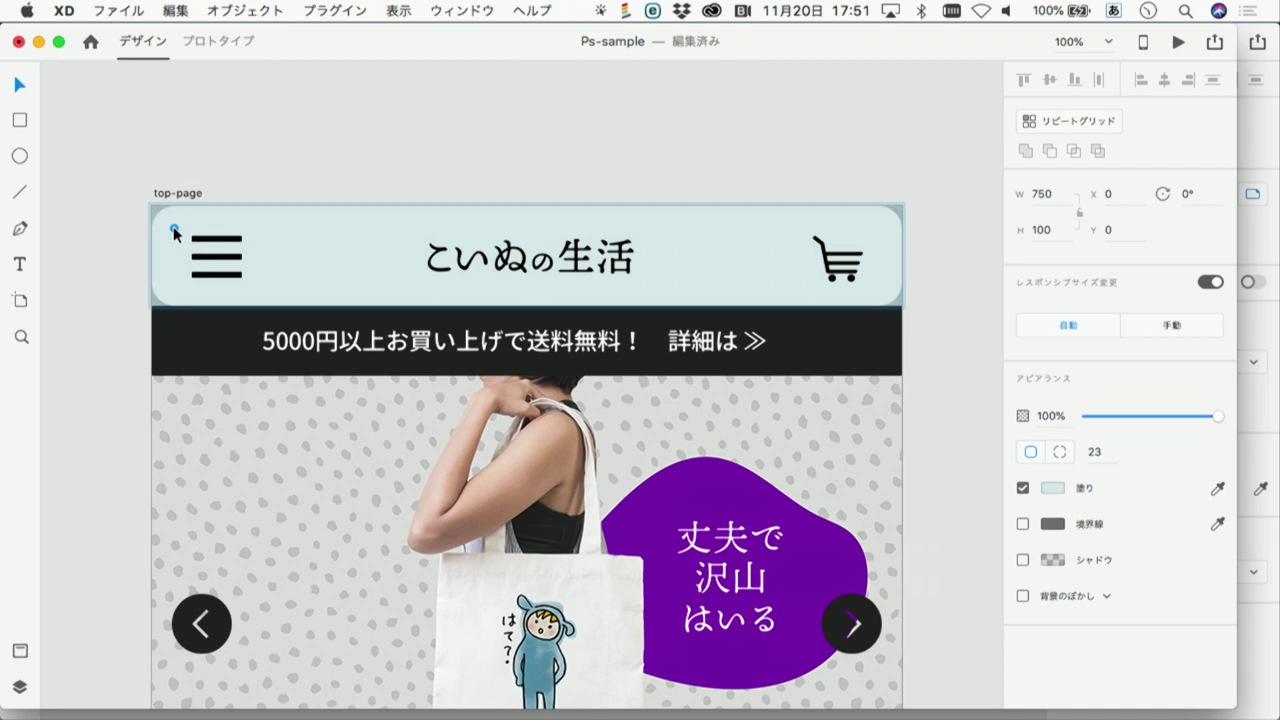
pyautogui.press('super+z')
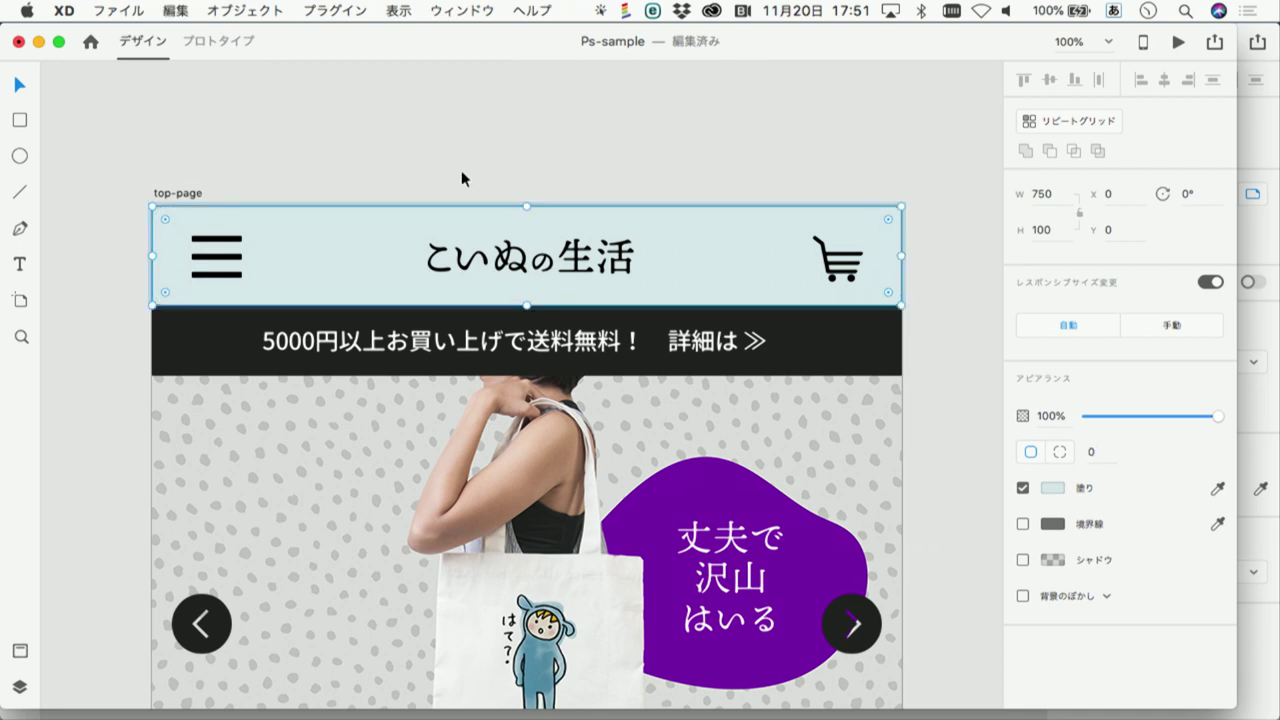
pyautogui.click(461, 170)
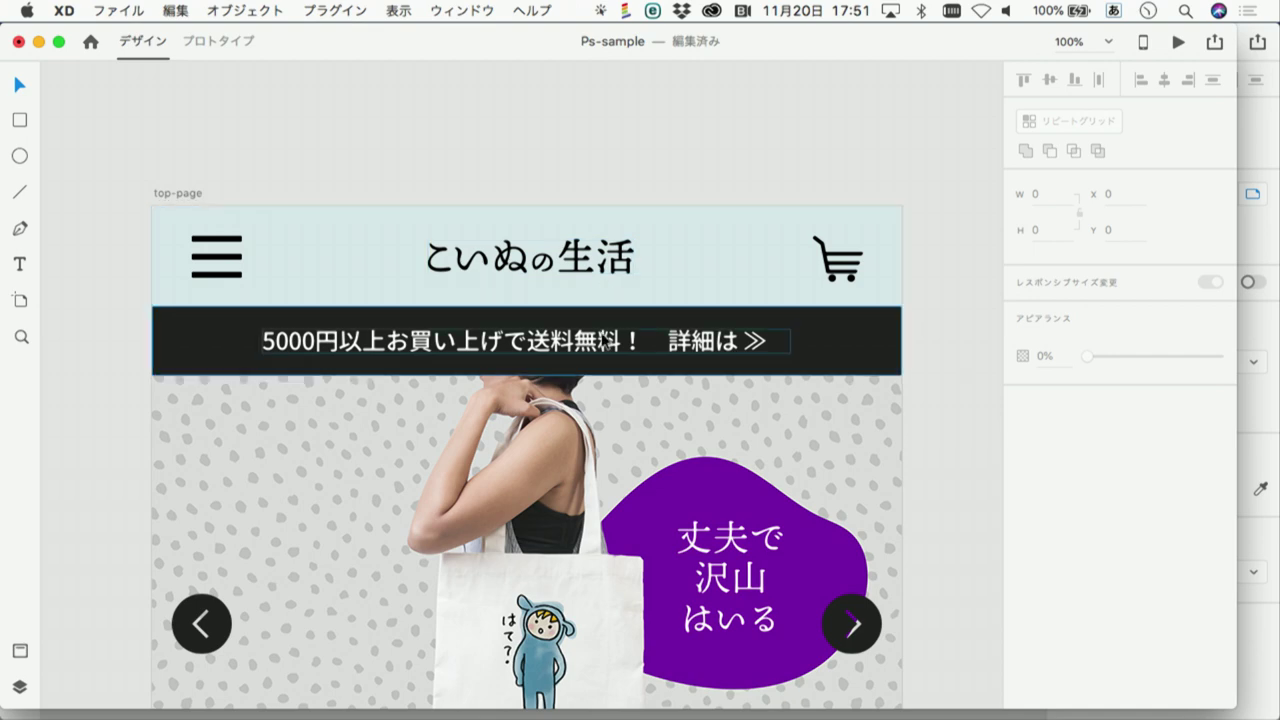
pyautogui.click(602, 352)
pyautogui.doubleClick(602, 352)
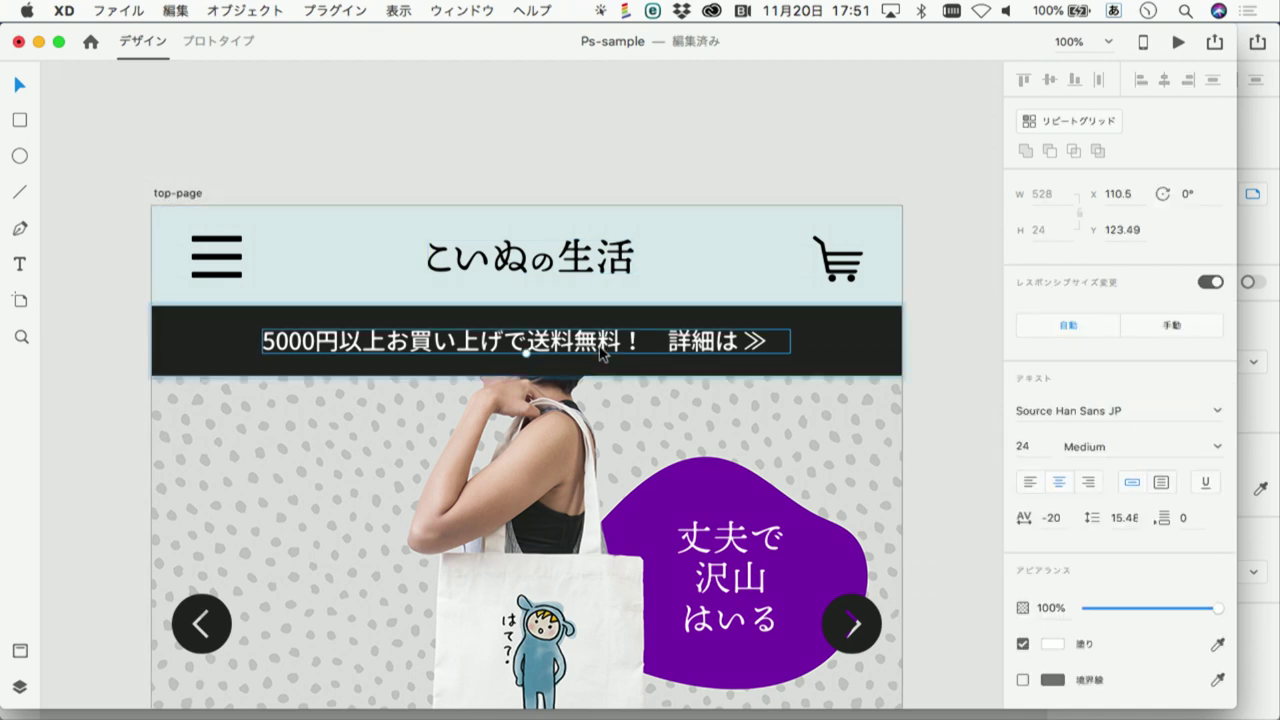
pyautogui.click(621, 177)
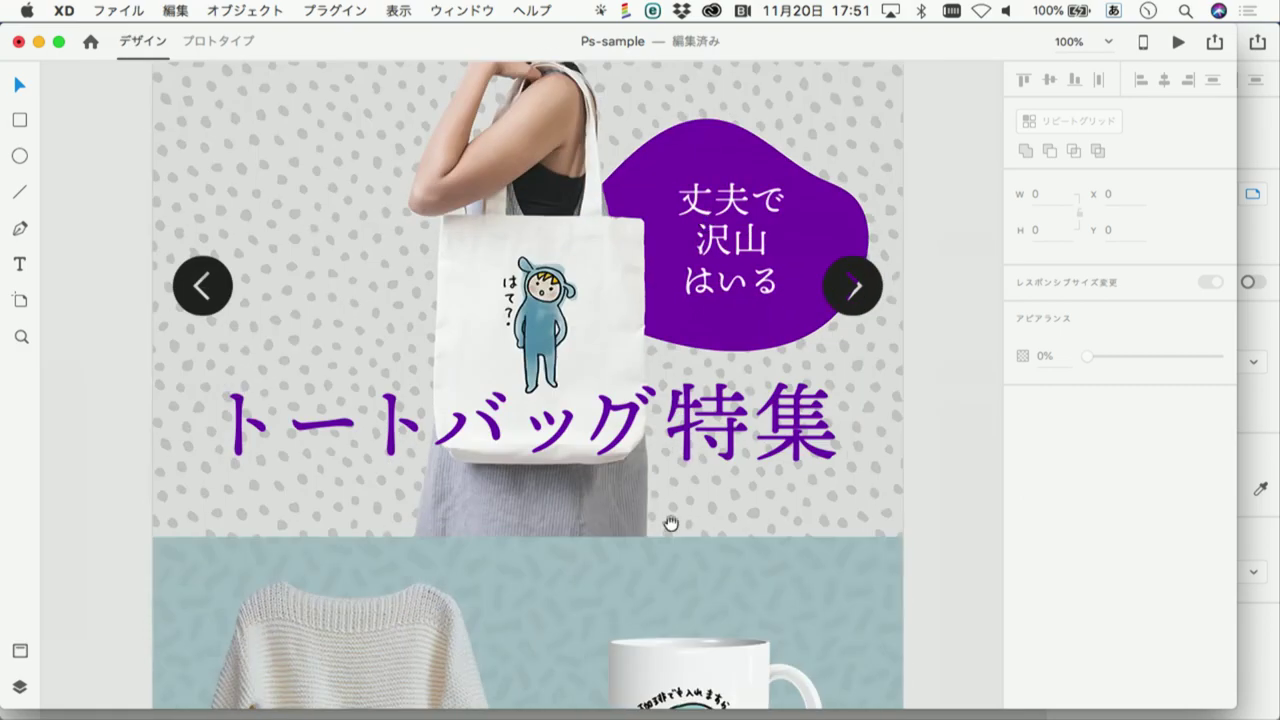
pyautogui.scroll(-5, 666, 523)
pyautogui.scroll(-5, 686, 374)
pyautogui.scroll(-3, 670, 418)
pyautogui.click(672, 420)
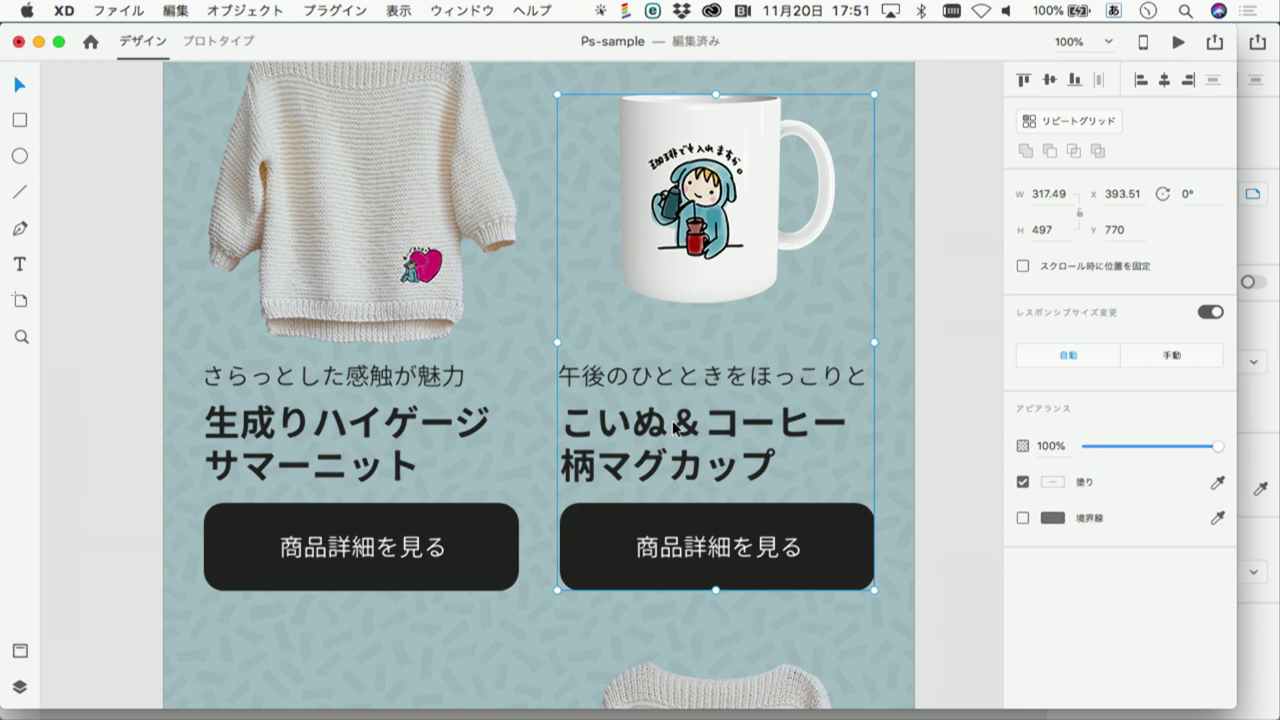
pyautogui.doubleClick(674, 430)
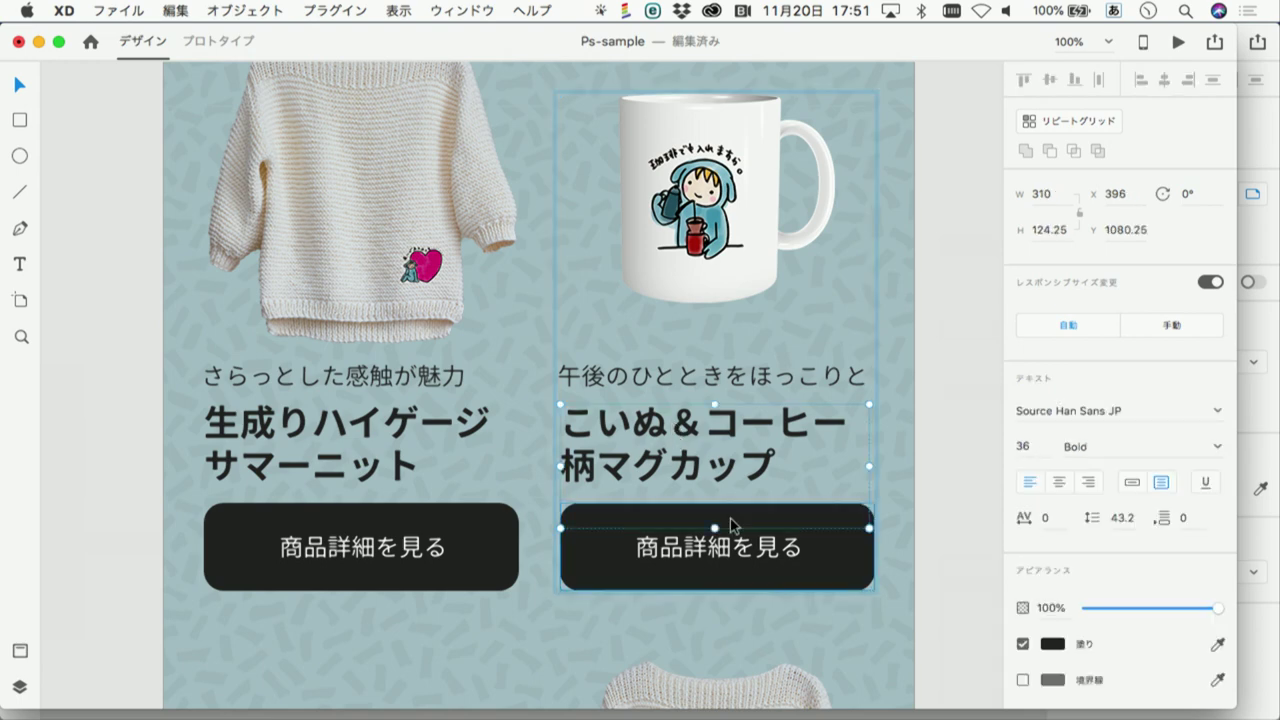
pyautogui.moveTo(869, 466)
pyautogui.mouseDown()
pyautogui.moveTo(745, 466)
pyautogui.moveTo(868, 470)
pyautogui.mouseUp()
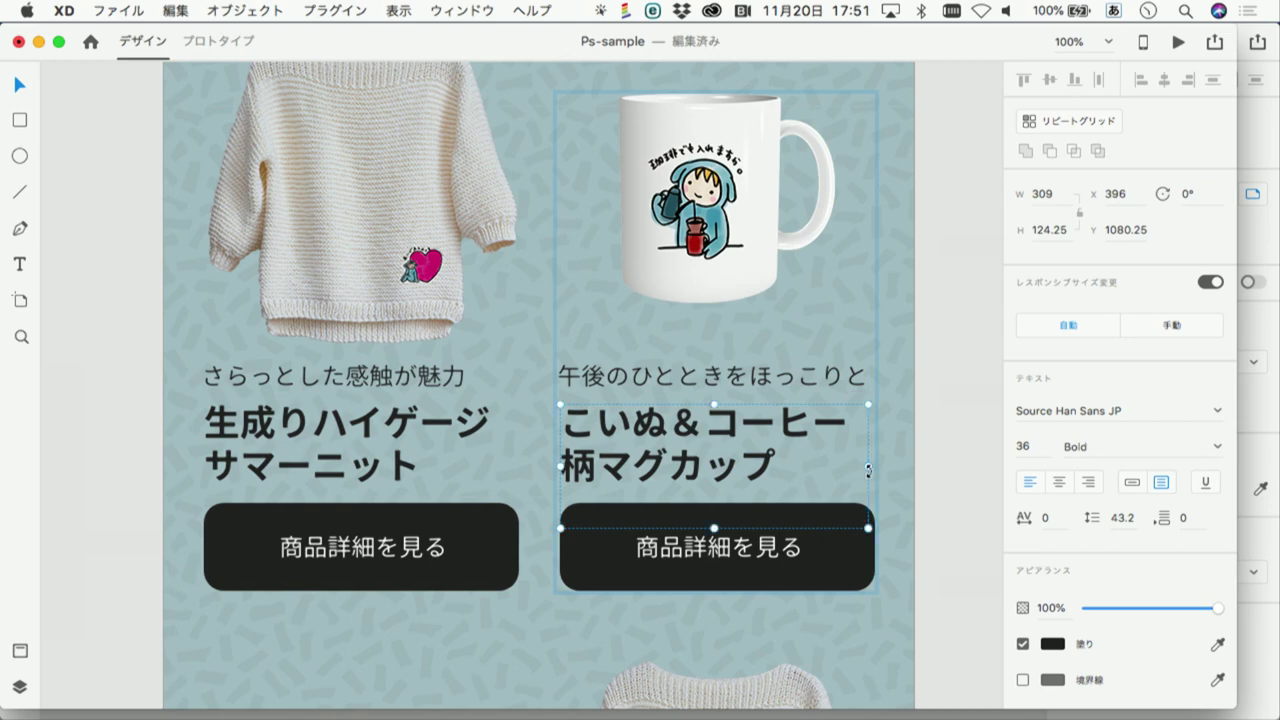
pyautogui.click(929, 463)
pyautogui.keyDown('alt'); pyautogui.click(930, 462); pyautogui.keyUp('alt')
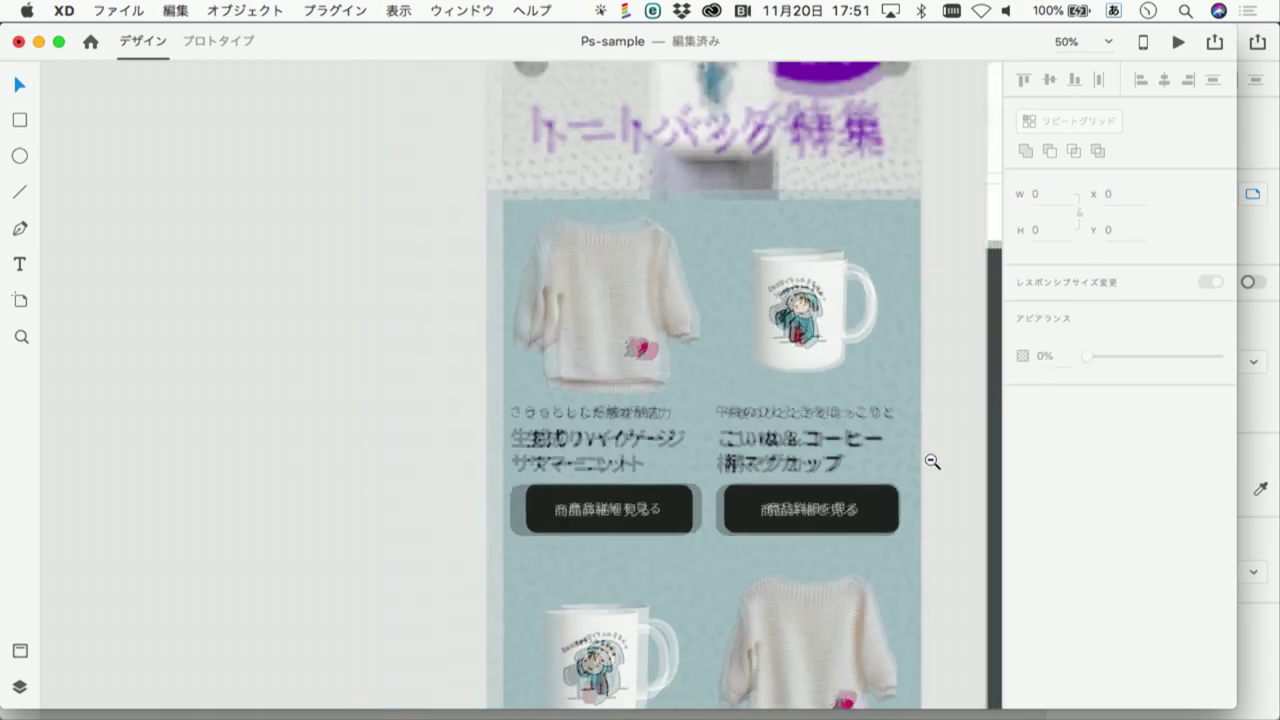
# Zoom in to 300% on the header's cart icon to judge its sharpness, then select the header
pyautogui.keyDown('alt'); pyautogui.click(905, 435); pyautogui.keyUp('alt')
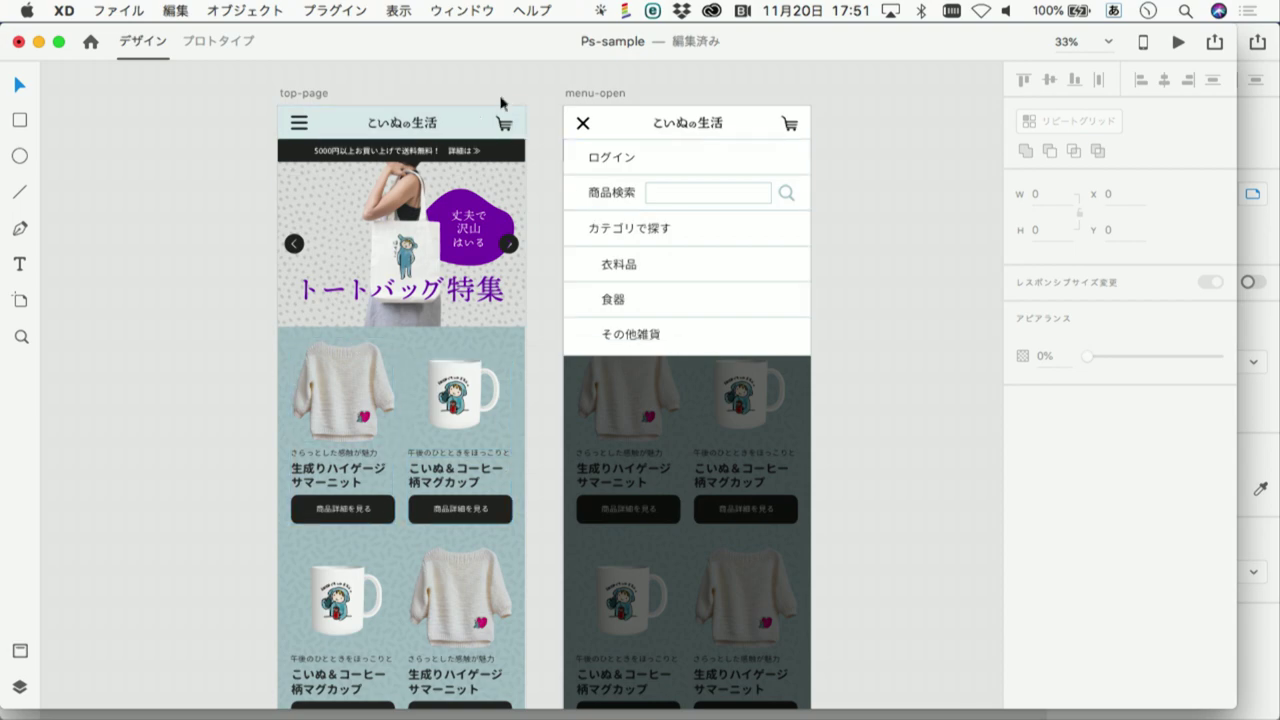
pyautogui.scroll(5, 505, 106)
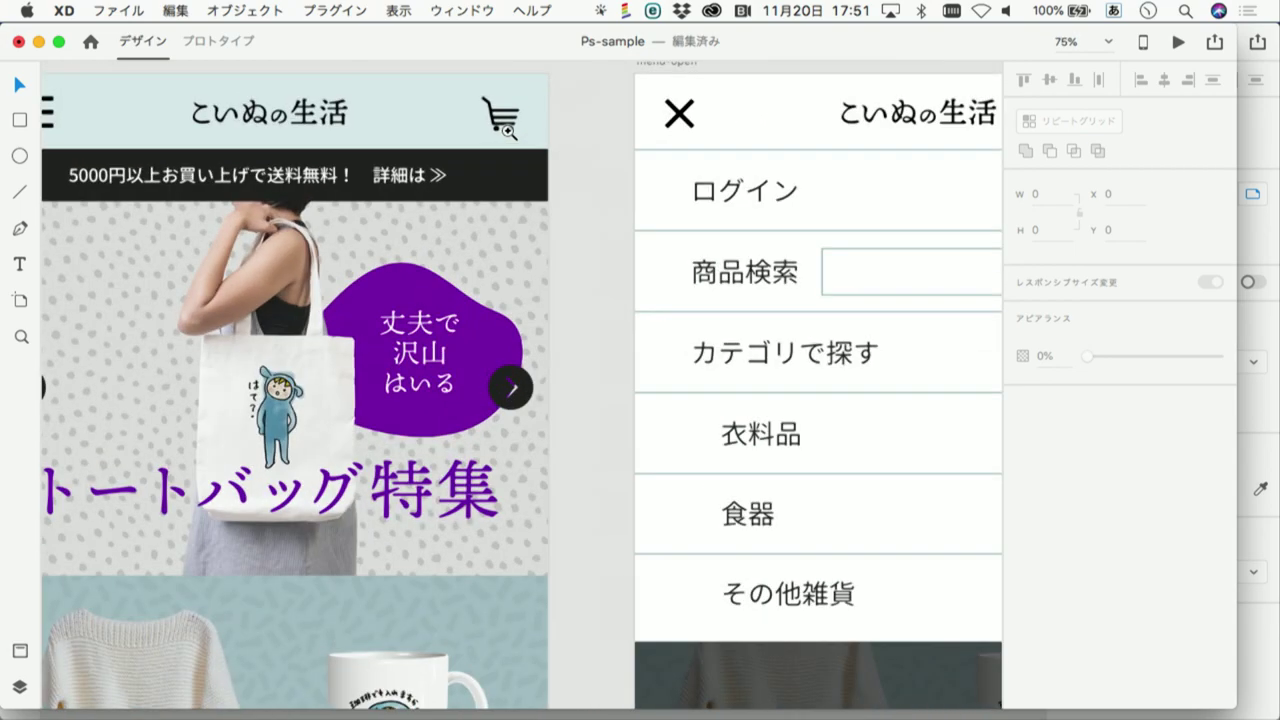
pyautogui.scroll(3, 505, 128)
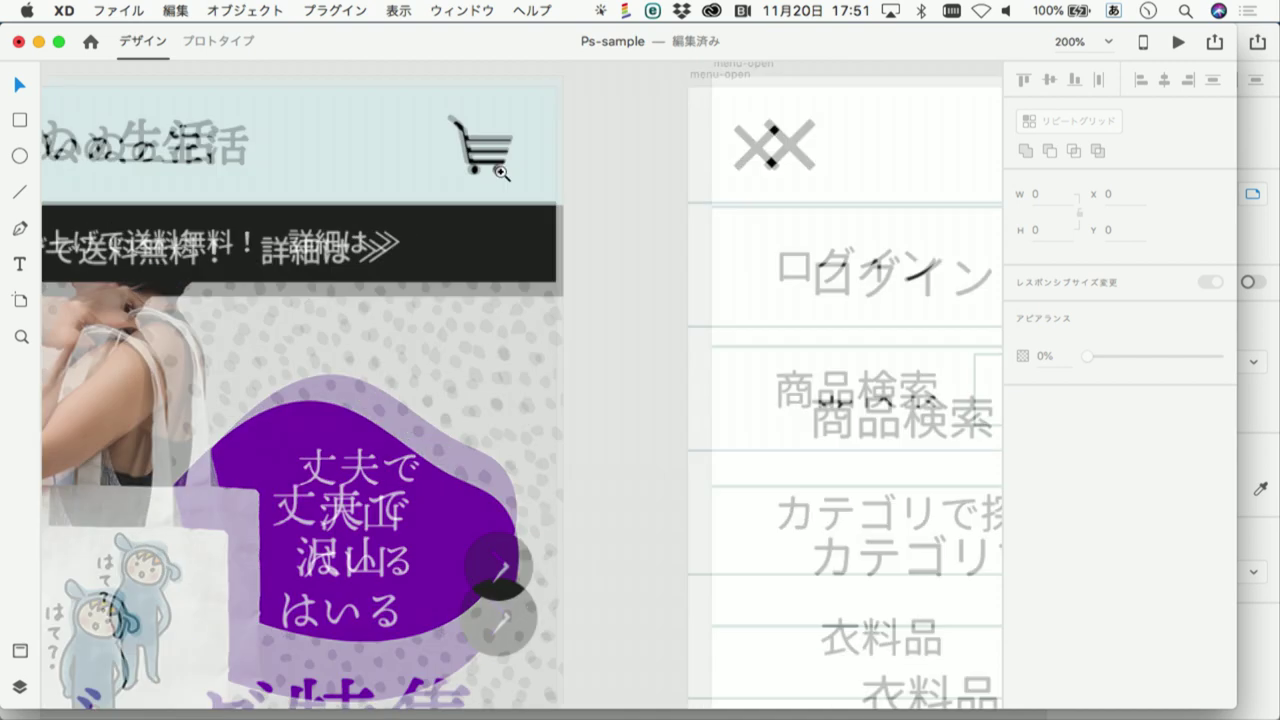
pyautogui.scroll(2, 470, 190)
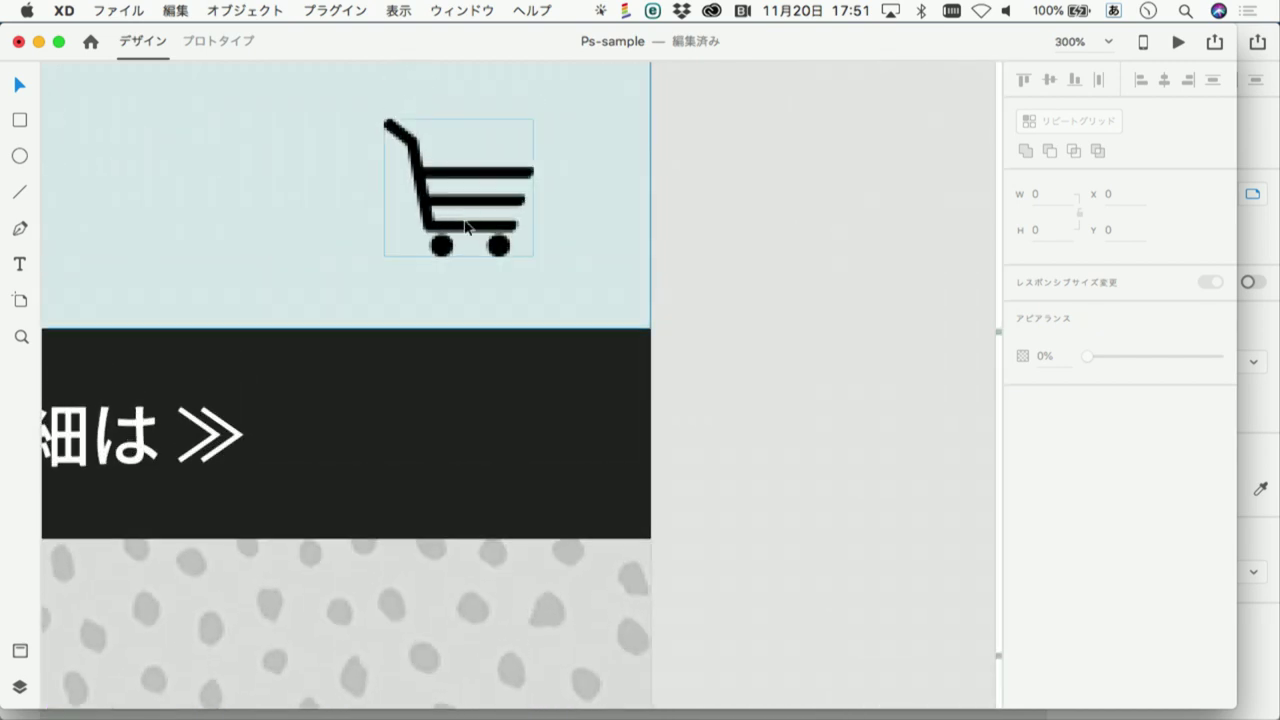
pyautogui.click(465, 230)
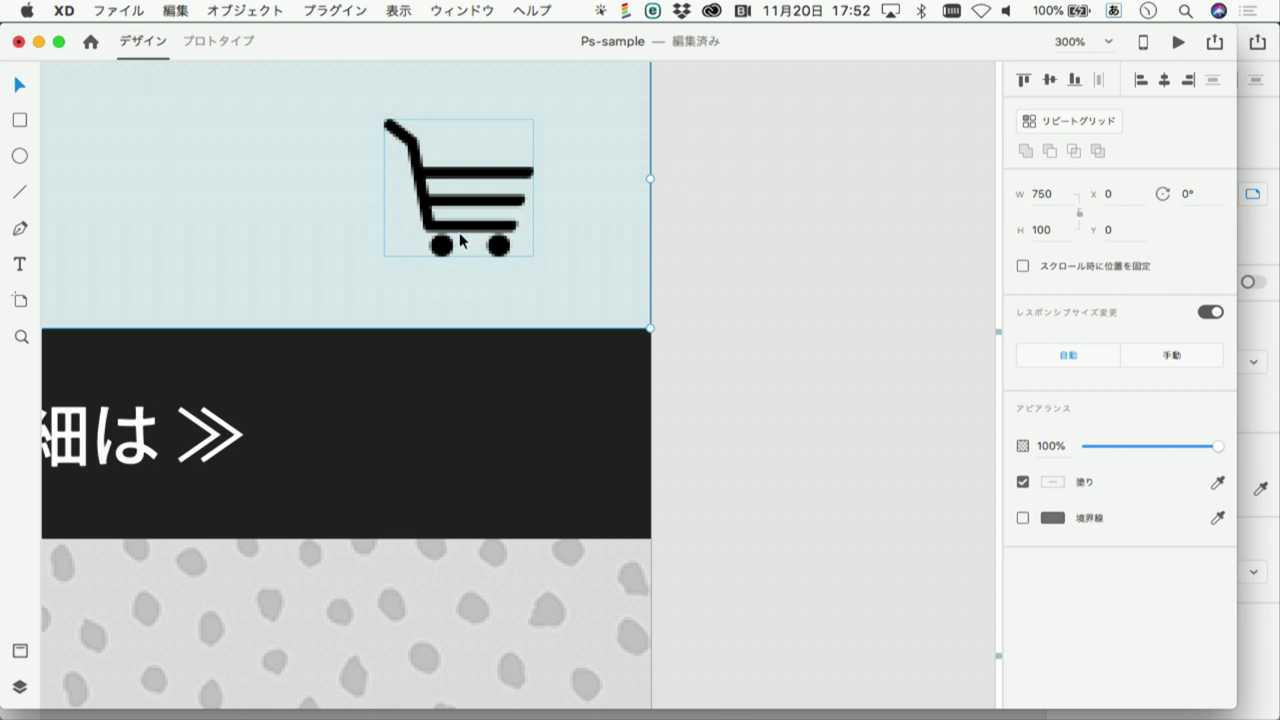
pyautogui.press('super+Tab')
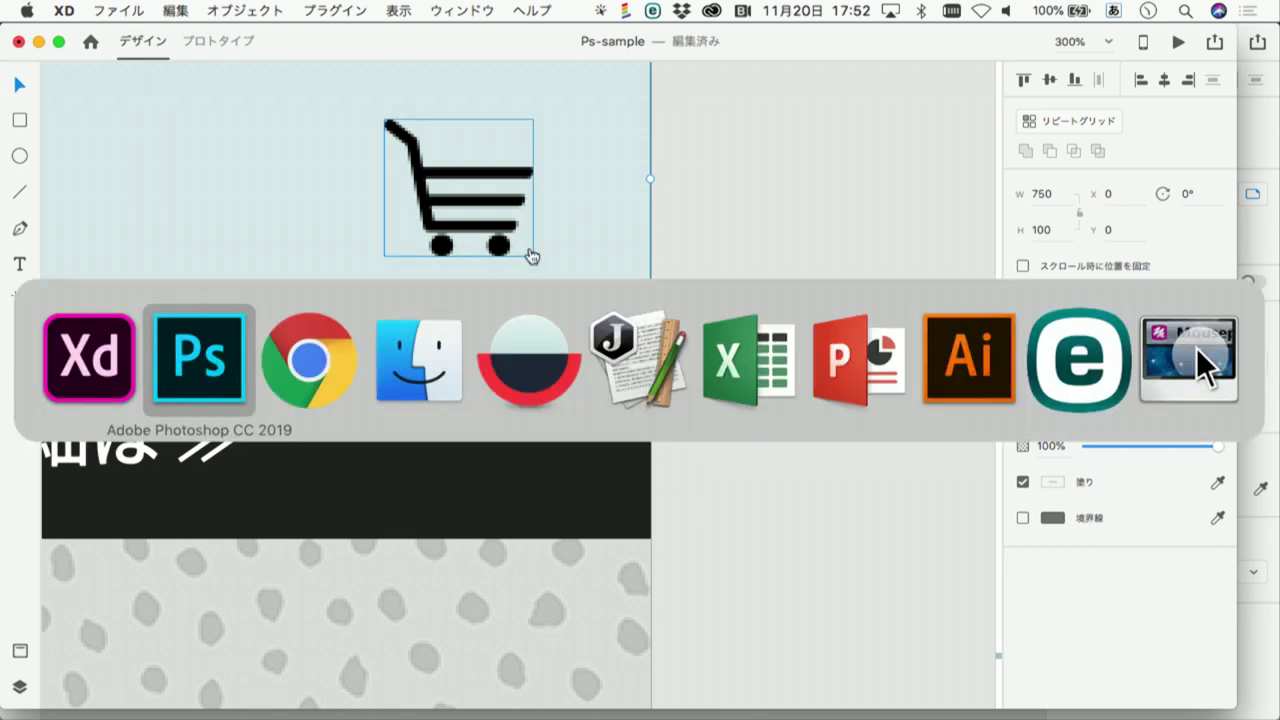
# Zoom to 300% on the cart and select the icon-cart layer
pyautogui.scroll(1, 445, 212)
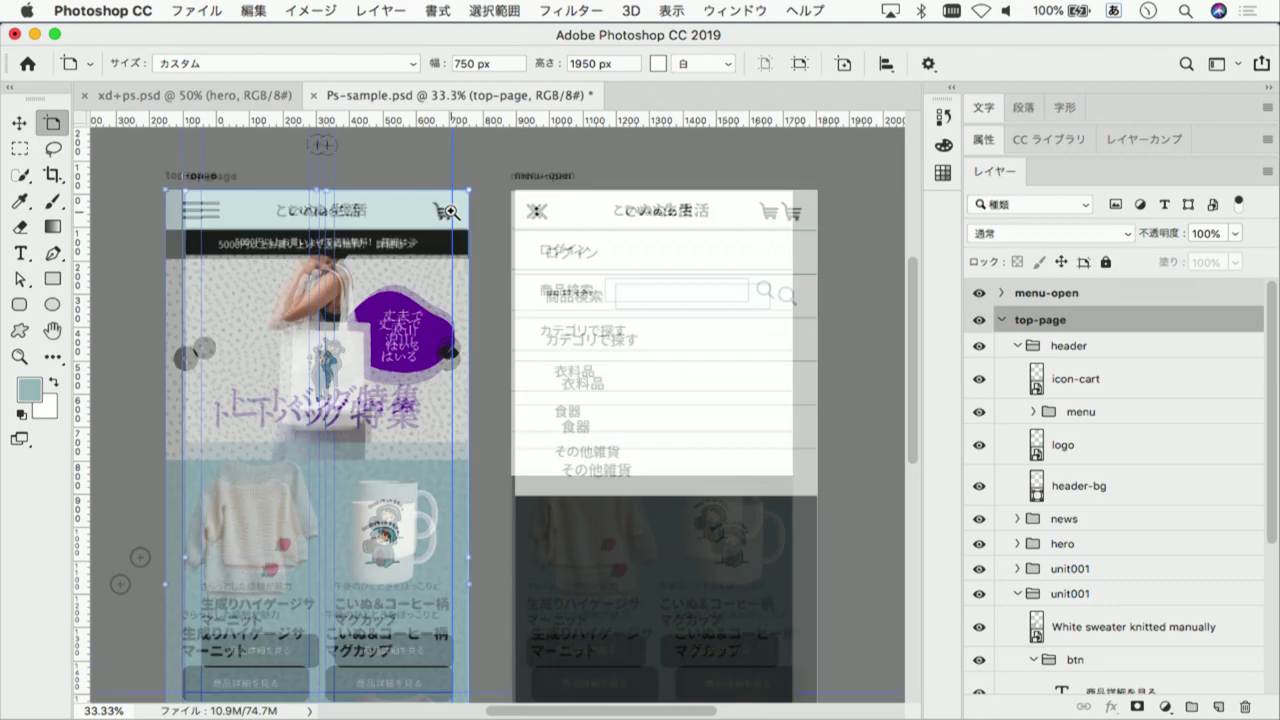
pyautogui.scroll(1, 440, 210)
pyautogui.scroll(1, 430, 208)
pyautogui.scroll(2, 420, 207)
pyautogui.moveTo(420, 207); pyautogui.dragTo(427, 262)
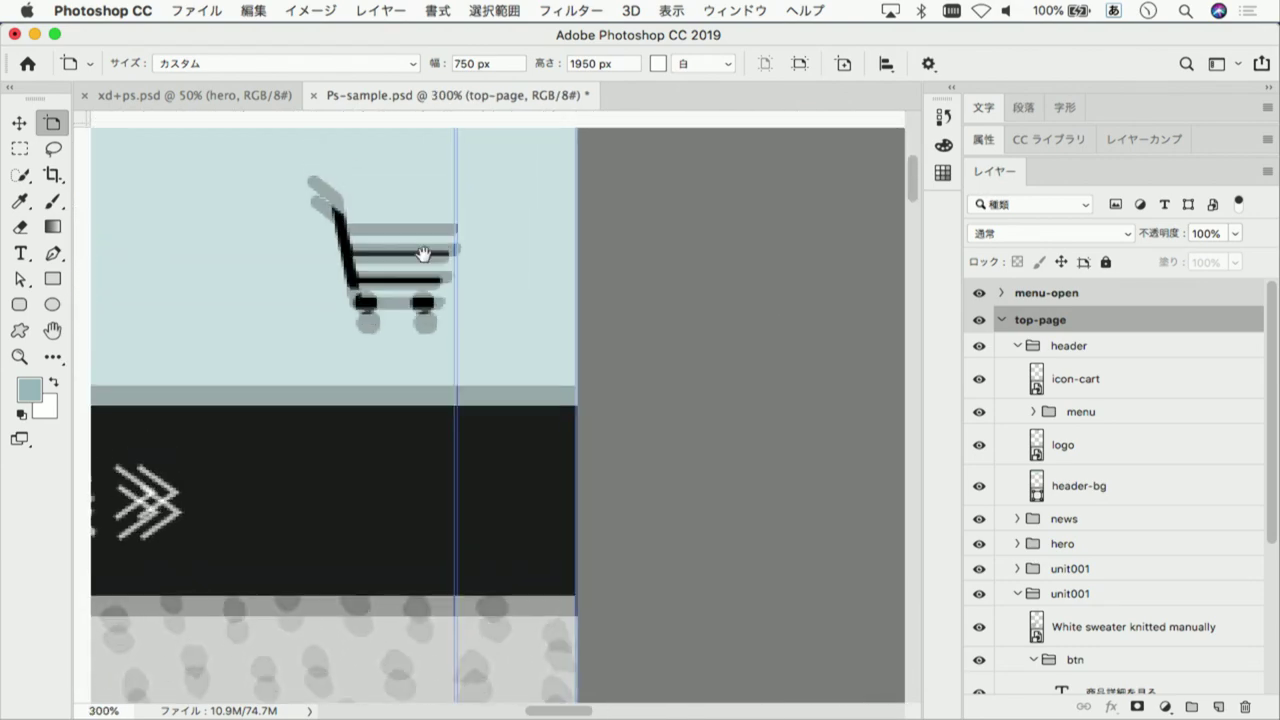
pyautogui.rightClick(427, 270)
pyautogui.click(480, 275)
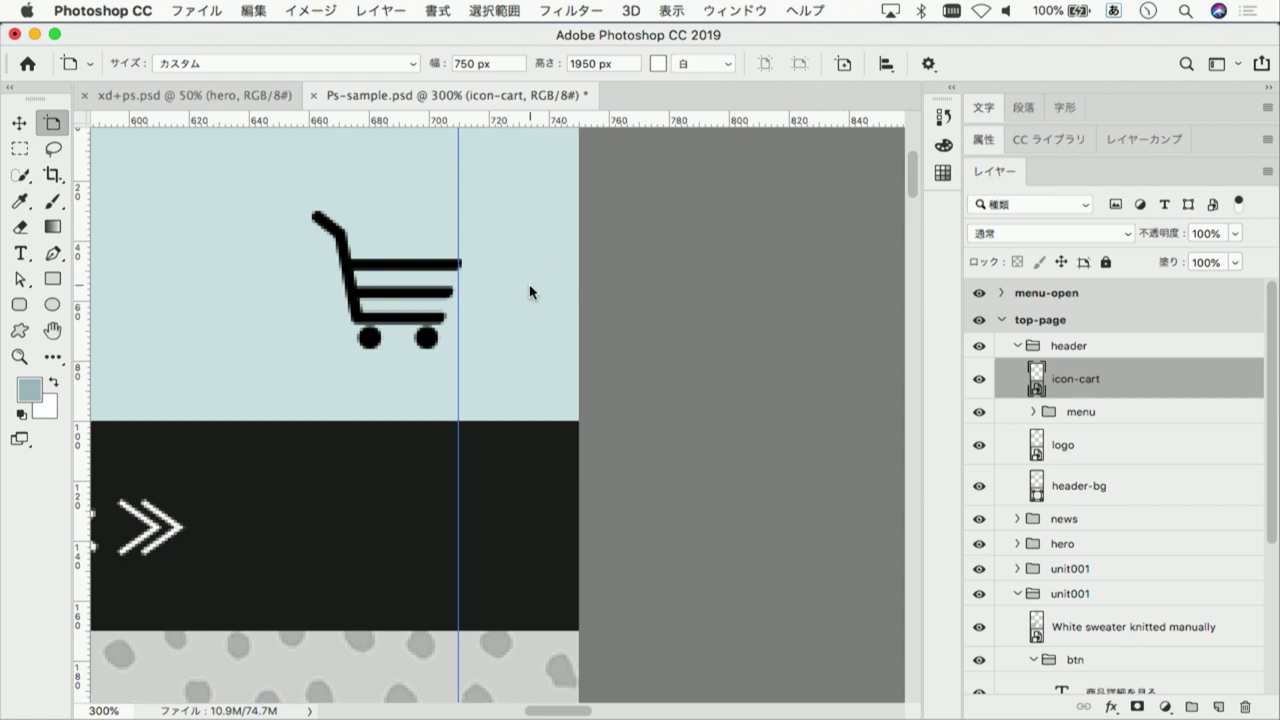
# With the Move tool, reselect icon-cart and open its smart-object source in Illustrator
pyautogui.press('v')
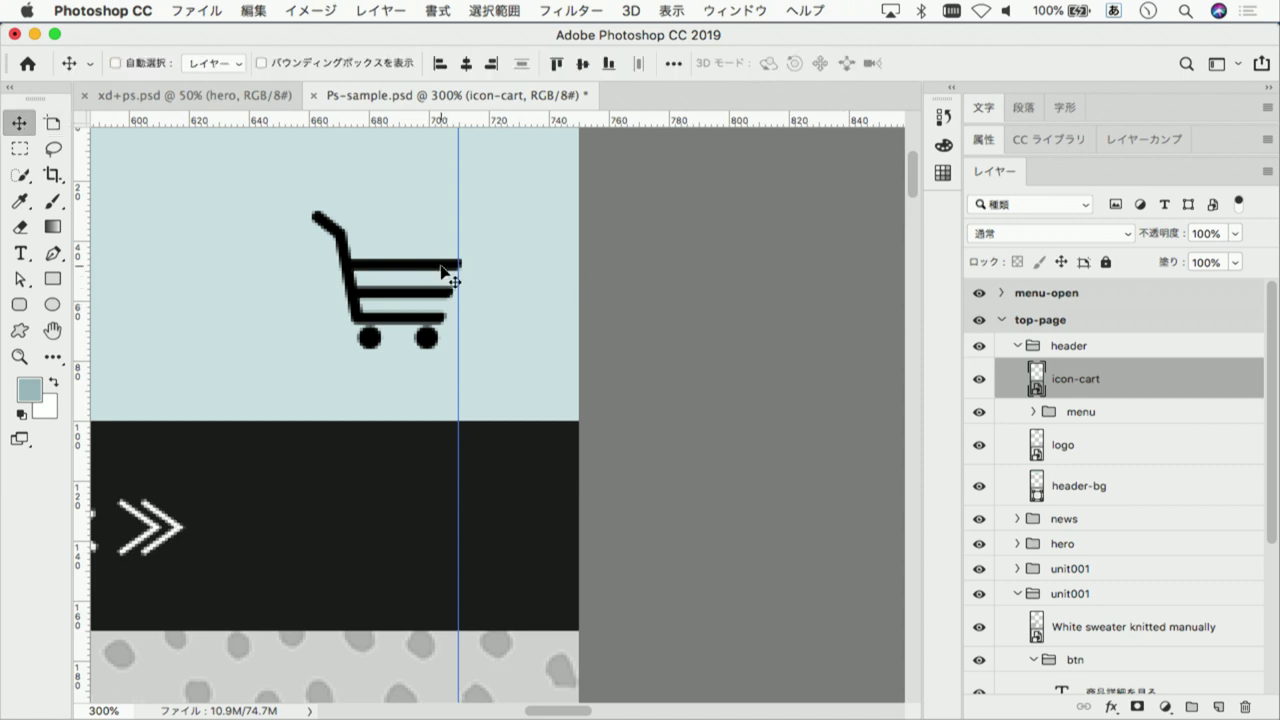
pyautogui.rightClick(450, 280)
pyautogui.click(488, 276)
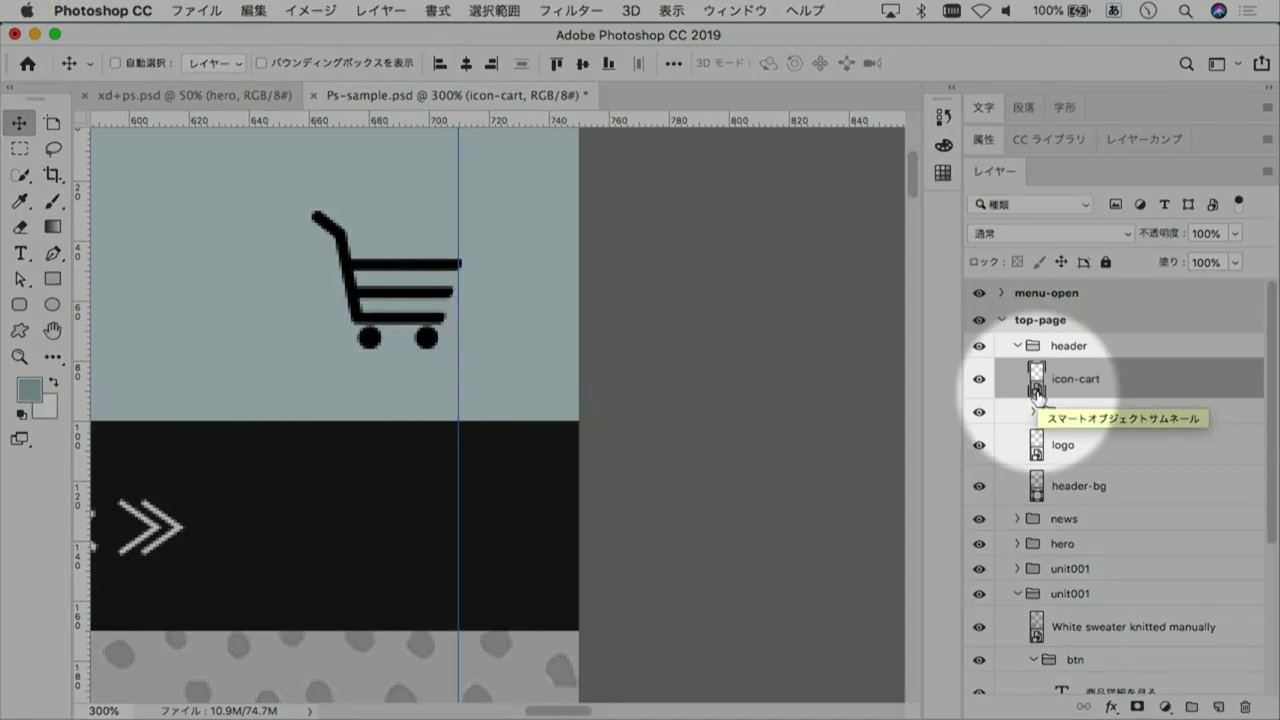
pyautogui.doubleClick(1036, 390)
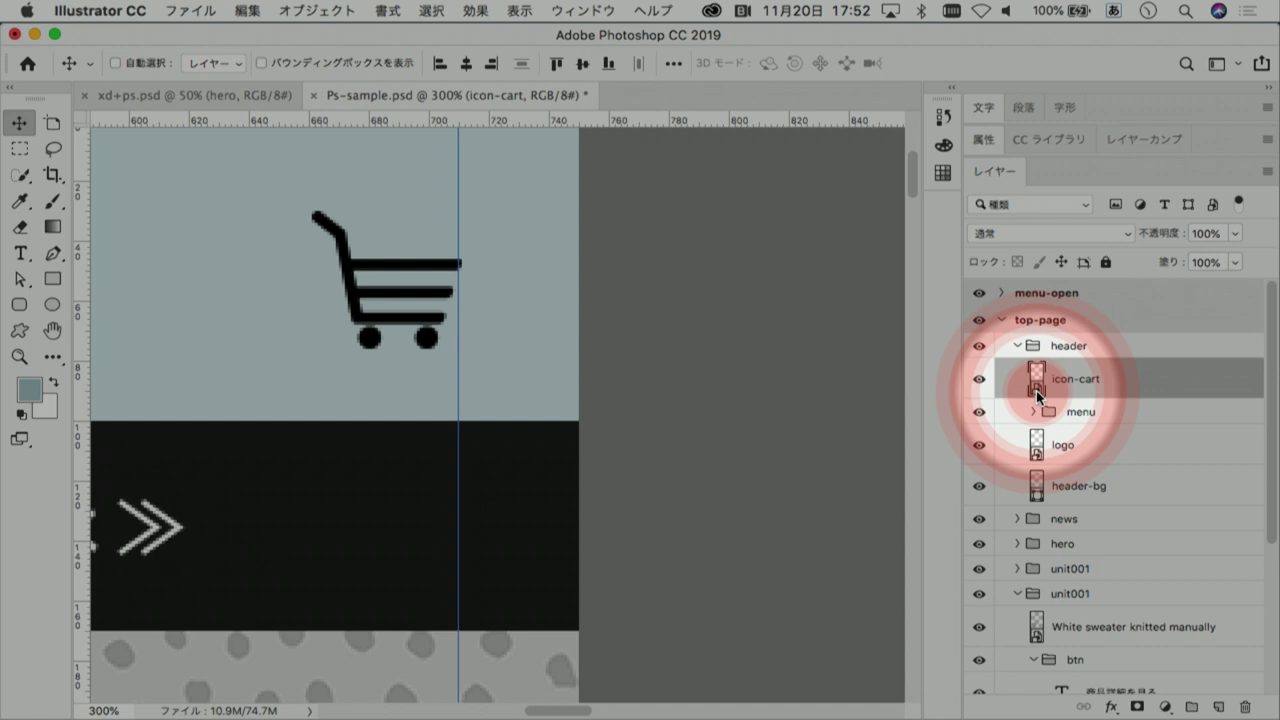
# Dismiss the file-changed notice and select the whole cart artwork in Illustrator
pyautogui.click(396, 299)
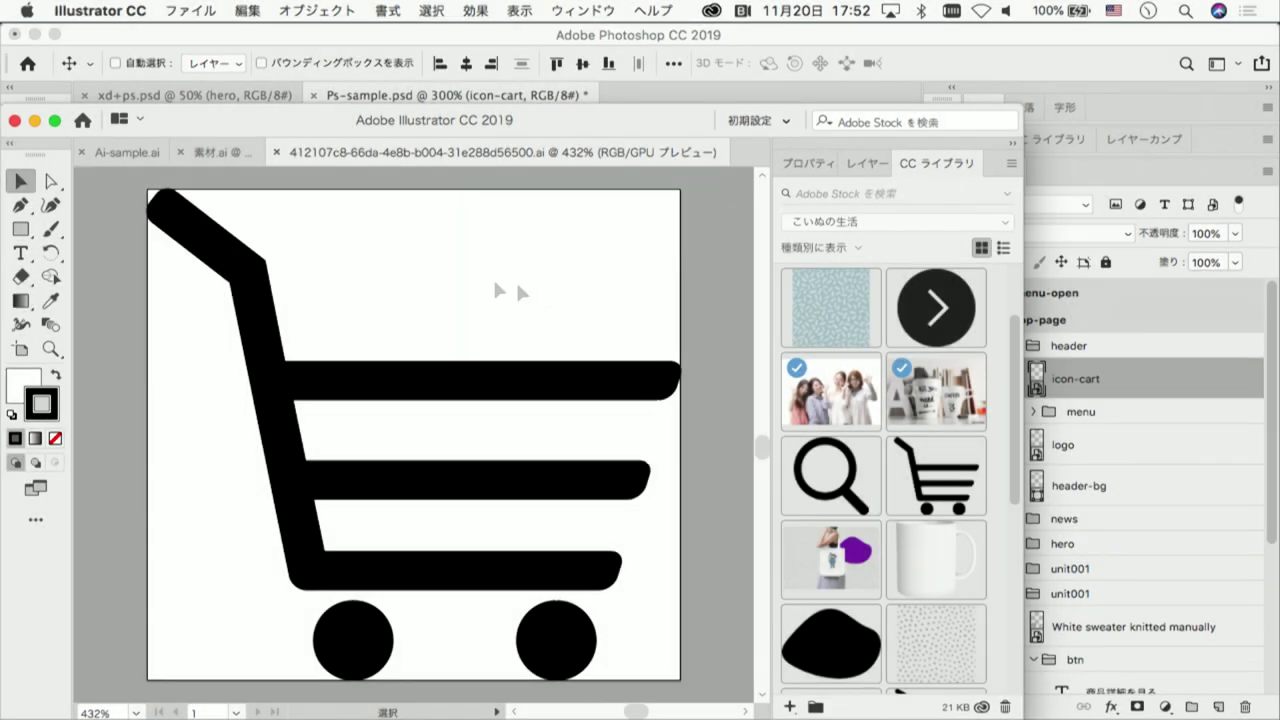
pyautogui.moveTo(166, 302); pyautogui.dragTo(667, 678)
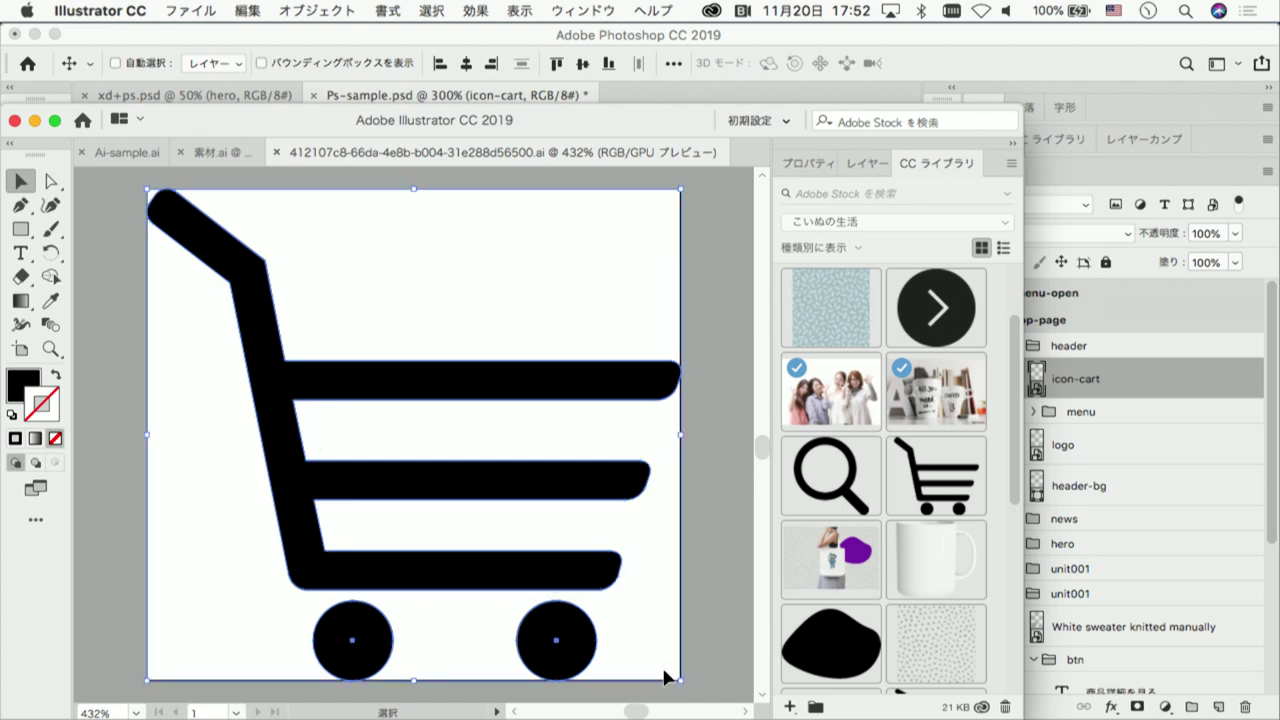
pyautogui.press('super+Tab')
pyautogui.press('super+Tab')
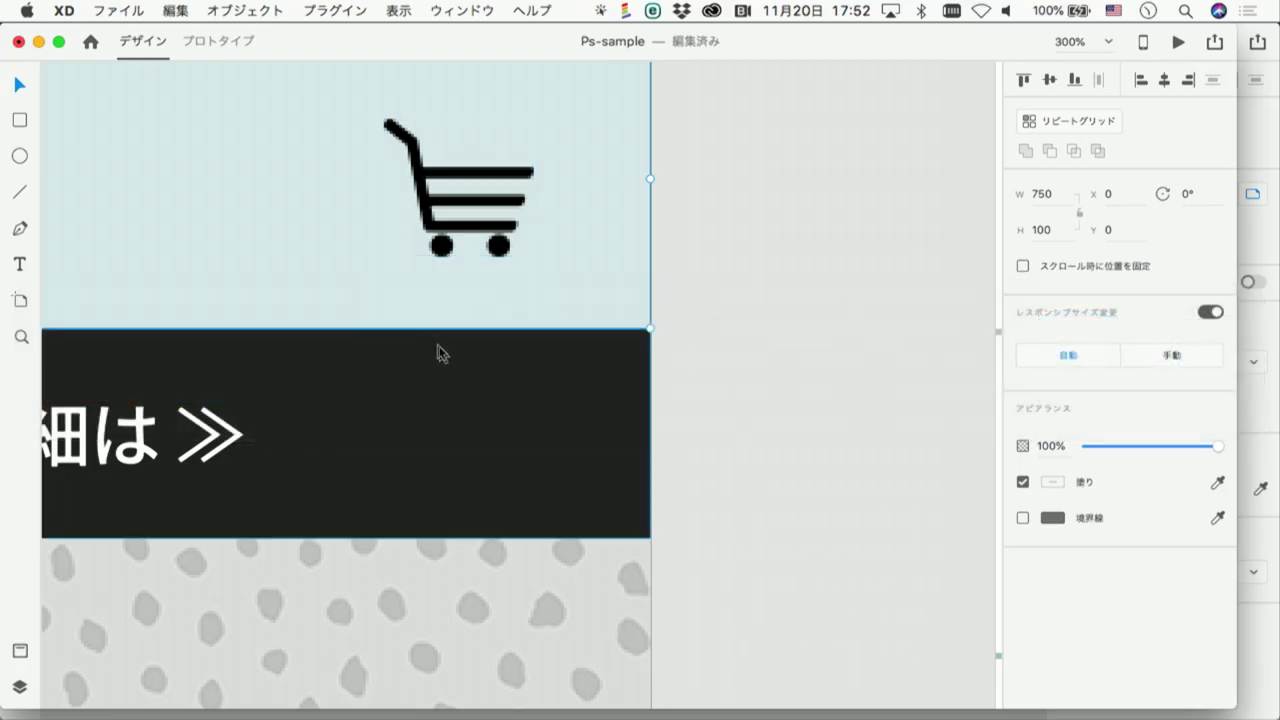
# Paste the Illustrator cart artwork into the header and shrink it to icon size
pyautogui.click(706, 294)
pyautogui.press('super+v')
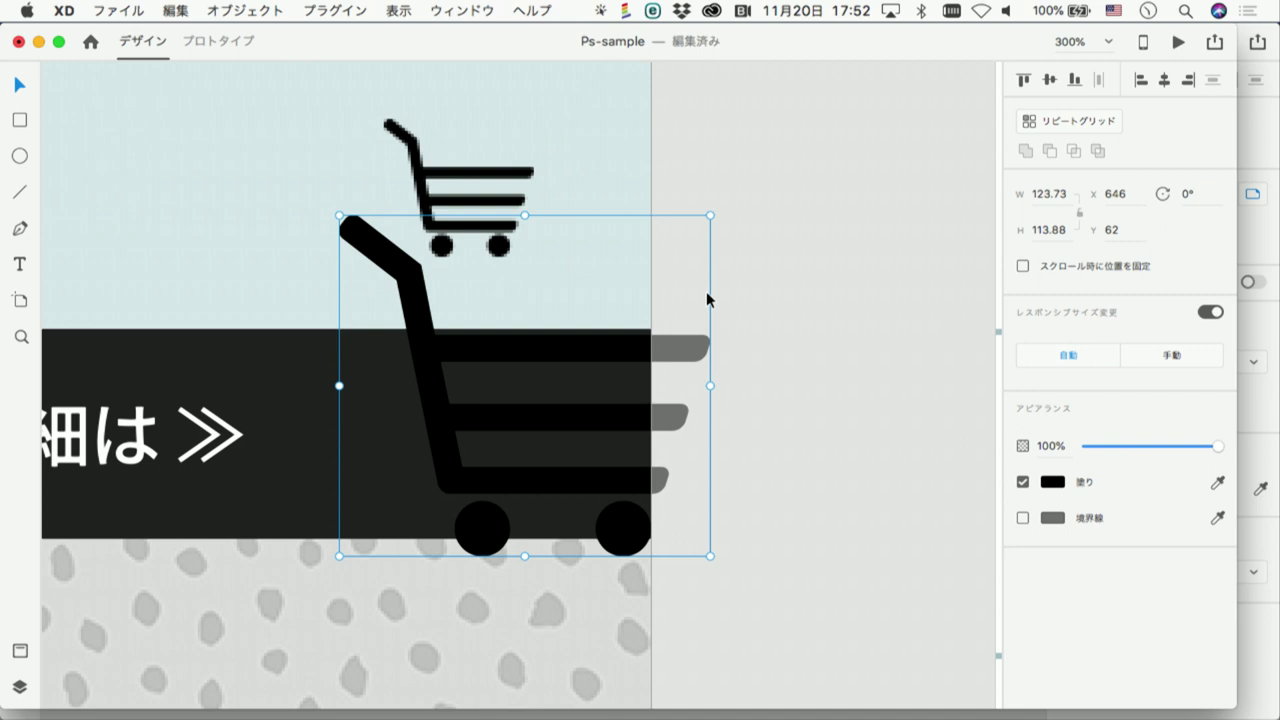
pyautogui.moveTo(710, 555)
pyautogui.mouseDown()
pyautogui.moveTo(517, 366)
pyautogui.moveTo(513, 240)
pyautogui.mouseUp()
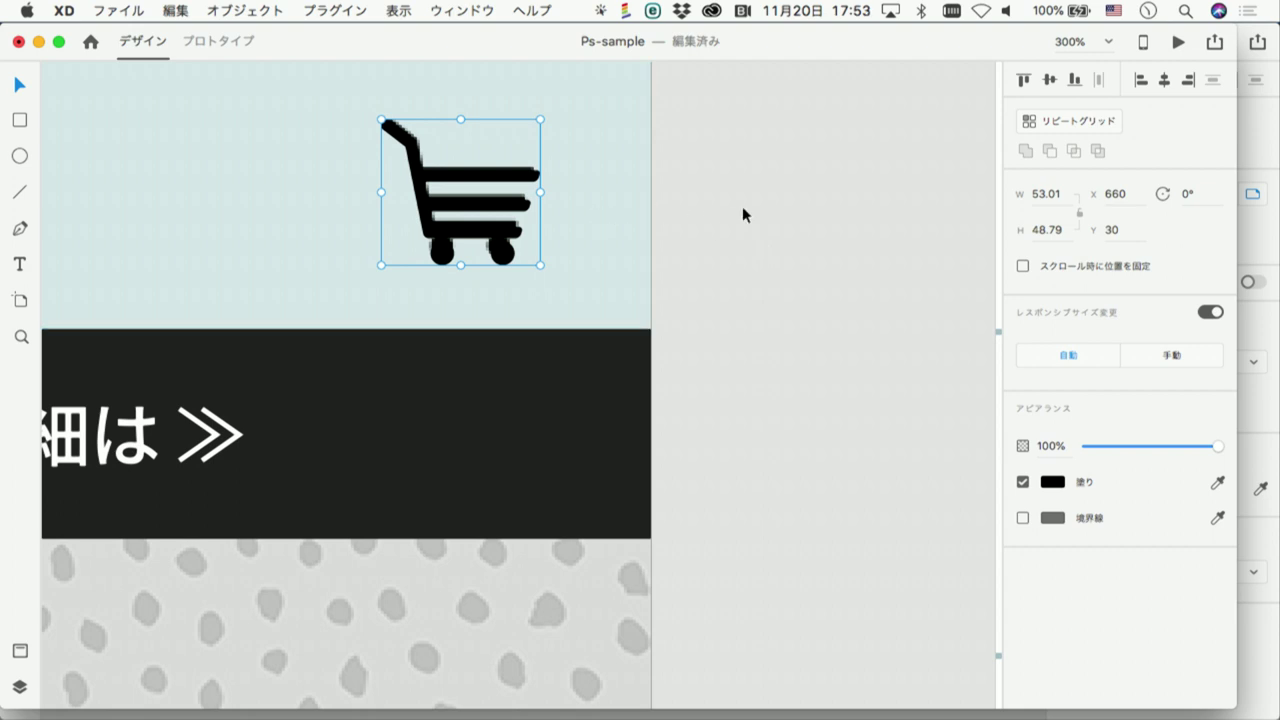
pyautogui.press('Down')
pyautogui.press('Down')
pyautogui.press('Down')
pyautogui.press('Escape')
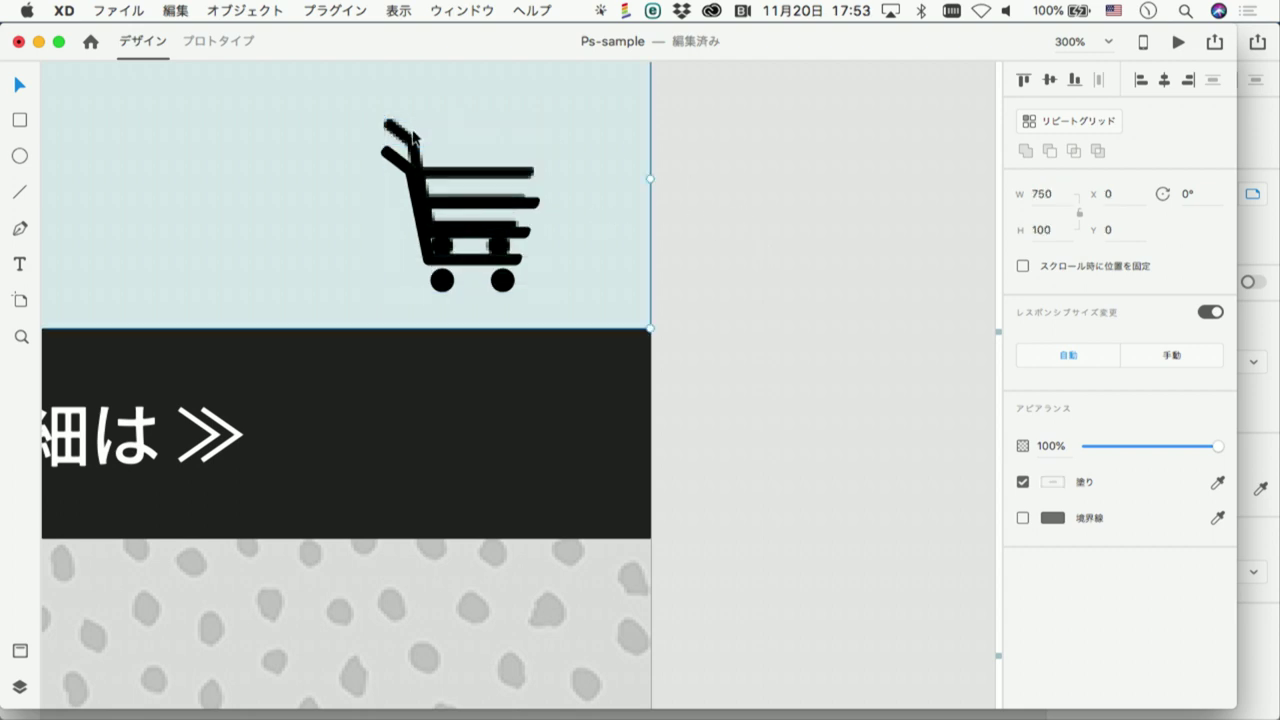
# Remove the old pixelated cart and raise the new icon to about X 660, Y 39
pyautogui.click(412, 140)
pyautogui.press('Escape')
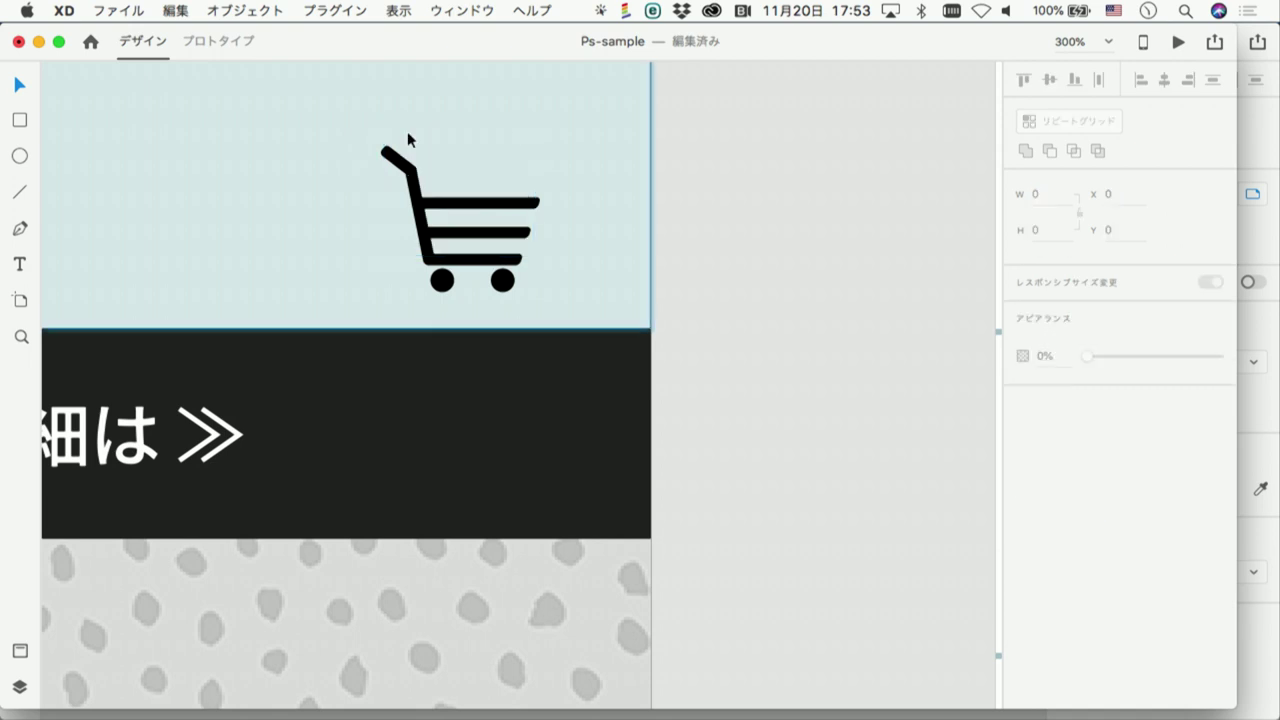
pyautogui.click(407, 163)
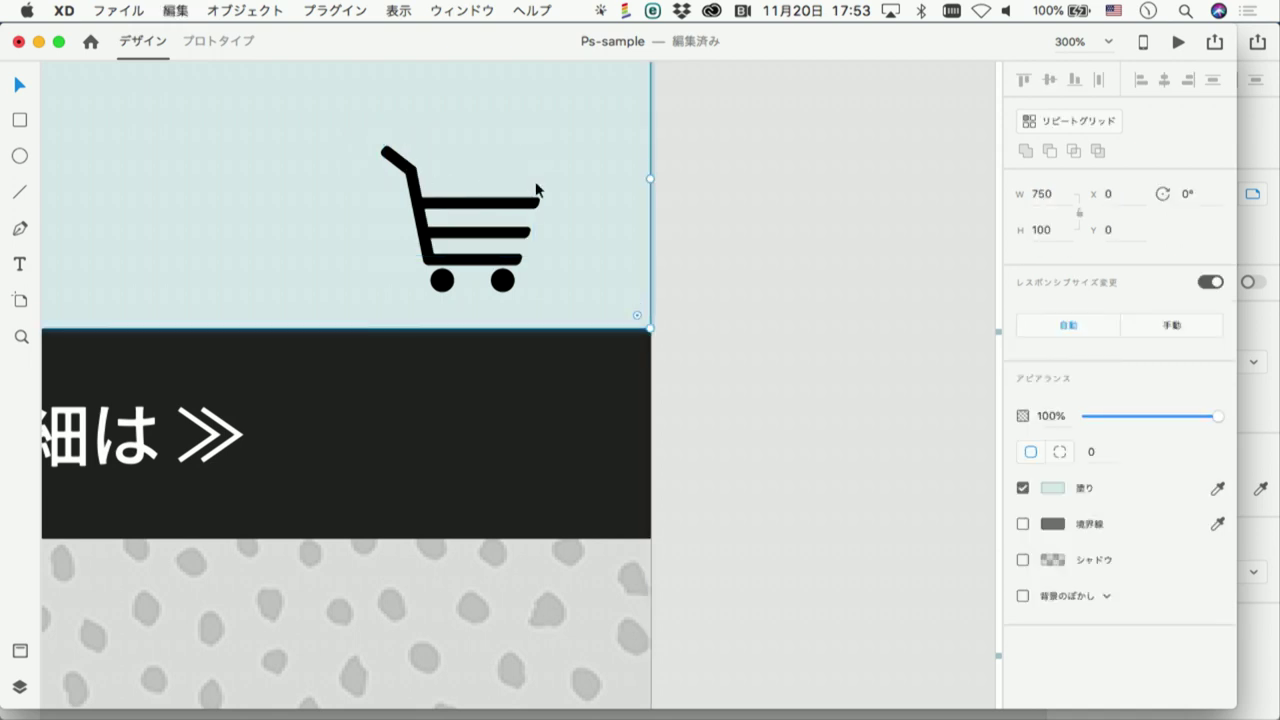
pyautogui.click(791, 209)
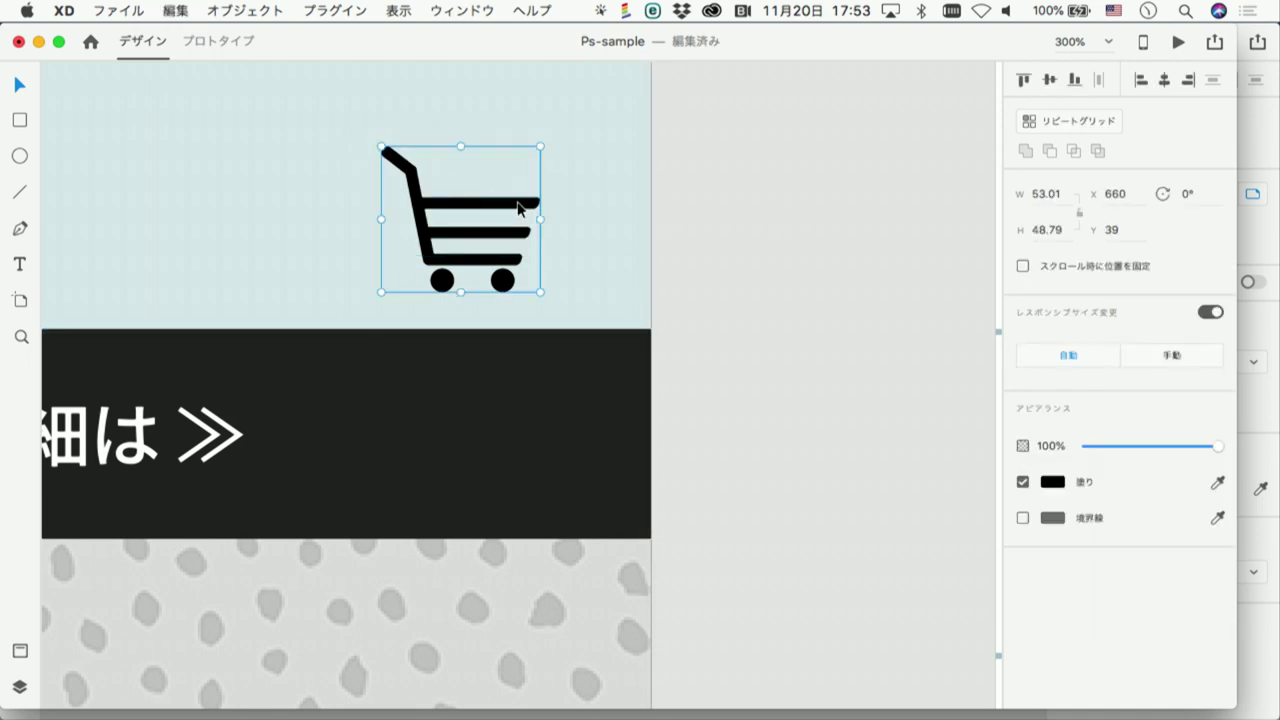
pyautogui.moveTo(530, 200); pyautogui.dragTo(525, 155)
pyautogui.click(789, 212)
pyautogui.scroll(-2, 737, 260)
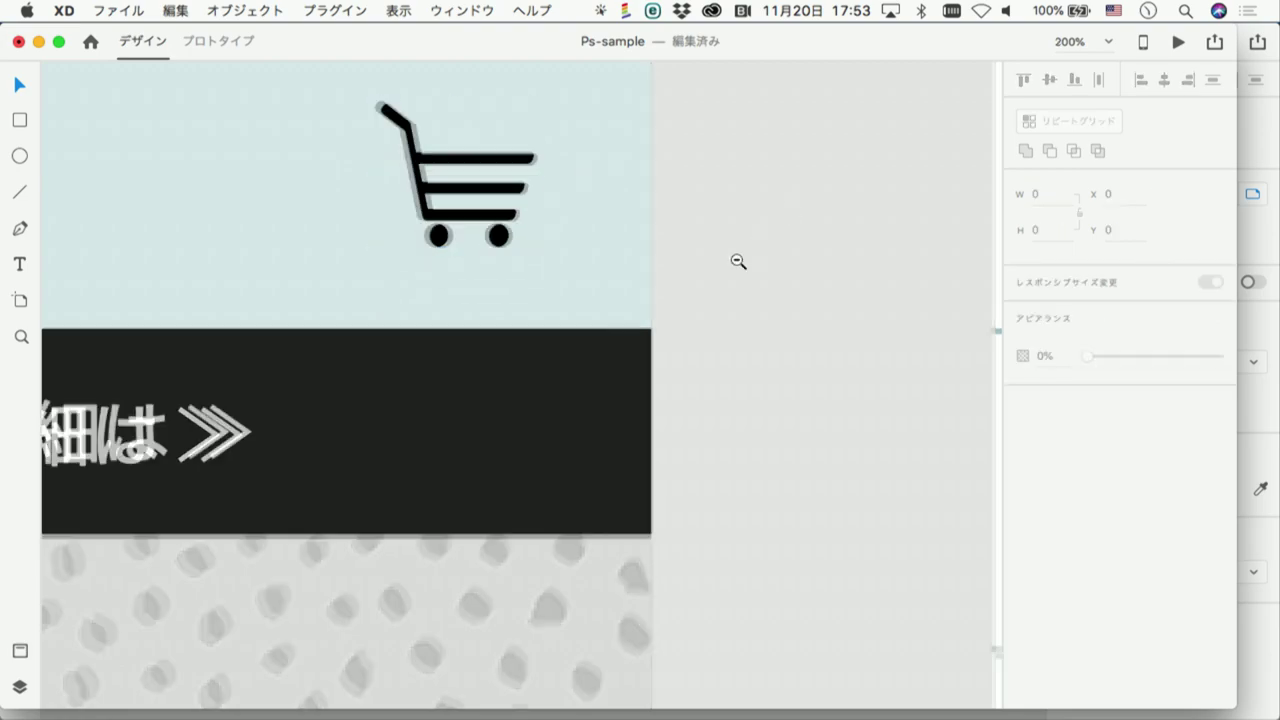
pyautogui.scroll(-3, 737, 260)
pyautogui.scroll(-3, 737, 260)
pyautogui.scroll(-2, 737, 260)
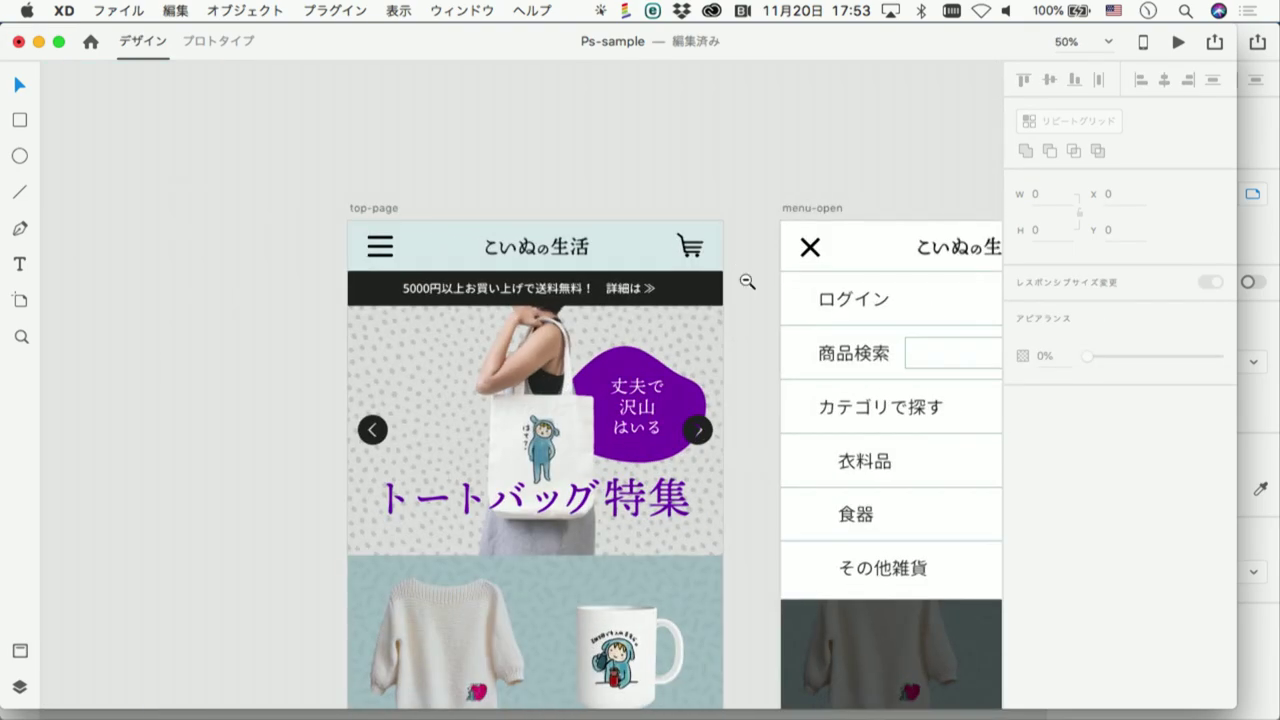
pyautogui.scroll(-2, 745, 280)
pyautogui.hscroll(3, 600, 250)
pyautogui.scroll(-1, 506, 220)
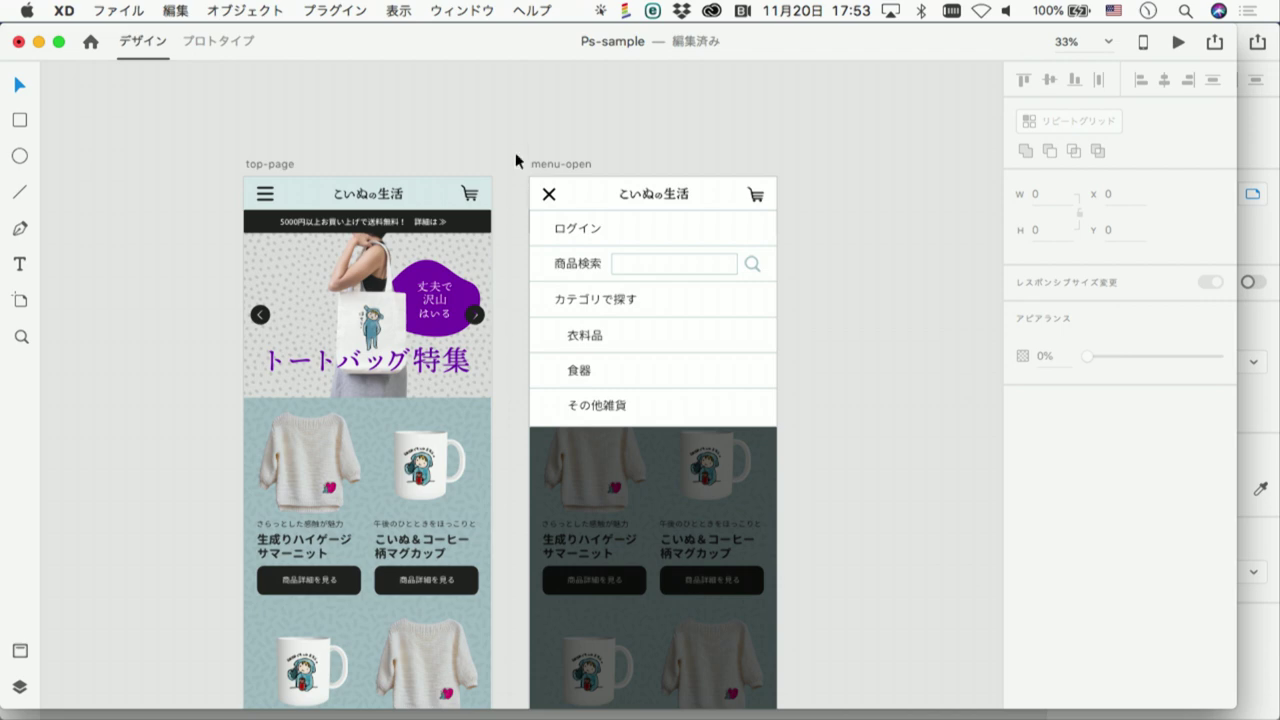
pyautogui.scroll(-2, 570, 125)
pyautogui.hscroll(3, 570, 125)
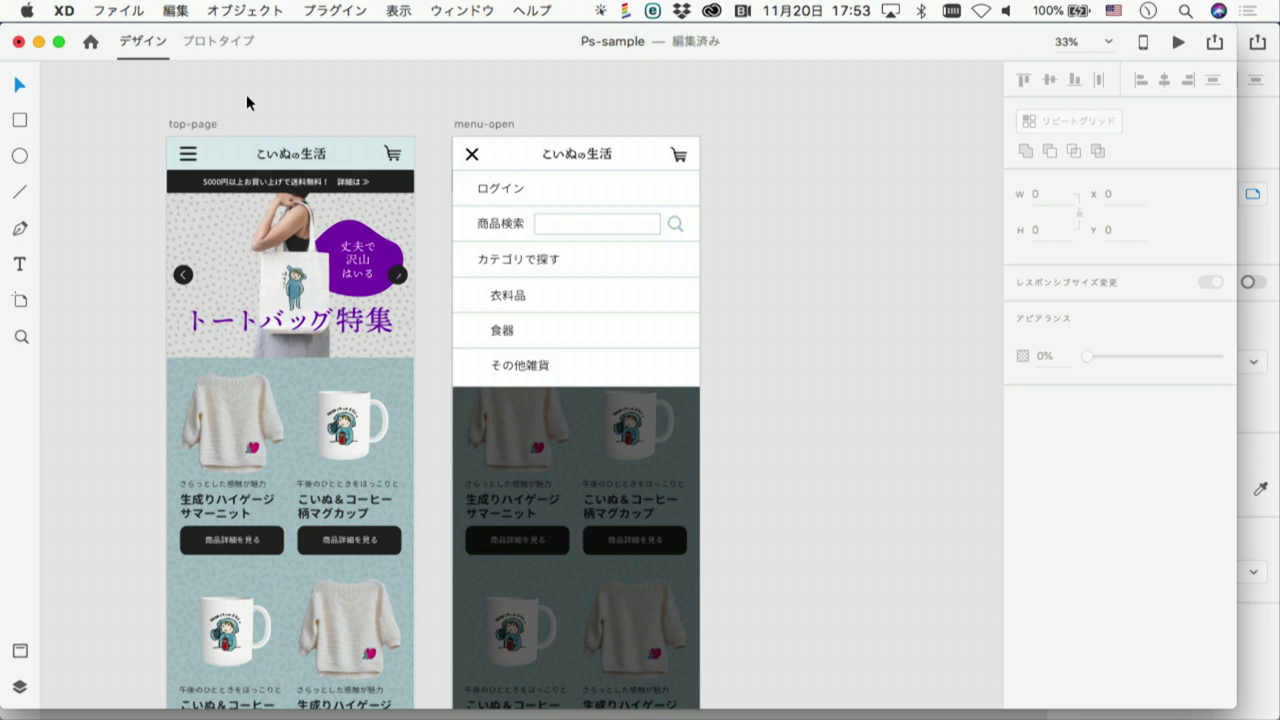
pyautogui.scroll(-2, 246, 95)
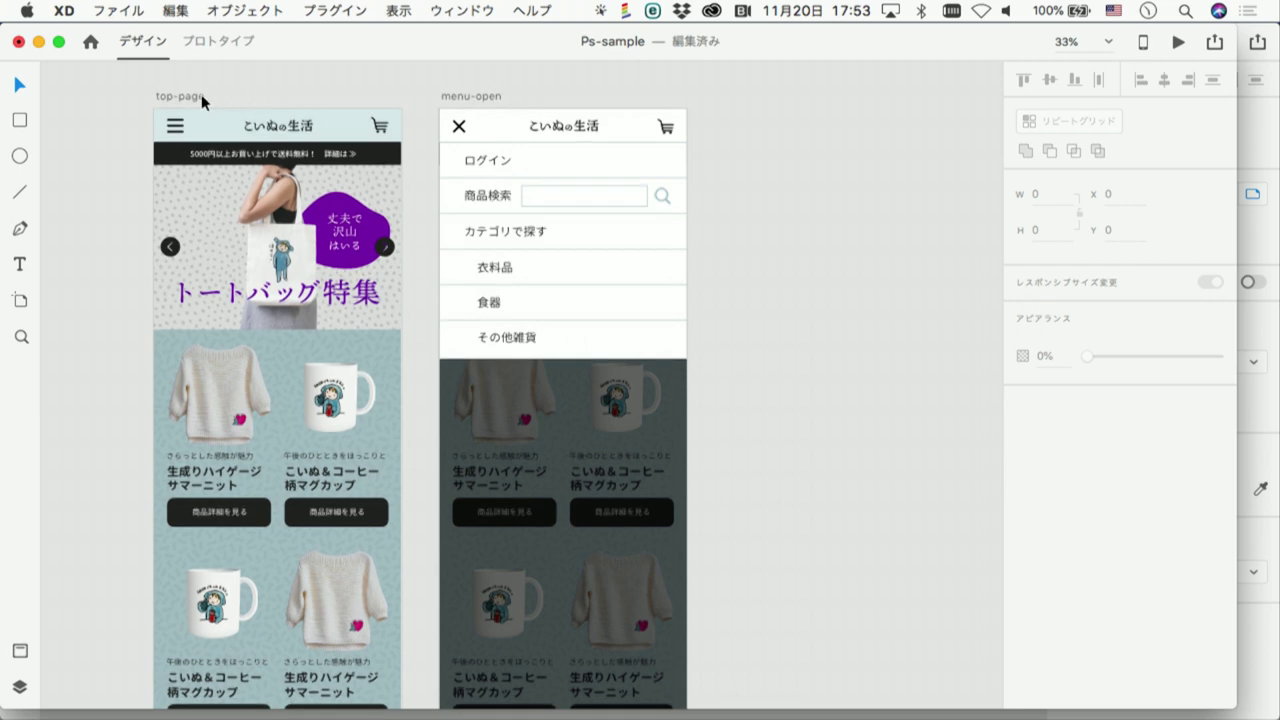
# Make the top-page artboard scroll vertically (垂直方向)
pyautogui.click(201, 94)
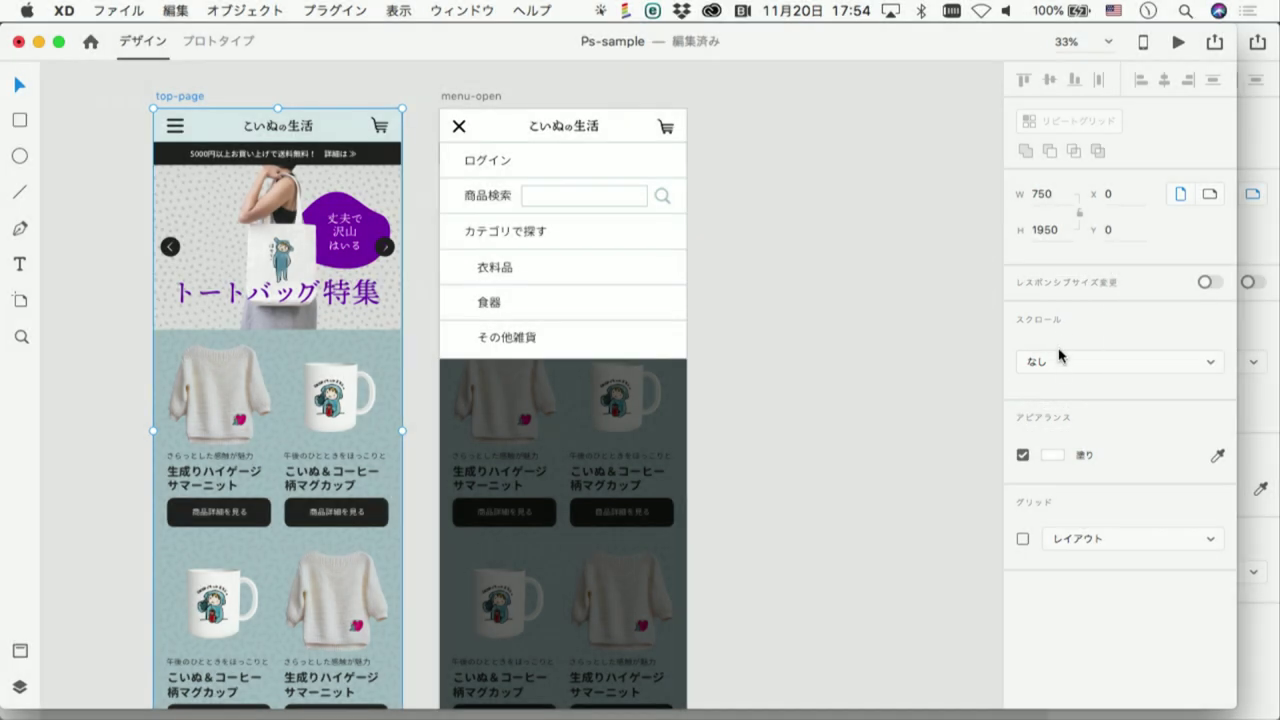
pyautogui.click(1058, 362)
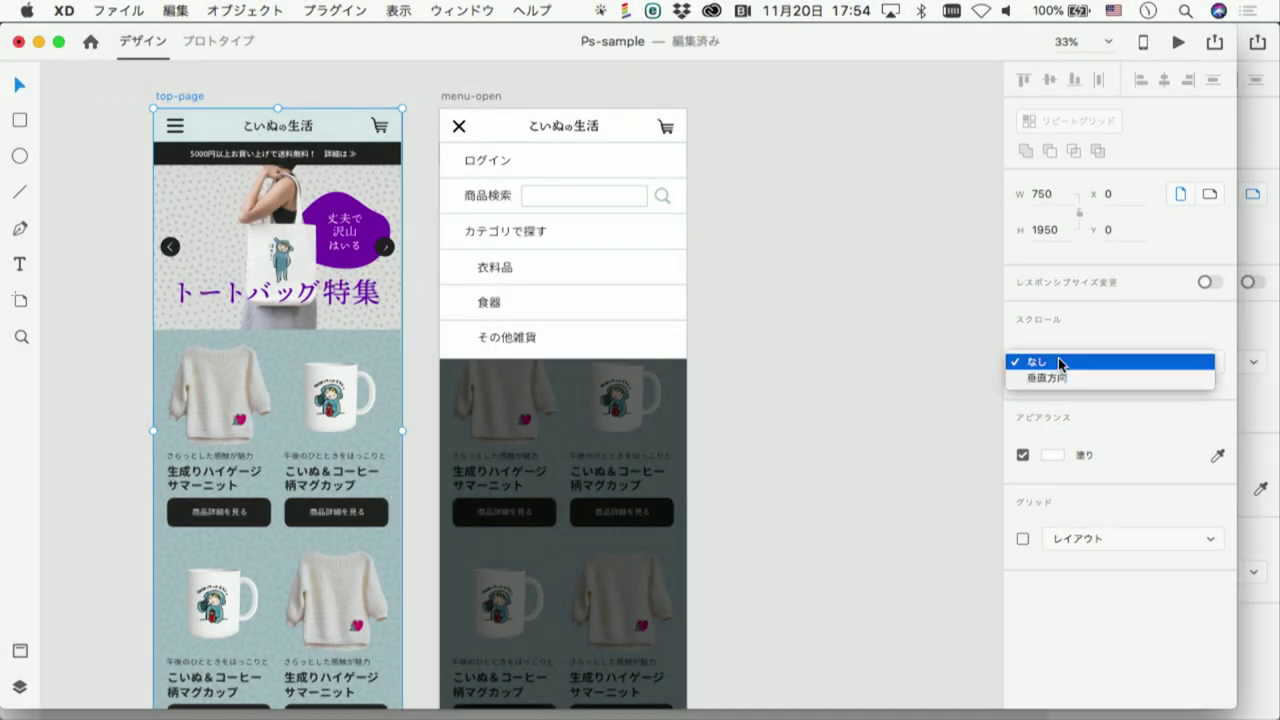
pyautogui.click(1058, 376)
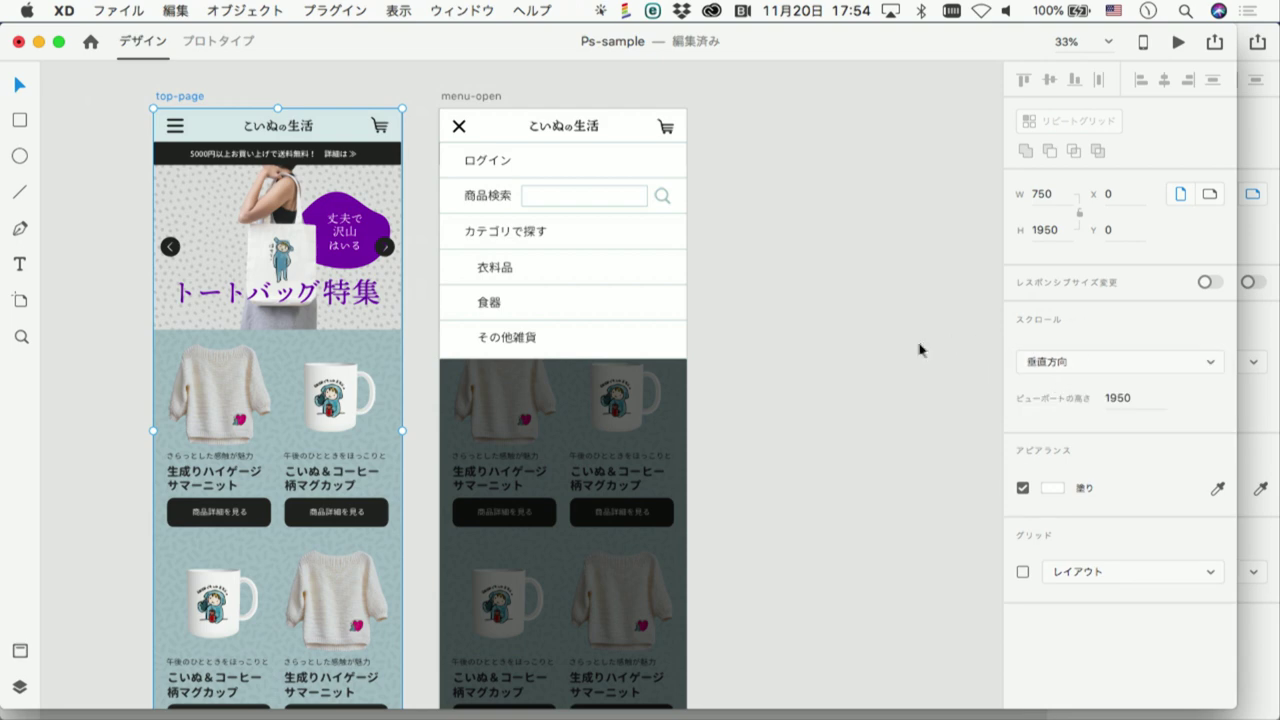
pyautogui.click(19, 302)
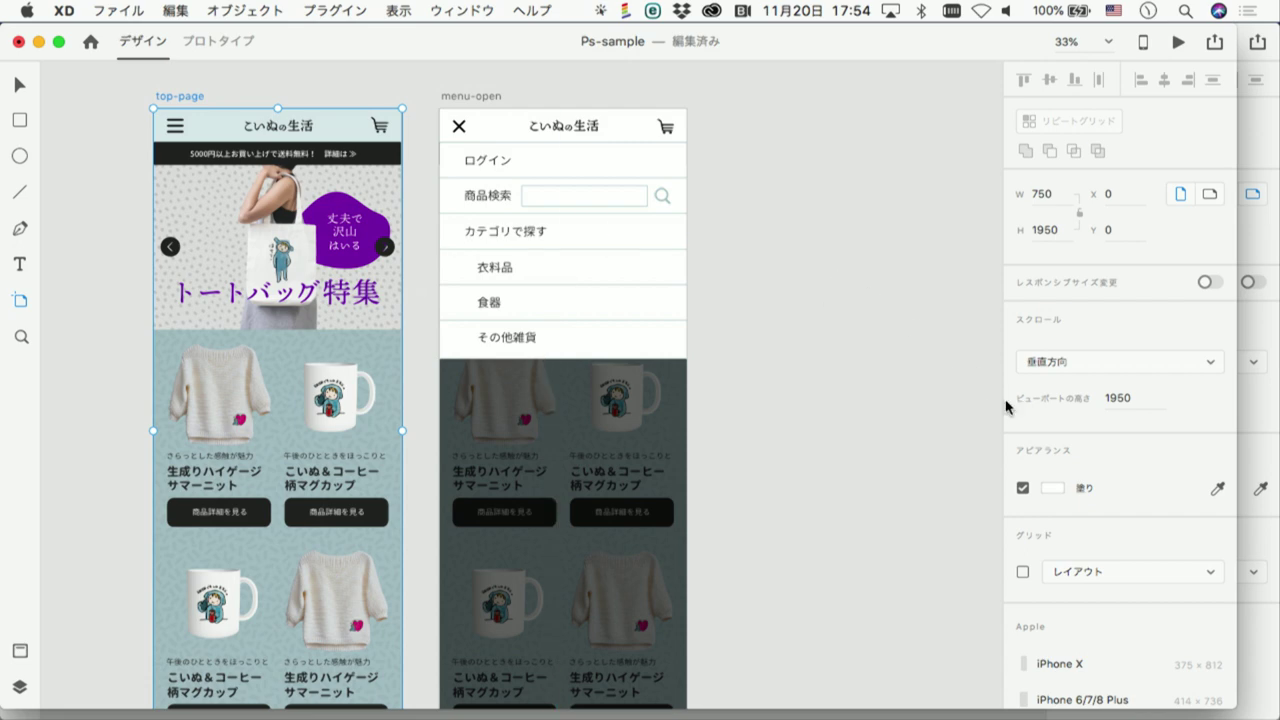
pyautogui.scroll(-2, 1081, 519)
pyautogui.scroll(-3, 1081, 519)
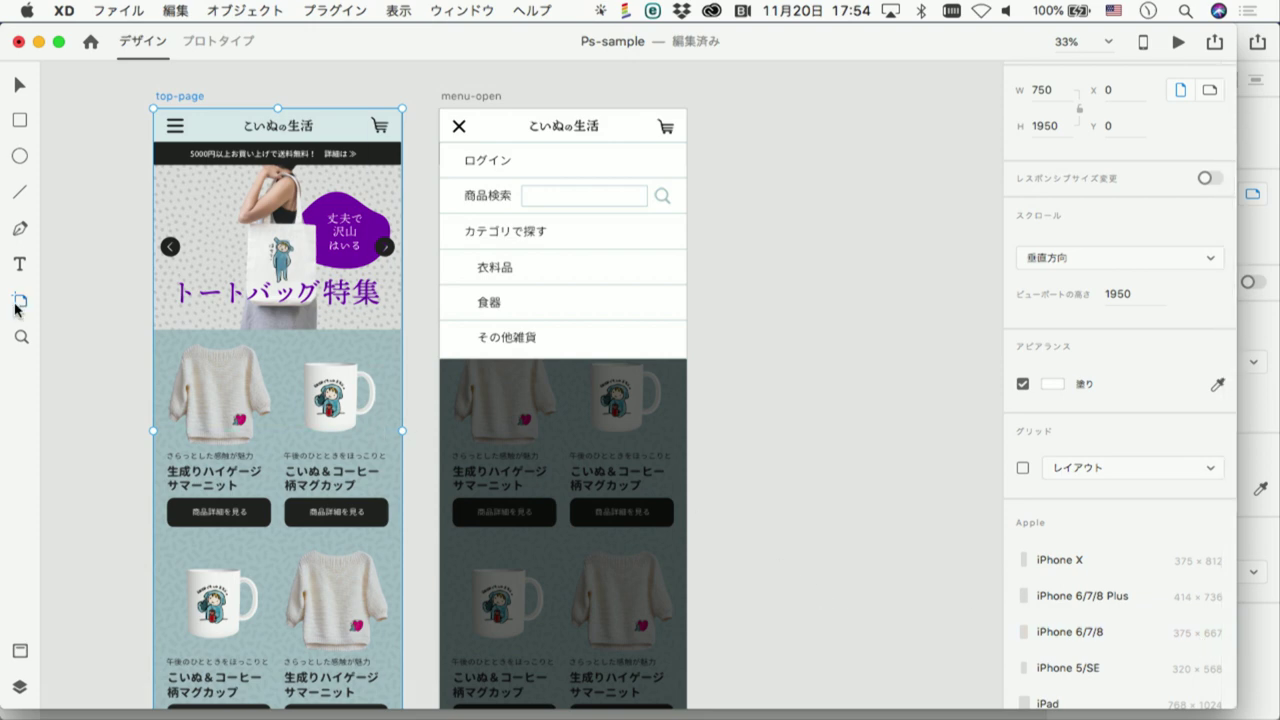
# Set top-page's viewport height to 1334, entered as 667*2
pyautogui.click(1126, 296)
pyautogui.write('667')
pyautogui.press('Return')
pyautogui.click(1130, 294)
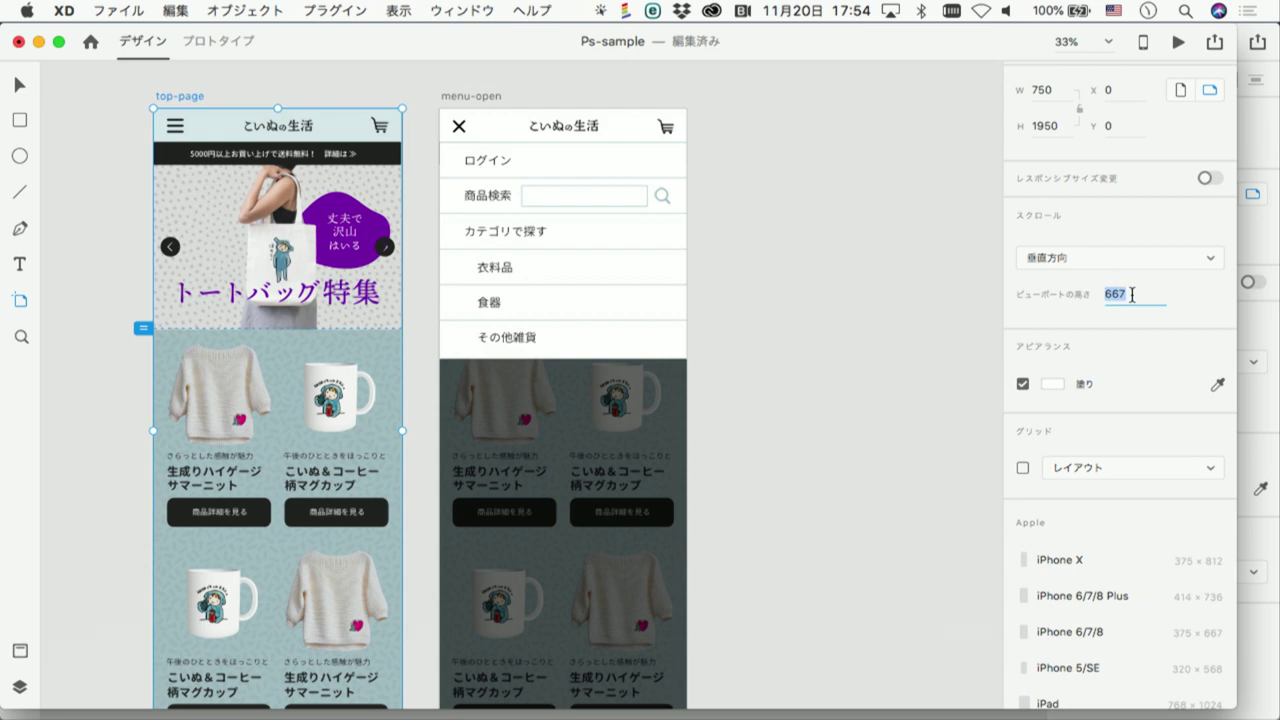
pyautogui.write('667')
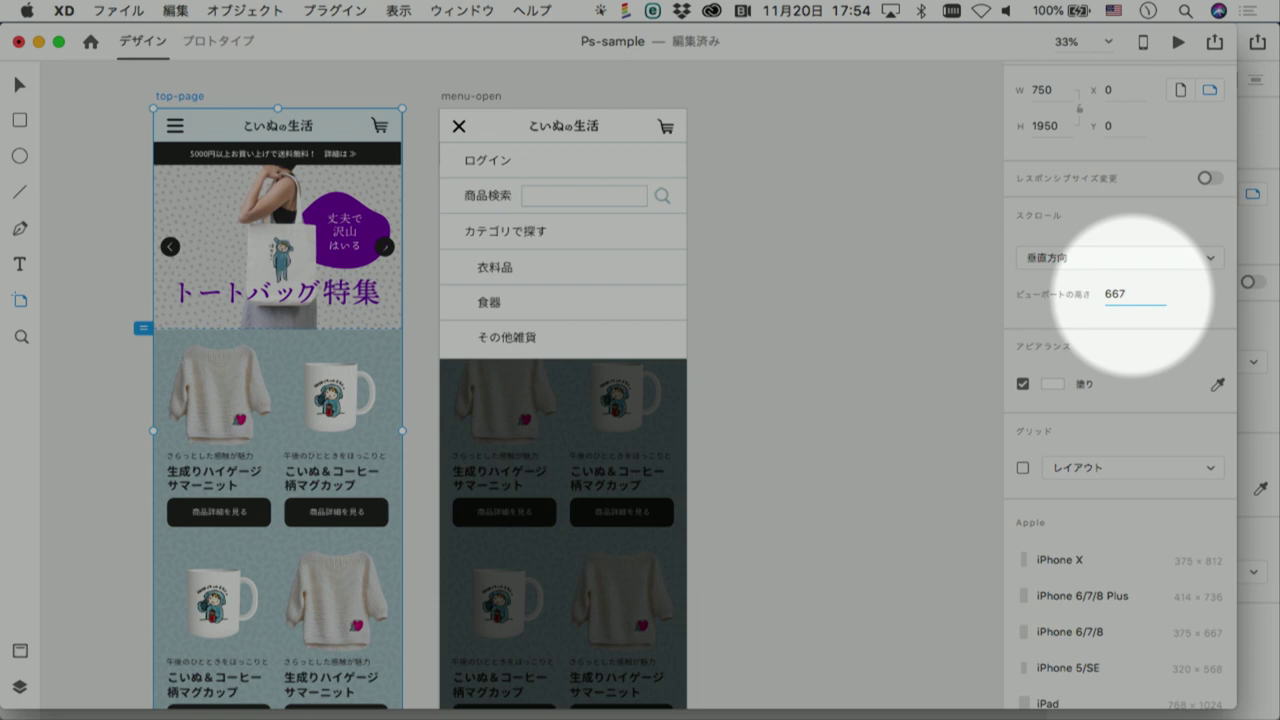
pyautogui.write('*2')
pyautogui.press('Return')
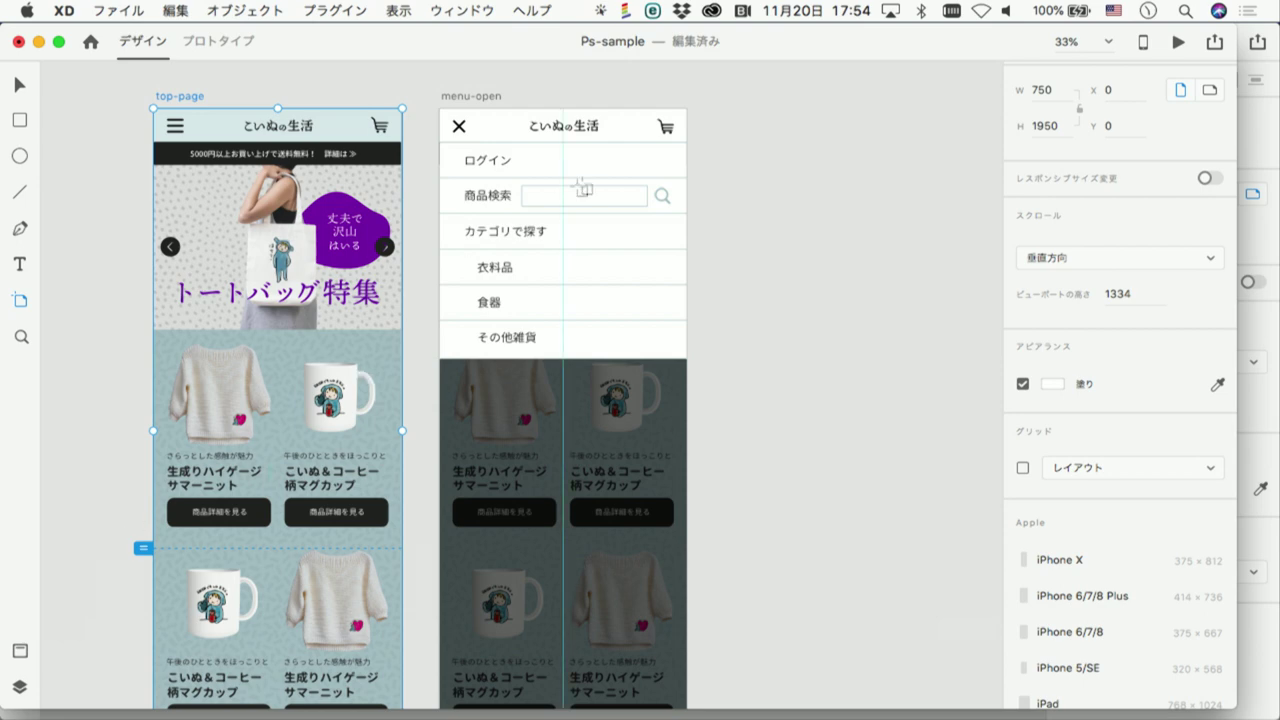
# Give menu-open vertical scrolling with a 1334 viewport height
pyautogui.click(456, 103)
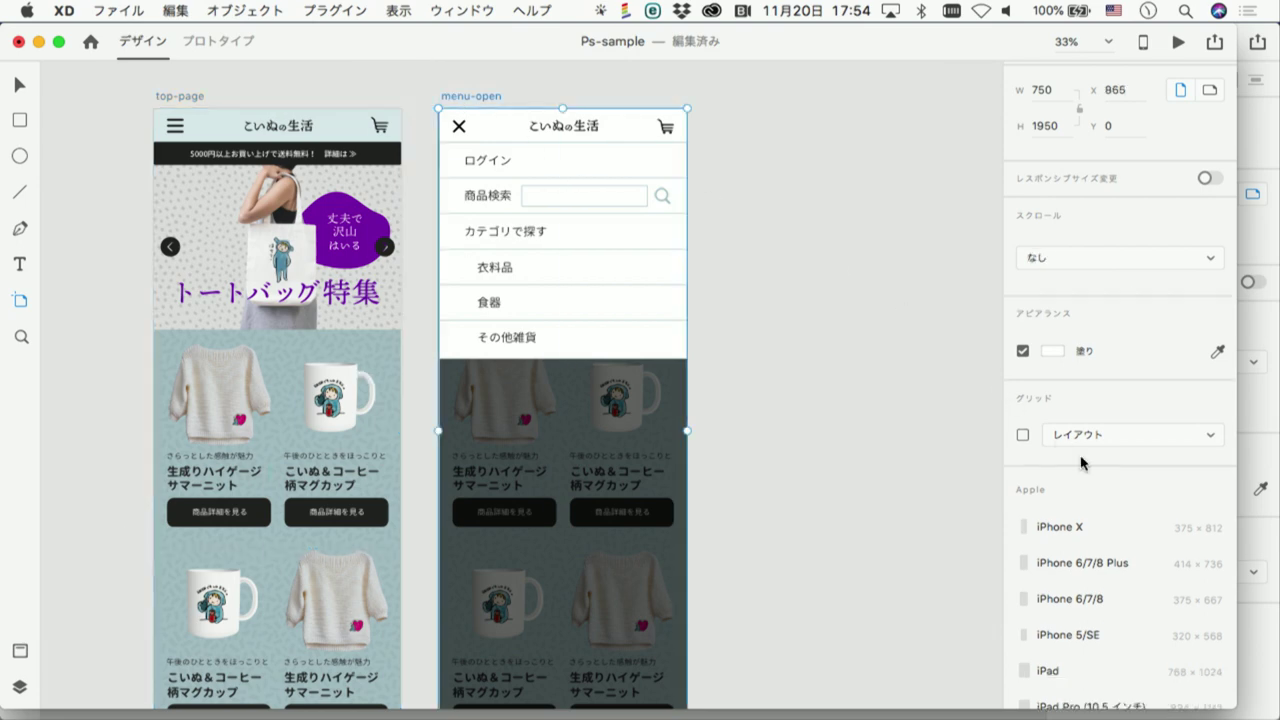
pyautogui.click(1060, 264)
pyautogui.click(1060, 276)
pyautogui.click(1112, 294)
pyautogui.write('1334')
pyautogui.press('Return')
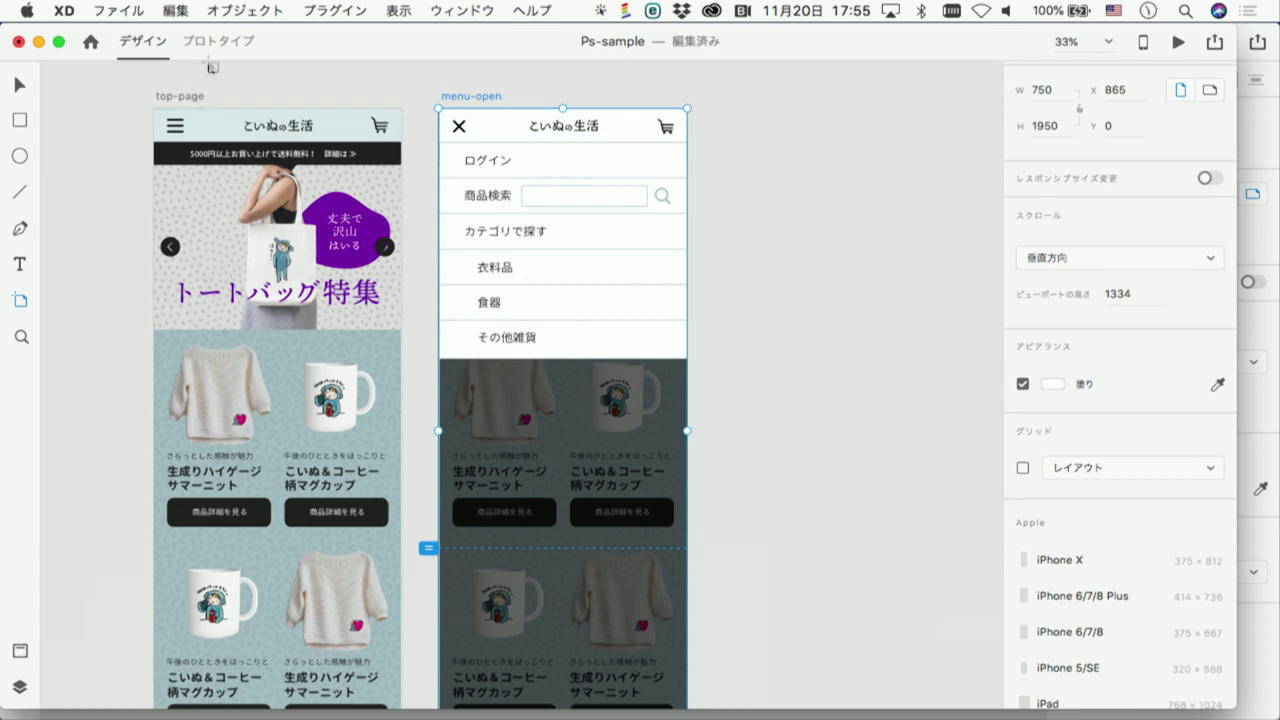
pyautogui.click(211, 44)
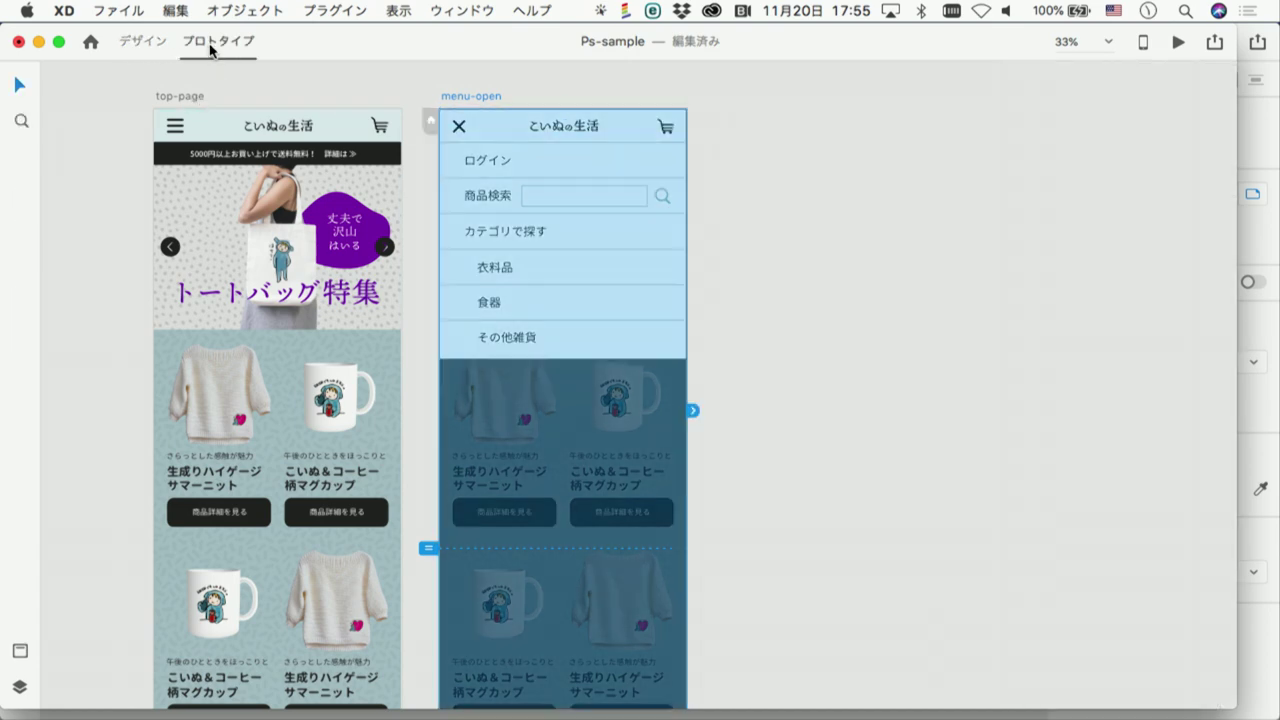
# Wire top-page to menu-open on tap using 自動アニメーション with スナップ easing
pyautogui.click(176, 98)
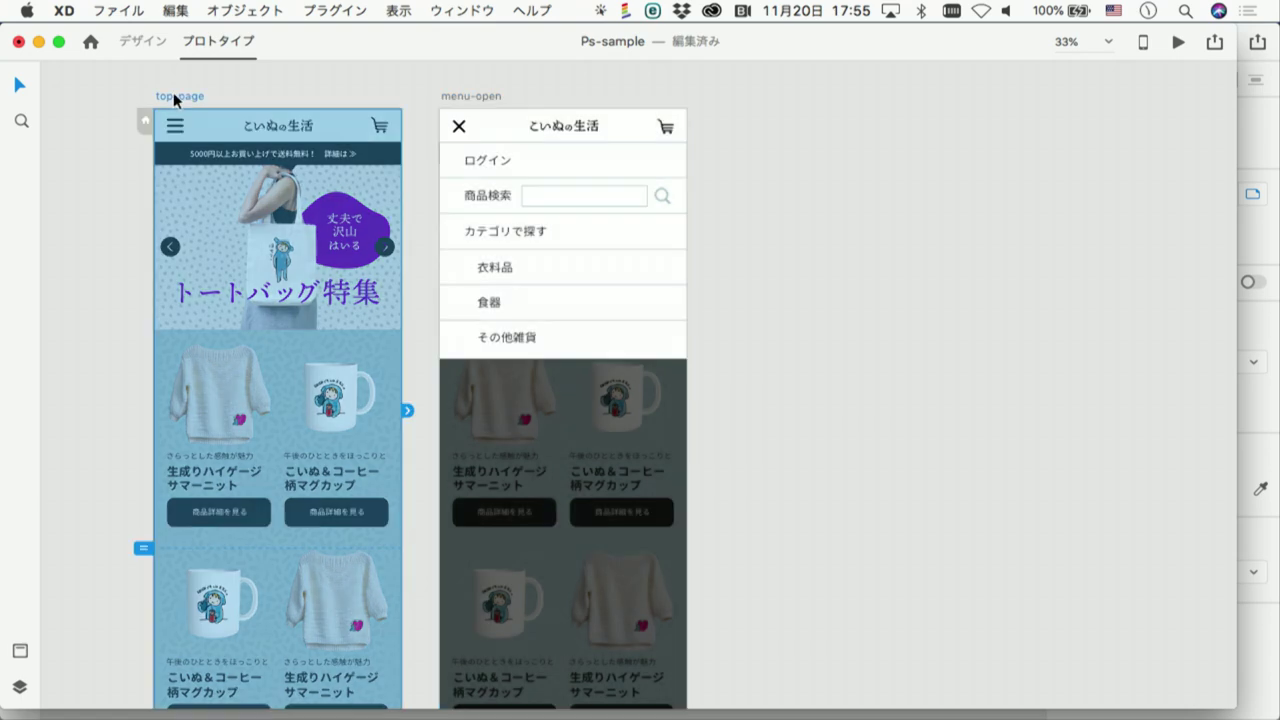
pyautogui.moveTo(407, 410); pyautogui.dragTo(490, 442)
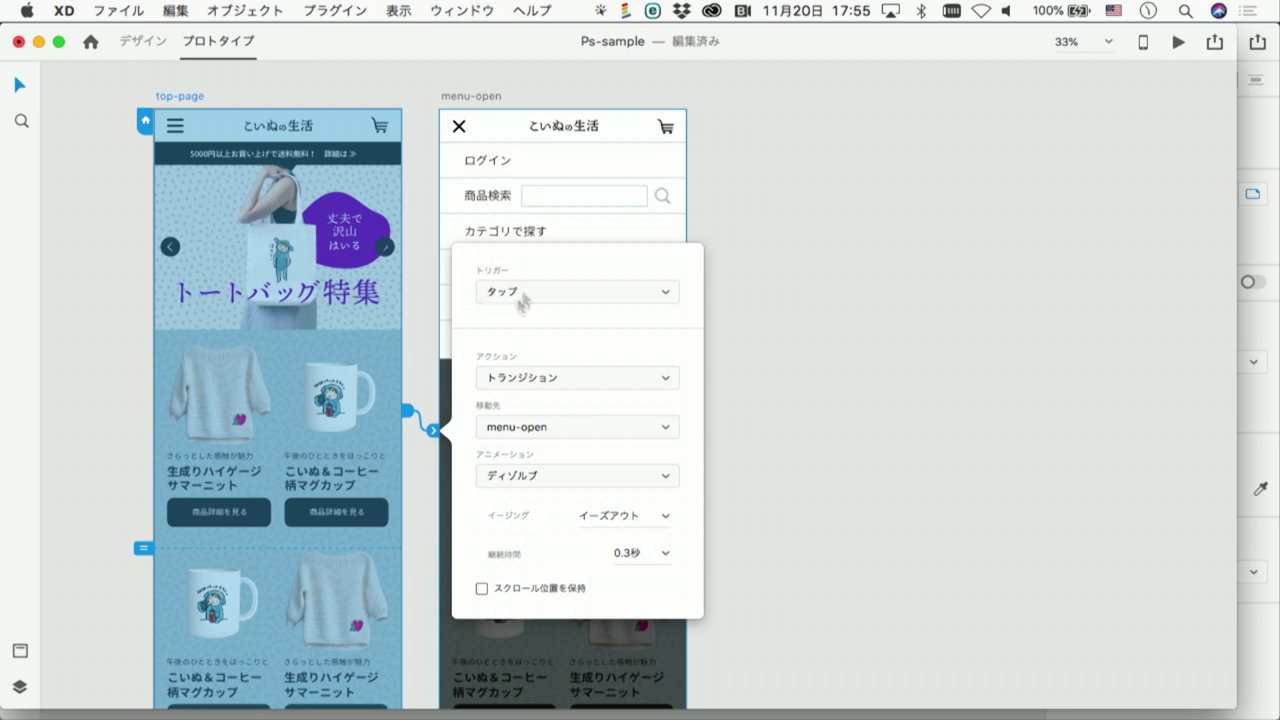
pyautogui.click(535, 377)
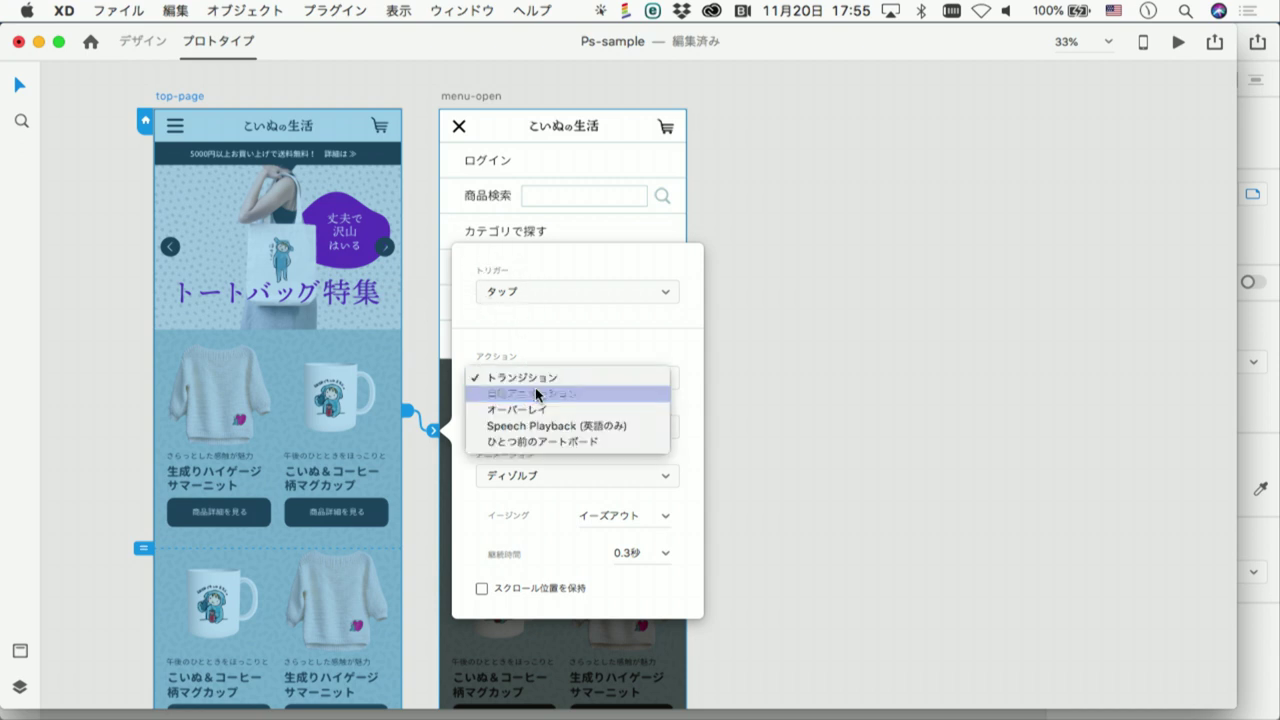
pyautogui.click(535, 390)
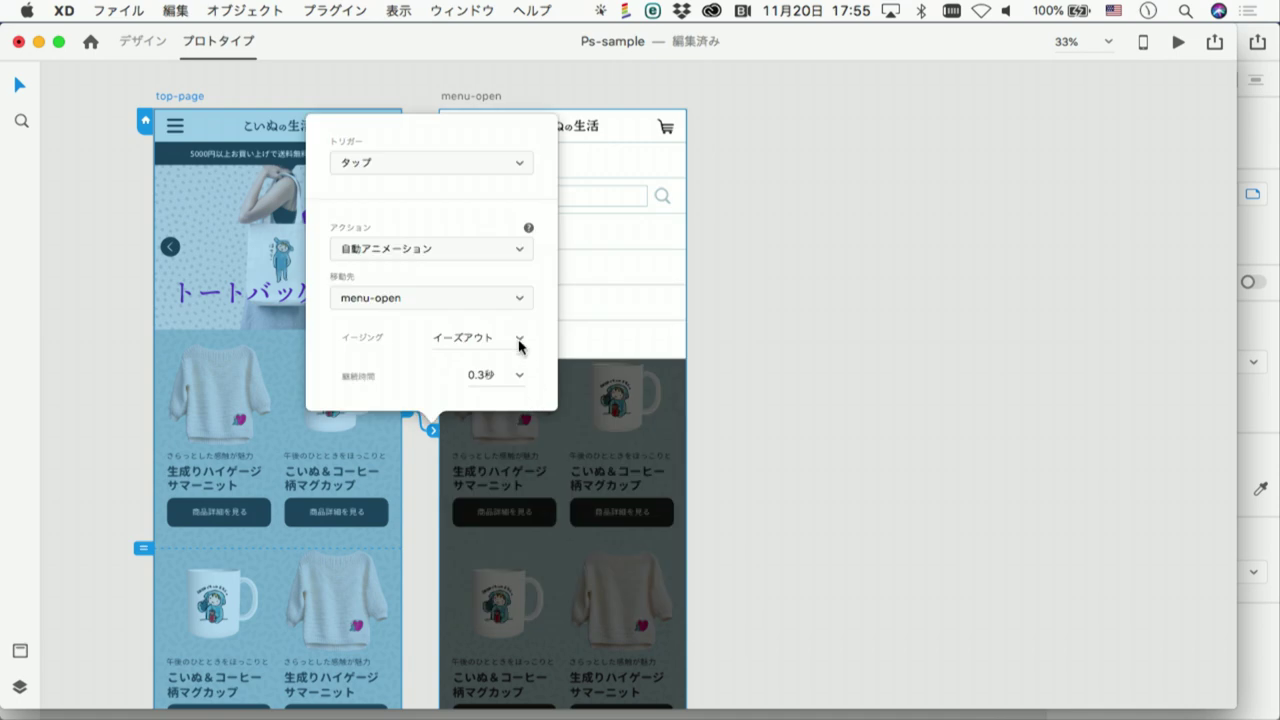
pyautogui.click(518, 342)
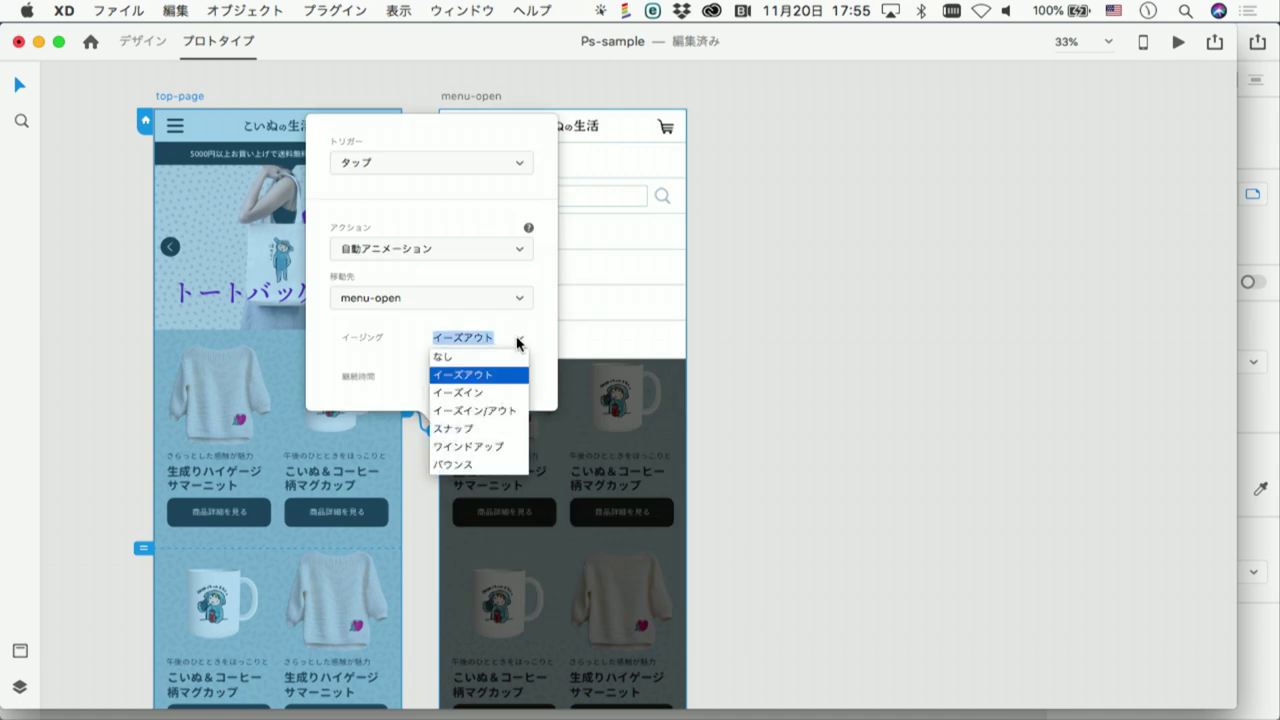
pyautogui.click(461, 430)
pyautogui.click(780, 181)
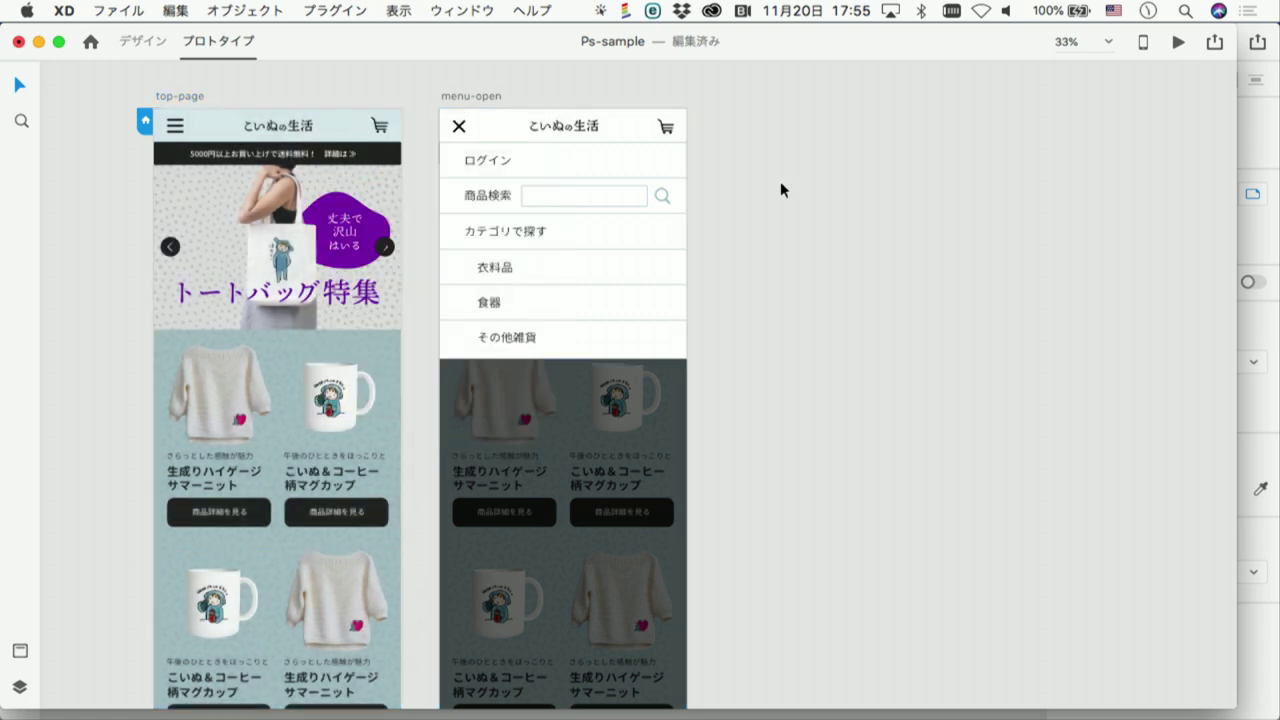
pyautogui.click(196, 96)
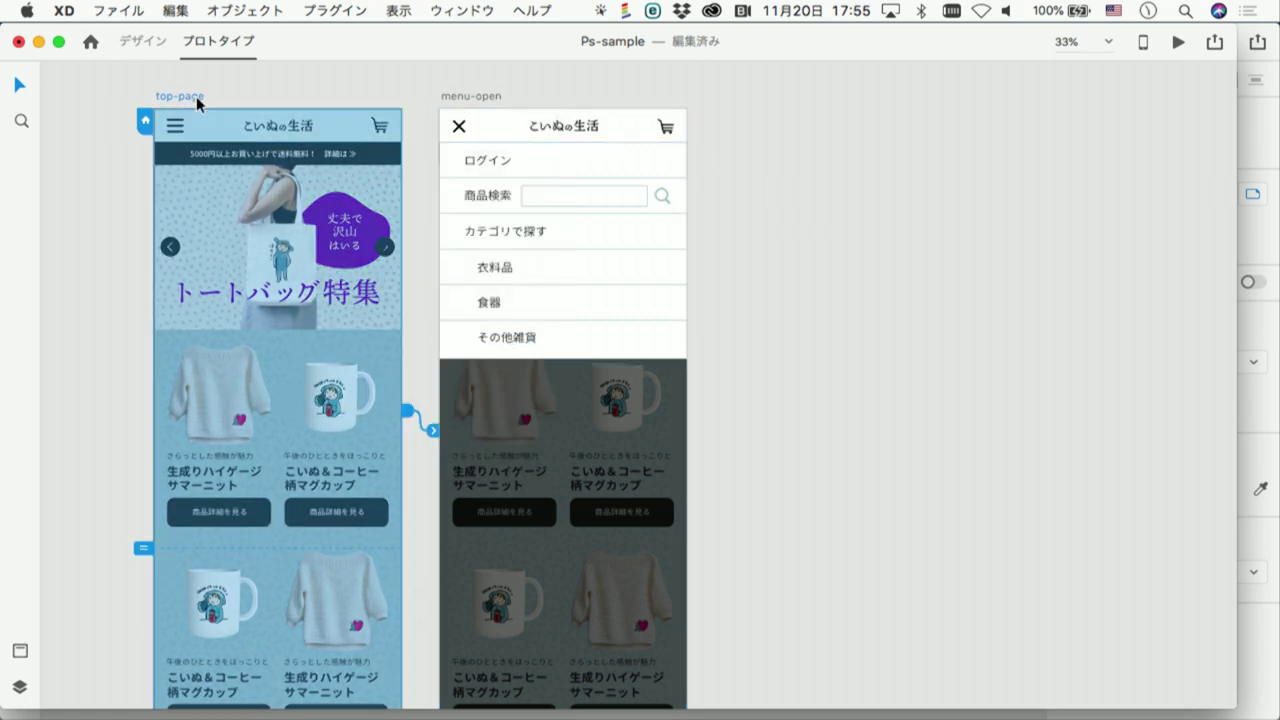
pyautogui.click(1178, 42)
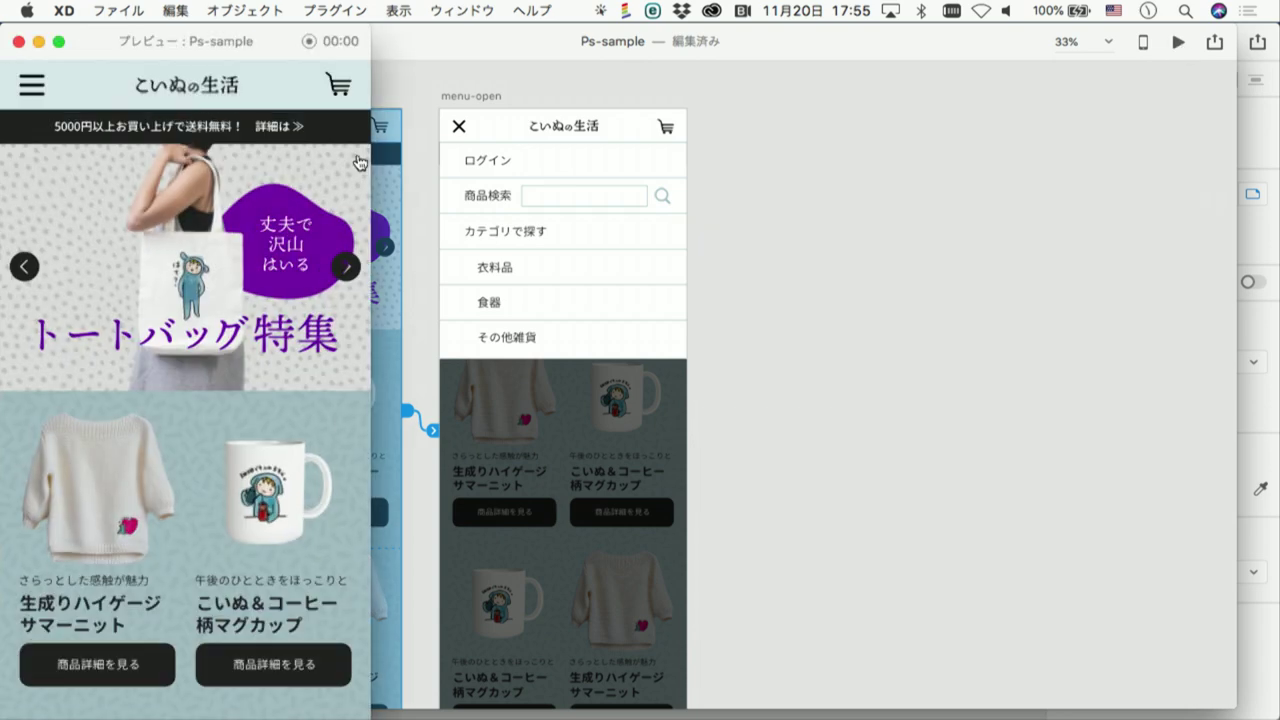
pyautogui.click(30, 88)
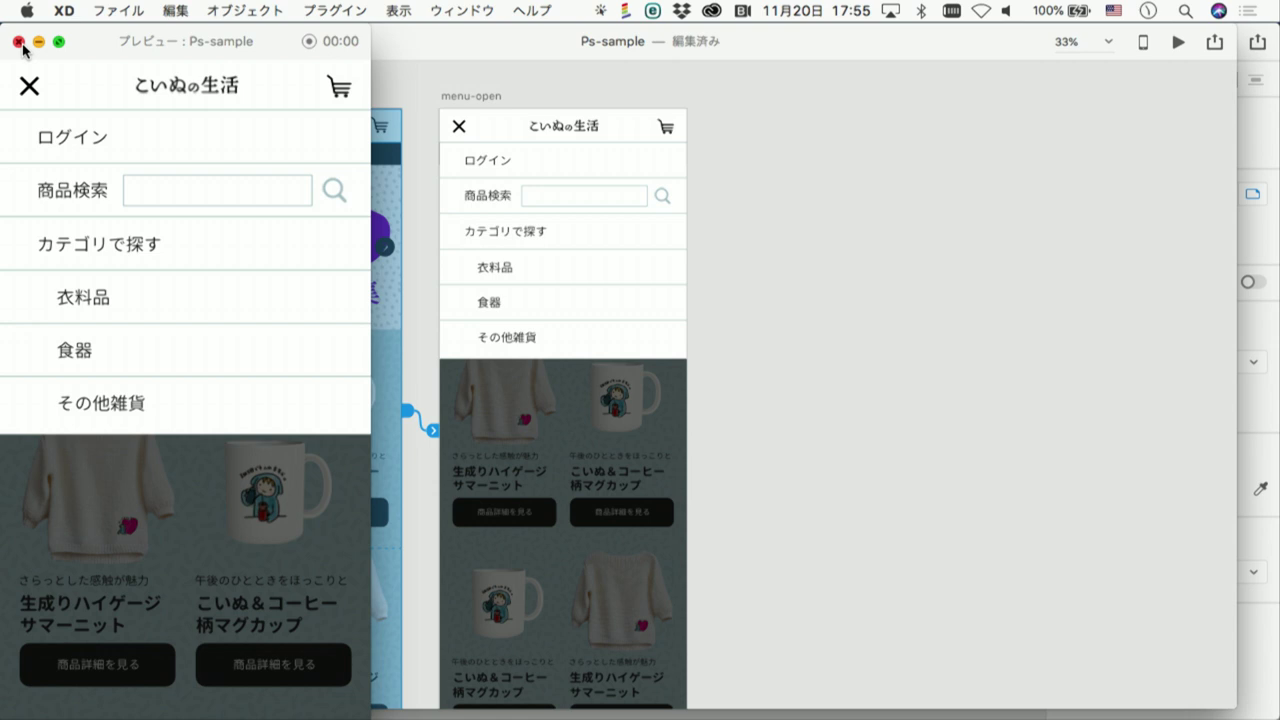
pyautogui.hotkey('ctrl', 'Up')
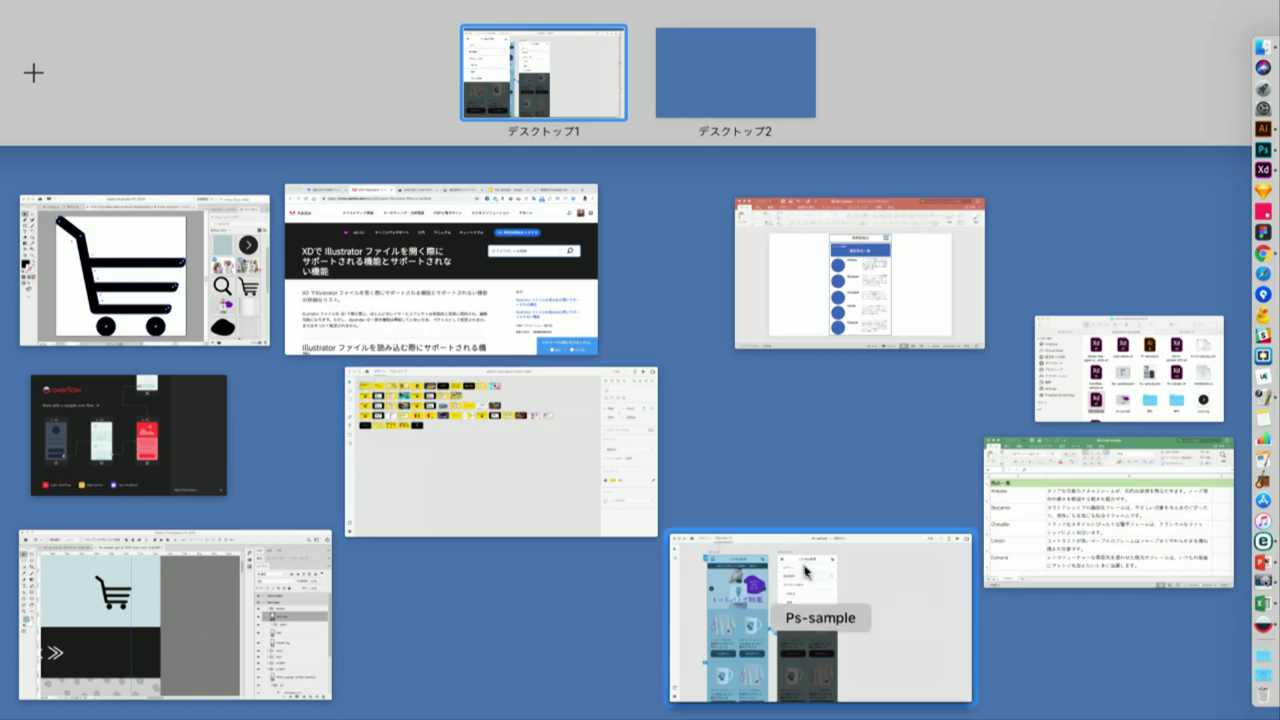
pyautogui.click(876, 614)
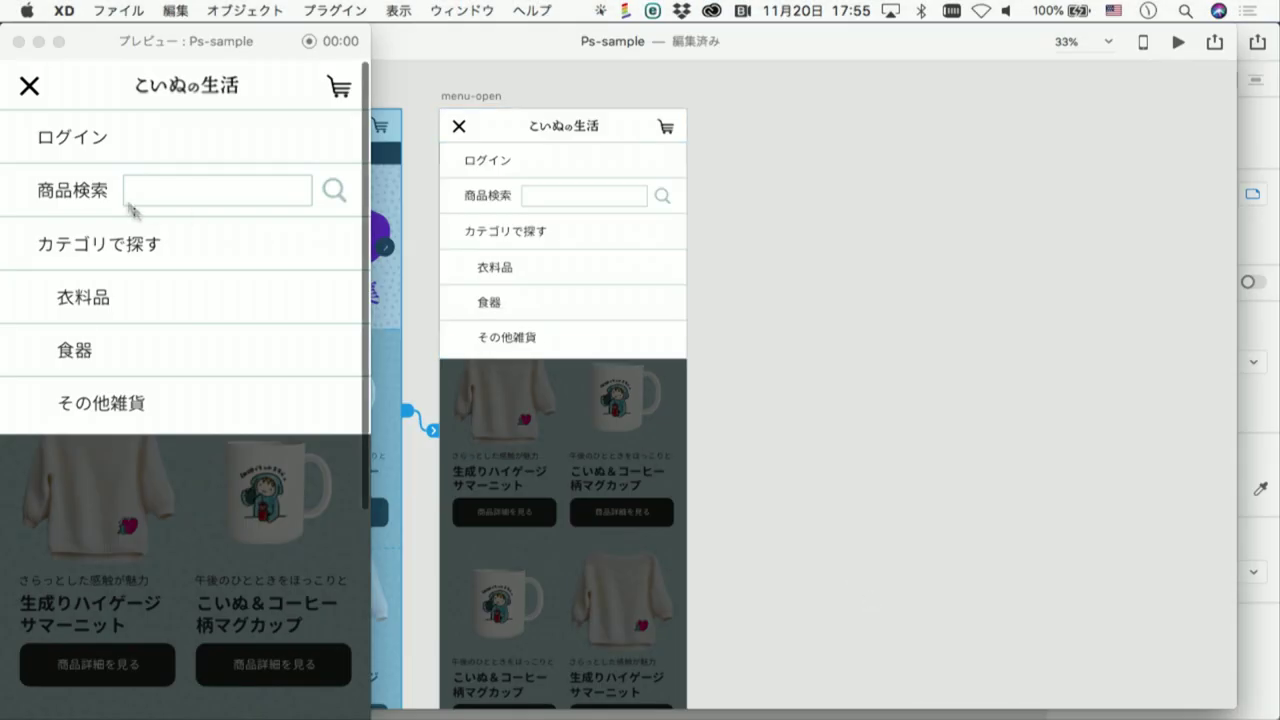
pyautogui.click(18, 41)
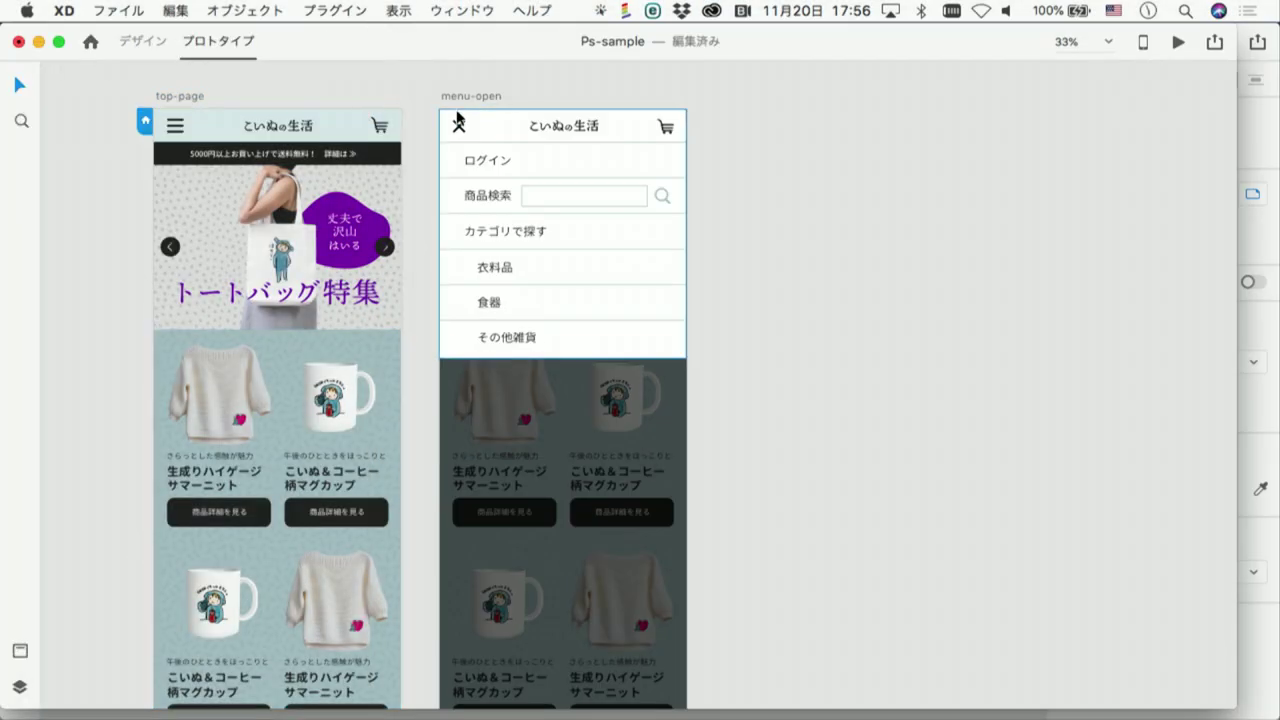
# Duplicate menu-open as 'menu-open – 1', then shrink menu-open's menu group to H 100
pyautogui.click(458, 97)
pyautogui.moveTo(458, 97)
pyautogui.mouseDown()
pyautogui.moveTo(783, 126)
pyautogui.moveTo(754, 97)
pyautogui.mouseUp()
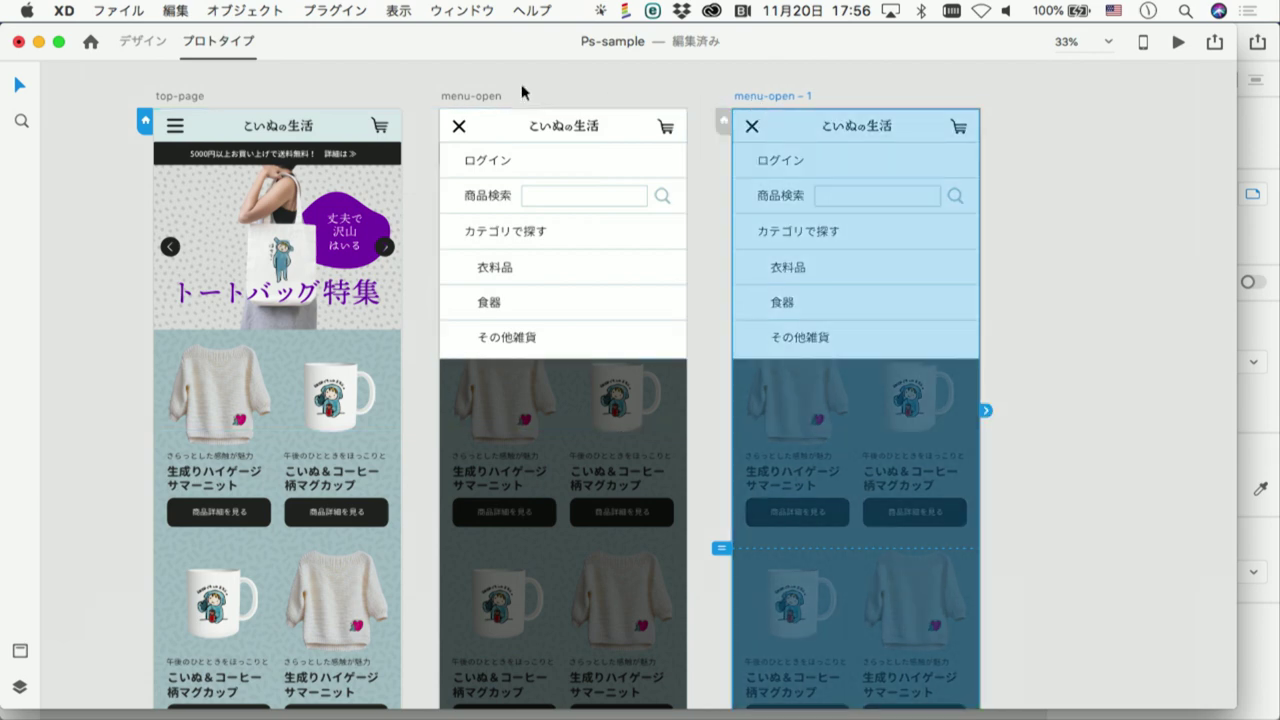
pyautogui.click(528, 95)
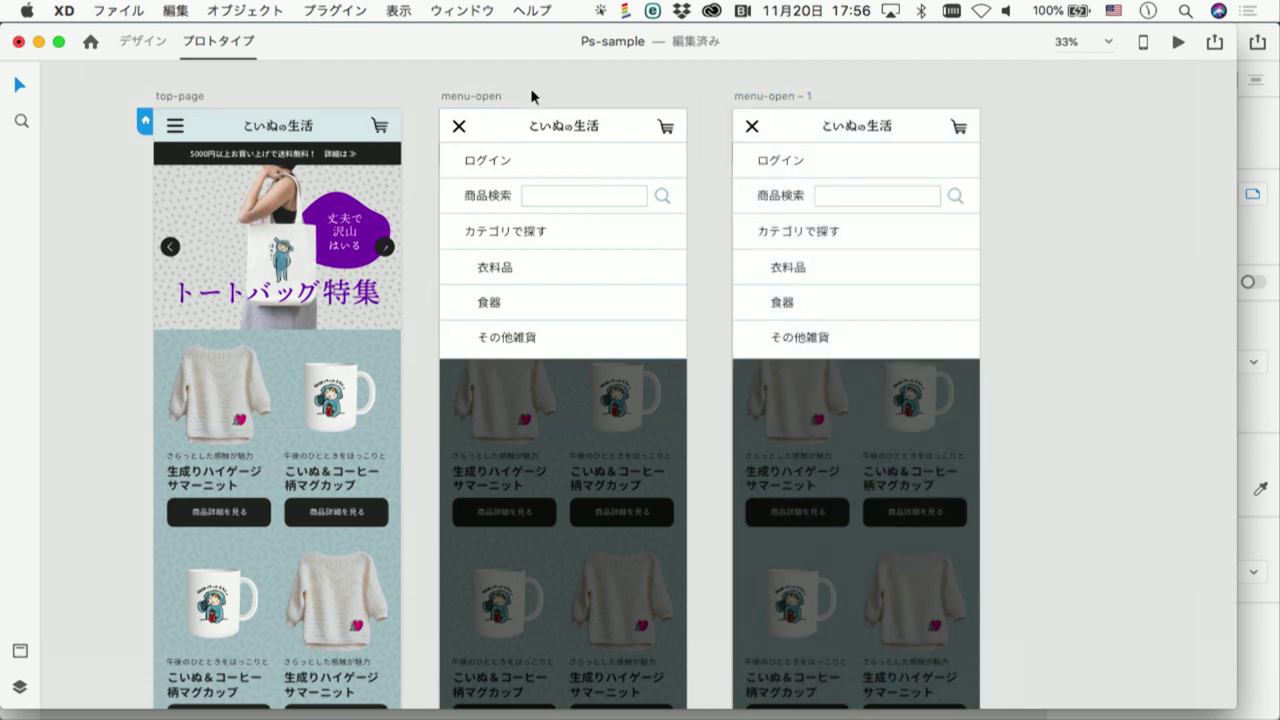
pyautogui.click(499, 137)
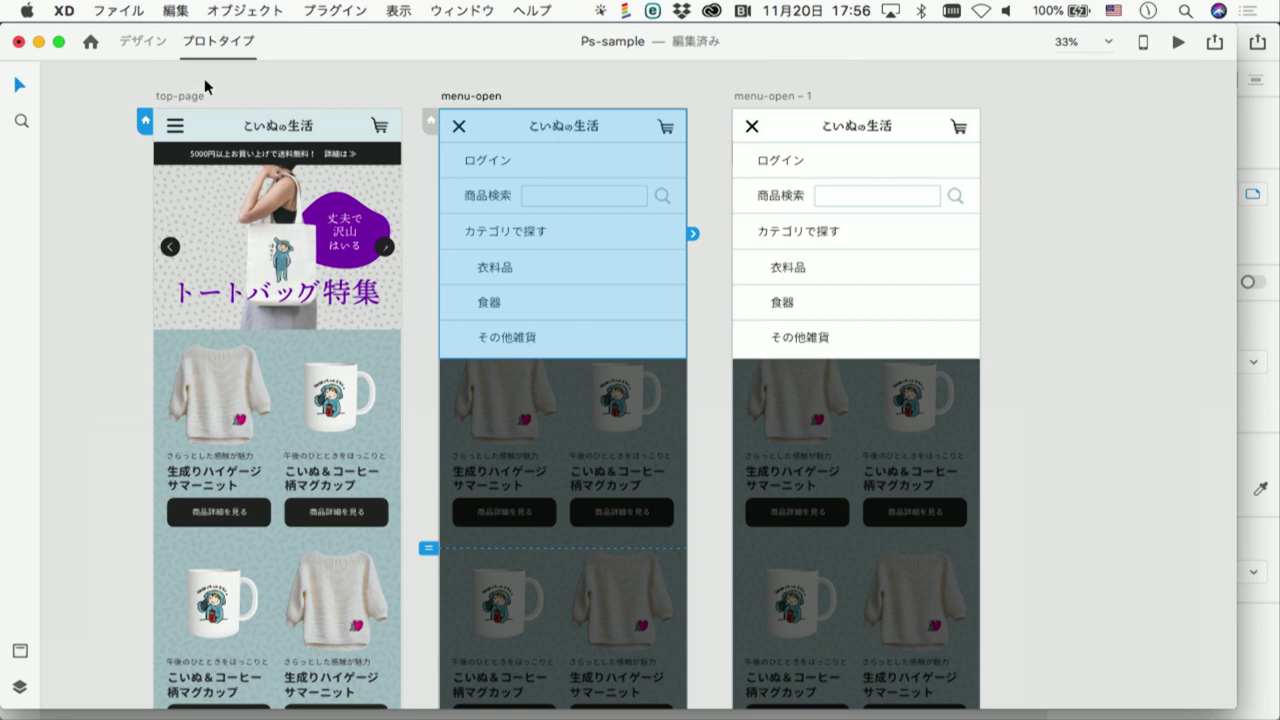
pyautogui.click(150, 43)
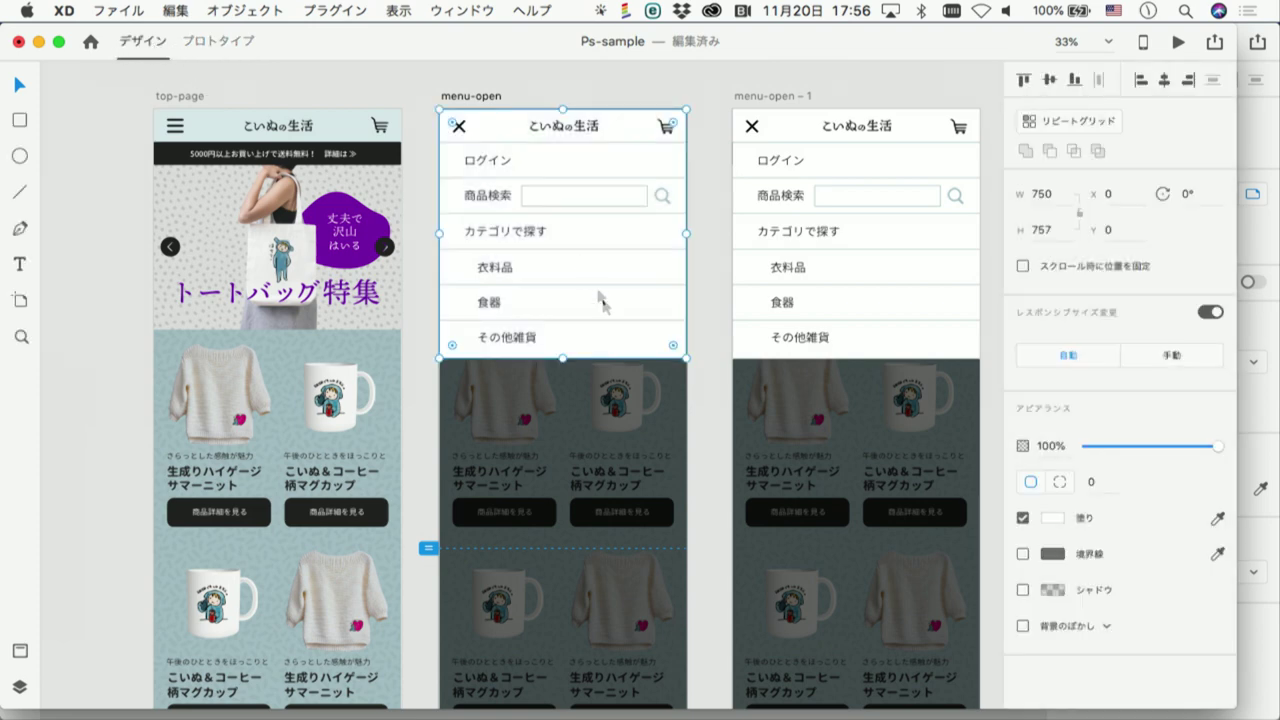
pyautogui.moveTo(562, 360); pyautogui.dragTo(559, 143)
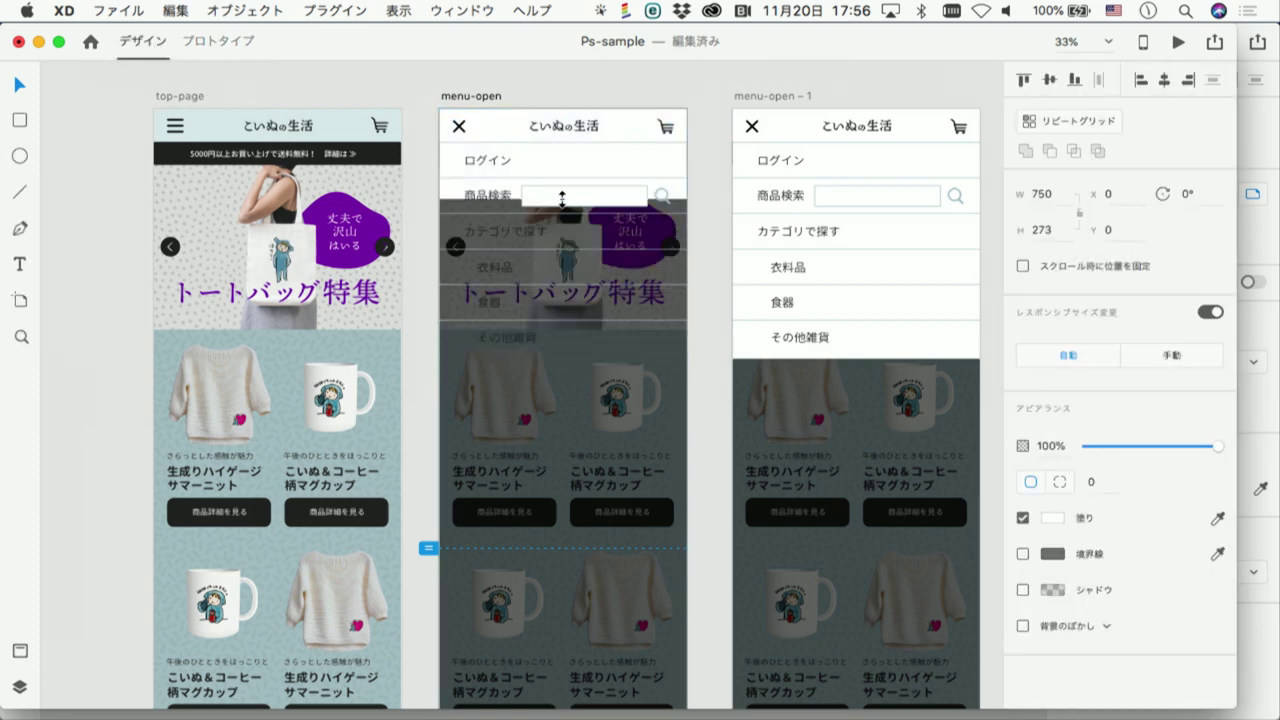
pyautogui.click(711, 145)
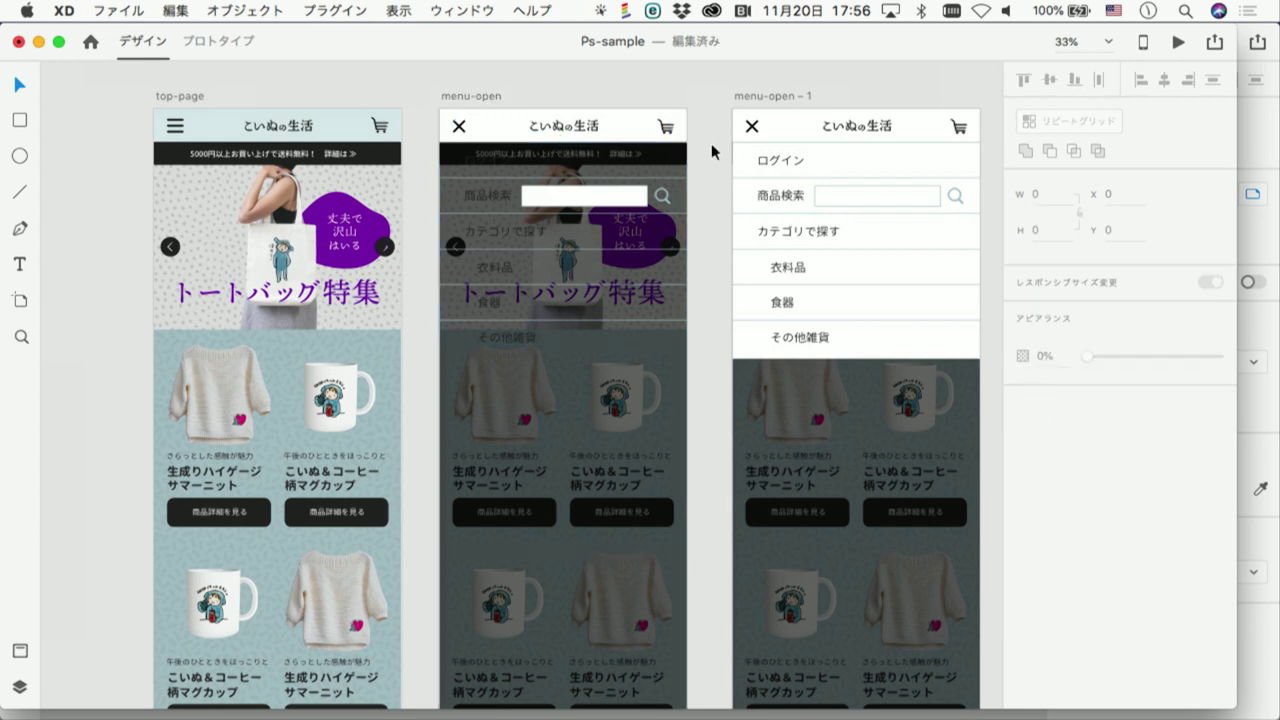
# Fade menu-open's menu list overlay to 0% opacity
pyautogui.click(641, 138)
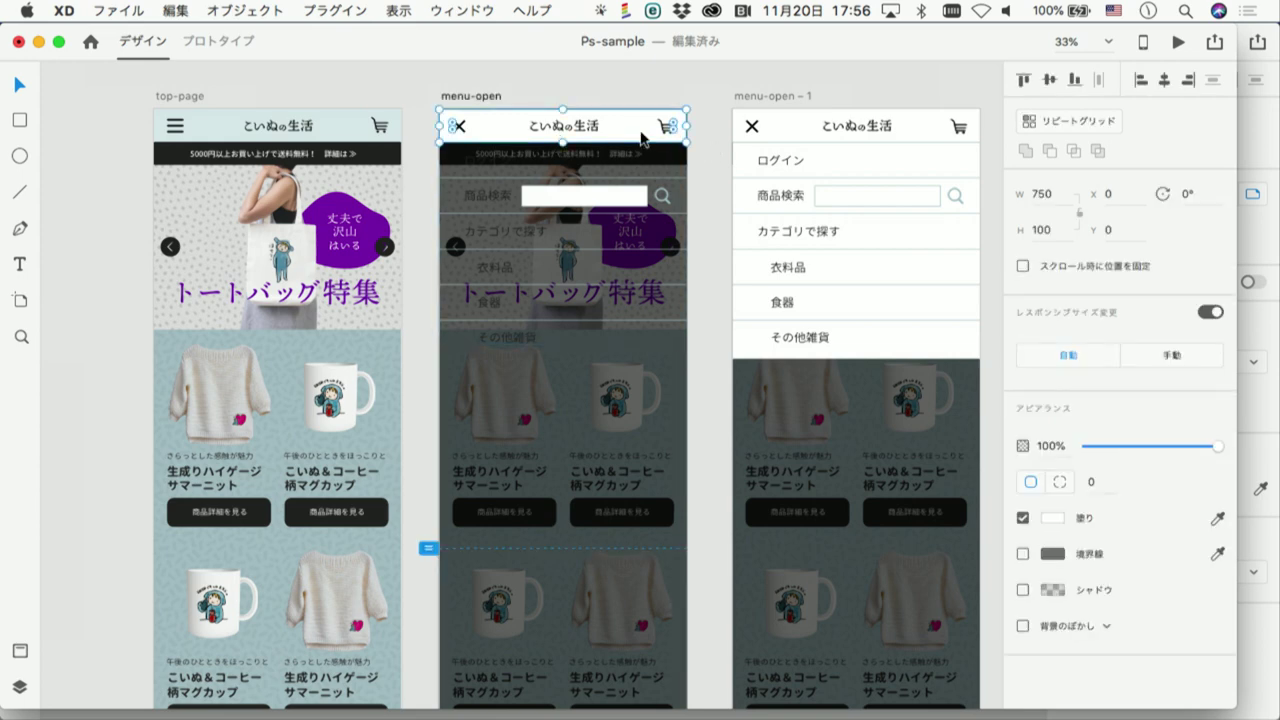
pyautogui.click(793, 130)
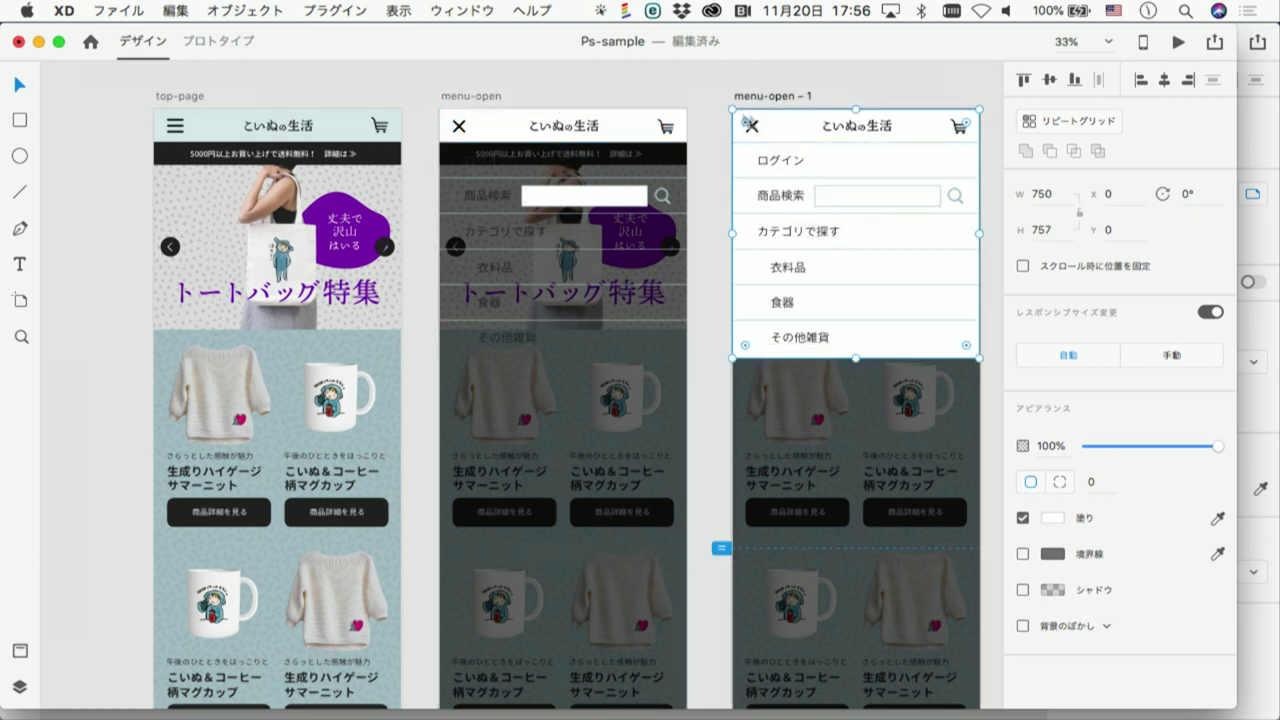
pyautogui.click(714, 125)
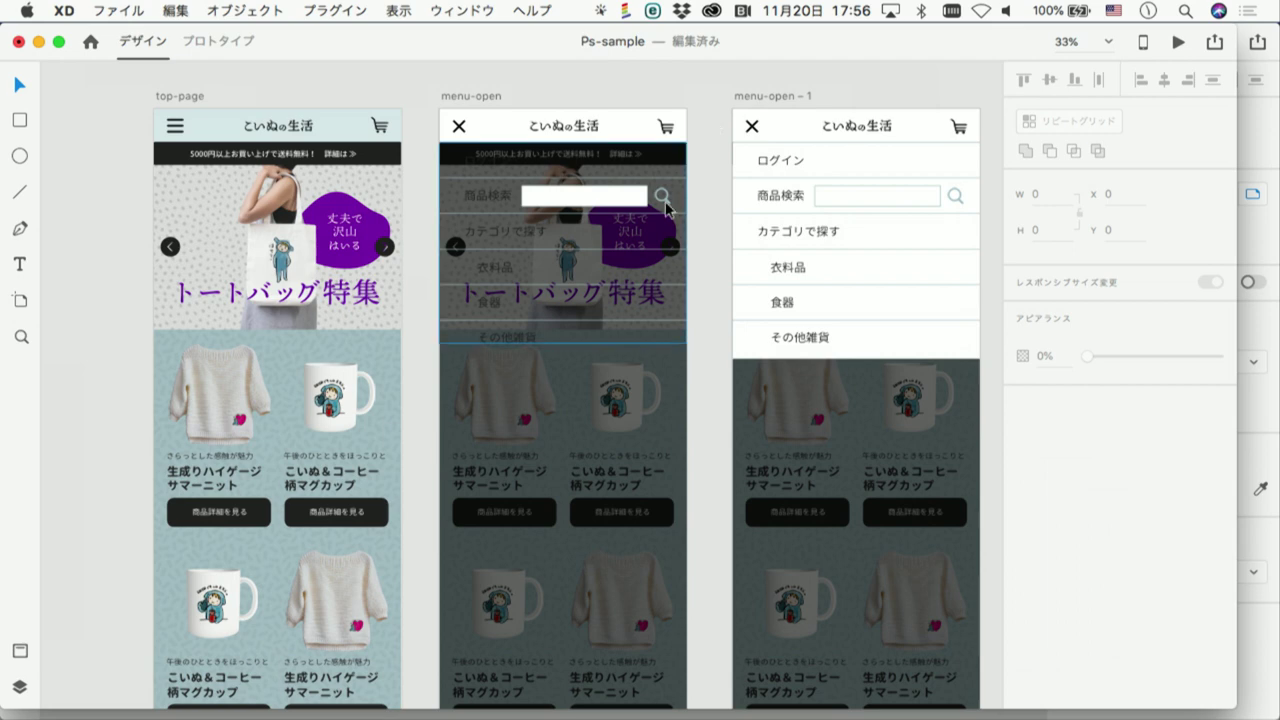
pyautogui.click(628, 202)
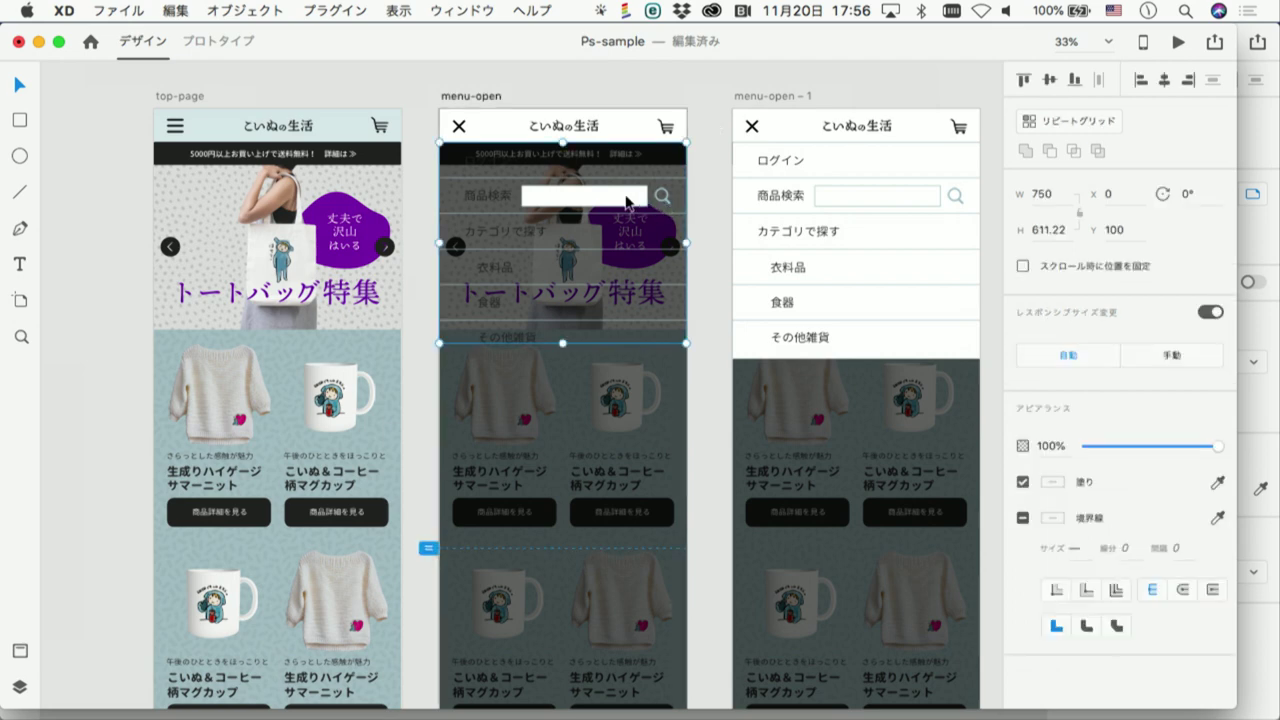
pyautogui.moveTo(1219, 450); pyautogui.dragTo(1084, 450)
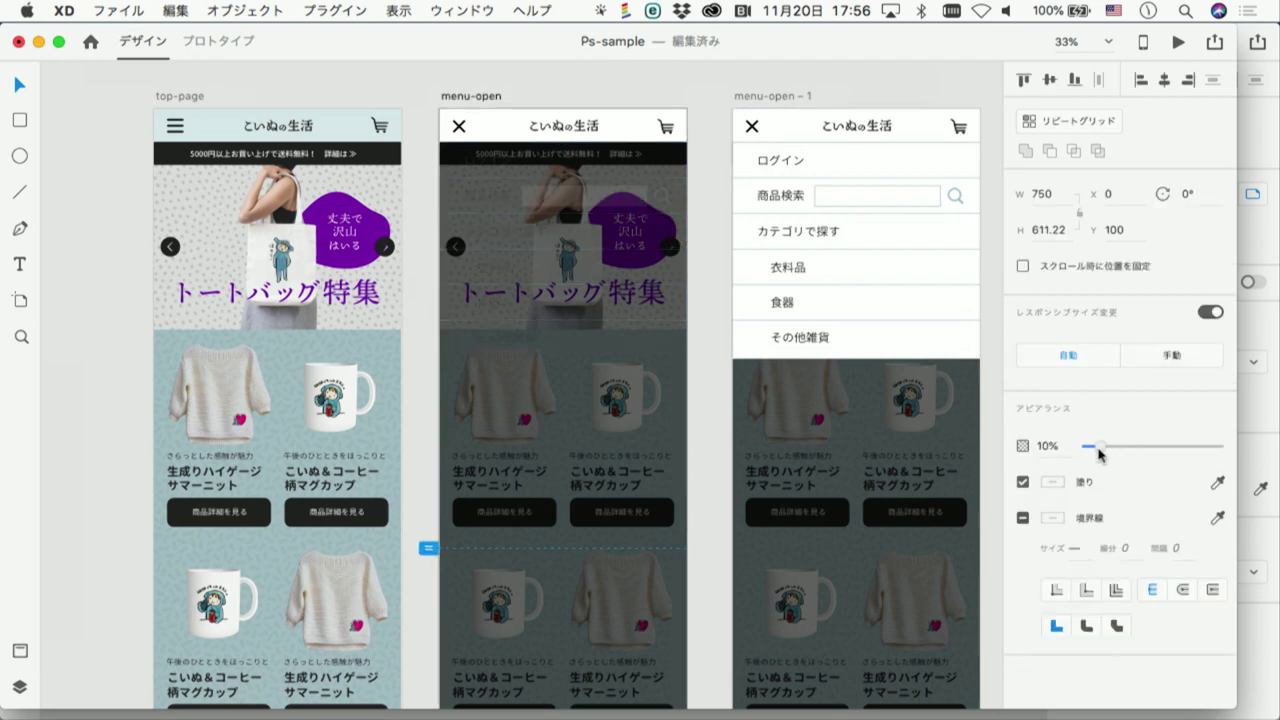
pyautogui.click(692, 85)
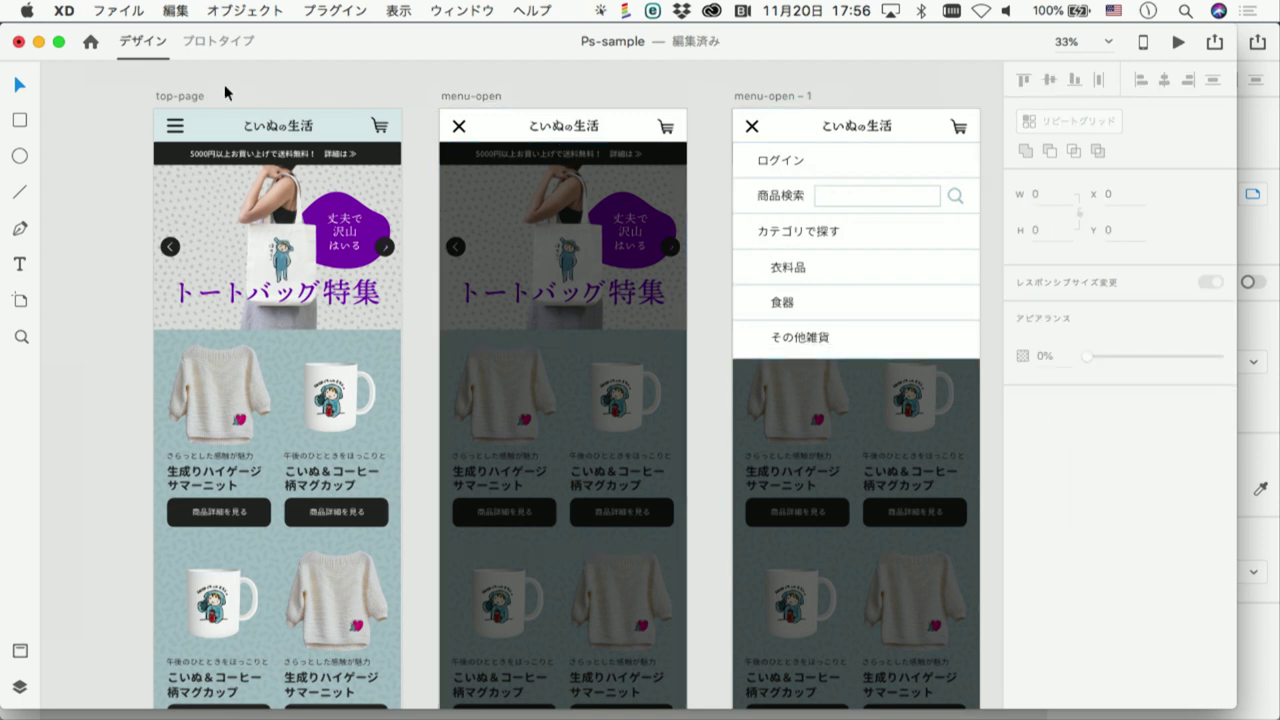
pyautogui.click(226, 41)
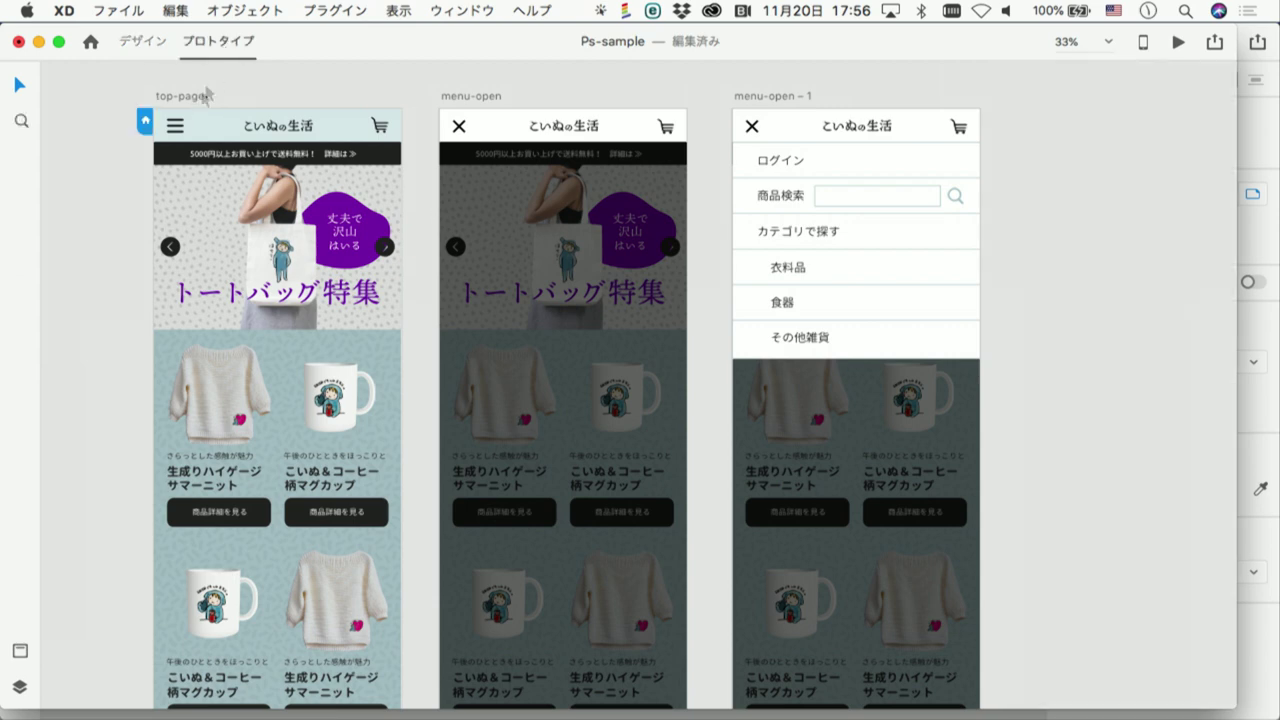
# Review top-page's existing interaction to menu-open
pyautogui.click(180, 96)
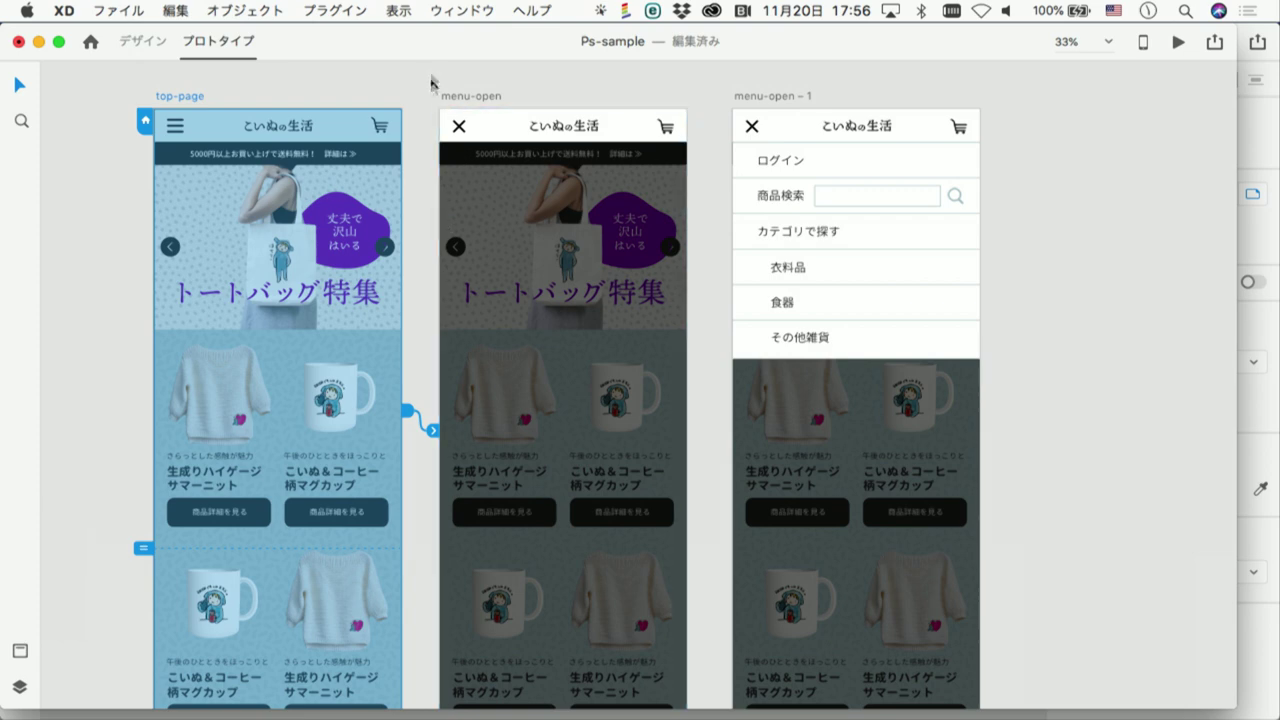
pyautogui.click(408, 415)
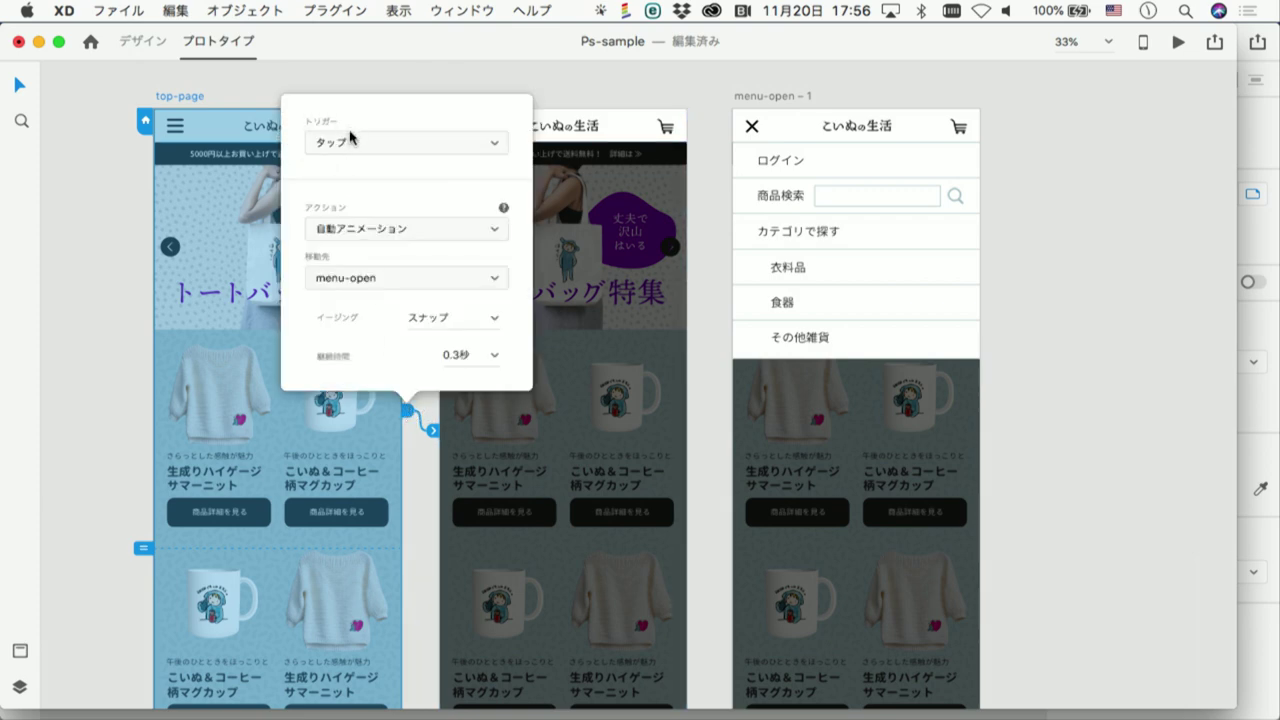
pyautogui.click(402, 77)
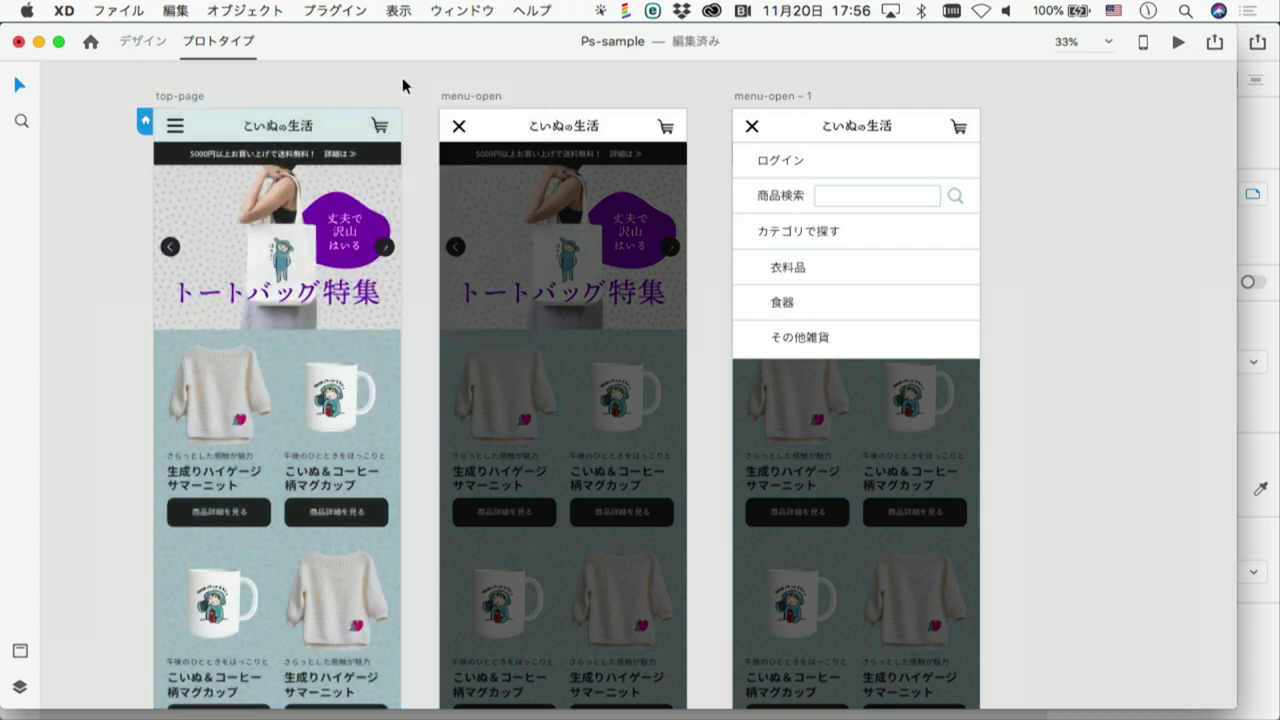
# Link menu-open to 'menu-open – 1' with a 時間 trigger and 0.2秒 delay
pyautogui.click(447, 94)
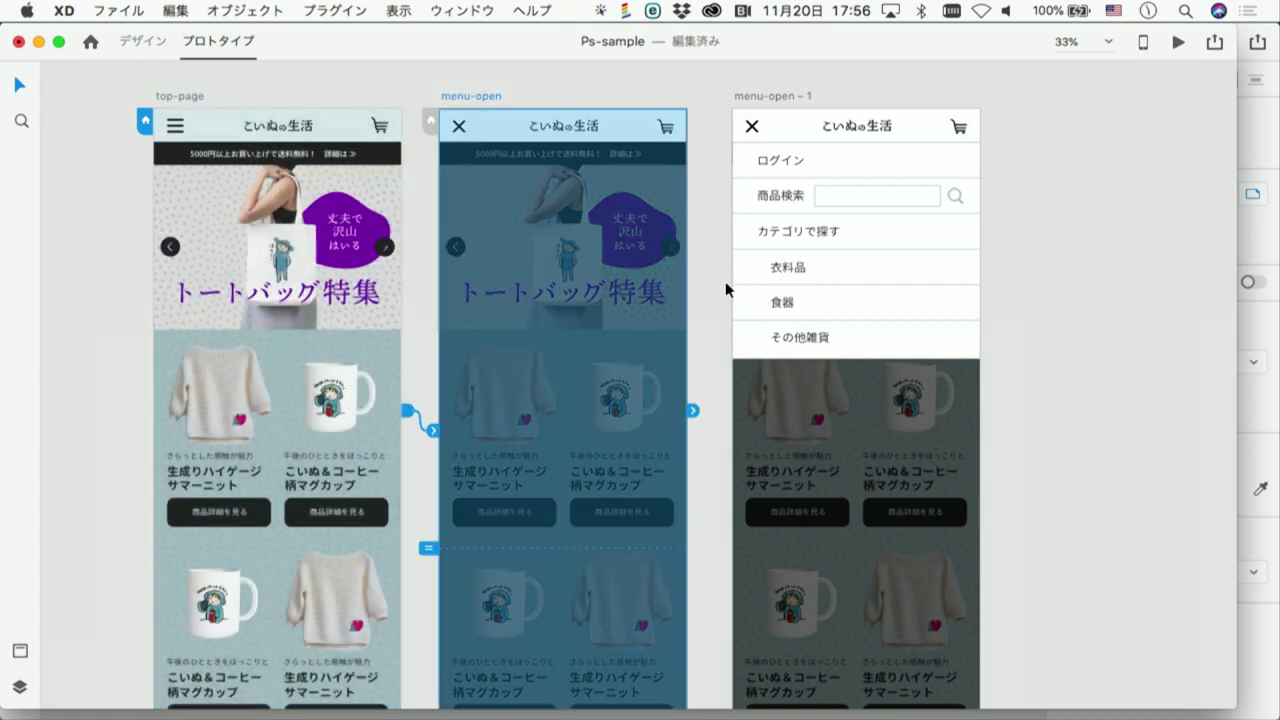
pyautogui.moveTo(692, 410); pyautogui.dragTo(752, 450)
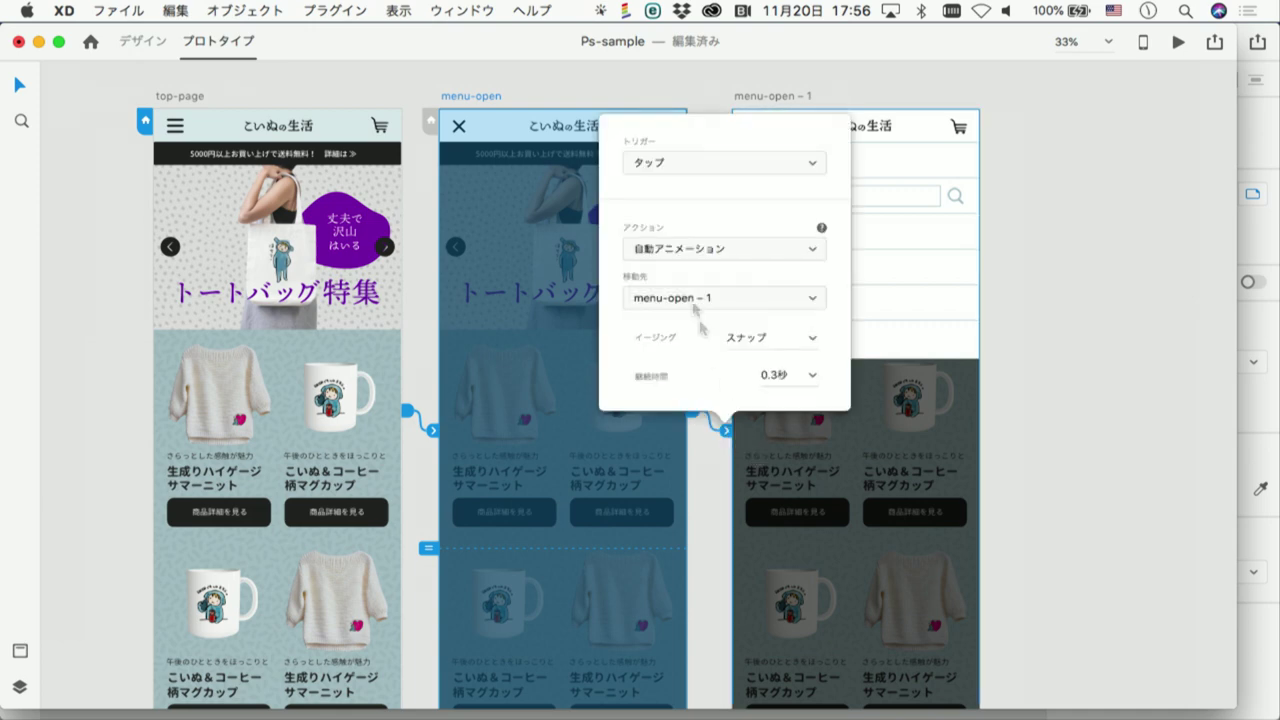
pyautogui.click(695, 171)
pyautogui.click(694, 195)
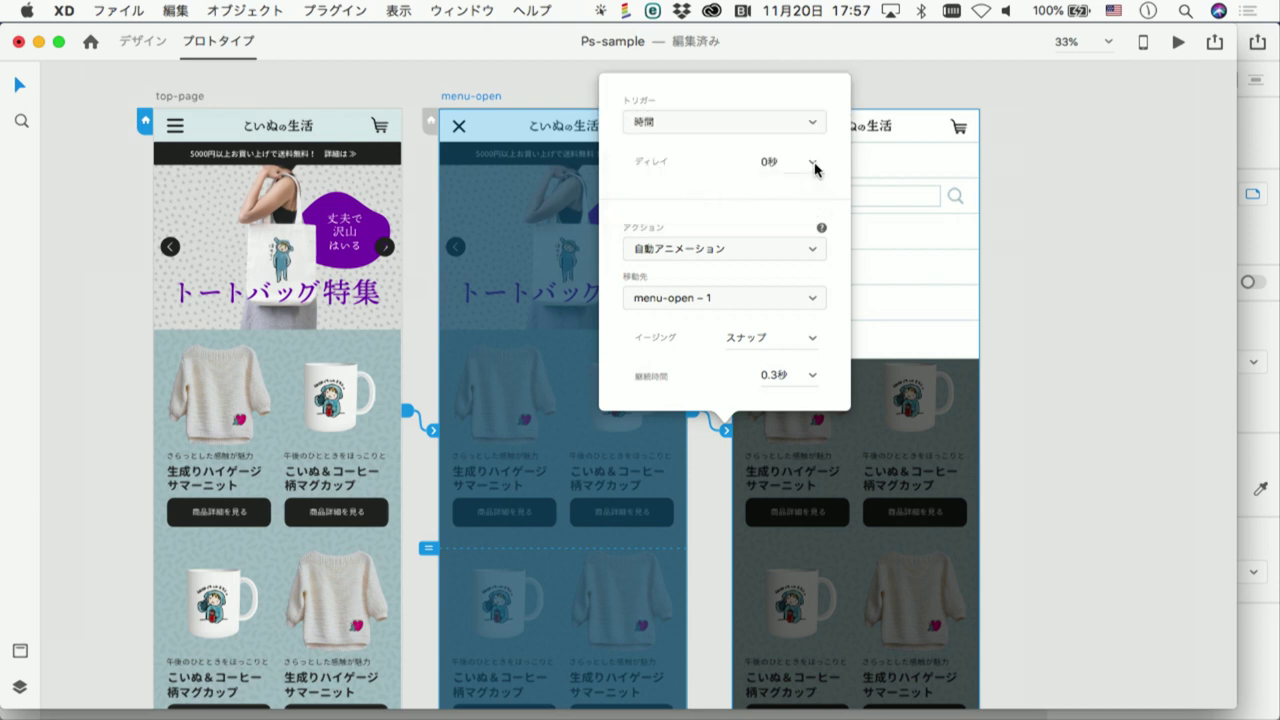
pyautogui.click(817, 170)
pyautogui.click(775, 181)
pyautogui.click(913, 110)
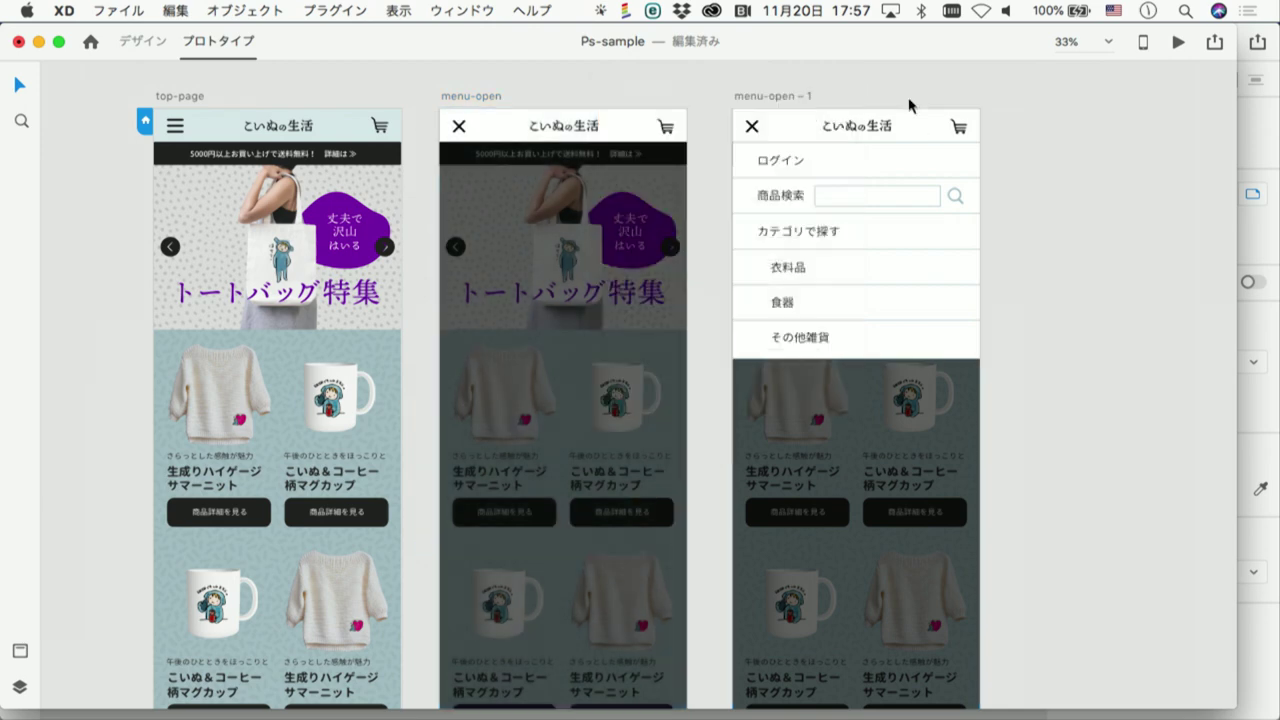
pyautogui.click(182, 95)
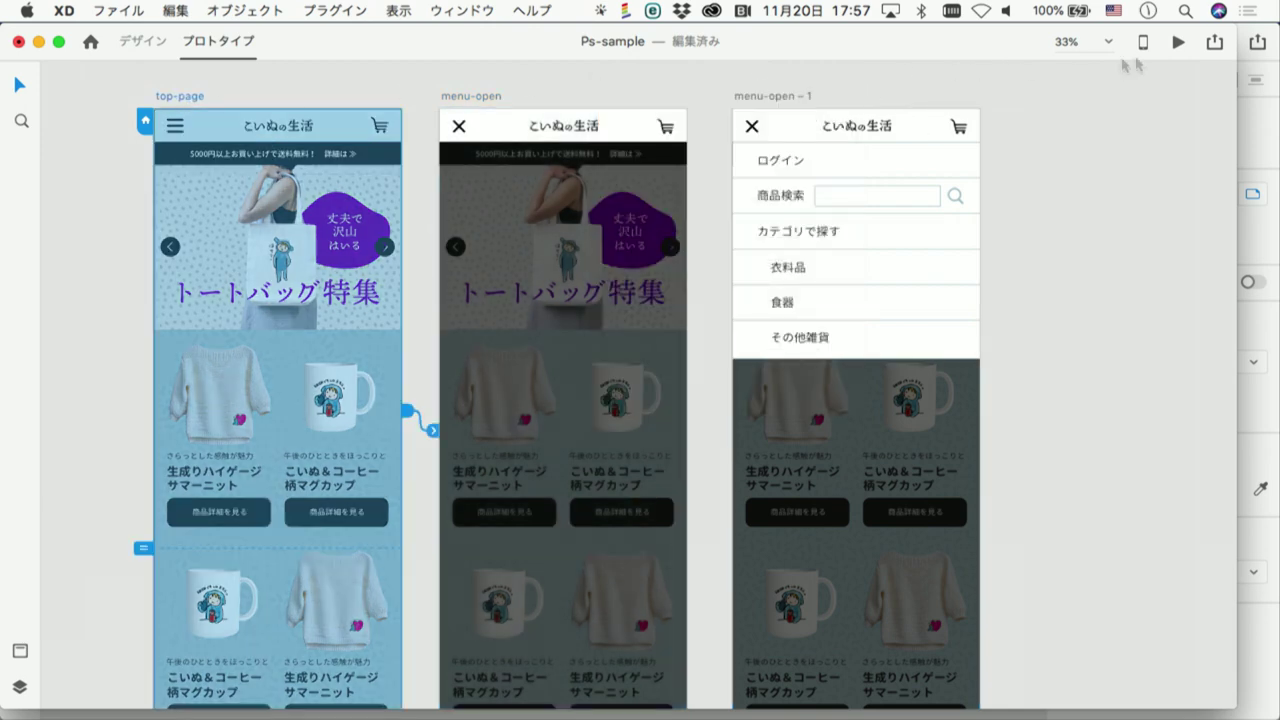
pyautogui.click(1178, 42)
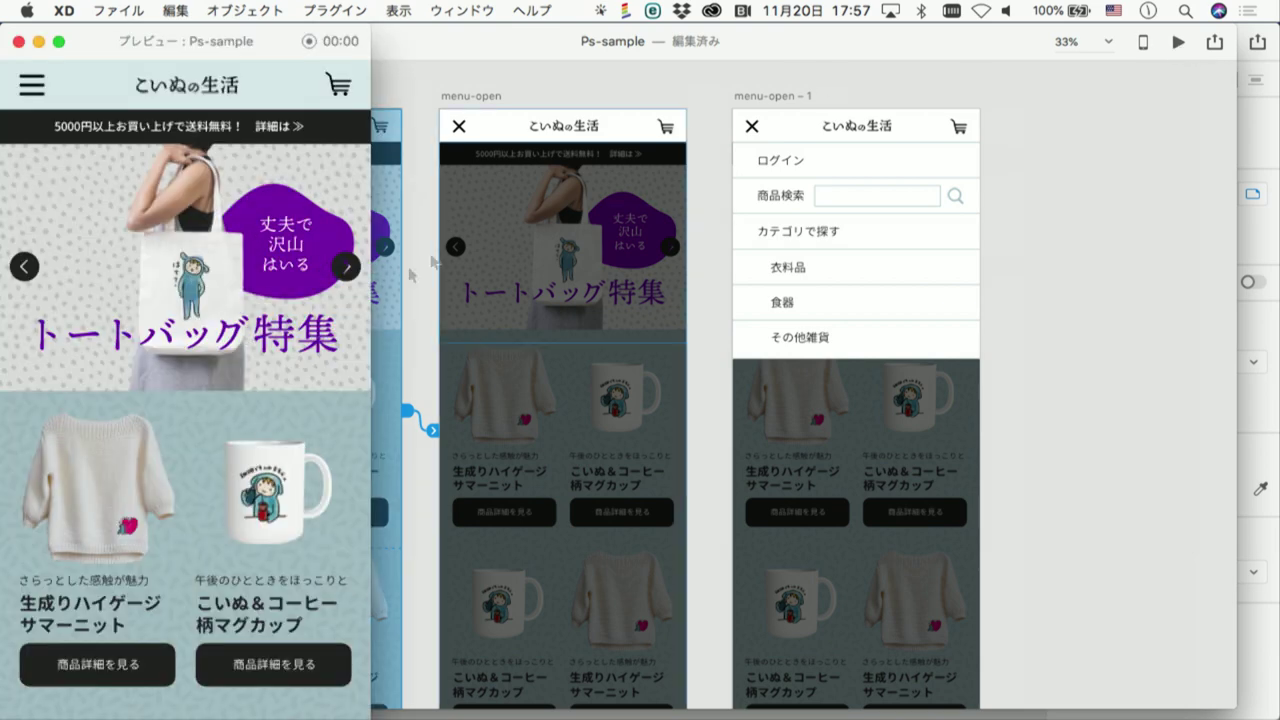
pyautogui.click(34, 86)
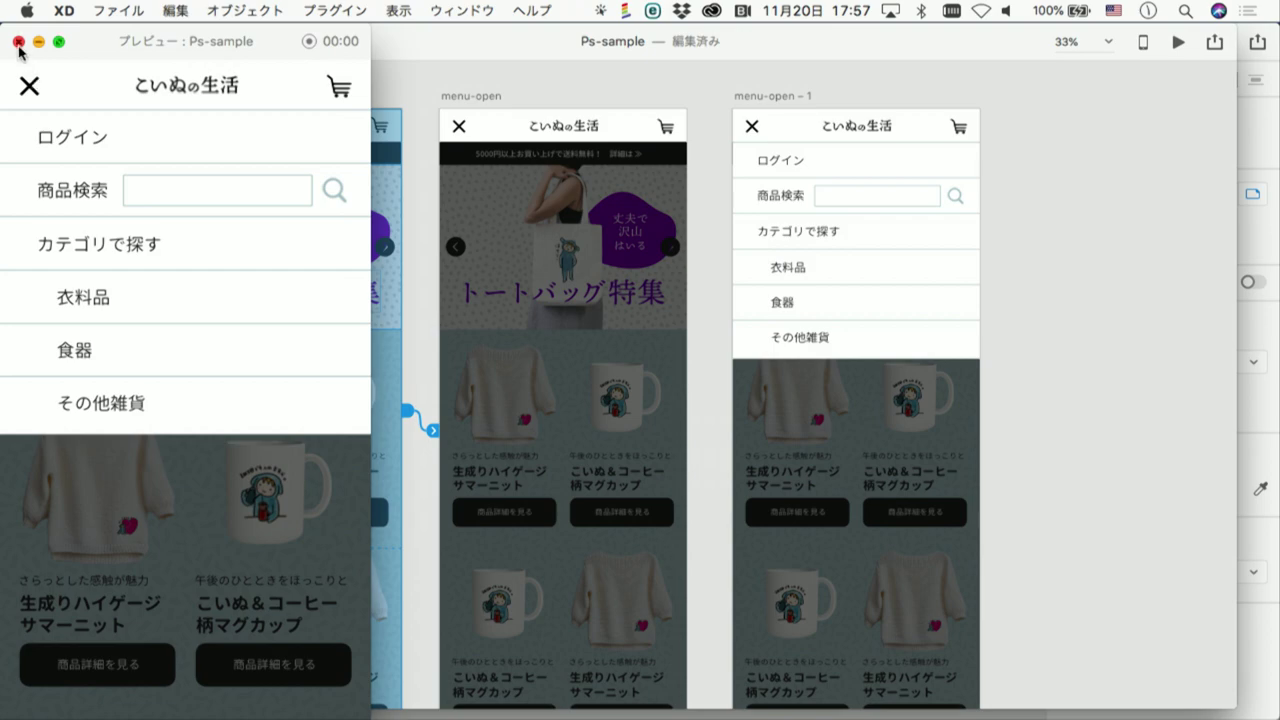
pyautogui.click(18, 41)
pyautogui.click(245, 98)
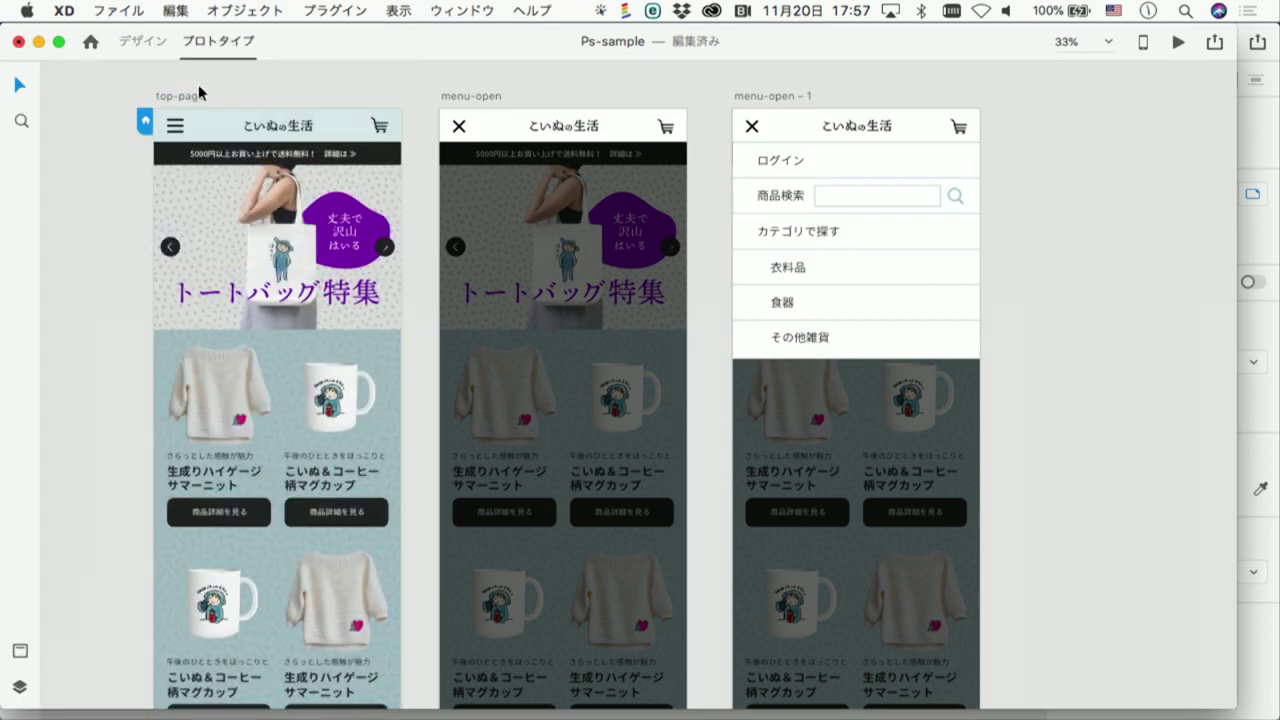
pyautogui.click(197, 126)
pyautogui.click(195, 131)
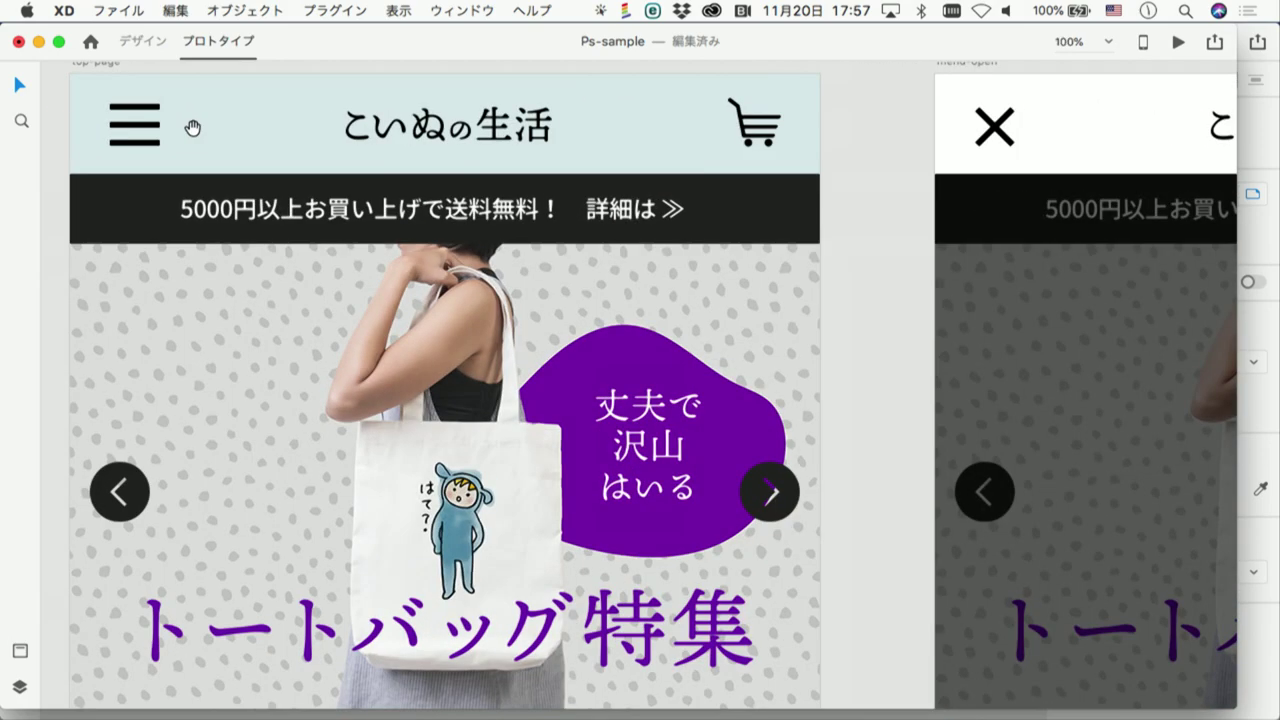
pyautogui.moveTo(186, 128); pyautogui.dragTo(286, 209)
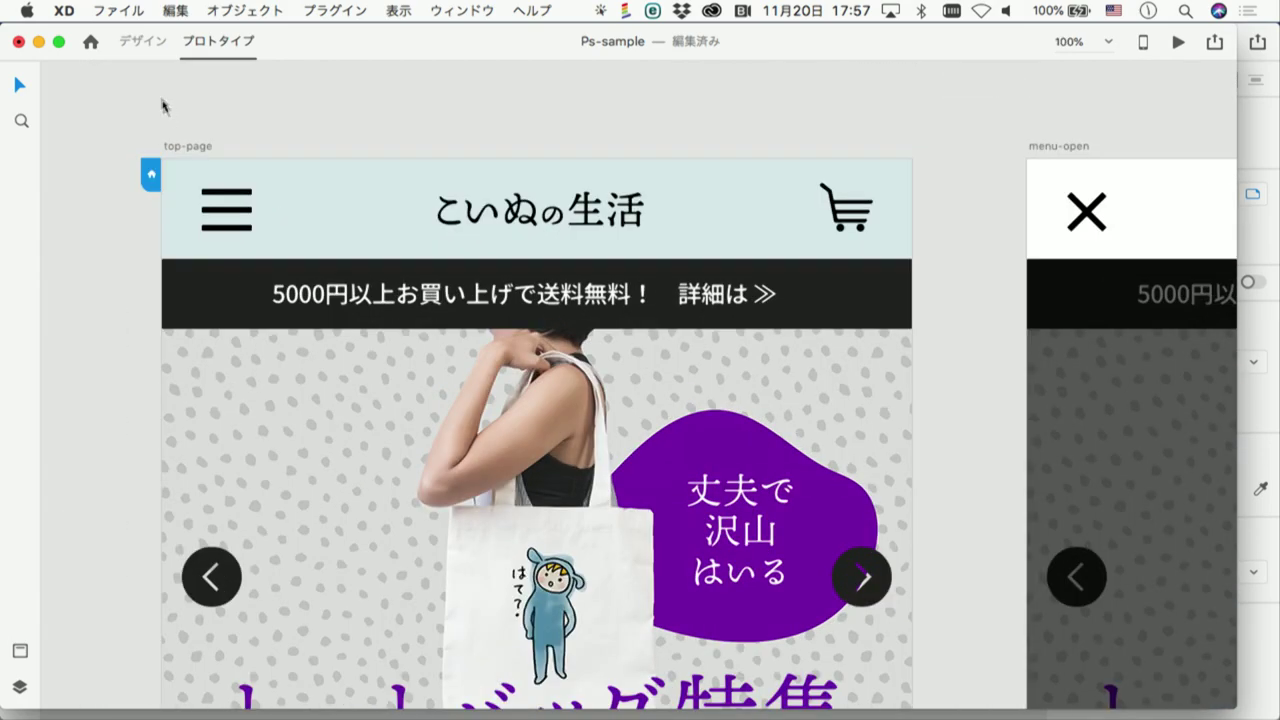
pyautogui.click(143, 43)
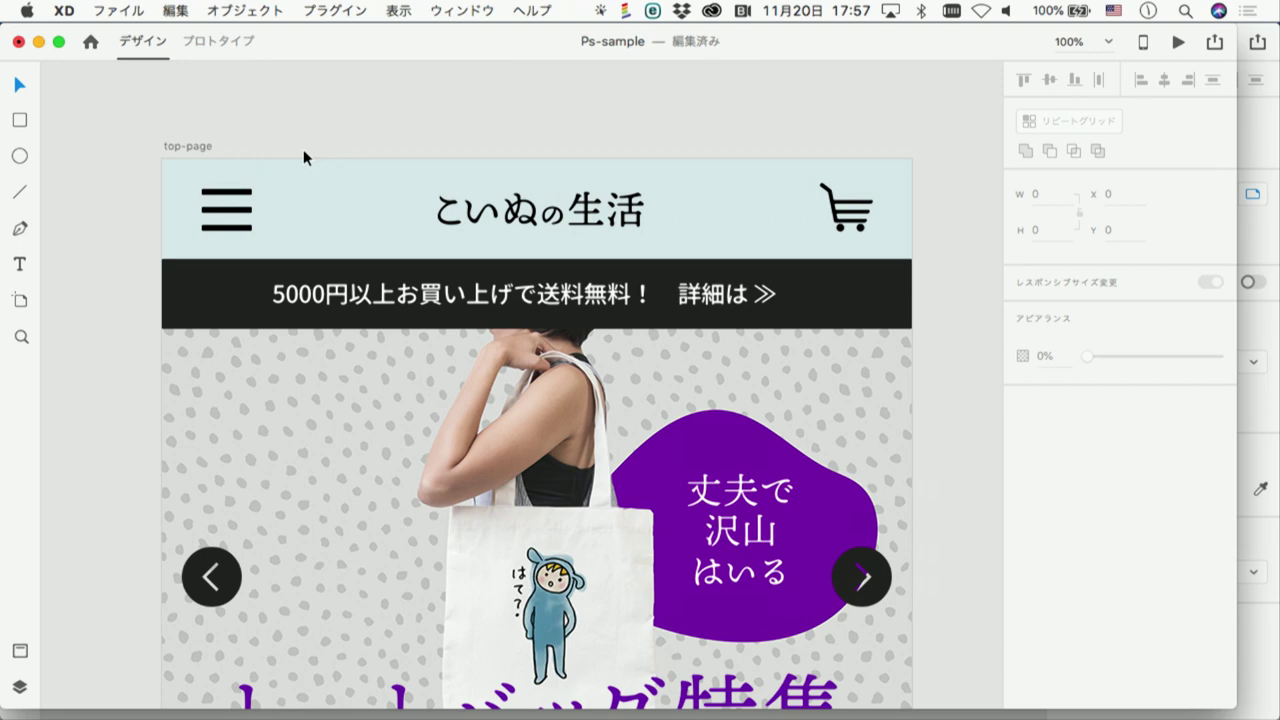
pyautogui.click(247, 208)
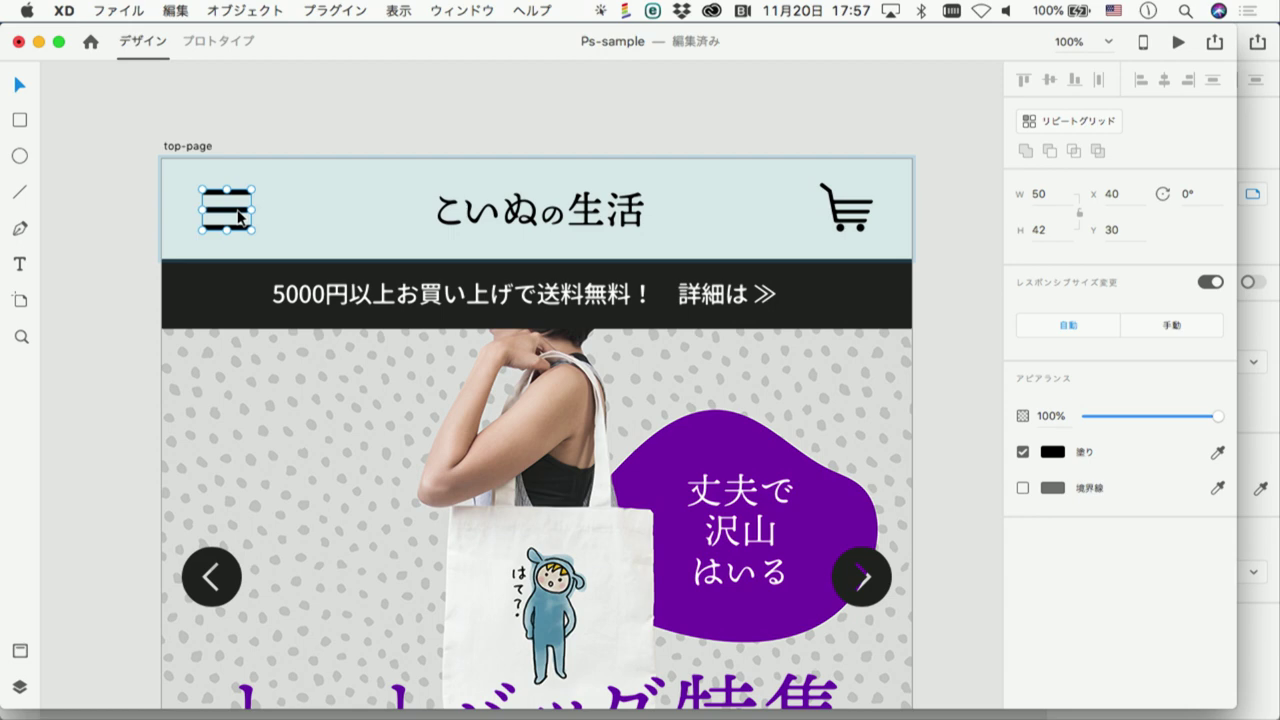
pyautogui.doubleClick(239, 214)
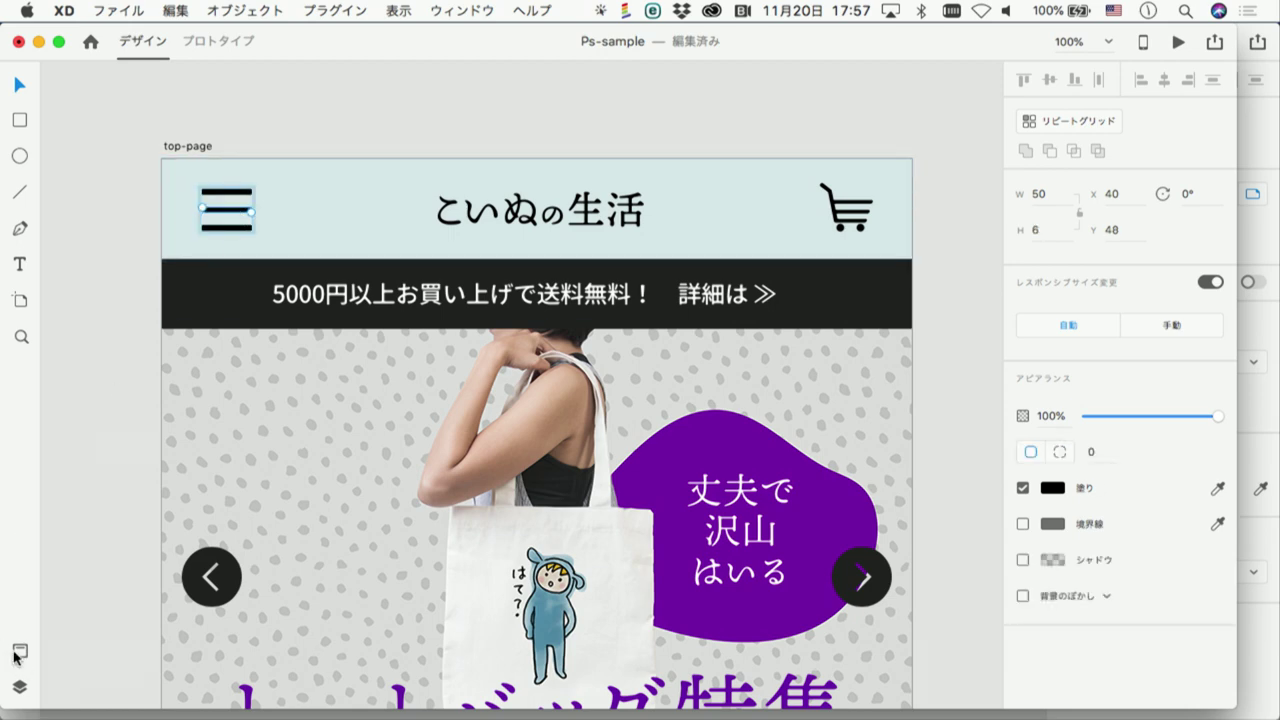
pyautogui.click(20, 651)
pyautogui.click(20, 686)
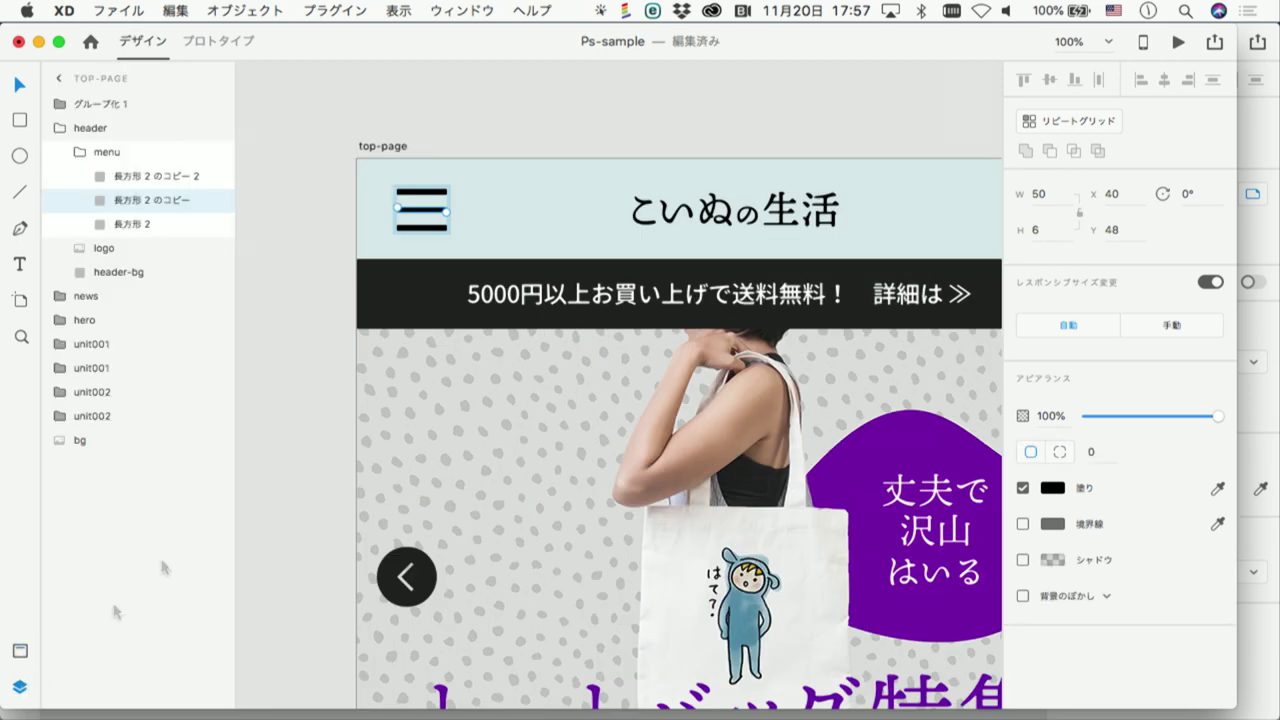
pyautogui.moveTo(135, 200)
pyautogui.doubleClick(150, 205)
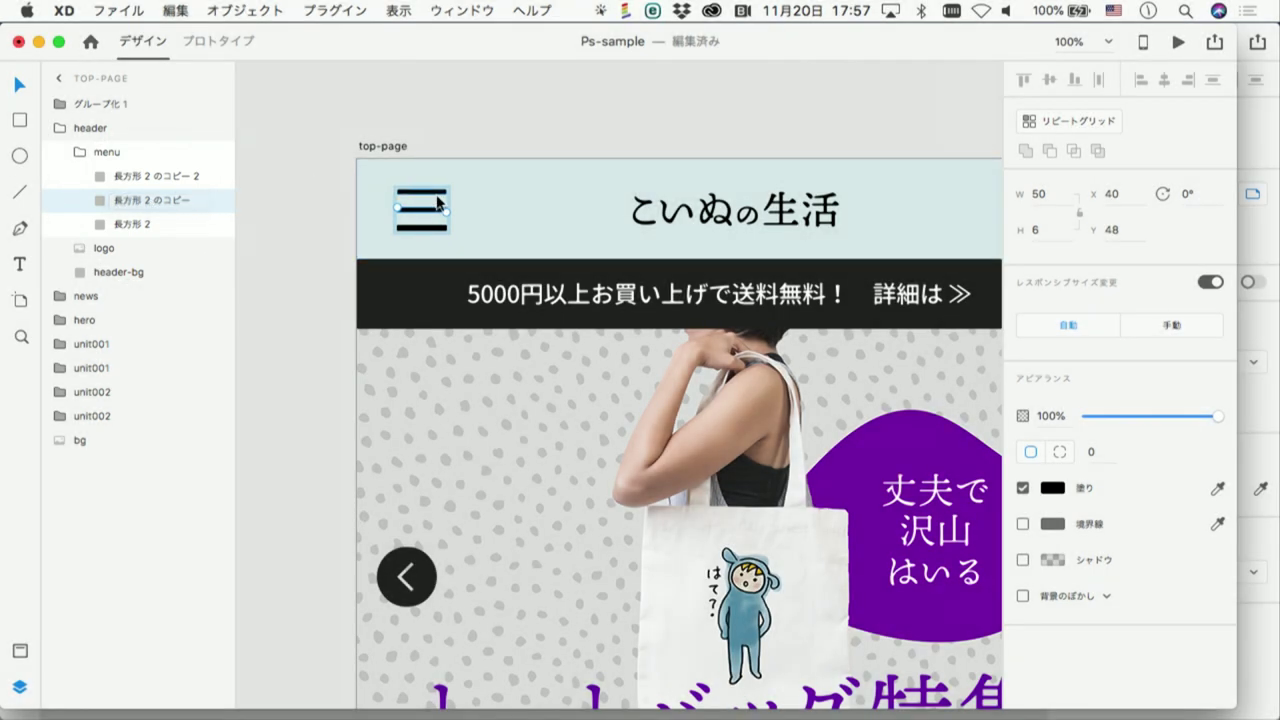
pyautogui.click(436, 192)
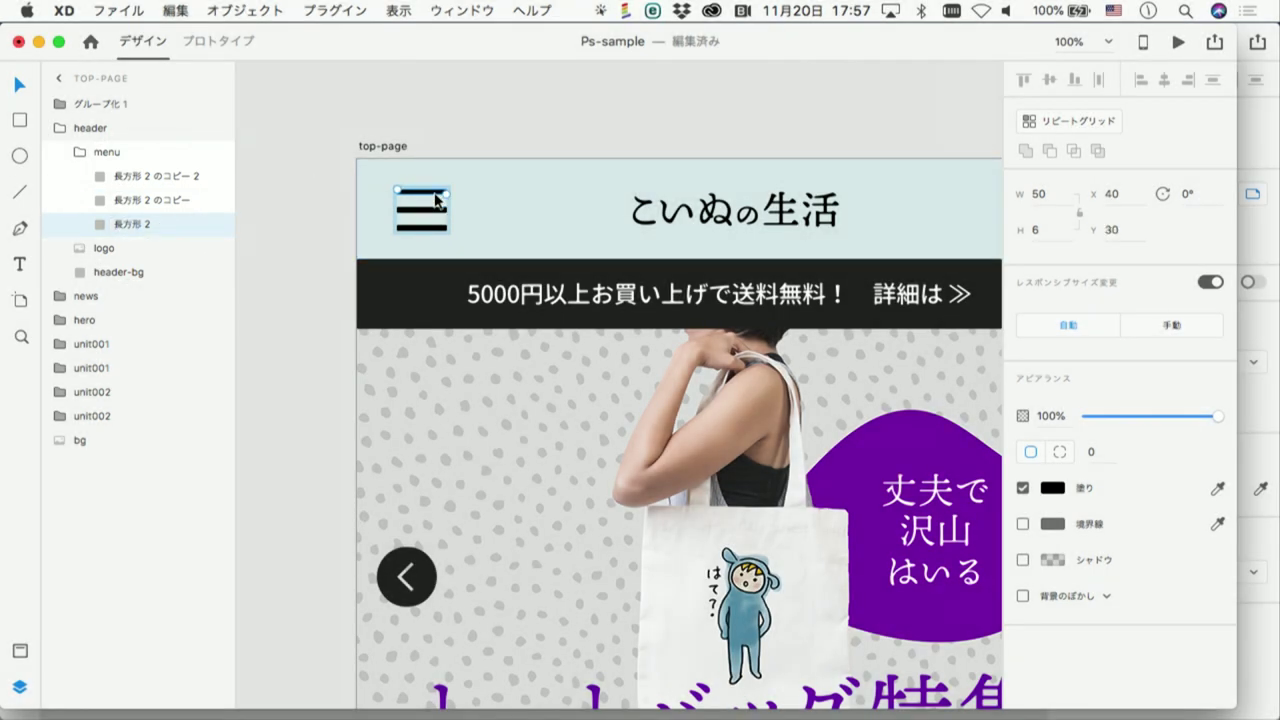
pyautogui.moveTo(150, 224)
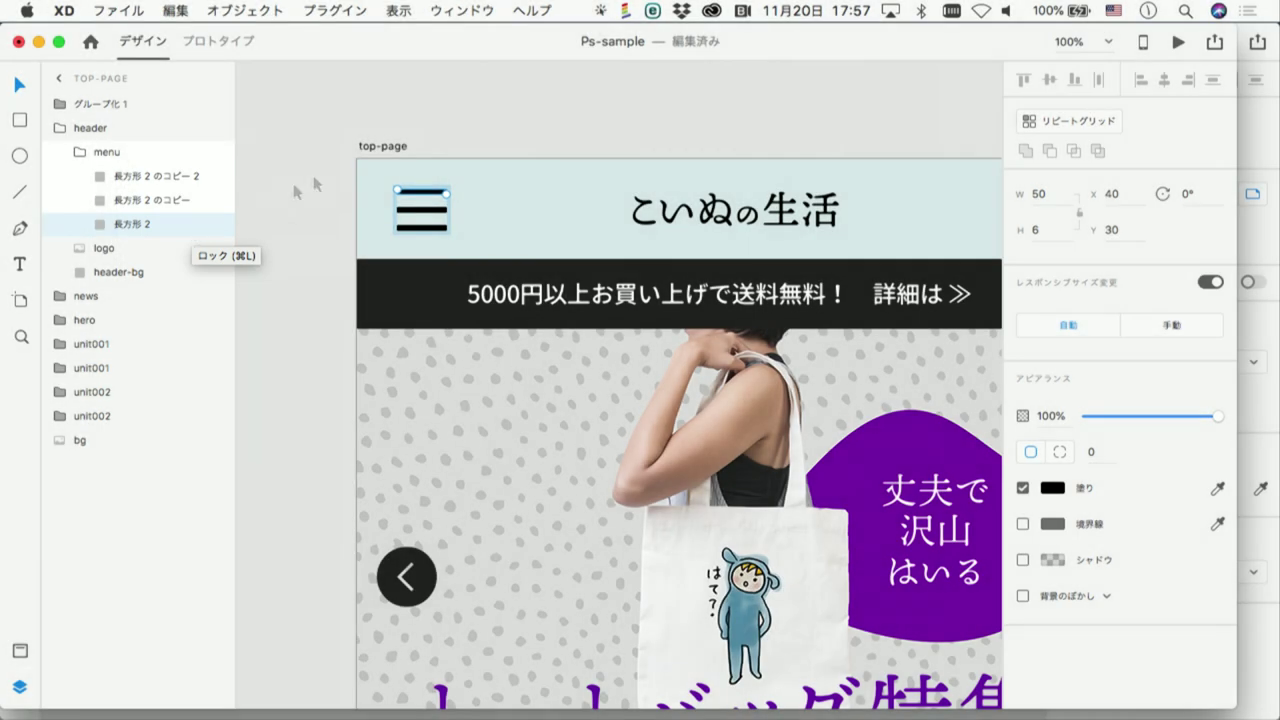
pyautogui.hscroll(10, 391, 166)
pyautogui.doubleClick(789, 228)
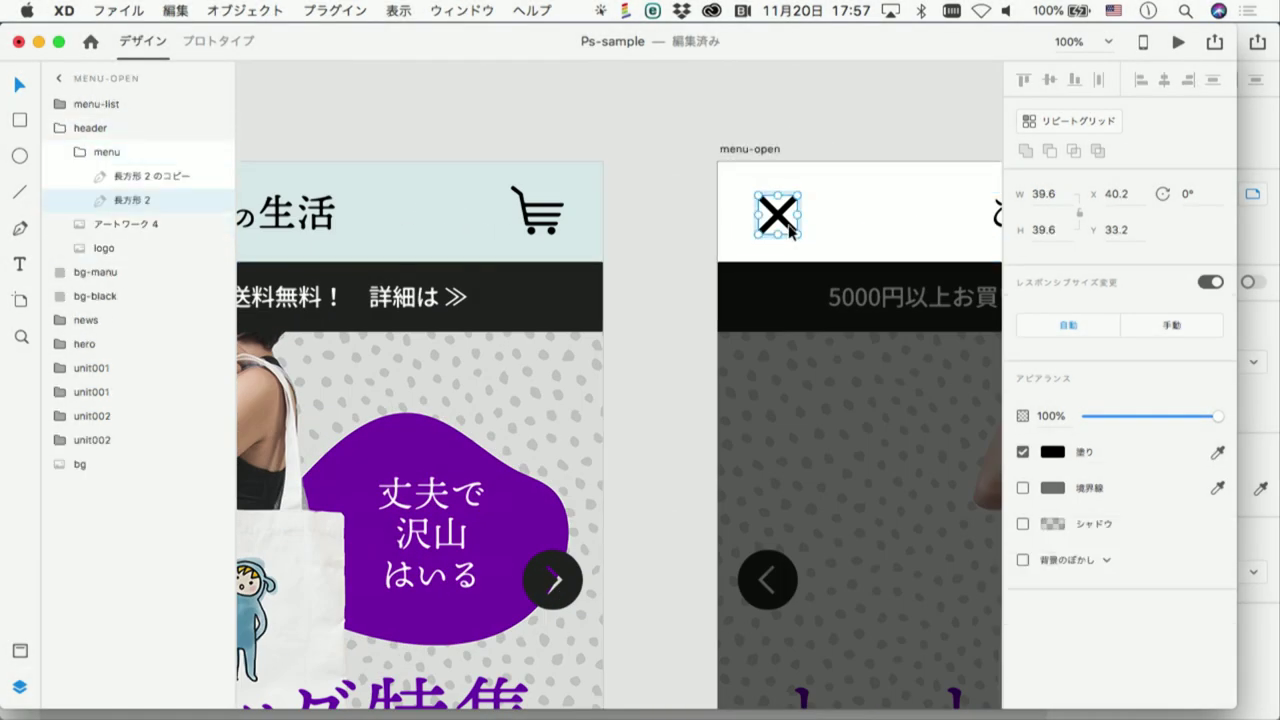
pyautogui.doubleClick(135, 178)
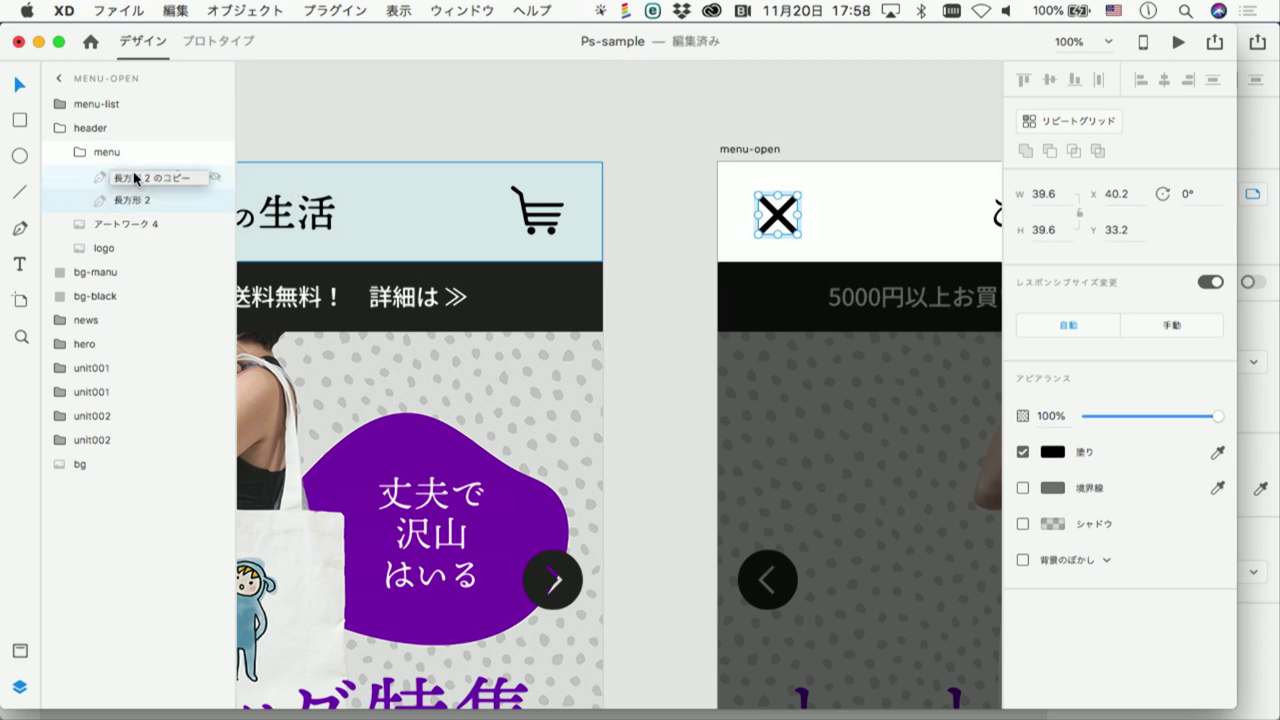
pyautogui.press('Return')
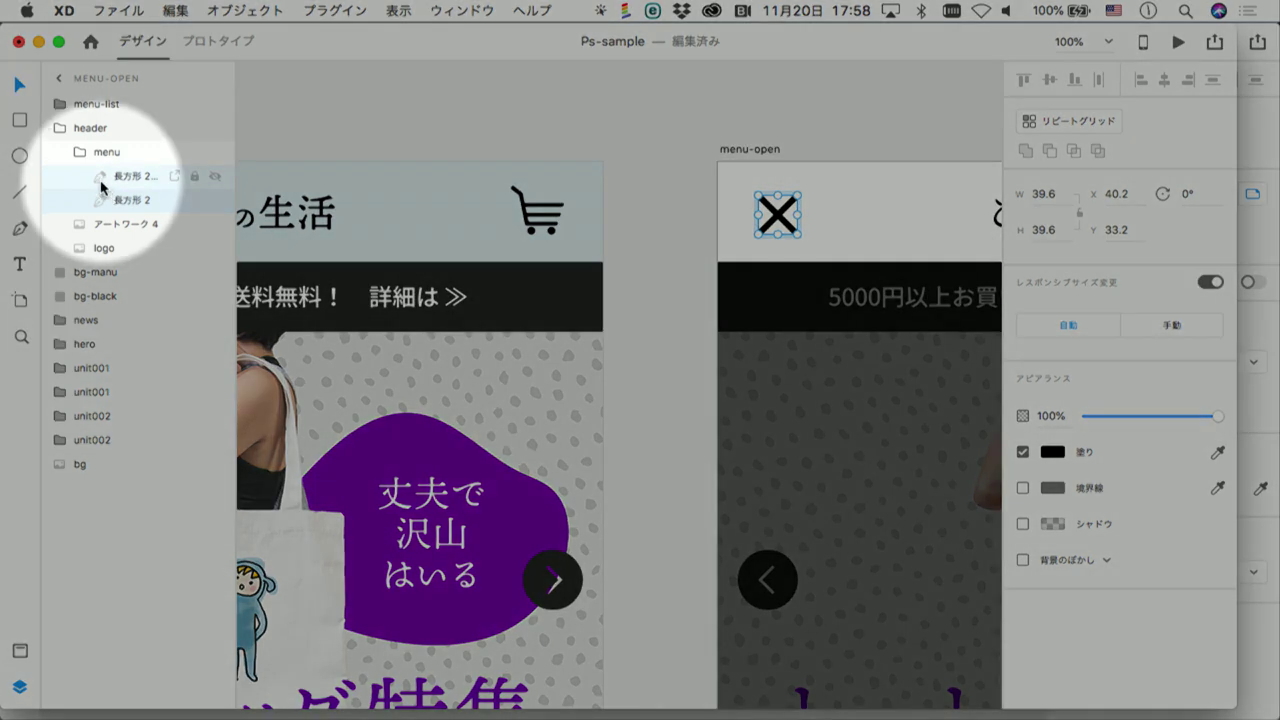
pyautogui.hscroll(-5, 256, 144)
pyautogui.hscroll(-4, 256, 144)
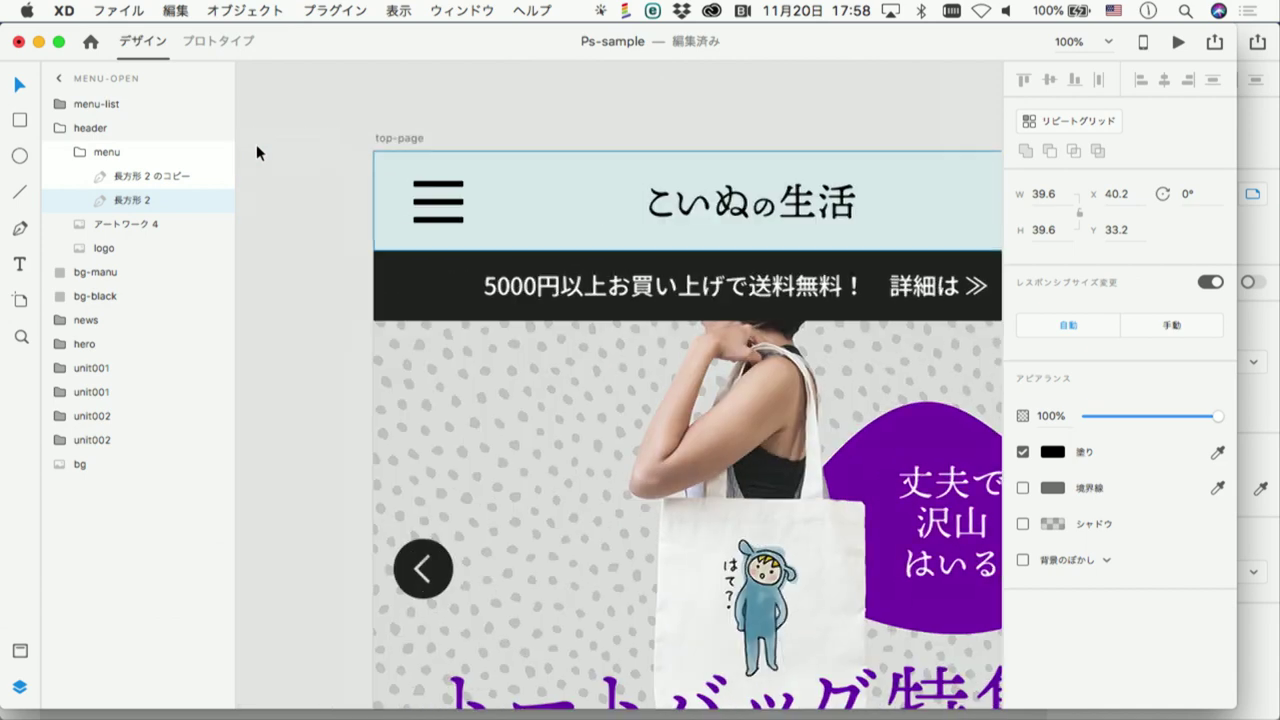
pyautogui.doubleClick(448, 190)
pyautogui.click(448, 190)
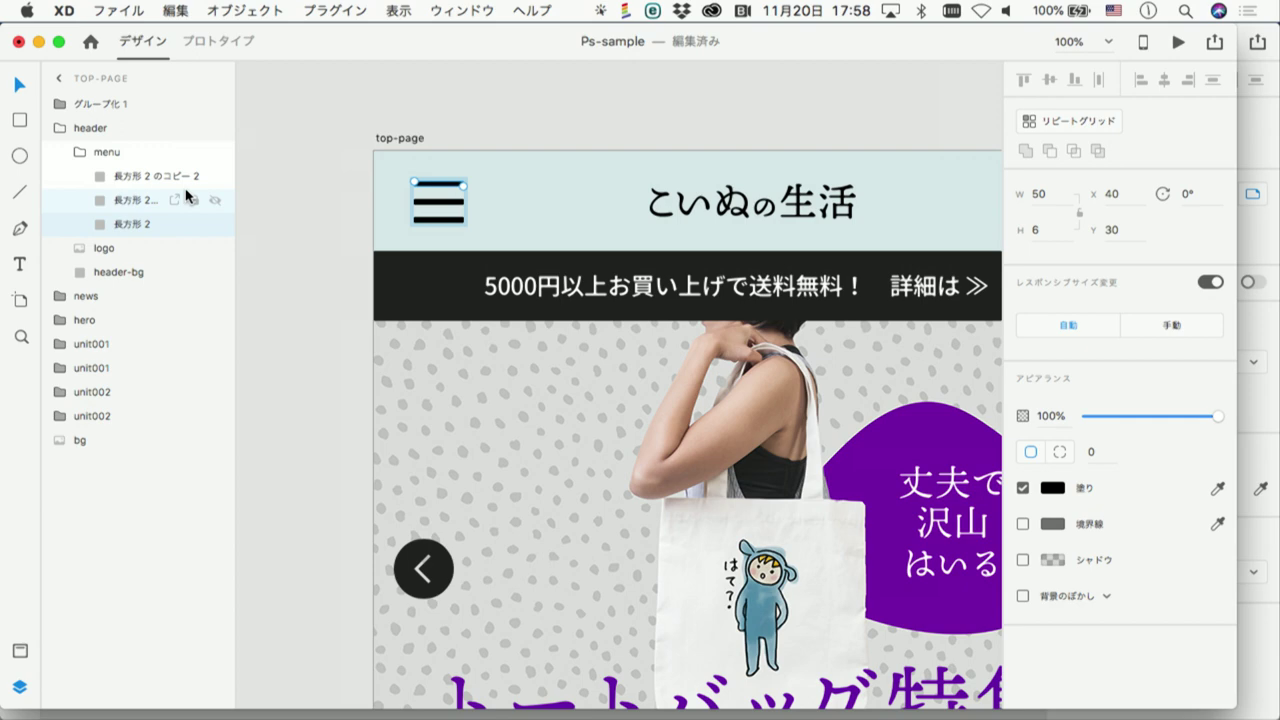
pyautogui.doubleClick(450, 192)
pyautogui.moveTo(464, 183); pyautogui.dragTo(463, 200)
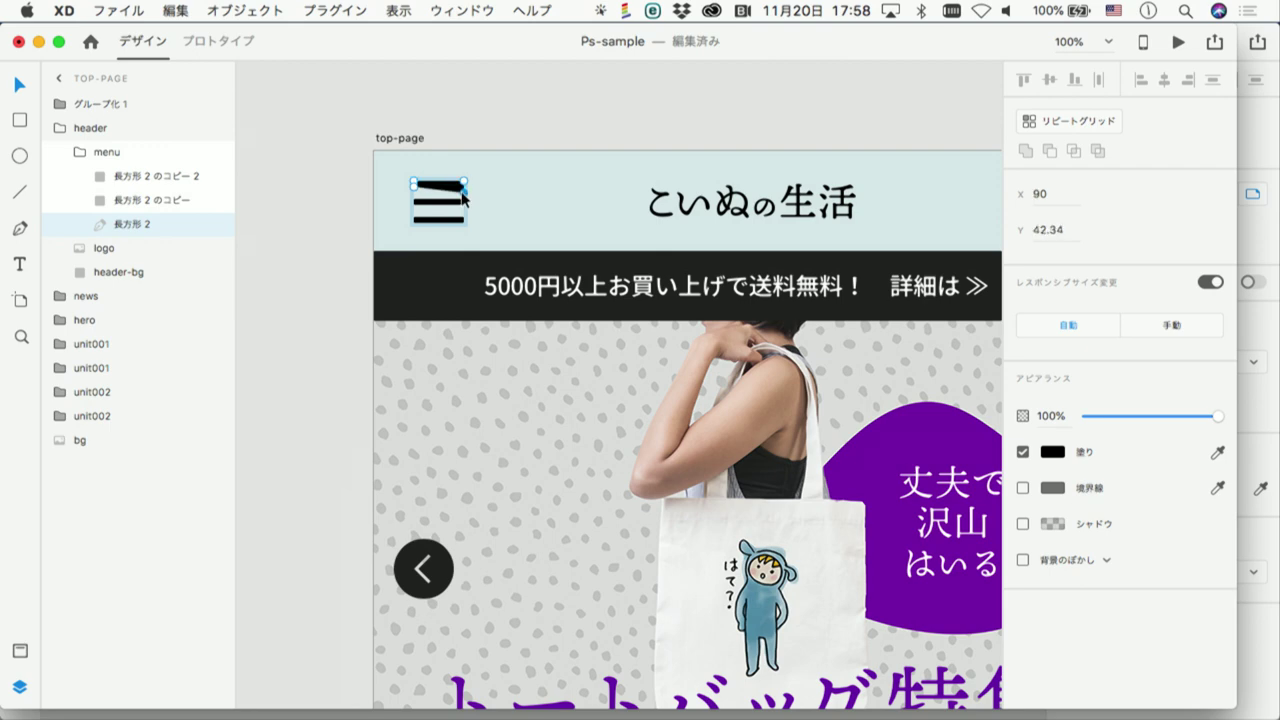
pyautogui.press('super+z')
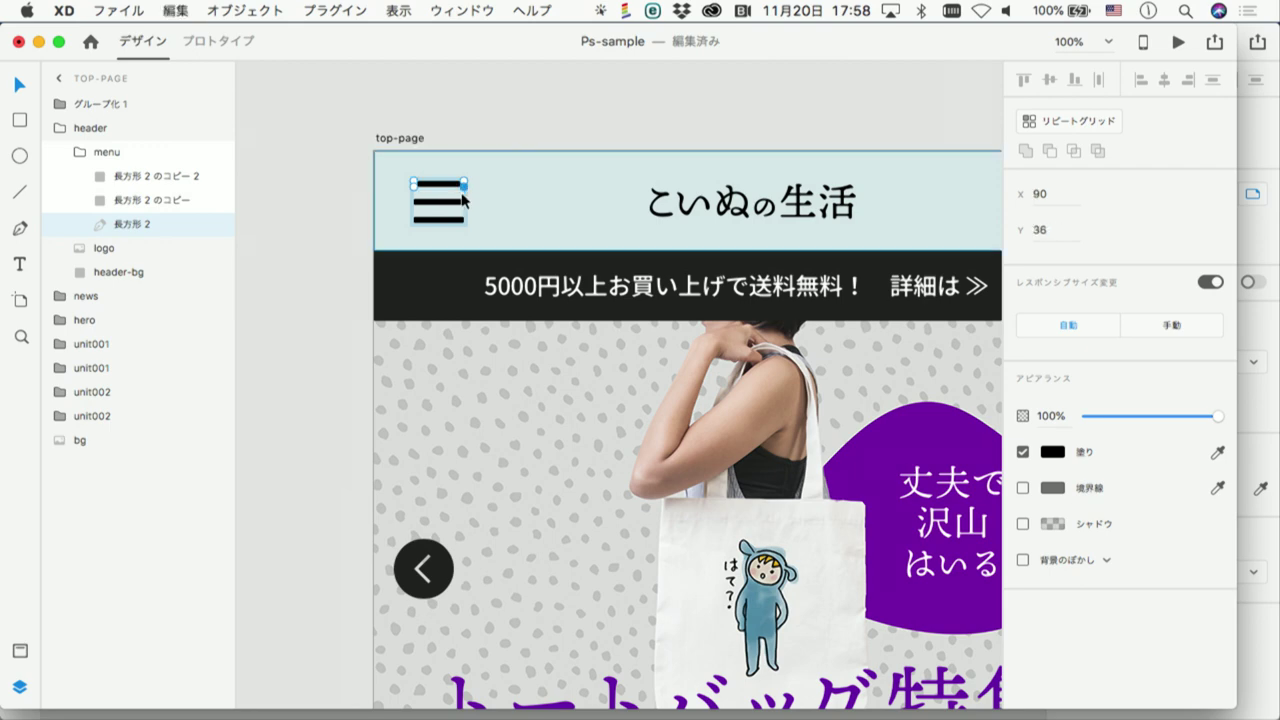
pyautogui.click(460, 202)
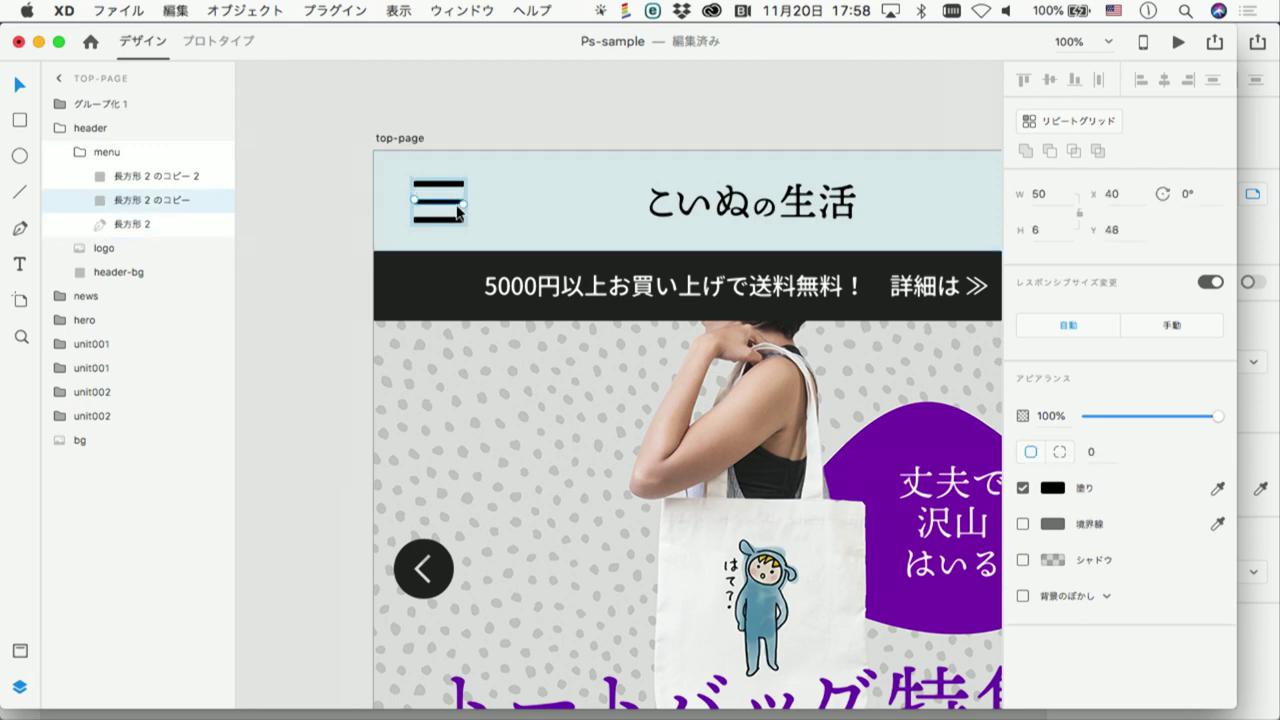
pyautogui.moveTo(464, 203); pyautogui.dragTo(467, 216)
pyautogui.press('super+z')
pyautogui.doubleClick(462, 203)
pyautogui.press('super+z')
pyautogui.click(280, 230)
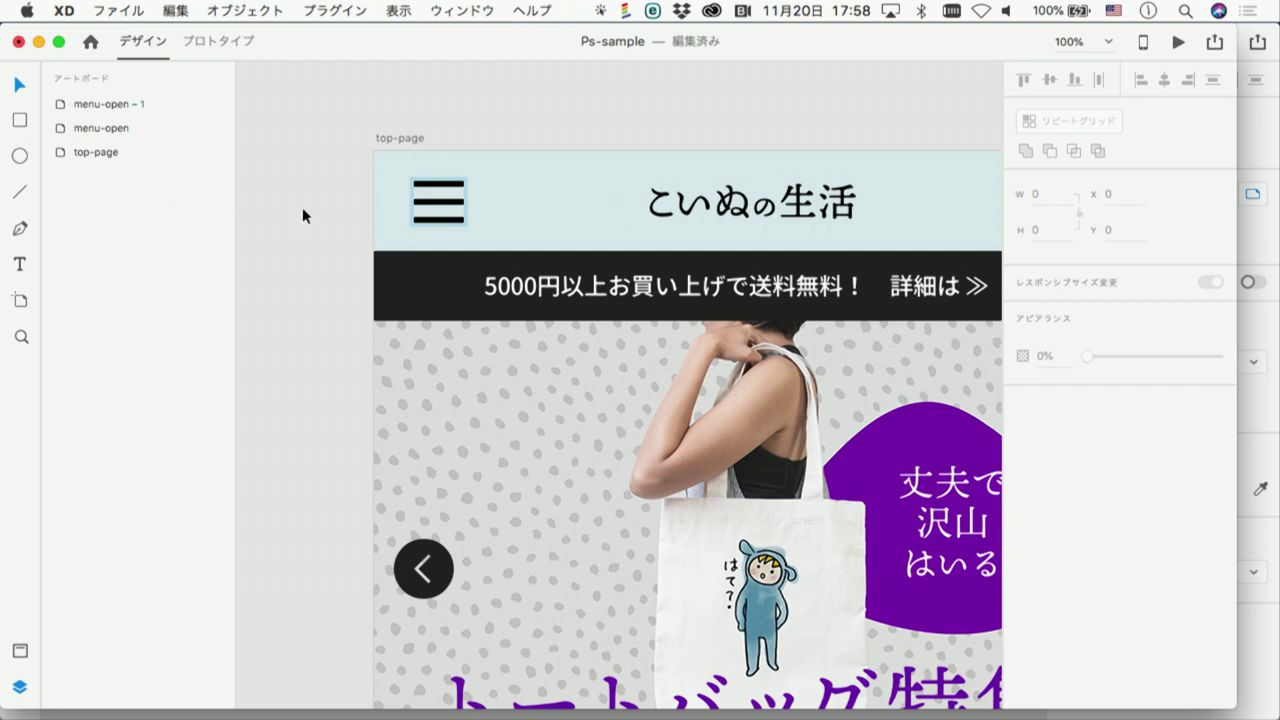
pyautogui.doubleClick(428, 204)
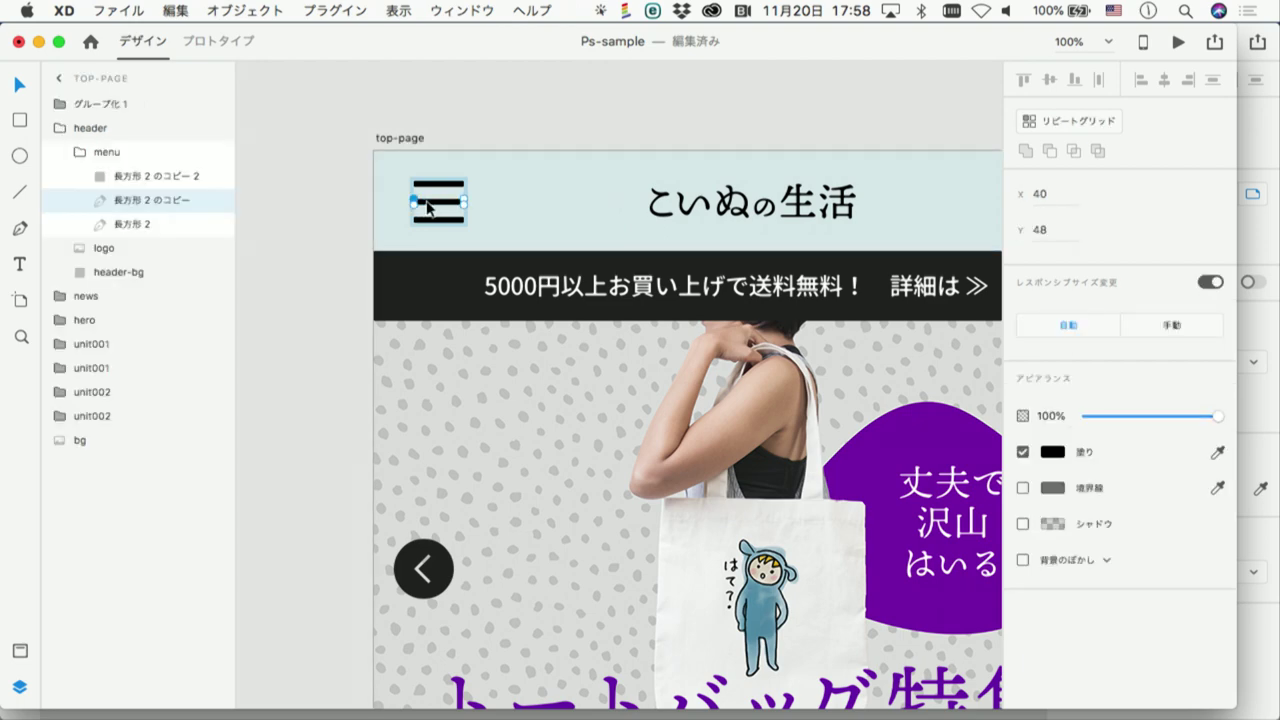
pyautogui.press('2')
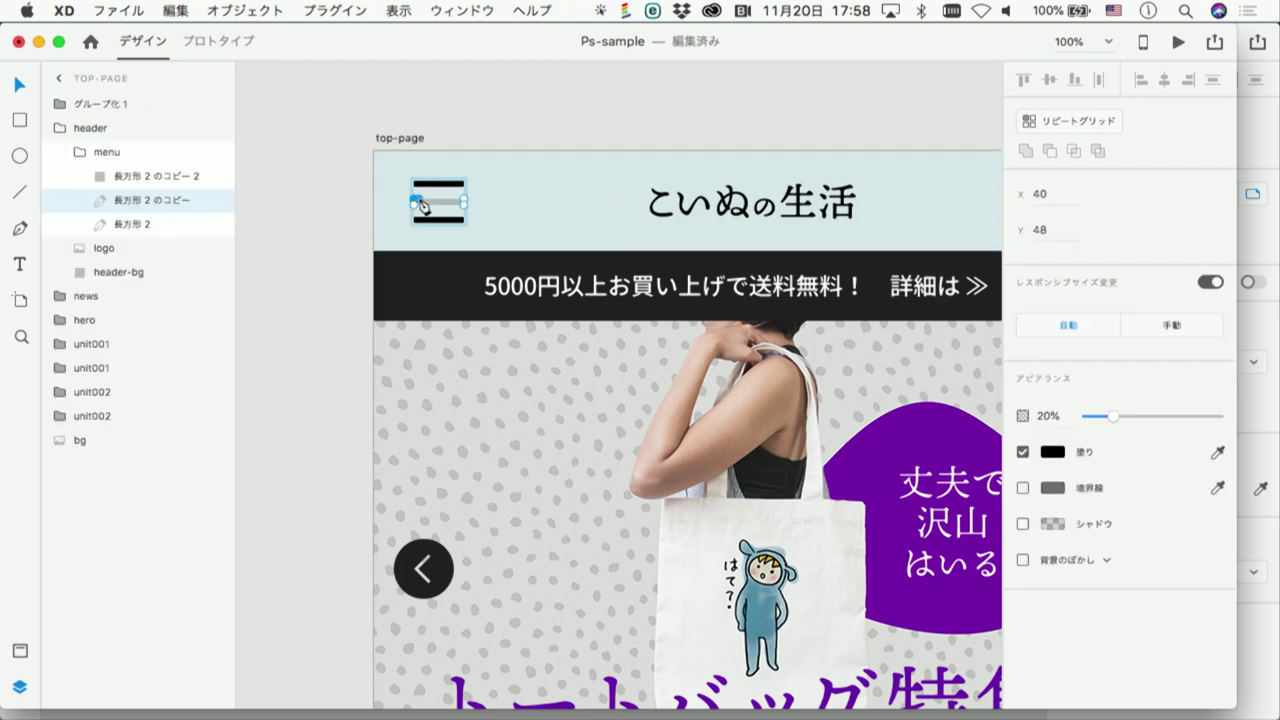
pyautogui.press('super+z')
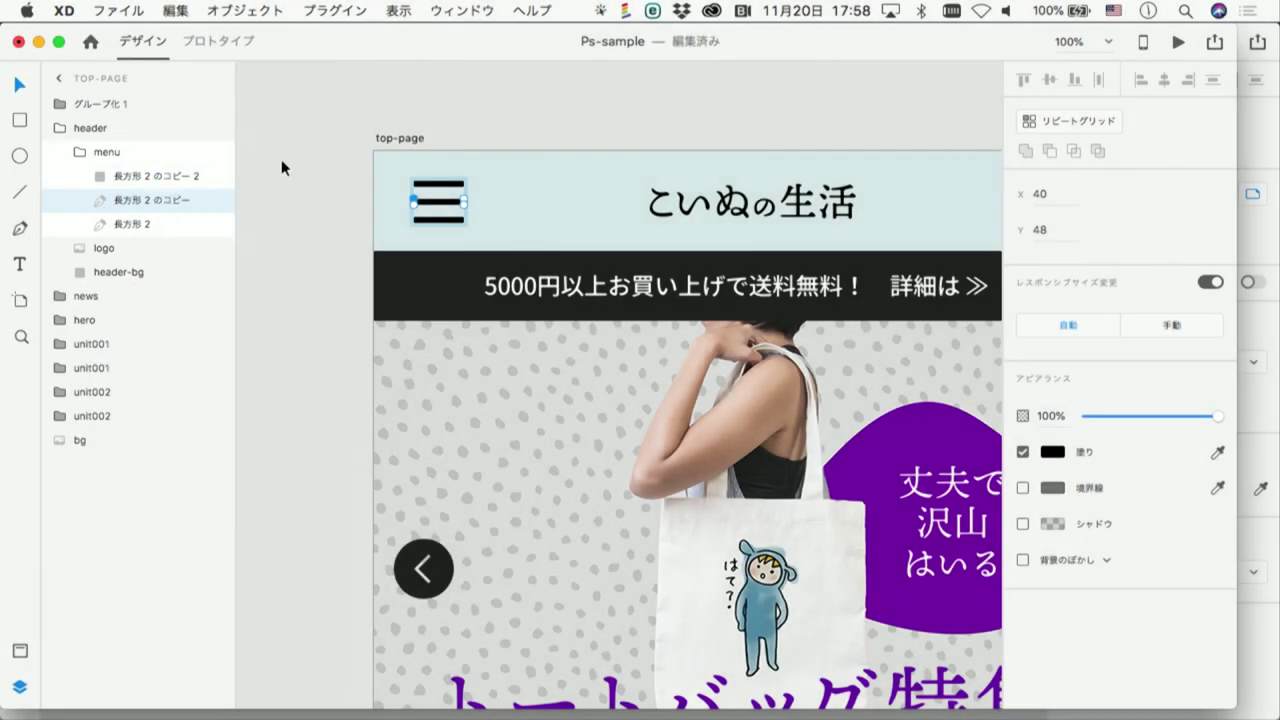
pyautogui.click(281, 159)
pyautogui.click(401, 137)
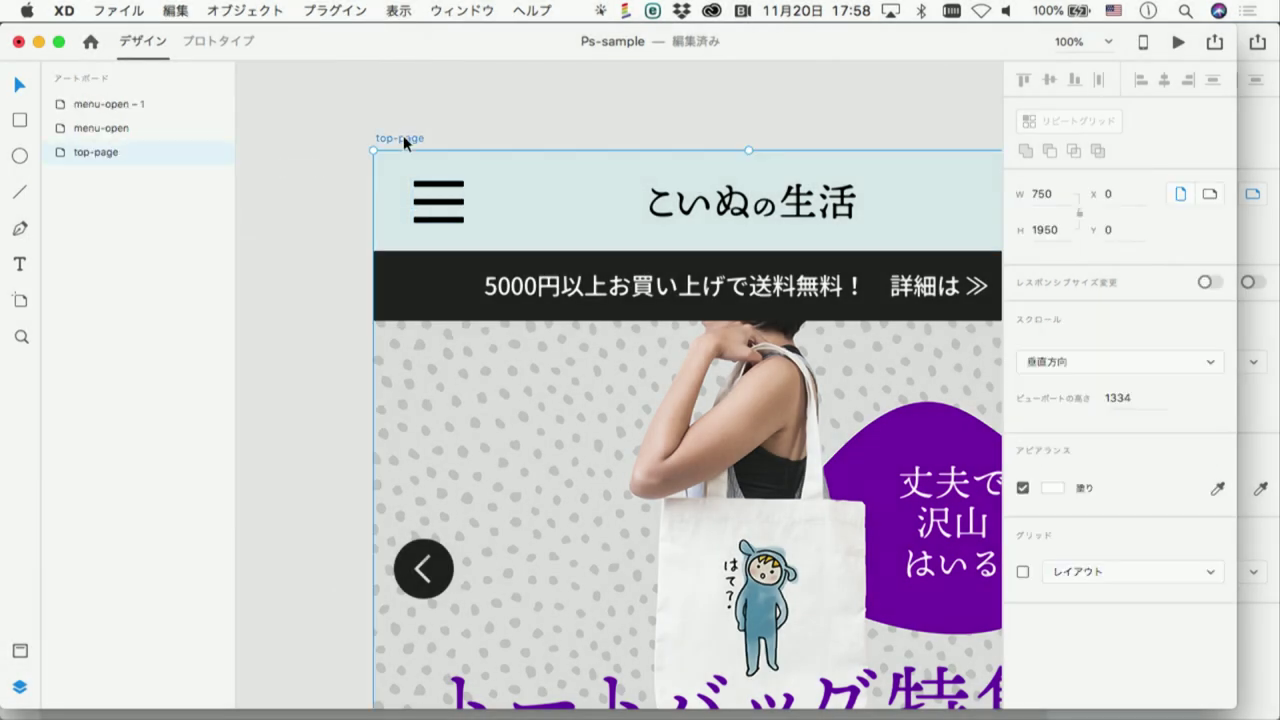
pyautogui.click(1179, 44)
pyautogui.click(36, 90)
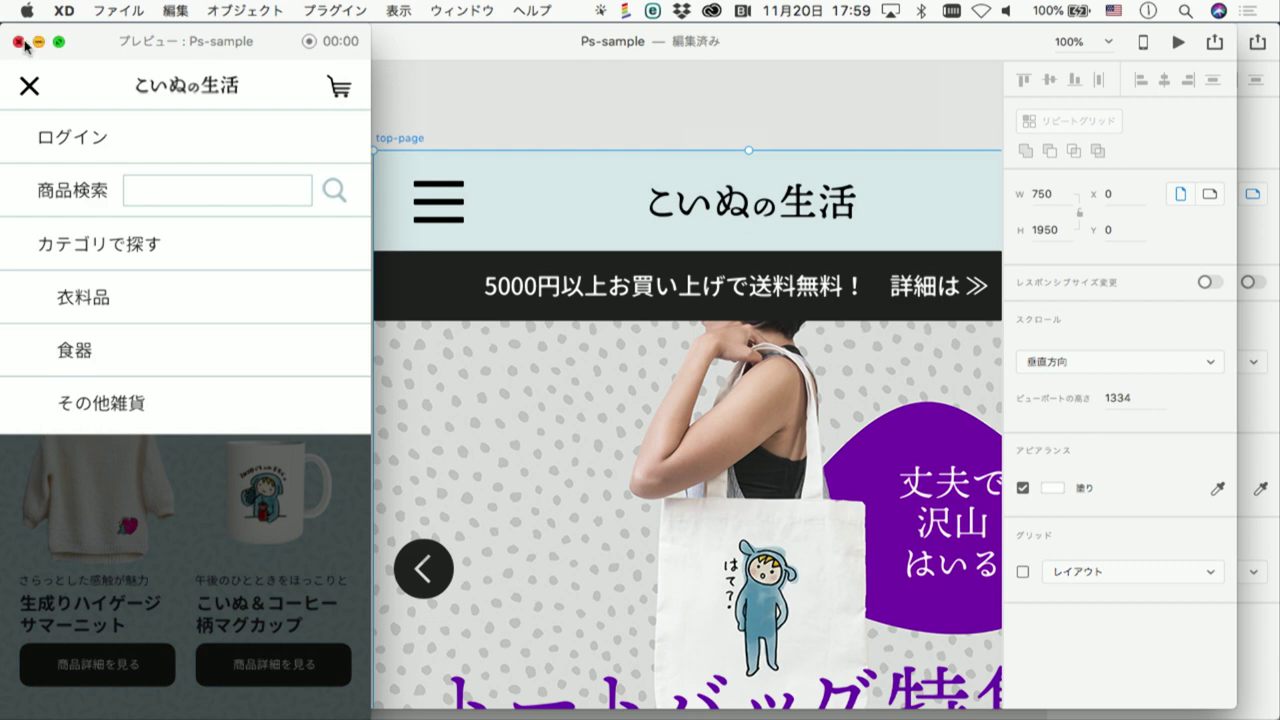
pyautogui.click(18, 42)
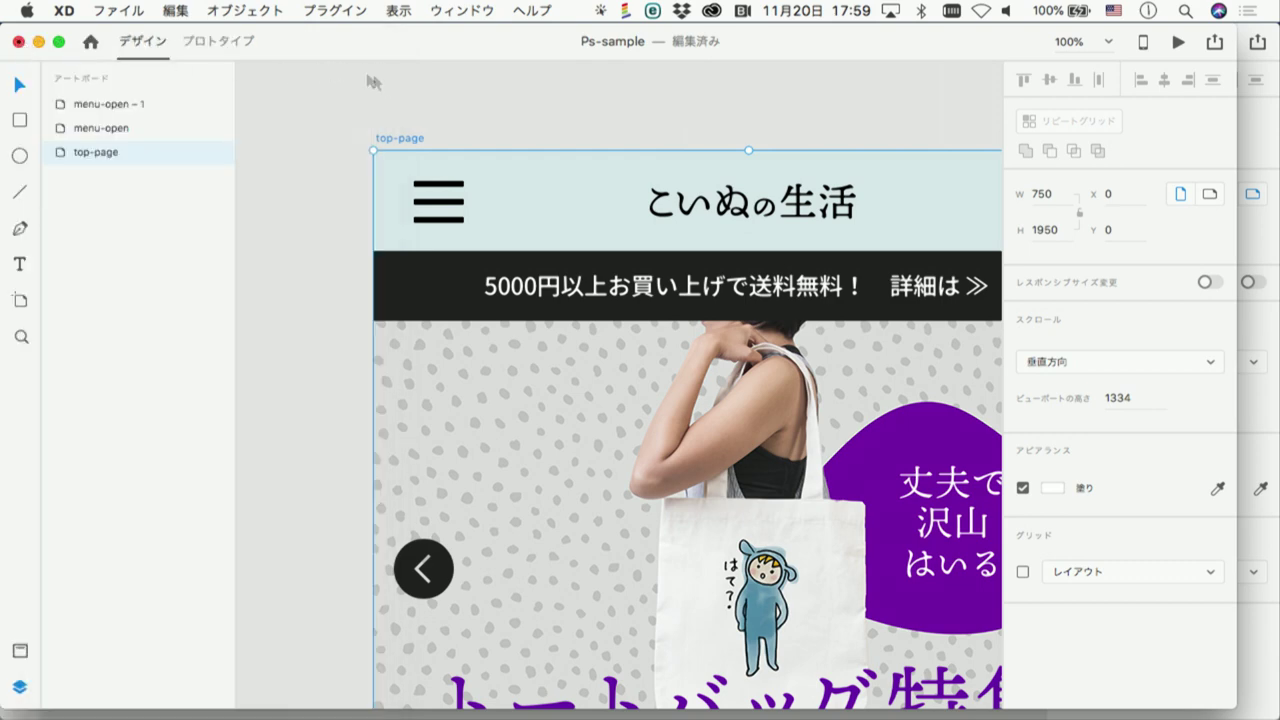
pyautogui.click(467, 10)
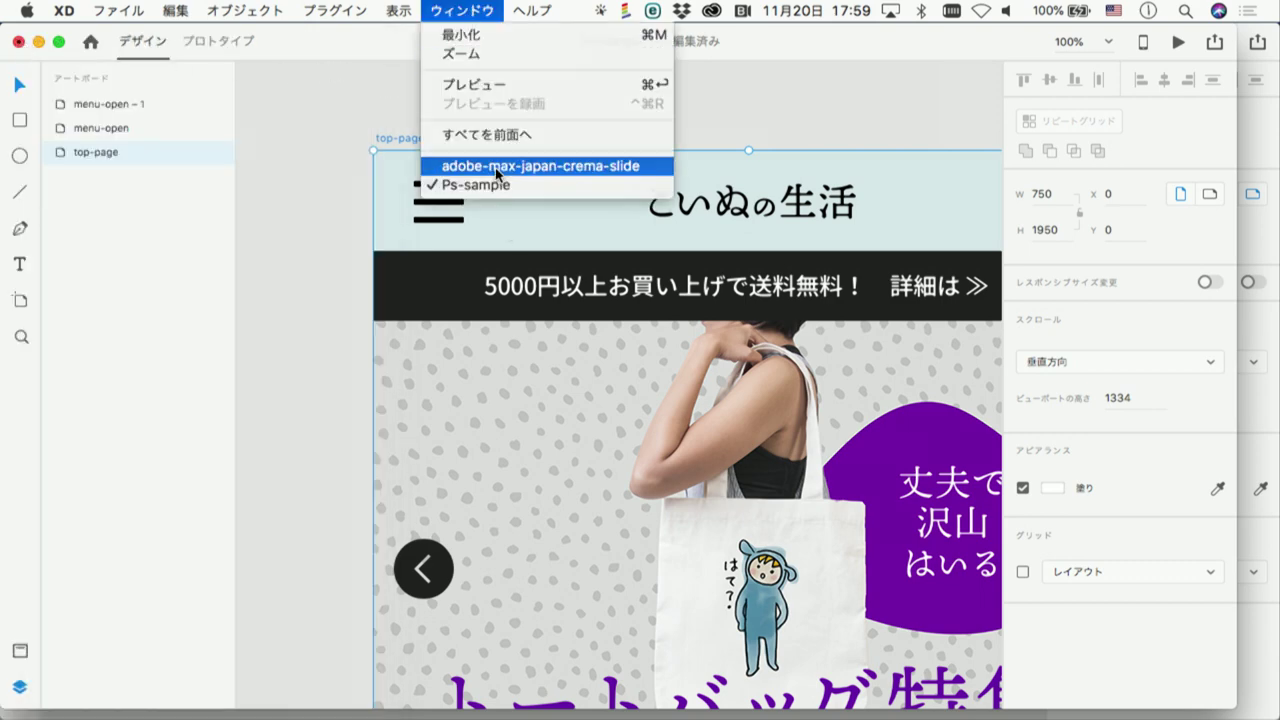
# Play the adobe-max-japan-crema-slide deck, advance two slides, then close the preview
pyautogui.click(495, 166)
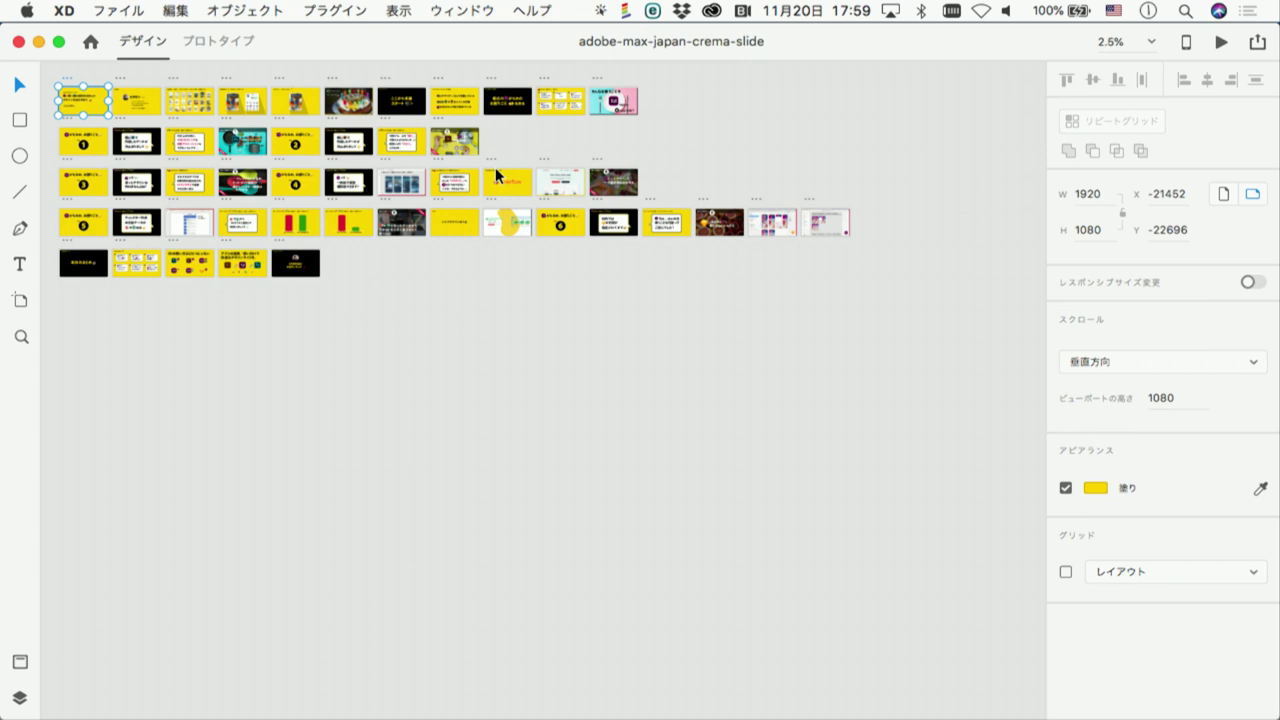
pyautogui.click(287, 145)
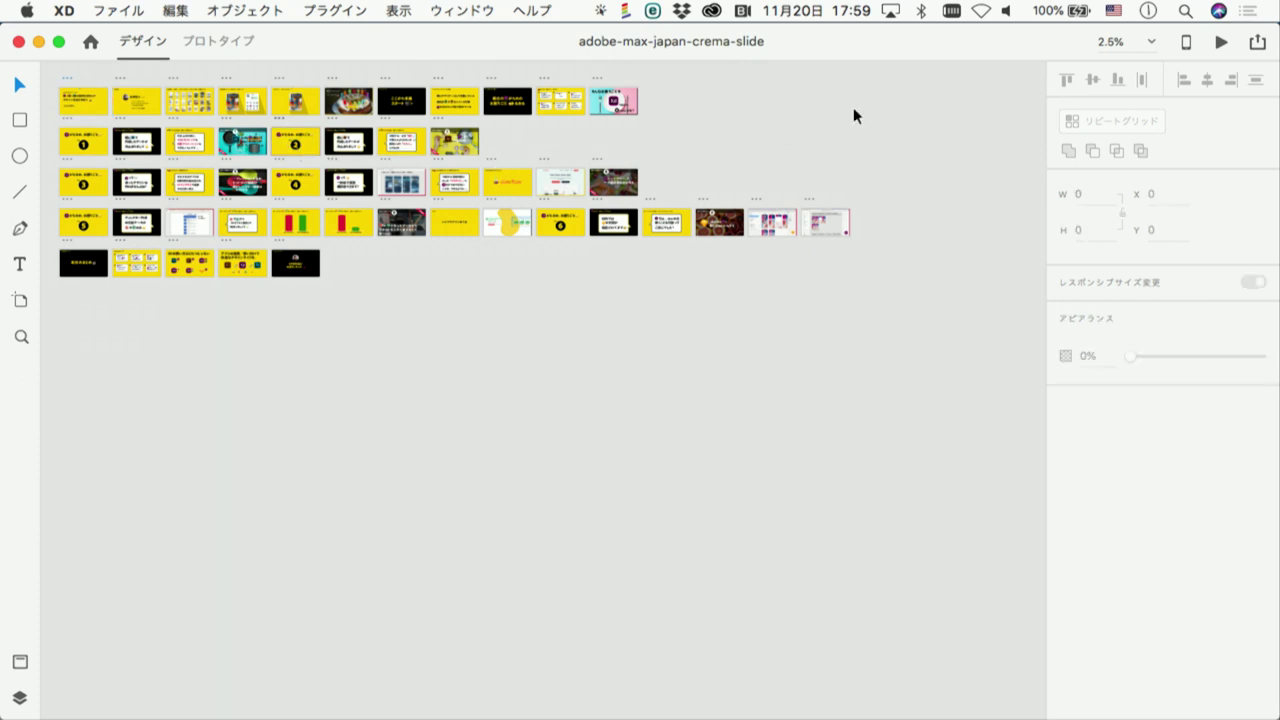
pyautogui.click(1221, 41)
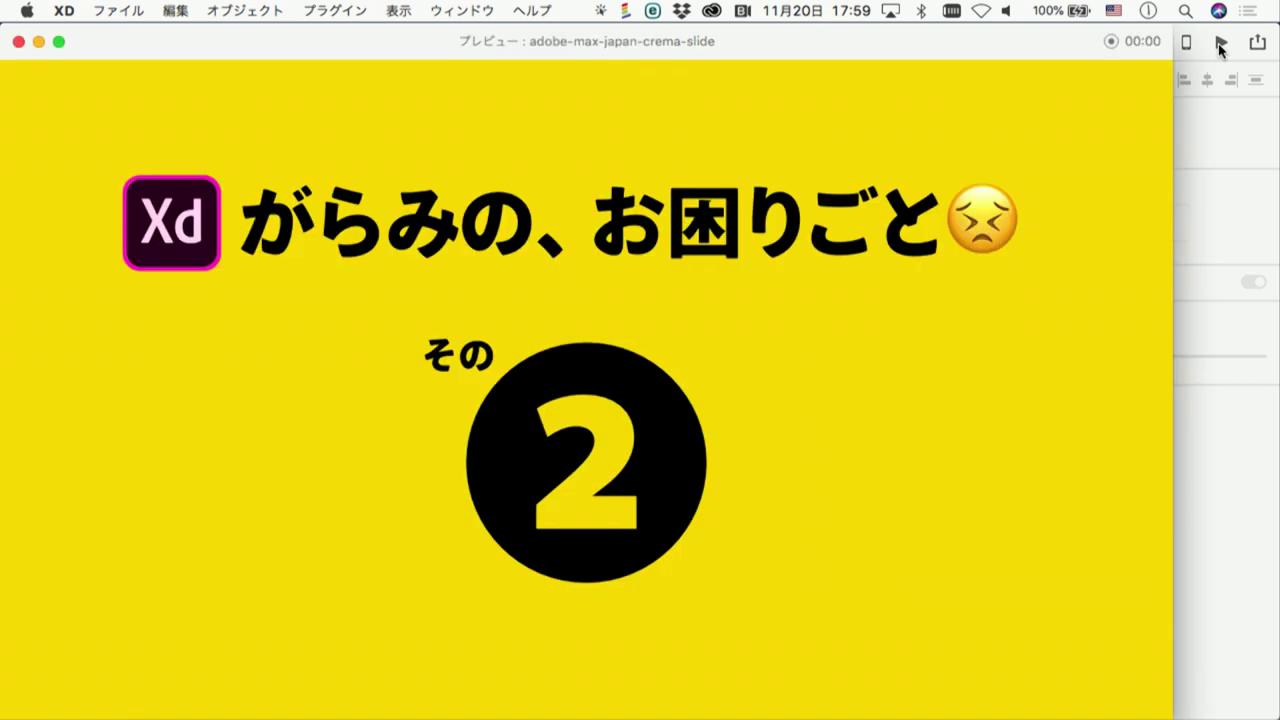
pyautogui.click(841, 437)
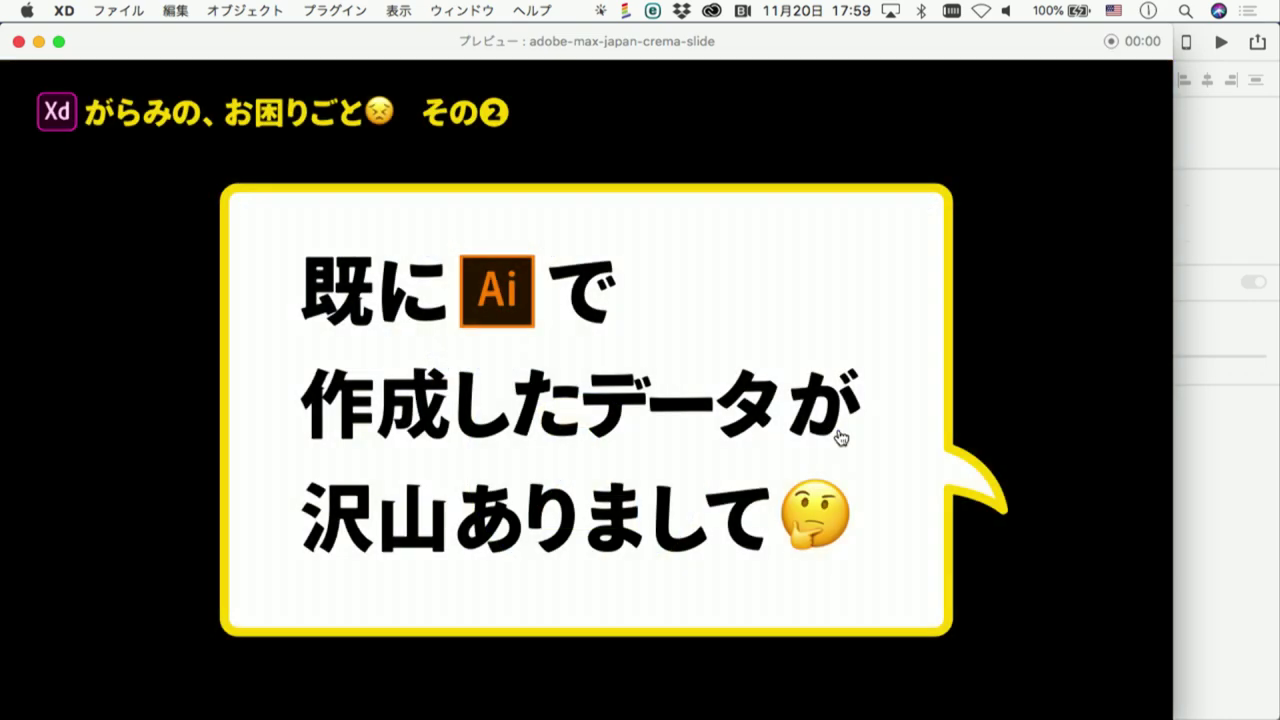
pyautogui.click(841, 437)
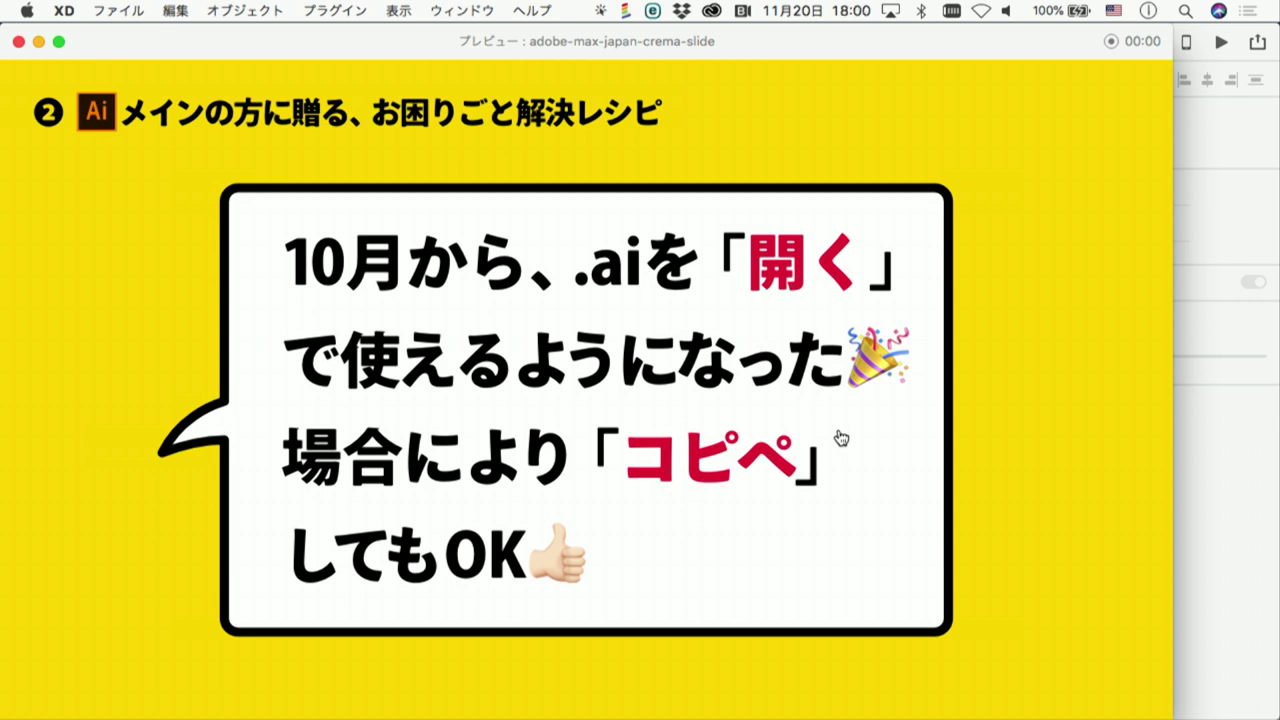
pyautogui.click(18, 42)
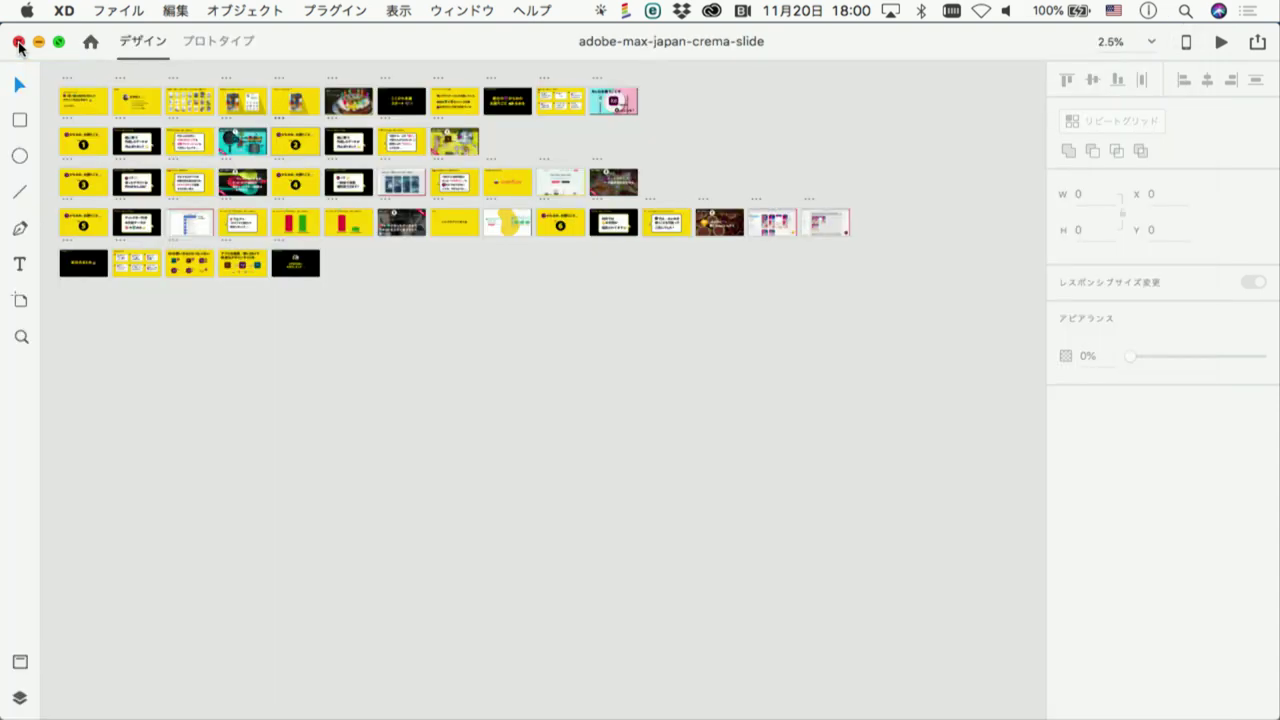
pyautogui.press('super+Tab')
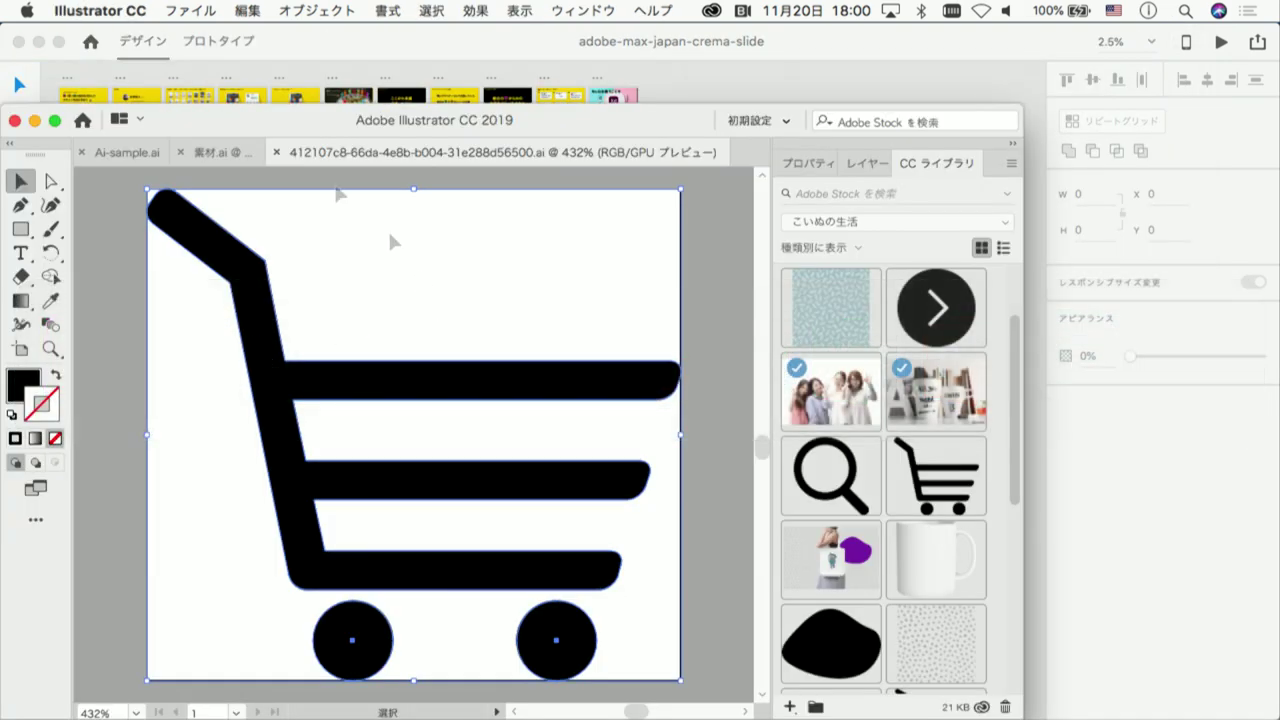
# Bring up Ai-sample.ai full-screen in Illustrator and inspect the two phone mockups
pyautogui.click(110, 152)
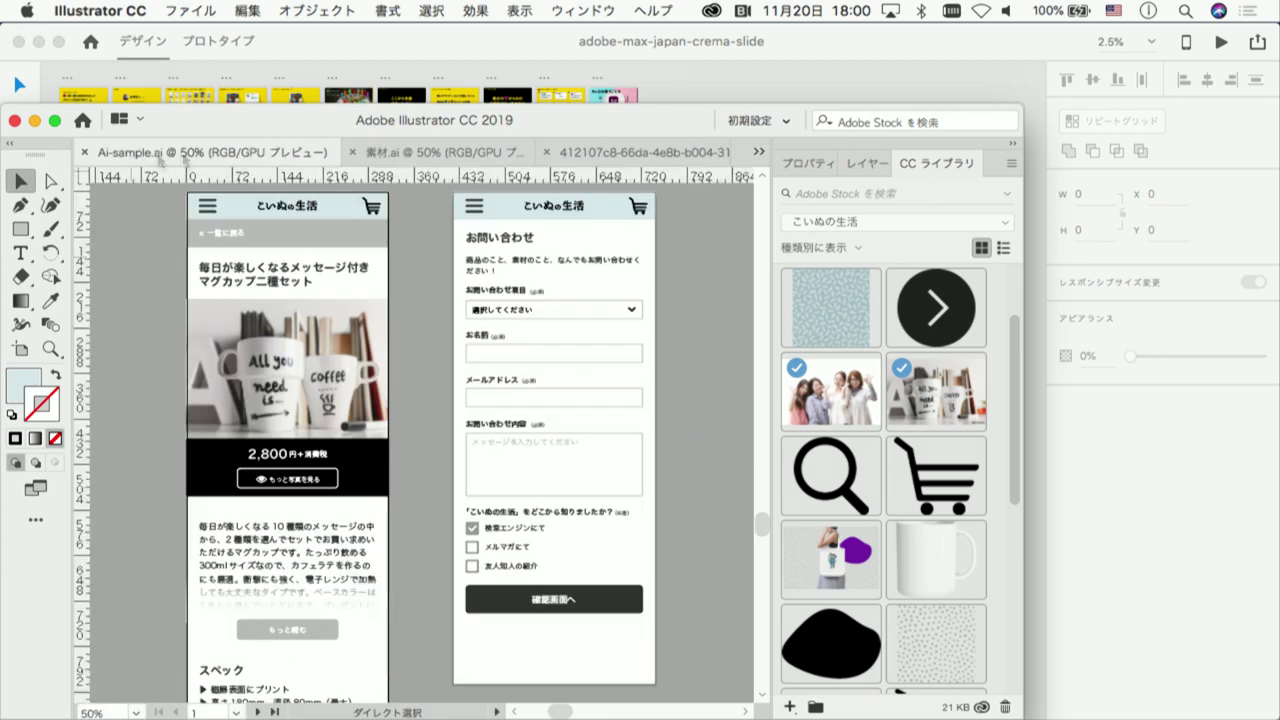
pyautogui.click(54, 120)
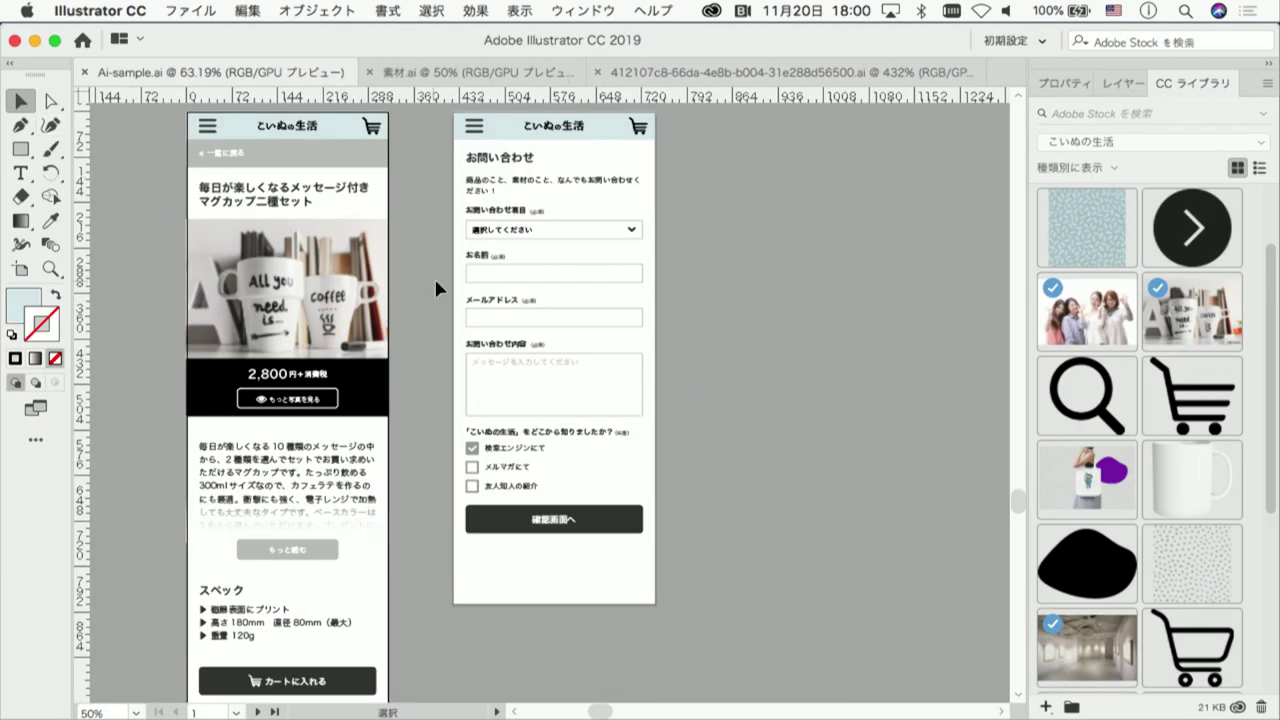
pyautogui.moveTo(763, 300); pyautogui.dragTo(877, 378)
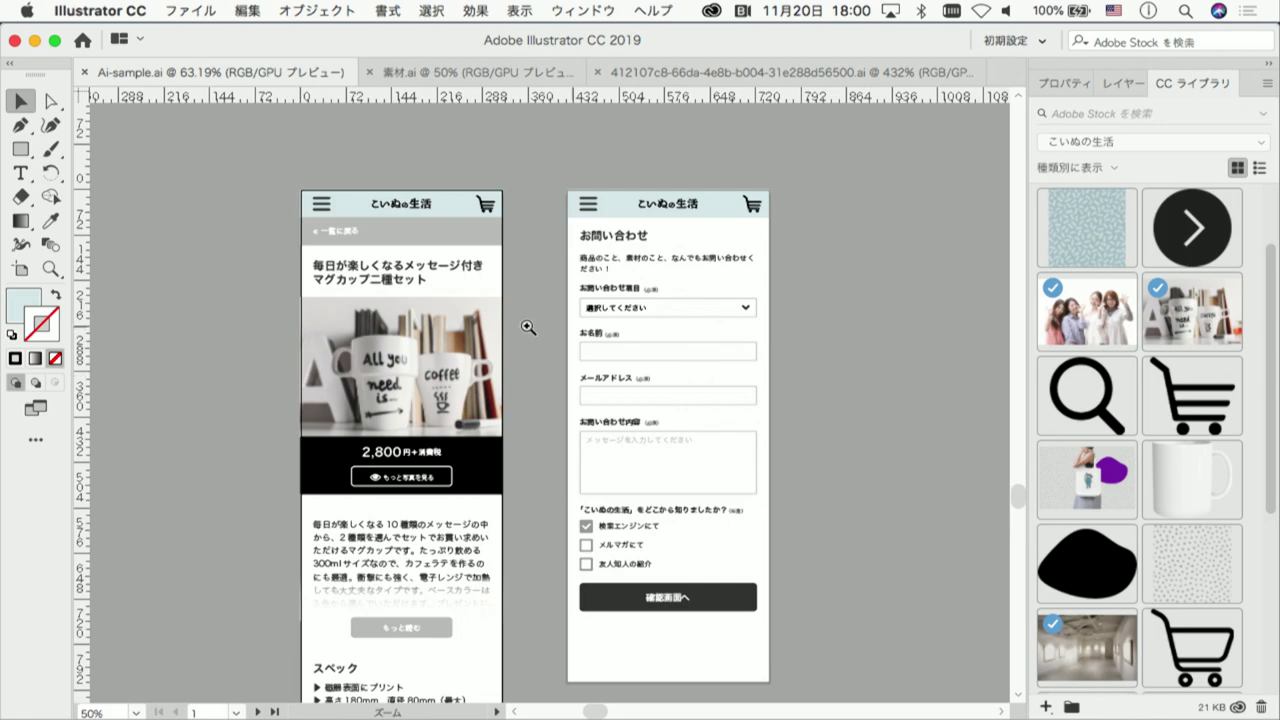
pyautogui.click(464, 330)
pyautogui.click(510, 370)
pyautogui.click(552, 407)
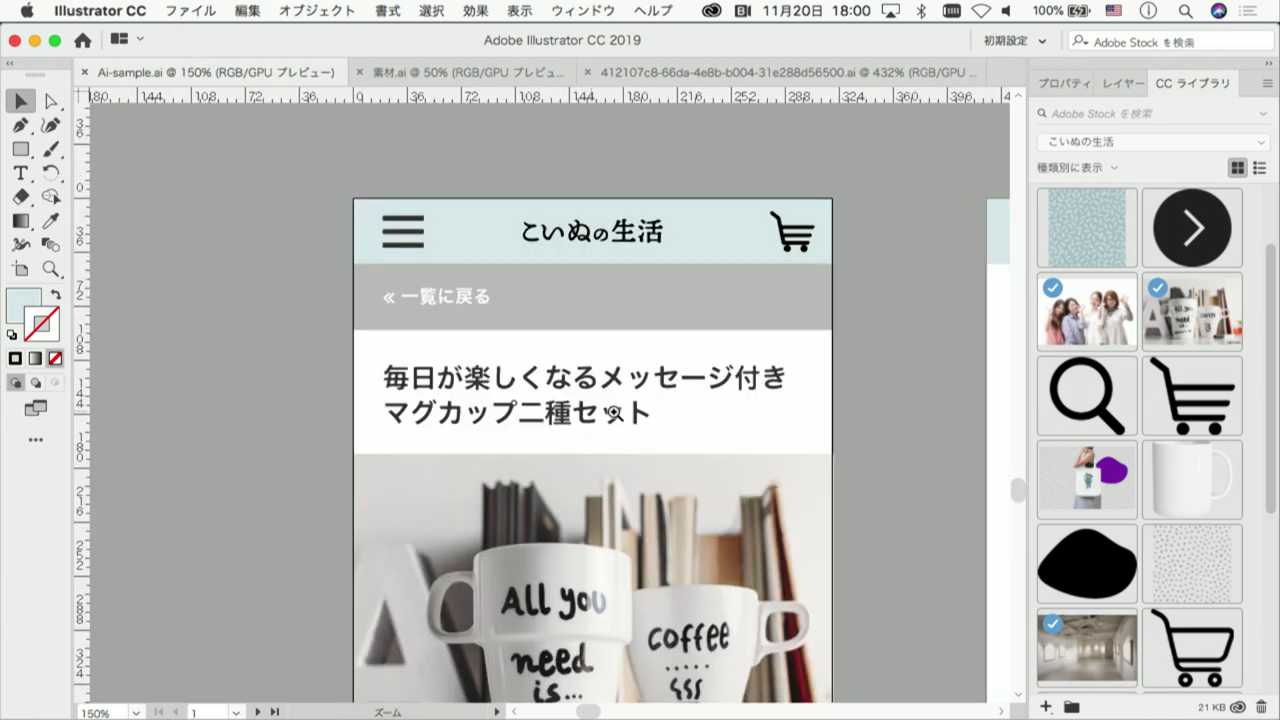
pyautogui.moveTo(613, 412); pyautogui.dragTo(455, 370)
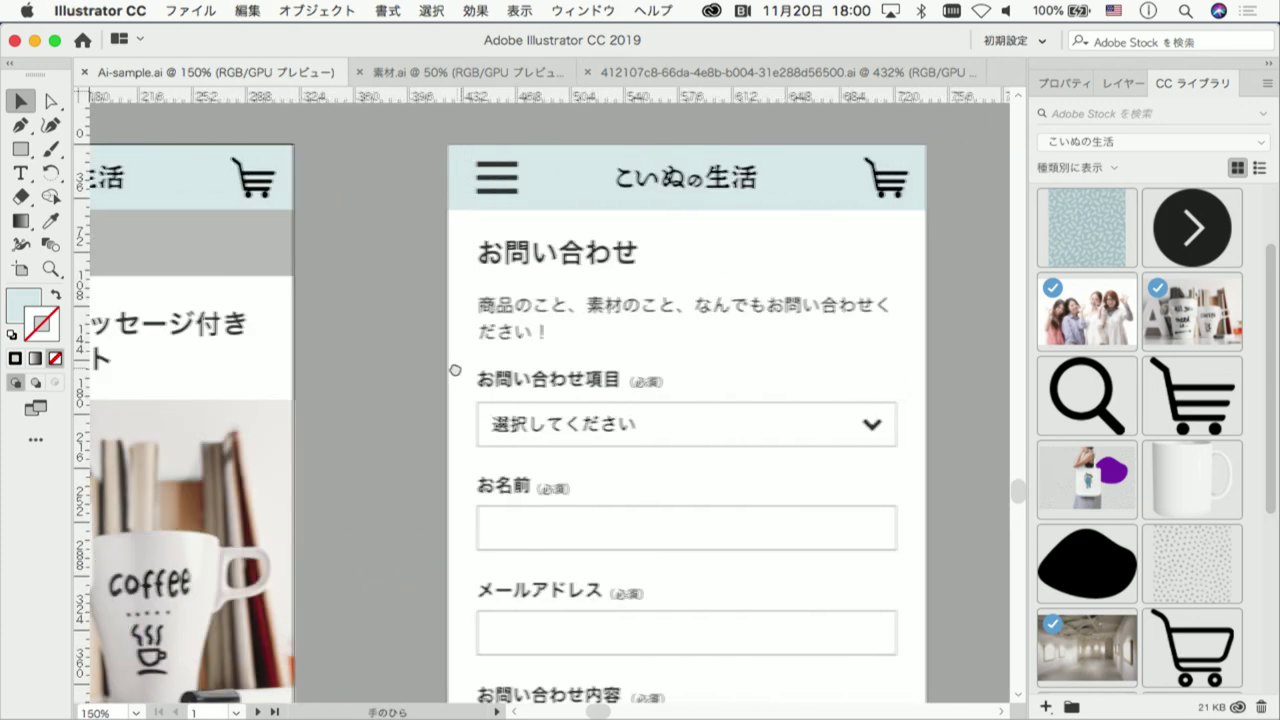
pyautogui.hotkey('ctrl', '-')
pyautogui.hotkey('ctrl', '-')
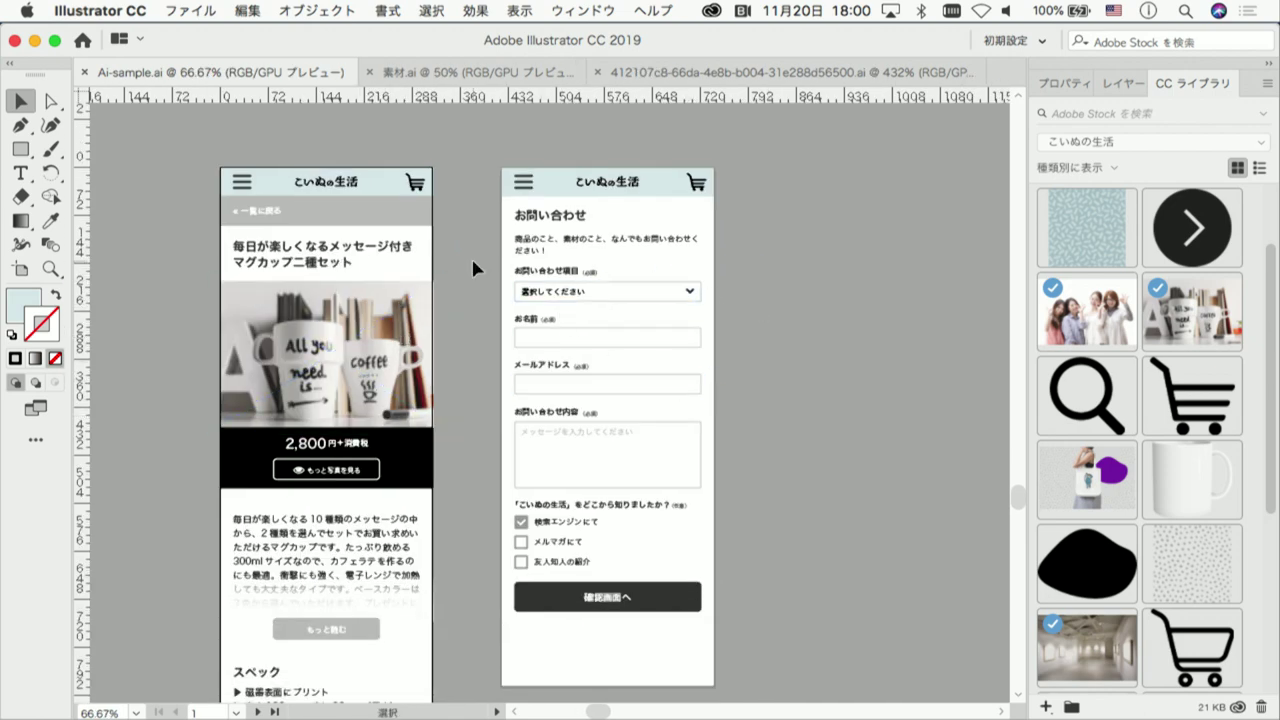
# Check the header and 一覧に戻る bars, then zoom in on the もっと写真を見る button
pyautogui.click(405, 228)
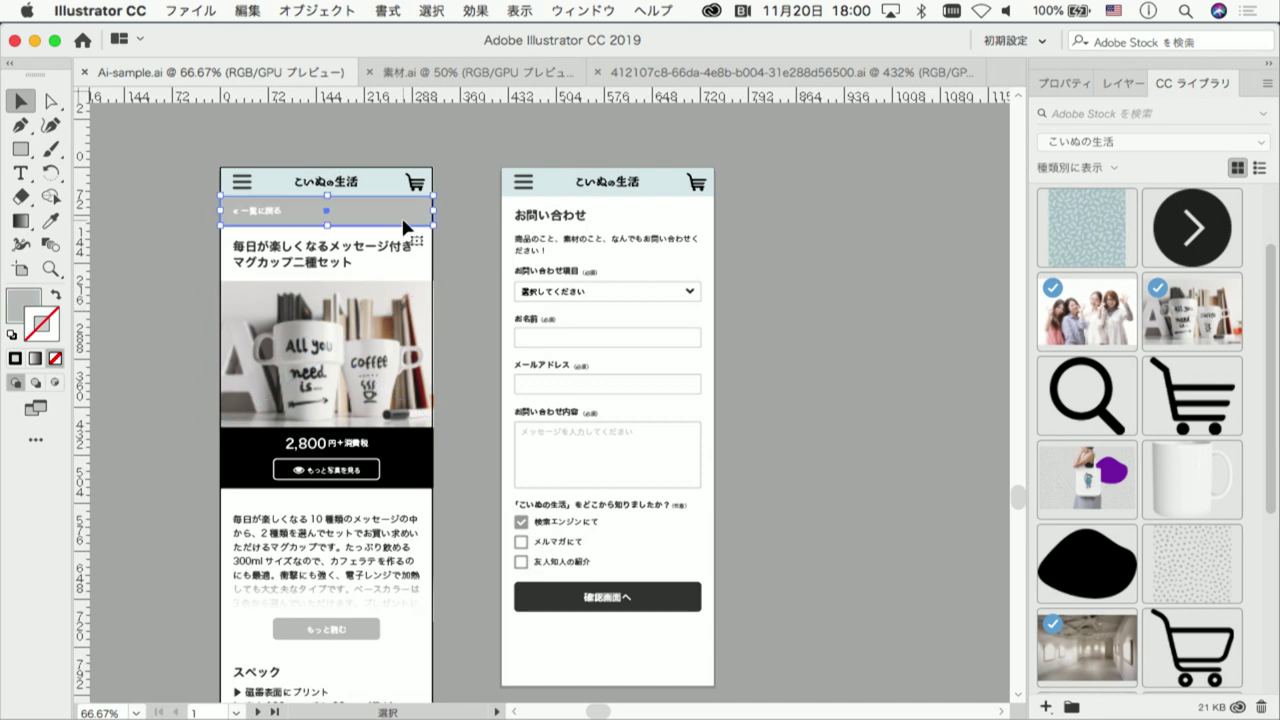
pyautogui.click(382, 185)
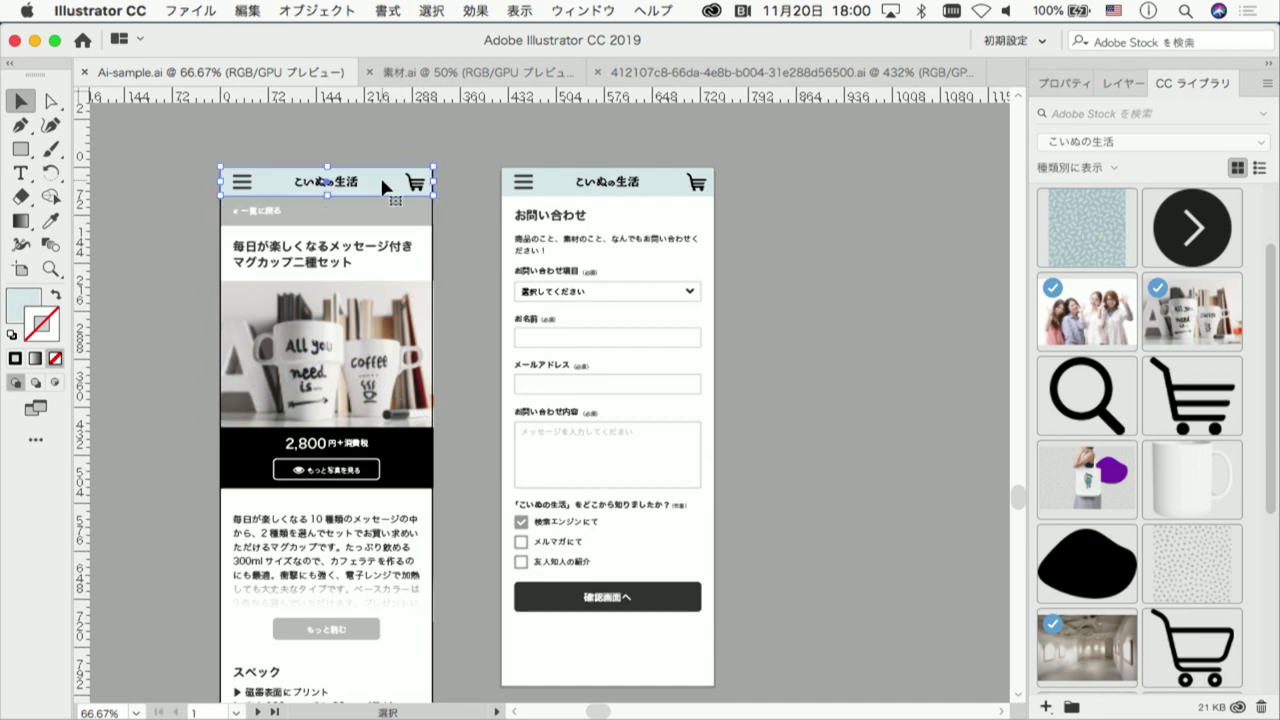
pyautogui.click(380, 213)
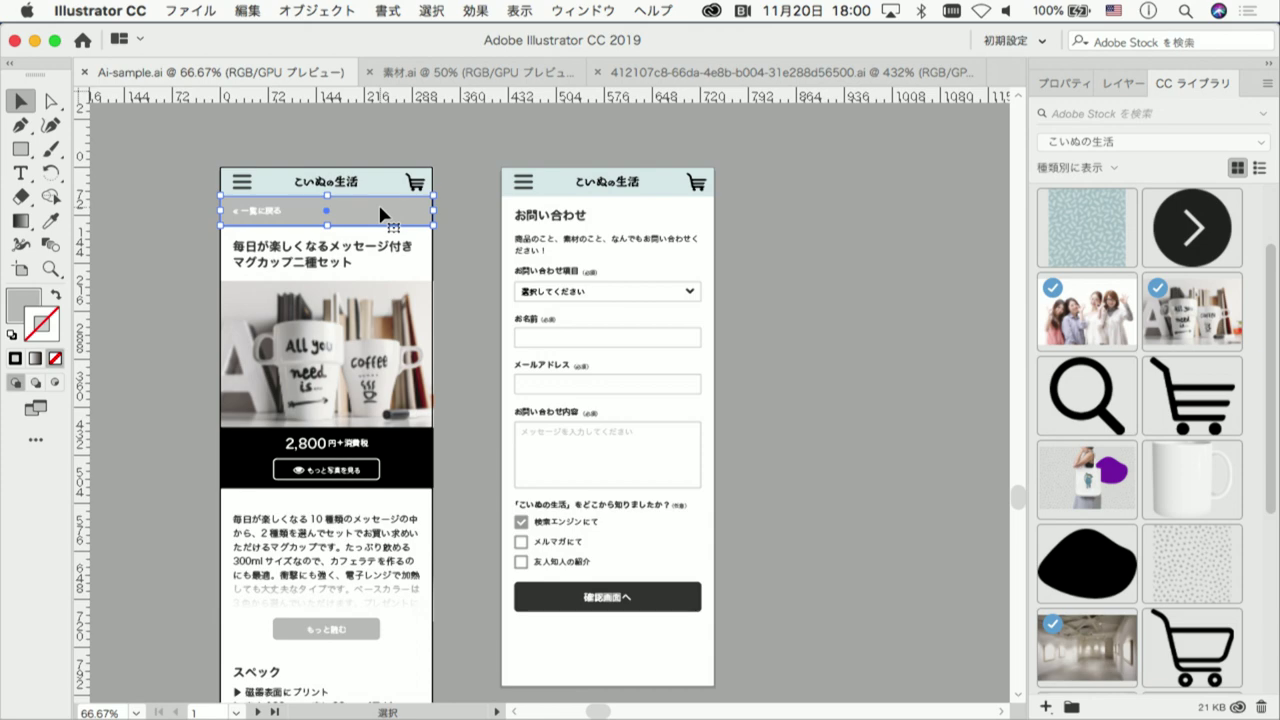
pyautogui.press('z')
pyautogui.click(376, 472)
pyautogui.click(376, 470)
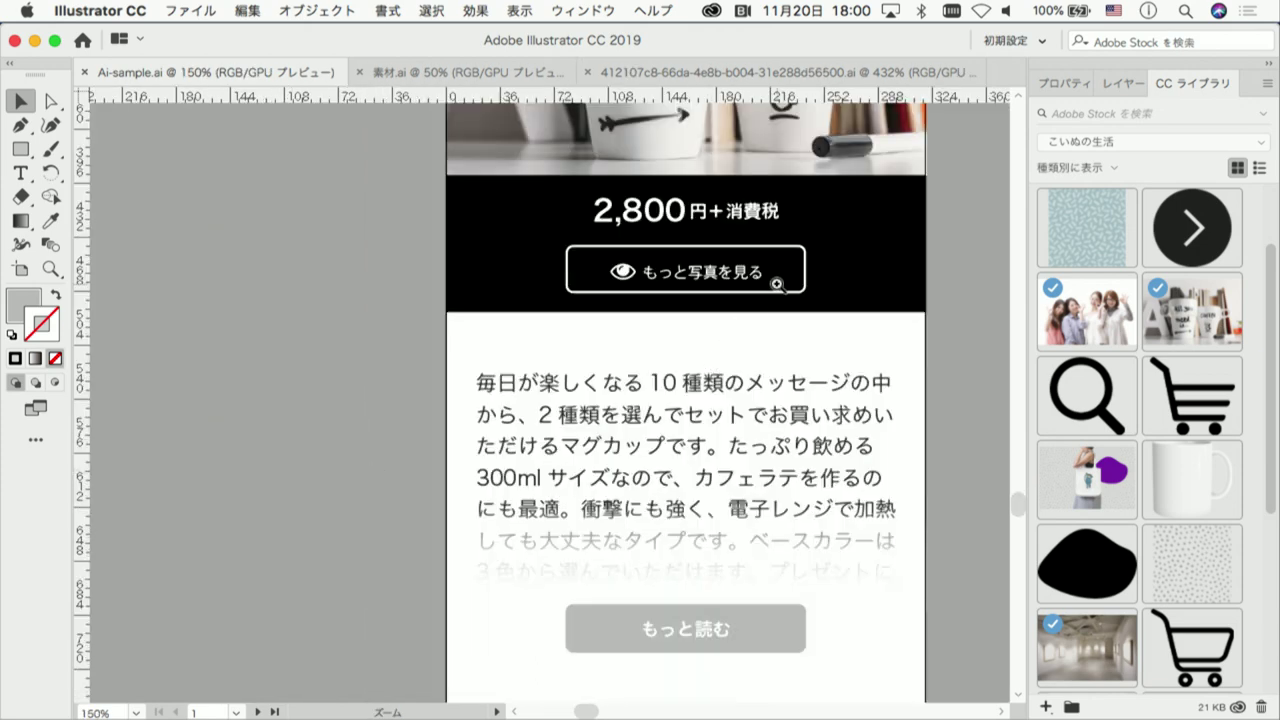
pyautogui.click(778, 286)
pyautogui.click(571, 349)
pyautogui.press('v')
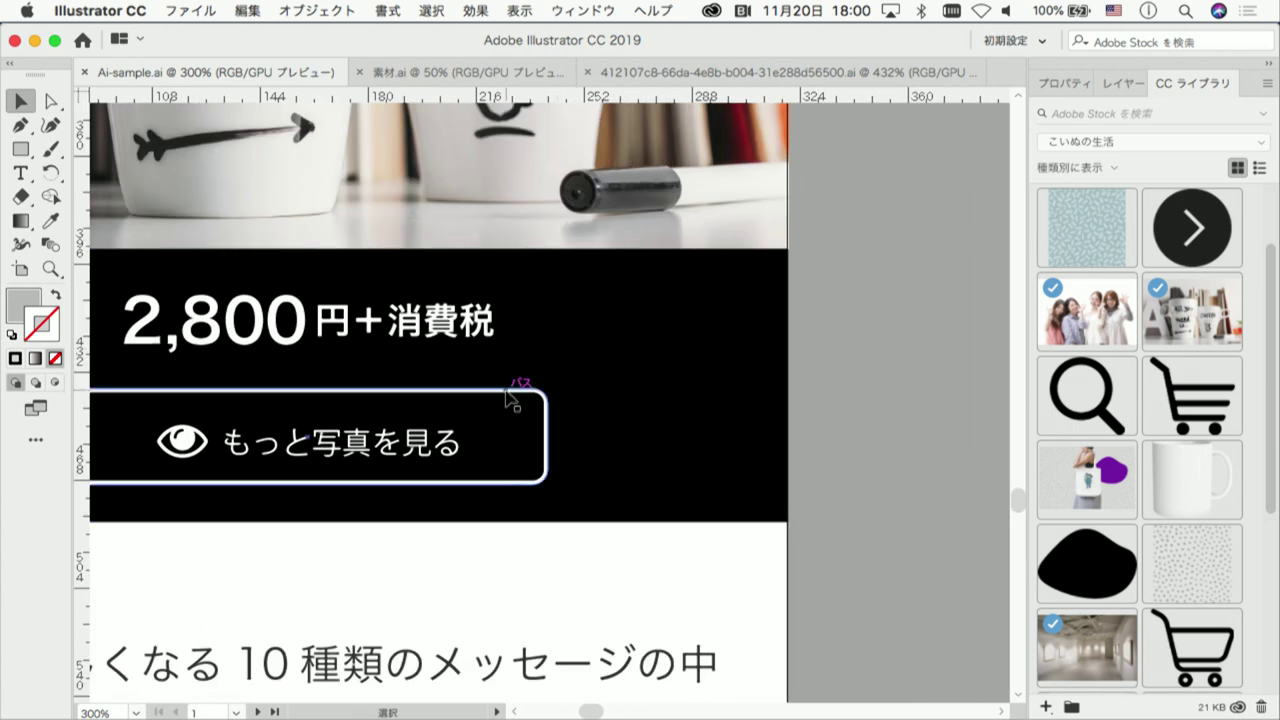
# Make the もっと写真を見る button's right corners much rounder
pyautogui.click(510, 397)
pyautogui.doubleClick(508, 397)
pyautogui.moveTo(533, 405); pyautogui.dragTo(518, 422)
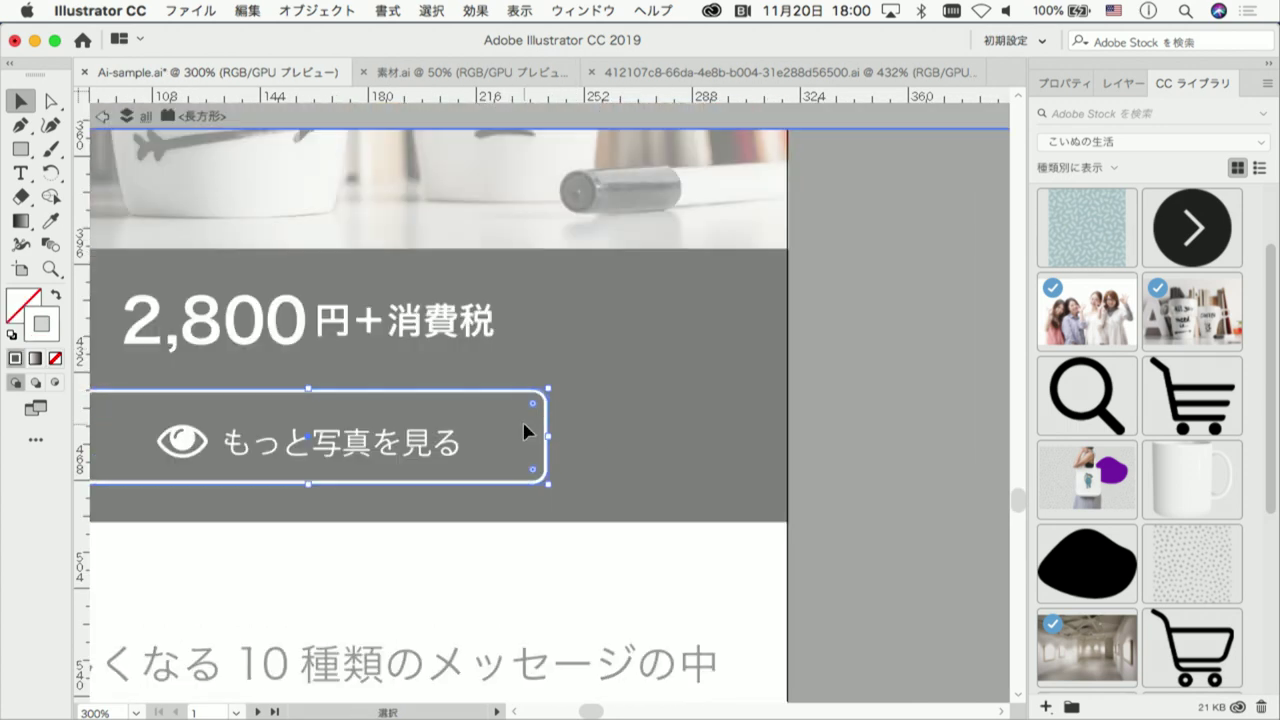
pyautogui.moveTo(534, 410); pyautogui.dragTo(523, 418)
pyautogui.doubleClick(833, 384)
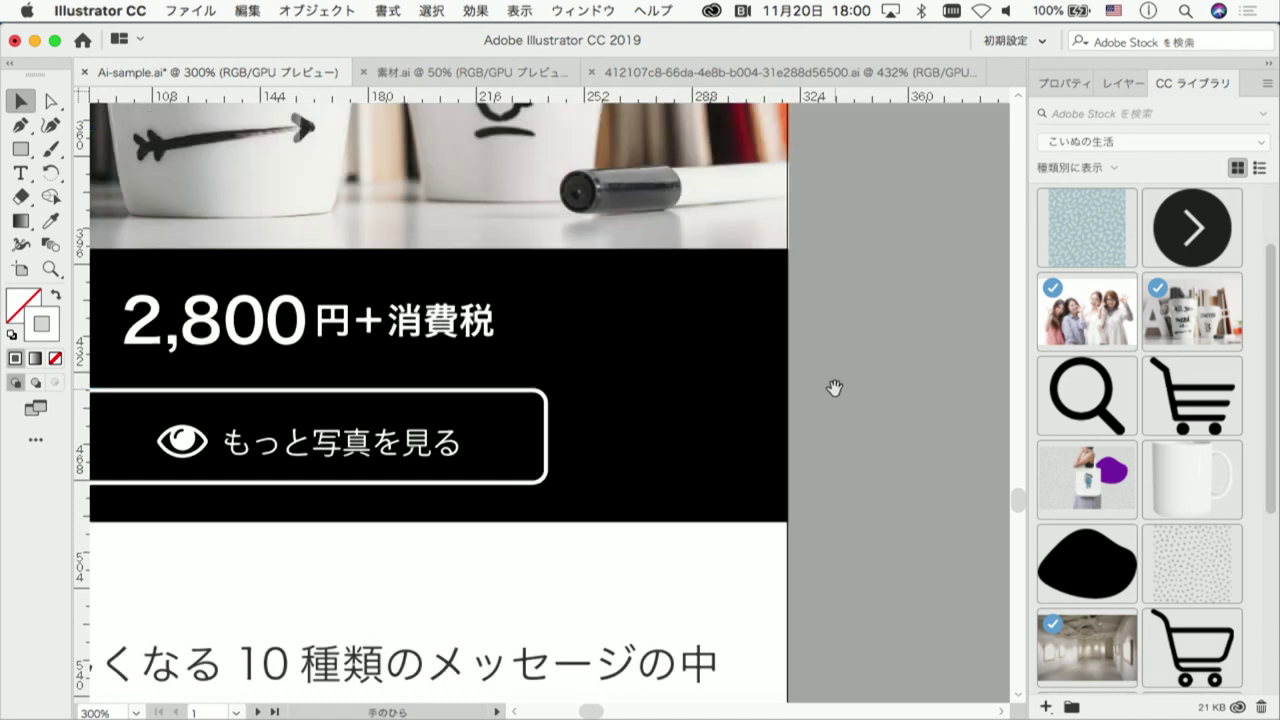
# Zoom out, inspect the description and 2,800円+消費税 price text, and return to XD
pyautogui.keyDown('alt'); pyautogui.click(836, 390); pyautogui.keyUp('alt')
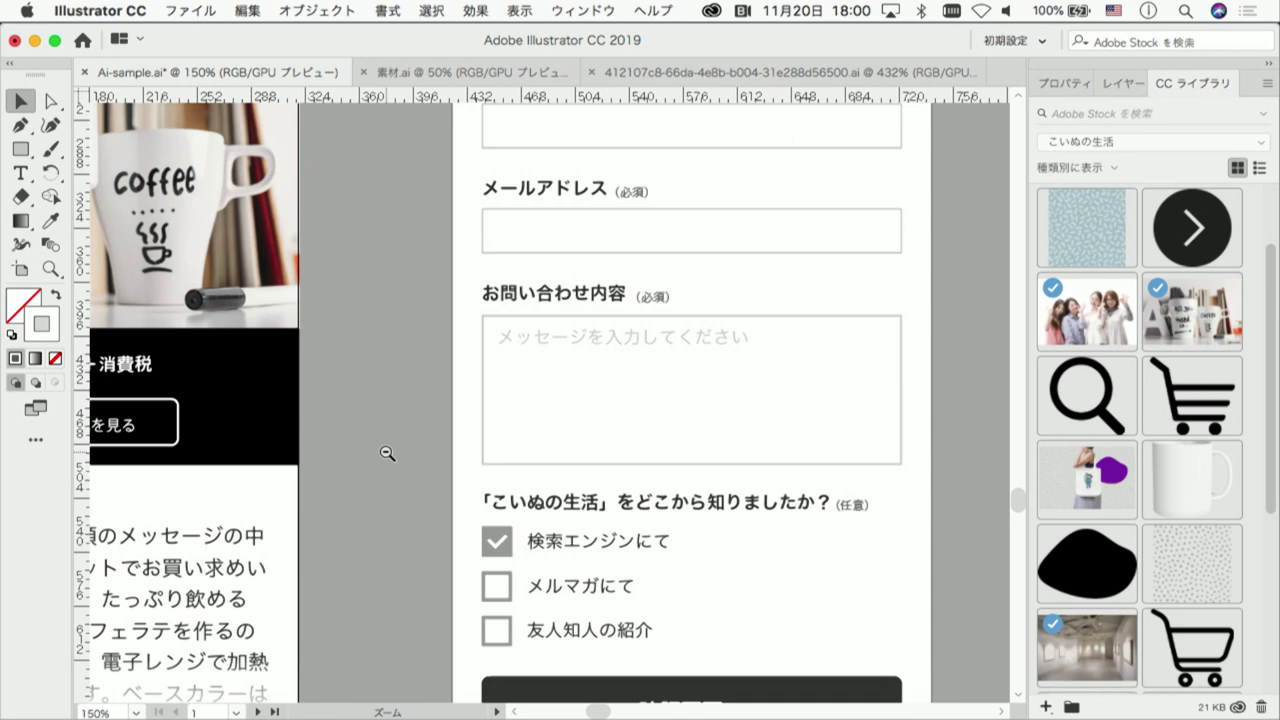
pyautogui.keyDown('alt'); pyautogui.click(386, 451); pyautogui.keyUp('alt')
pyautogui.click(386, 455)
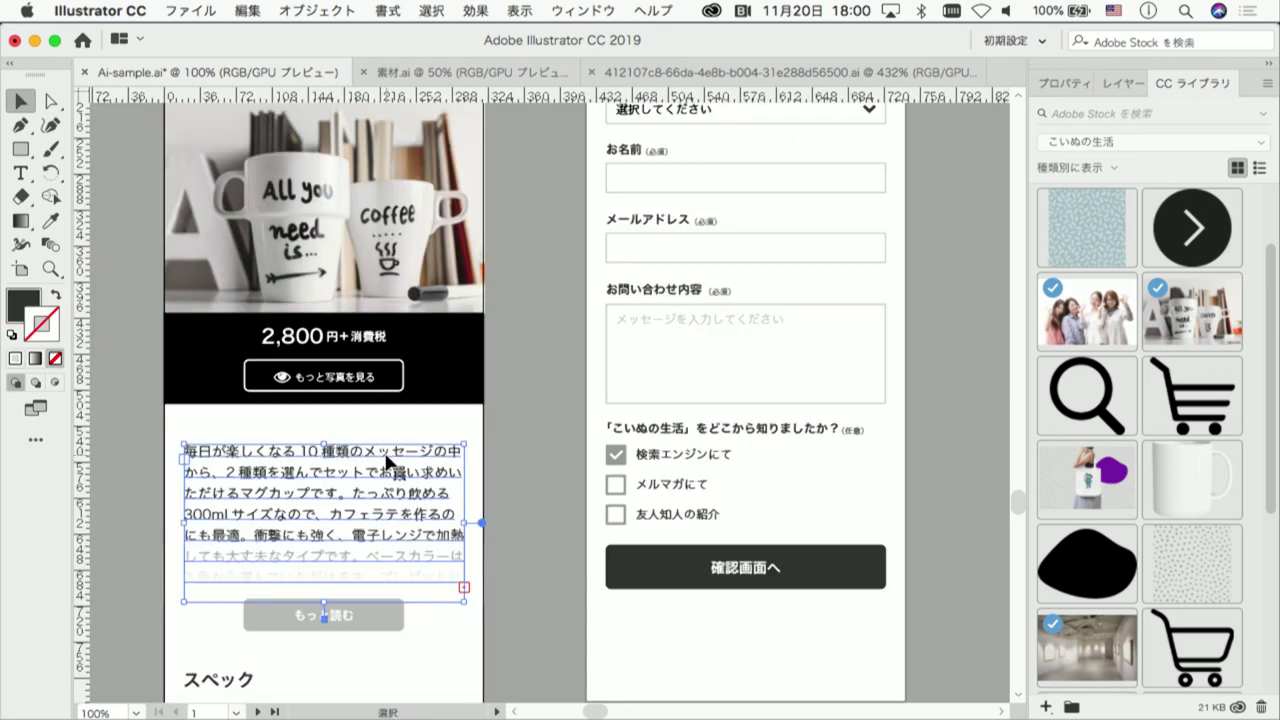
pyautogui.click(348, 345)
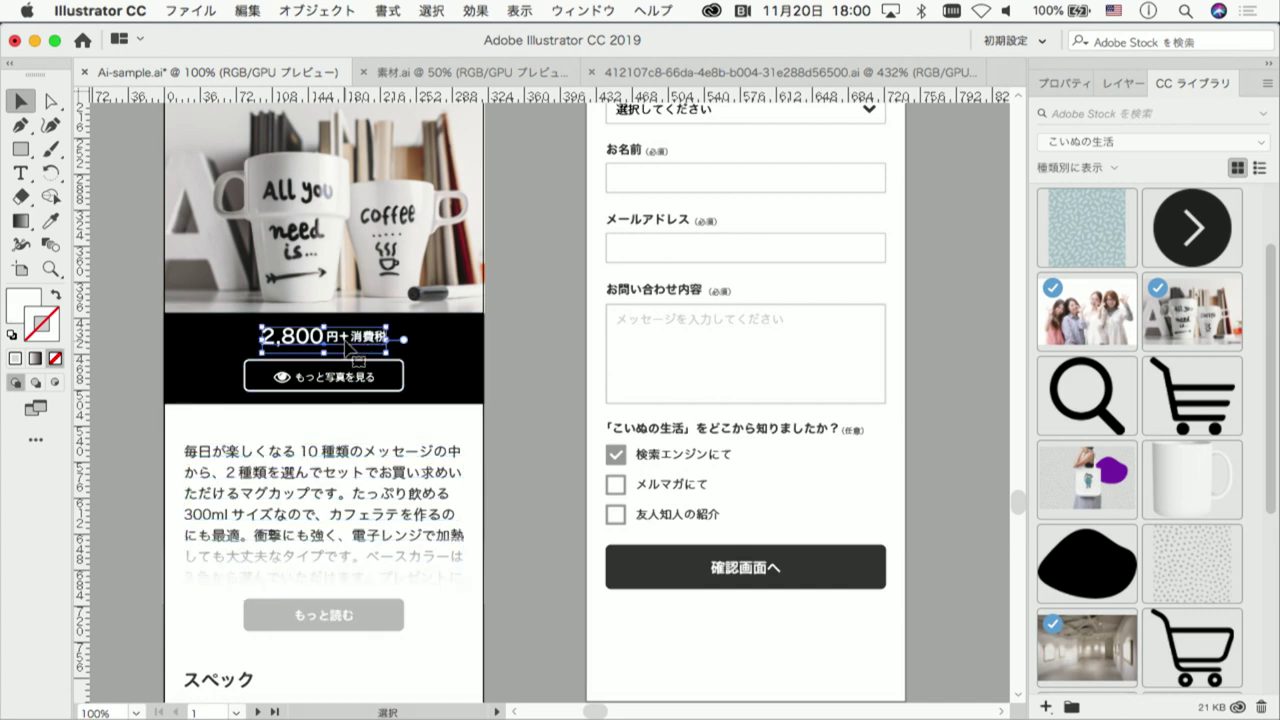
pyautogui.click(532, 340)
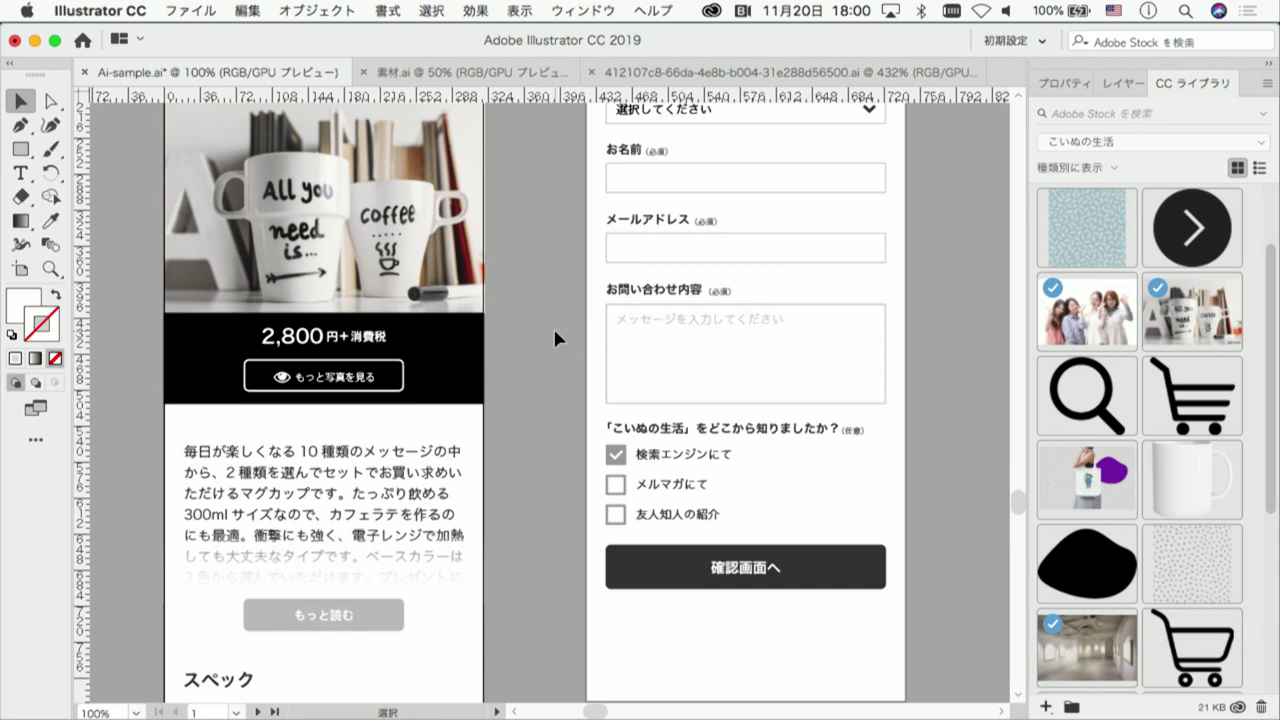
pyautogui.press('super+Tab')
pyautogui.press('super+Tab')
pyautogui.click(225, 385)
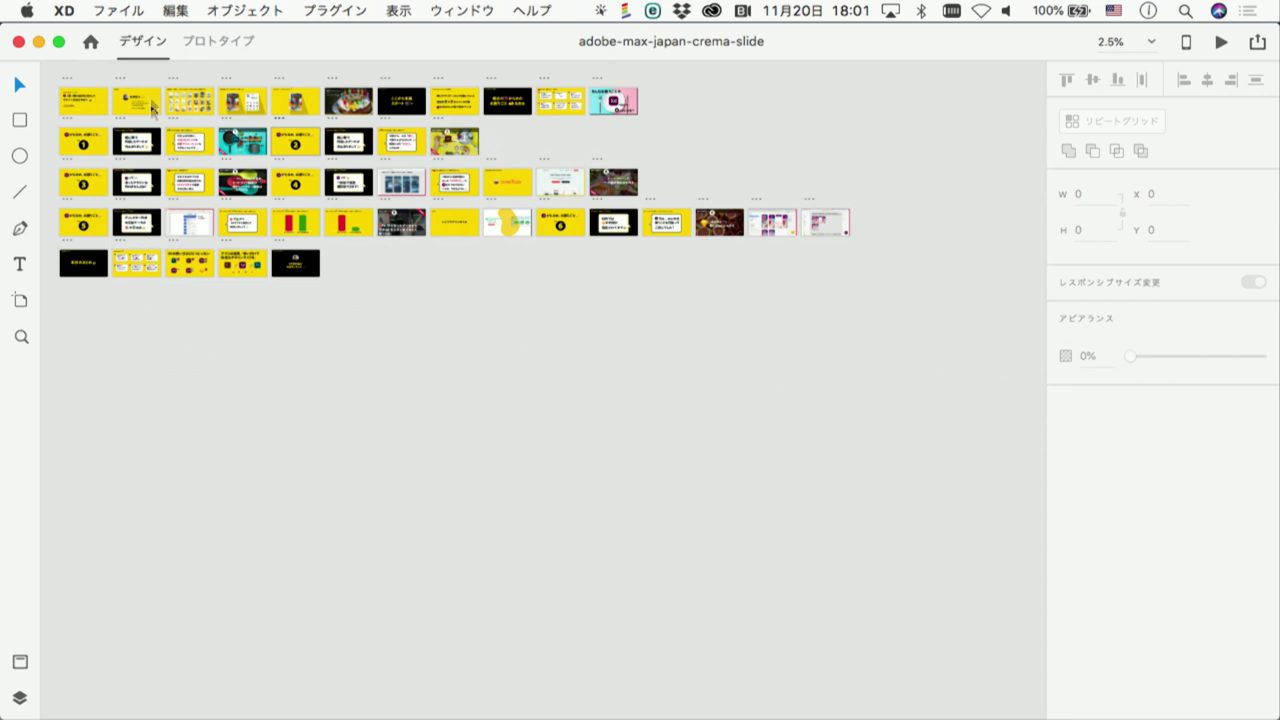
# Open Ai-sample.ai in XD through File > Open
pyautogui.click(132, 14)
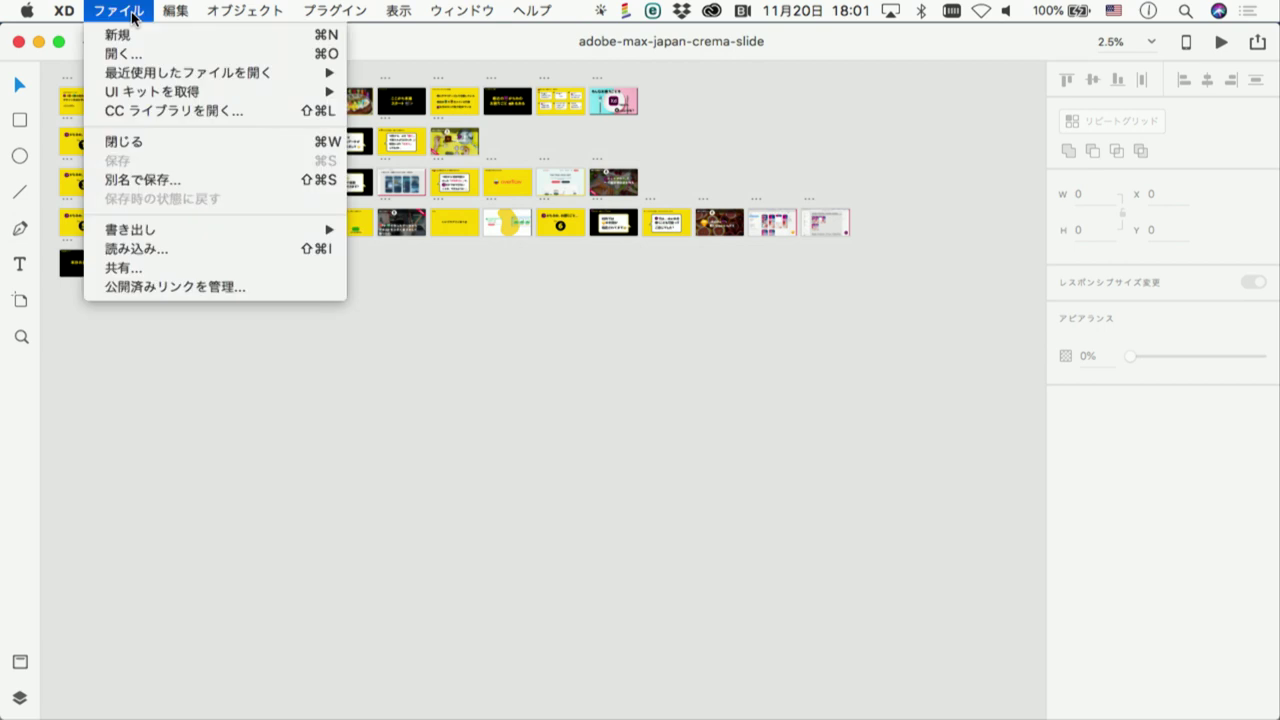
pyautogui.click(133, 54)
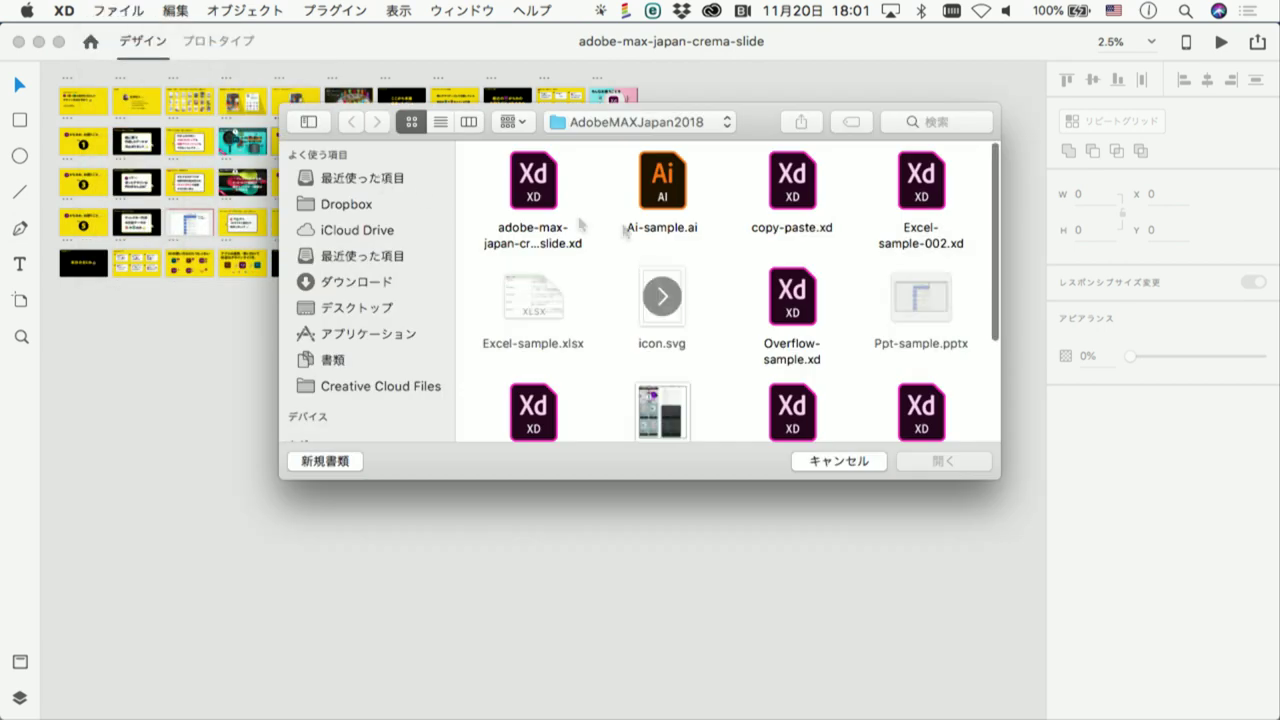
pyautogui.click(666, 188)
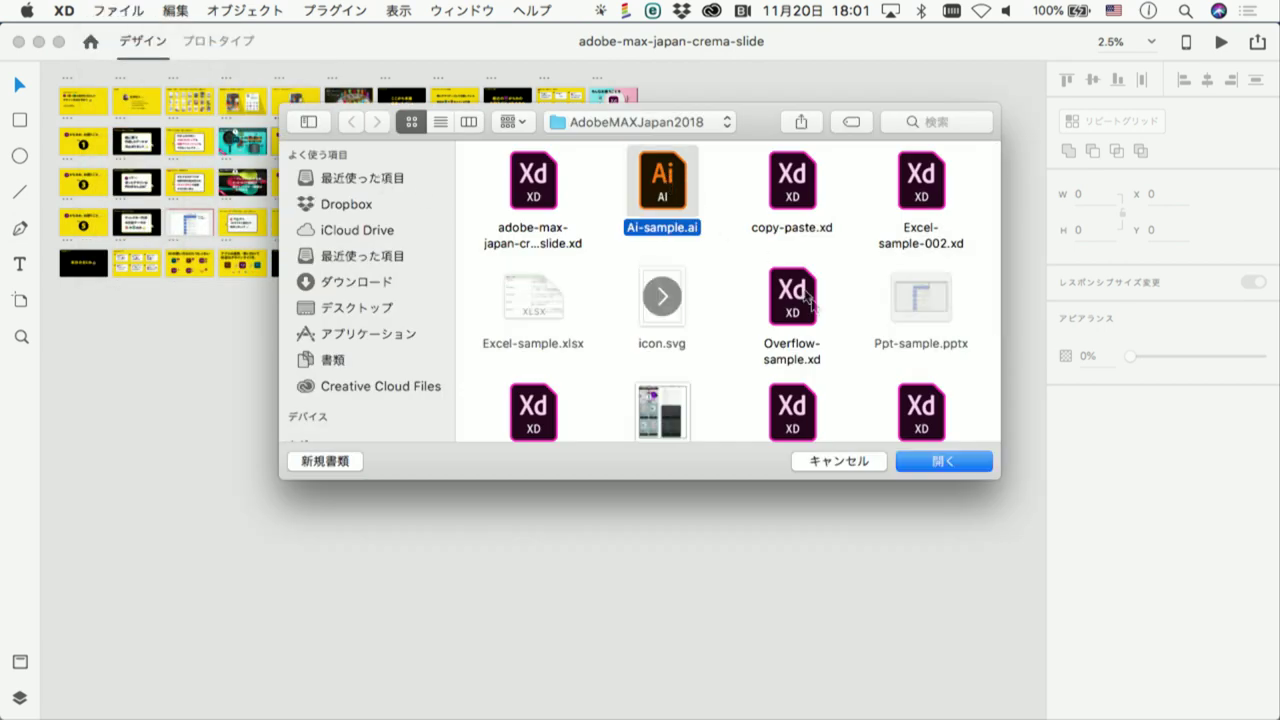
pyautogui.click(911, 468)
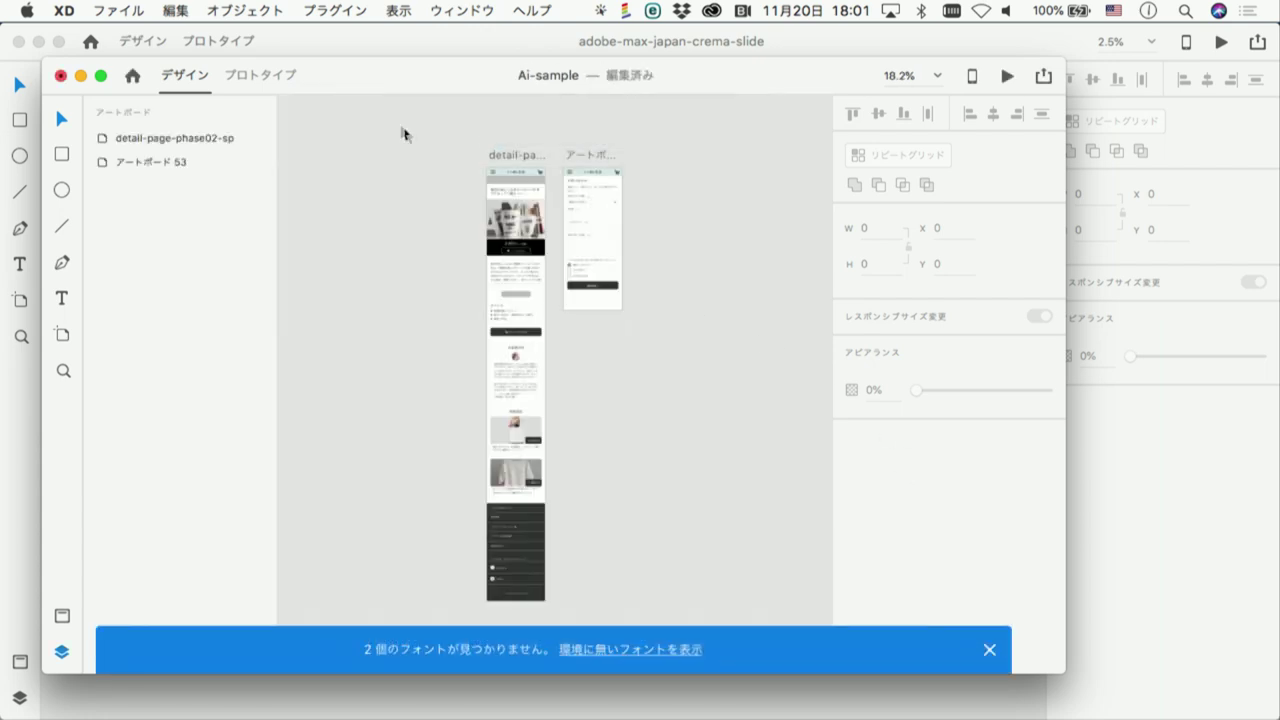
# Maximize the Ai-sample window and zoom in on the こいぬの生活 header and mug-set title
pyautogui.moveTo(330, 75); pyautogui.dragTo(288, 40)
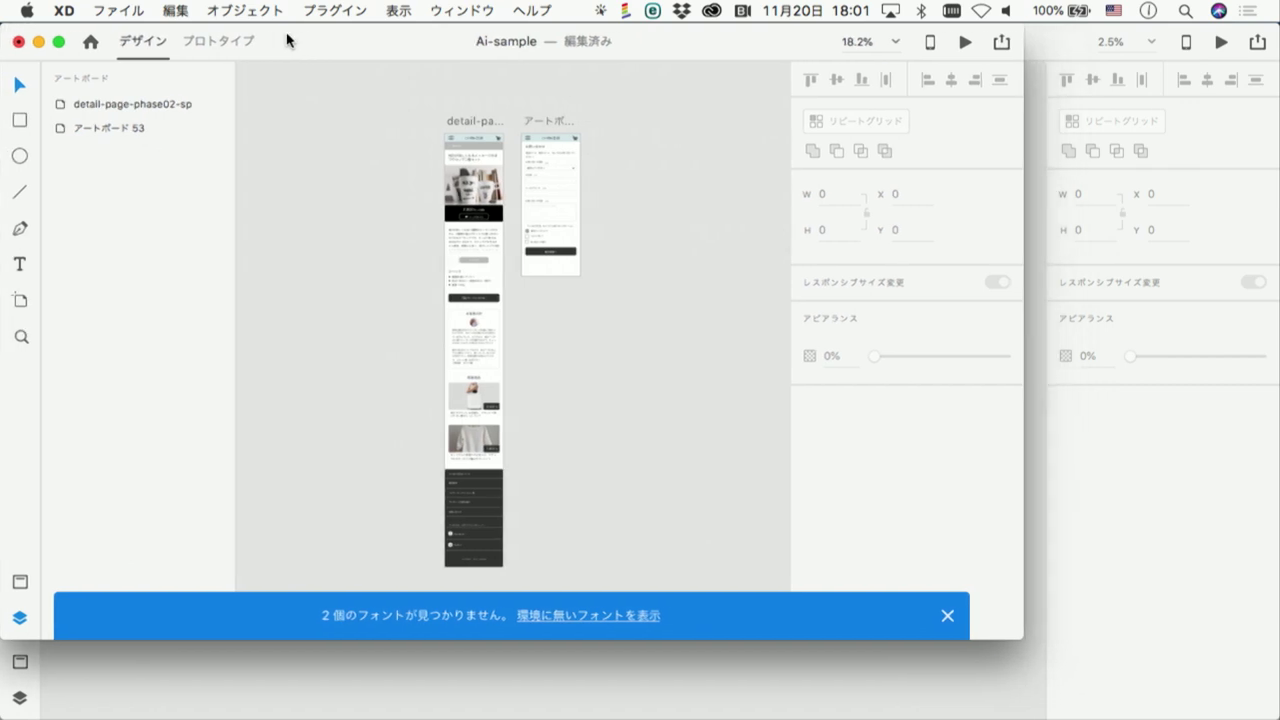
pyautogui.moveTo(1016, 638); pyautogui.dragTo(1272, 716)
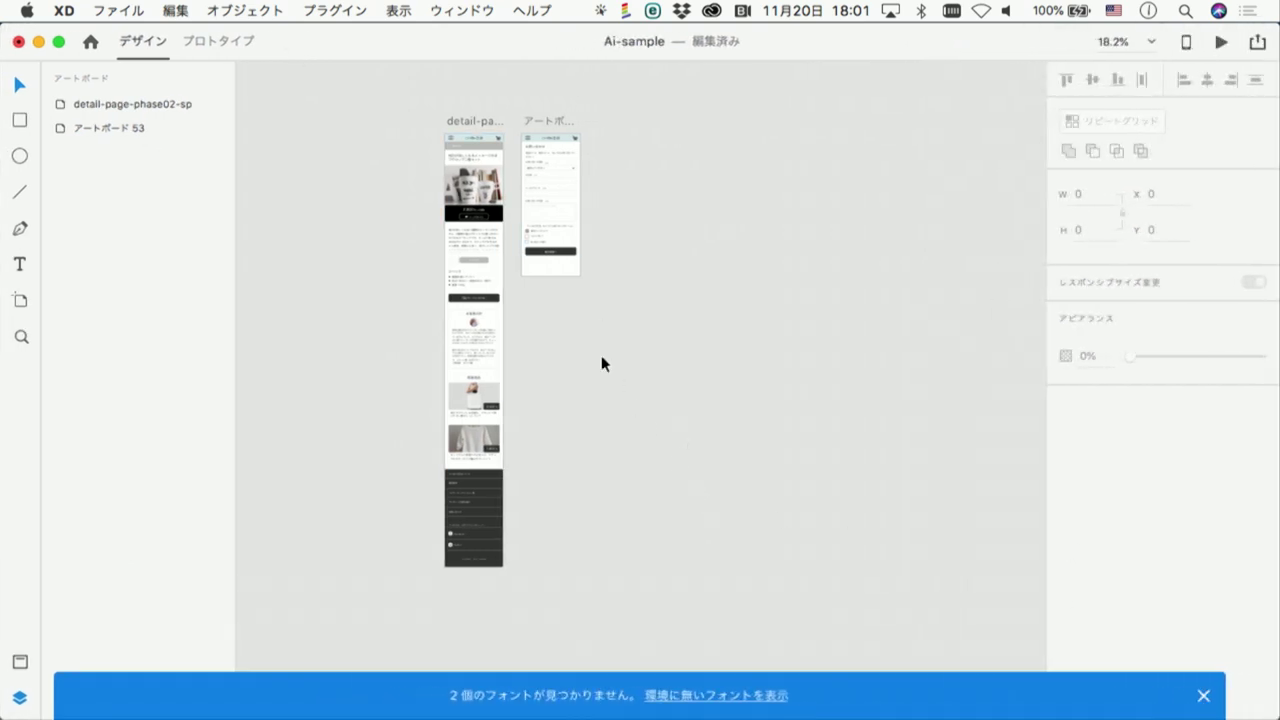
pyautogui.press('super+equal')
pyautogui.click(472, 163)
pyautogui.click(466, 150)
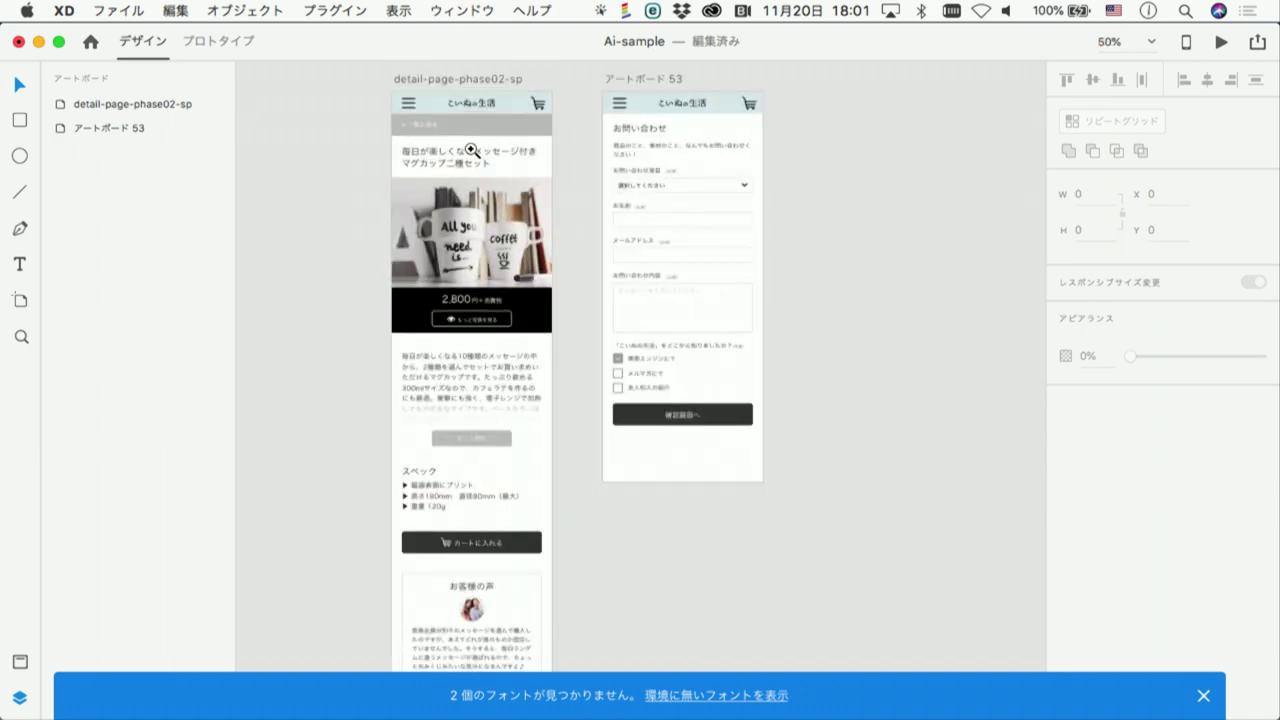
pyautogui.click(458, 134)
pyautogui.click(458, 134)
pyautogui.click(438, 121)
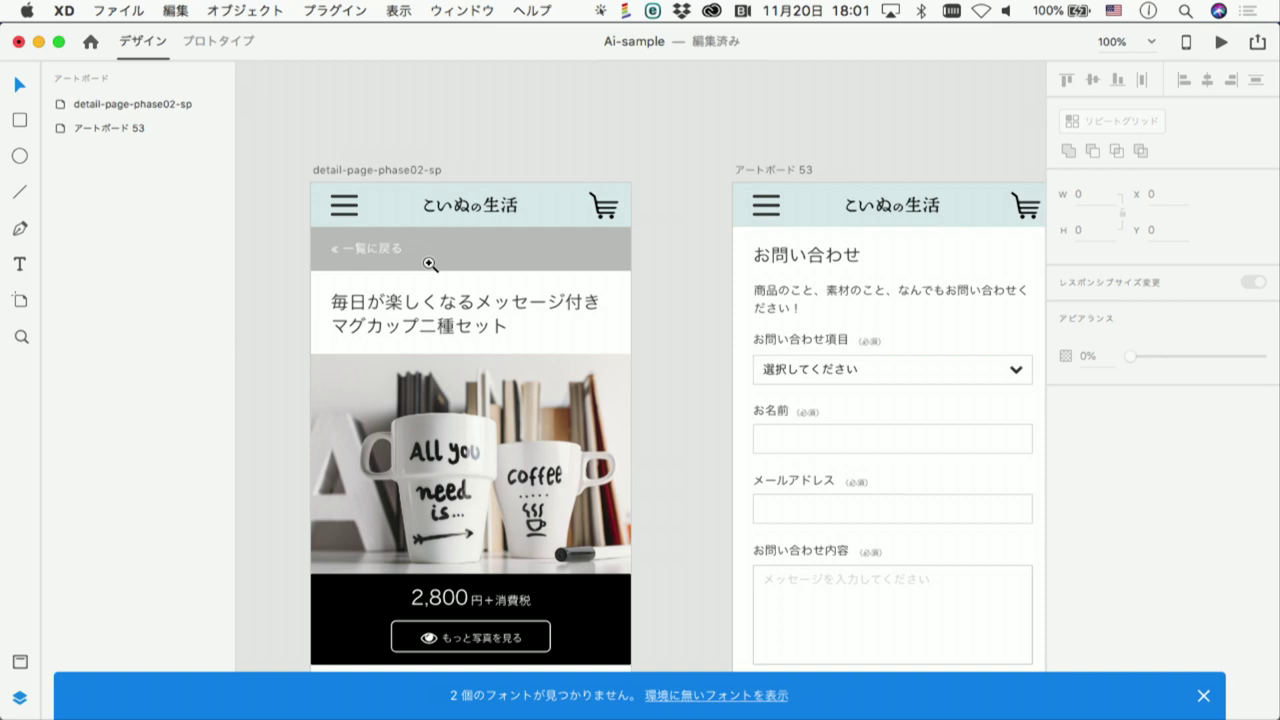
pyautogui.click(429, 262)
pyautogui.moveTo(418, 264); pyautogui.dragTo(518, 270)
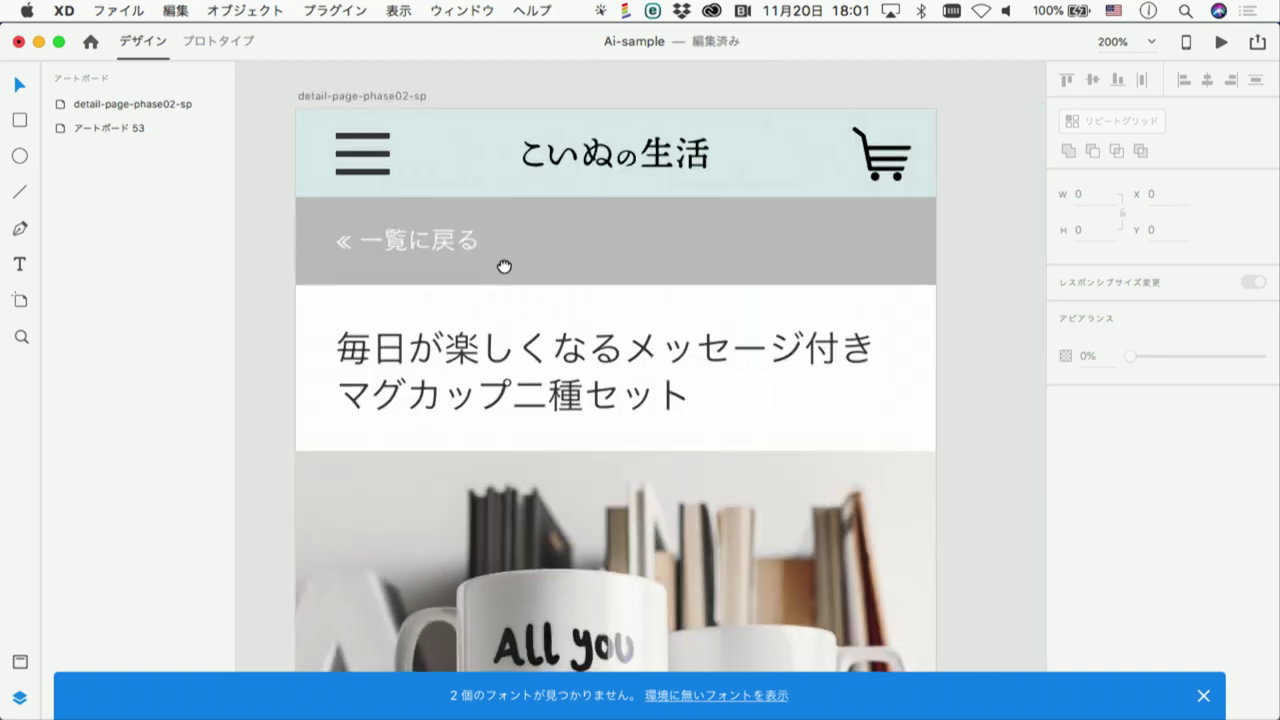
pyautogui.click(574, 350)
pyautogui.doubleClick(572, 356)
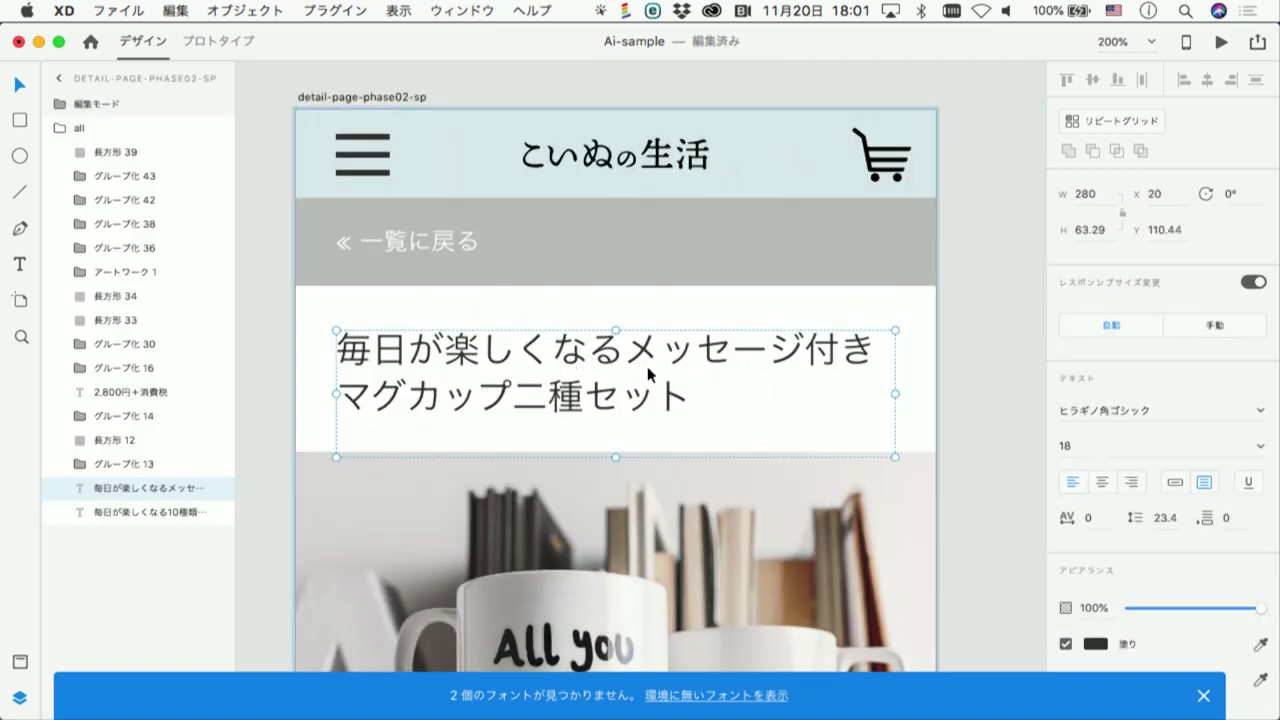
pyautogui.moveTo(894, 394)
pyautogui.mouseDown()
pyautogui.moveTo(722, 394)
pyautogui.moveTo(881, 394)
pyautogui.mouseUp()
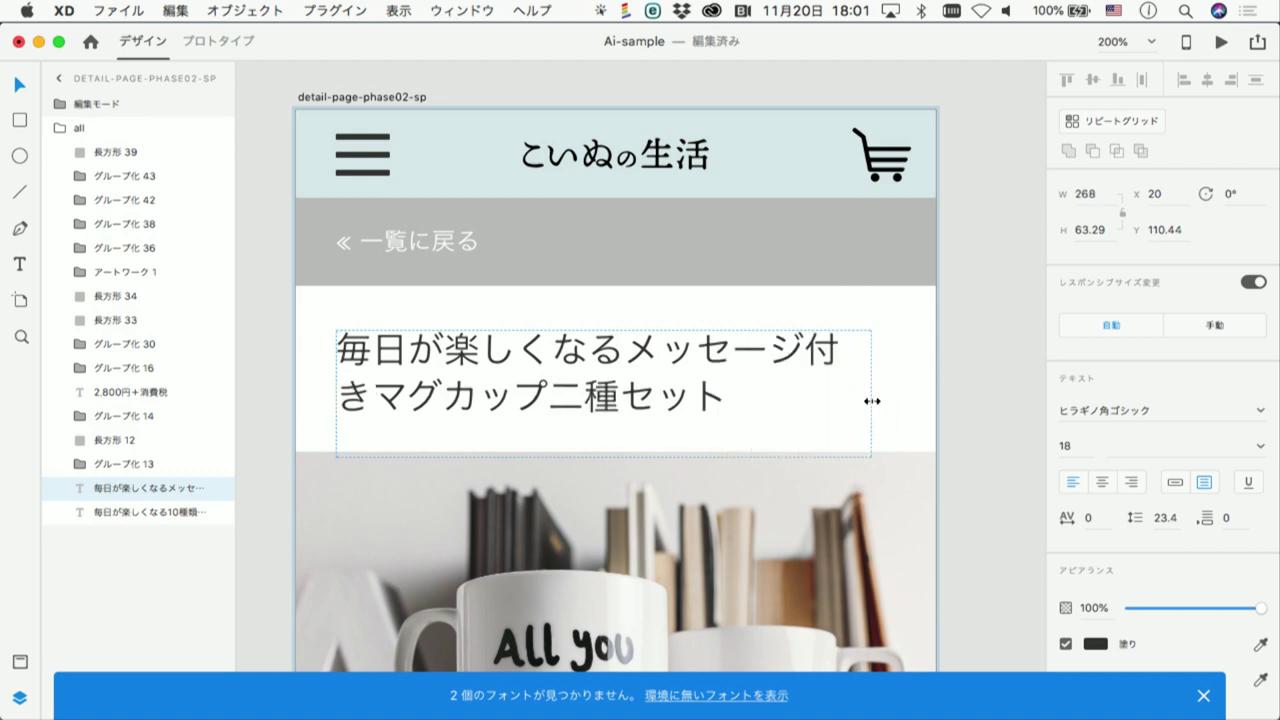
pyautogui.scroll(-10, 825, 522)
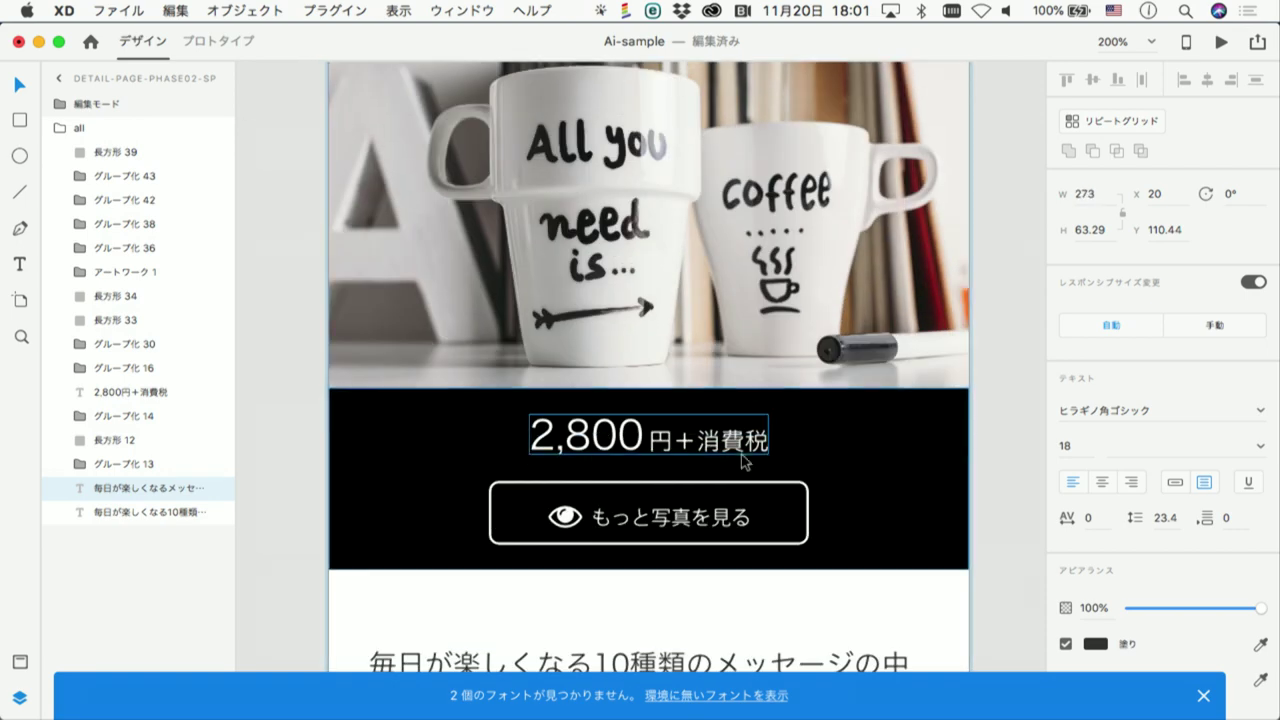
pyautogui.click(660, 455)
pyautogui.moveTo(660, 455); pyautogui.dragTo(652, 470)
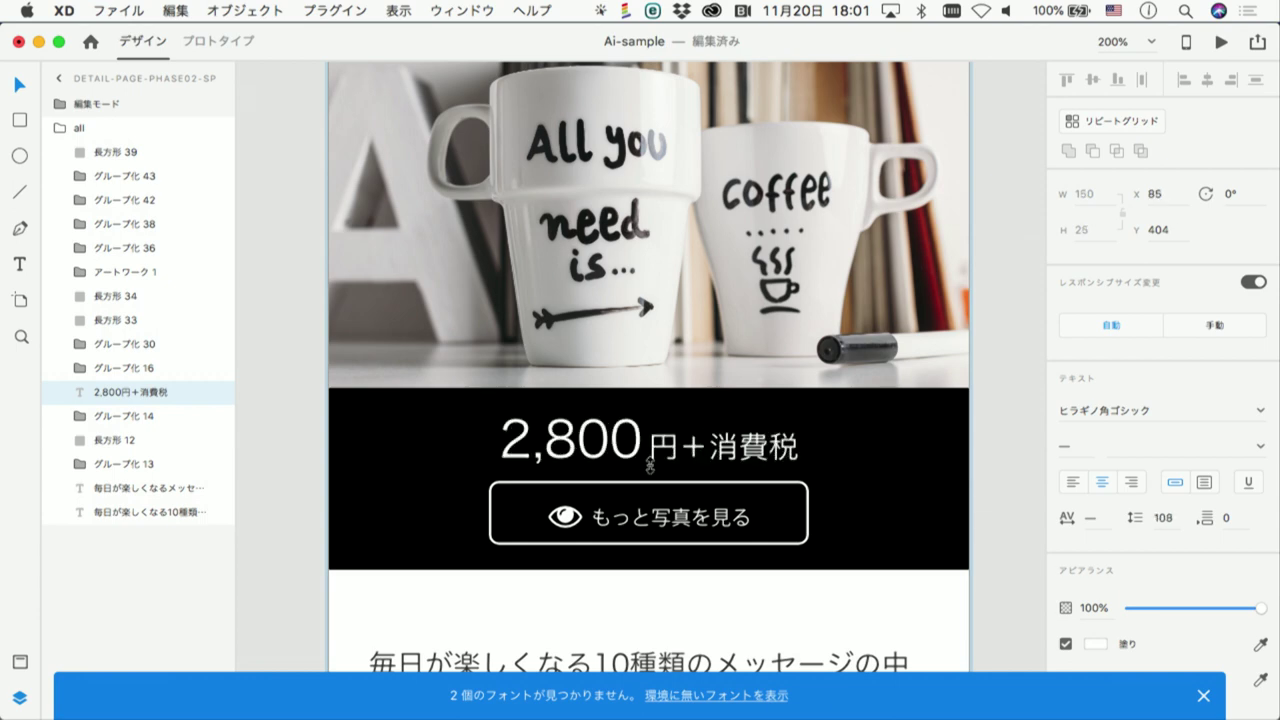
pyautogui.press('super+z')
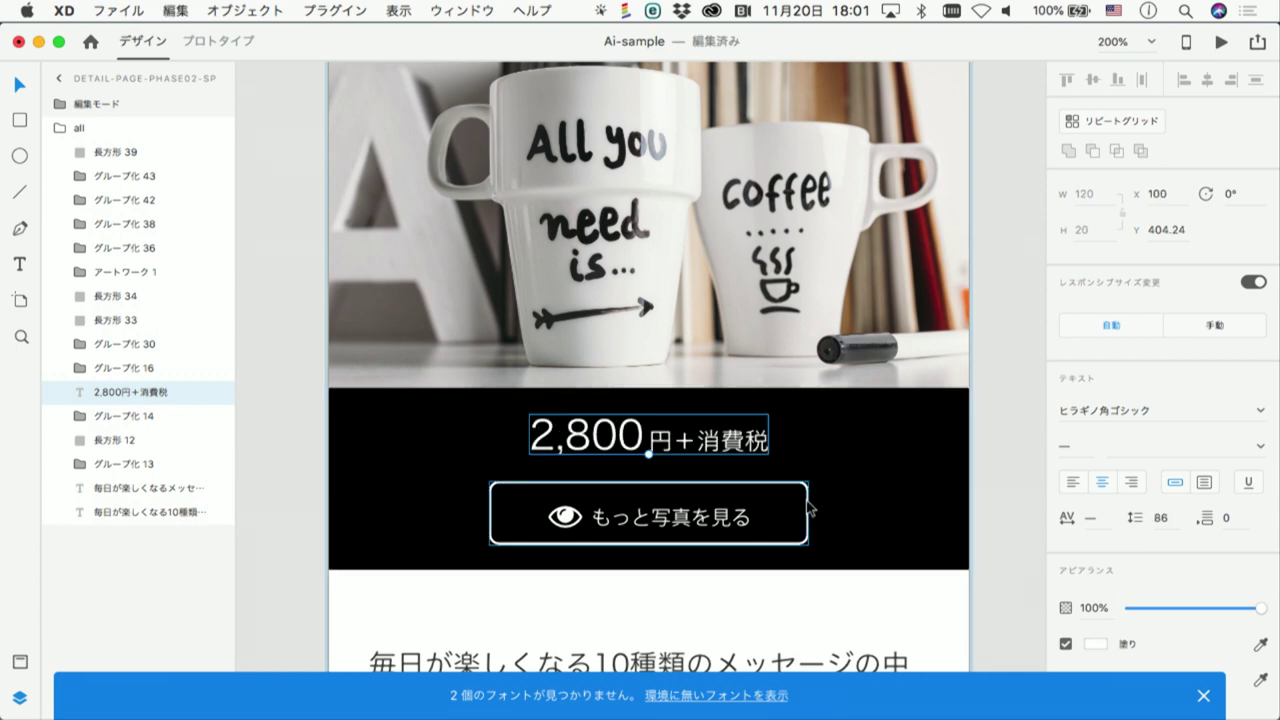
pyautogui.scroll(5, 808, 510)
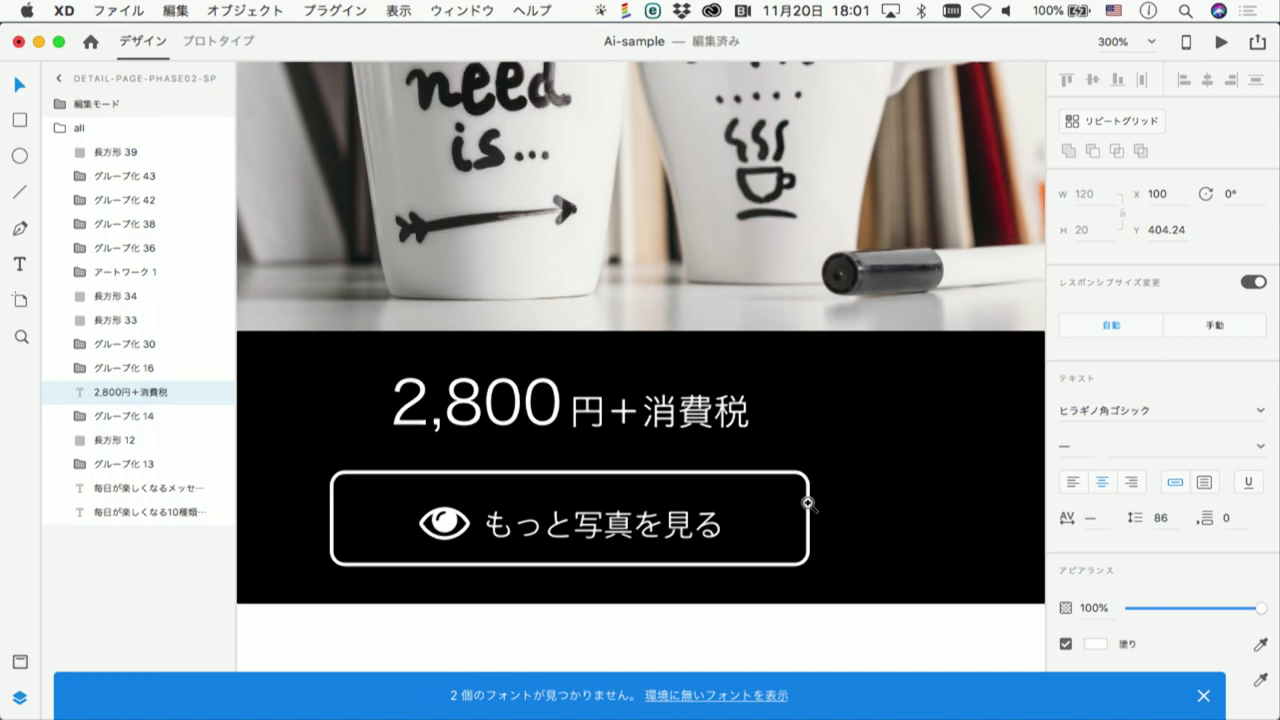
pyautogui.click(810, 510)
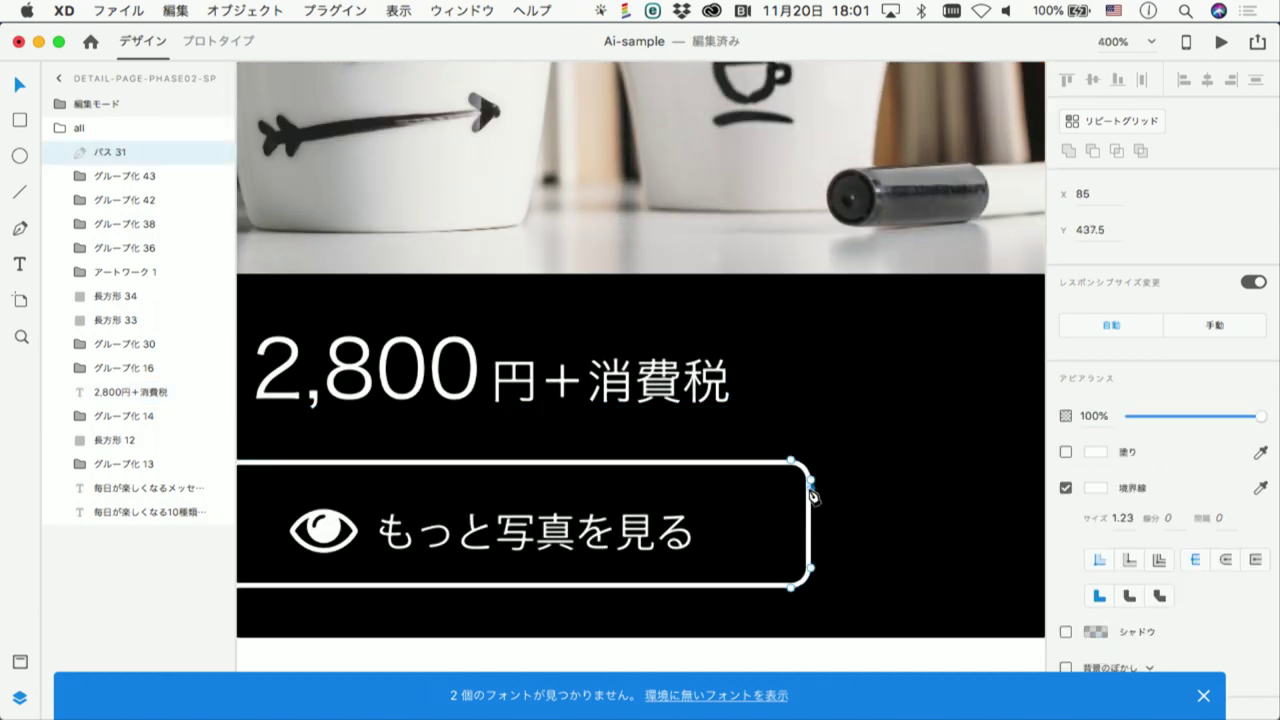
pyautogui.doubleClick(811, 494)
pyautogui.press('Escape')
pyautogui.moveTo(792, 485); pyautogui.dragTo(772, 511)
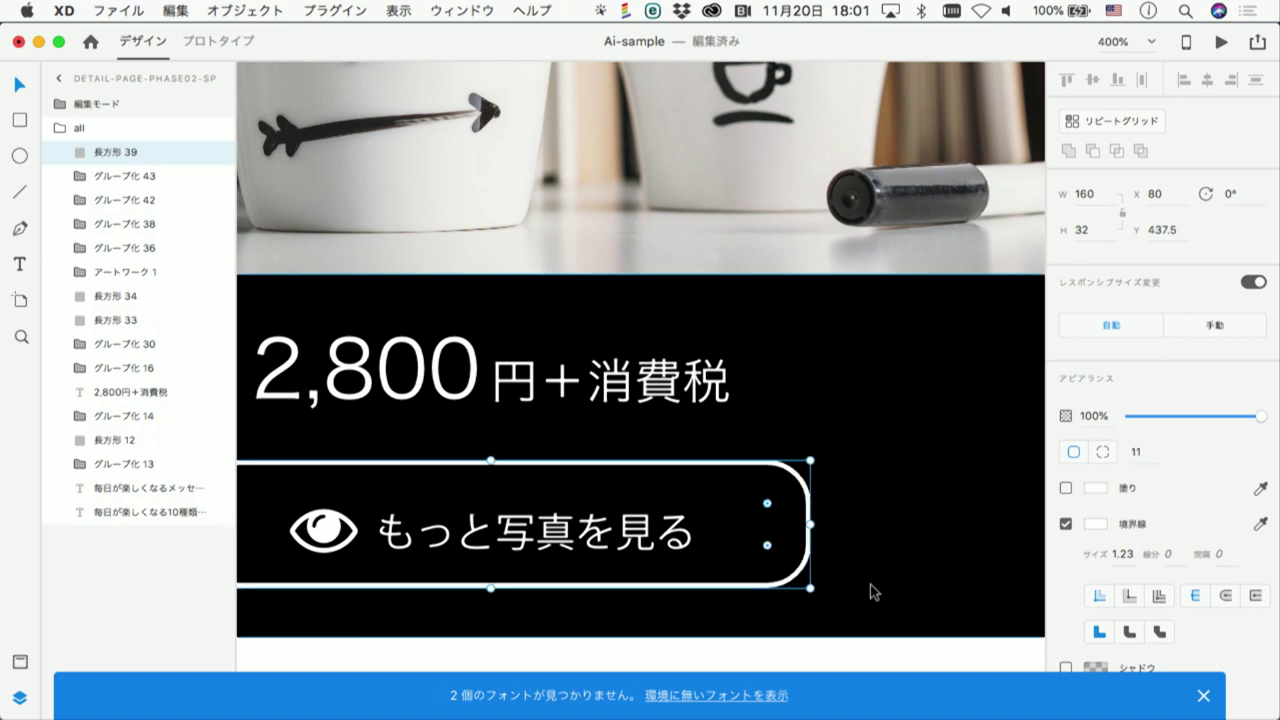
pyautogui.scroll(-5, 870, 591)
pyautogui.scroll(-5, 870, 591)
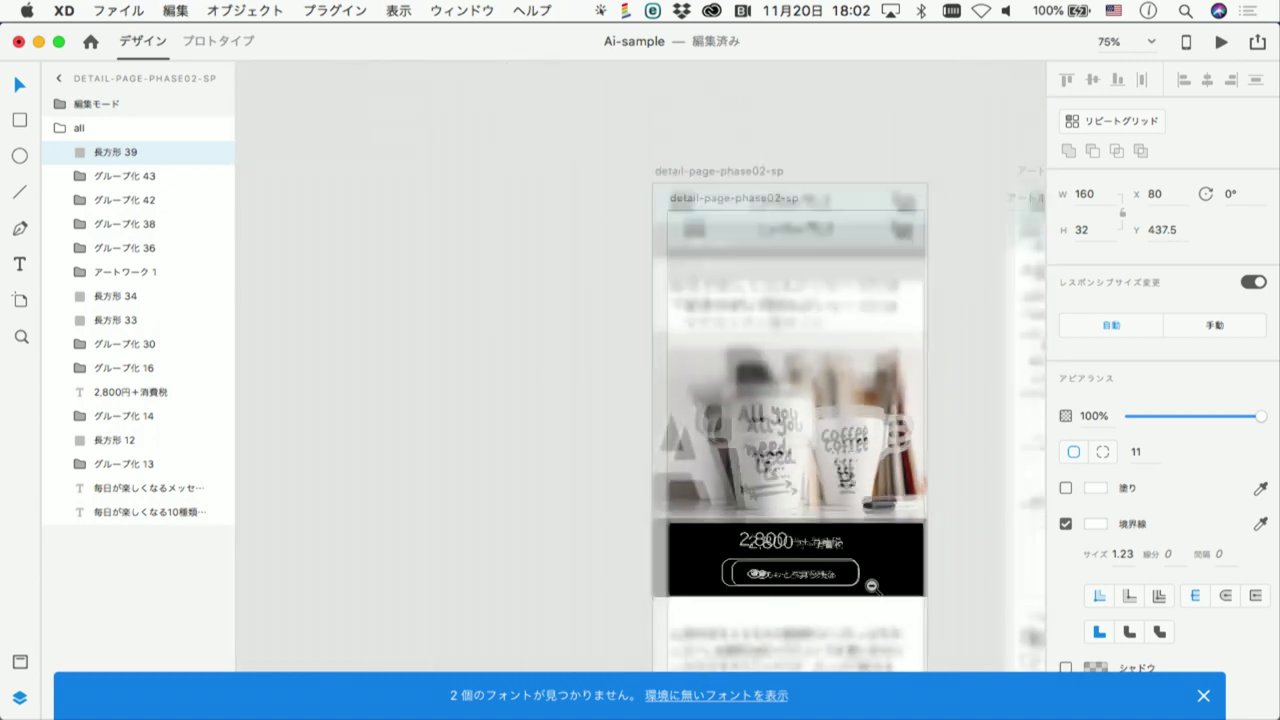
pyautogui.scroll(-3, 870, 591)
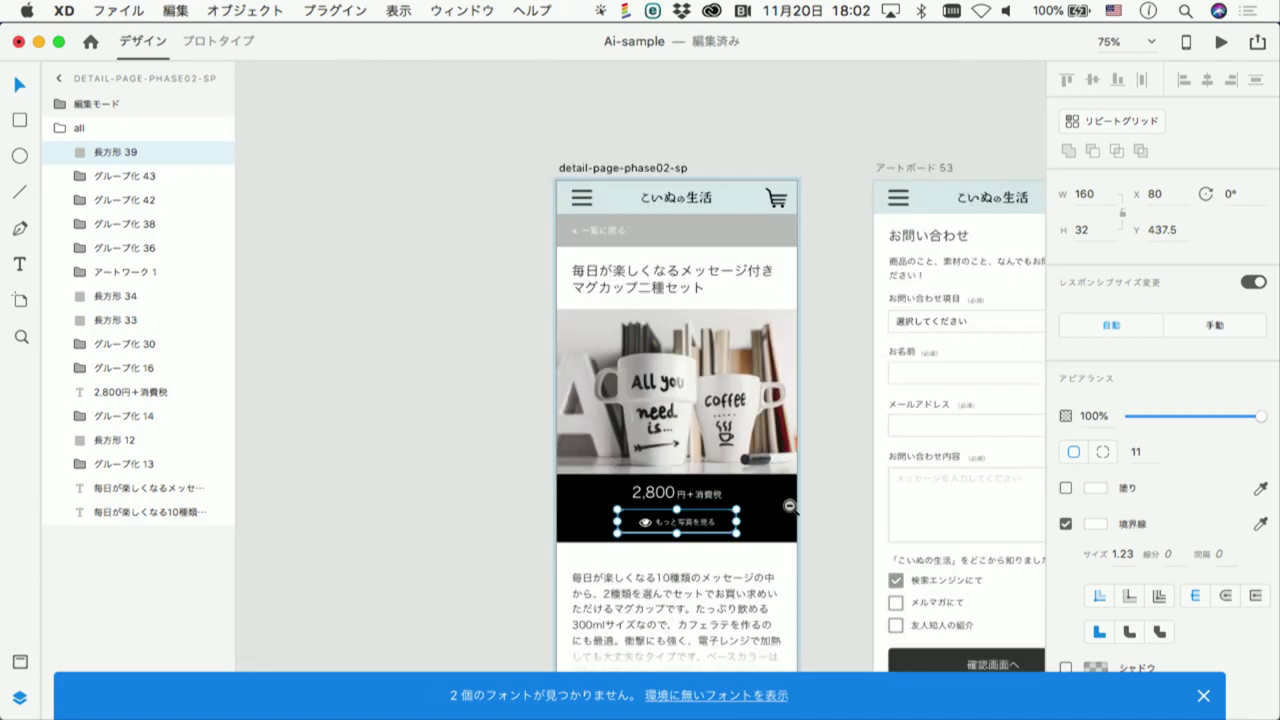
pyautogui.moveTo(764, 486); pyautogui.dragTo(526, 343)
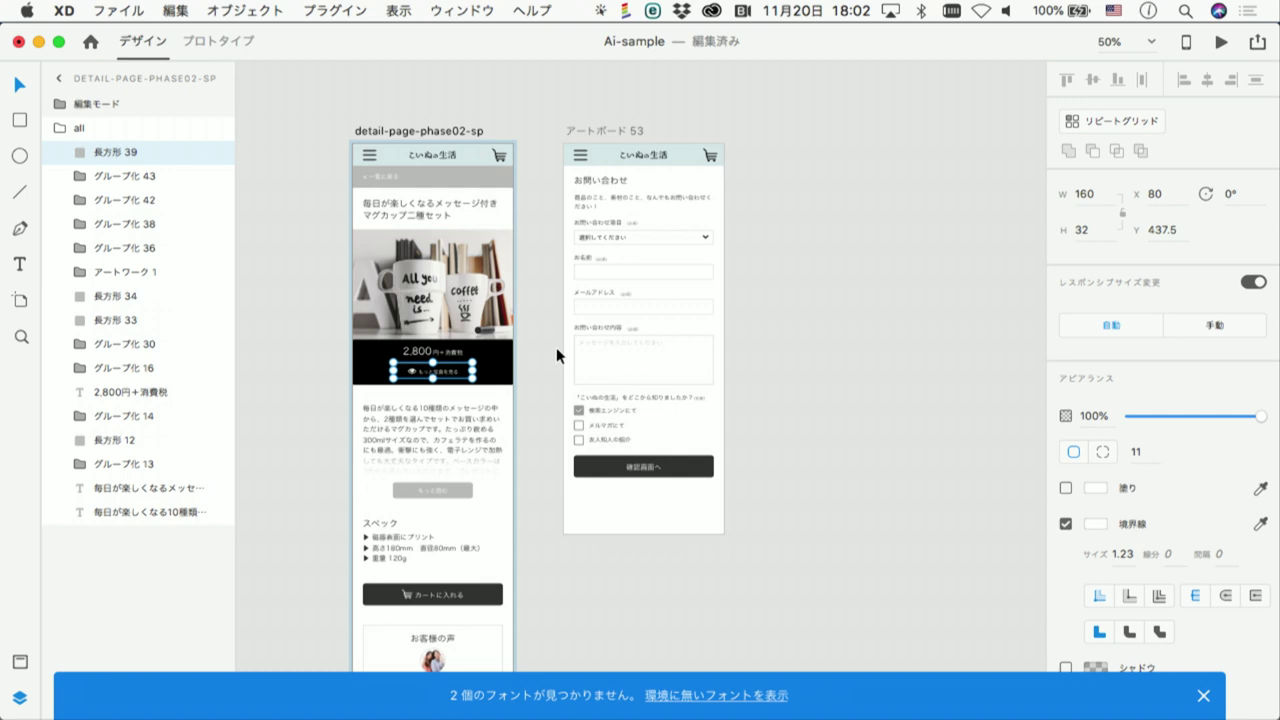
pyautogui.click(821, 271)
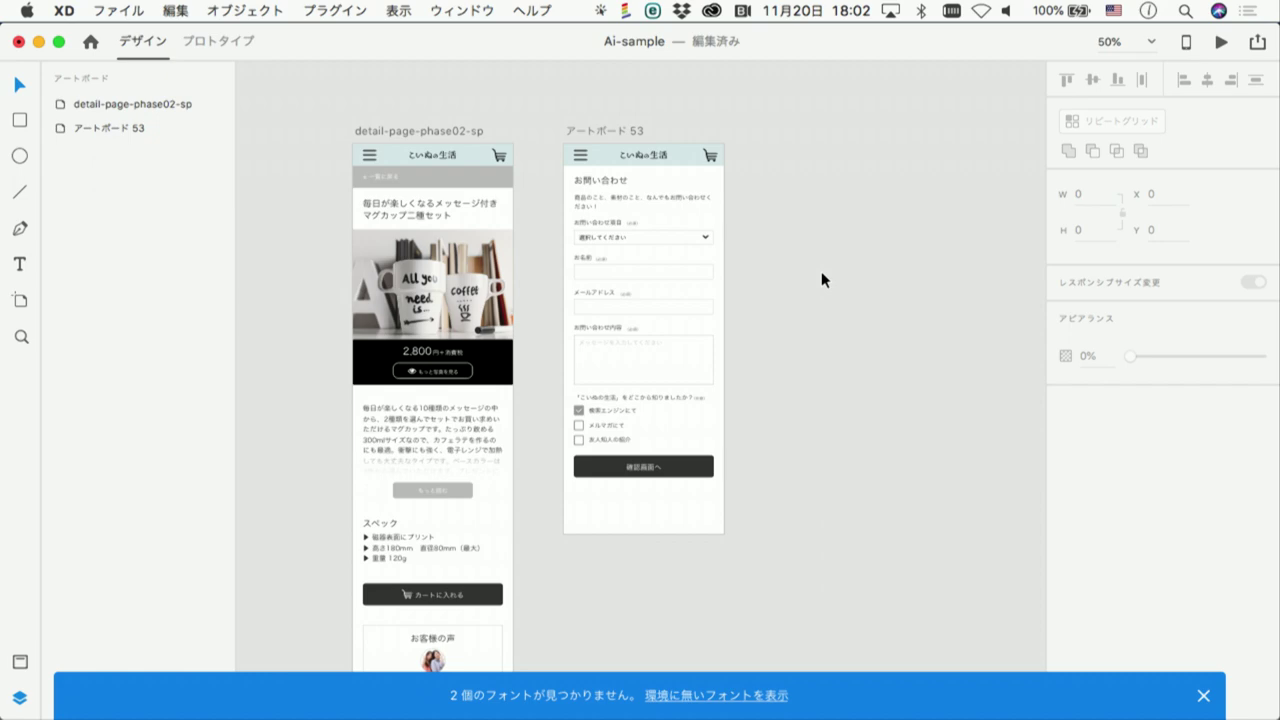
pyautogui.press('super+Tab')
pyautogui.press('super+shift+Tab')
pyautogui.press('super+shift+Tab')
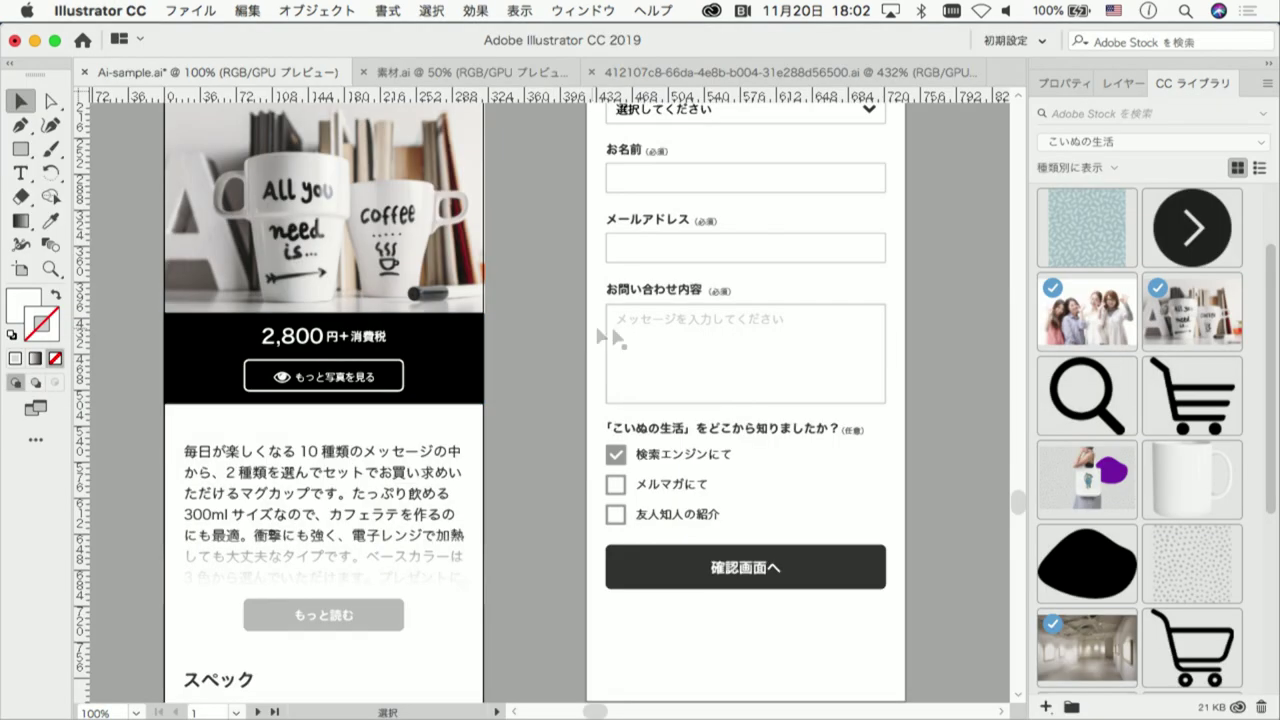
pyautogui.click(405, 382)
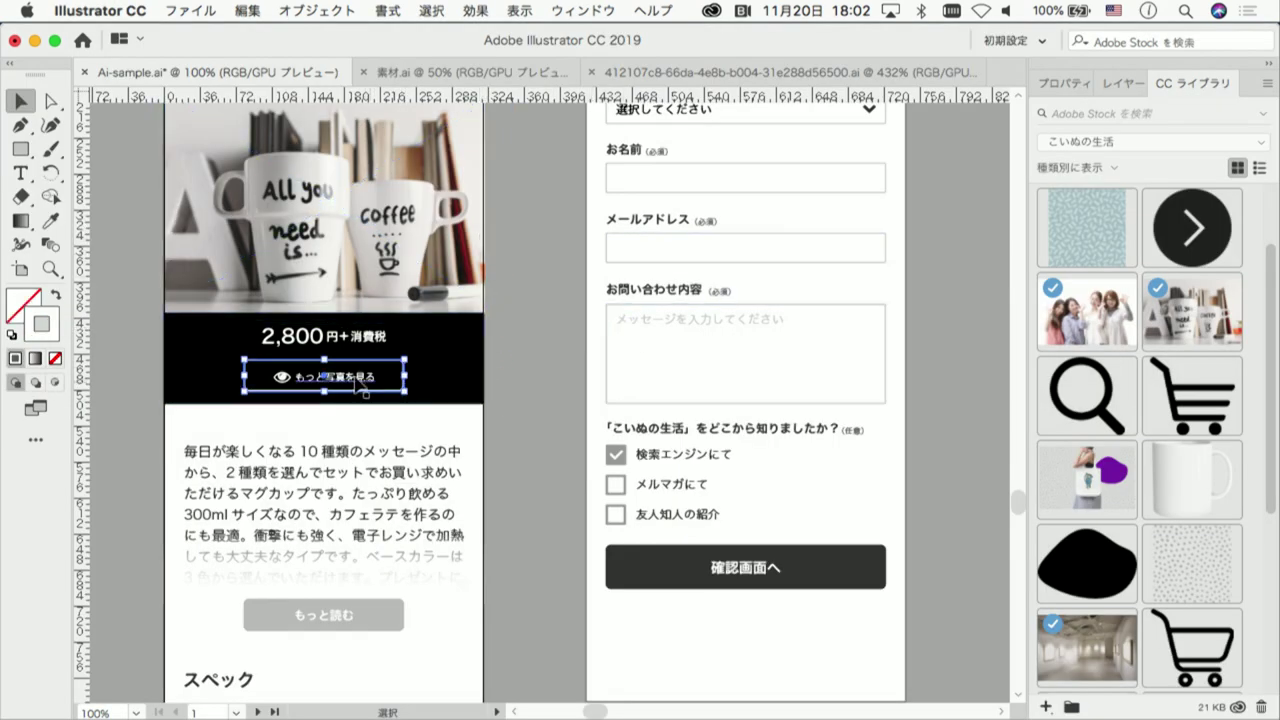
pyautogui.click(362, 388)
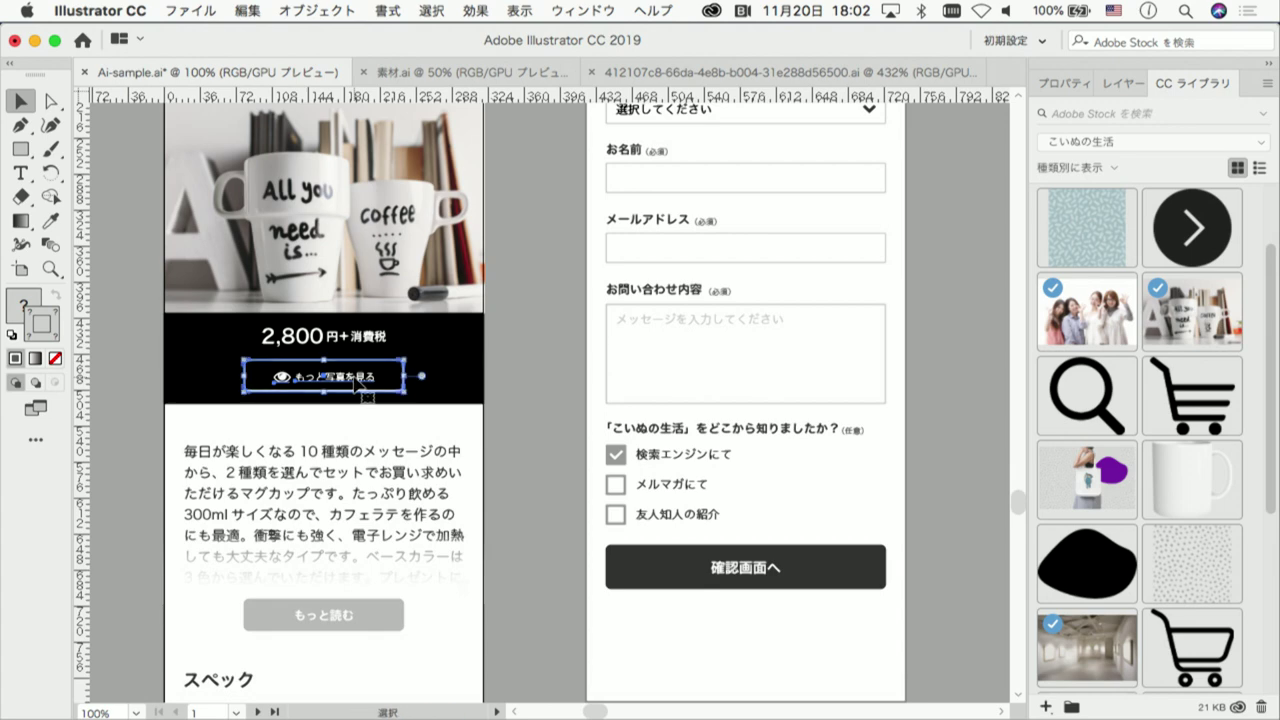
pyautogui.press('super+Tab')
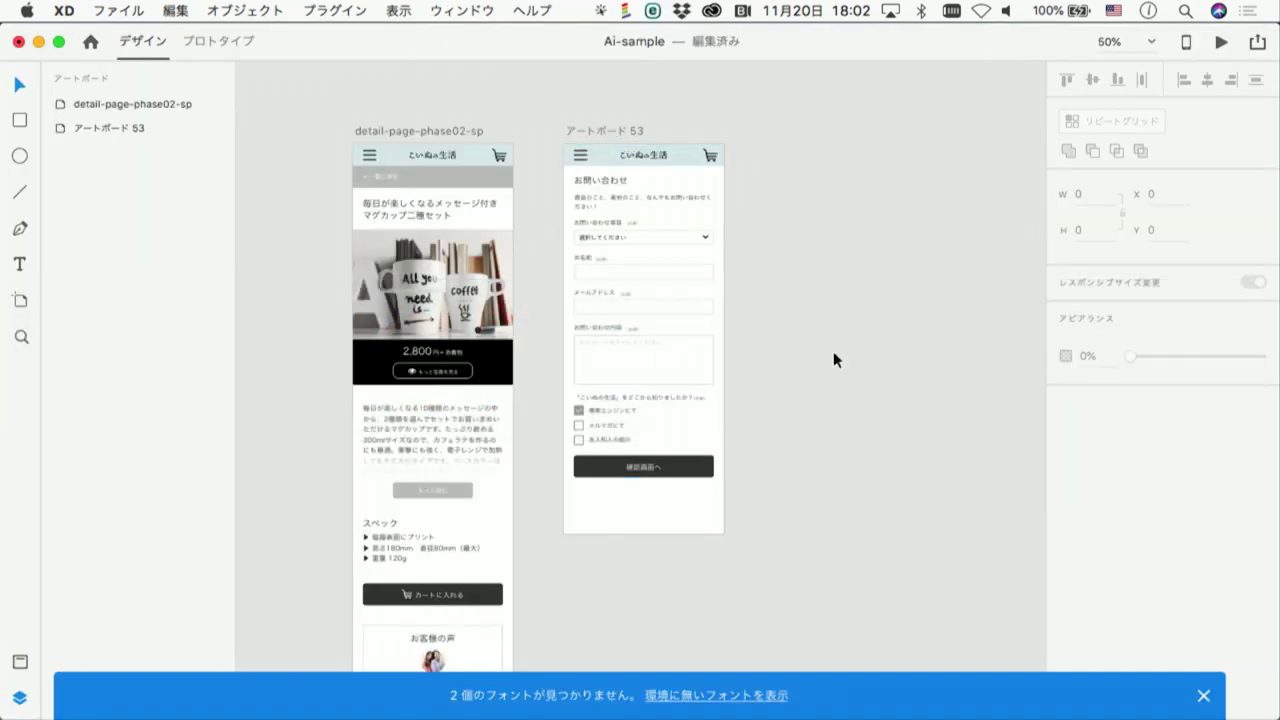
pyautogui.press('super+v')
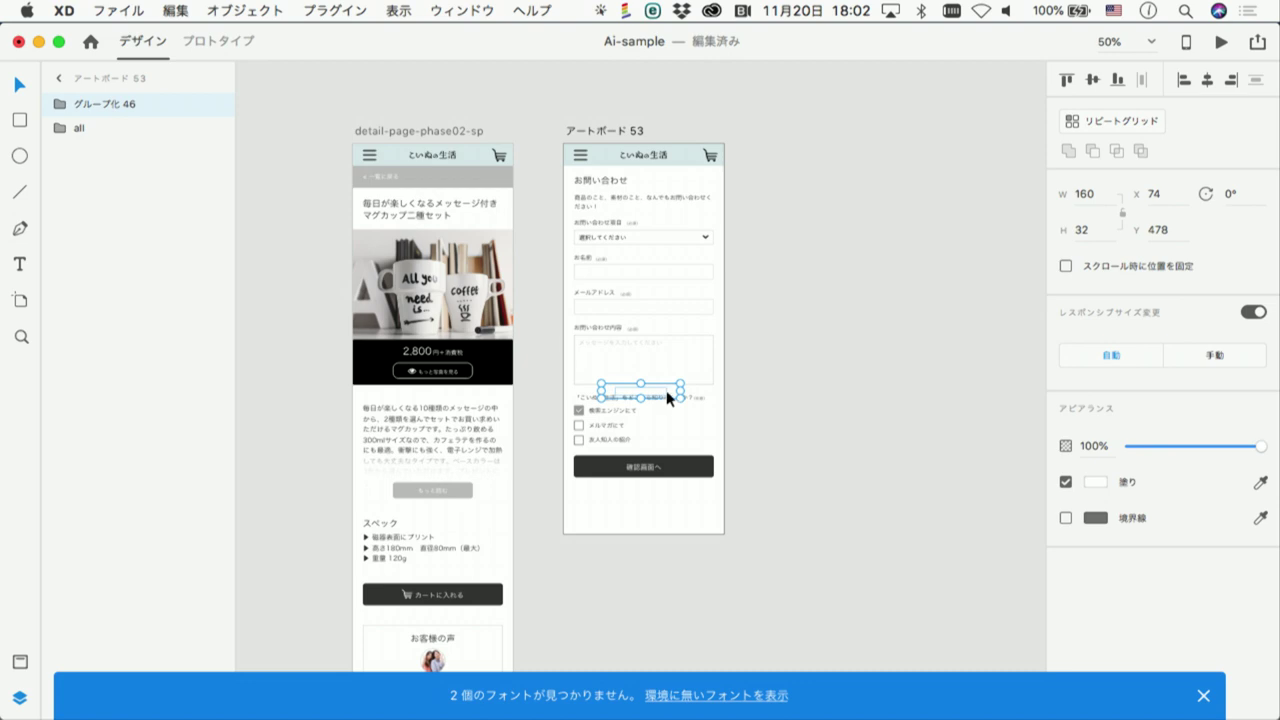
pyautogui.press('super+z')
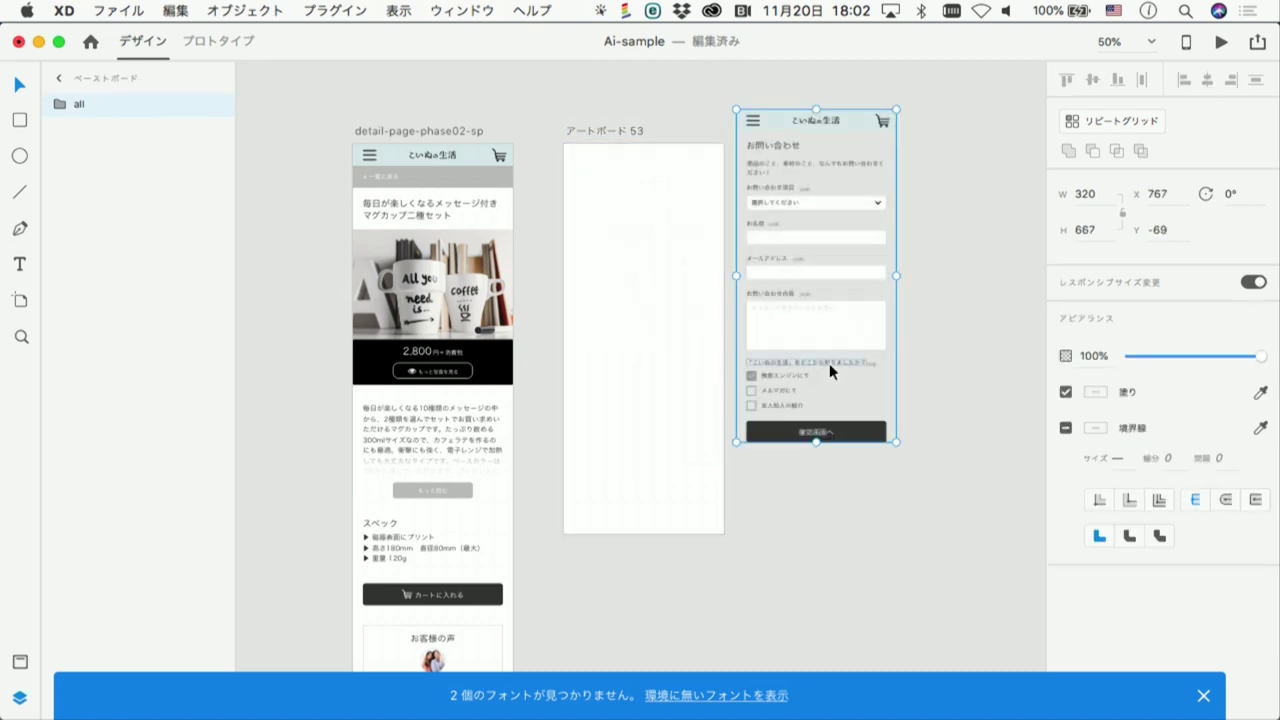
pyautogui.press('super+Tab')
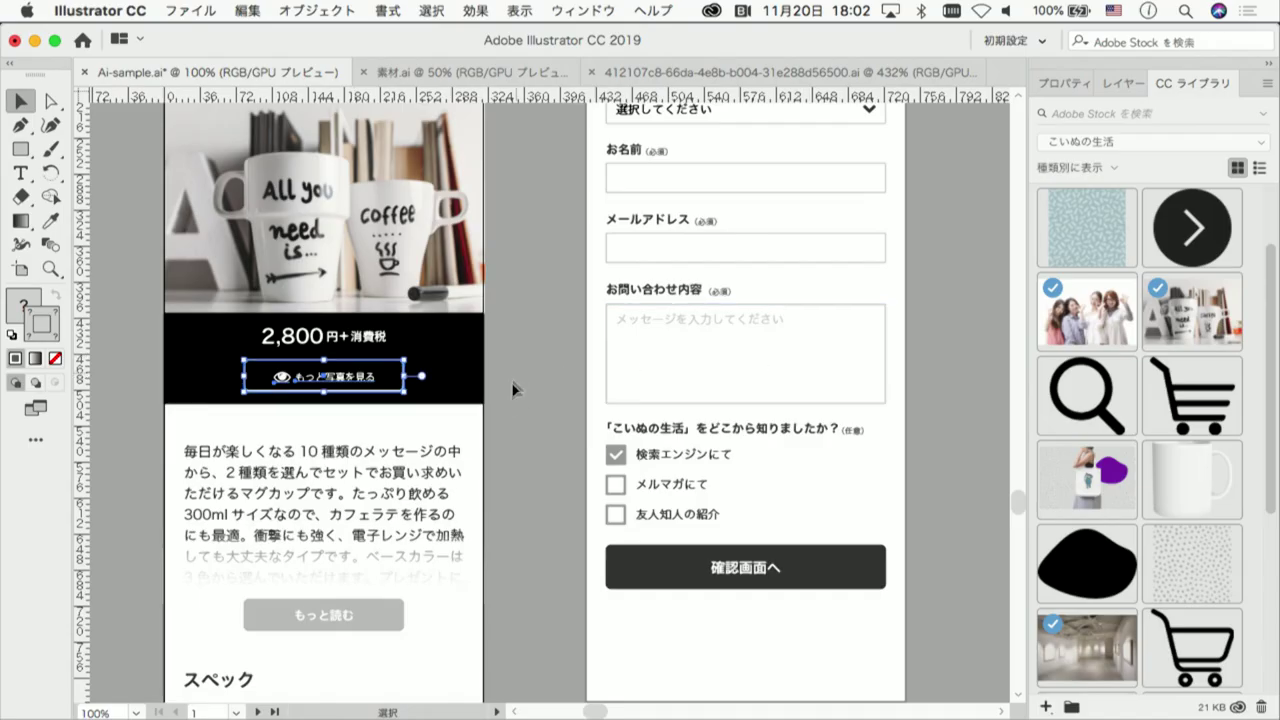
pyautogui.click(738, 585)
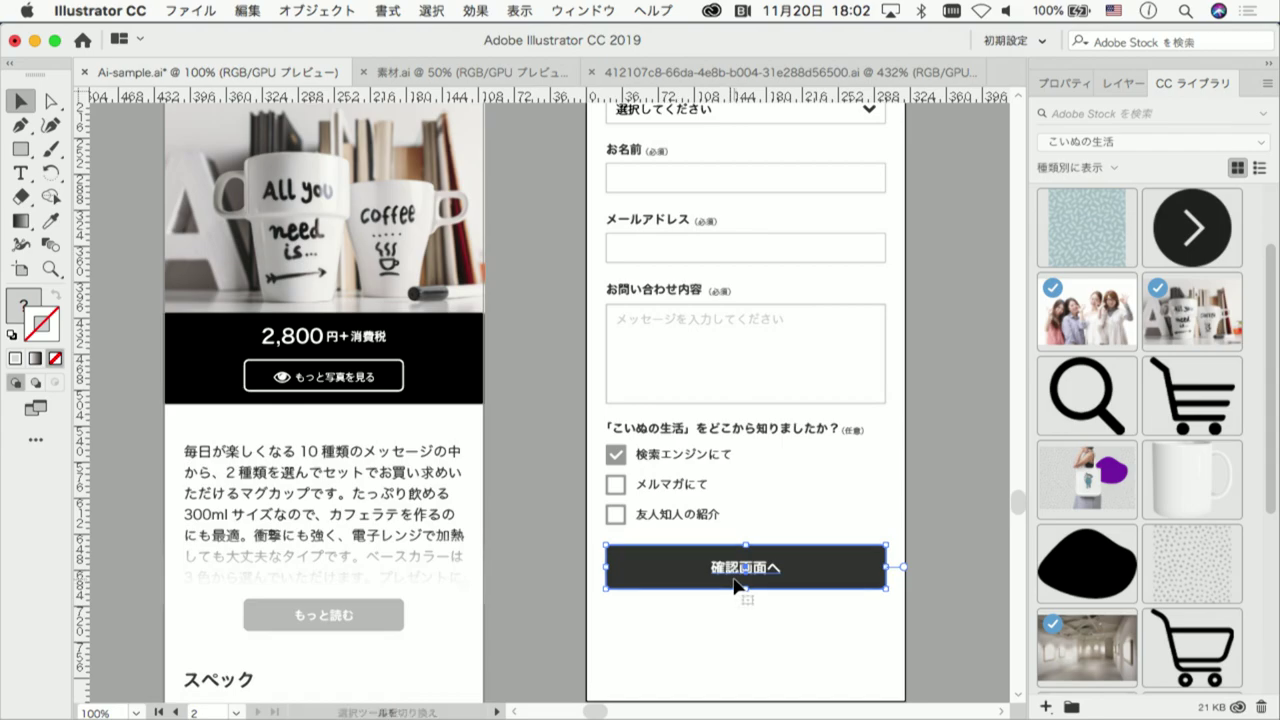
pyautogui.press('super+Tab')
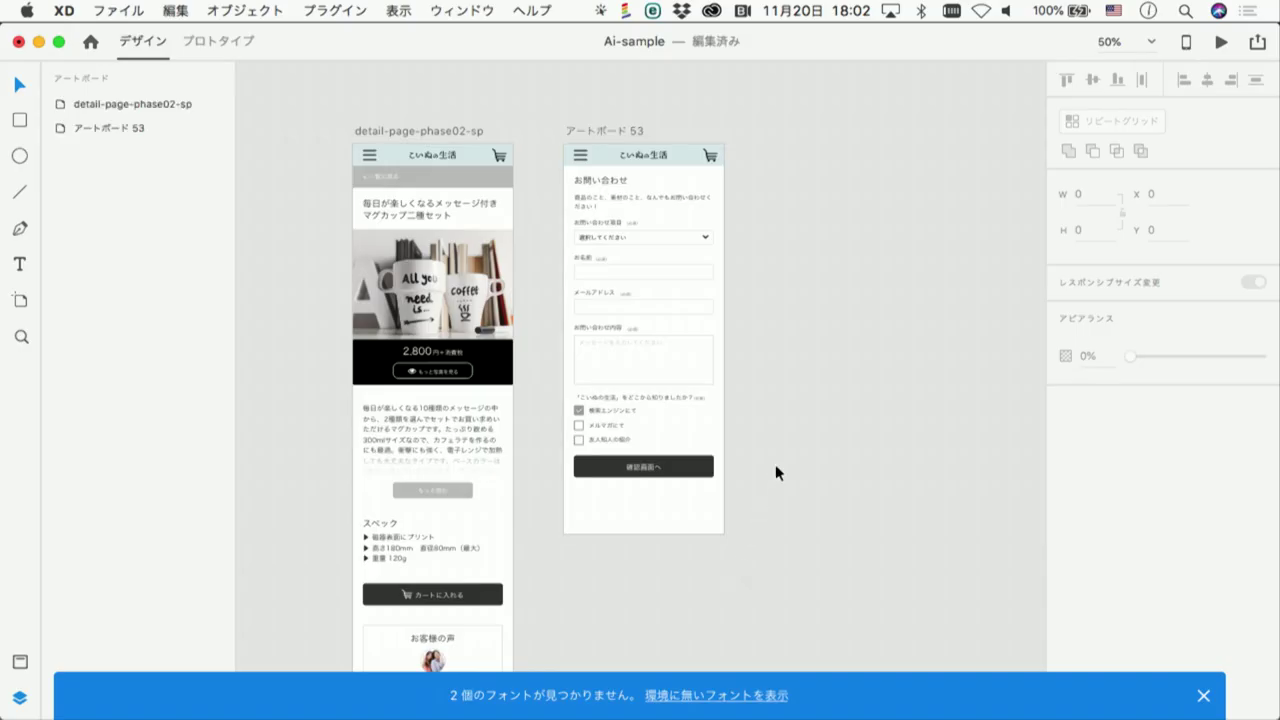
# Paste the 確認画面へ button onto the pasteboard and zoom in on it
pyautogui.hscroll(5, 775, 464)
pyautogui.press('super+v')
pyautogui.click(602, 399)
pyautogui.click(602, 399)
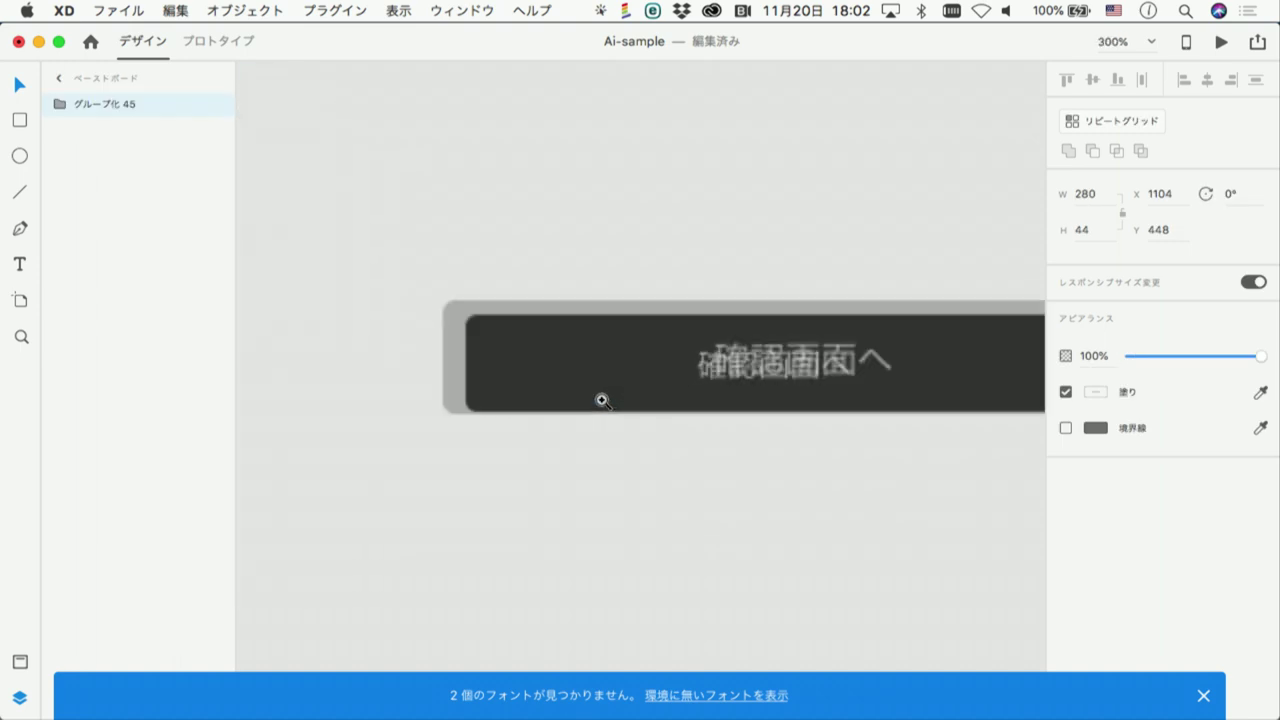
pyautogui.click(465, 247)
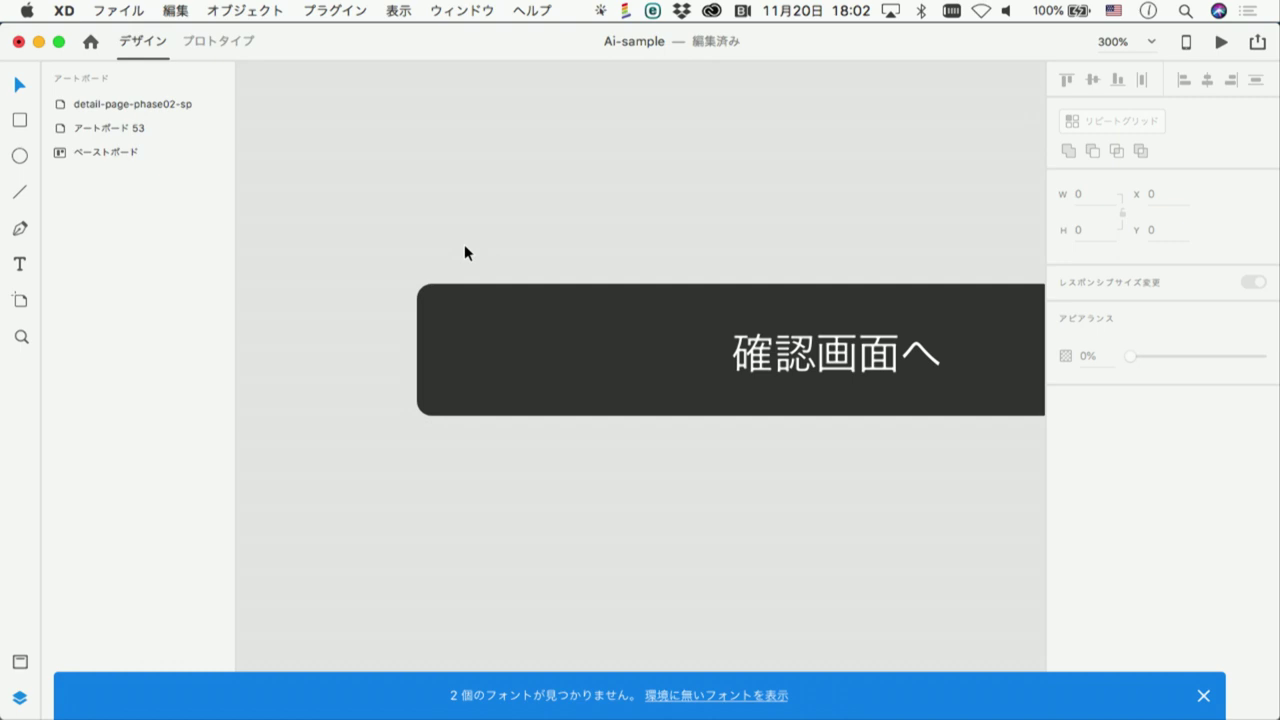
# Test-drag a corner anchor of the button's vector shape, then undo the change
pyautogui.doubleClick(458, 307)
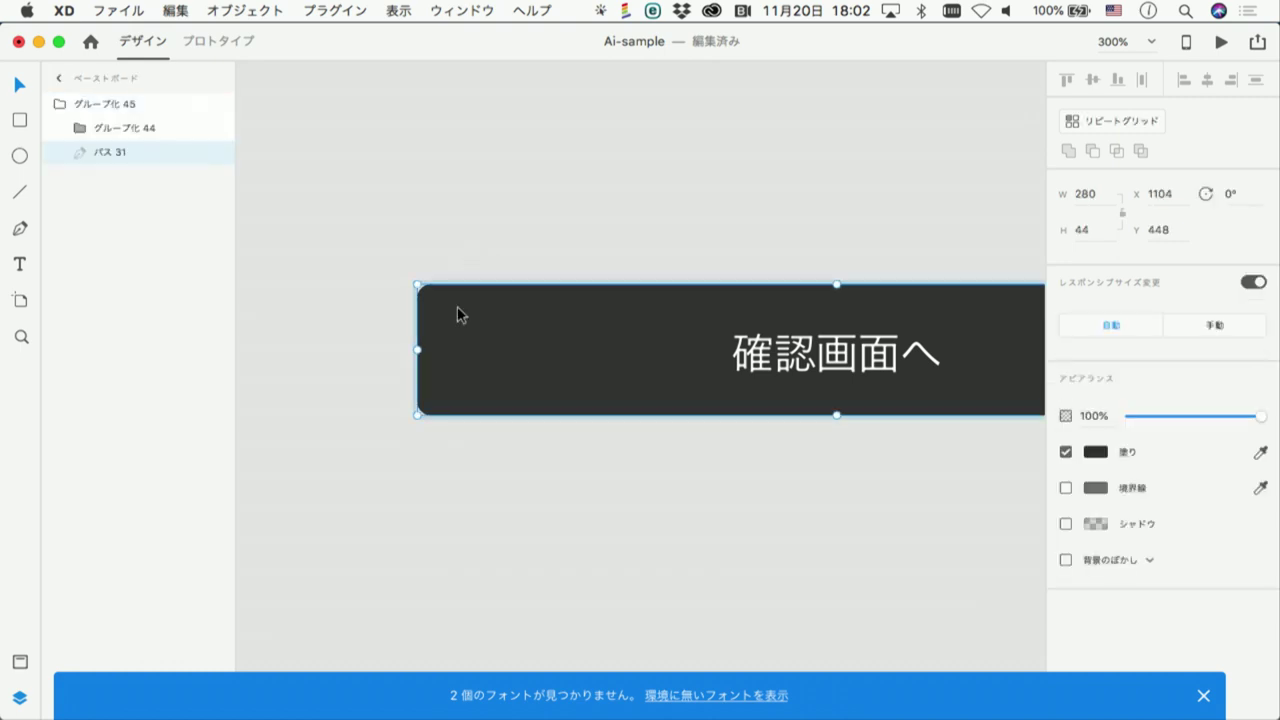
pyautogui.doubleClick(457, 307)
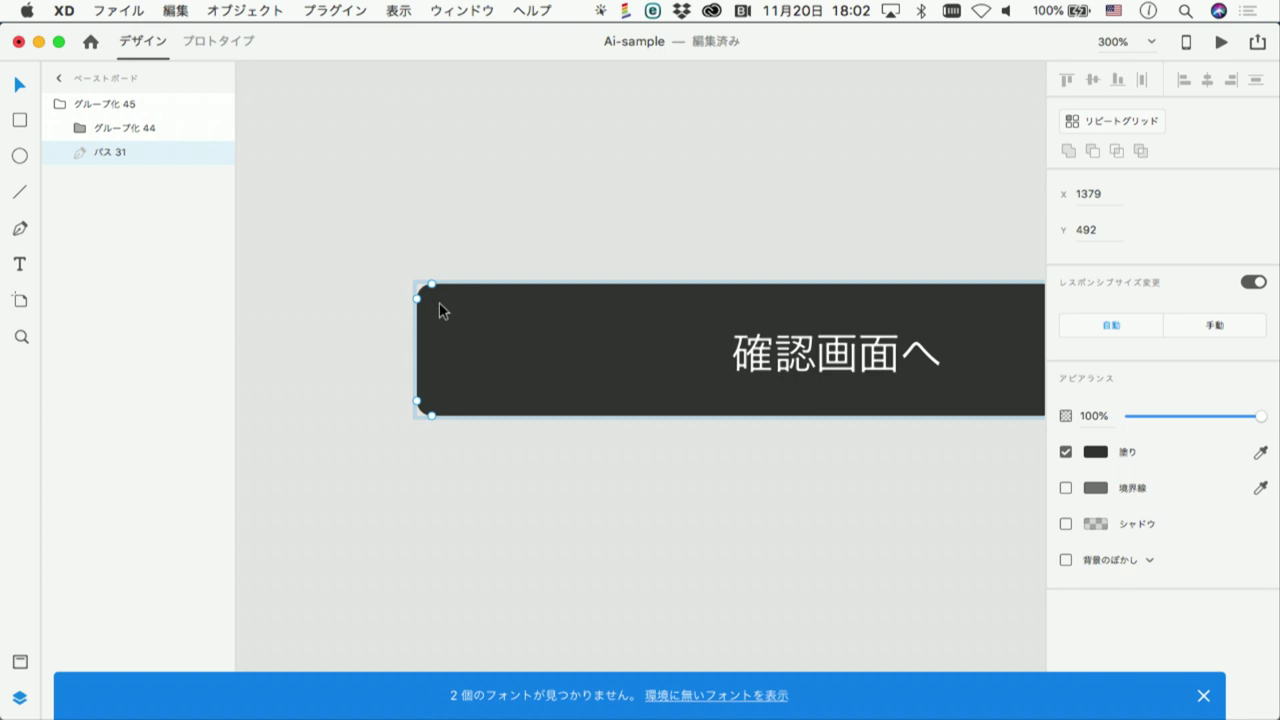
pyautogui.moveTo(433, 283); pyautogui.dragTo(466, 245)
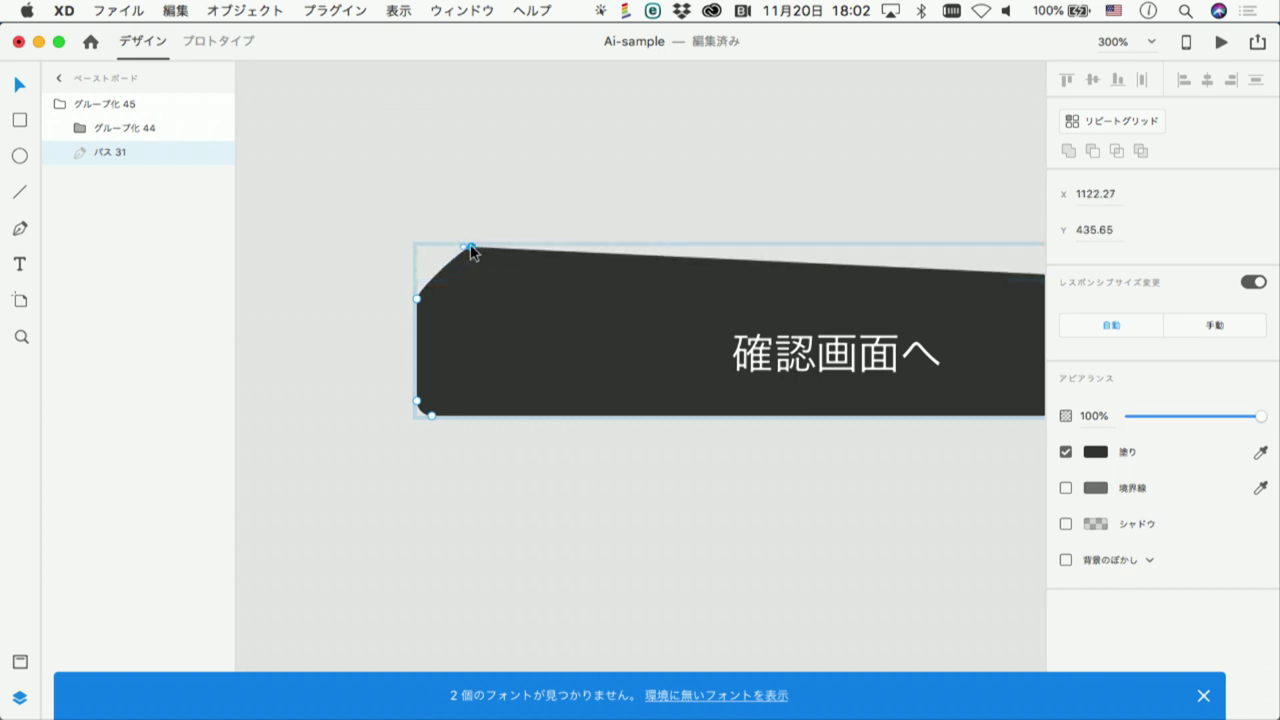
pyautogui.press('super+z')
pyautogui.press('Escape')
pyautogui.press('Escape')
pyautogui.keyDown('alt'); pyautogui.keyDown('super'); pyautogui.click(476, 247); pyautogui.keyUp('super'); pyautogui.keyUp('alt')
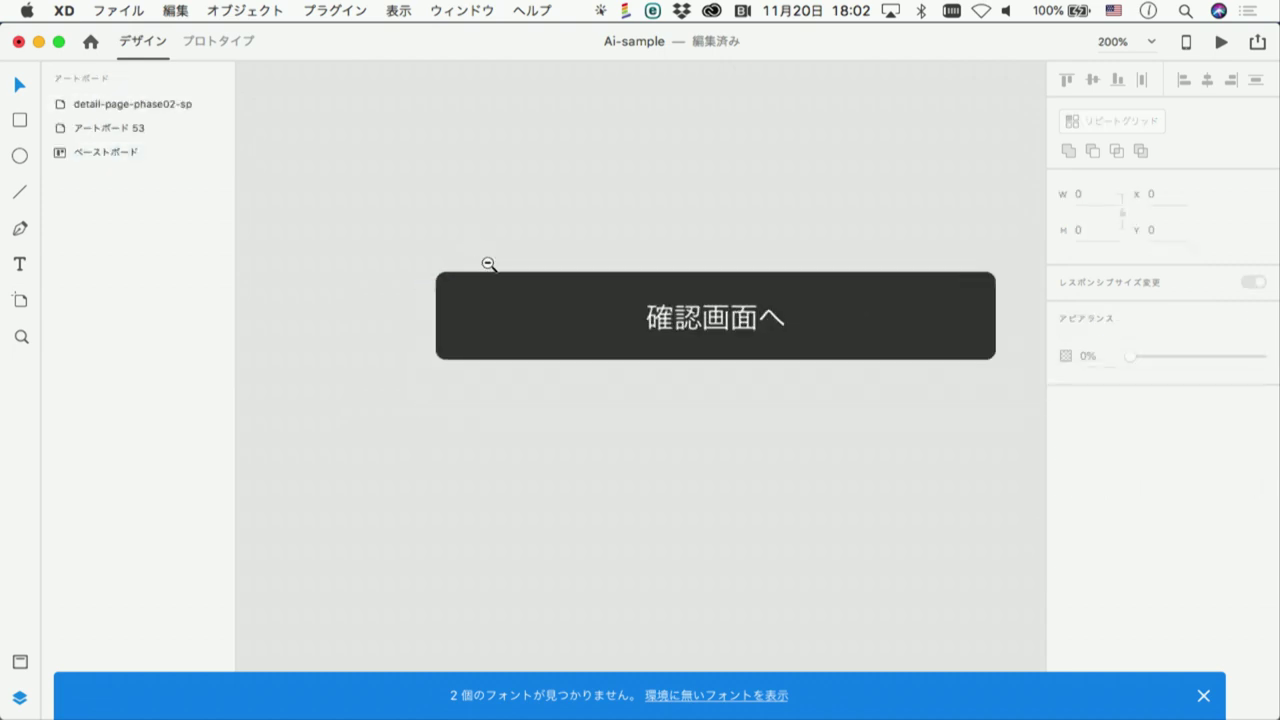
pyautogui.press('super+Tab')
pyautogui.press('super+Tab')
# In Illustrator, select and copy the product description paragraph and the message input box
pyautogui.press('super+shift+Tab')
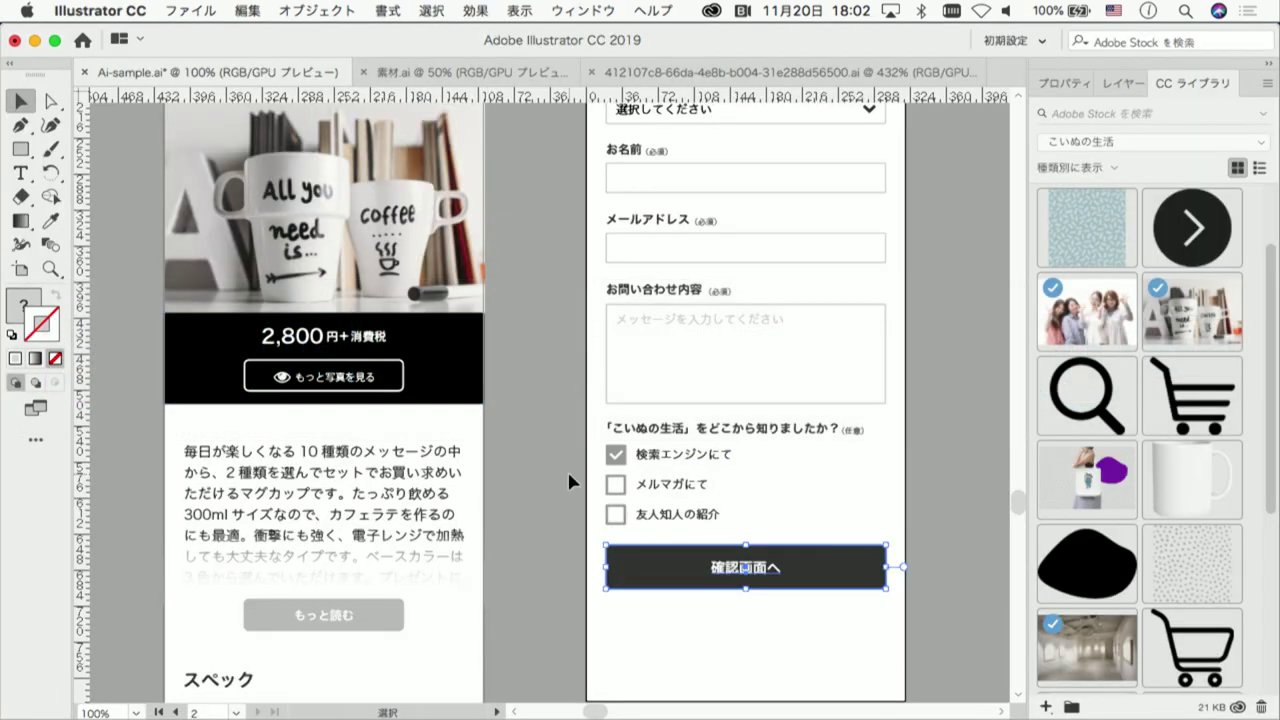
pyautogui.click(553, 481)
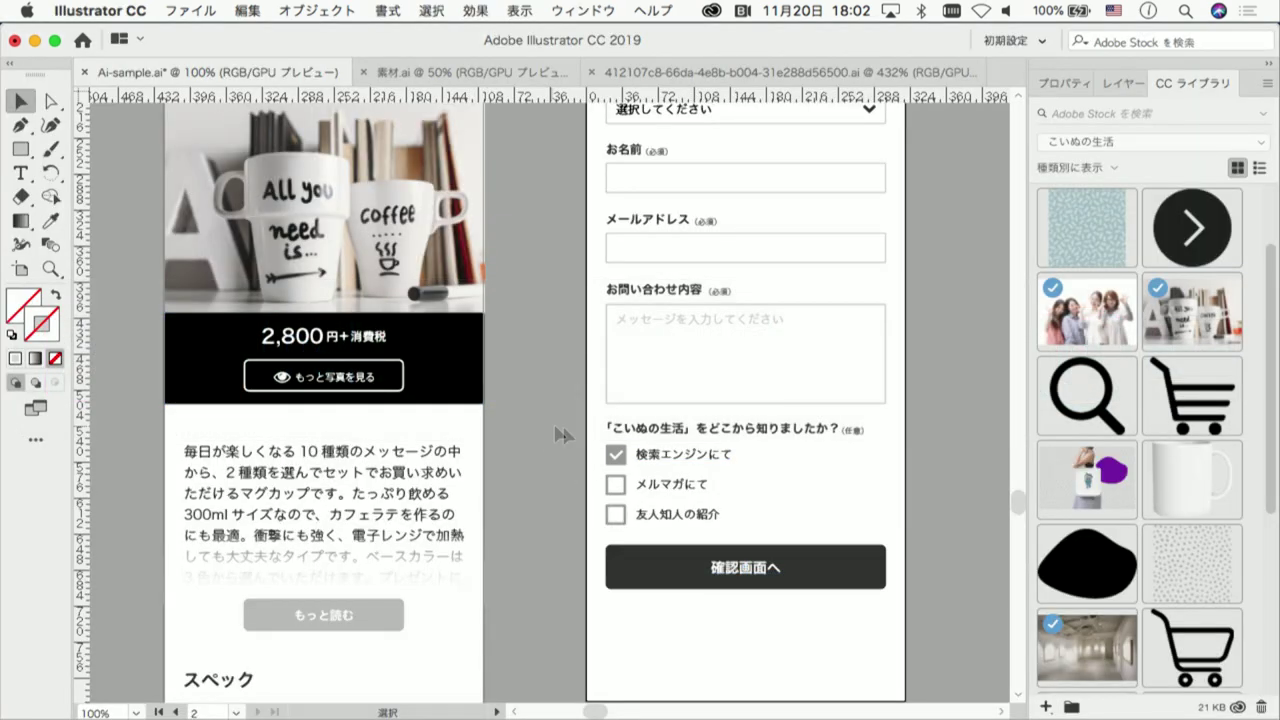
pyautogui.scroll(-3, 487, 398)
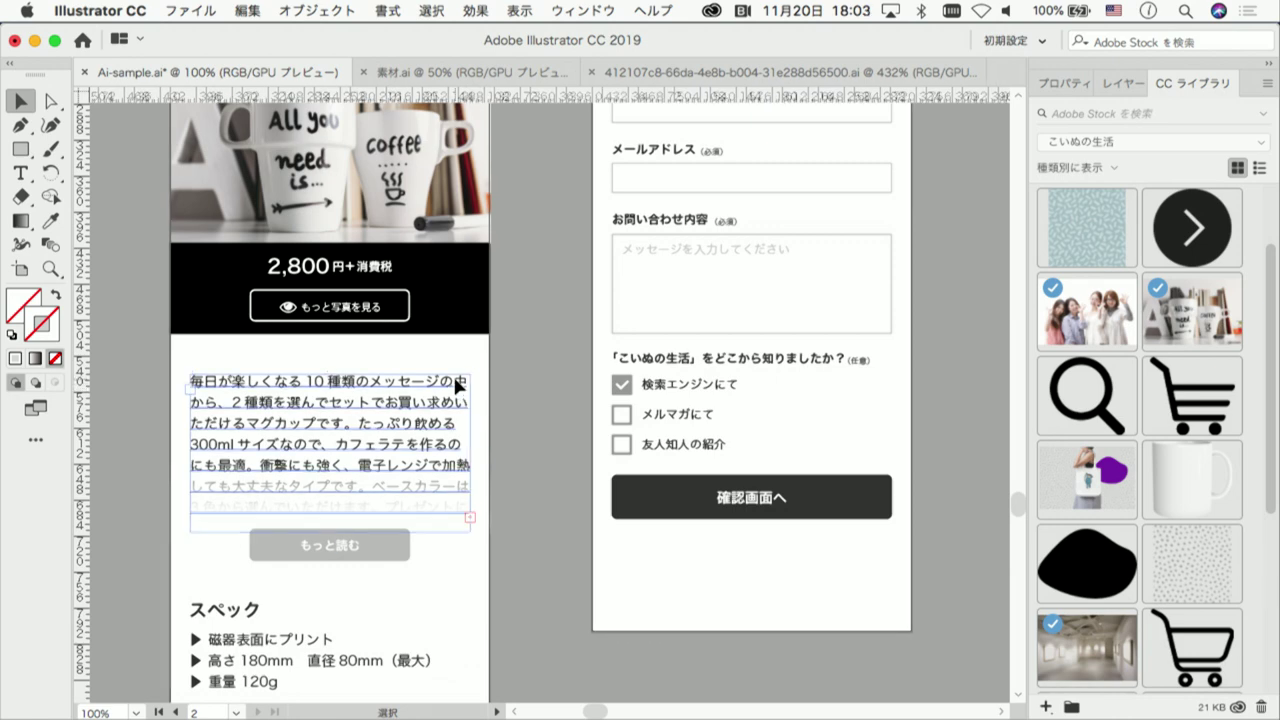
pyautogui.click(457, 381)
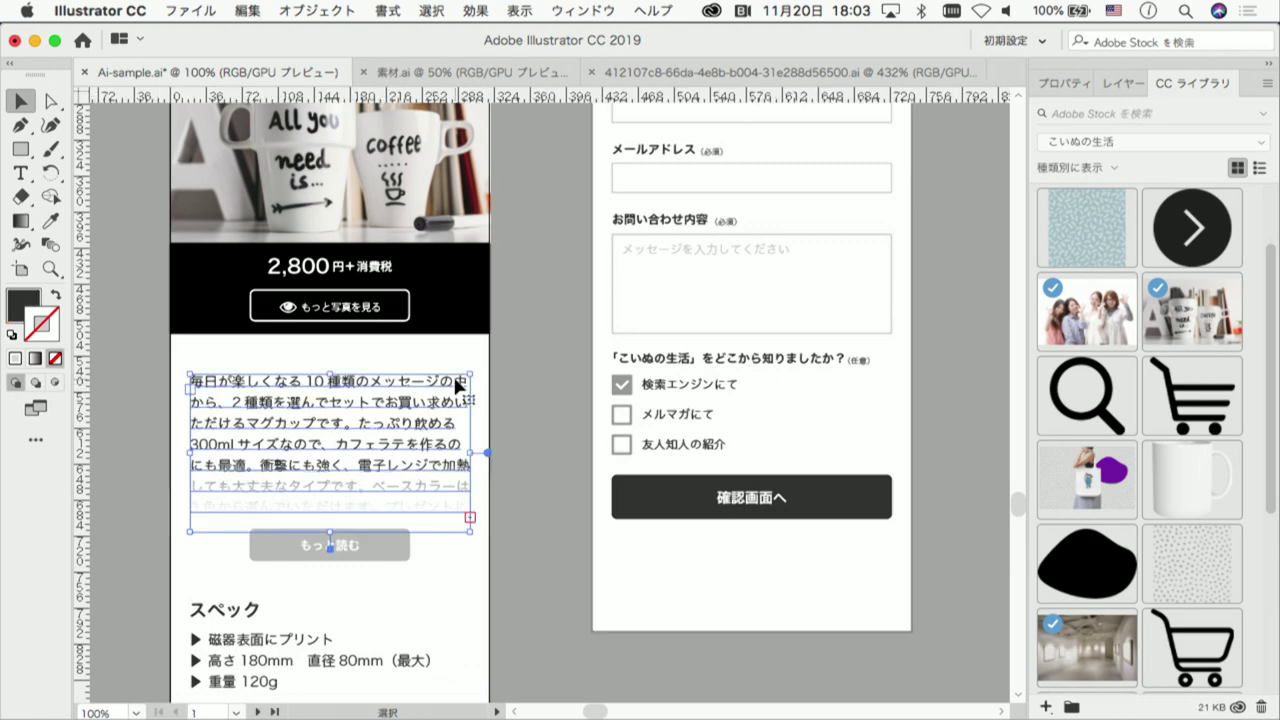
pyautogui.keyDown('shift'); pyautogui.click(625, 336); pyautogui.keyUp('shift')
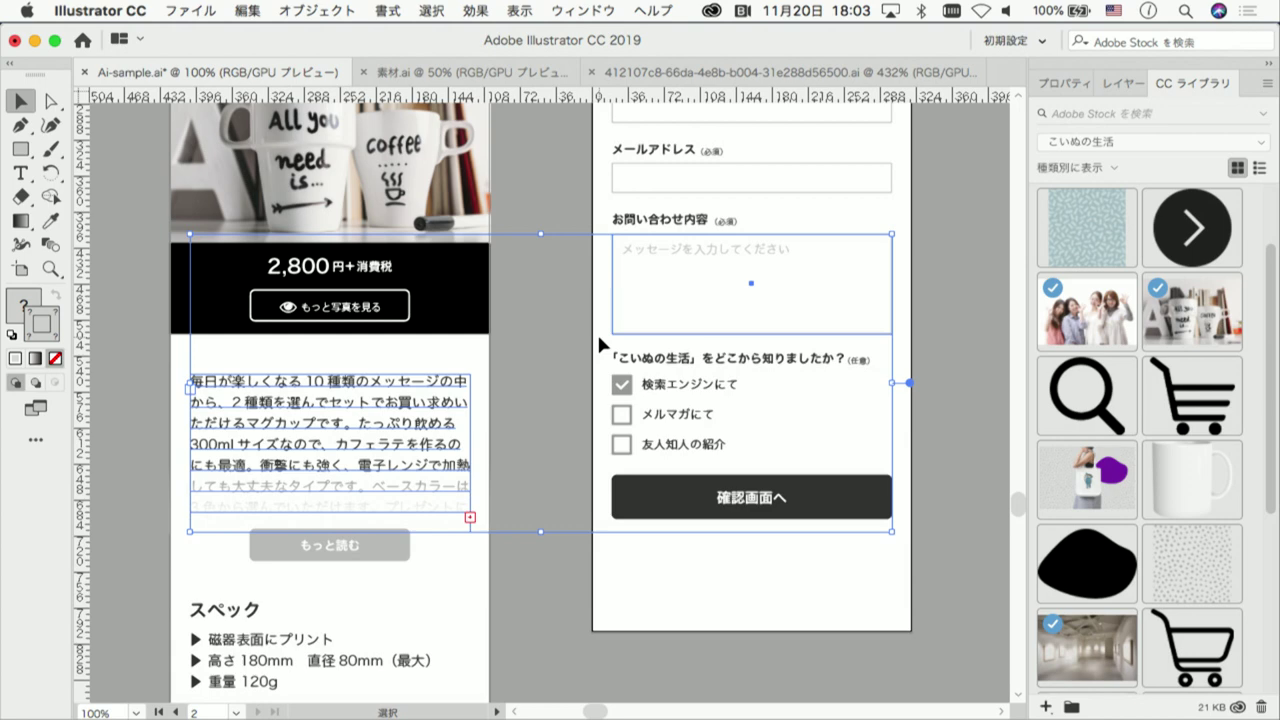
pyautogui.press('a')
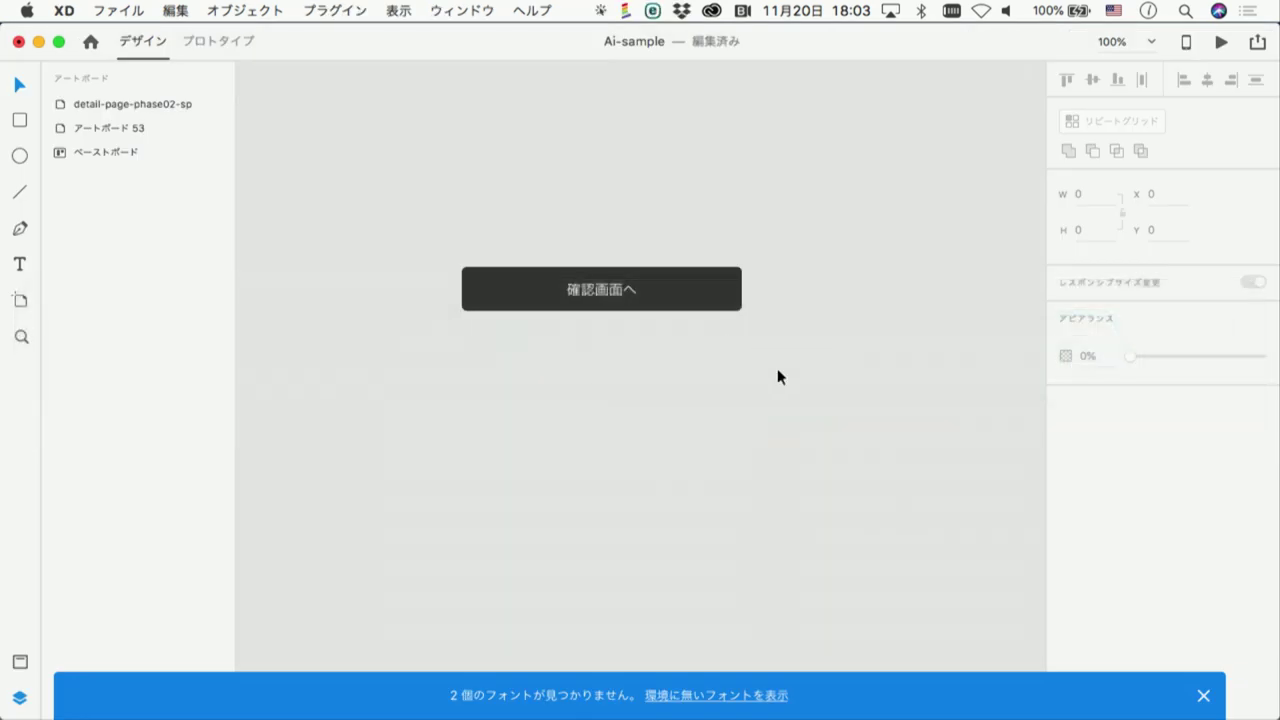
# Paste the description paragraph and message box into Ai-sample and select the description text
pyautogui.press('super+v')
pyautogui.click(748, 417)
pyautogui.click(773, 307)
pyautogui.click(751, 415)
pyautogui.click(530, 450)
pyautogui.doubleClick(529, 446)
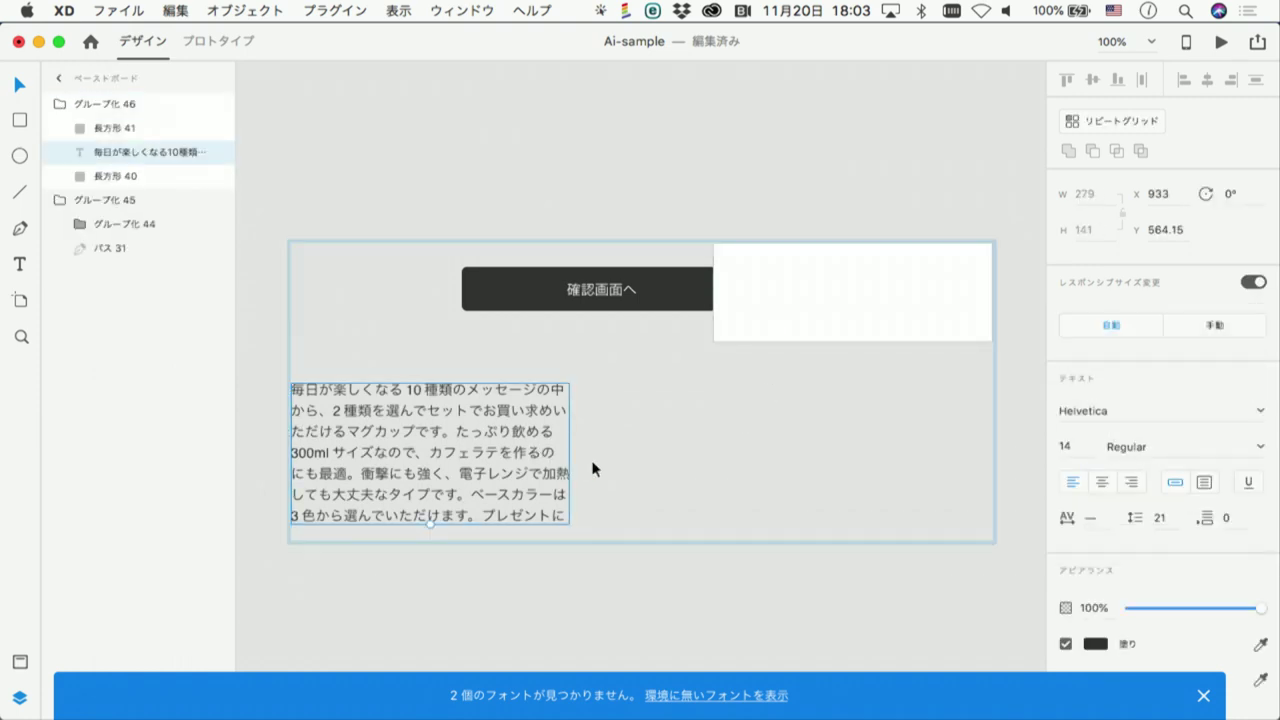
pyautogui.click(651, 466)
pyautogui.doubleClick(515, 478)
pyautogui.moveTo(430, 525)
pyautogui.mouseDown()
pyautogui.moveTo(430, 552)
pyautogui.moveTo(445, 540)
pyautogui.mouseUp()
pyautogui.click(444, 538)
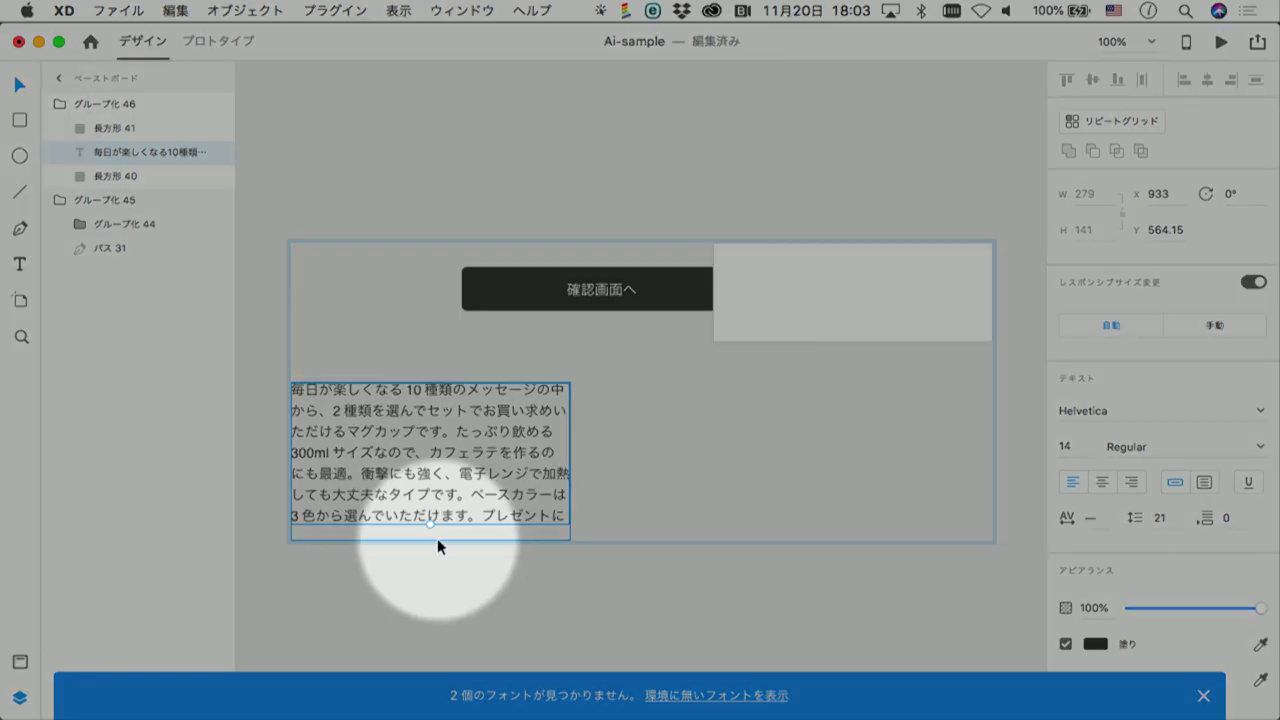
pyautogui.press('Return')
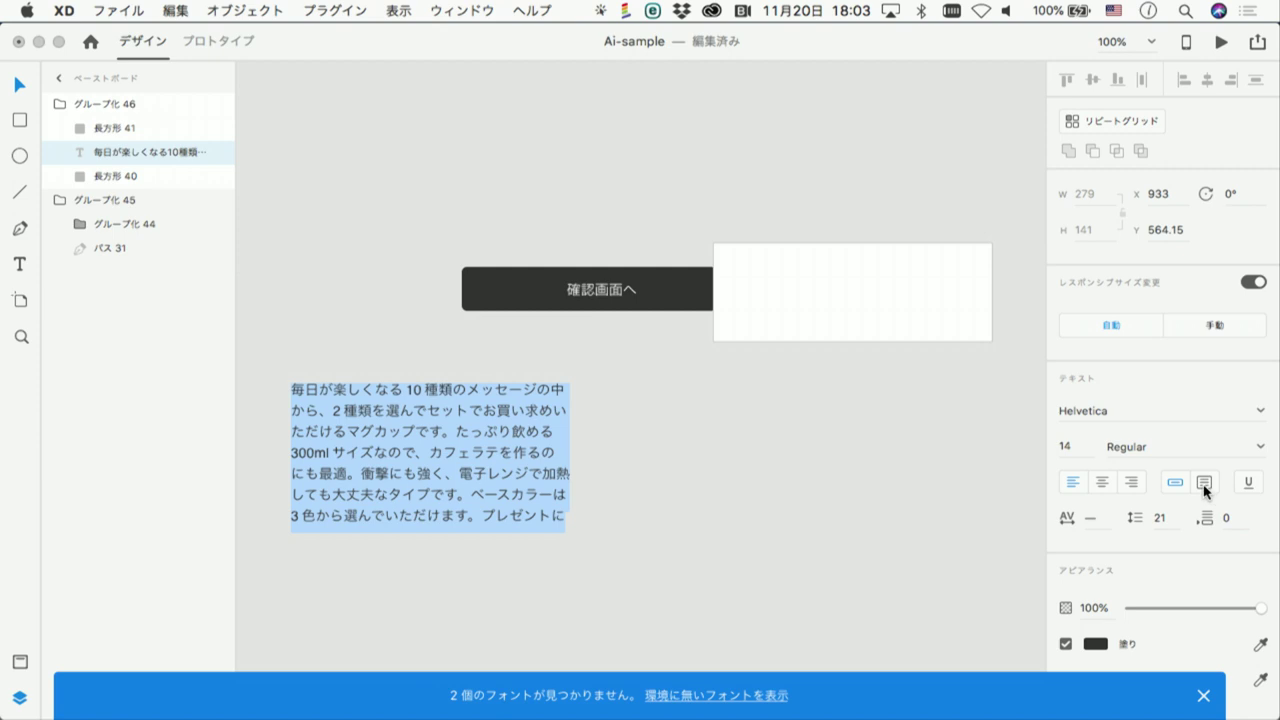
# Convert the description to area text and resize it to wrap at 313 width
pyautogui.click(1204, 486)
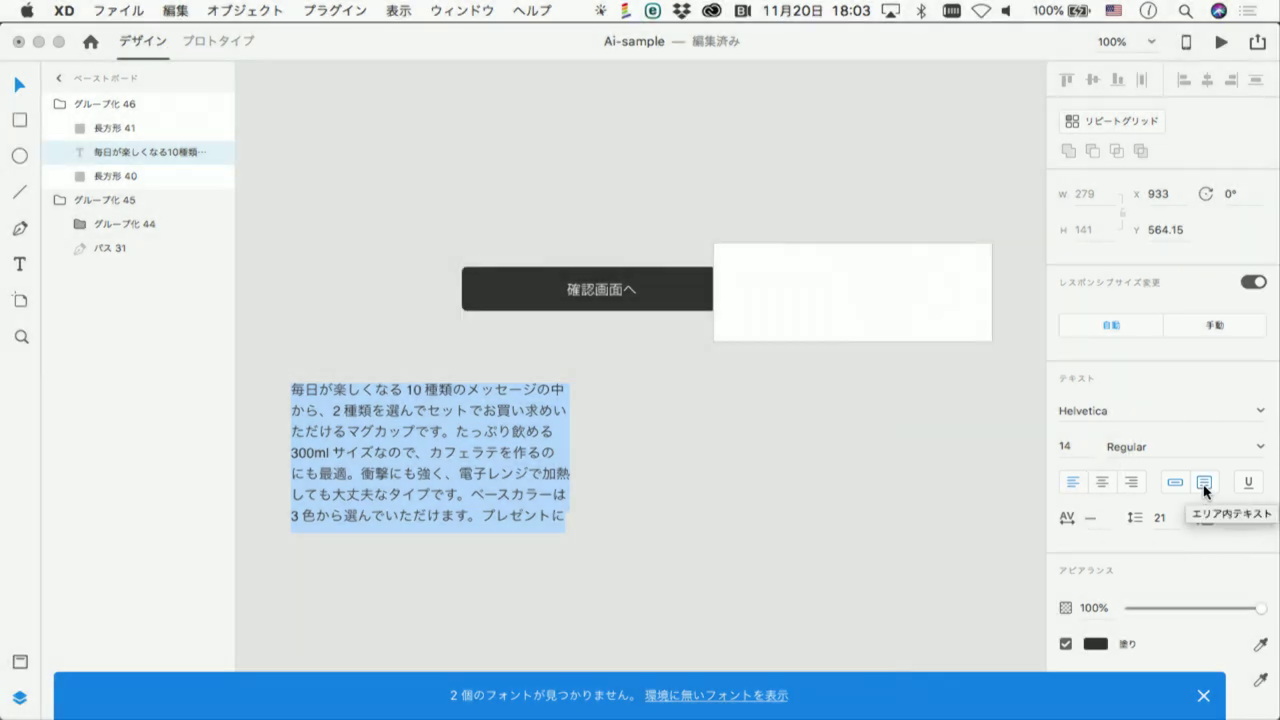
pyautogui.click(1204, 486)
pyautogui.moveTo(570, 454); pyautogui.dragTo(660, 462)
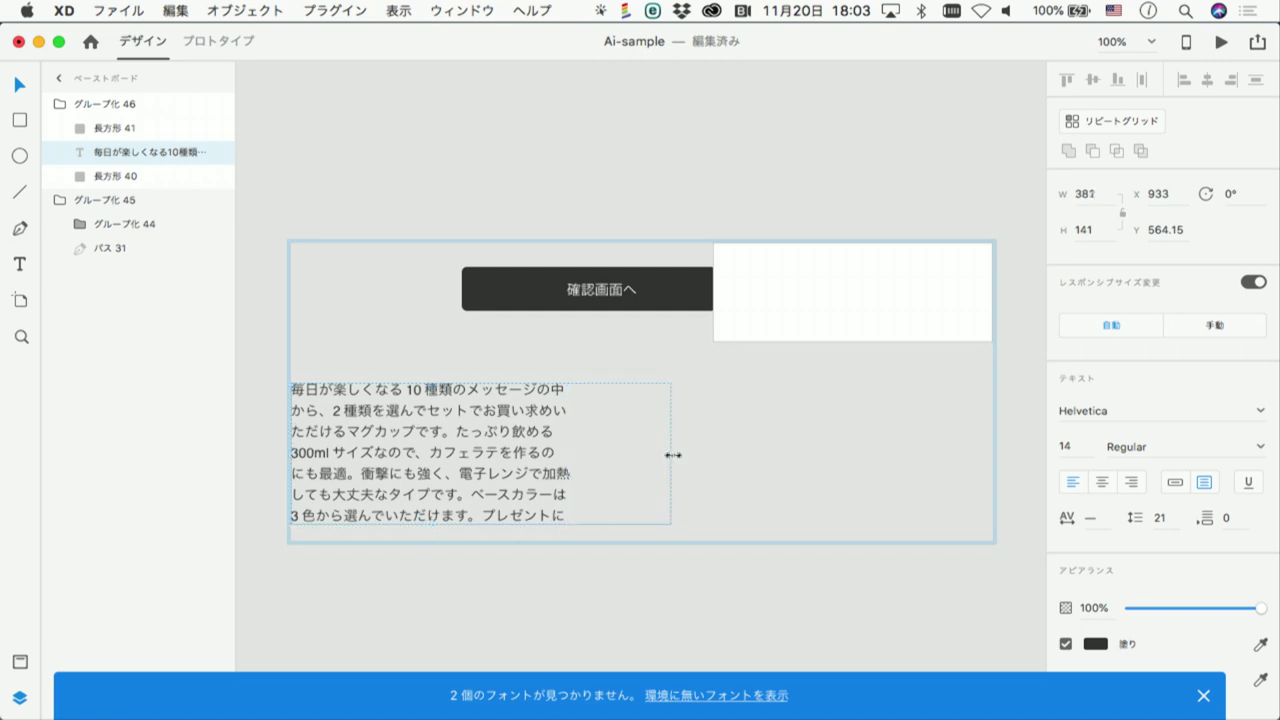
pyautogui.moveTo(660, 462)
pyautogui.mouseDown()
pyautogui.moveTo(542, 460)
pyautogui.moveTo(603, 460)
pyautogui.mouseUp()
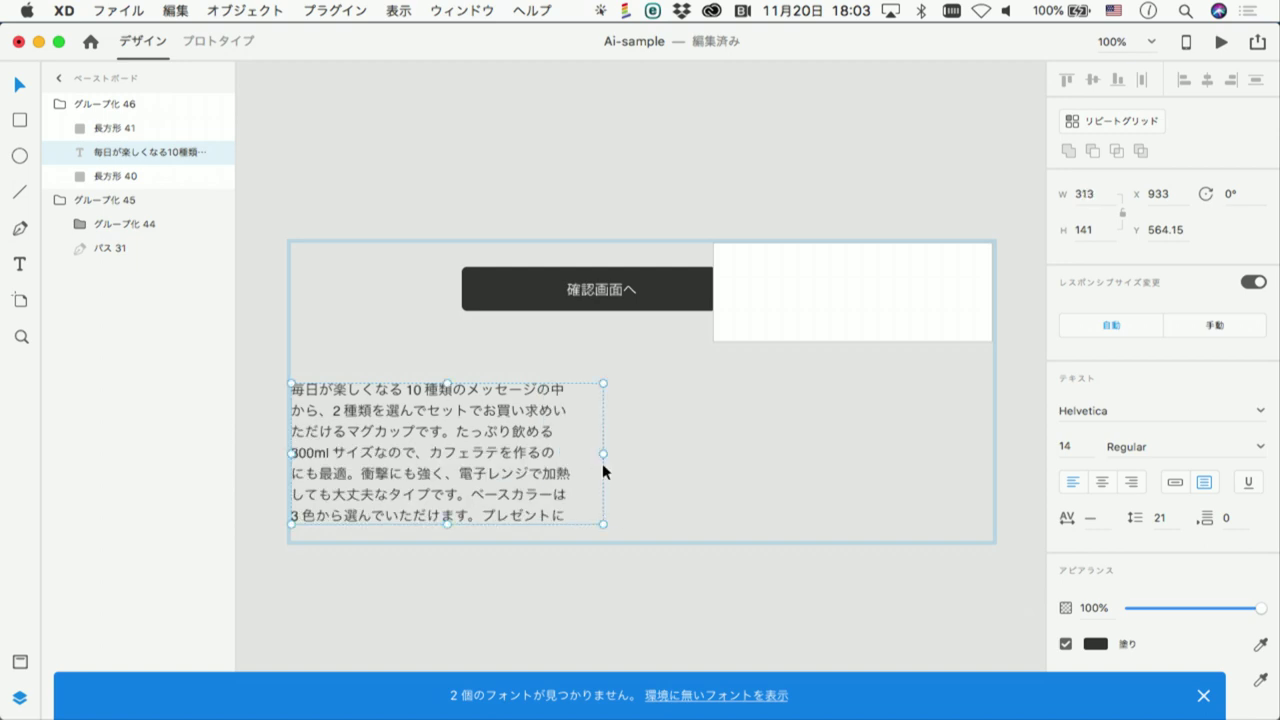
# Move the pasted white message box slightly down and to the left
pyautogui.click(660, 465)
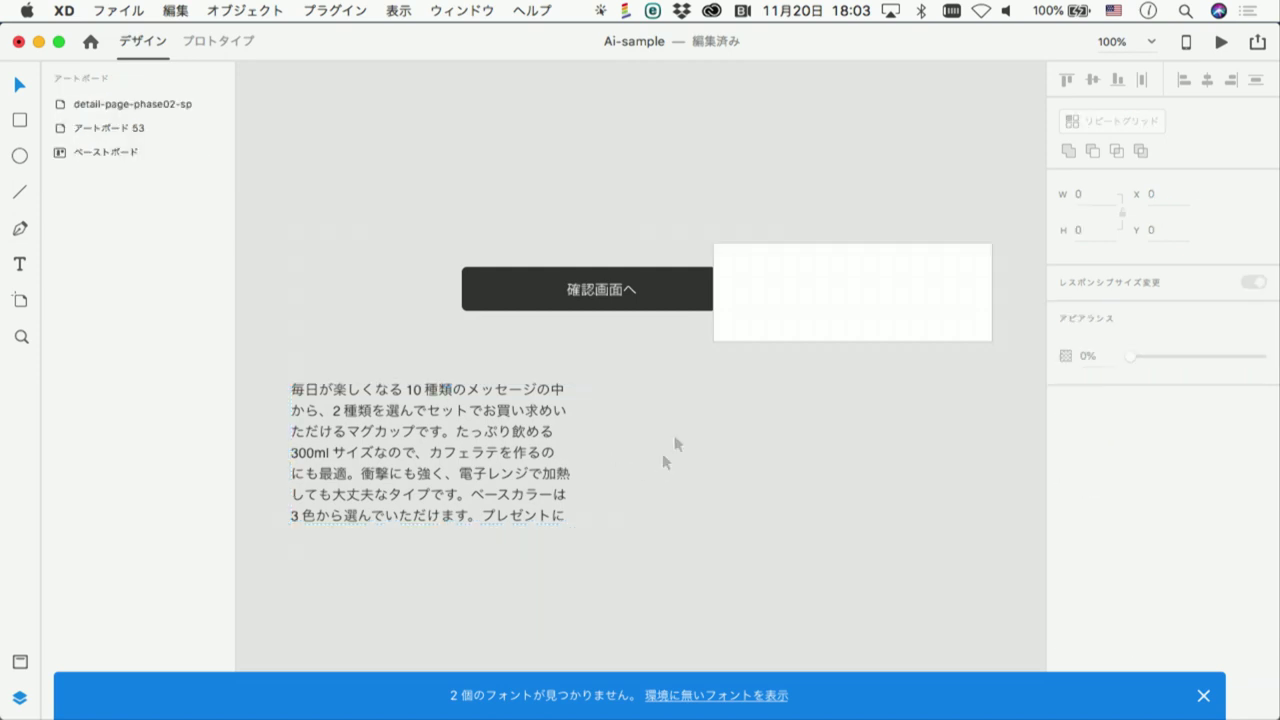
pyautogui.scroll(3, 740, 314)
pyautogui.scroll(3, 743, 317)
pyautogui.scroll(3, 723, 323)
pyautogui.scroll(3, 723, 323)
pyautogui.click(720, 326)
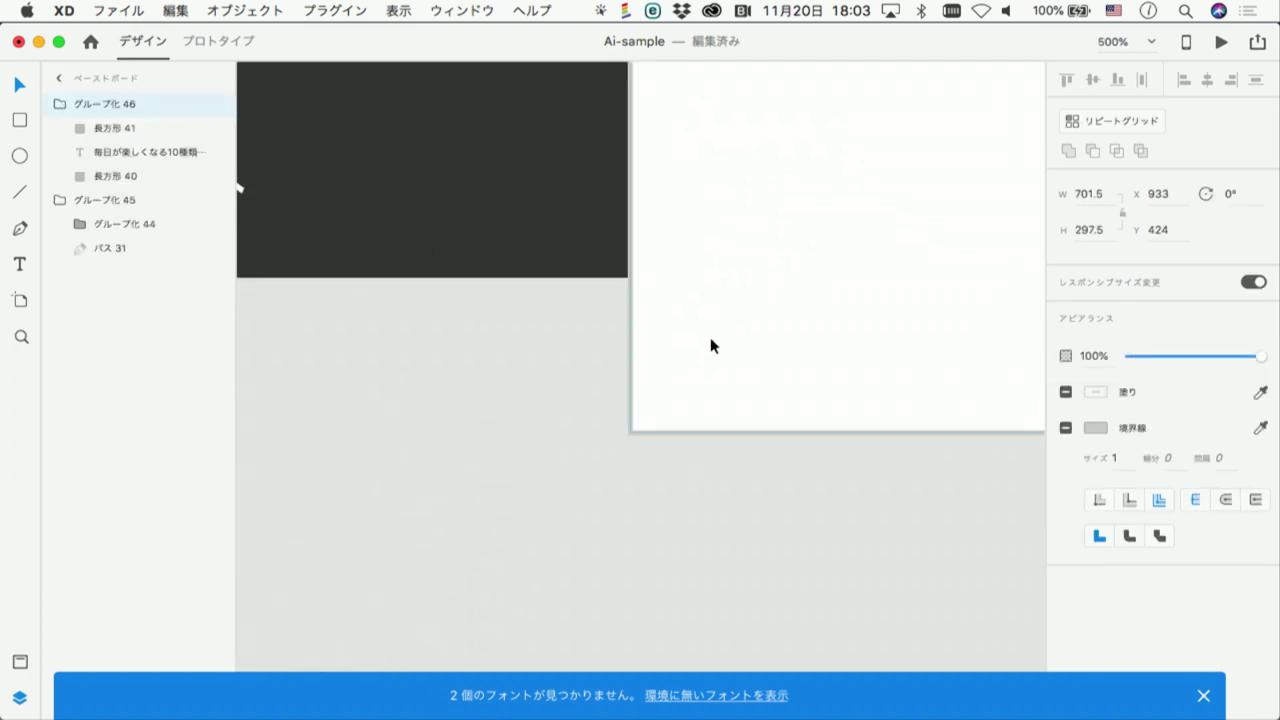
pyautogui.moveTo(700, 305); pyautogui.dragTo(686, 551)
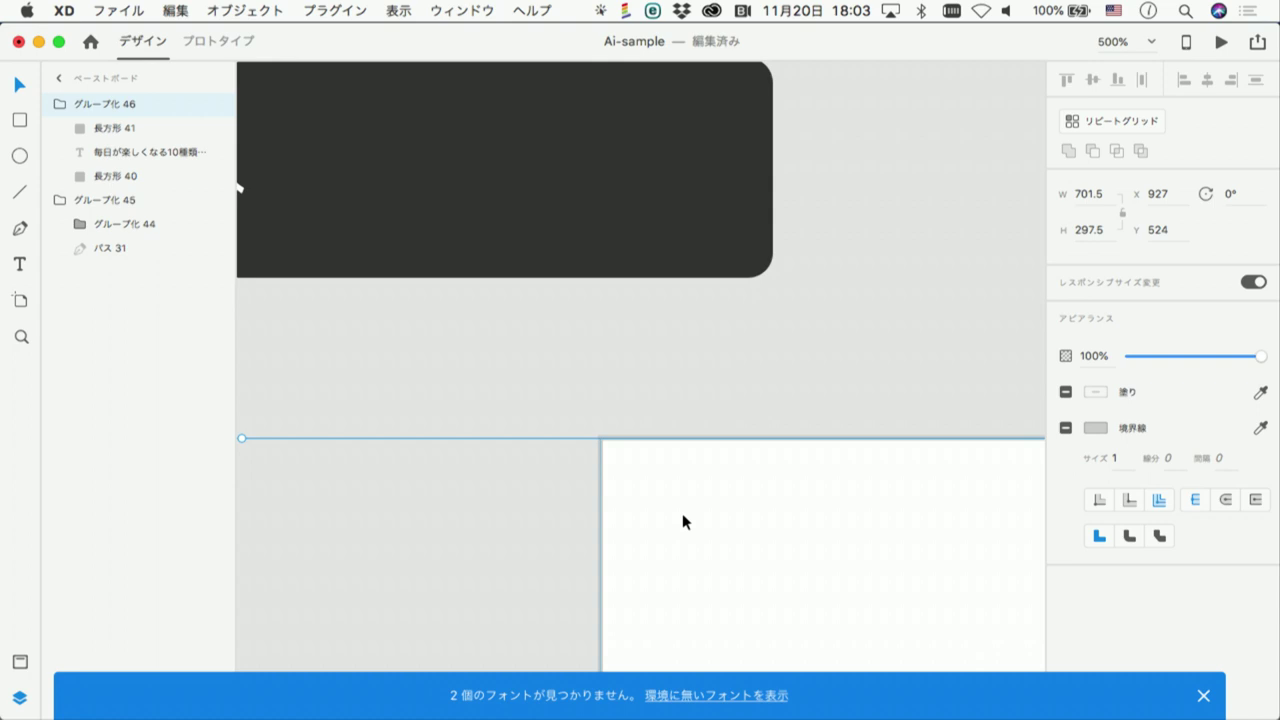
# Zoom in close and select the inner rectangle 長方形 41 of the white box
pyautogui.scroll(1, 640, 480)
pyautogui.scroll(1, 603, 471)
pyautogui.scroll(2, 603, 471)
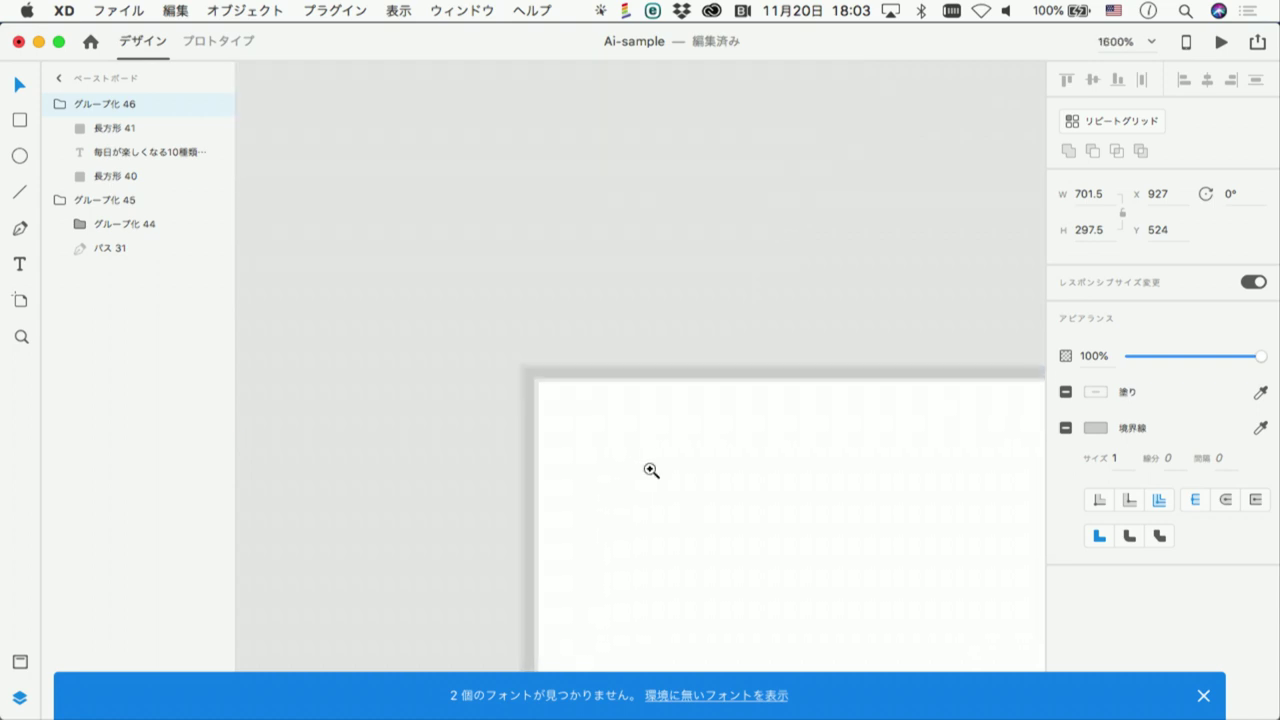
pyautogui.scroll(5, 603, 471)
pyautogui.scroll(3, 440, 333)
pyautogui.hscroll(-3, 580, 386)
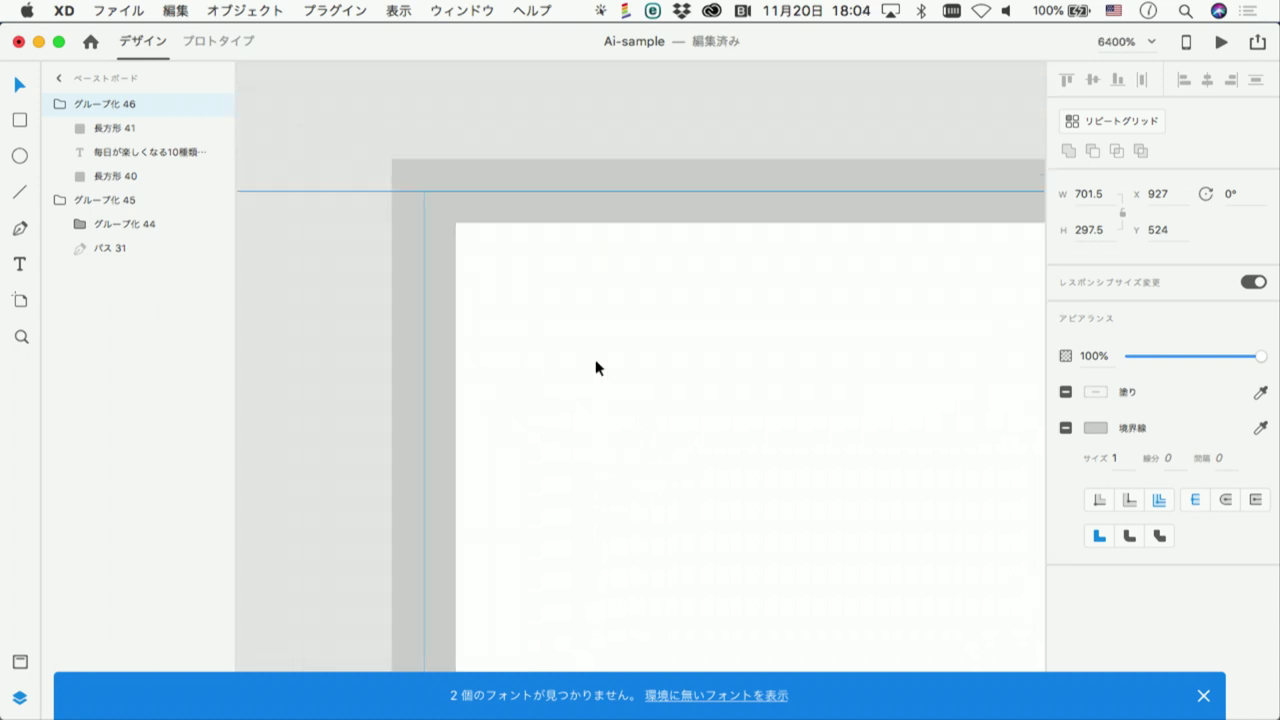
pyautogui.doubleClick(463, 203)
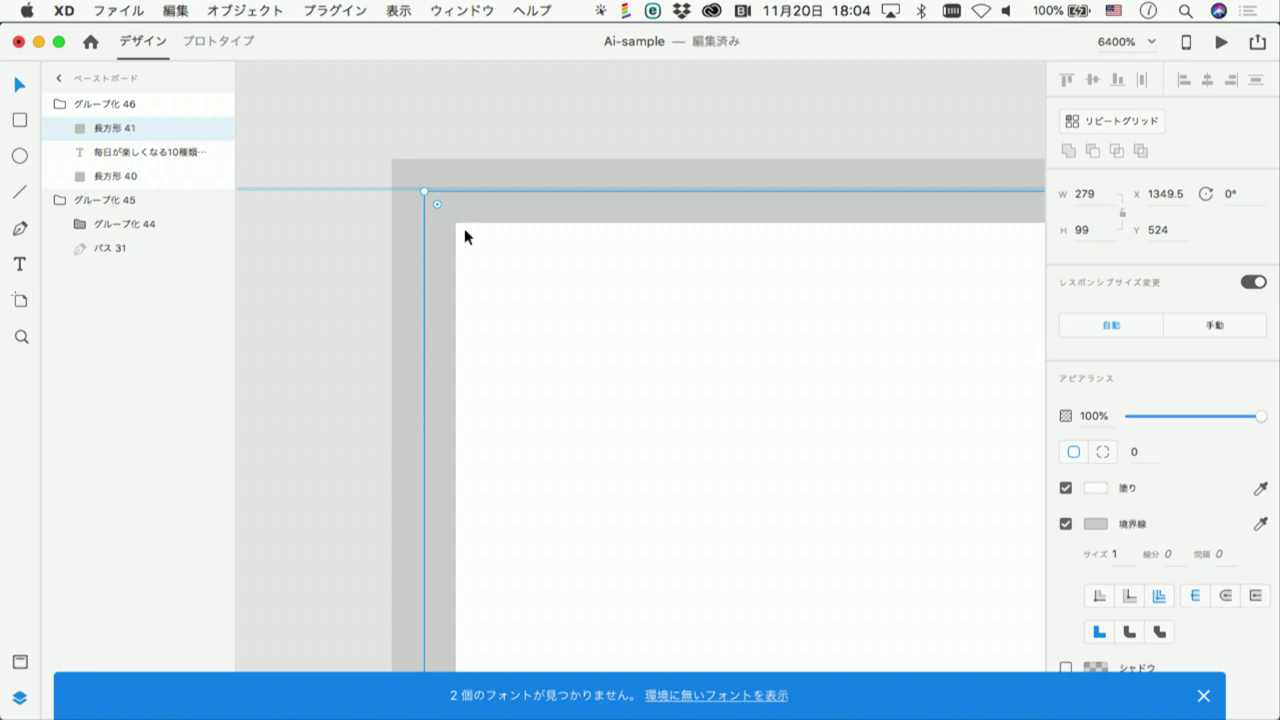
pyautogui.press('super+Tab')
pyautogui.press('super+Tab')
pyautogui.press('super+shift+Tab')
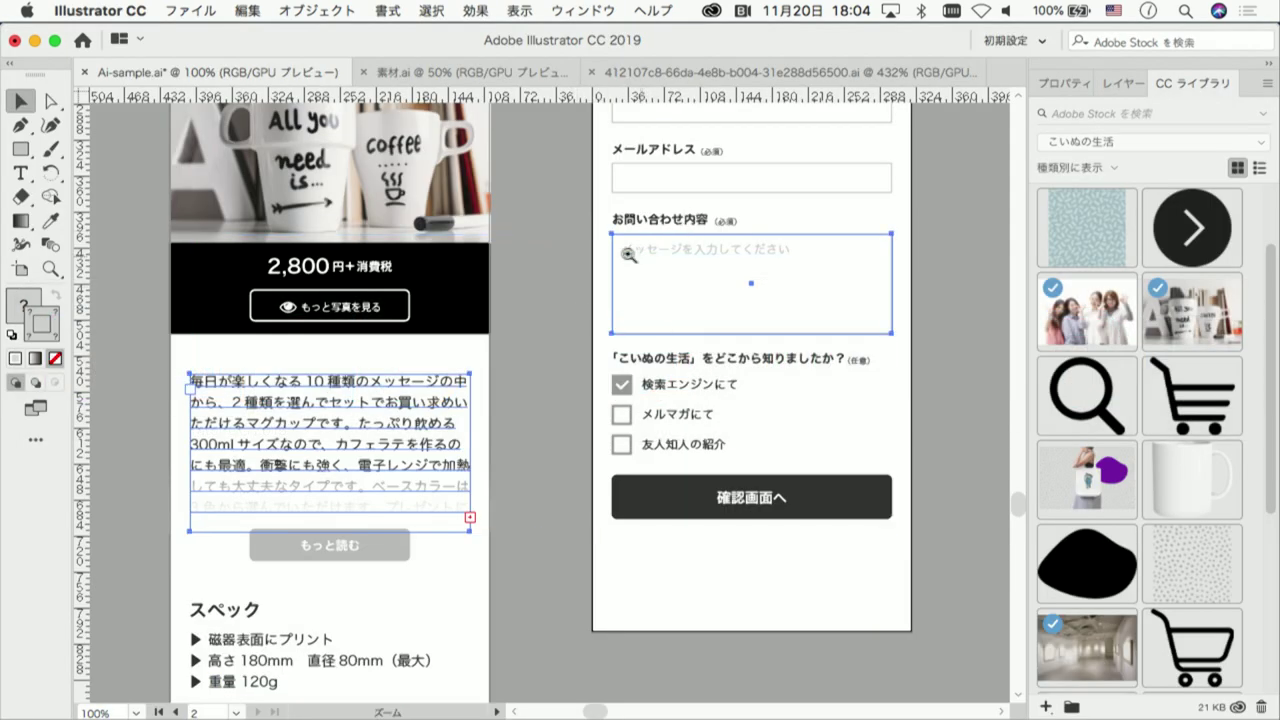
# Magnify the top-left corner of the contact form's message field in Illustrator
pyautogui.keyDown('super'); pyautogui.click(623, 251); pyautogui.keyUp('super')
pyautogui.moveTo(396, 560); pyautogui.dragTo(476, 586)
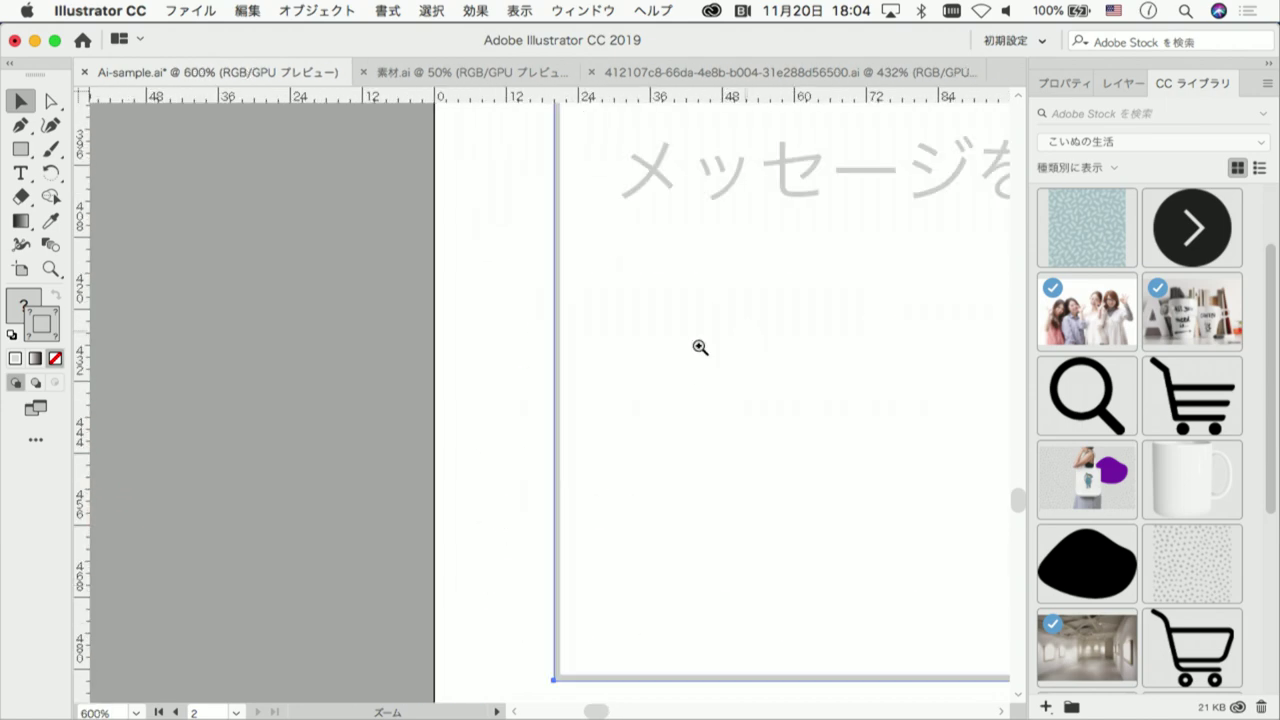
pyautogui.click(700, 349)
pyautogui.moveTo(366, 257); pyautogui.dragTo(346, 434)
pyautogui.keyDown('super'); pyautogui.click(357, 254); pyautogui.keyUp('super')
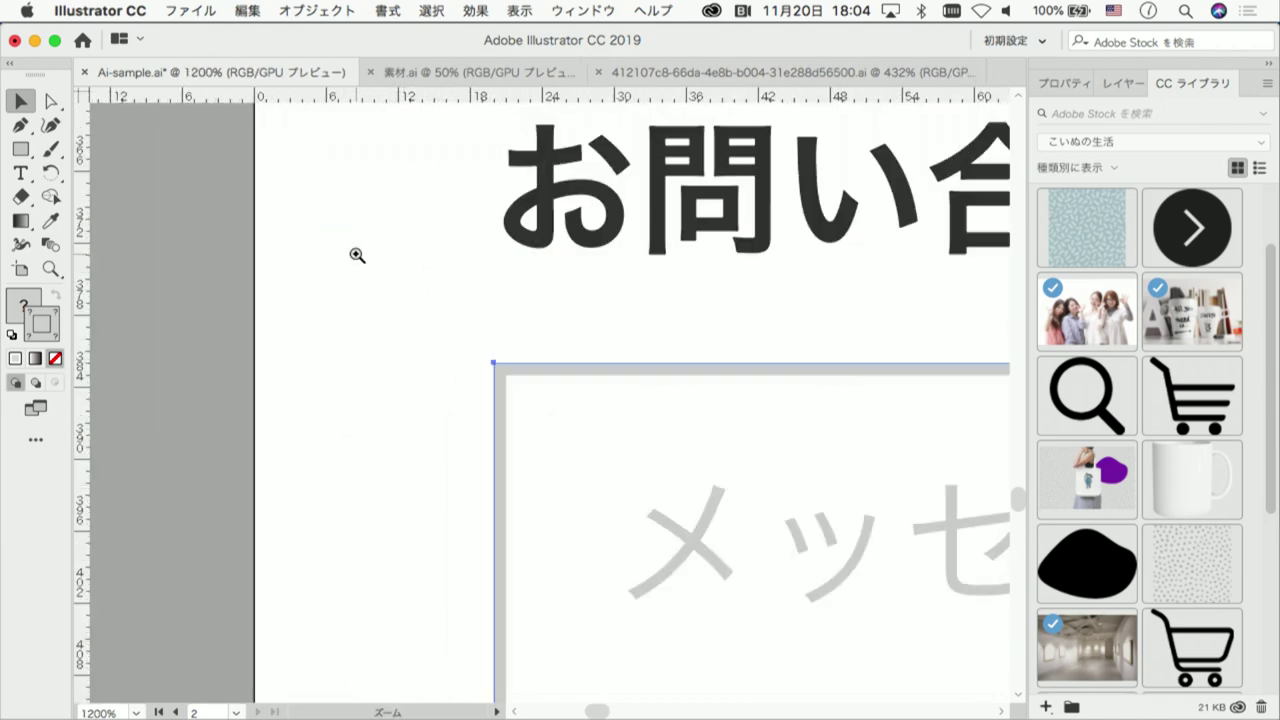
pyautogui.moveTo(514, 391); pyautogui.dragTo(526, 404)
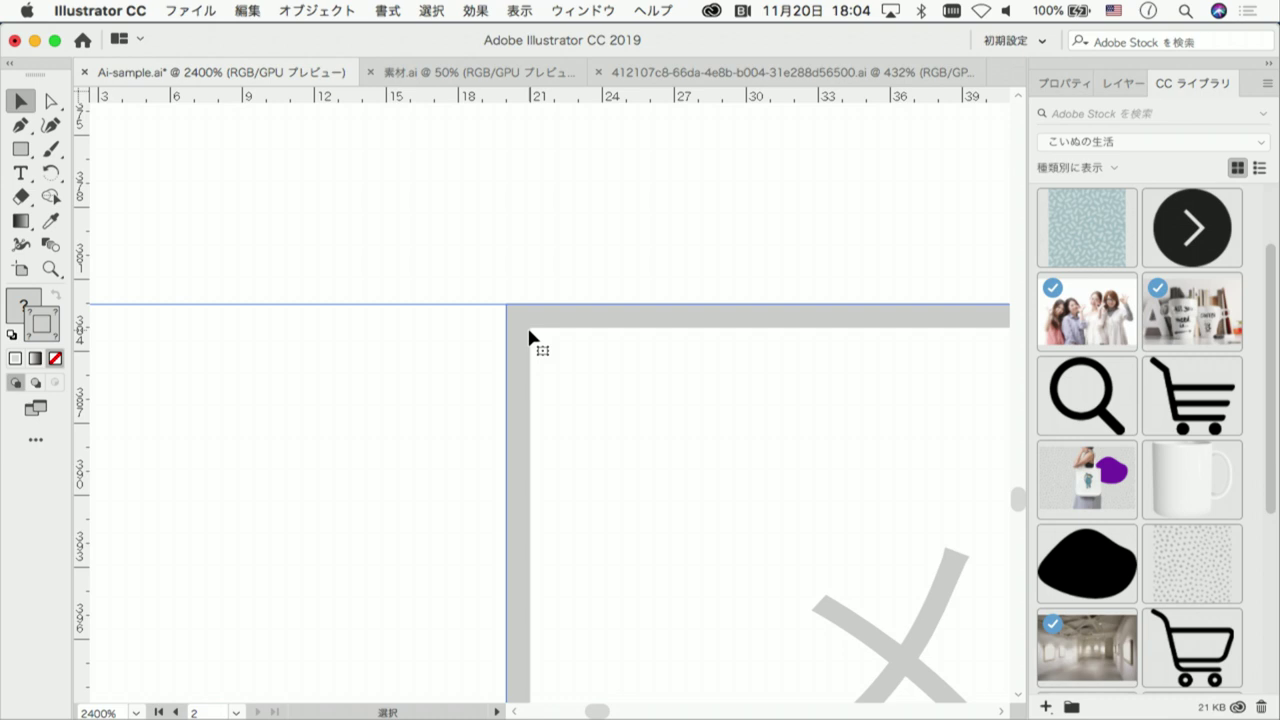
# Fit both artboards in view and select the cart icon on the left artboard
pyautogui.hotkey('ctrl', 'alt', '0')
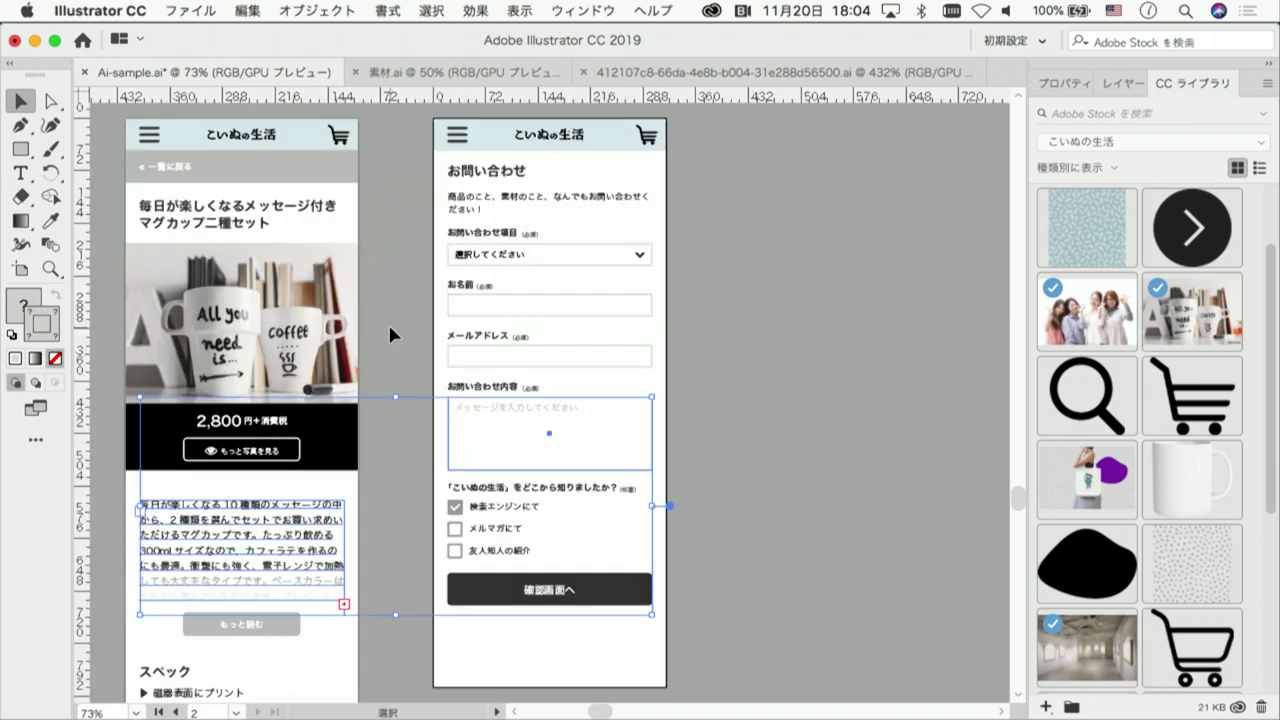
pyautogui.click(731, 360)
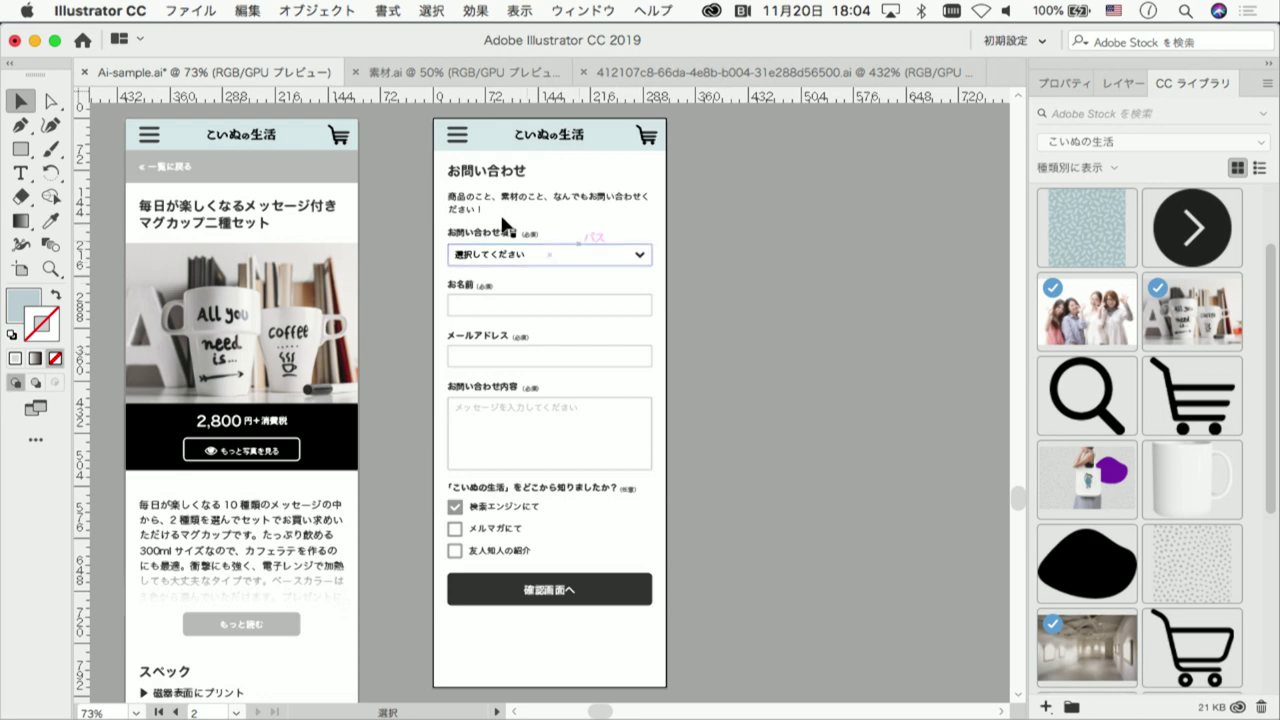
pyautogui.click(352, 142)
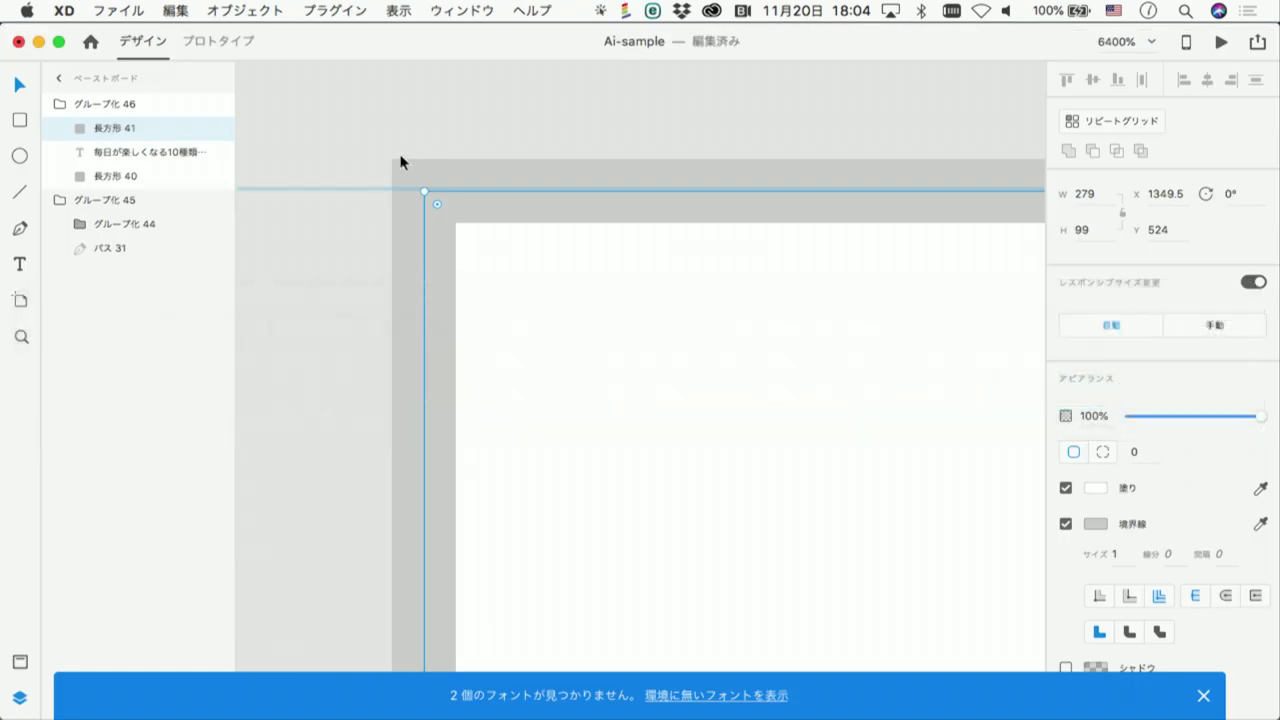
# Paste the Illustrator cart icon onto the white message box and zoom back out
pyautogui.click(391, 146)
pyautogui.keyDown('alt'); pyautogui.keyDown('super'); pyautogui.click(409, 160); pyautogui.keyUp('super'); pyautogui.keyUp('alt')
pyautogui.keyDown('alt'); pyautogui.keyDown('super'); pyautogui.click(409, 160); pyautogui.keyUp('super'); pyautogui.keyUp('alt')
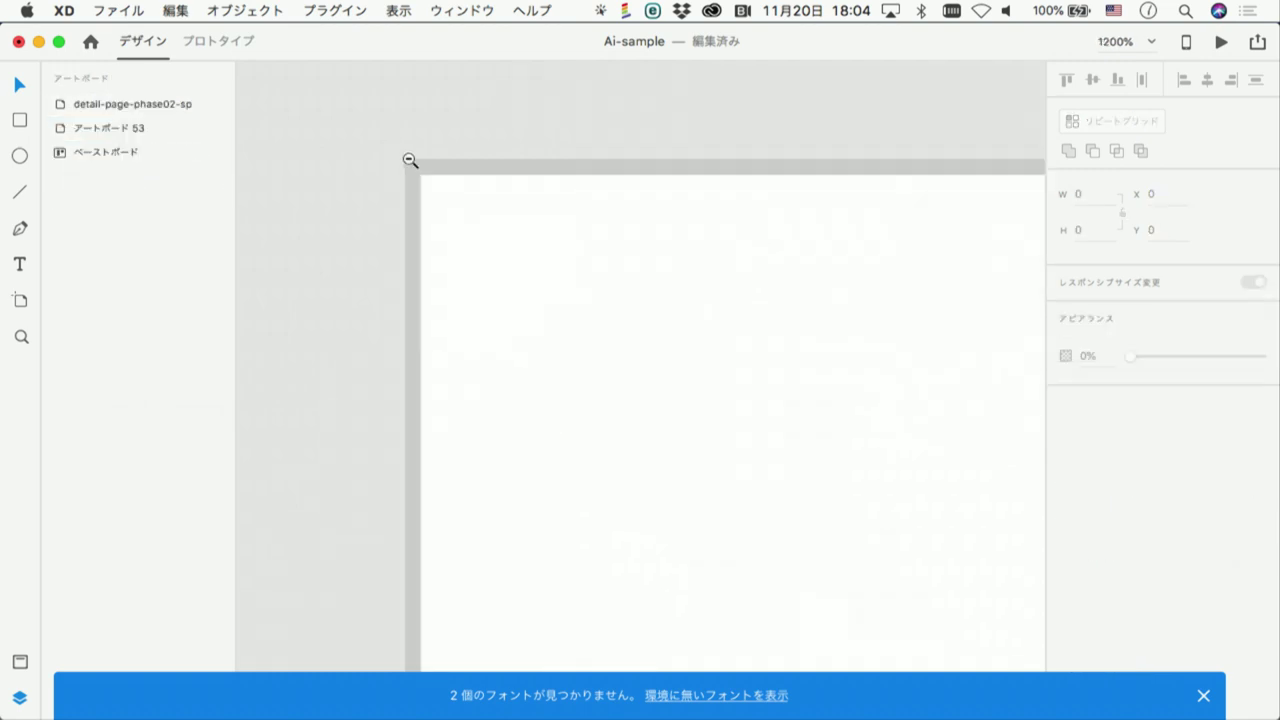
pyautogui.press('super+v')
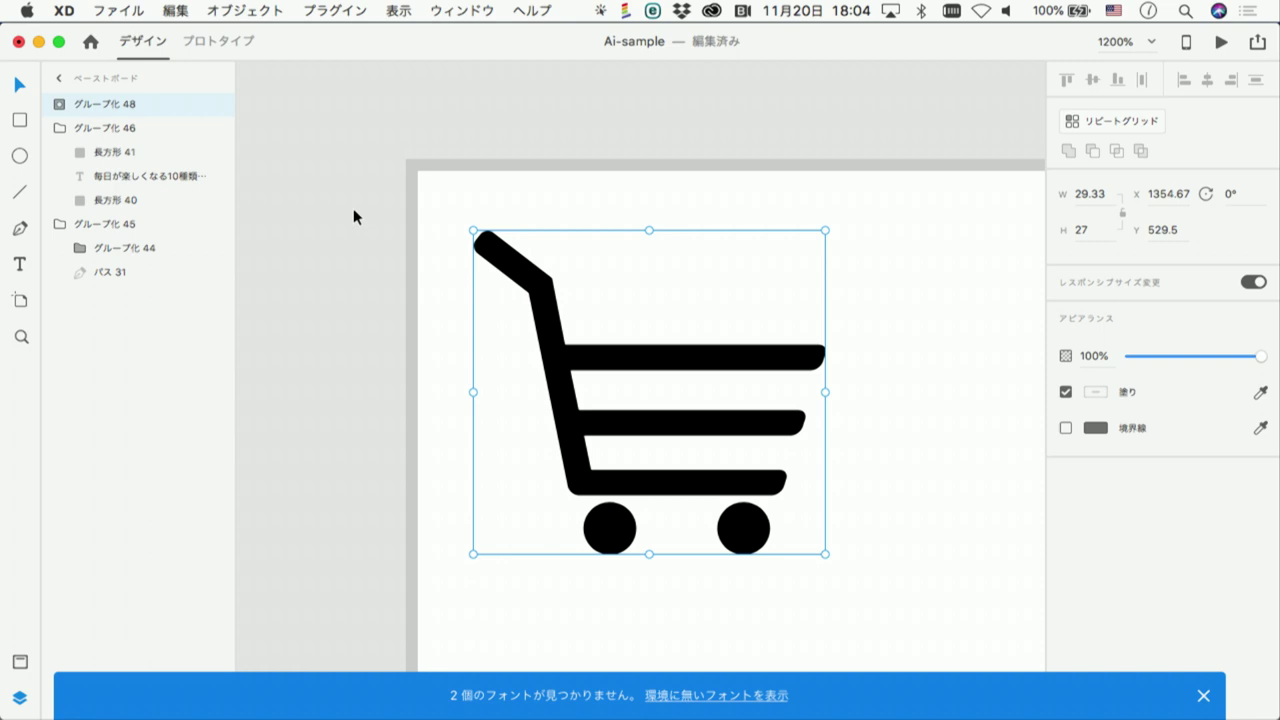
pyautogui.click(351, 206)
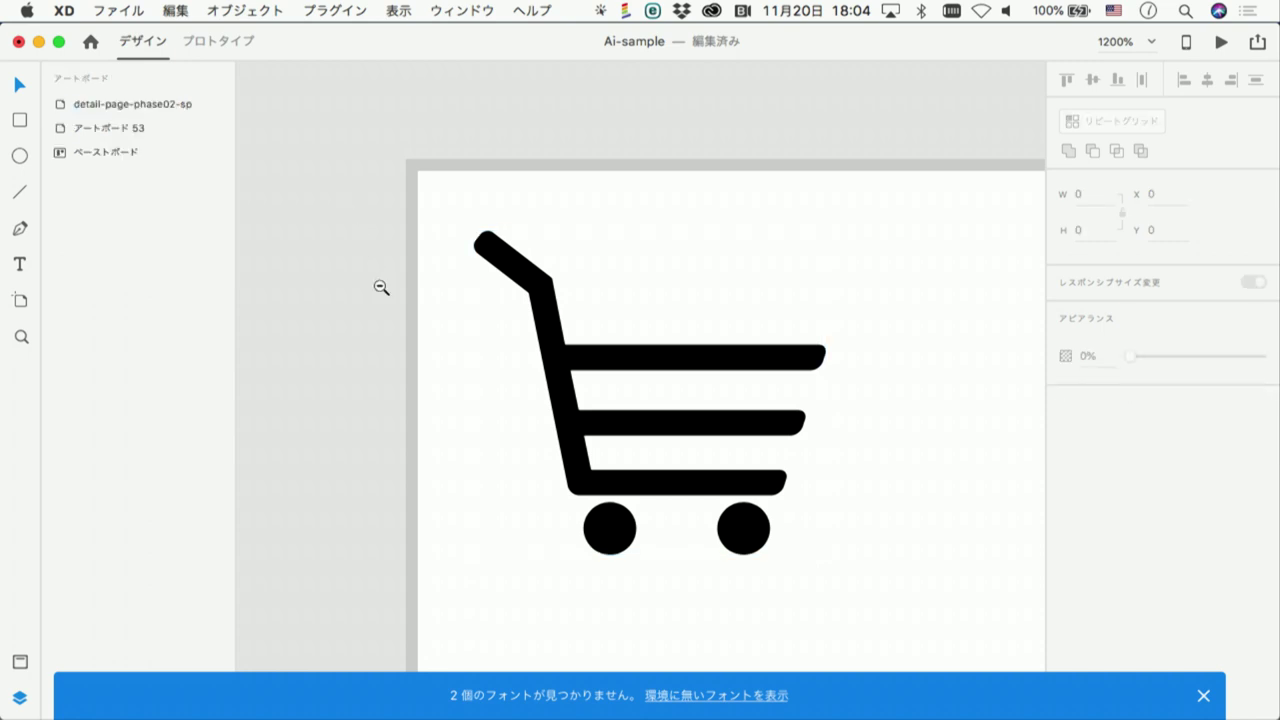
pyautogui.scroll(-5, 381, 287)
pyautogui.scroll(-1, 381, 287)
pyautogui.scroll(-1, 381, 287)
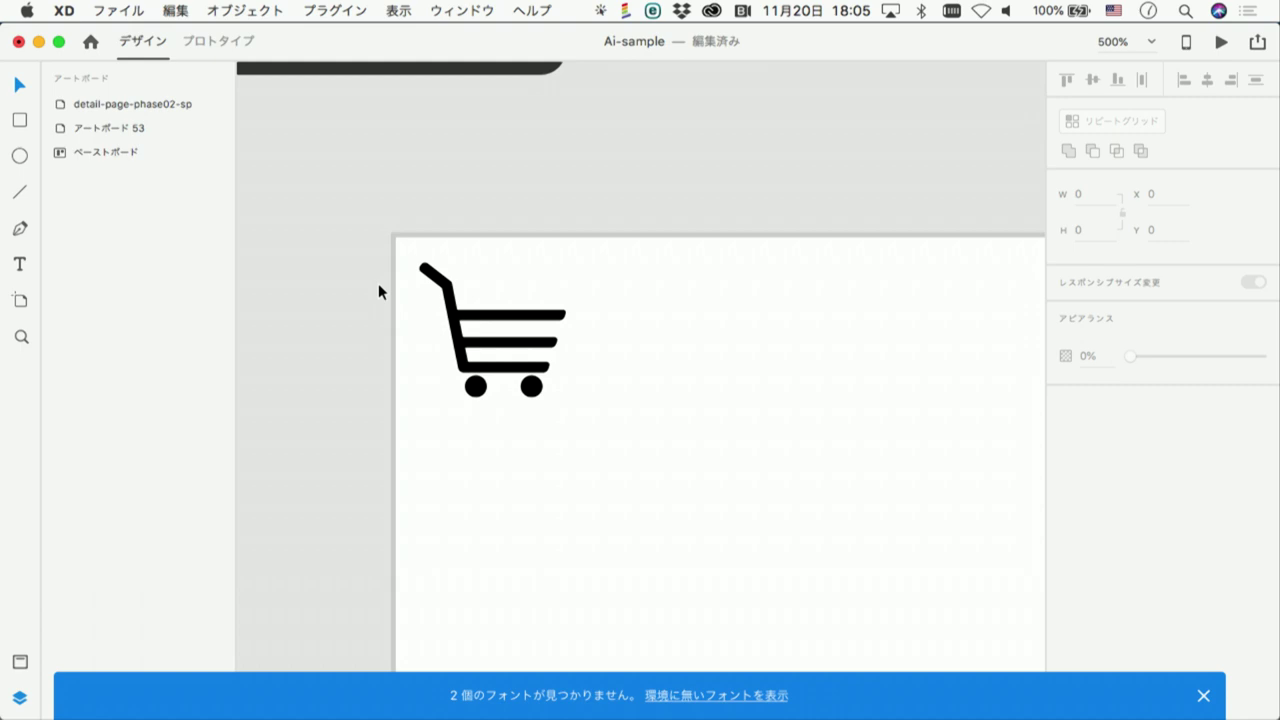
pyautogui.press('super+Tab')
pyautogui.press('super+Tab')
pyautogui.press('super+Tab')
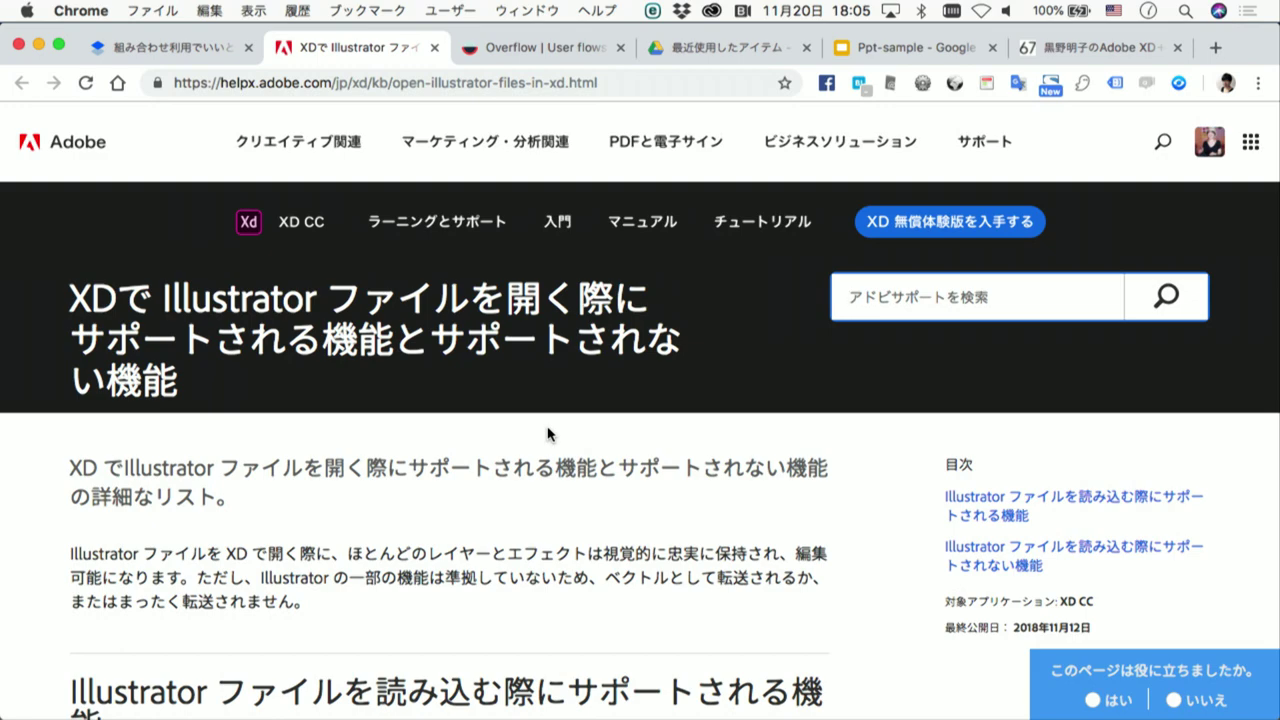
# Read Adobe's help page on Illustrator features supported in XD, highlighting its title
pyautogui.scroll(-1, 547, 434)
pyautogui.scroll(1, 547, 434)
pyautogui.moveTo(76, 306); pyautogui.dragTo(183, 381)
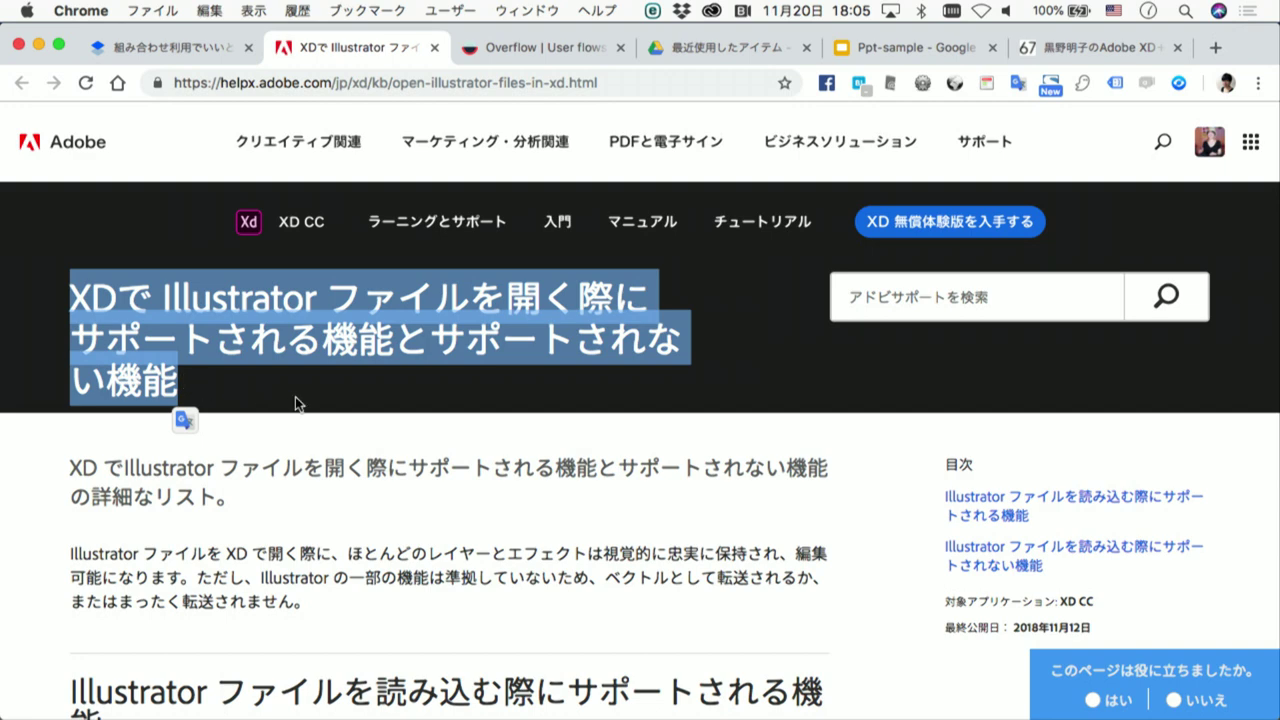
pyautogui.click(348, 443)
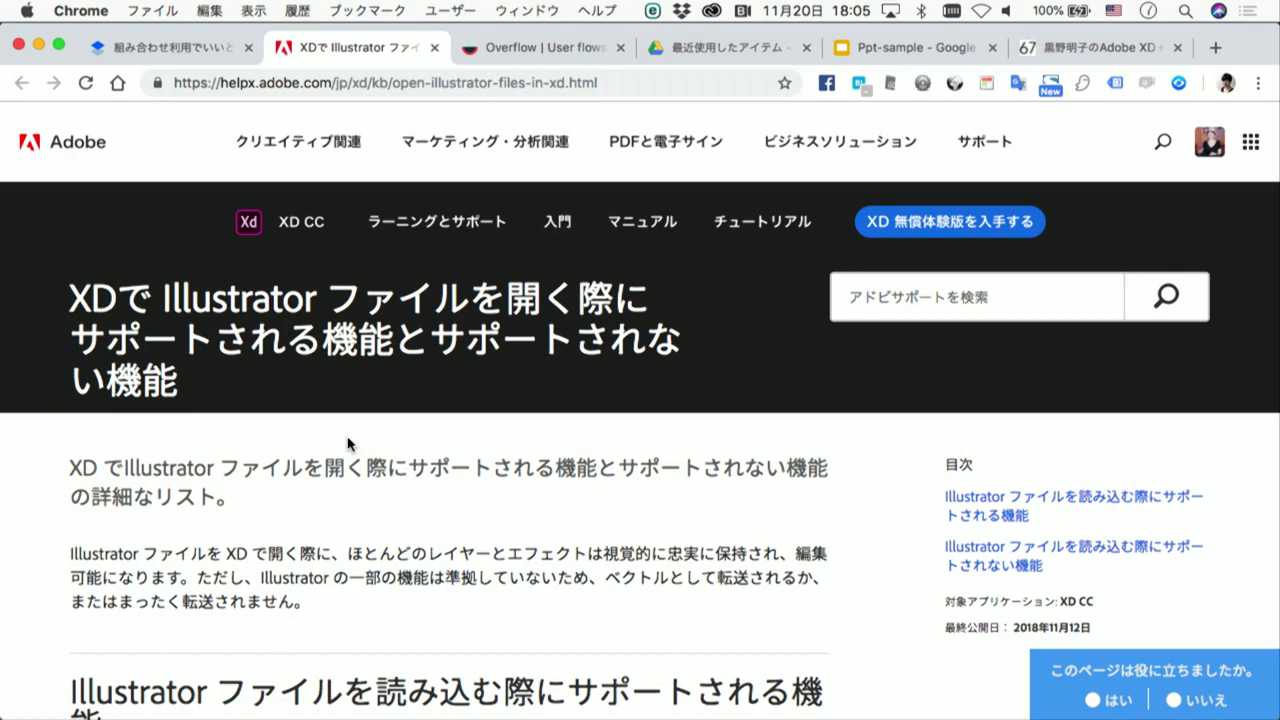
pyautogui.press('super+Tab')
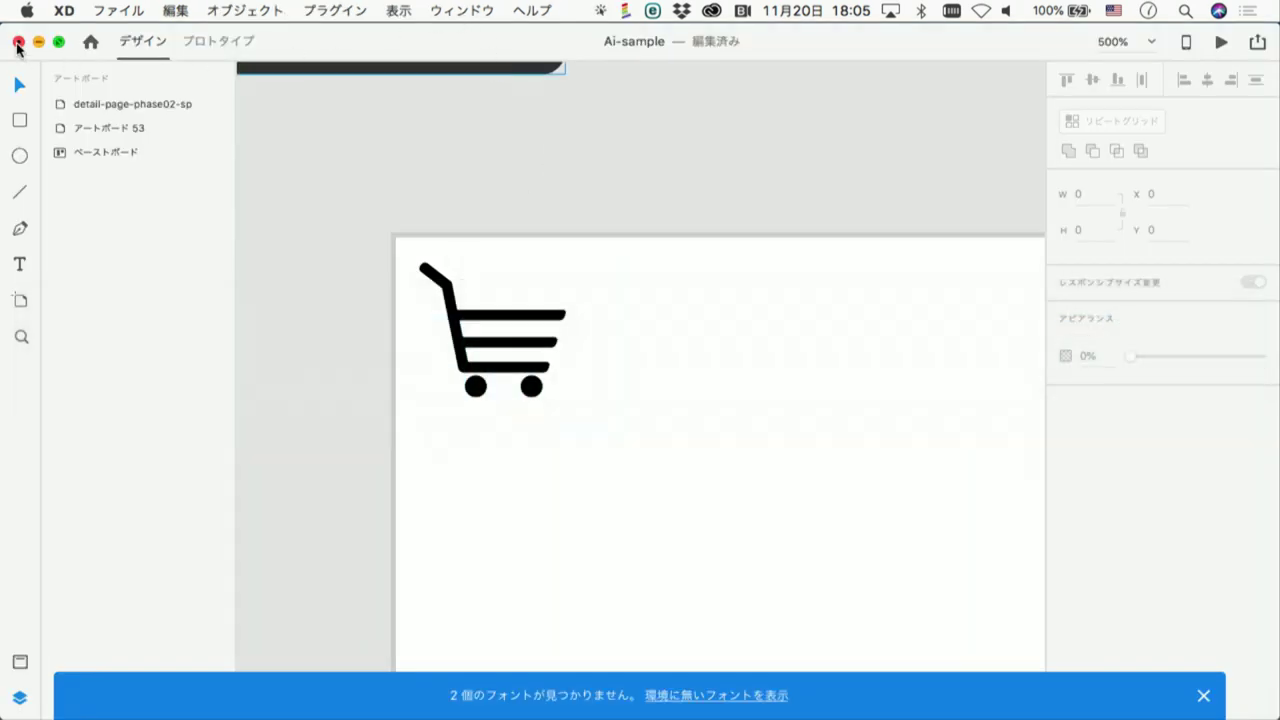
# Close Ai-sample without saving, then preview the crema-slide deck and advance one slide
pyautogui.click(17, 45)
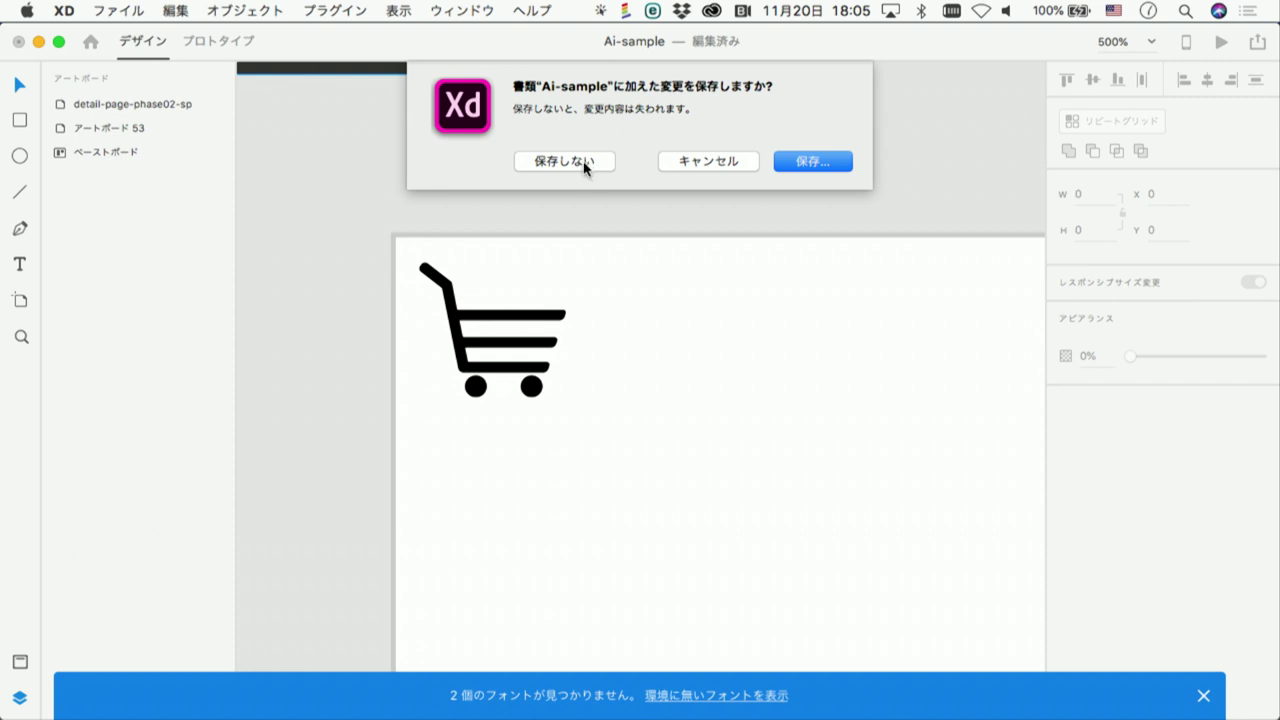
pyautogui.click(588, 163)
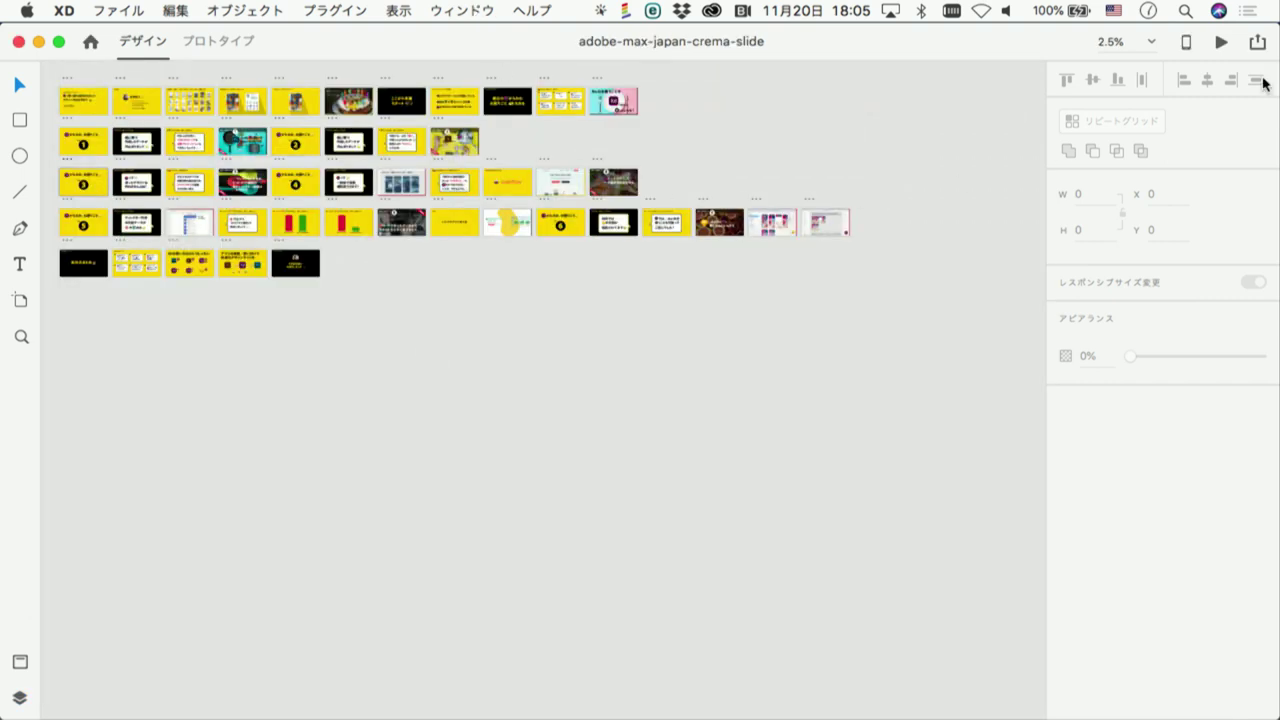
pyautogui.click(1222, 43)
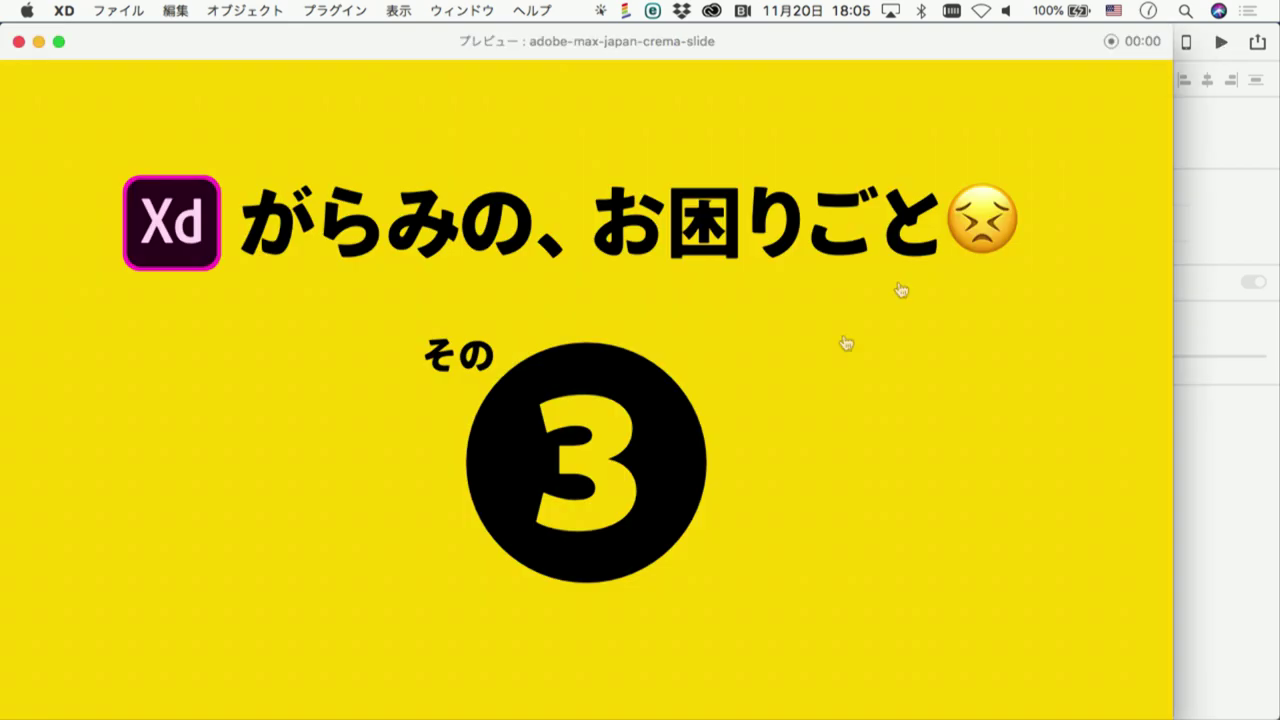
pyautogui.click(766, 437)
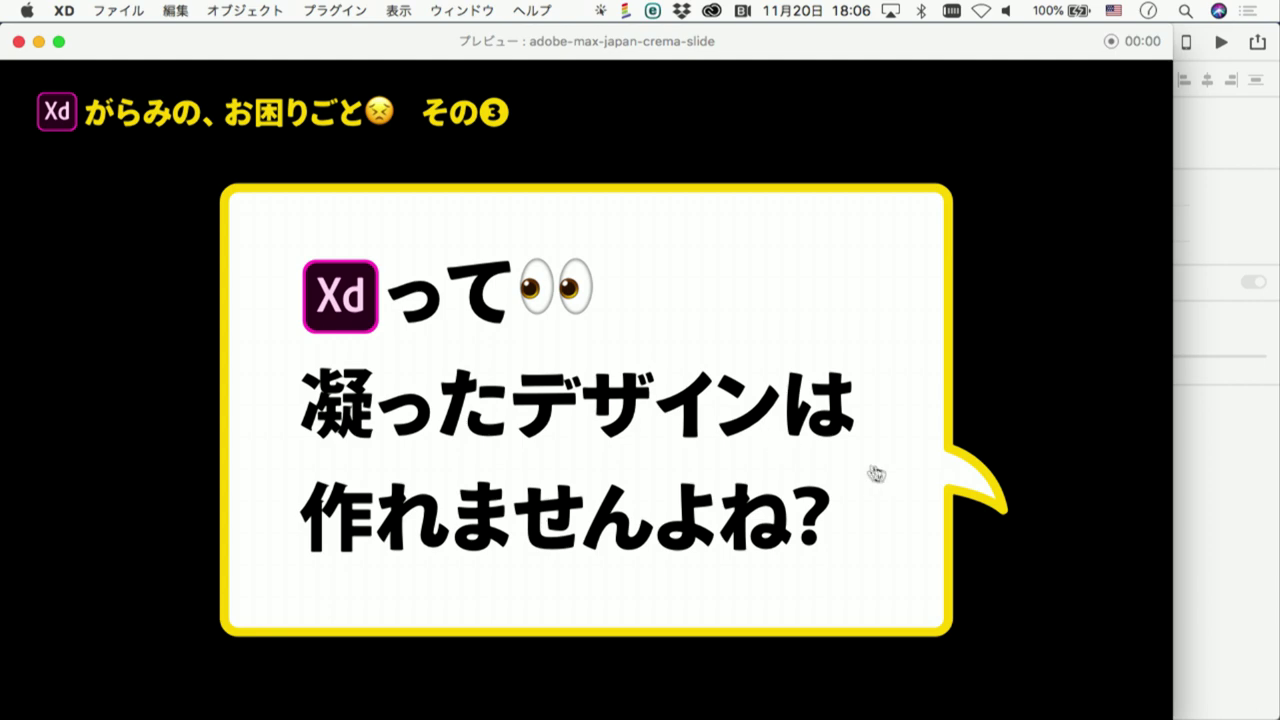
# Advance the preview to the spoons DEMO slide for recipe ③, then close the preview
pyautogui.click(823, 455)
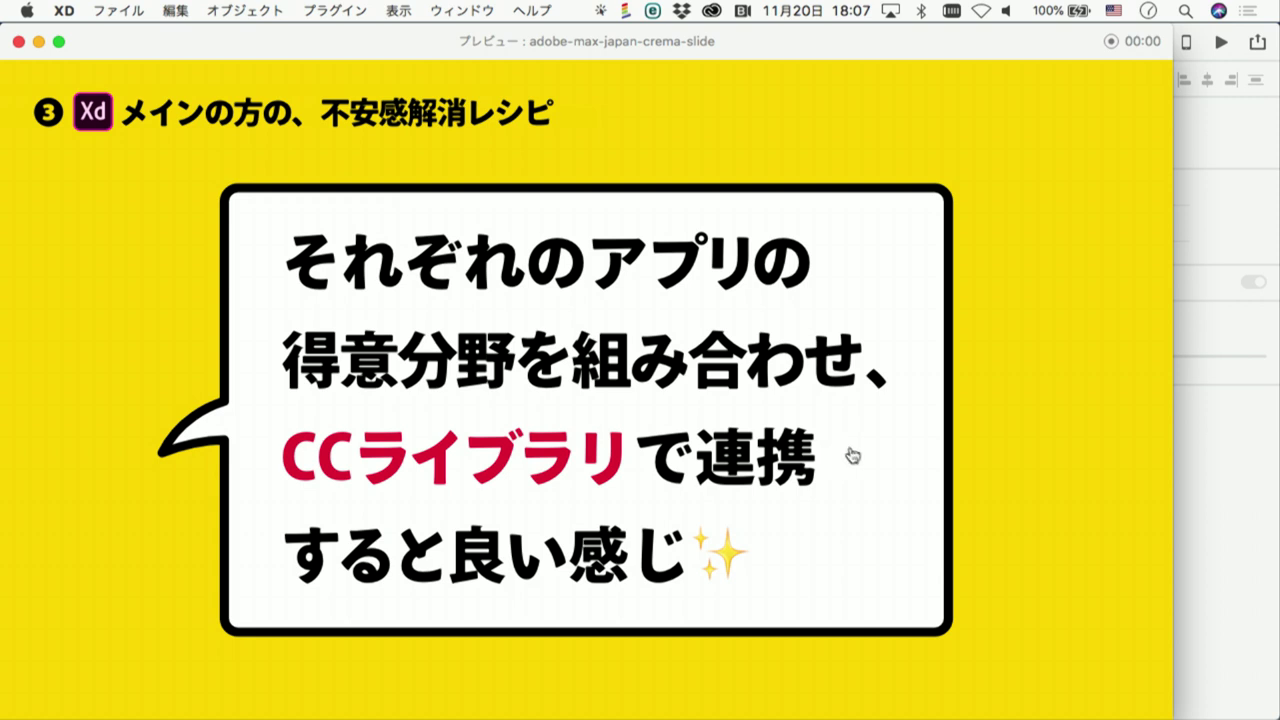
pyautogui.click(859, 450)
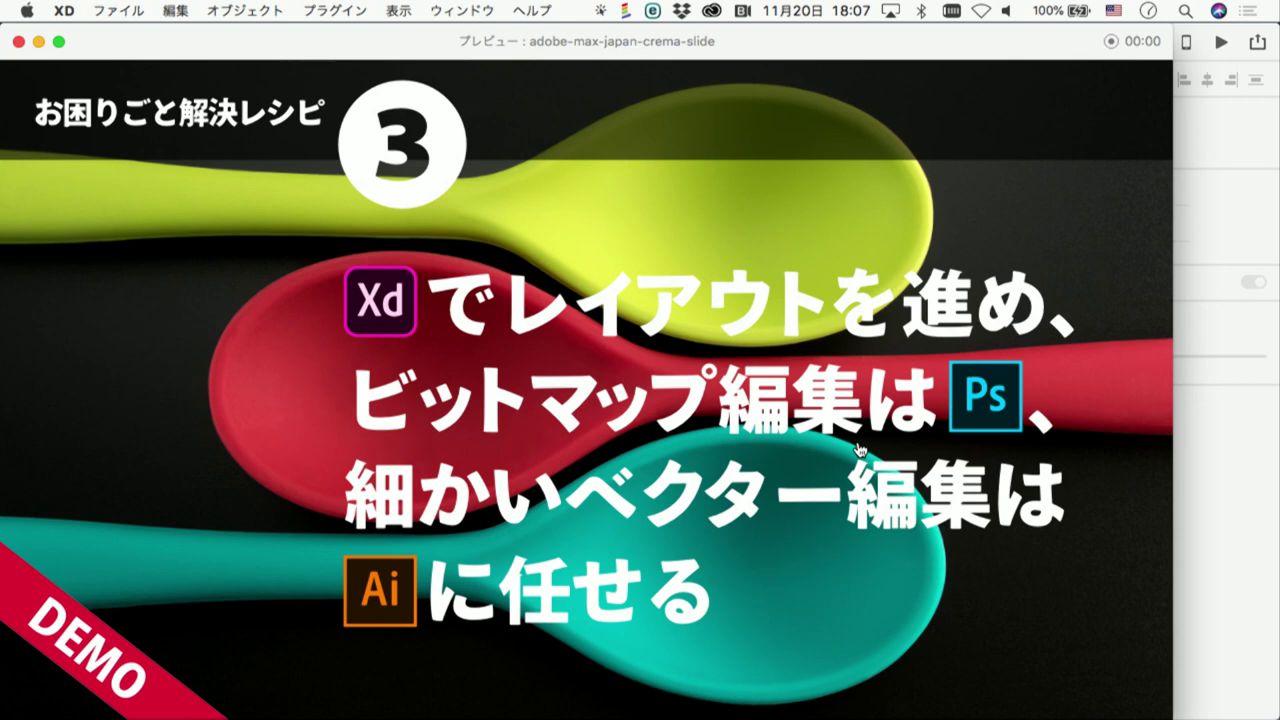
pyautogui.click(19, 43)
pyautogui.click(463, 11)
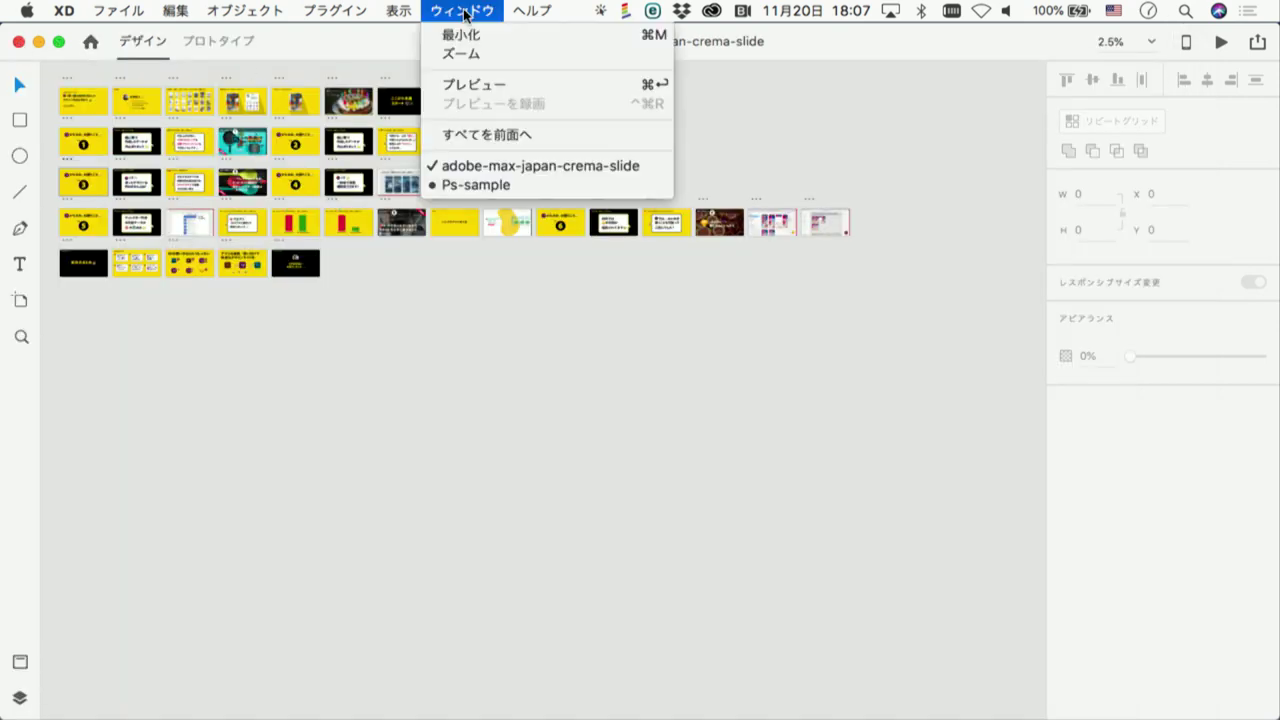
# Open XD-only.xd and enlarge its window to full screen, framing both artboards
pyautogui.click(471, 497)
pyautogui.click(130, 18)
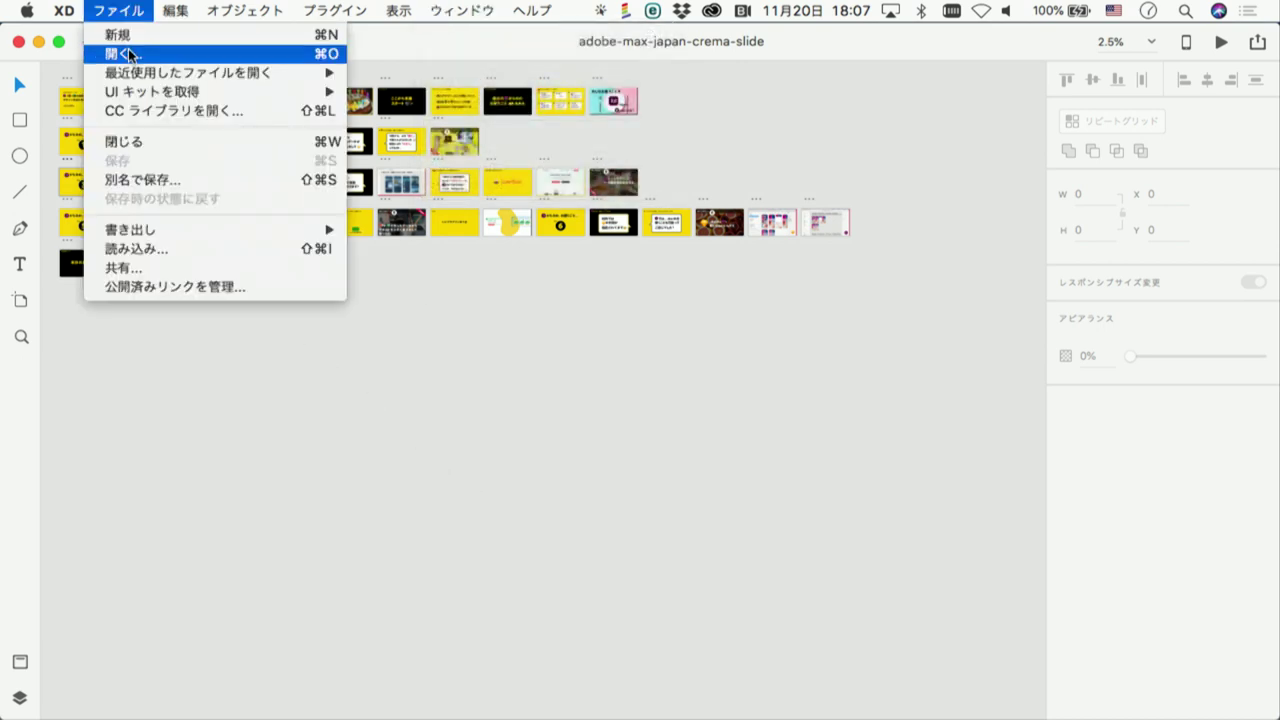
pyautogui.click(128, 48)
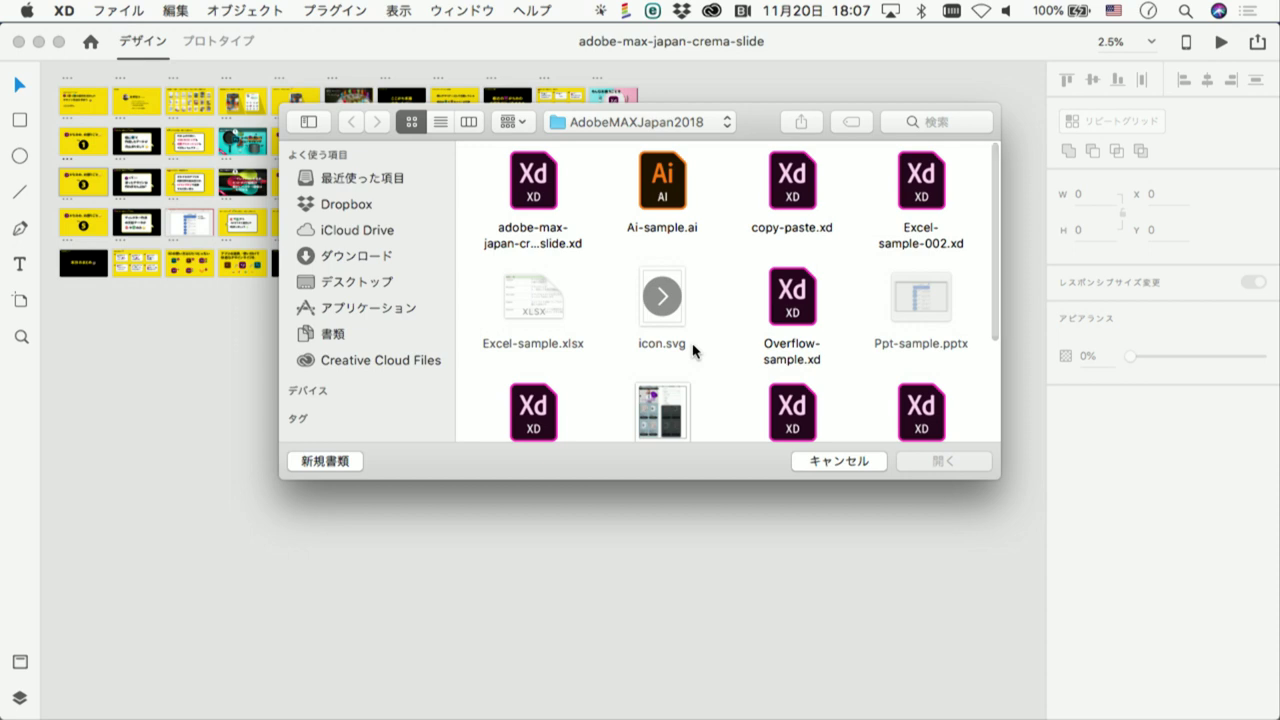
pyautogui.scroll(-1, 694, 351)
pyautogui.scroll(-3, 695, 350)
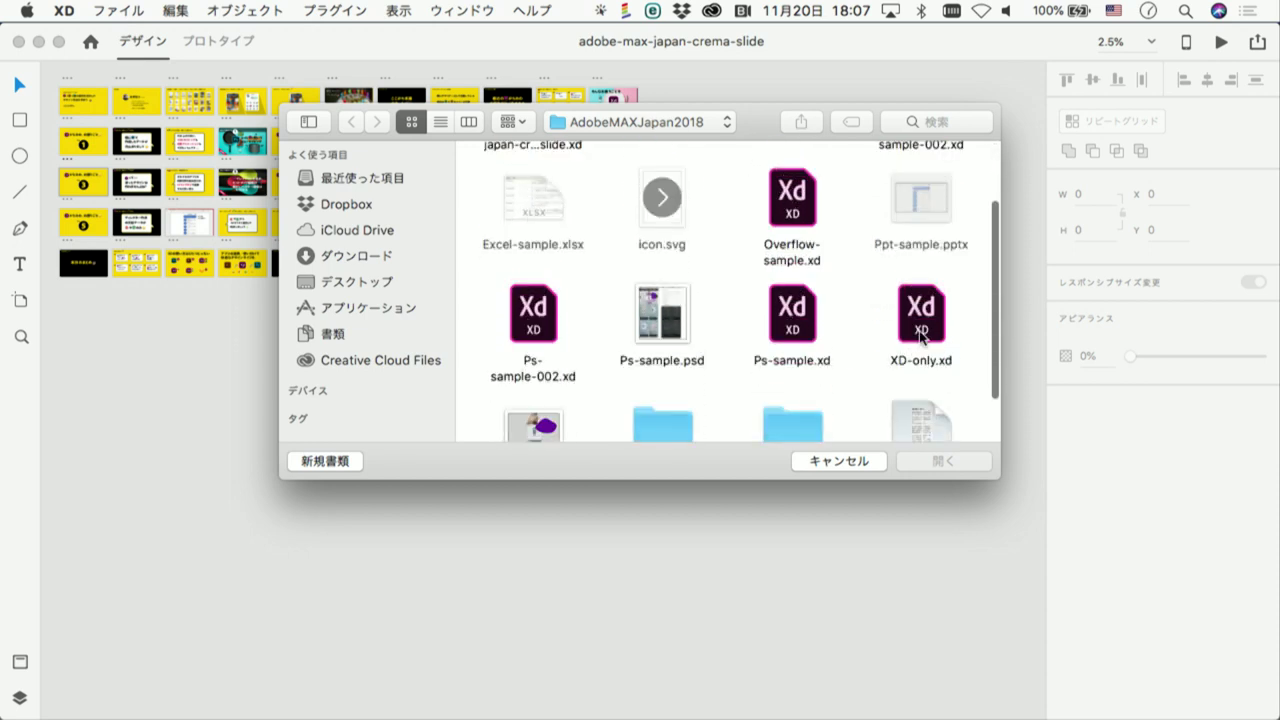
pyautogui.doubleClick(921, 338)
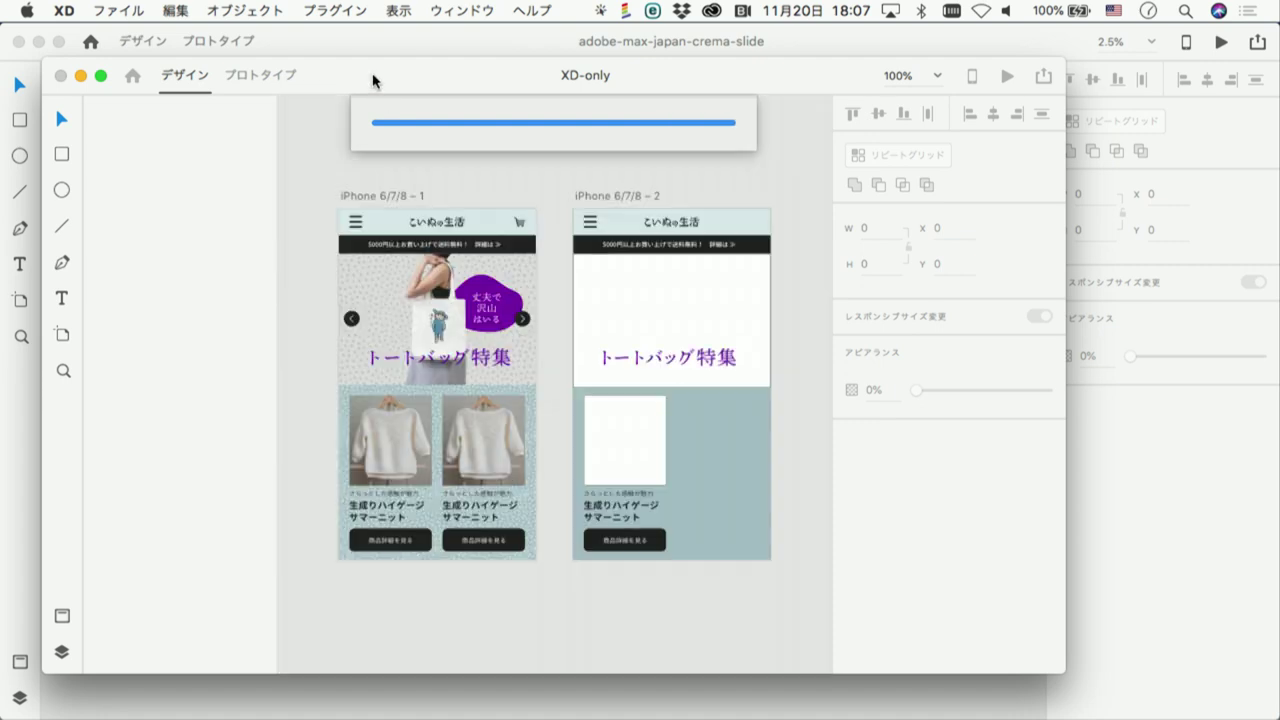
pyautogui.moveTo(373, 80); pyautogui.dragTo(331, 46)
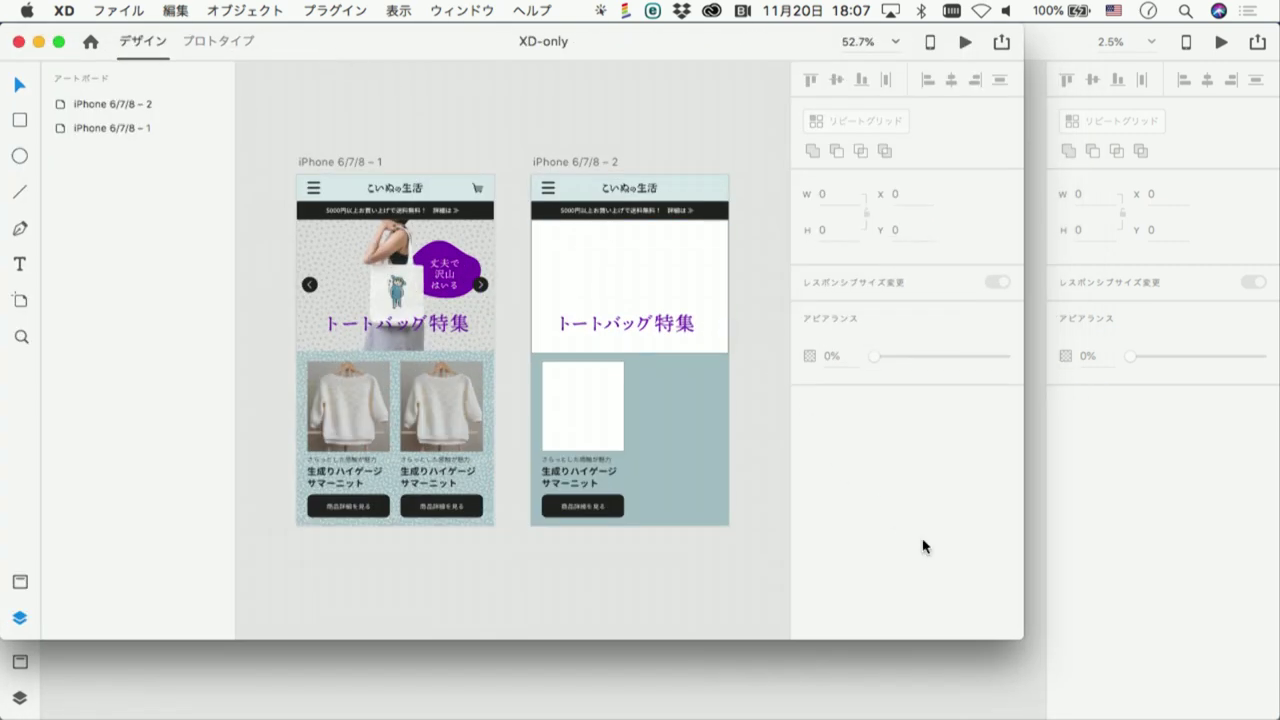
pyautogui.moveTo(1017, 641); pyautogui.dragTo(1274, 716)
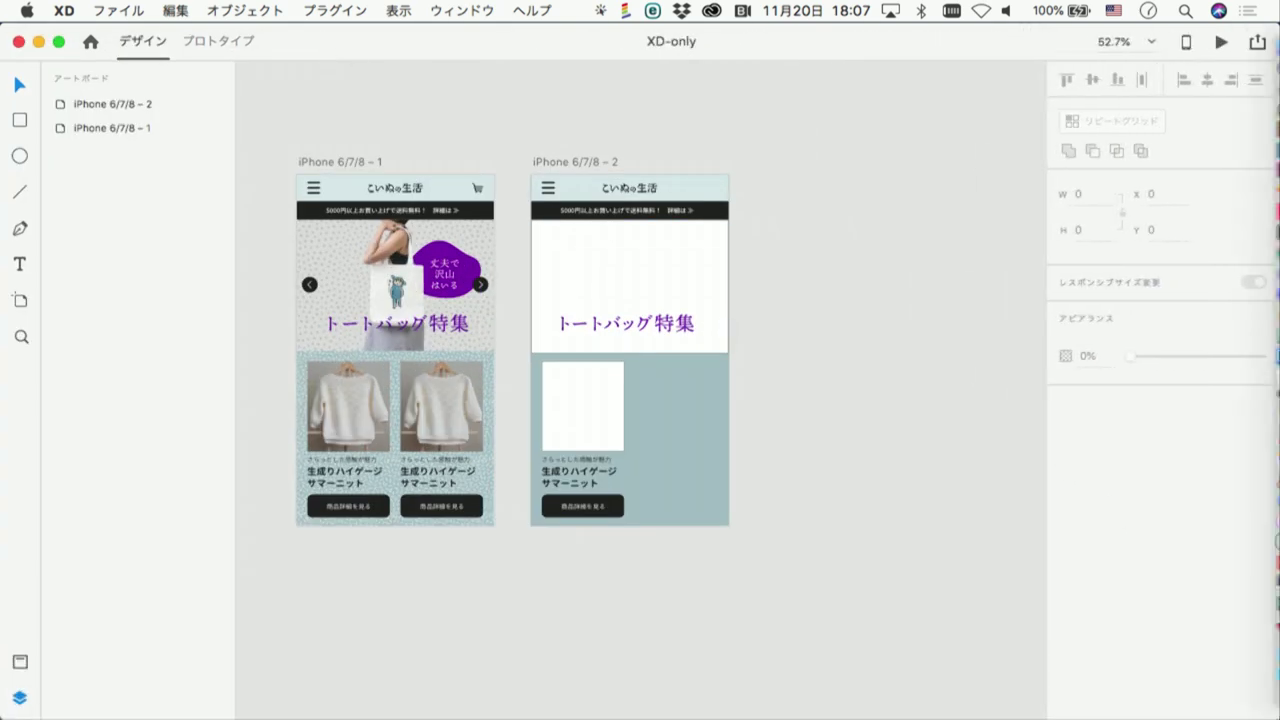
pyautogui.moveTo(549, 477); pyautogui.dragTo(635, 548)
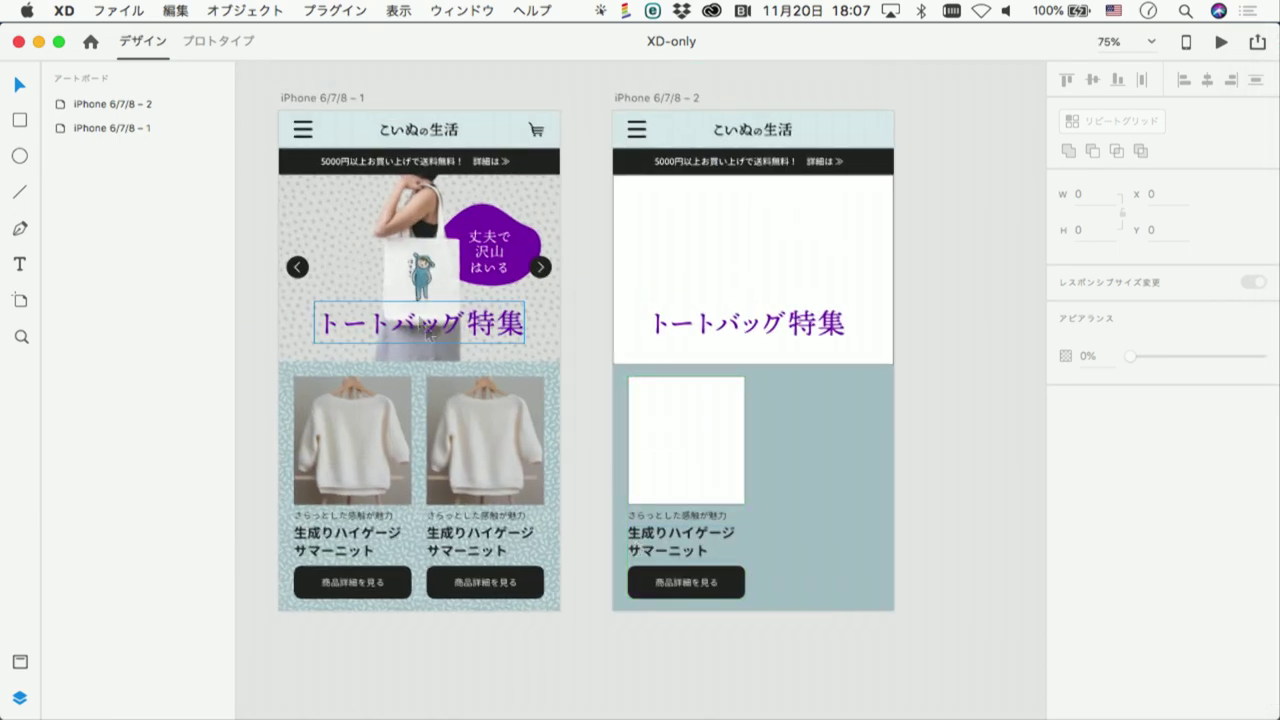
# Inspect the two iPhone 6/7/8 artboards and the second artboard's header bar
pyautogui.click(325, 97)
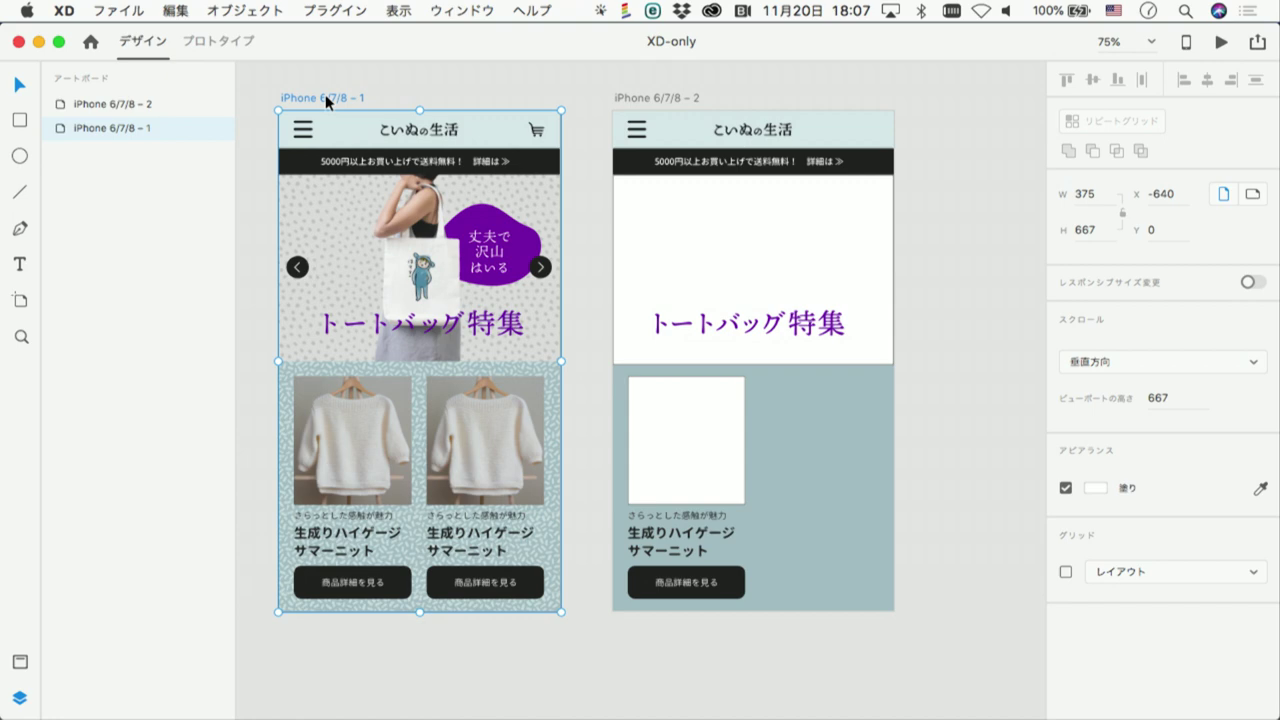
pyautogui.click(657, 97)
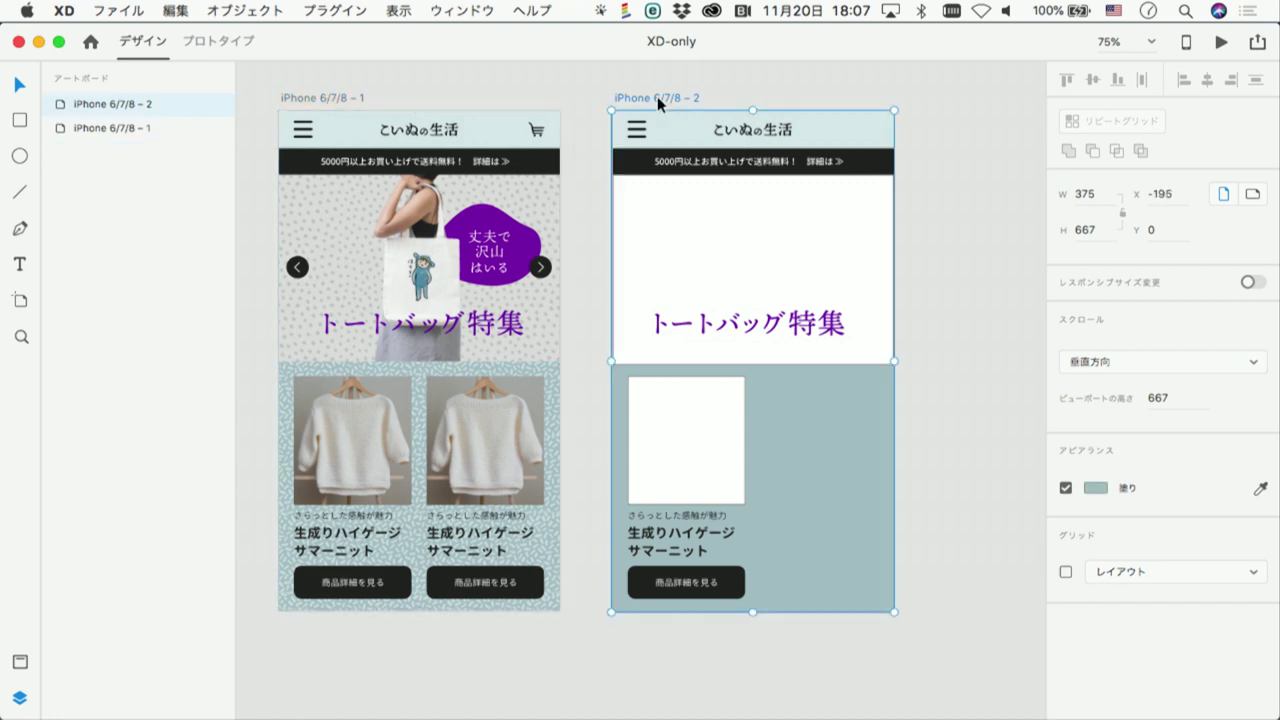
pyautogui.click(925, 137)
pyautogui.click(873, 140)
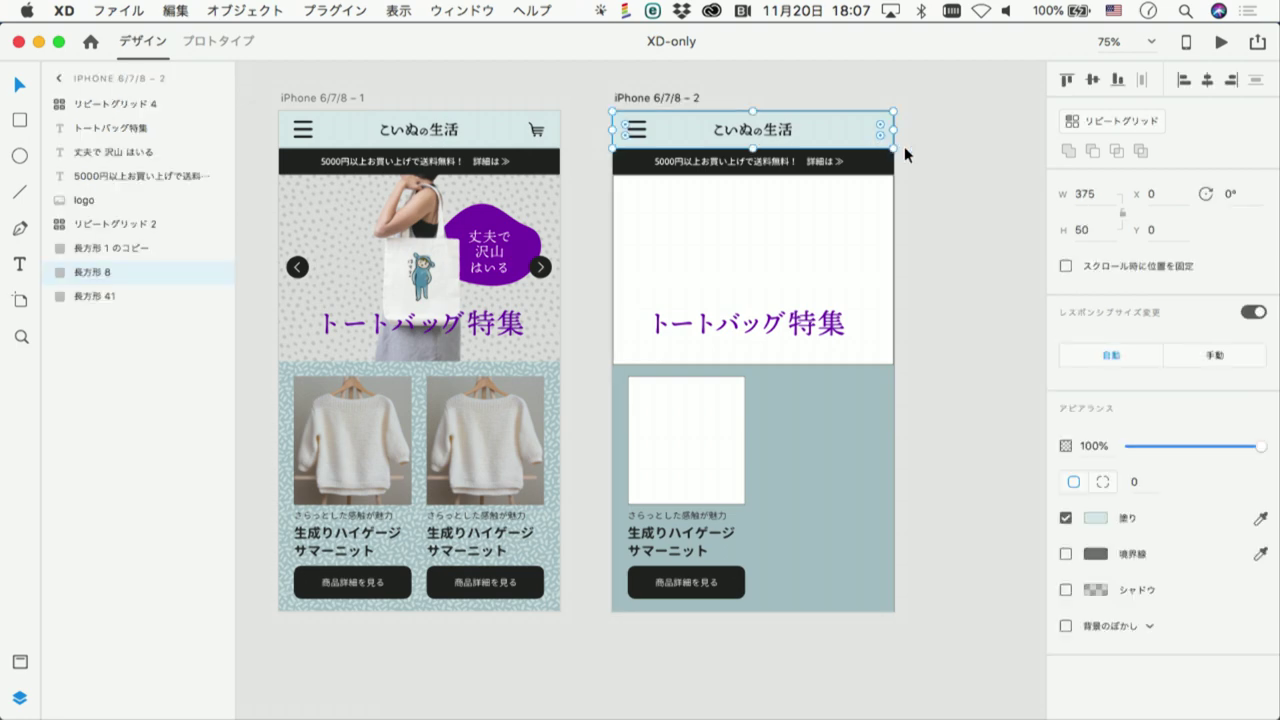
pyautogui.scroll(2, 852, 168)
pyautogui.scroll(3, 852, 170)
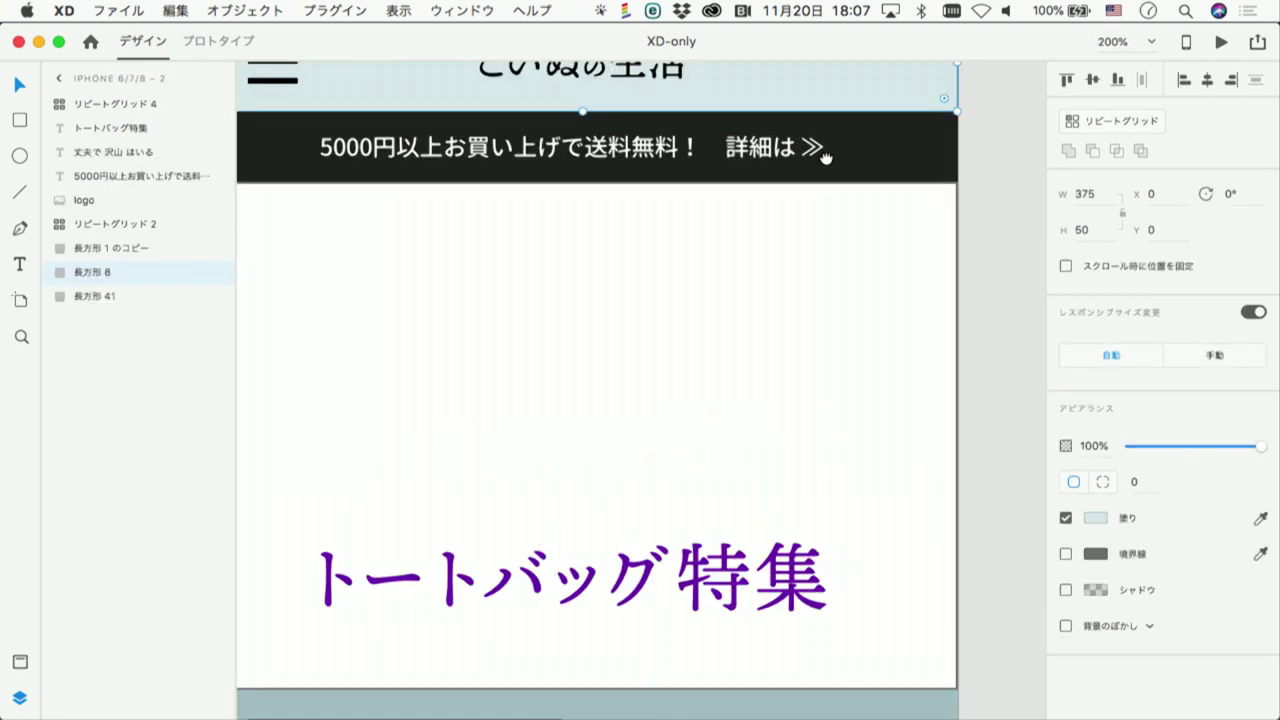
pyautogui.scroll(2, 852, 170)
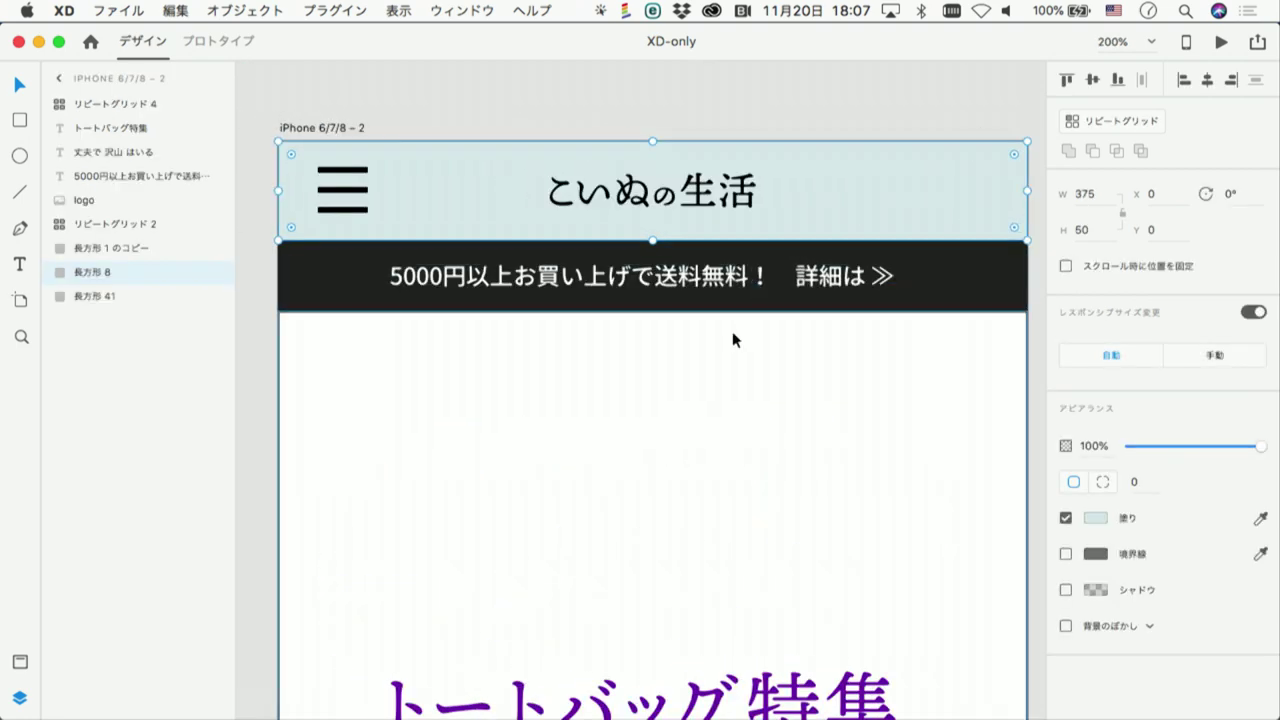
pyautogui.scroll(-2, 732, 334)
# Inspect the free-shipping banner, white hero rectangle and product card repeat grid
pyautogui.click(922, 228)
pyautogui.scroll(-1, 915, 367)
pyautogui.scroll(-2, 915, 367)
pyautogui.click(915, 367)
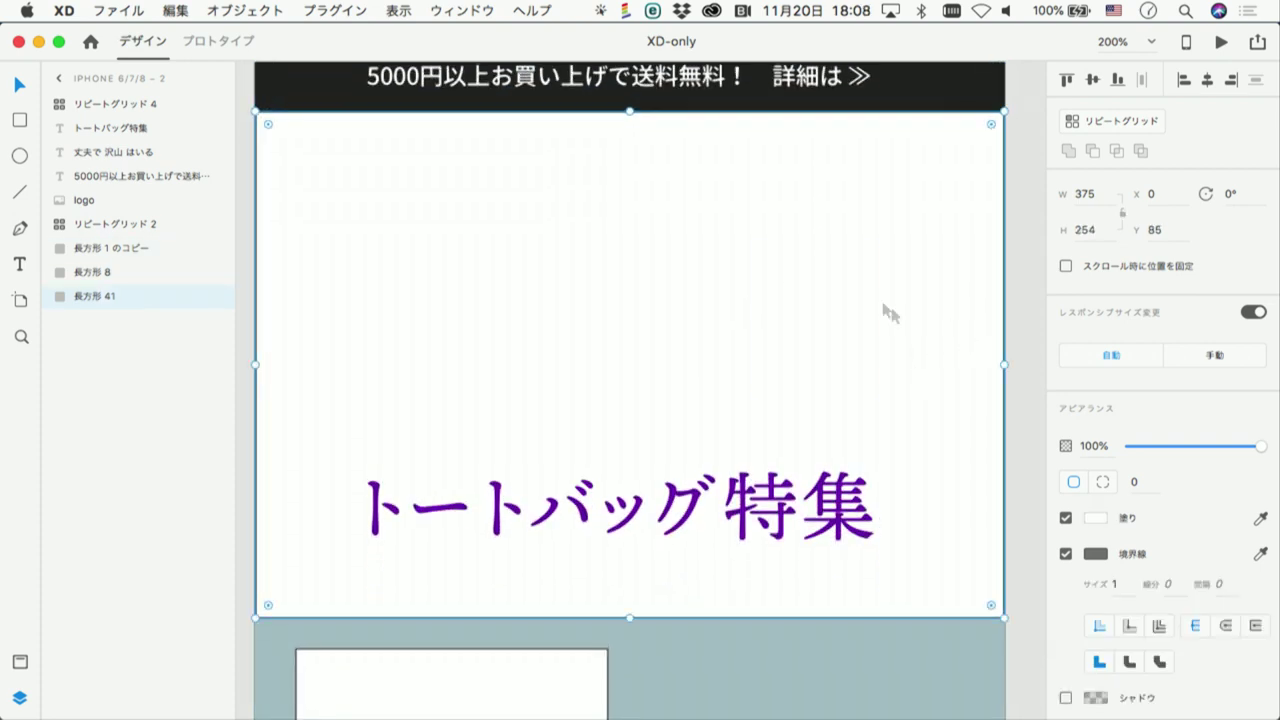
pyautogui.scroll(-3, 957, 375)
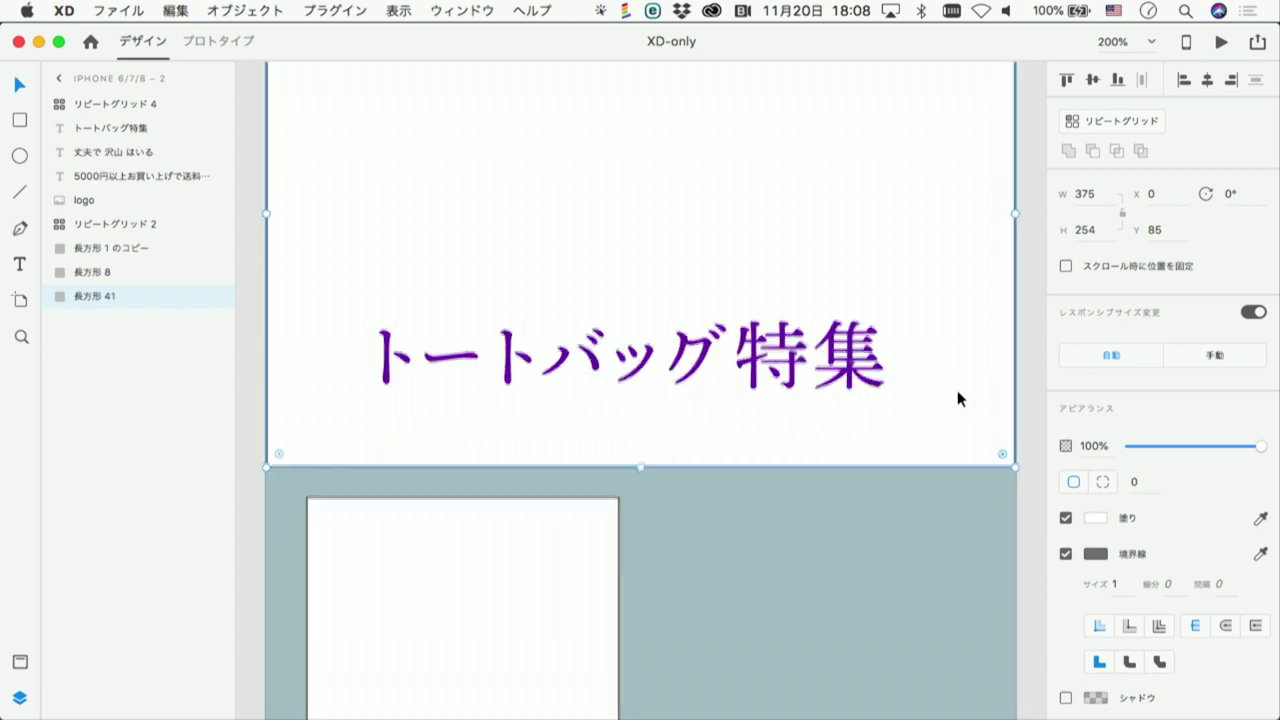
pyautogui.scroll(-3, 957, 375)
pyautogui.scroll(-2, 957, 375)
pyautogui.scroll(-2, 957, 375)
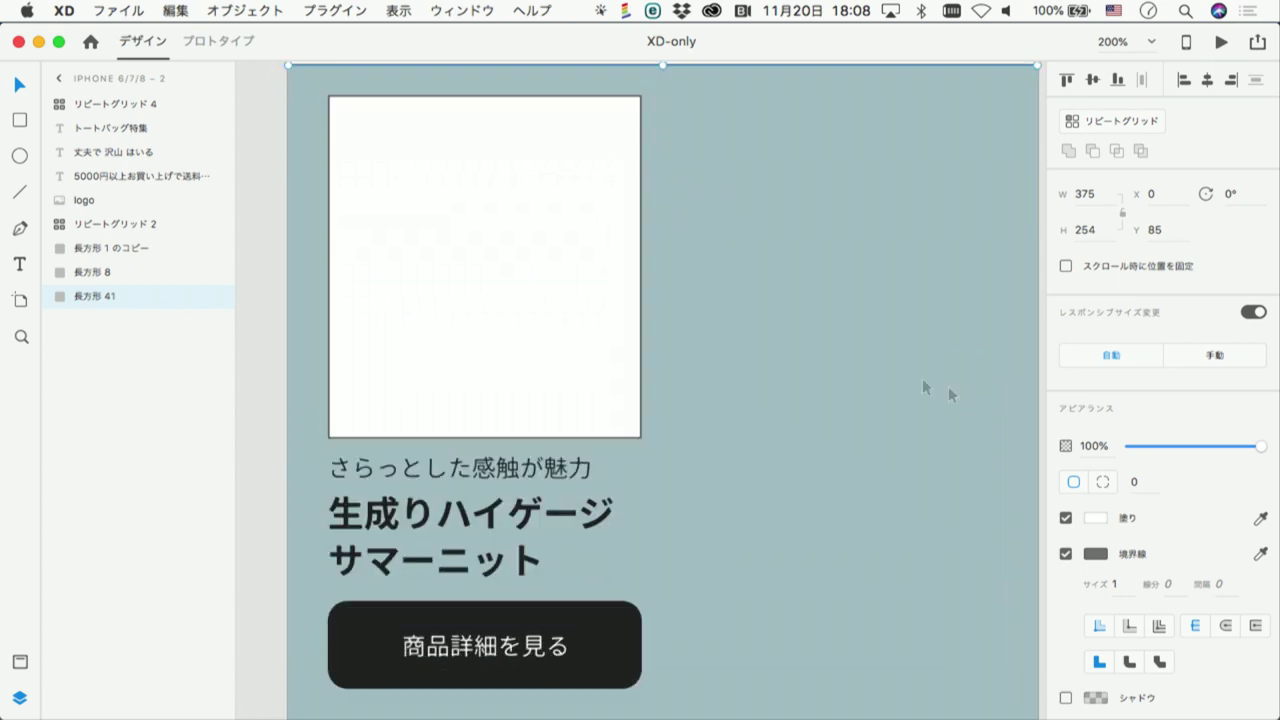
pyautogui.click(552, 386)
pyautogui.scroll(-5, 715, 522)
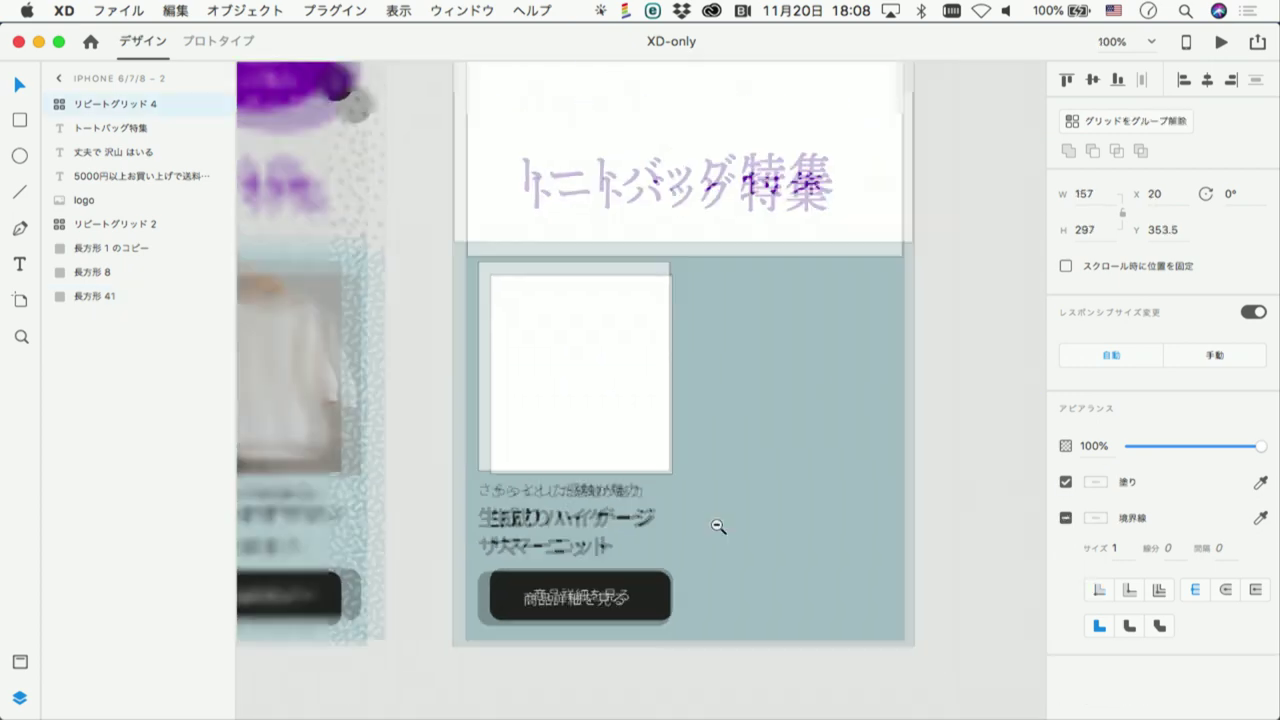
# Widen the product card repeat grid to two side-by-side cards, then switch to Photoshop
pyautogui.scroll(-3, 715, 522)
pyautogui.moveTo(715, 510)
pyautogui.mouseDown()
pyautogui.moveTo(668, 520)
pyautogui.moveTo(776, 495)
pyautogui.mouseUp()
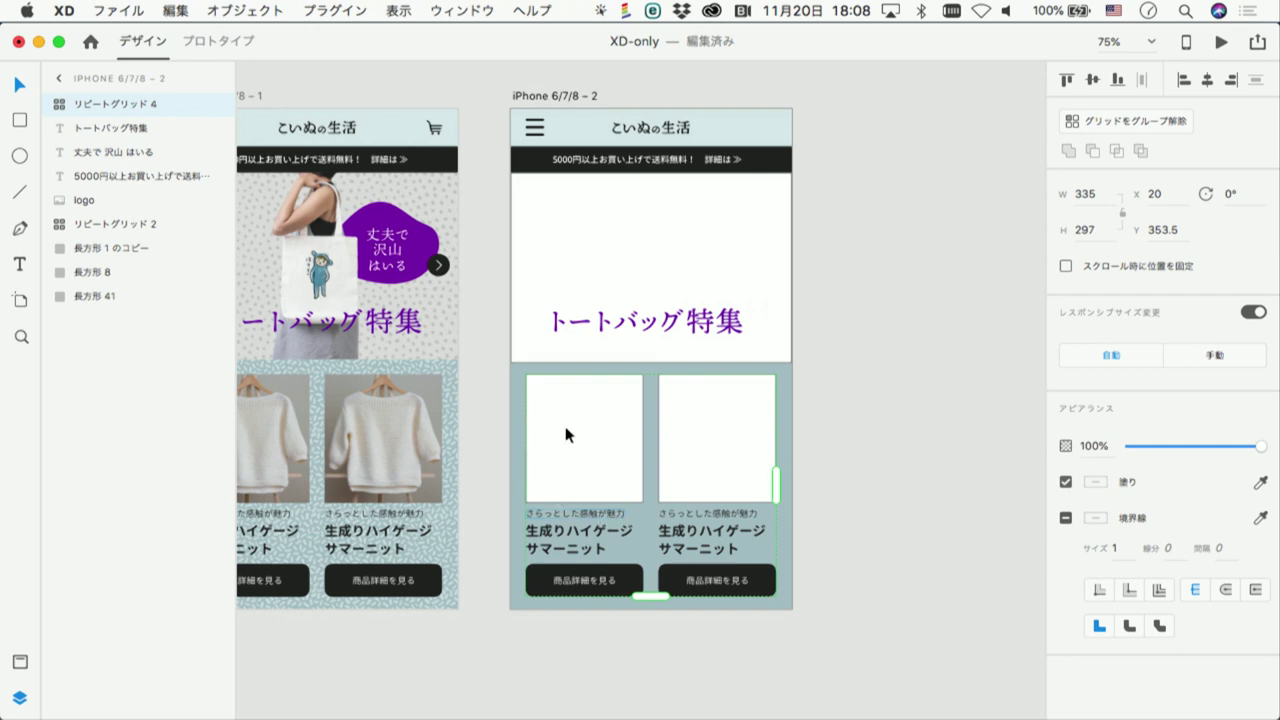
pyautogui.click(835, 428)
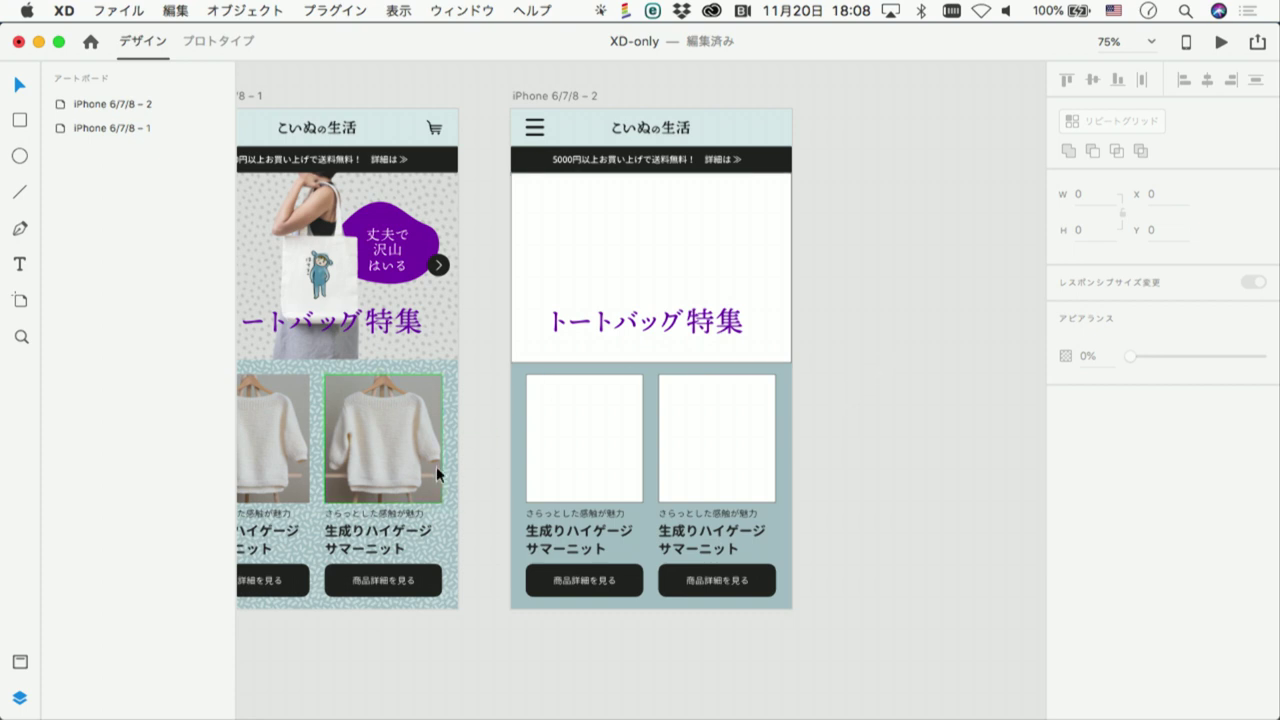
pyautogui.press('super+Tab')
pyautogui.press('super+Tab')
pyautogui.press('super+Tab')
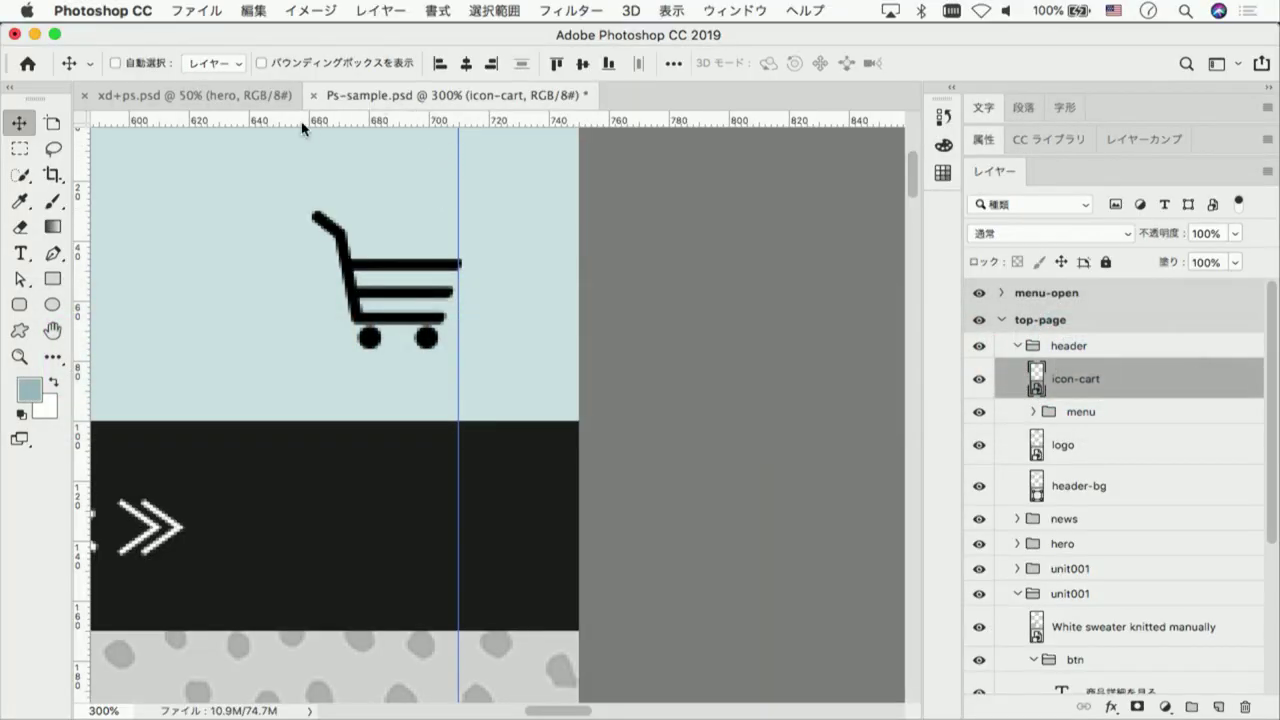
# Show xd+ps.psd at 100% with the three layers above the tote-bag photo hidden
pyautogui.click(250, 105)
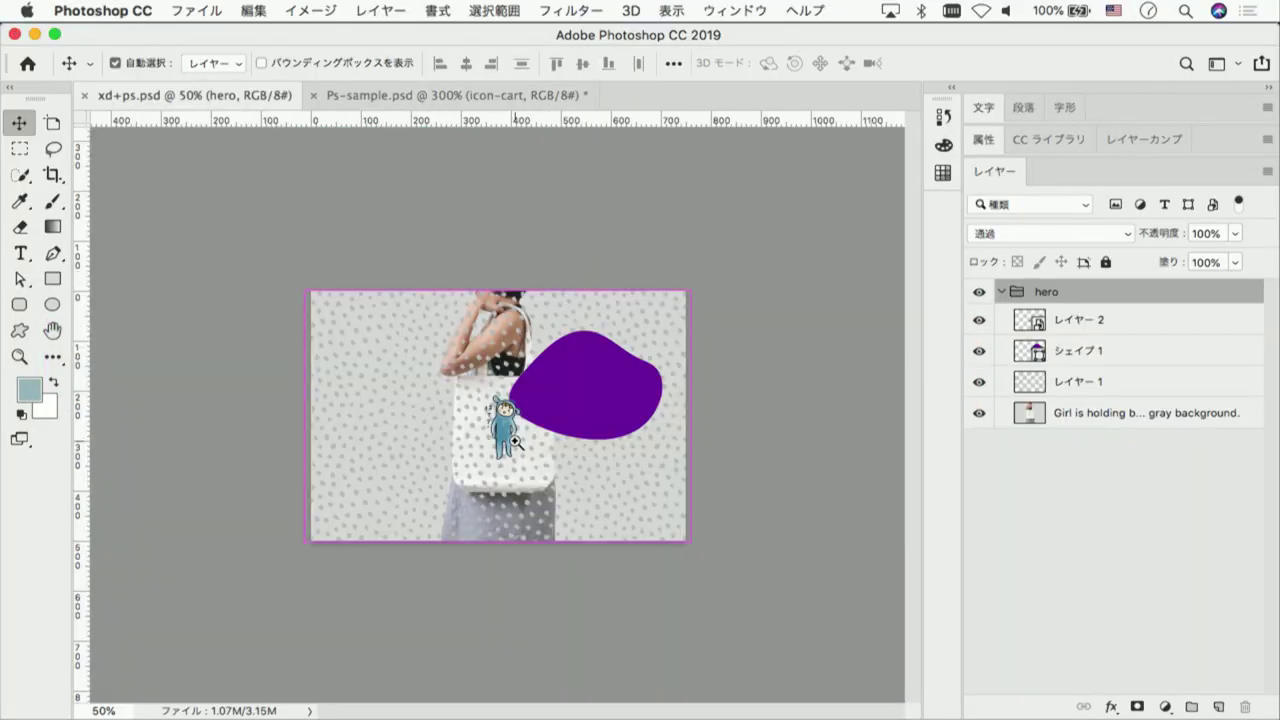
pyautogui.press('super+plus')
pyautogui.press('super+plus')
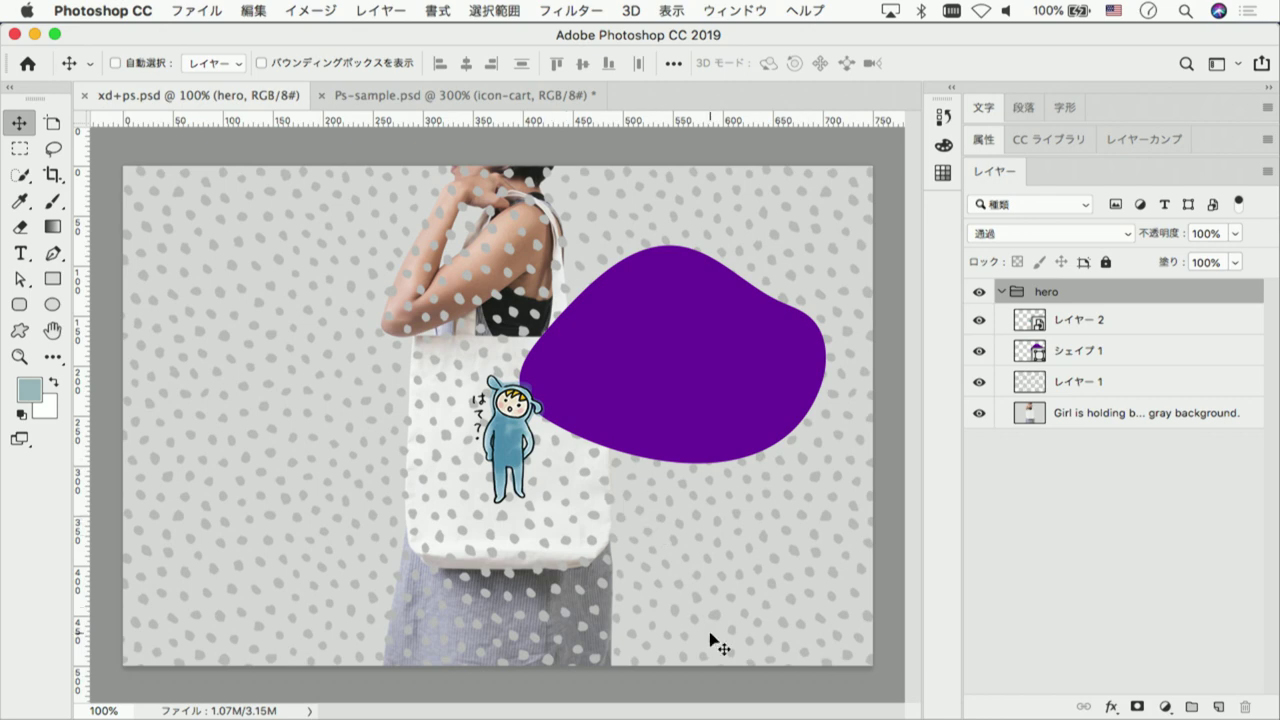
pyautogui.moveTo(980, 382); pyautogui.dragTo(981, 328)
# Reveal the dot pattern, purple blob and character drawing layers one by one
pyautogui.click(980, 382)
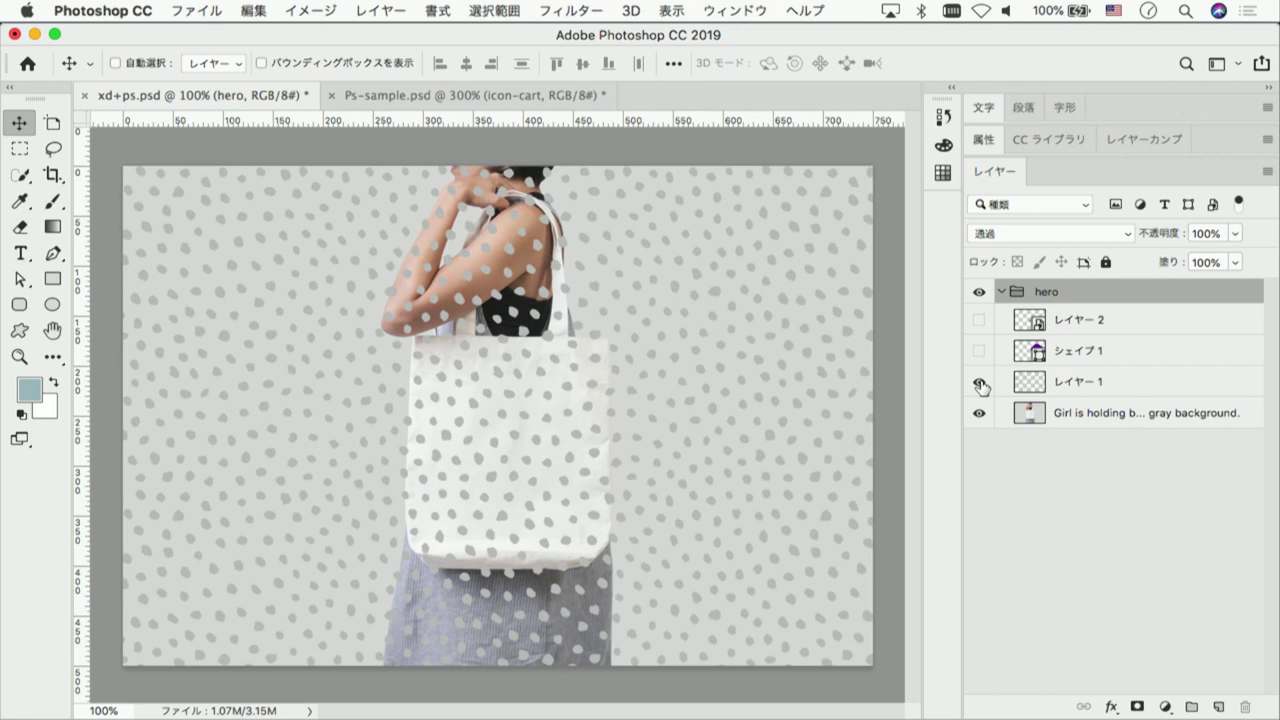
pyautogui.click(979, 351)
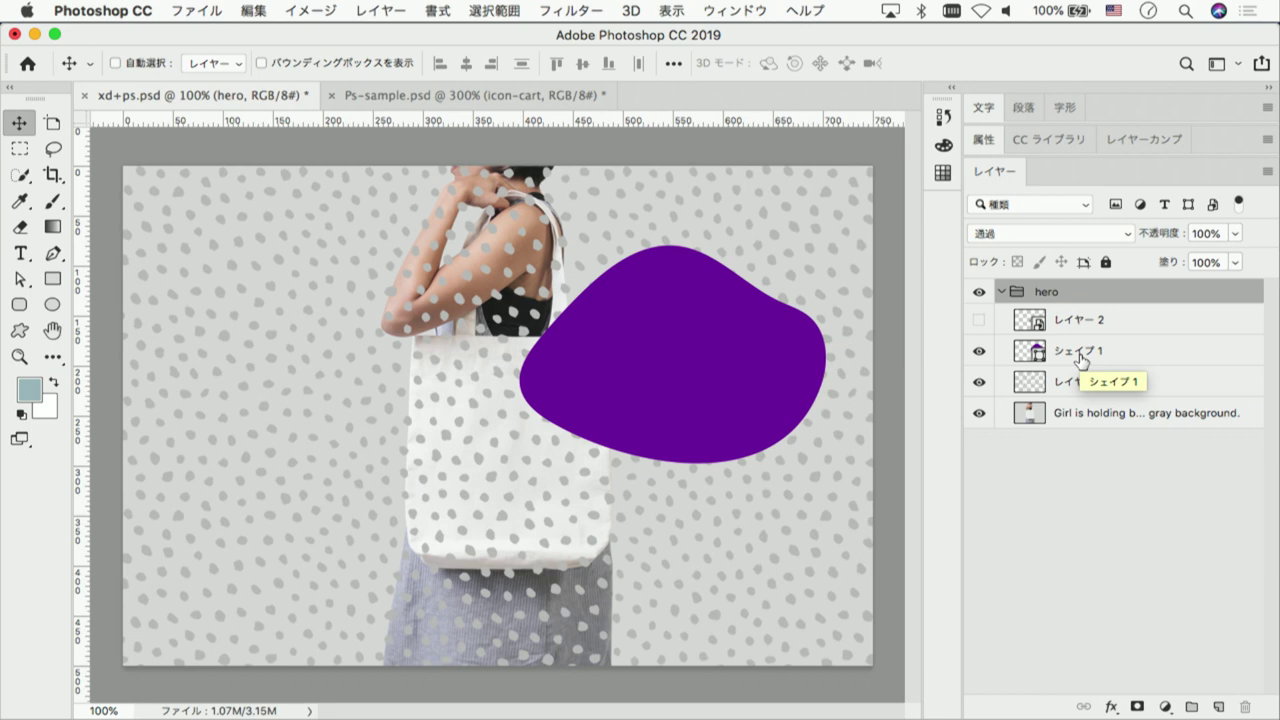
pyautogui.click(979, 320)
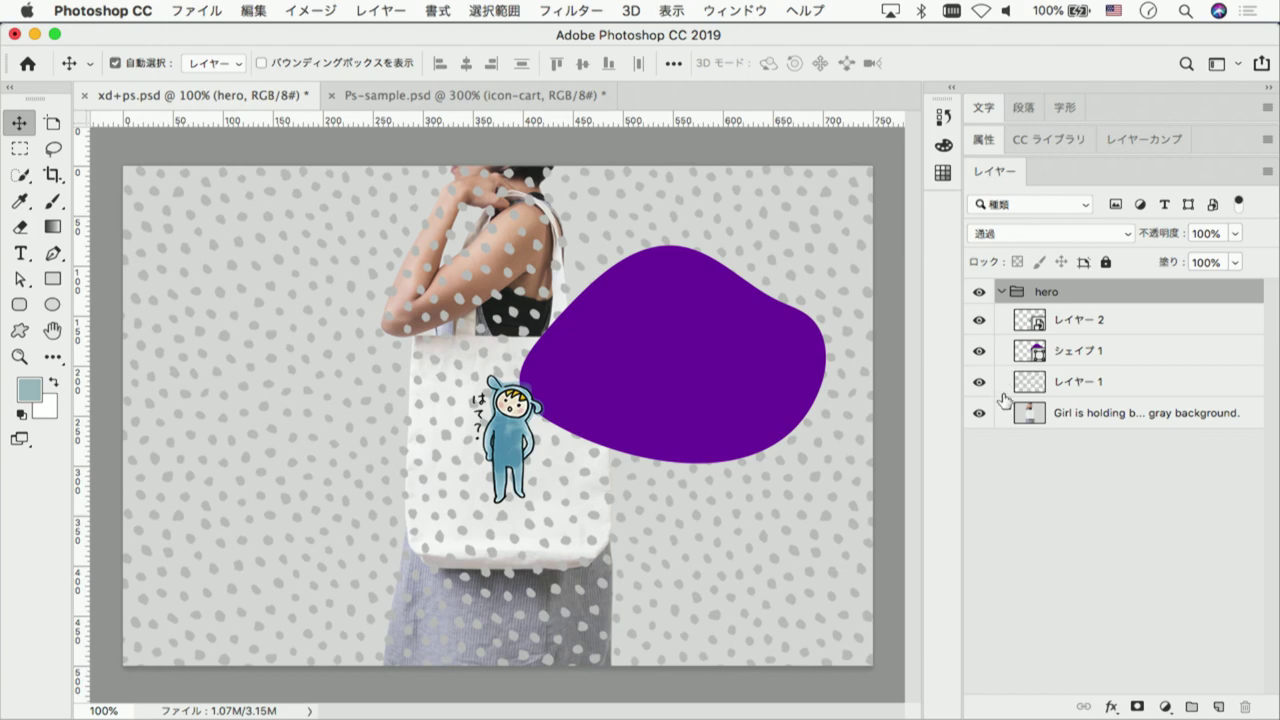
pyautogui.press('super+Tab')
pyautogui.press('super+Tab')
pyautogui.press('super+Tab')
pyautogui.press('super+Tab')
pyautogui.press('super+Tab')
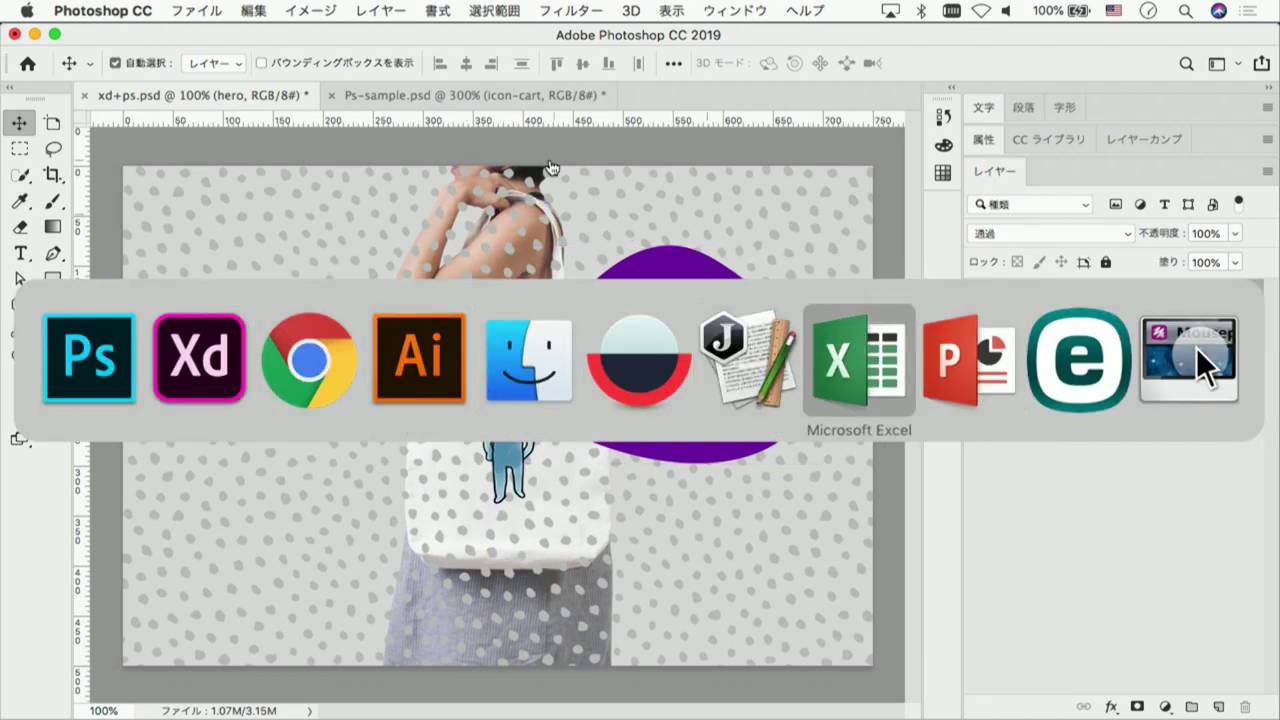
pyautogui.press('super+Tab')
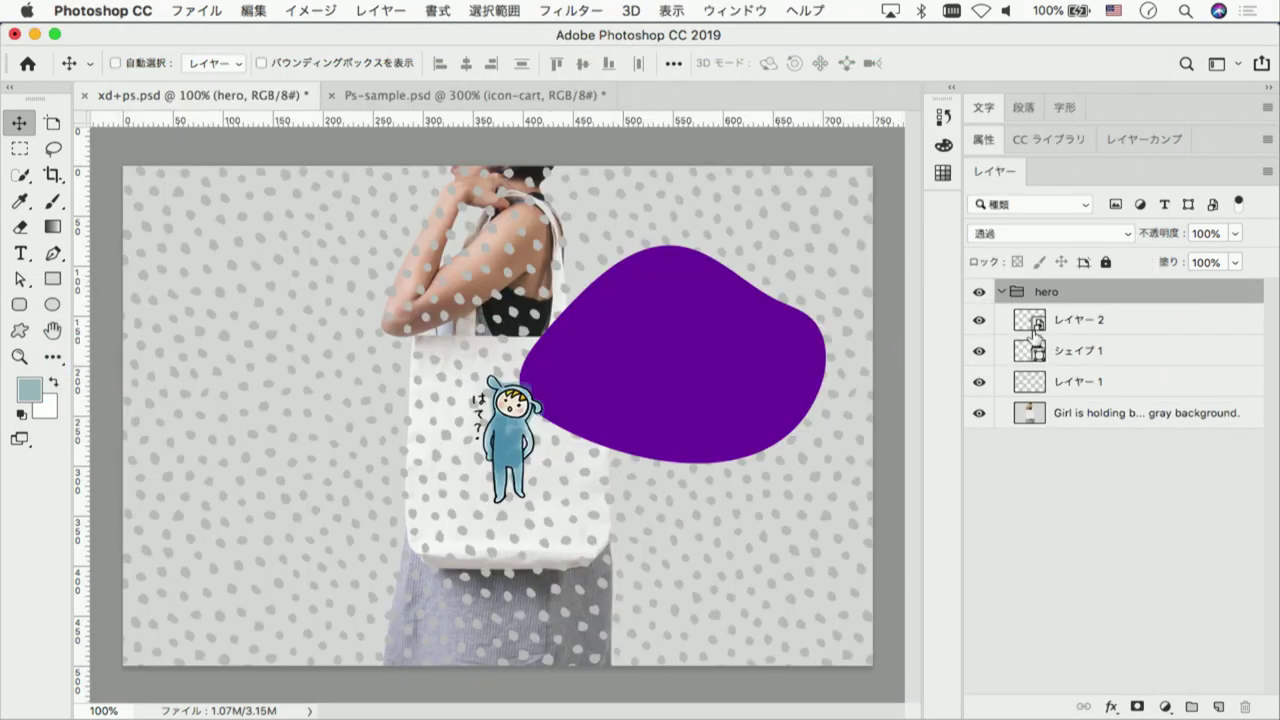
pyautogui.click(1001, 291)
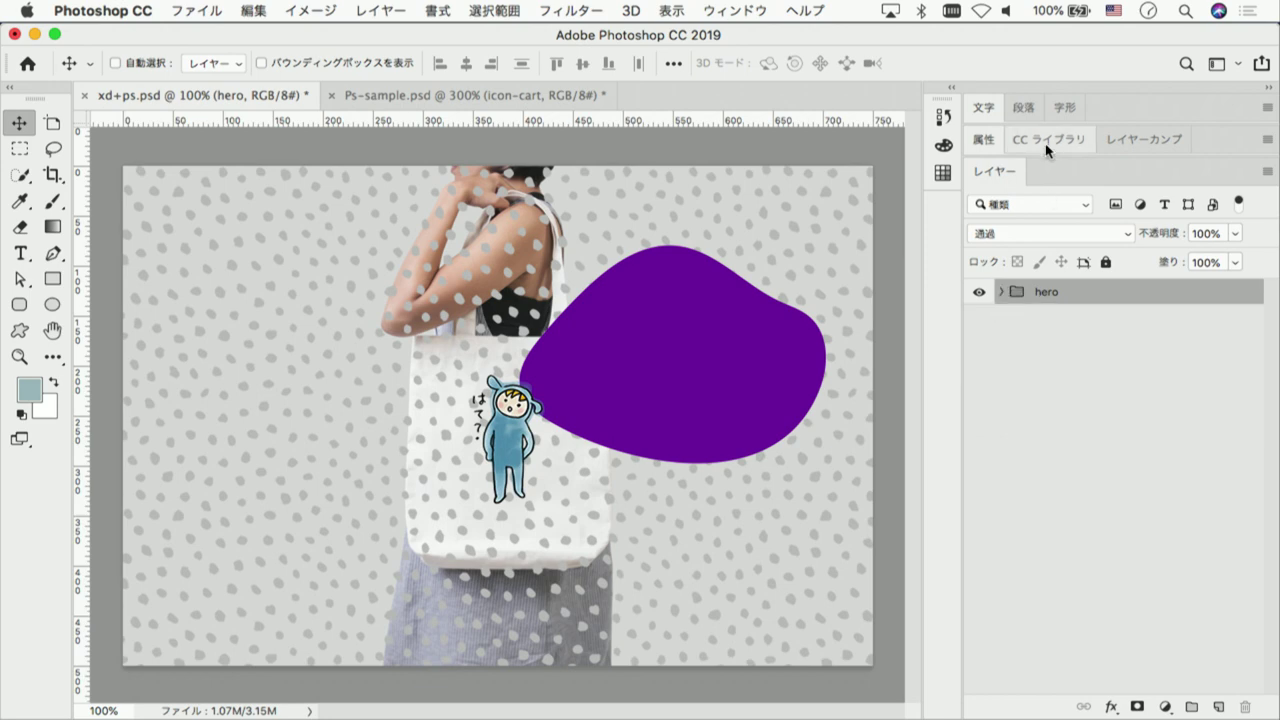
# Dock the CC Libraries panel along the left edge of Photoshop
pyautogui.click(1045, 149)
pyautogui.moveTo(1033, 147); pyautogui.dragTo(418, 163)
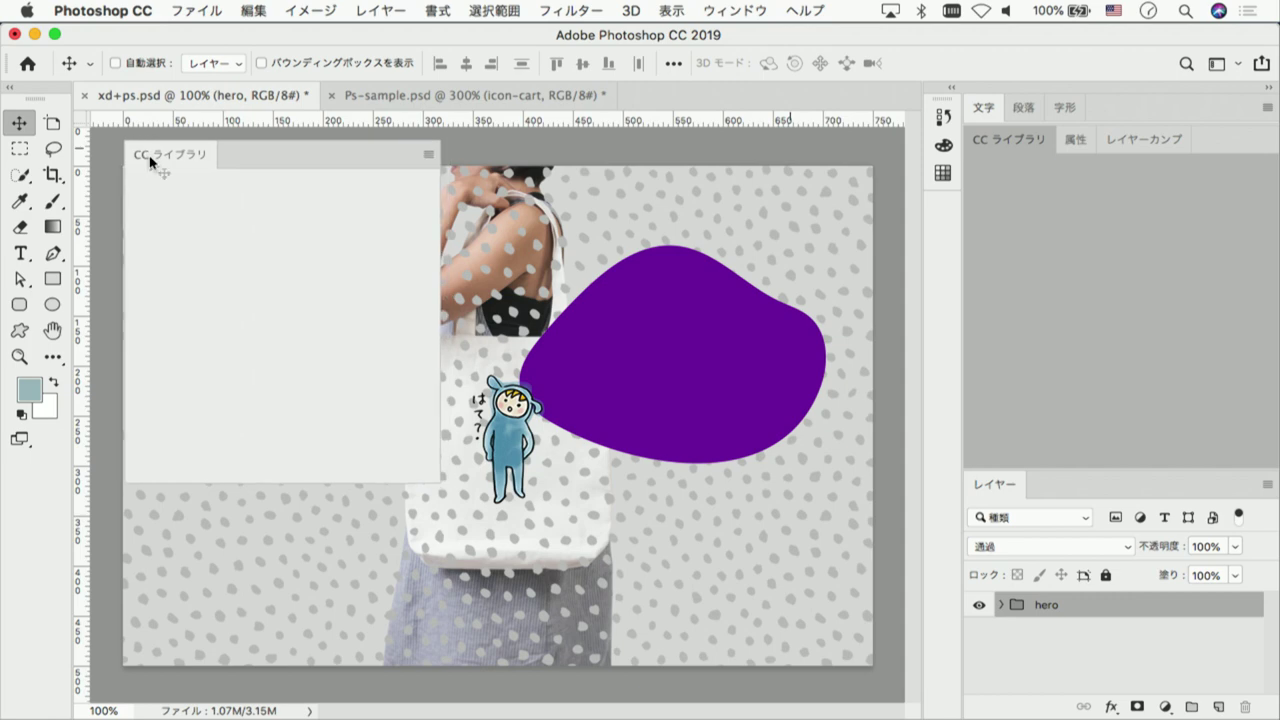
pyautogui.moveTo(418, 163); pyautogui.dragTo(151, 150)
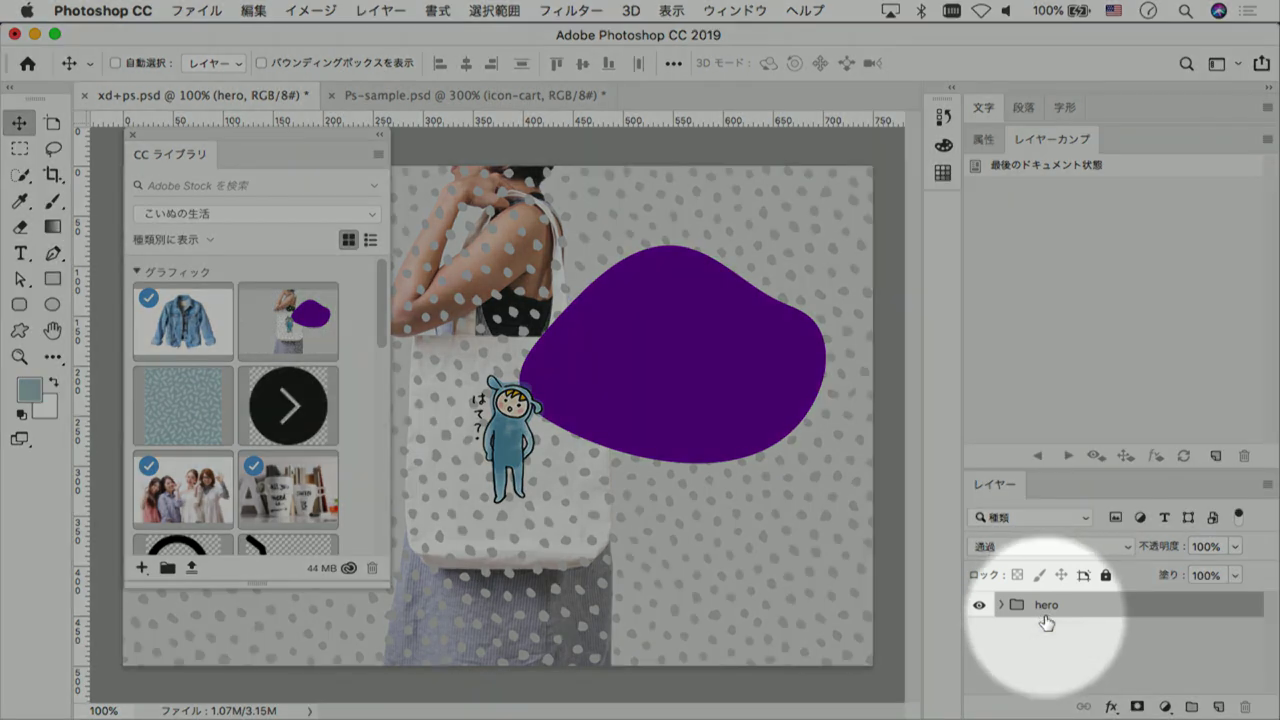
# Add the hero layer group to the こいぬの生活 library as a graphic
pyautogui.click(1000, 604)
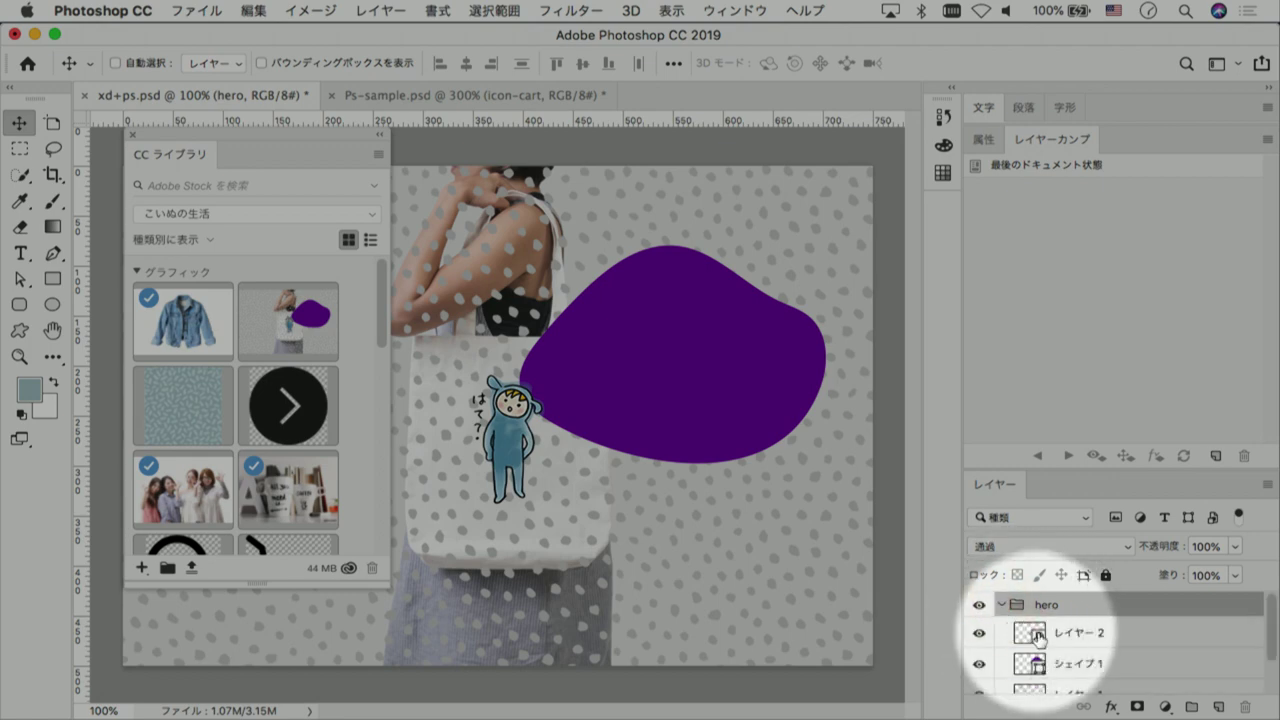
pyautogui.scroll(-1, 1061, 647)
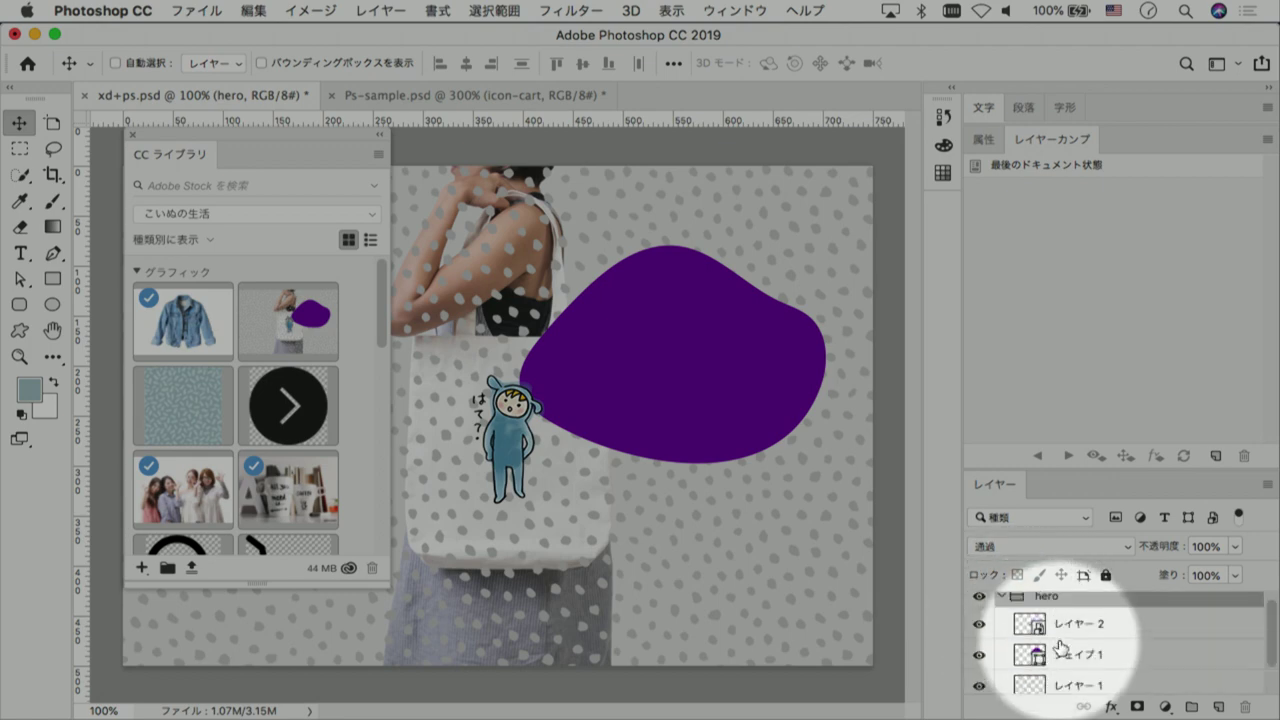
pyautogui.scroll(1, 1040, 617)
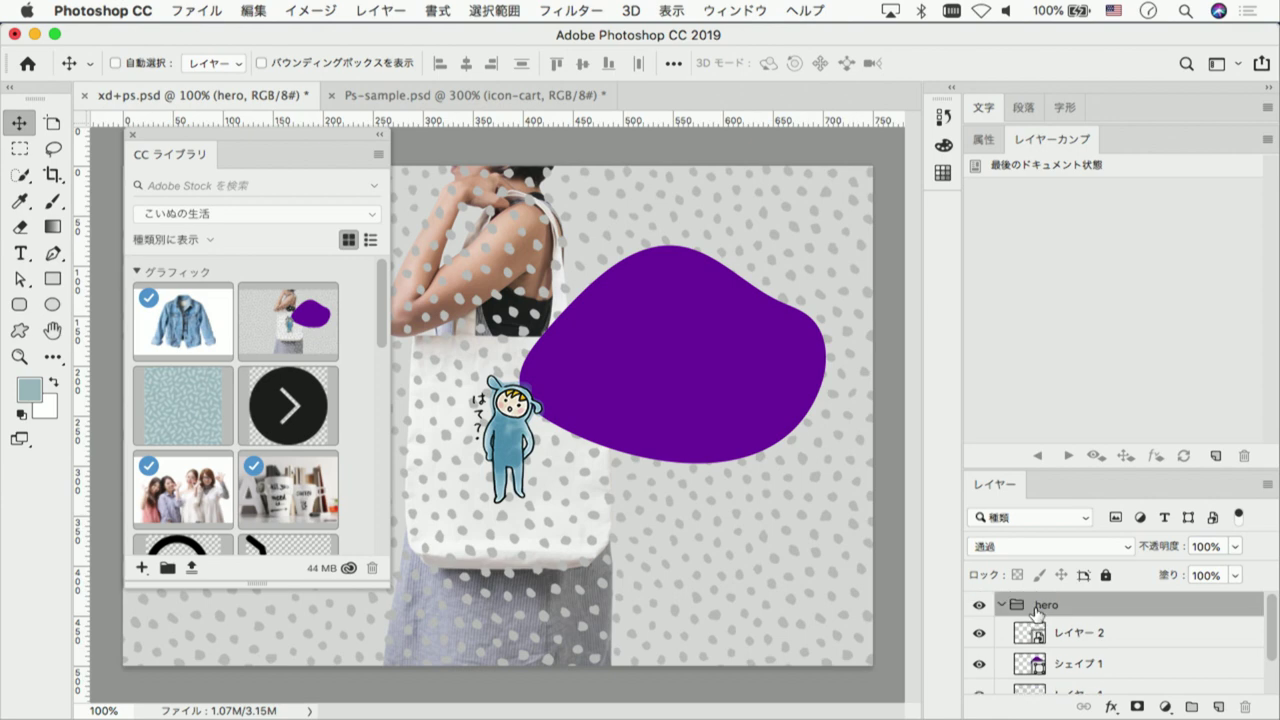
pyautogui.click(1001, 604)
pyautogui.moveTo(1040, 604)
pyautogui.mouseDown()
pyautogui.moveTo(346, 381)
pyautogui.moveTo(338, 338)
pyautogui.mouseUp()
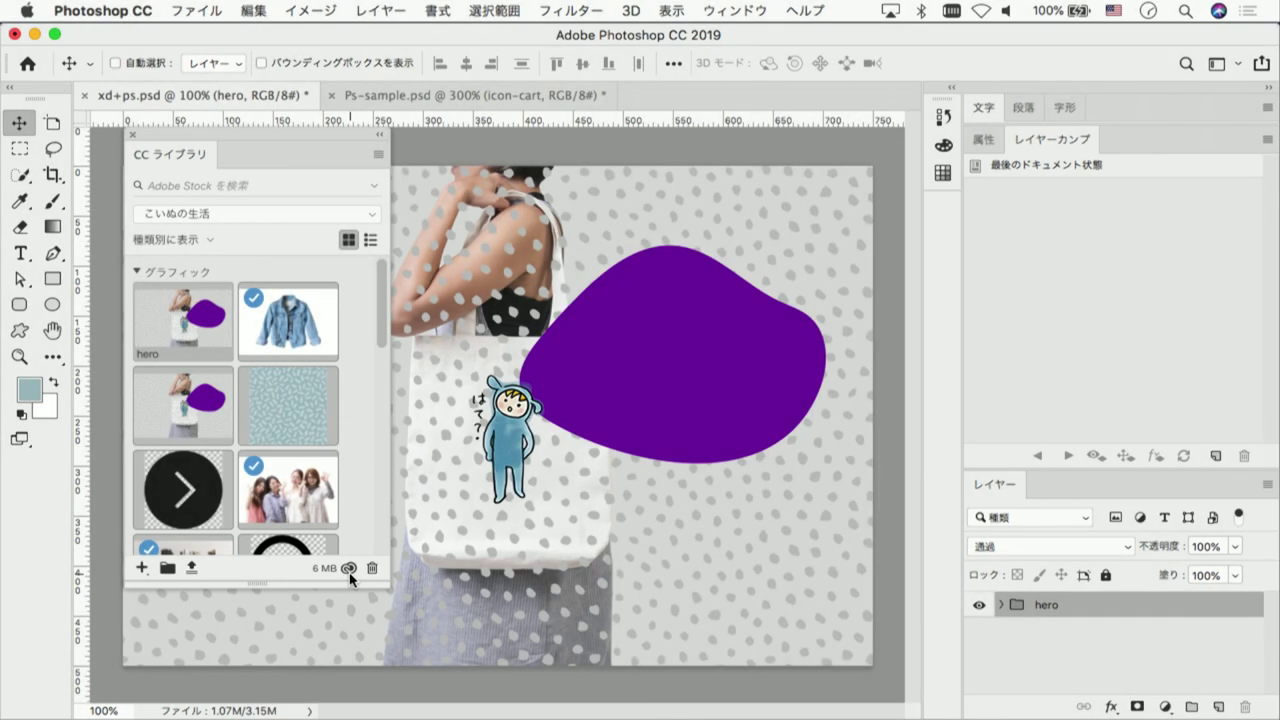
pyautogui.press('super+Tab')
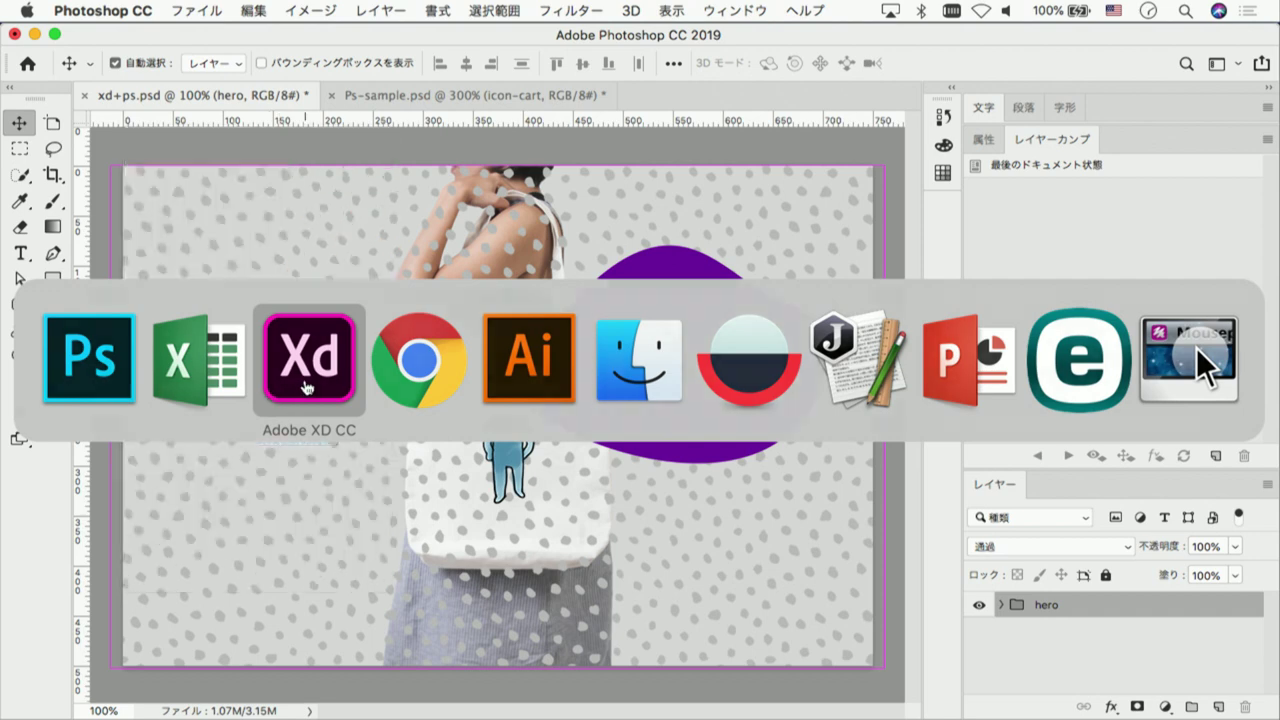
# Open the こいぬの生活 CC library in XD and move its window to the upper right
pyautogui.click(306, 387)
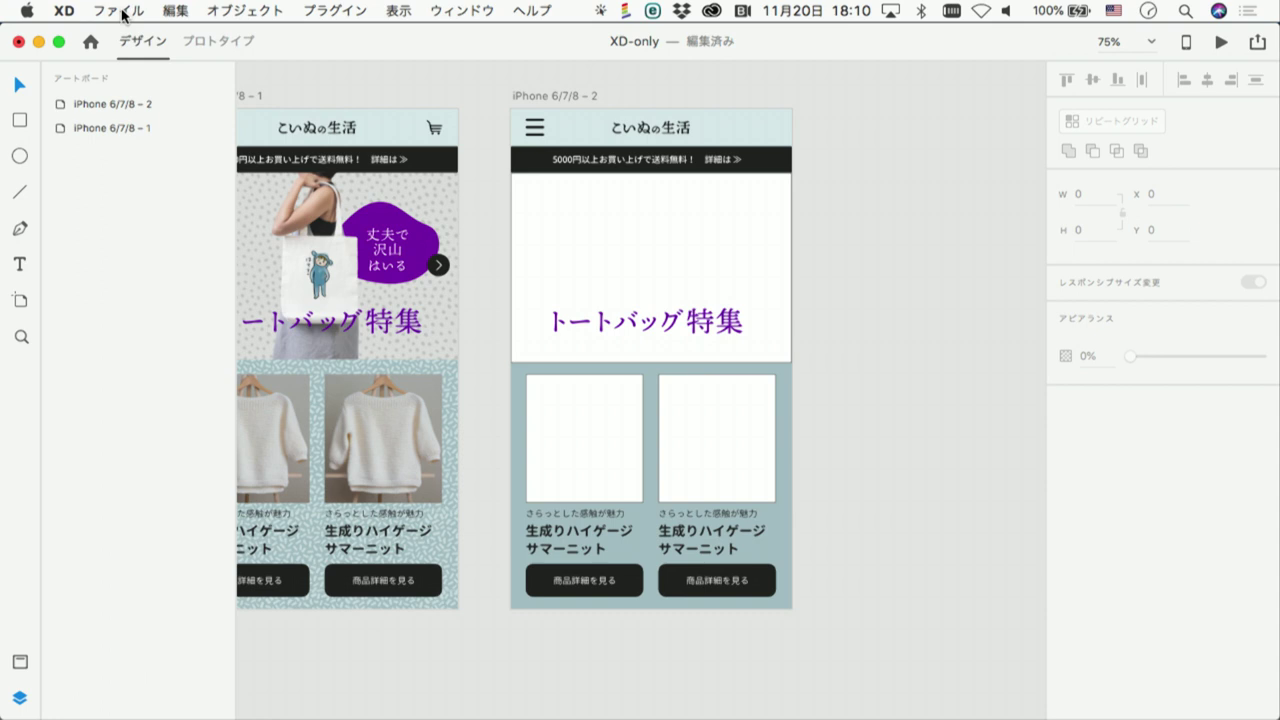
pyautogui.click(124, 15)
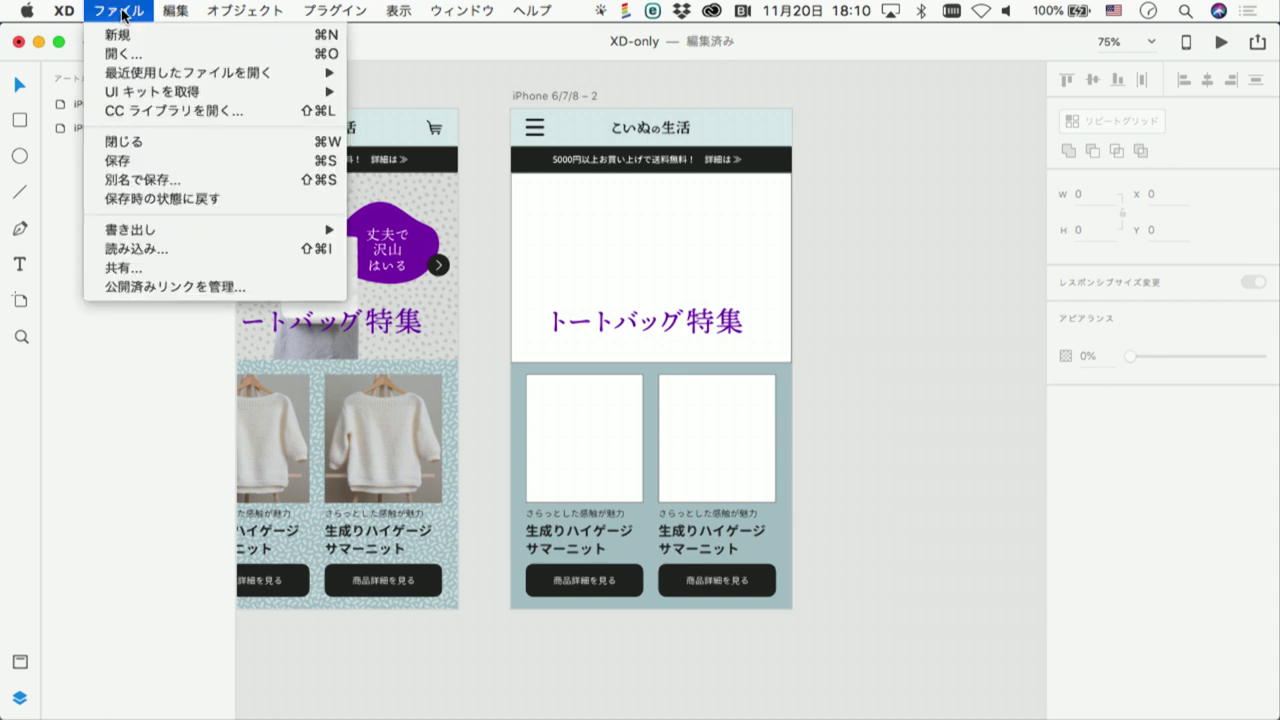
pyautogui.click(264, 110)
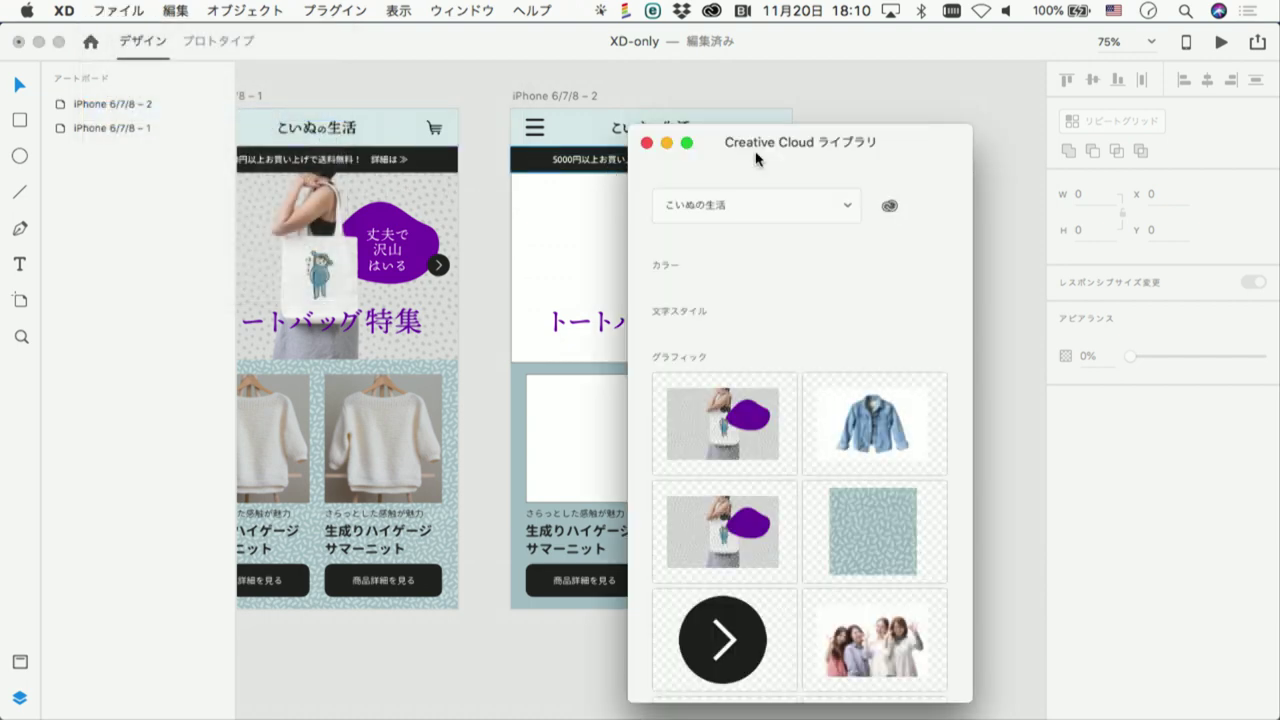
pyautogui.moveTo(730, 148); pyautogui.dragTo(960, 85)
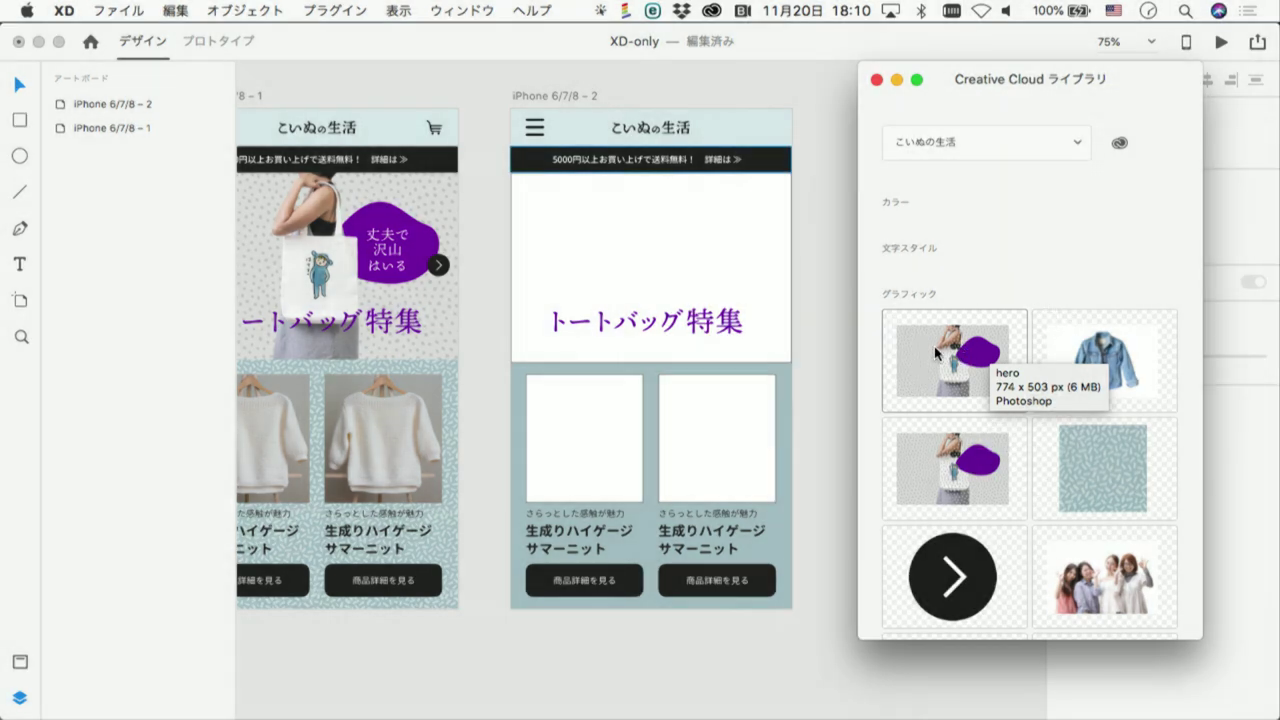
# Place the hero library graphic in the top banner of iPhone 6/7/8 – 2
pyautogui.moveTo(940, 354)
pyautogui.mouseDown()
pyautogui.moveTo(845, 316)
pyautogui.moveTo(741, 250)
pyautogui.mouseUp()
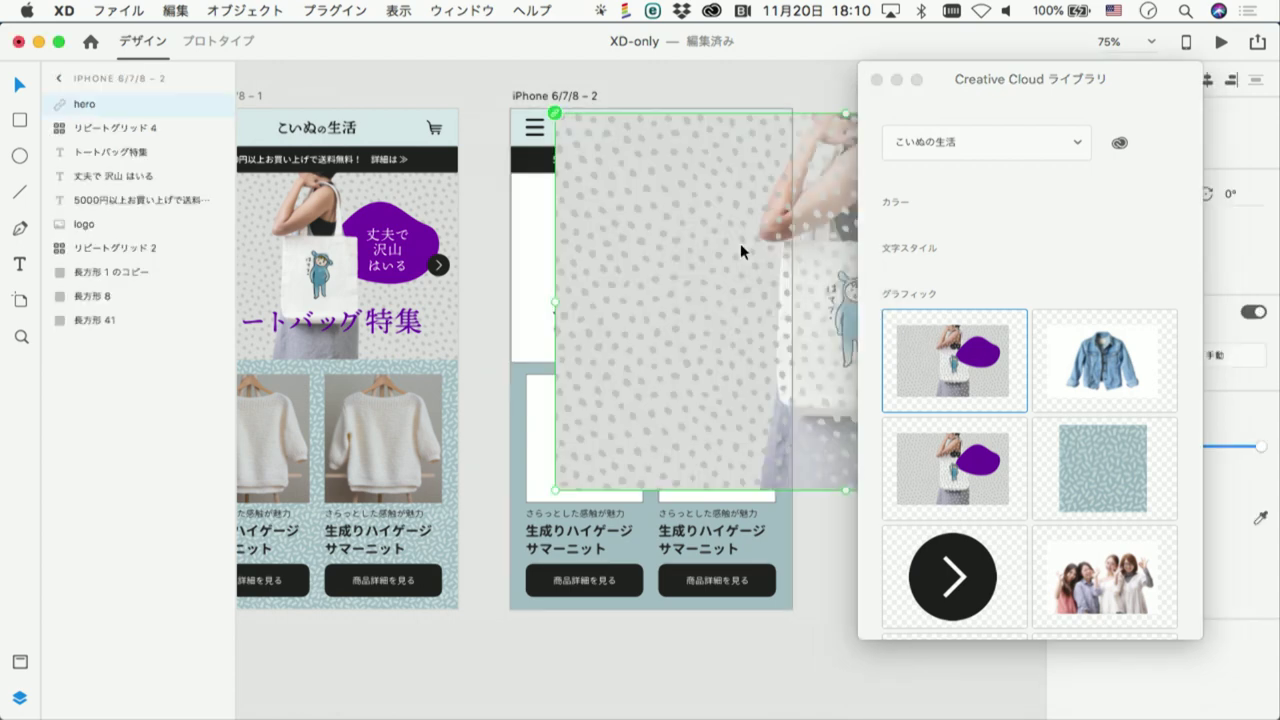
pyautogui.hotkey('ctrl', 'z')
pyautogui.moveTo(910, 340); pyautogui.dragTo(757, 267)
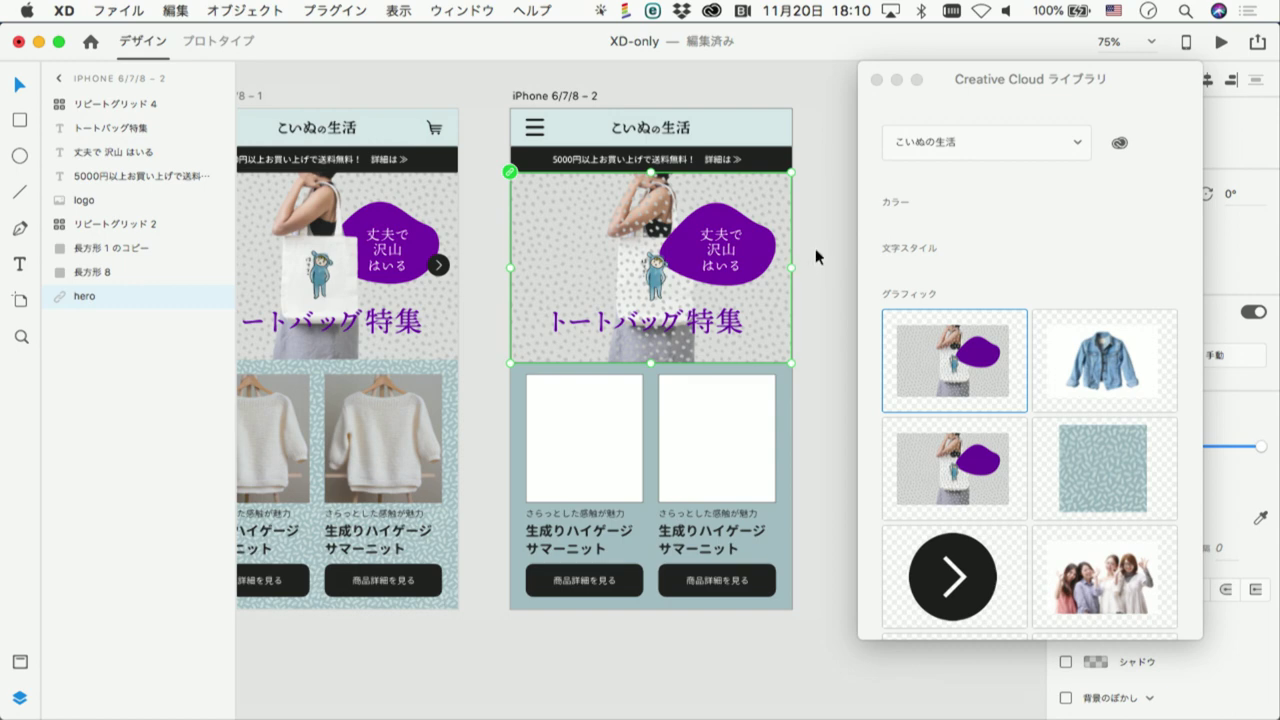
# Zoom in to check the hero image's library link, test unlinking and undo it, then zoom out
pyautogui.click(519, 185)
pyautogui.click(519, 185)
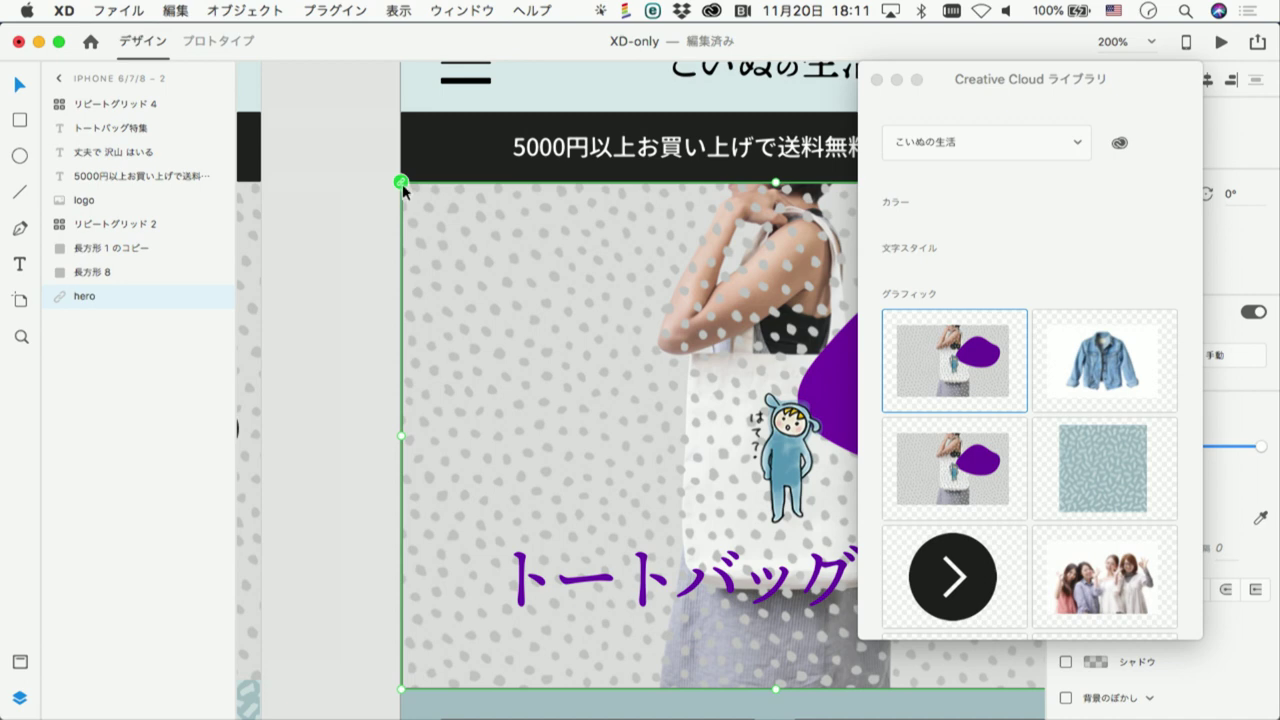
pyautogui.click(401, 183)
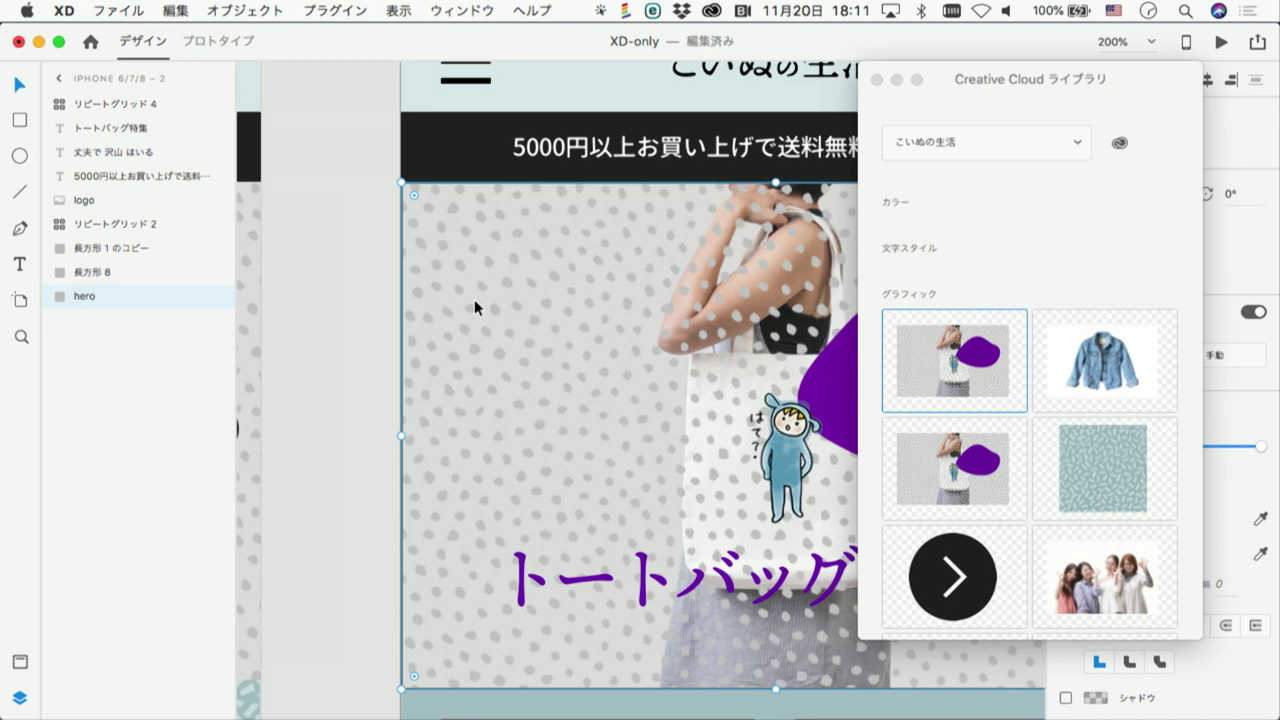
pyautogui.press('super+z')
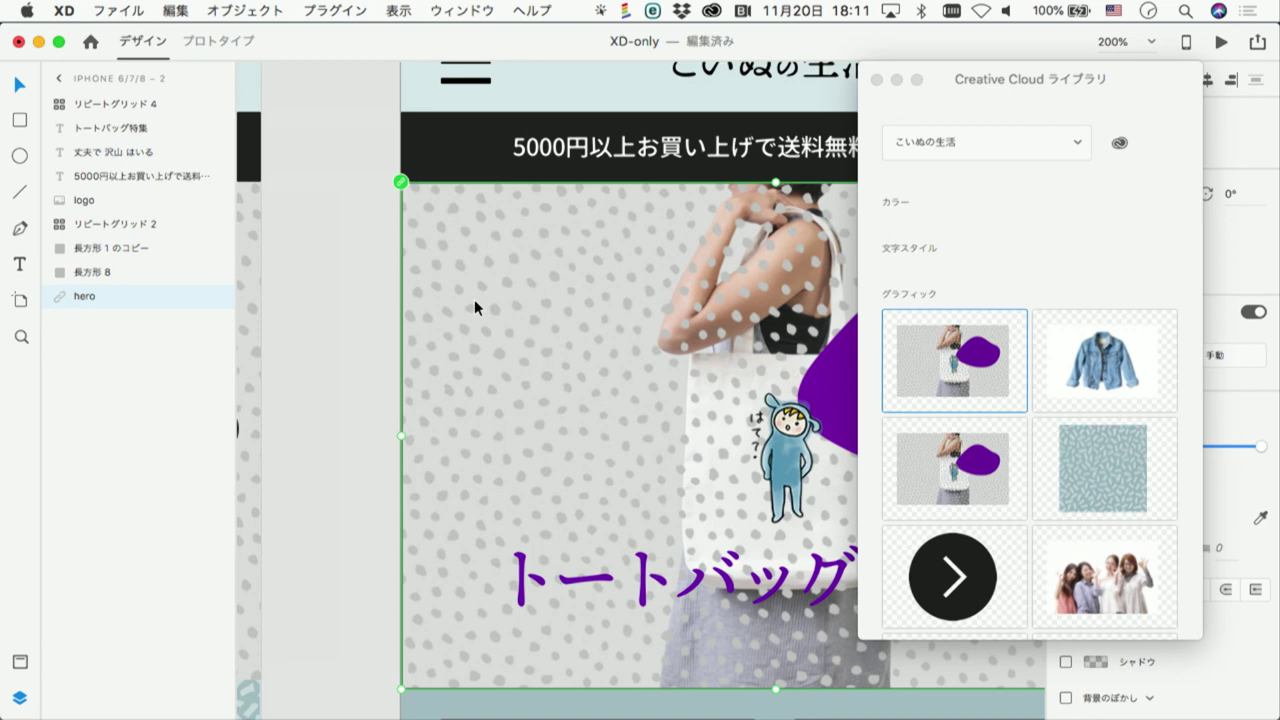
pyautogui.click(381, 300)
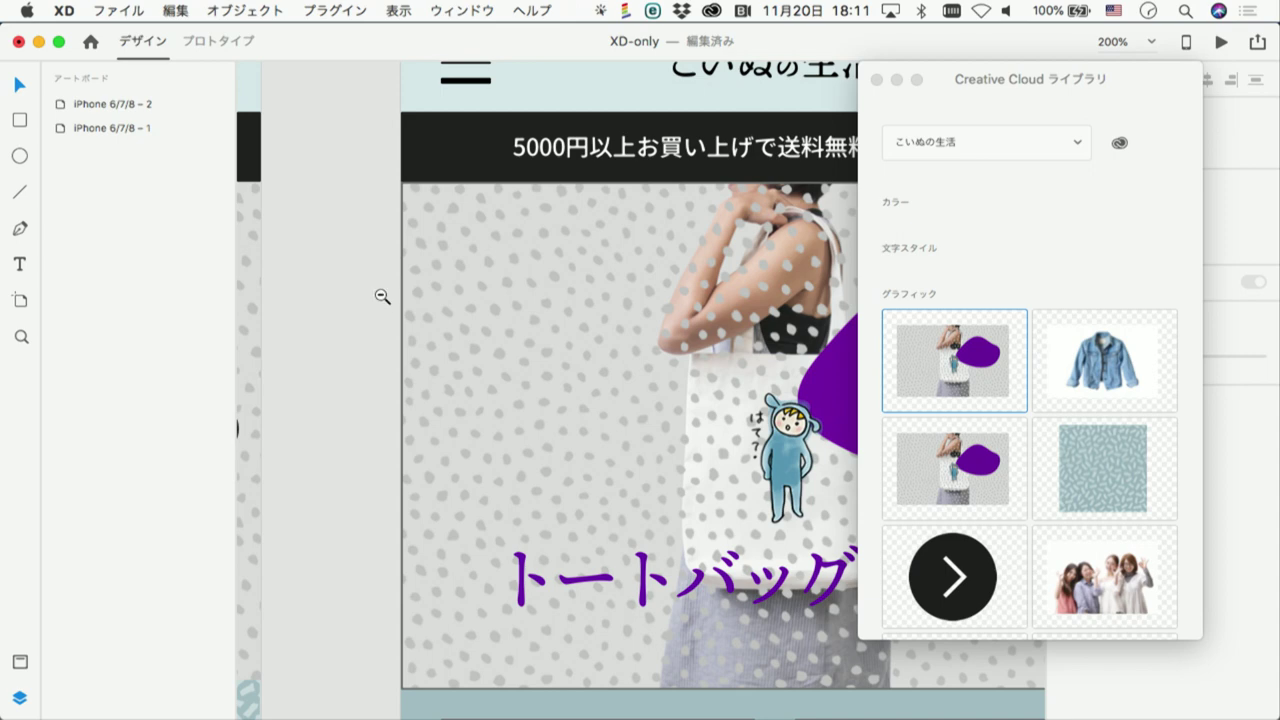
pyautogui.keyDown('alt'); pyautogui.click(380, 294); pyautogui.keyUp('alt')
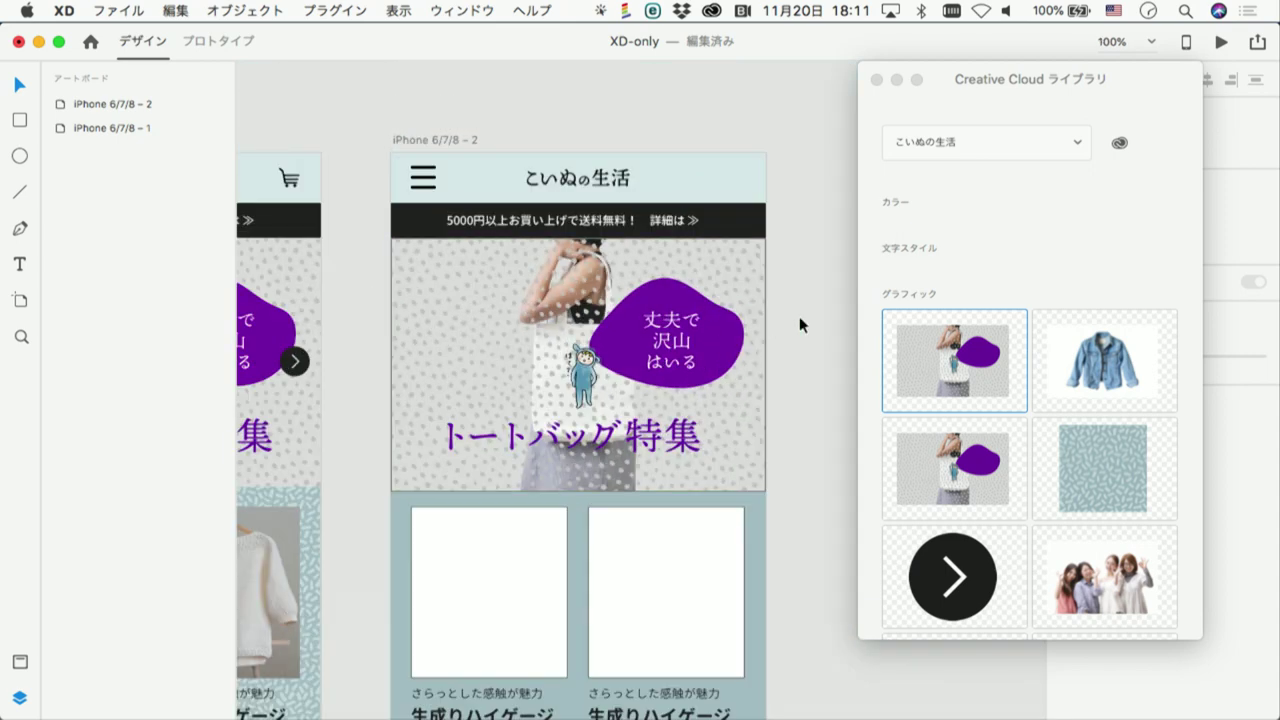
pyautogui.scroll(-2, 799, 325)
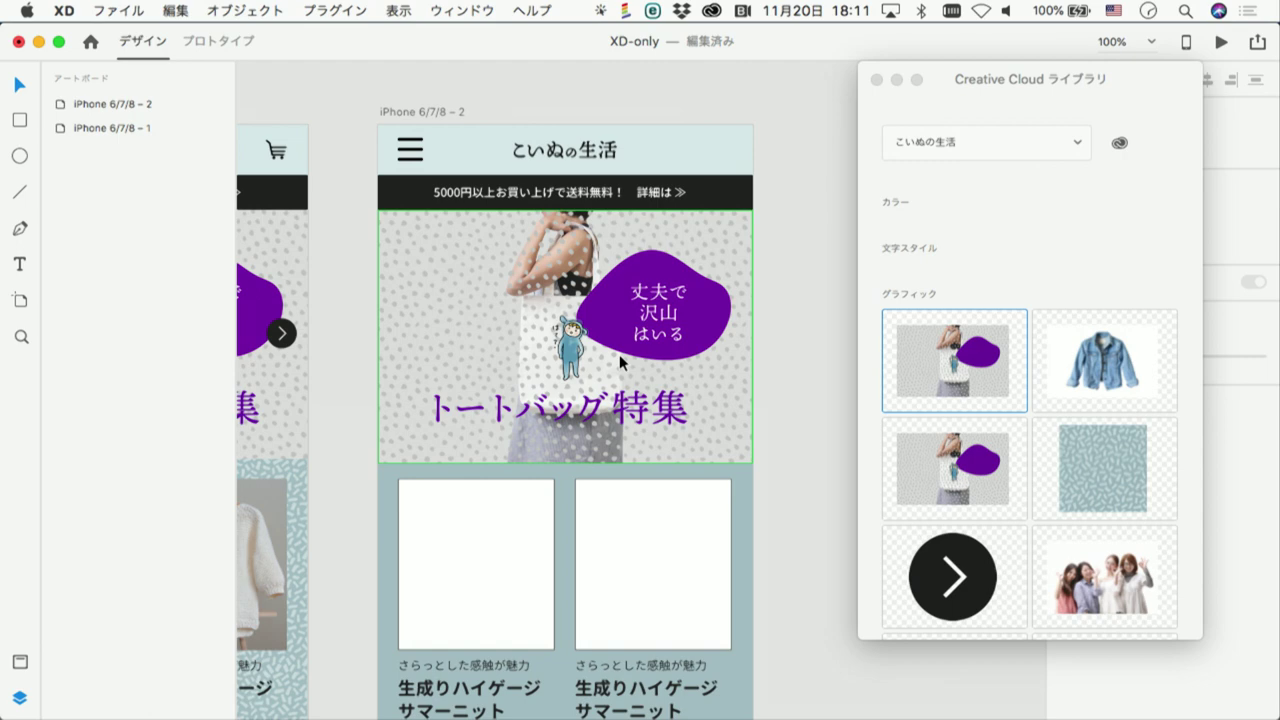
pyautogui.click(981, 103)
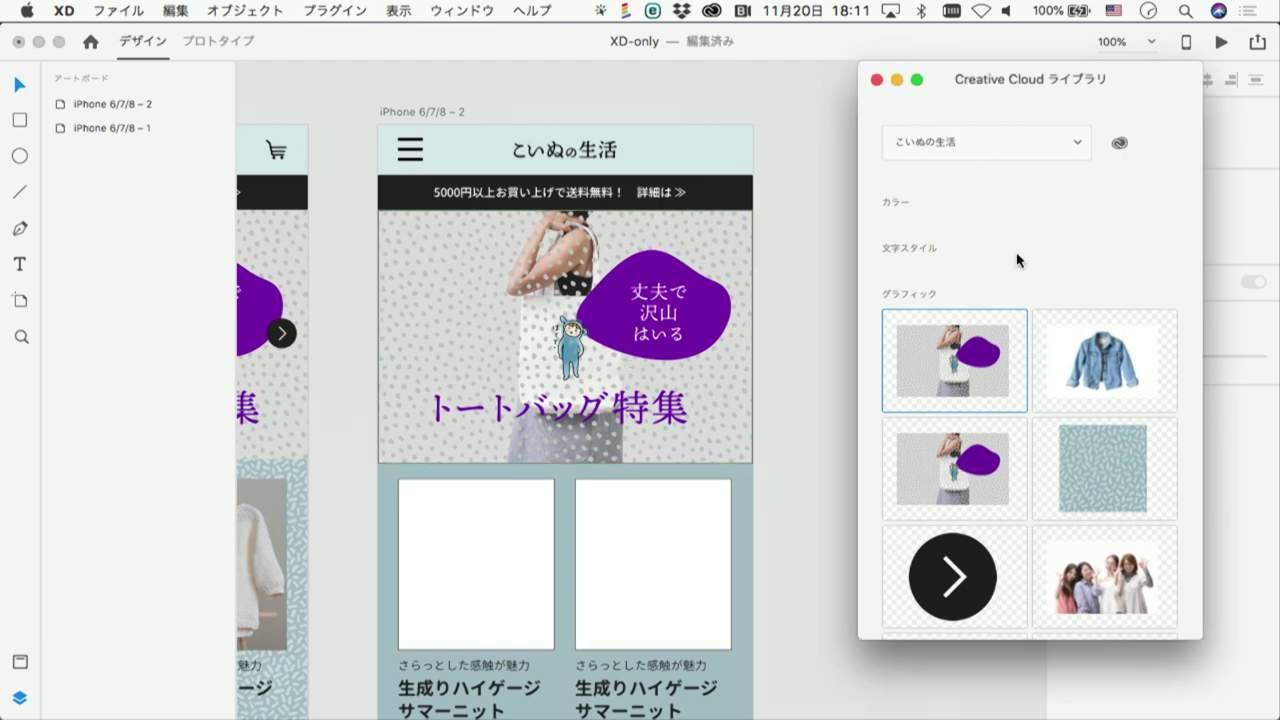
# Edit the hero library graphic in Photoshop as hero.psd and expand its hero group
pyautogui.rightClick(967, 365)
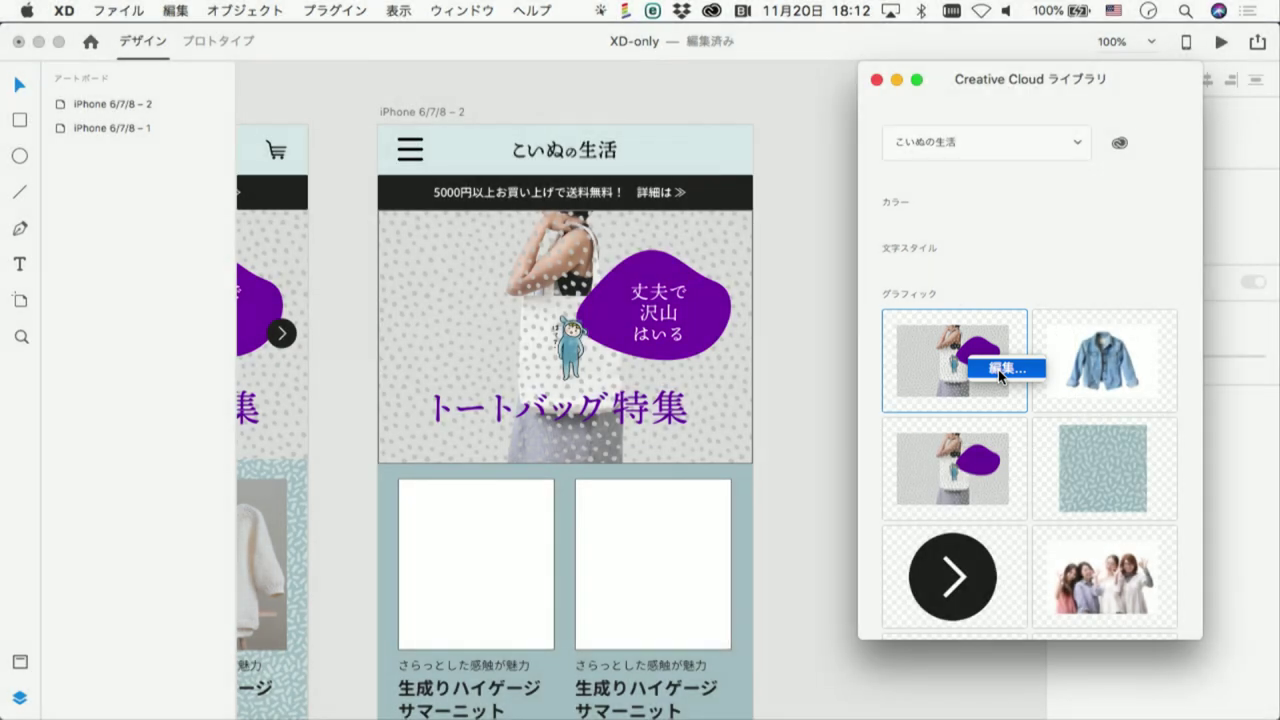
pyautogui.click(998, 369)
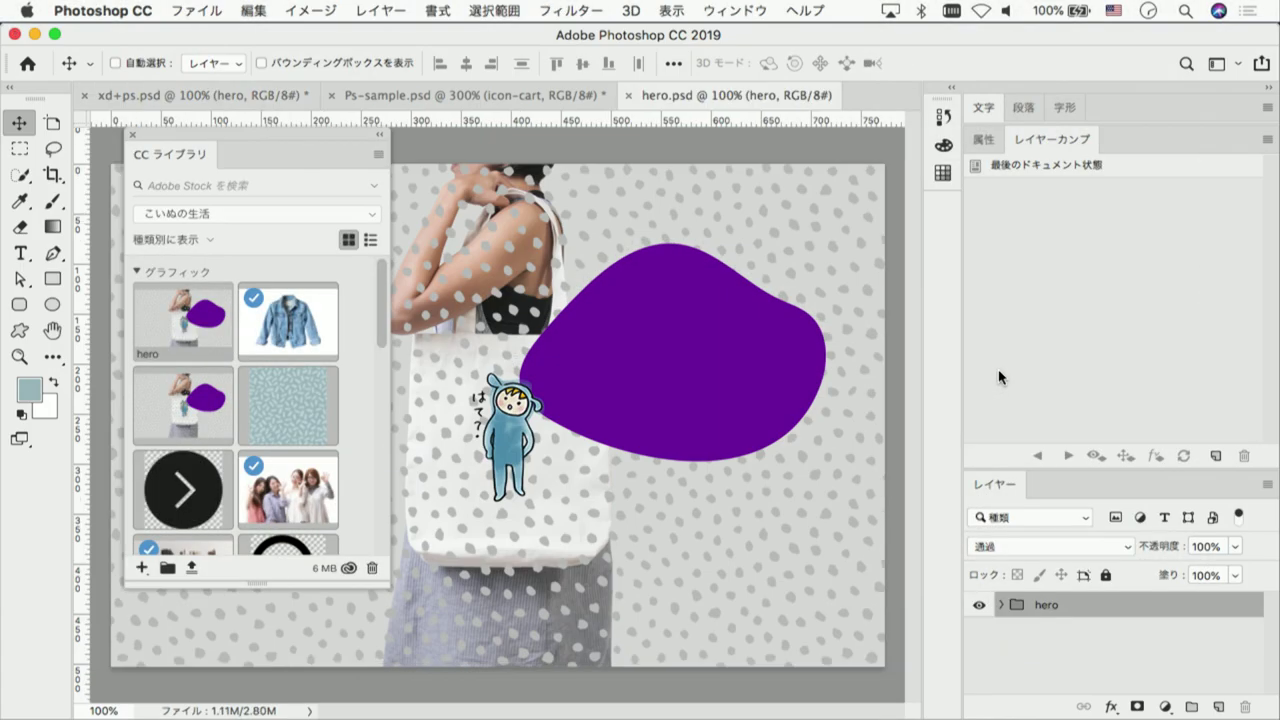
pyautogui.moveTo(252, 140)
pyautogui.mouseDown()
pyautogui.moveTo(960, 213)
pyautogui.moveTo(1120, 140)
pyautogui.mouseUp()
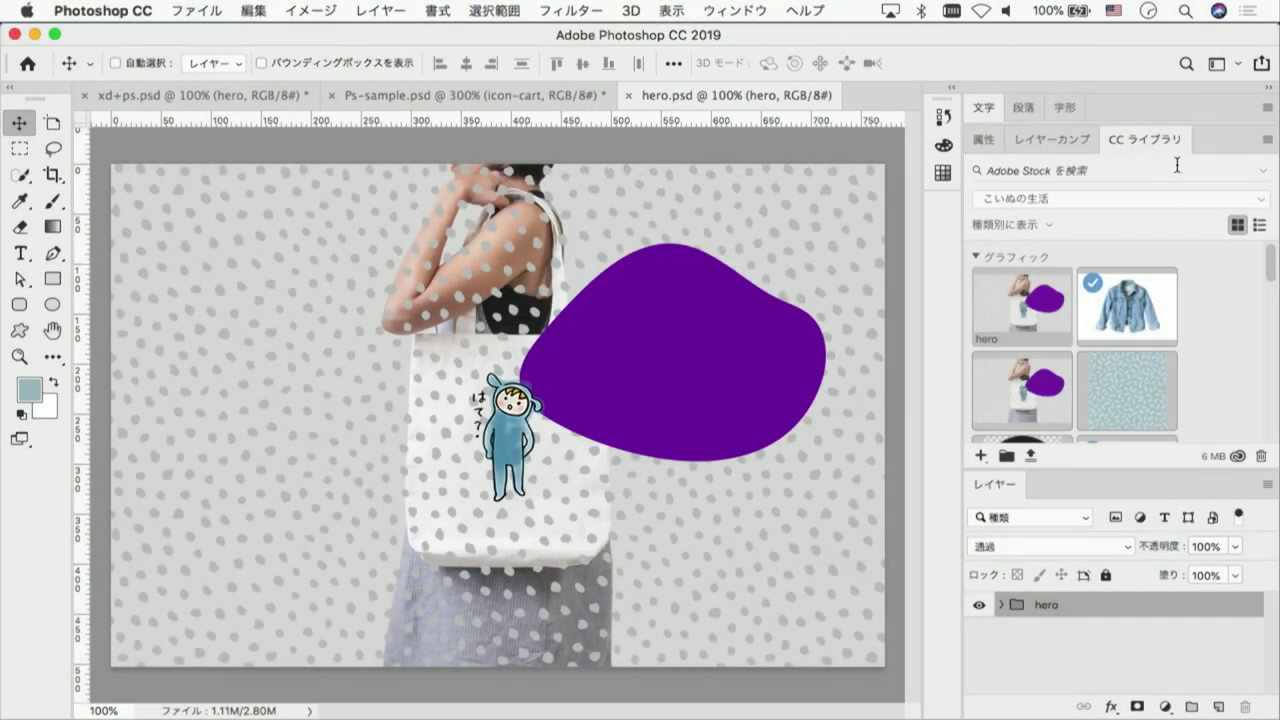
pyautogui.click(1150, 140)
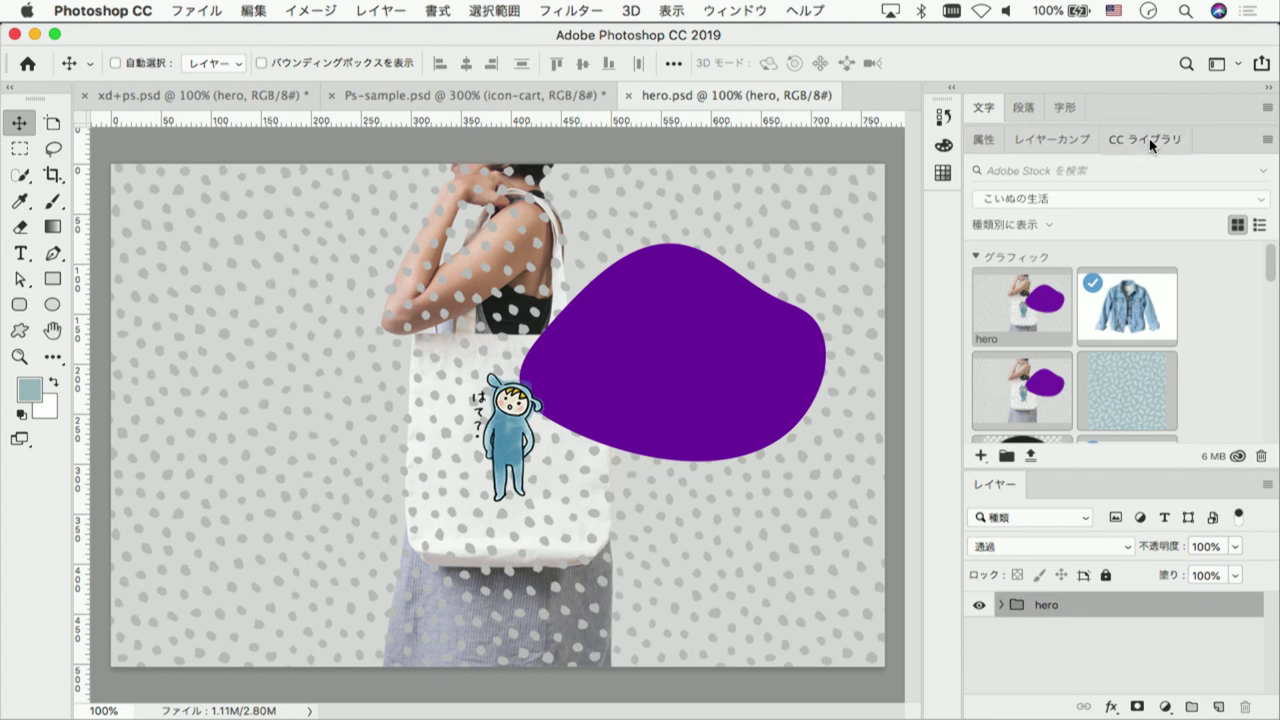
pyautogui.click(1000, 292)
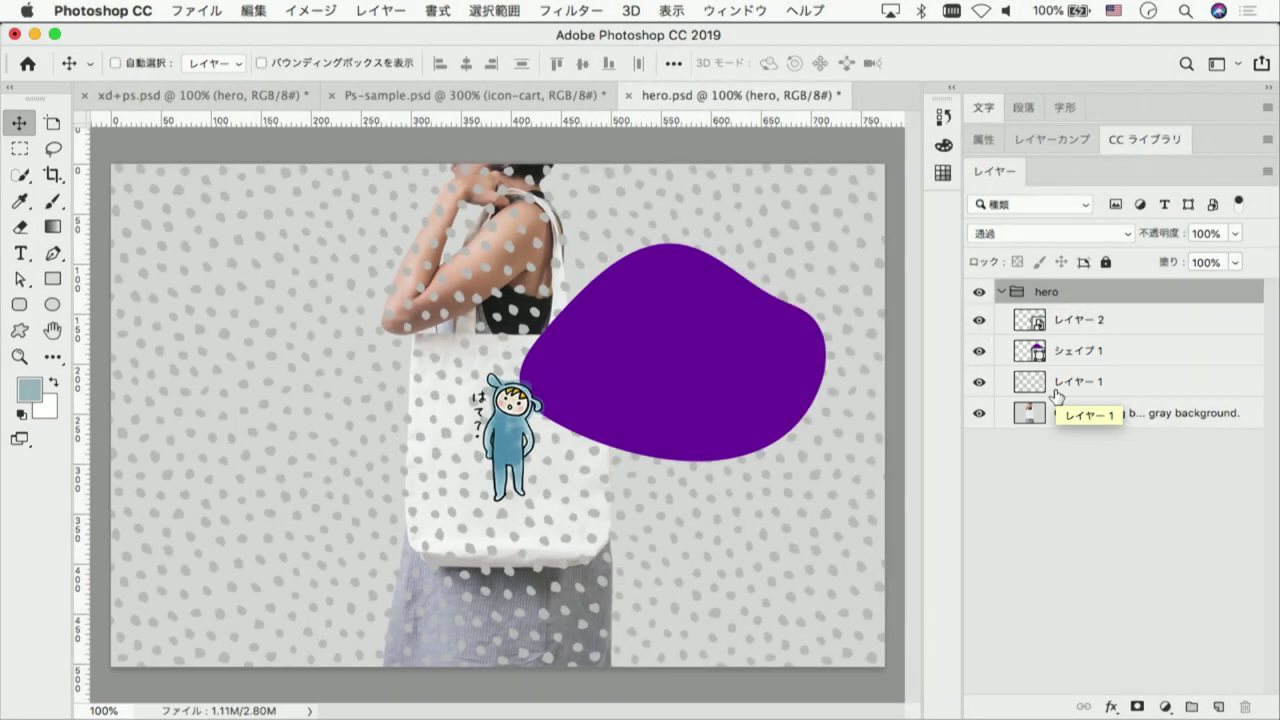
# Hide the overlay layers and use Select Subject on the tote-bag photo layer
pyautogui.moveTo(979, 381); pyautogui.dragTo(983, 330)
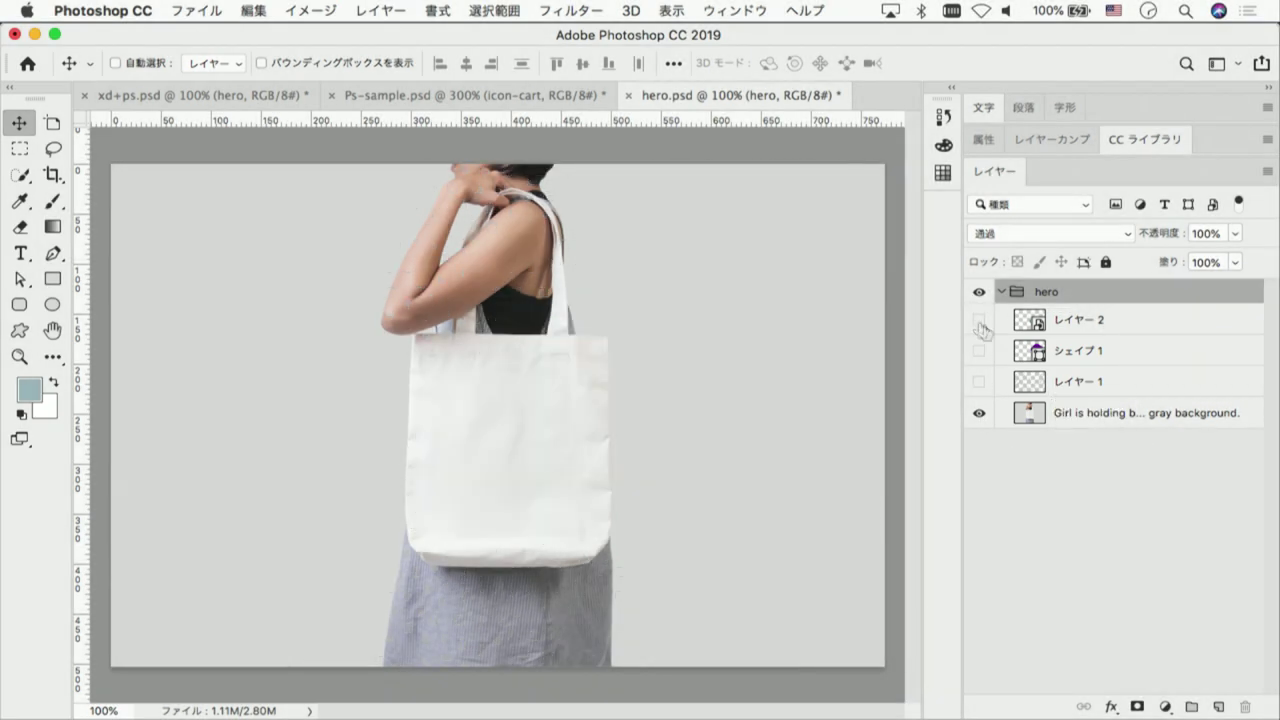
pyautogui.click(1126, 424)
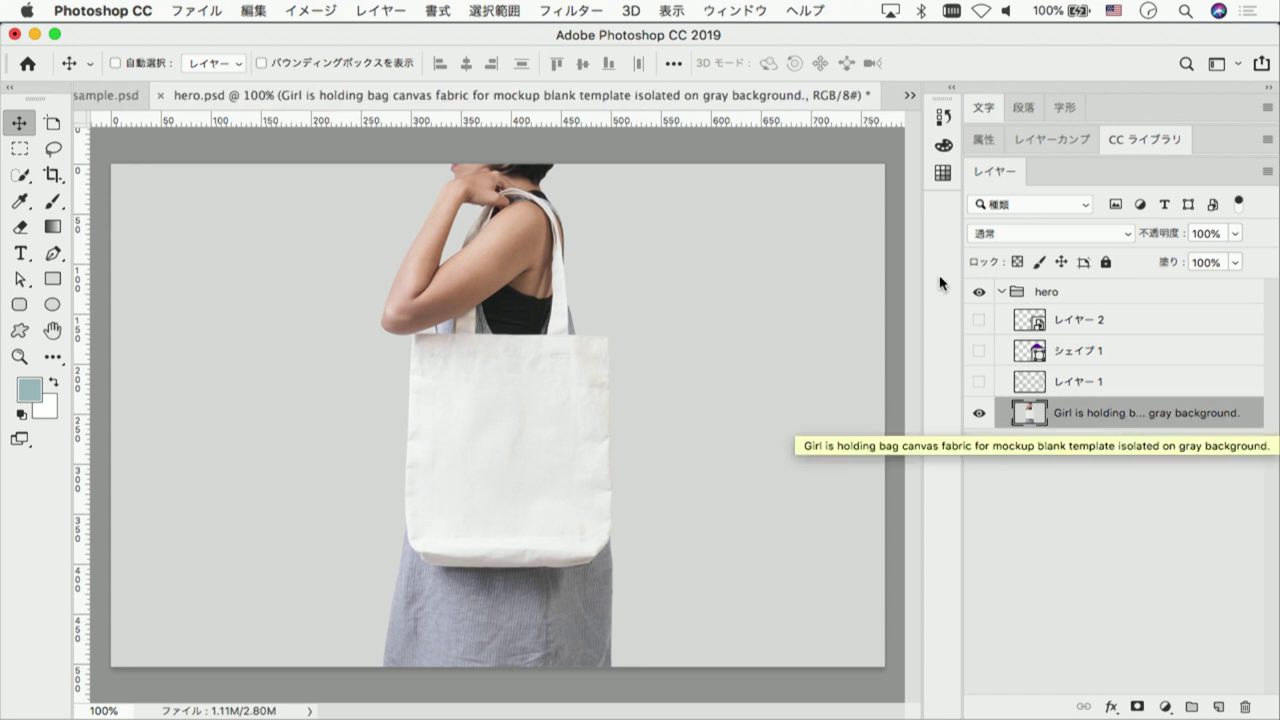
pyautogui.click(24, 178)
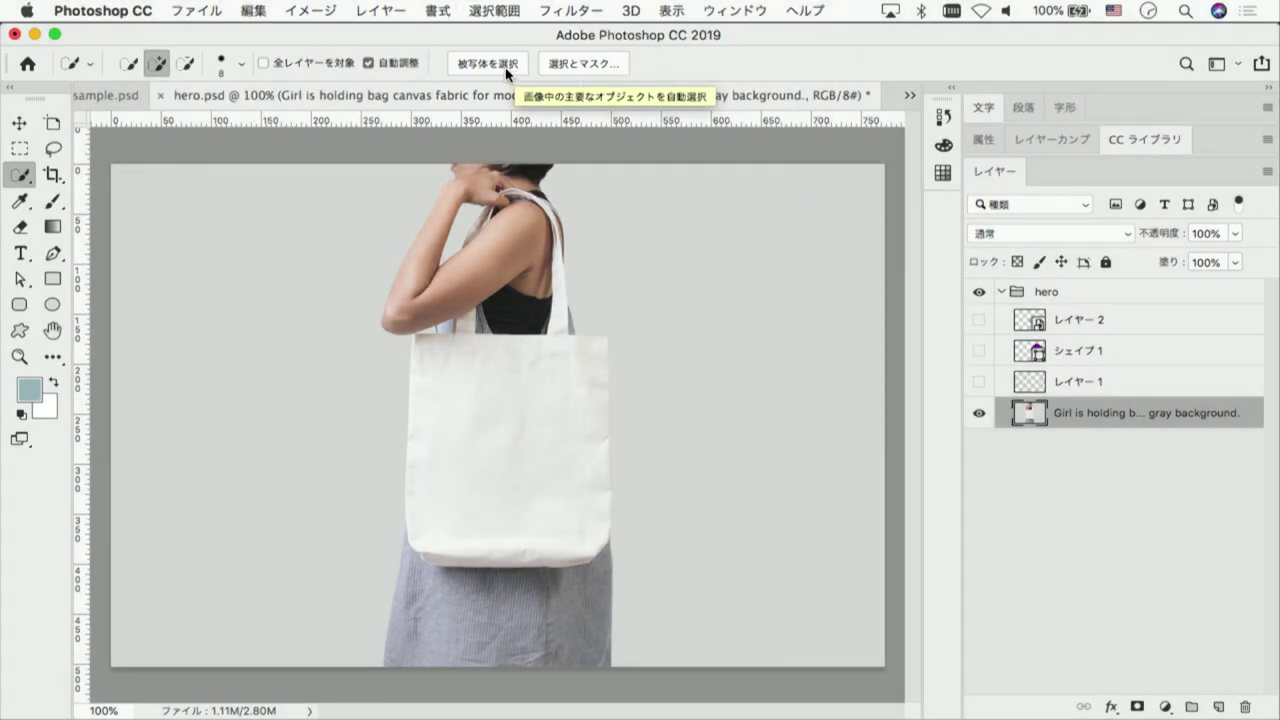
pyautogui.click(507, 72)
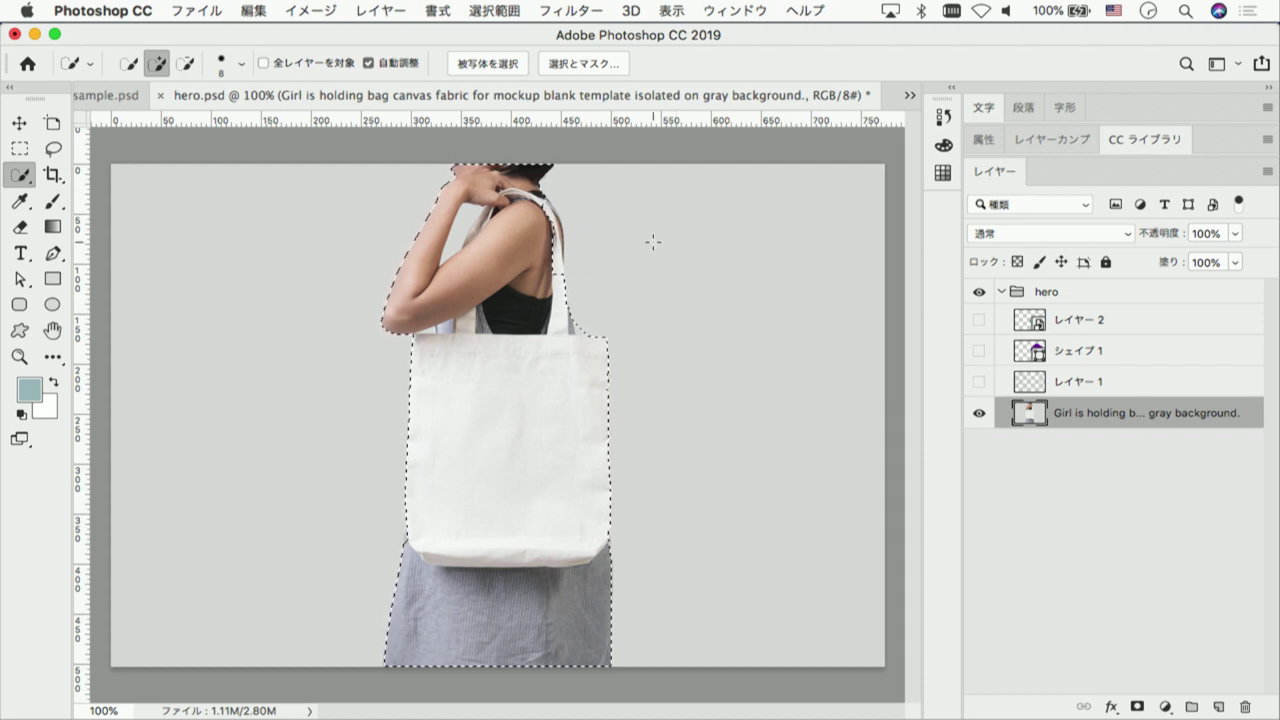
# Refine the selection around the shoulder strap, then zoom out and show the dot pattern
pyautogui.keyDown('super'); pyautogui.click(560, 257); pyautogui.keyUp('super')
pyautogui.keyDown('super'); pyautogui.click(563, 261); pyautogui.keyUp('super')
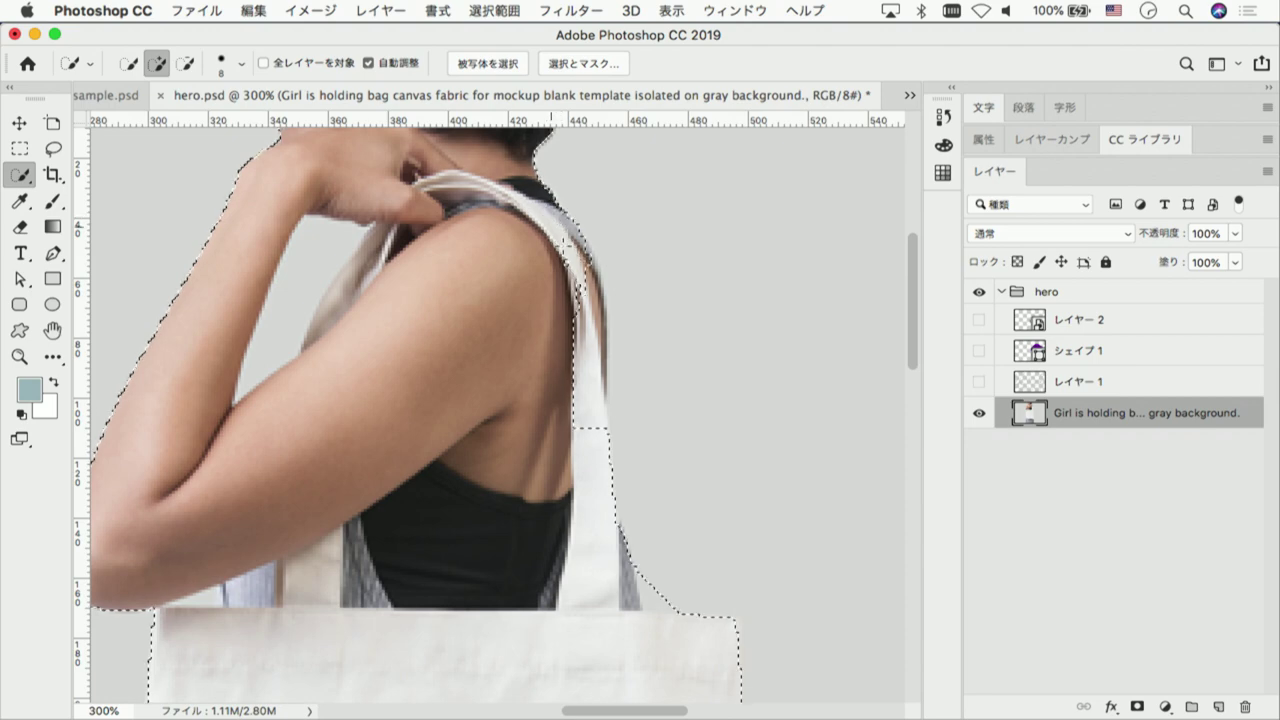
pyautogui.moveTo(590, 340); pyautogui.dragTo(587, 414)
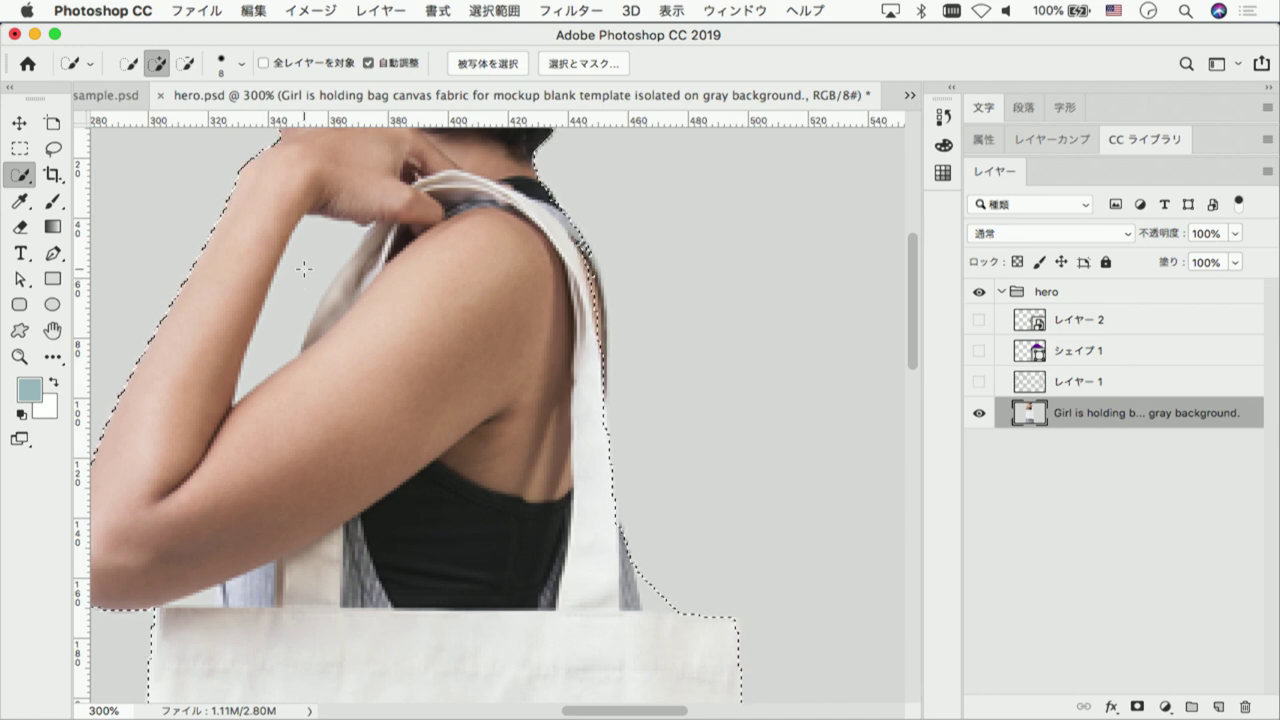
pyautogui.press('alt')
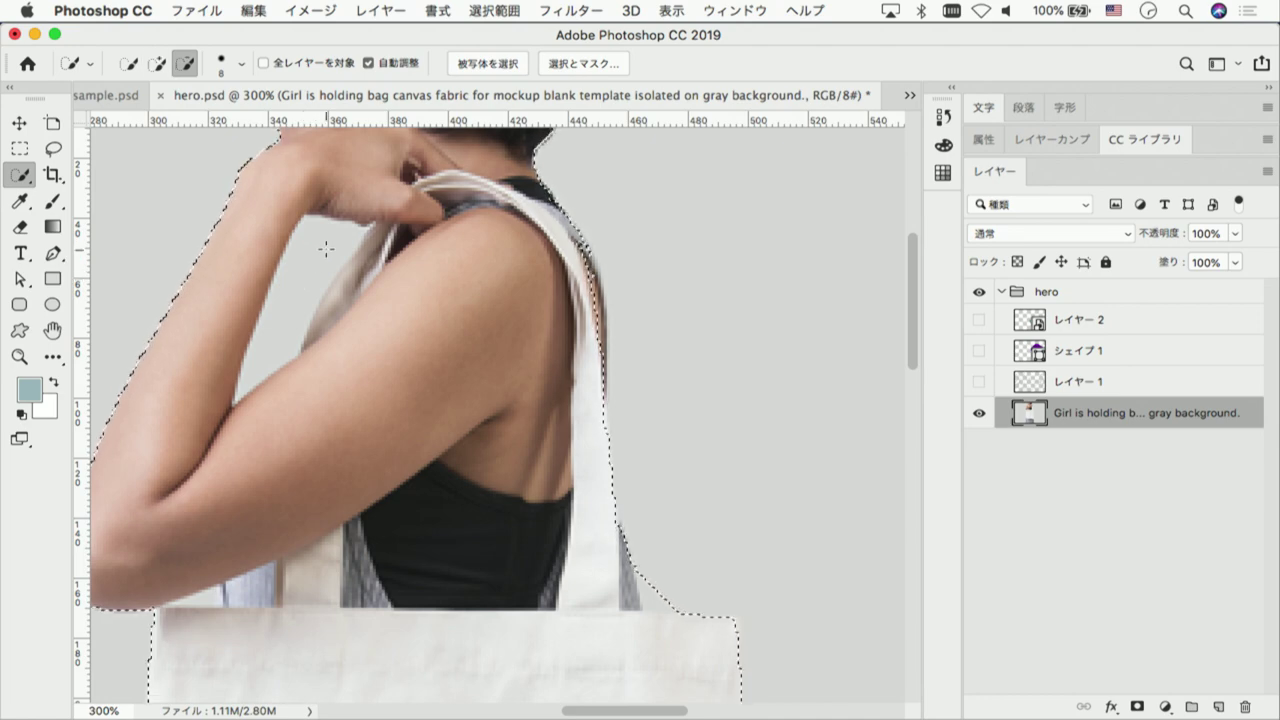
pyautogui.moveTo(326, 249)
pyautogui.mouseDown()
pyautogui.moveTo(372, 268)
pyautogui.moveTo(330, 315)
pyautogui.mouseUp()
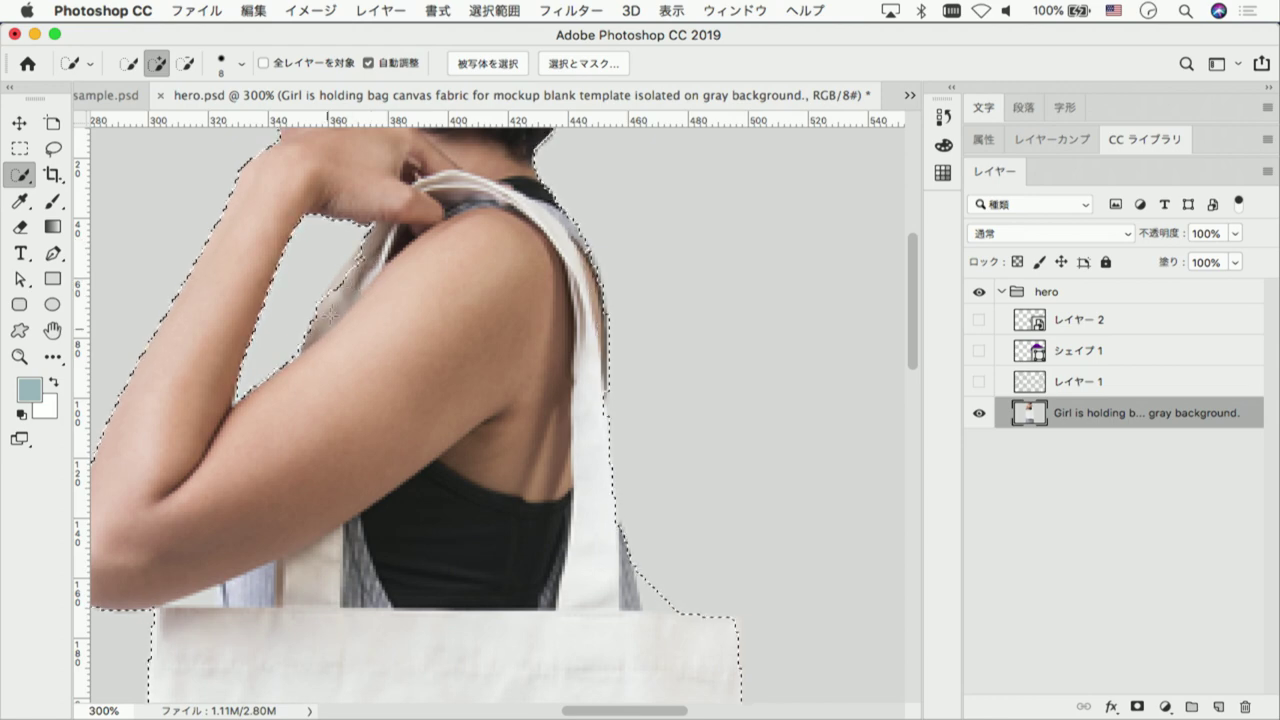
pyautogui.keyDown('alt'); pyautogui.keyDown('super'); pyautogui.click(517, 332); pyautogui.keyUp('super'); pyautogui.keyUp('alt')
pyautogui.keyDown('alt'); pyautogui.keyDown('super'); pyautogui.click(514, 329); pyautogui.keyUp('super'); pyautogui.keyUp('alt')
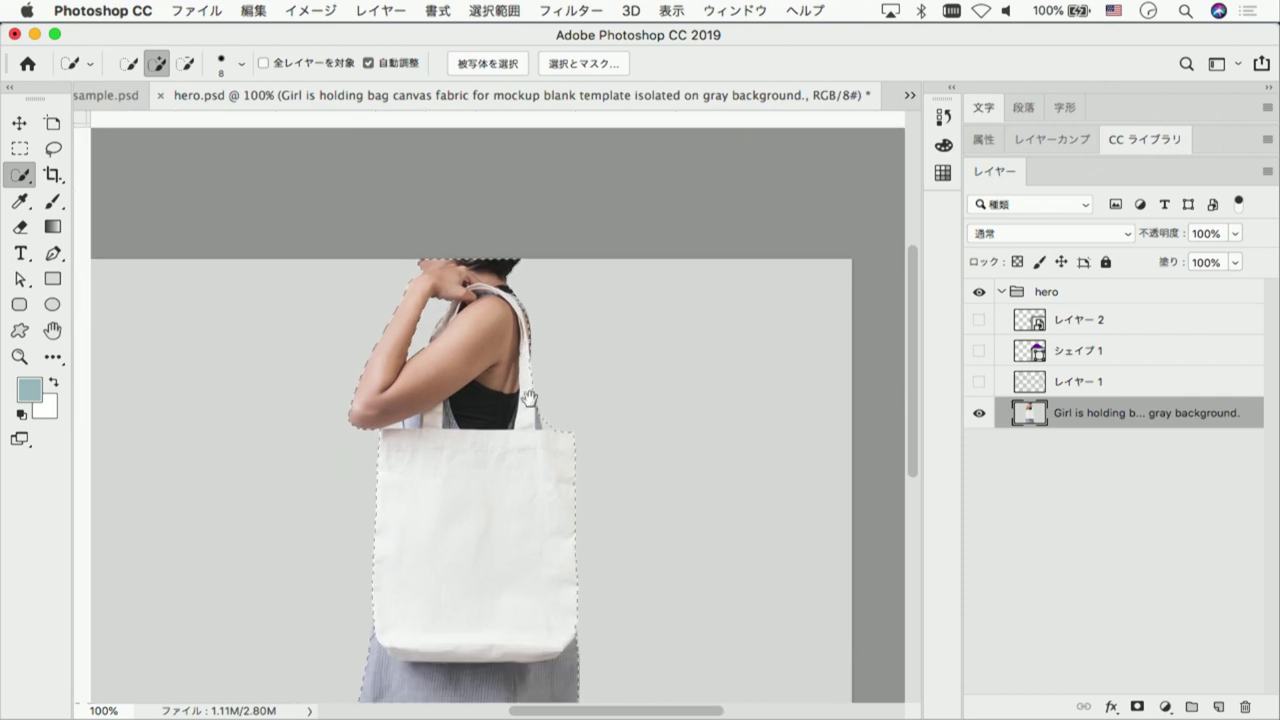
pyautogui.scroll(-3, 529, 398)
pyautogui.keyDown('alt'); pyautogui.keyDown('super'); pyautogui.click(520, 423); pyautogui.keyUp('super'); pyautogui.keyUp('alt')
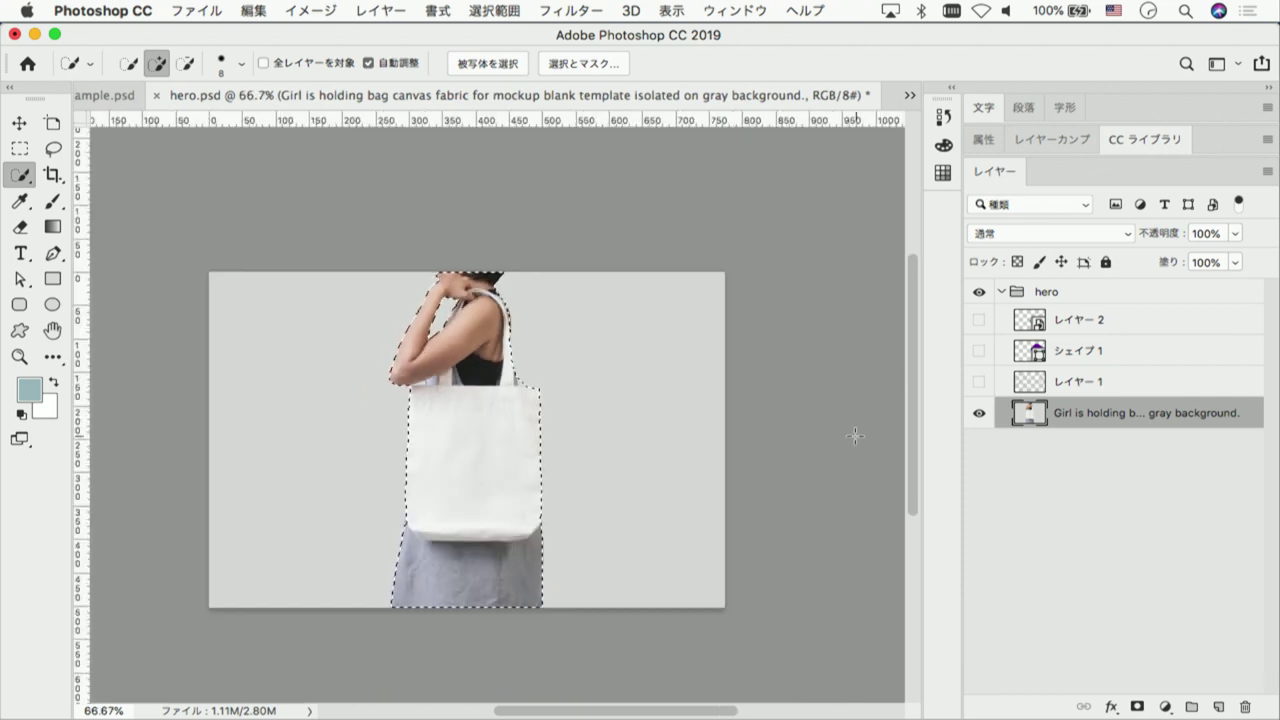
pyautogui.click(978, 381)
# Group the dot pattern and purple blob layers and mask the group with the selection
pyautogui.click(978, 350)
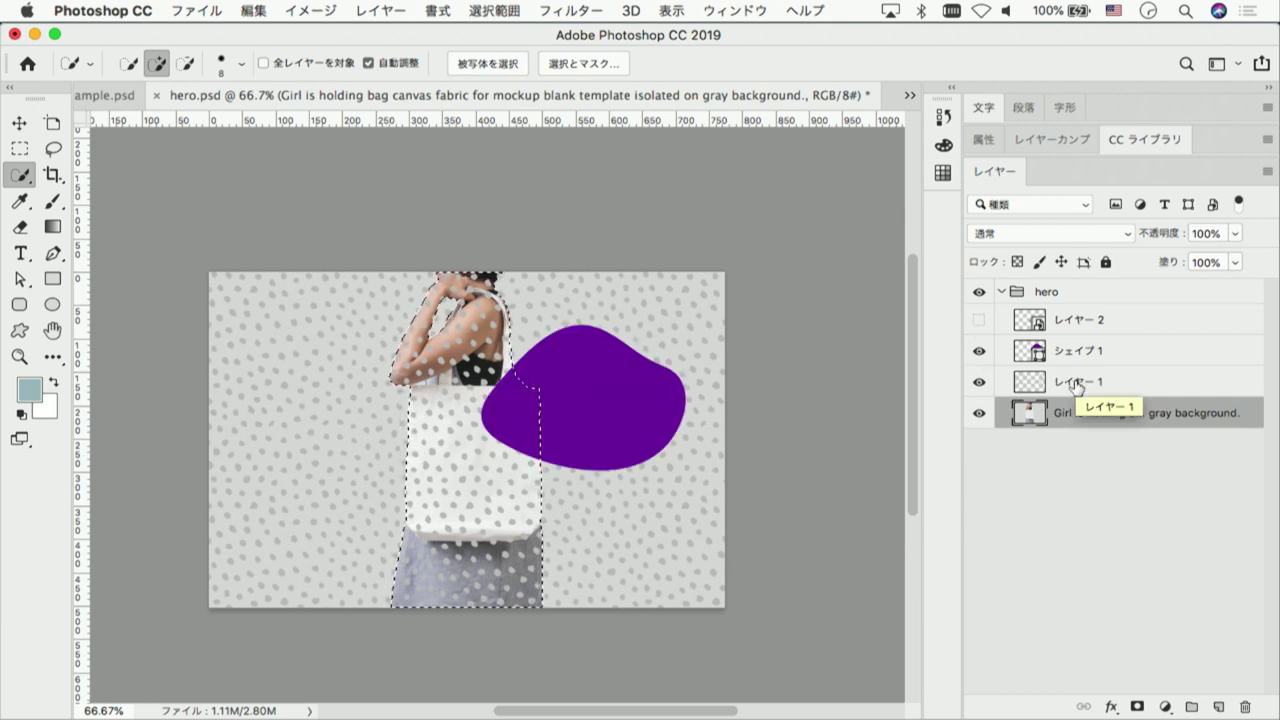
pyautogui.click(1170, 351)
pyautogui.keyDown('shift'); pyautogui.click(1163, 384); pyautogui.keyUp('shift')
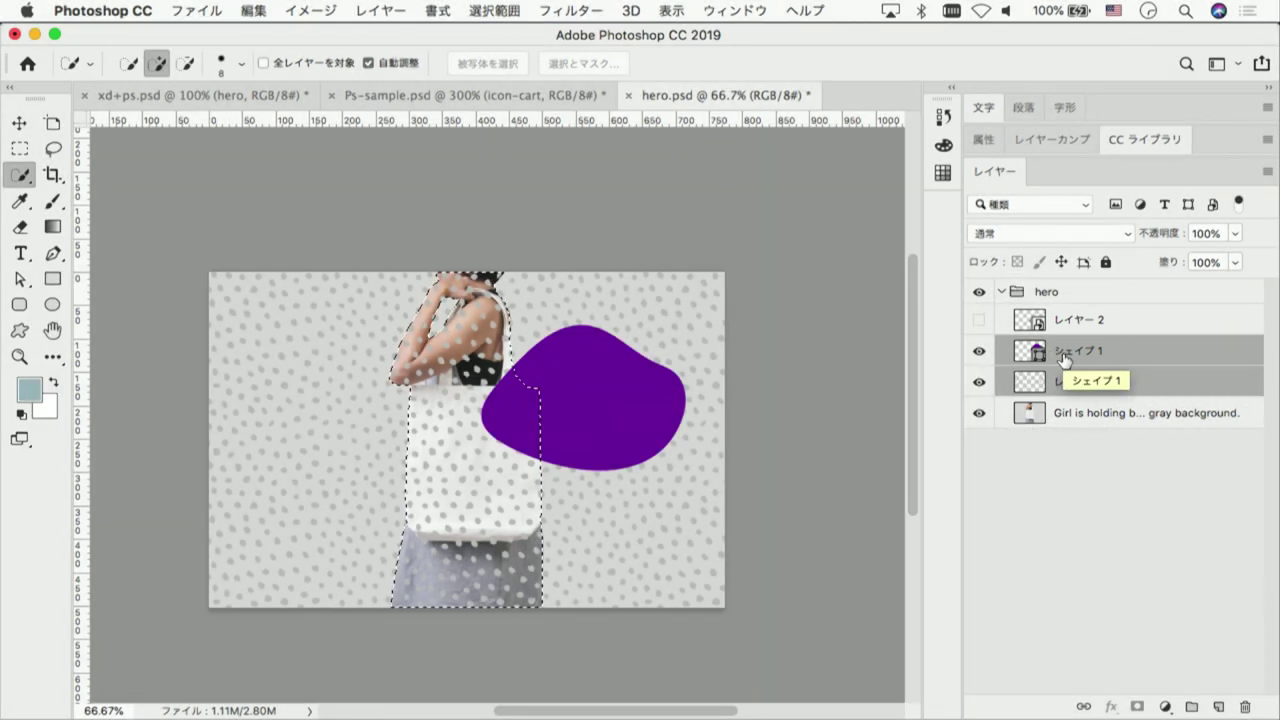
pyautogui.hotkey('ctrl', 'g')
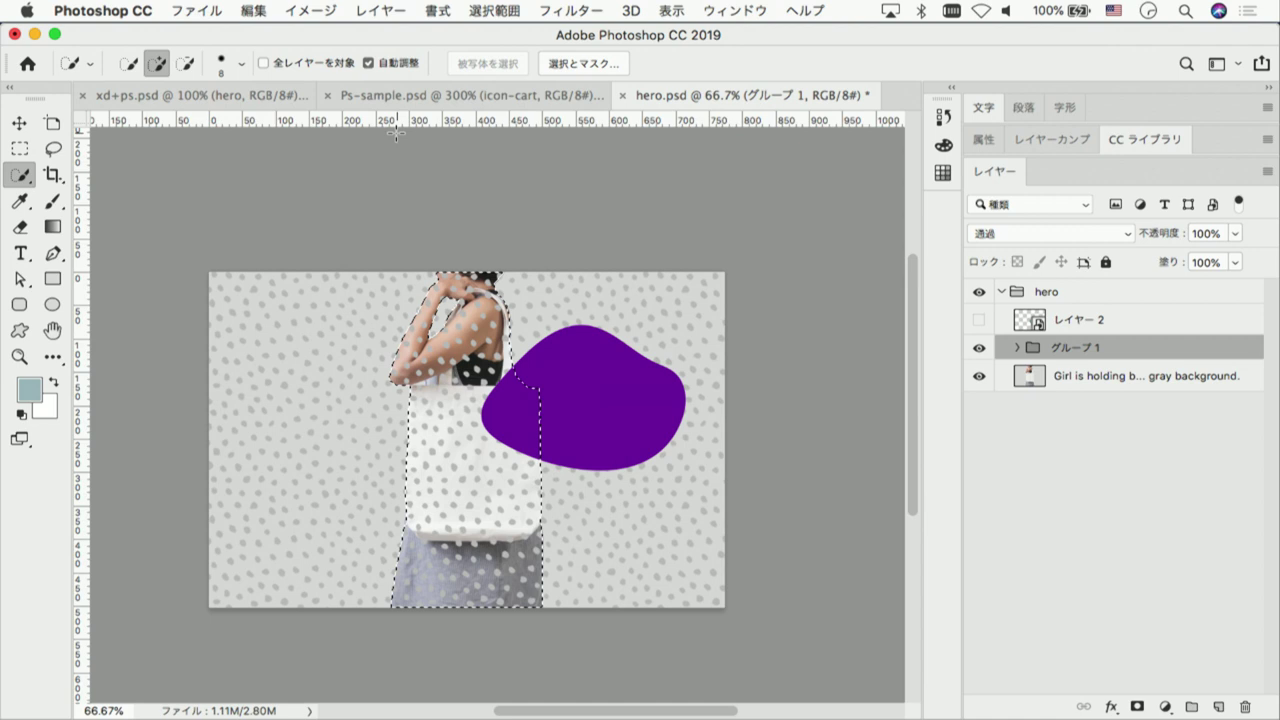
pyautogui.click(379, 12)
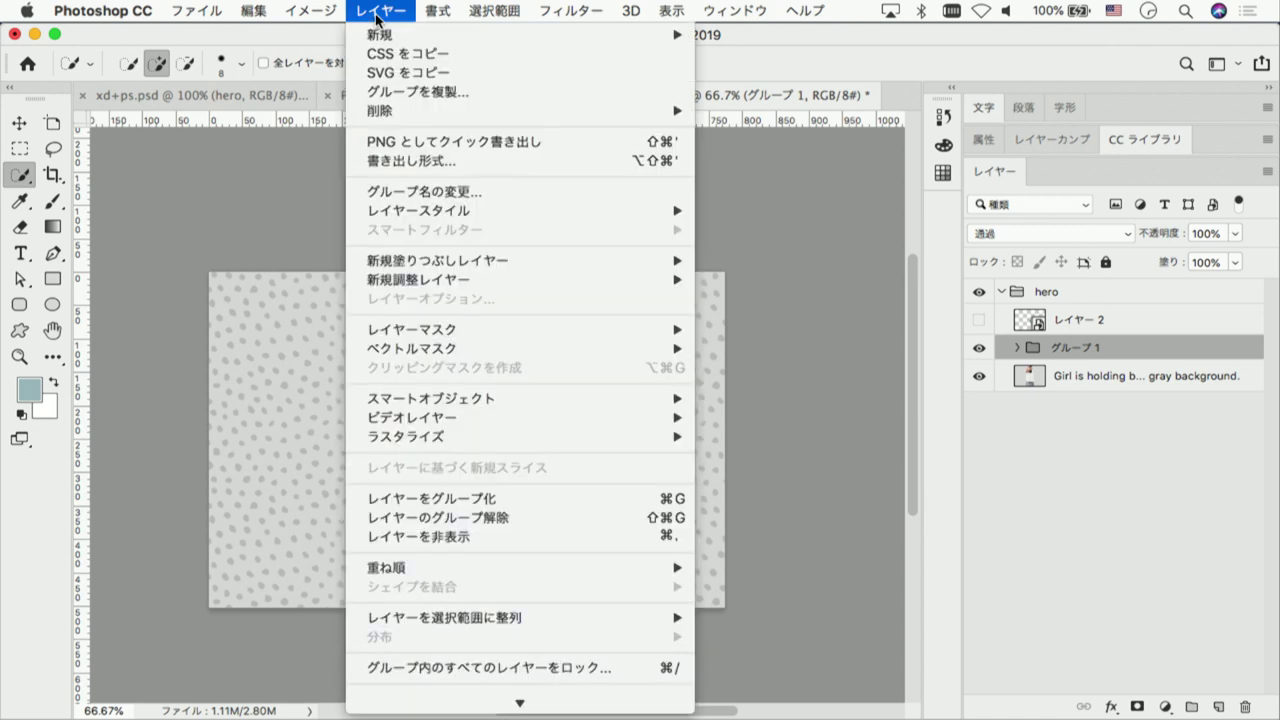
pyautogui.moveTo(412, 329)
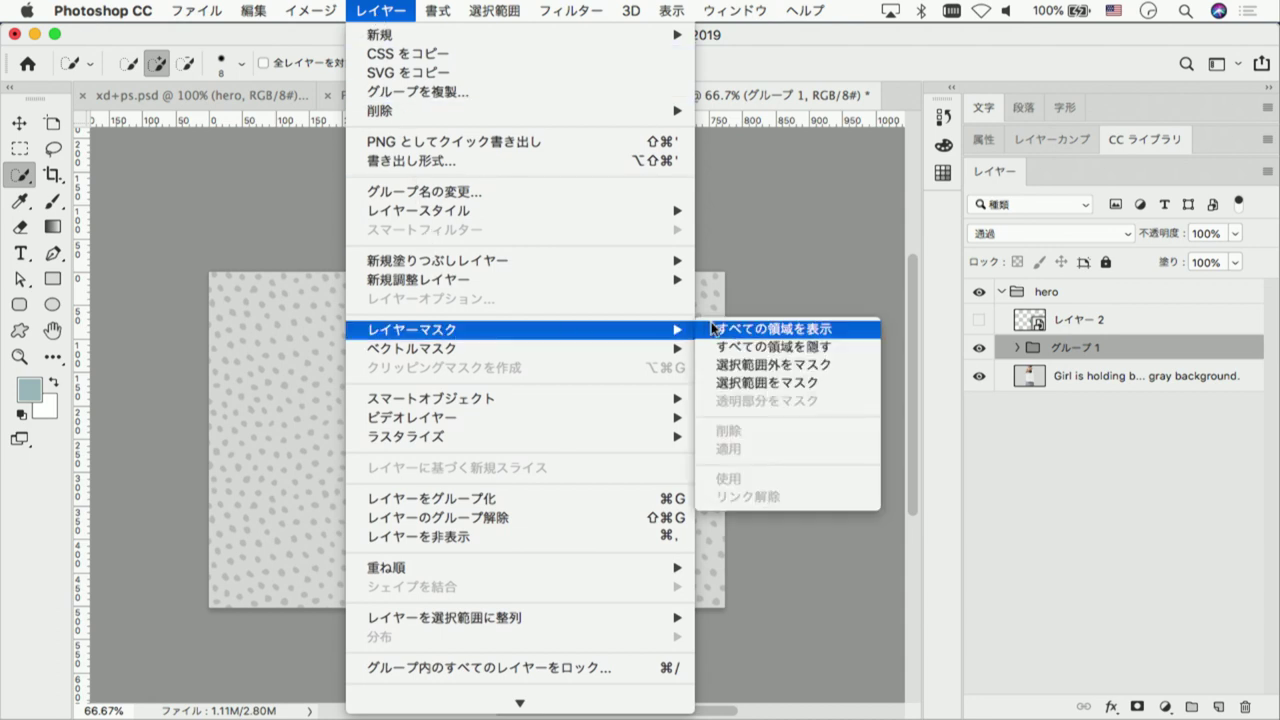
pyautogui.click(744, 384)
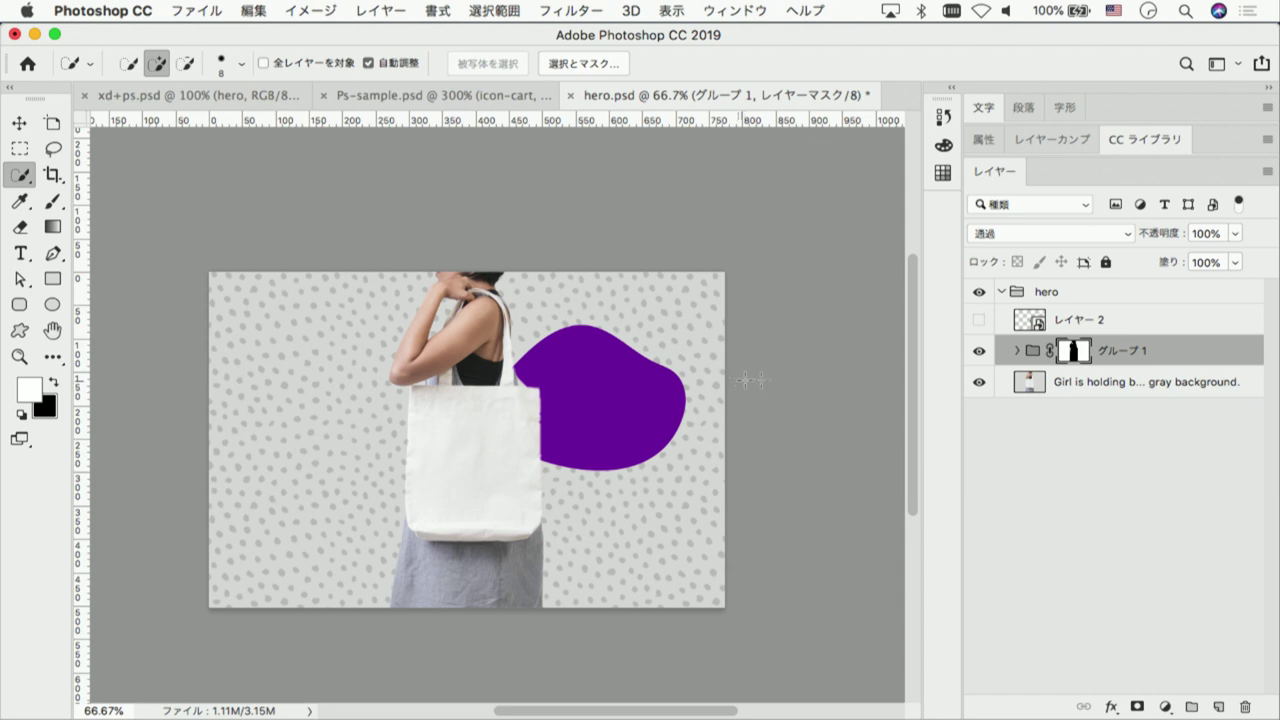
# Show the レイヤー 2 character illustration on the tote bag, save hero.psd, and return to Adobe XD
pyautogui.click(978, 320)
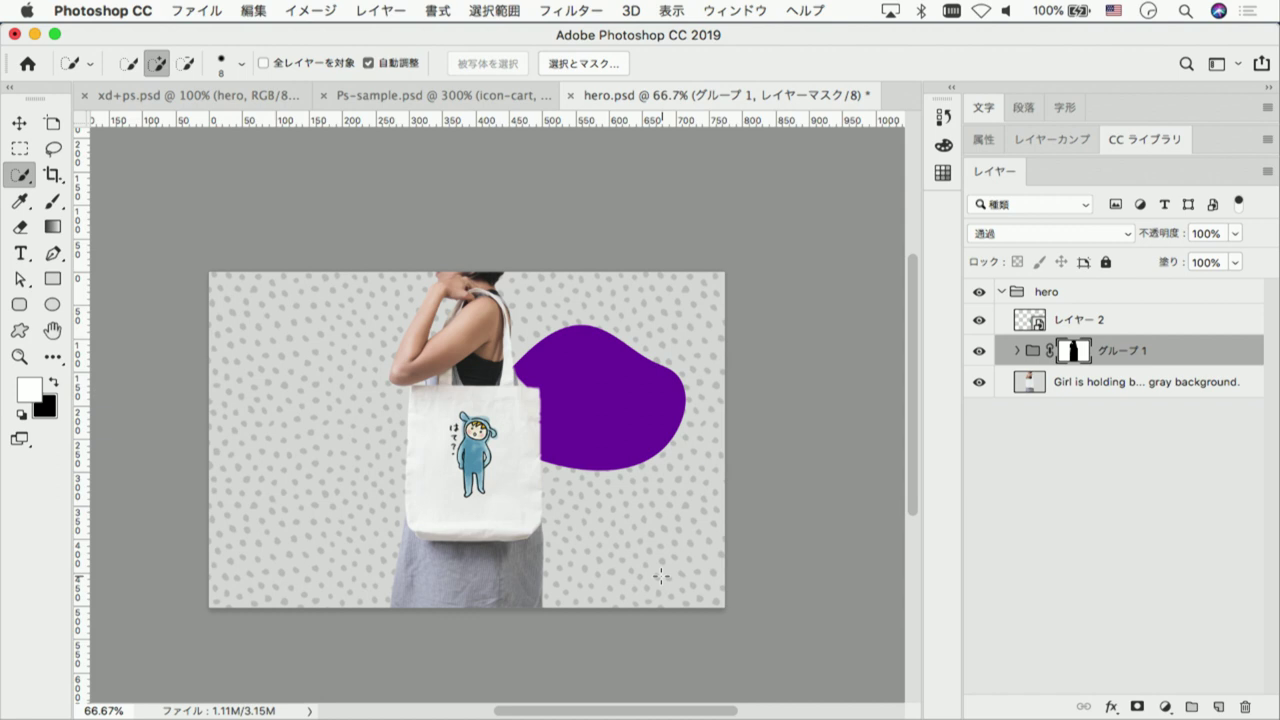
pyautogui.hotkey('ctrl', 's')
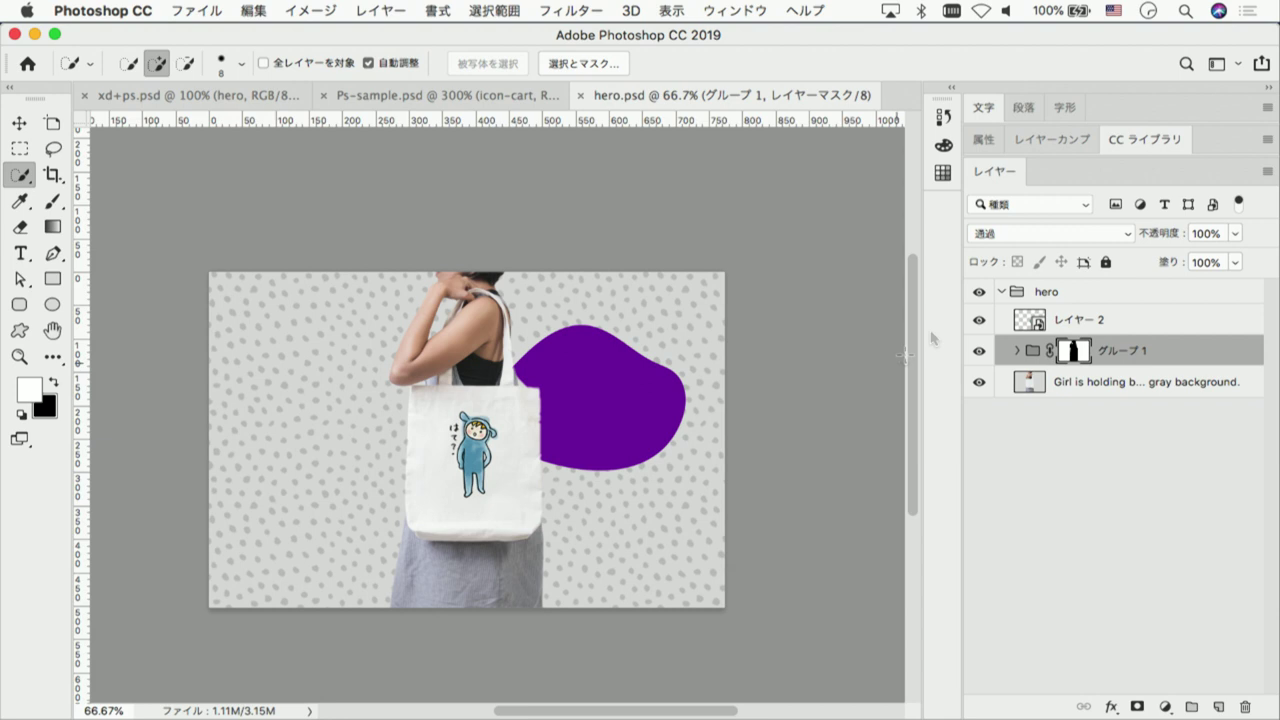
pyautogui.click(1120, 148)
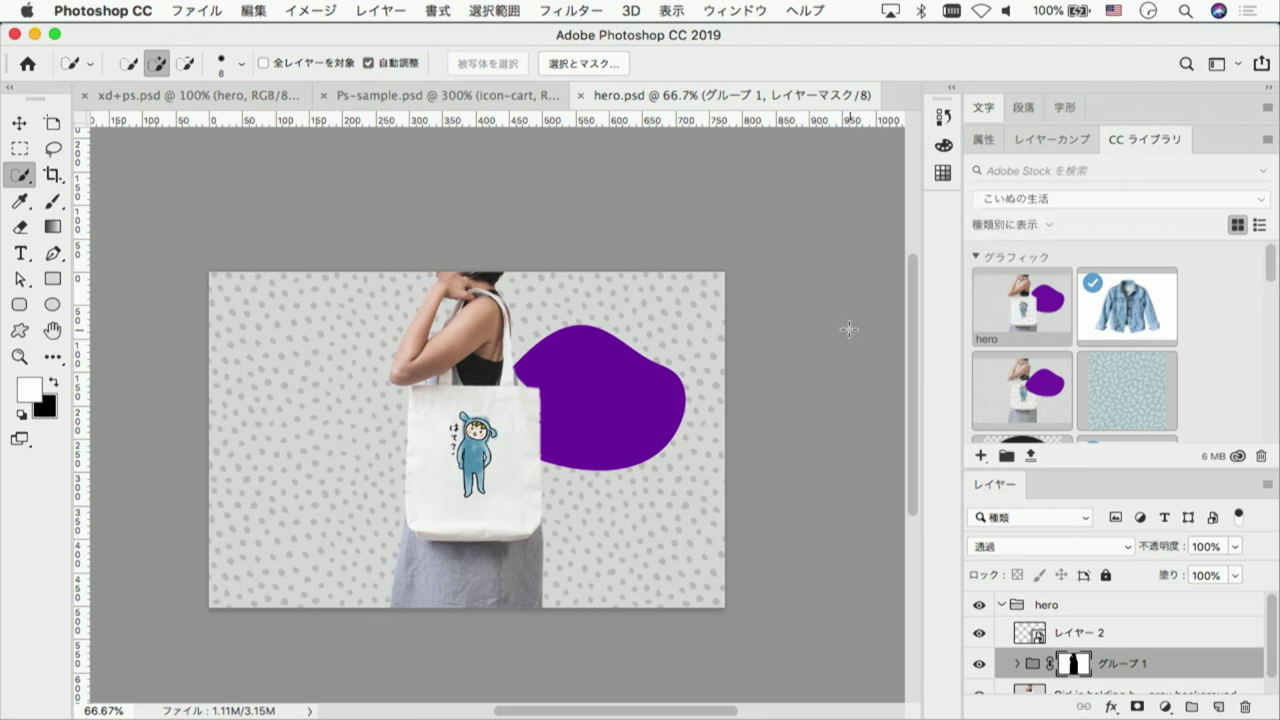
pyautogui.press('super+Tab')
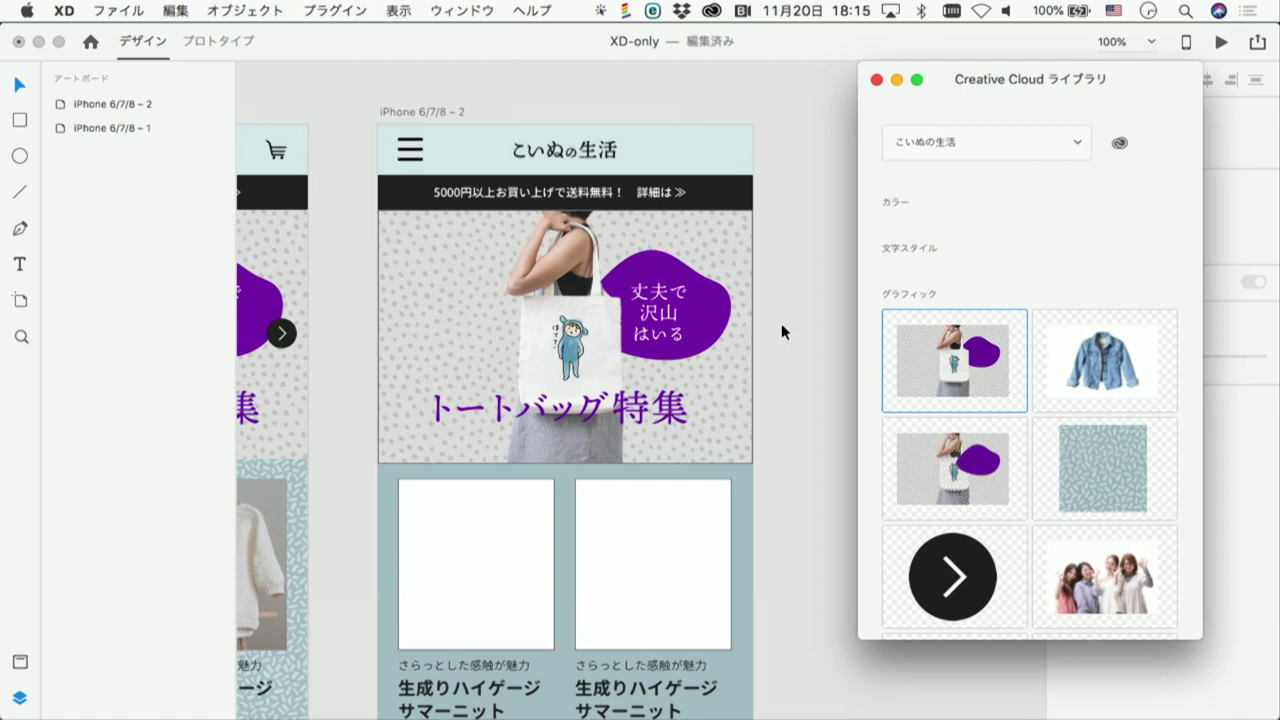
pyautogui.click(462, 268)
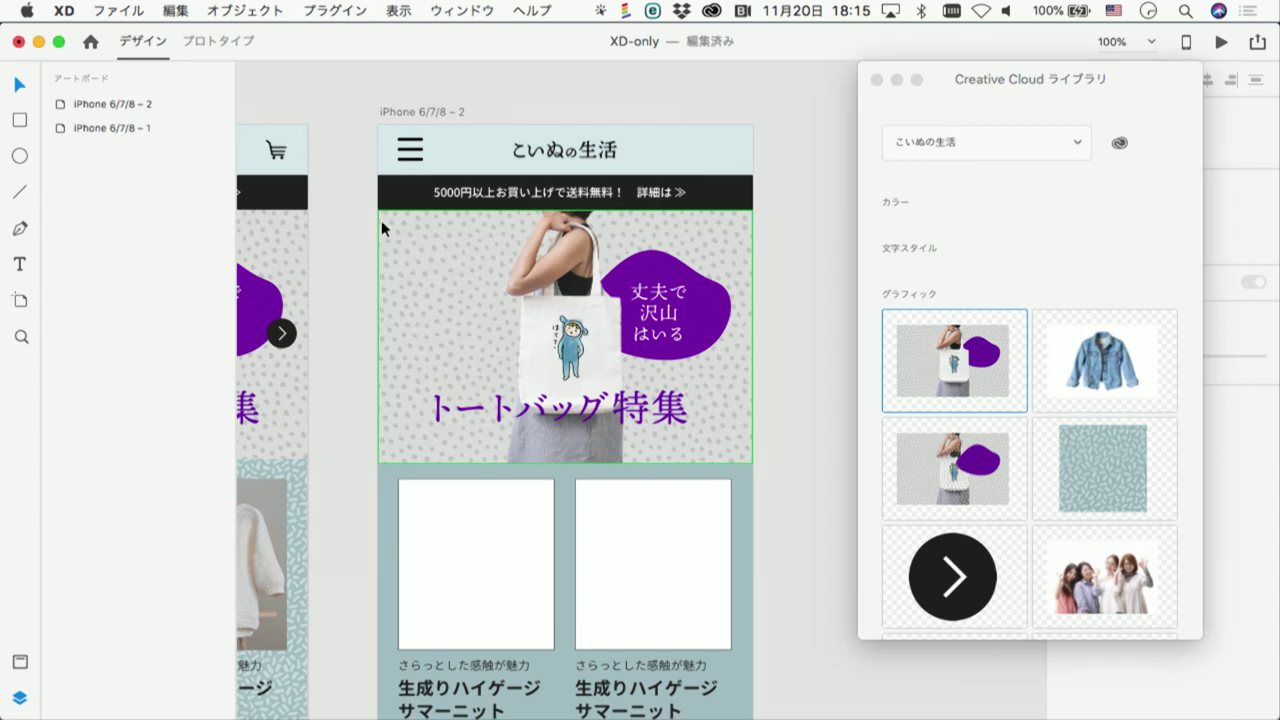
pyautogui.click(406, 243)
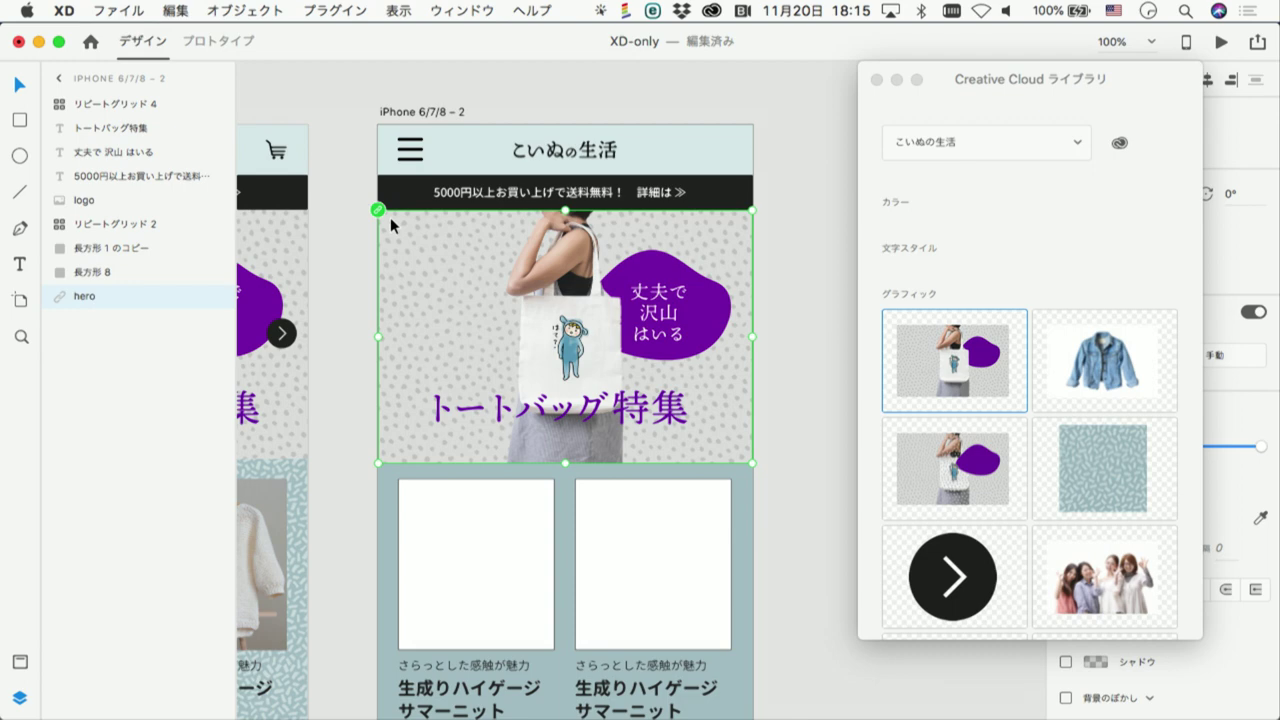
pyautogui.click(769, 244)
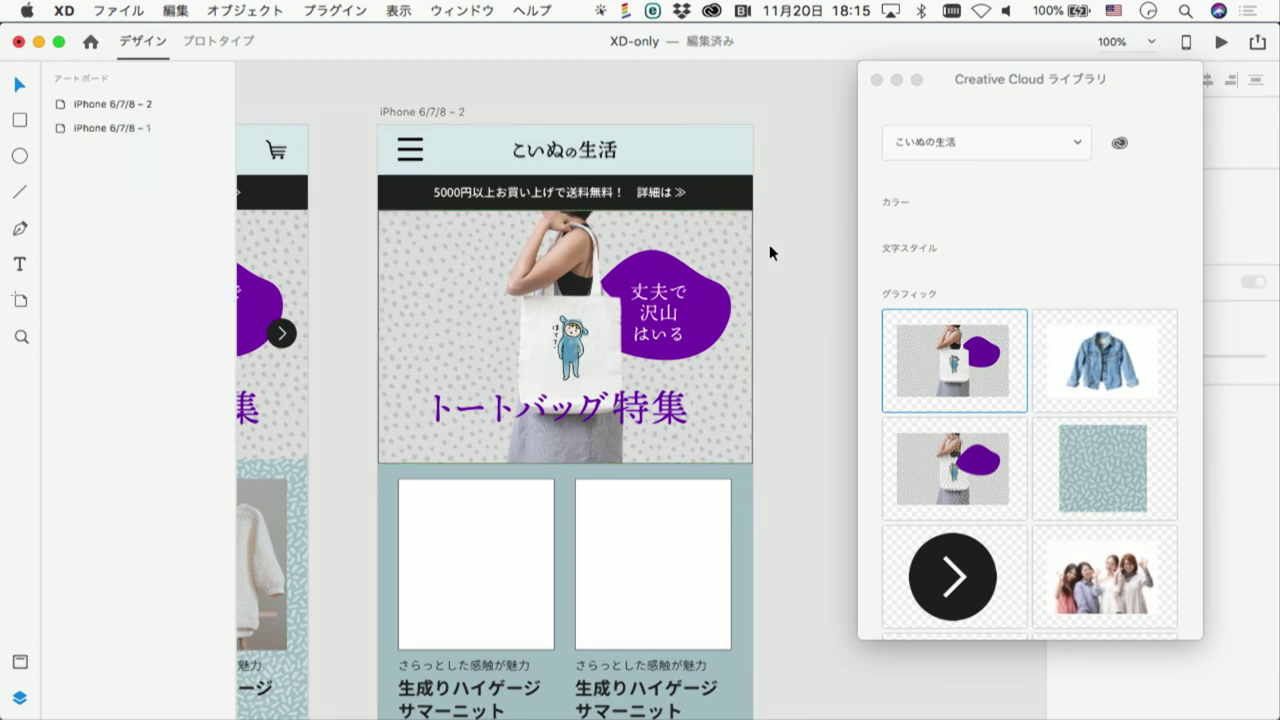
pyautogui.scroll(-2, 771, 260)
pyautogui.moveTo(771, 263); pyautogui.dragTo(641, 230)
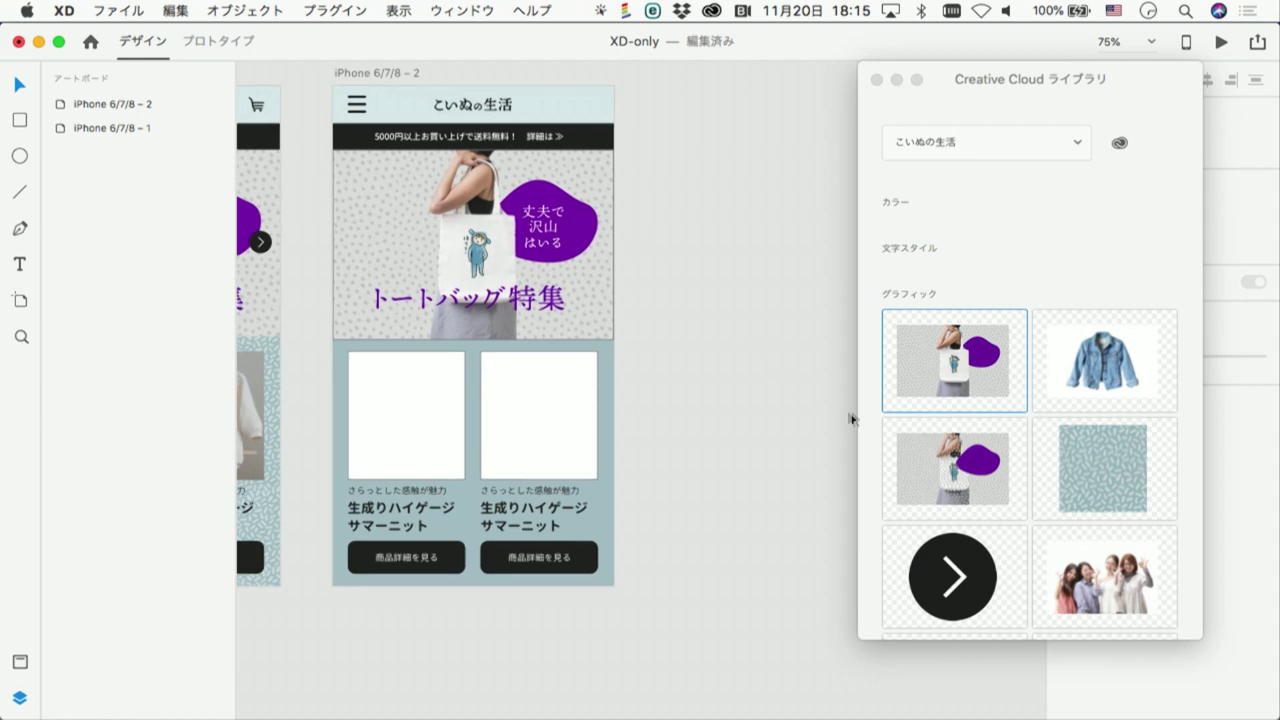
pyautogui.moveTo(955, 468); pyautogui.dragTo(478, 495)
pyautogui.hscroll(-3, 460, 497)
pyautogui.click(430, 502)
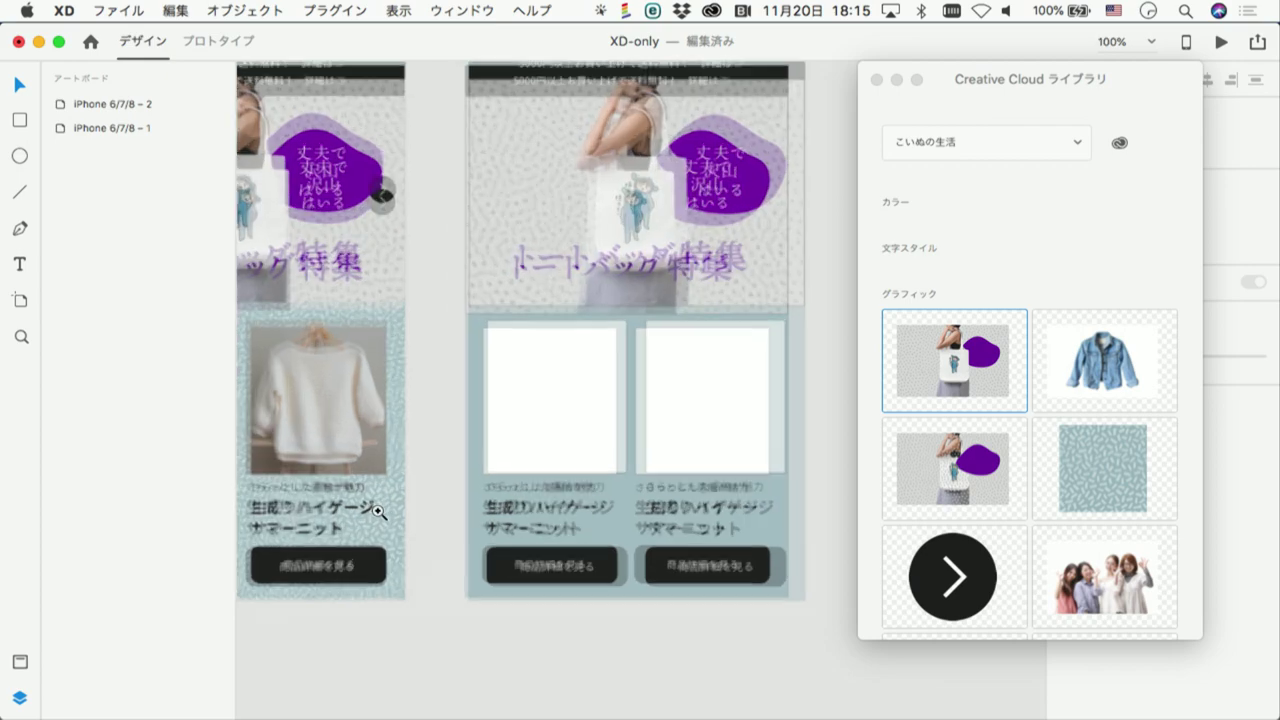
pyautogui.scroll(3, 425, 502)
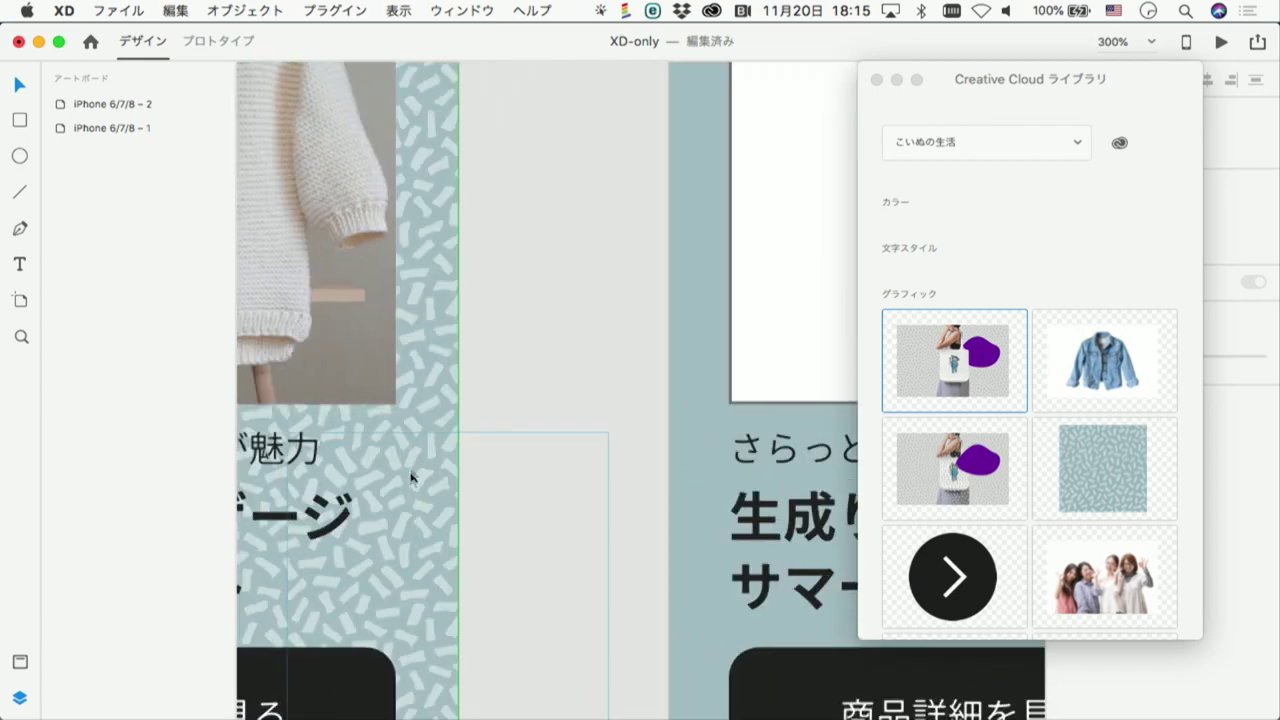
pyautogui.click(434, 400)
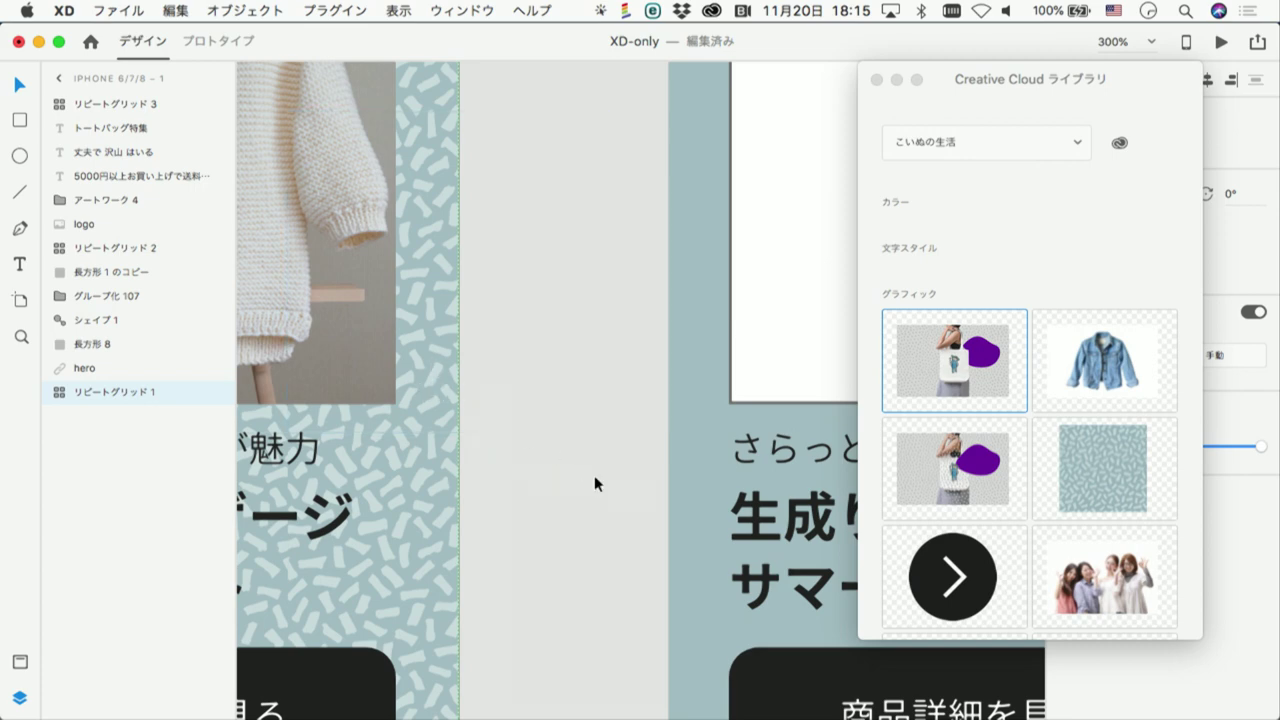
pyautogui.keyDown('alt'); pyautogui.keyDown('super'); pyautogui.click(582, 504); pyautogui.keyUp('super'); pyautogui.keyUp('alt')
pyautogui.keyDown('alt'); pyautogui.keyDown('super'); pyautogui.click(583, 505); pyautogui.keyUp('super'); pyautogui.keyUp('alt')
pyautogui.keyDown('alt'); pyautogui.keyDown('super'); pyautogui.click(584, 507); pyautogui.keyUp('super'); pyautogui.keyUp('alt')
pyautogui.hscroll(3, 654, 466)
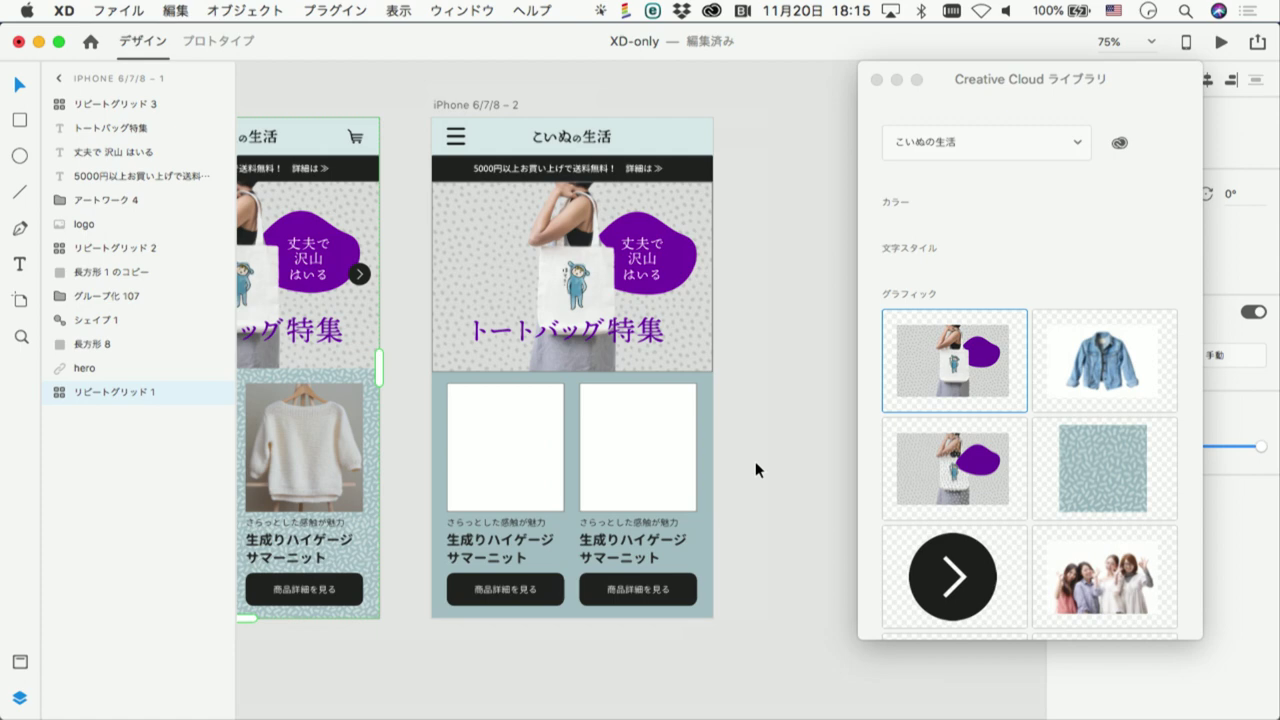
# Bring up 素材.ai in Illustrator, zoom in on the pattern square, and view it as outlines
pyautogui.press('super+Tab')
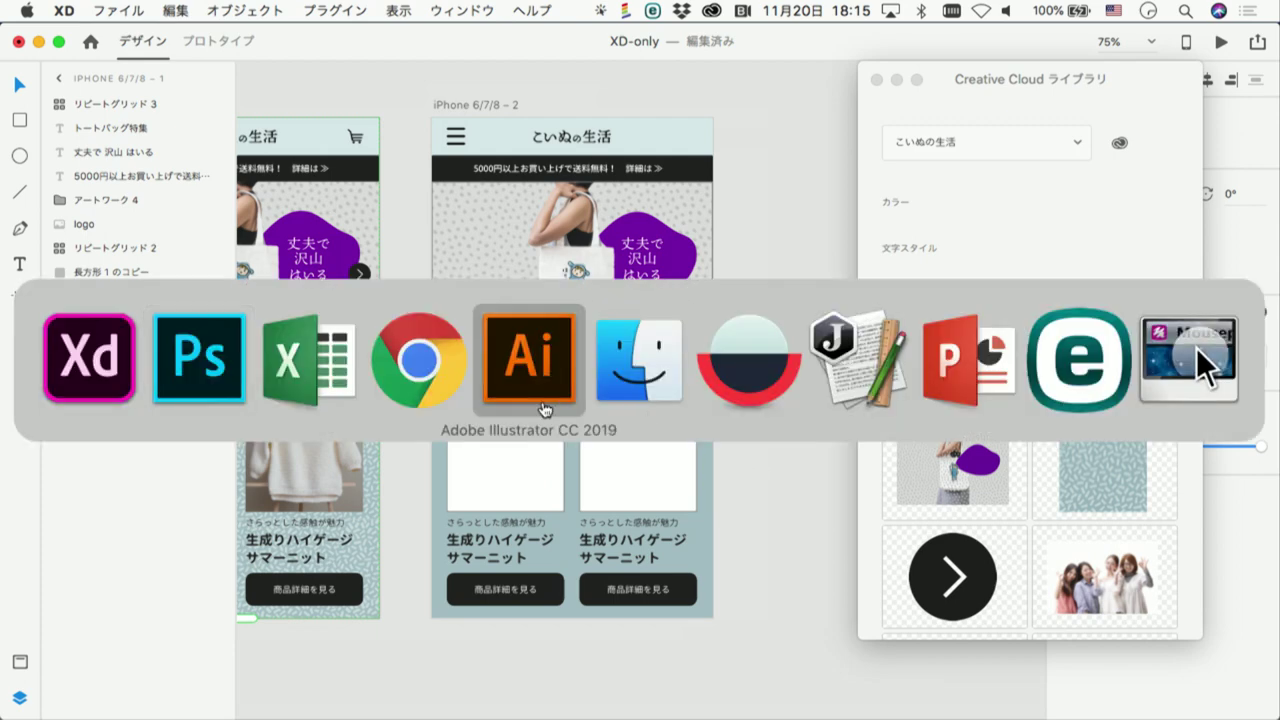
pyautogui.click(541, 400)
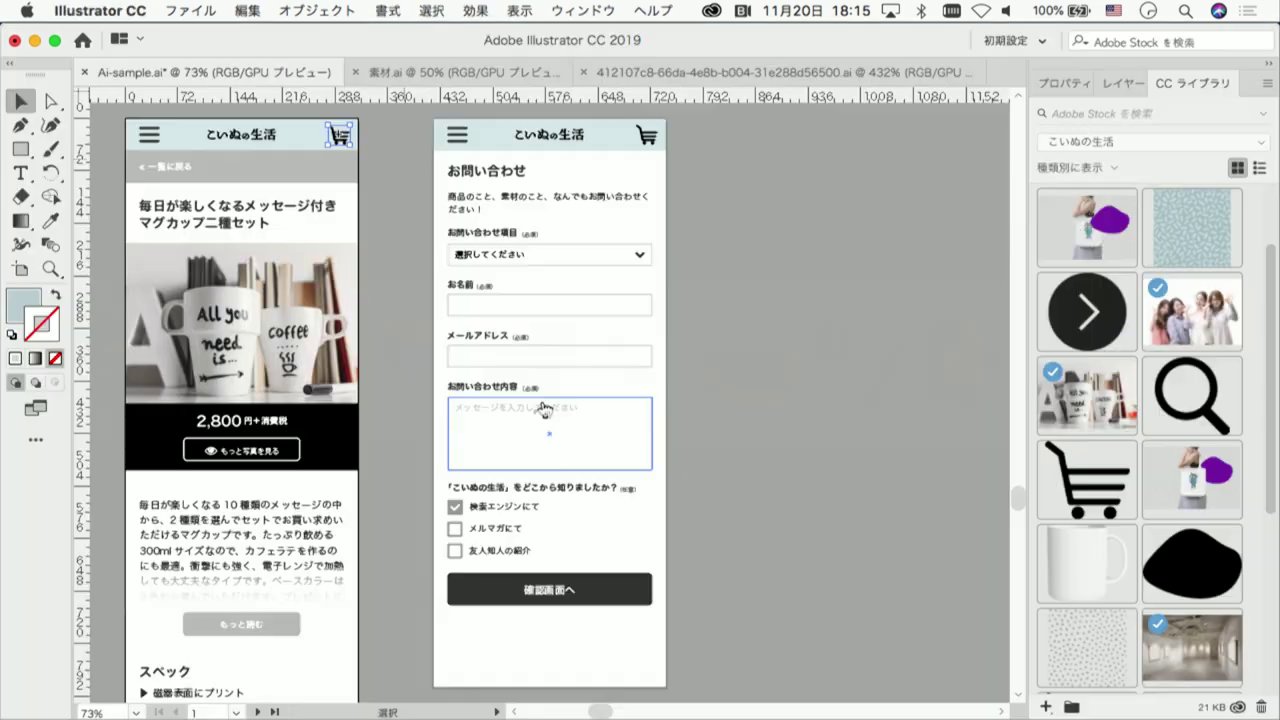
pyautogui.click(487, 82)
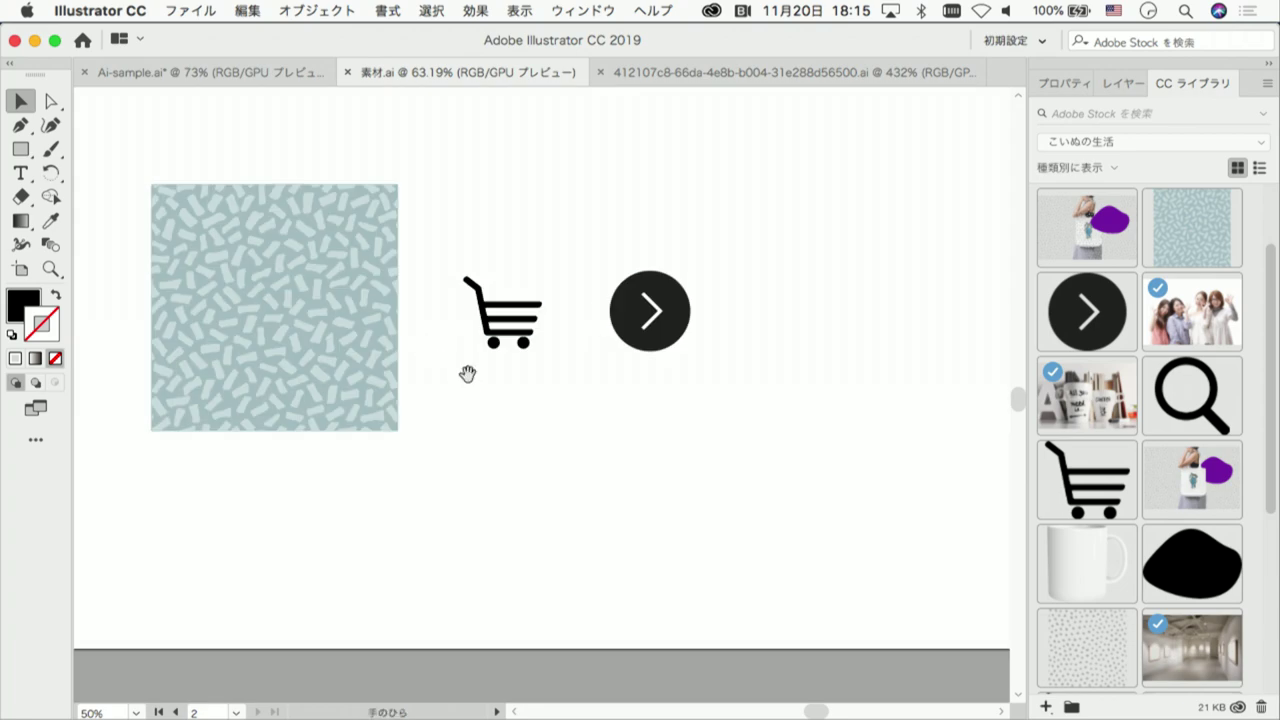
pyautogui.moveTo(466, 371); pyautogui.dragTo(621, 373)
pyautogui.press('super+space')
pyautogui.click(500, 347)
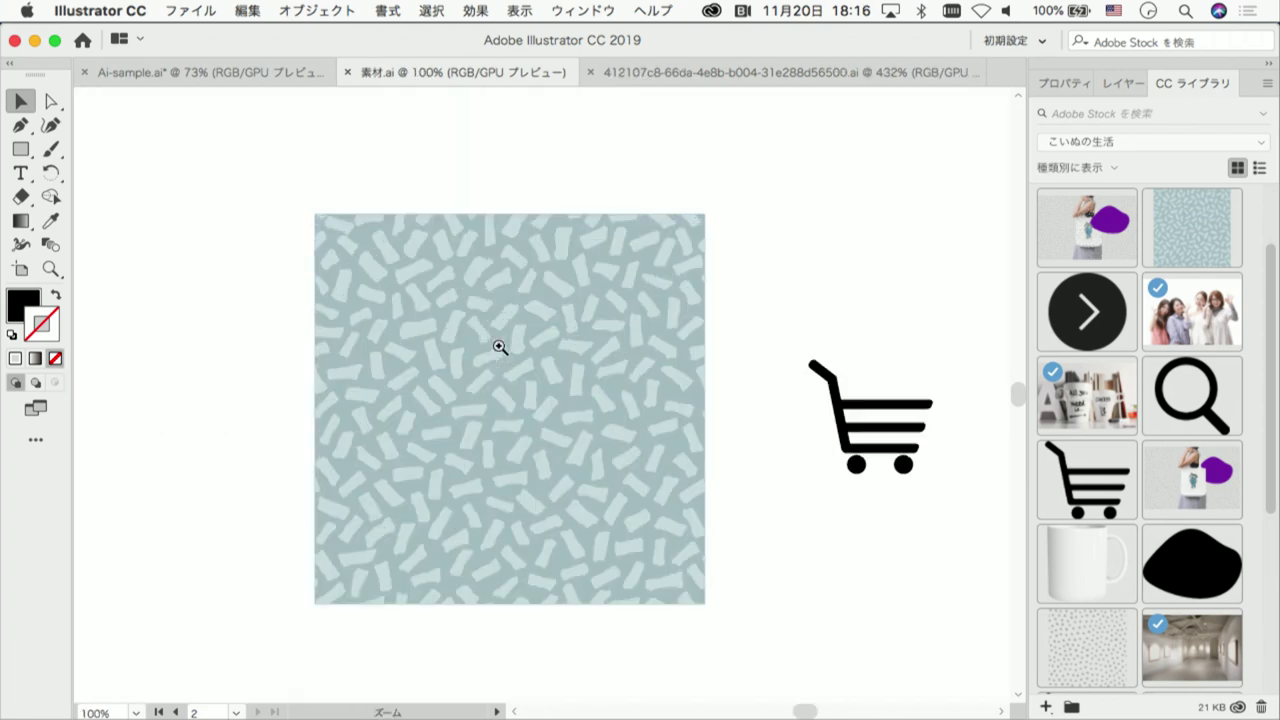
pyautogui.click(550, 258)
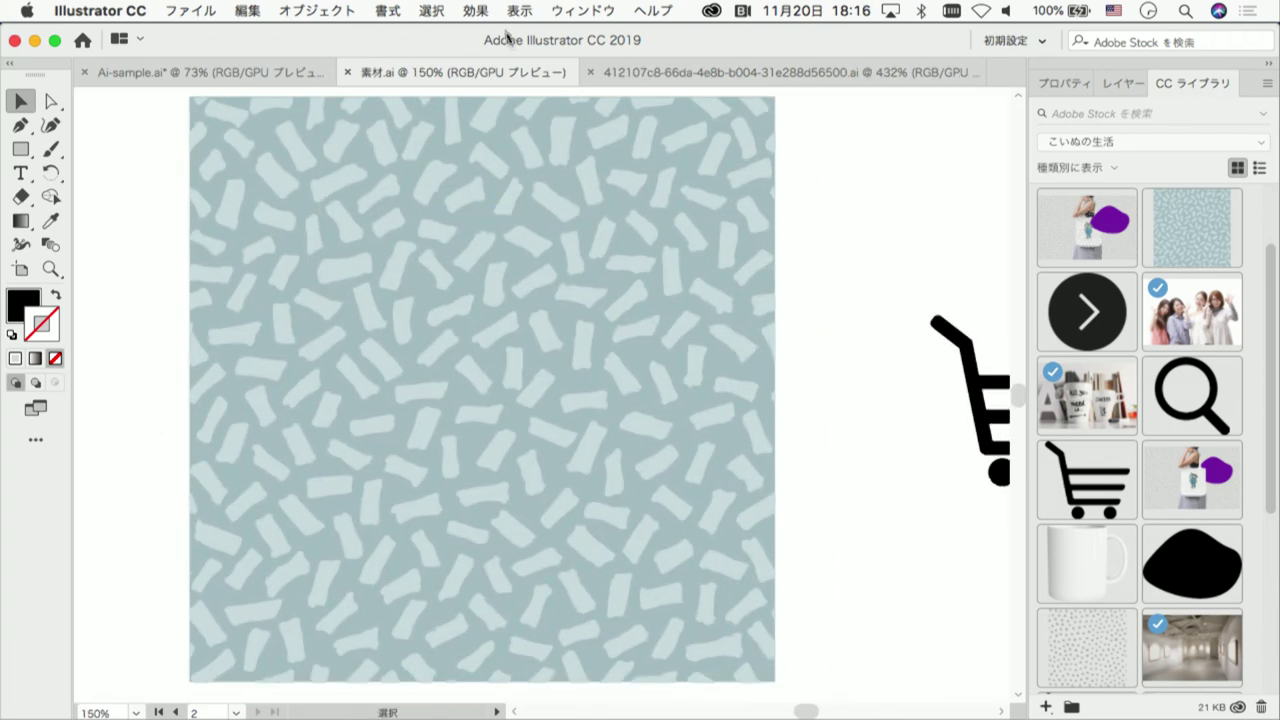
pyautogui.click(479, 16)
pyautogui.click(545, 49)
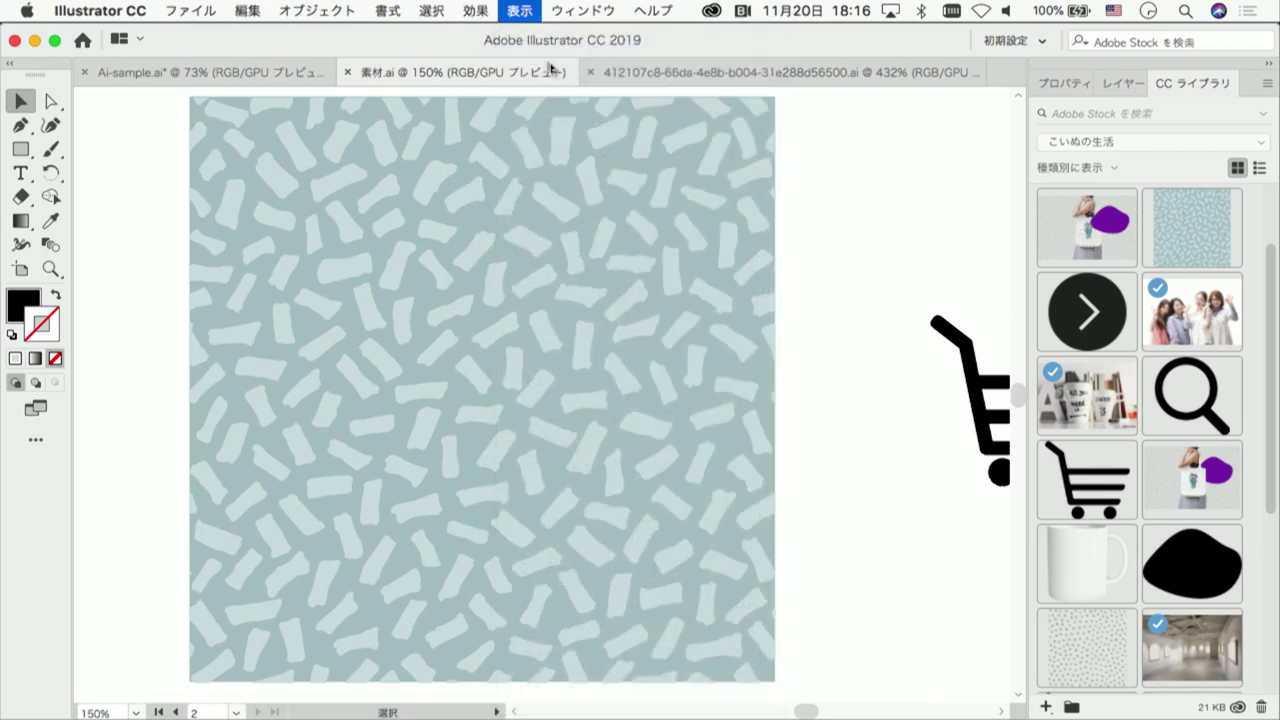
# Inspect the pattern's inner group shapes, then return to filled preview and zoom out
pyautogui.doubleClick(648, 340)
pyautogui.doubleClick(648, 340)
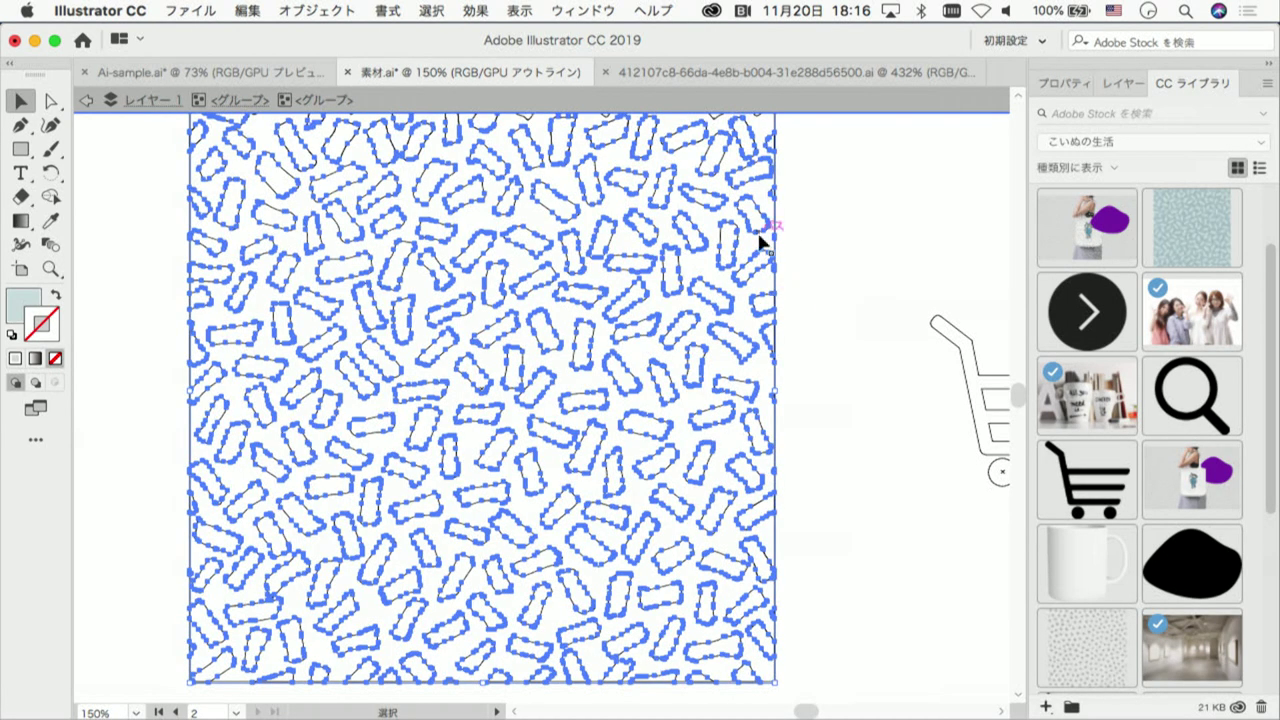
pyautogui.press('super+y')
pyautogui.click(846, 234)
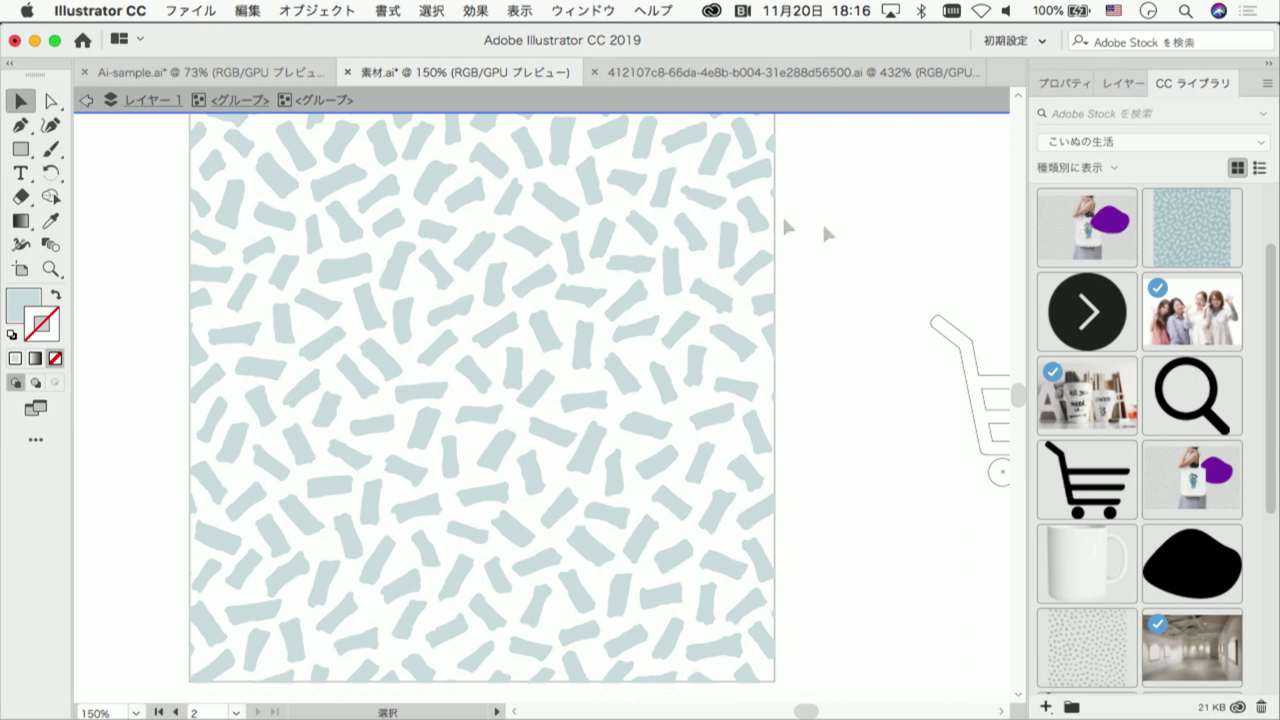
pyautogui.press('super+y')
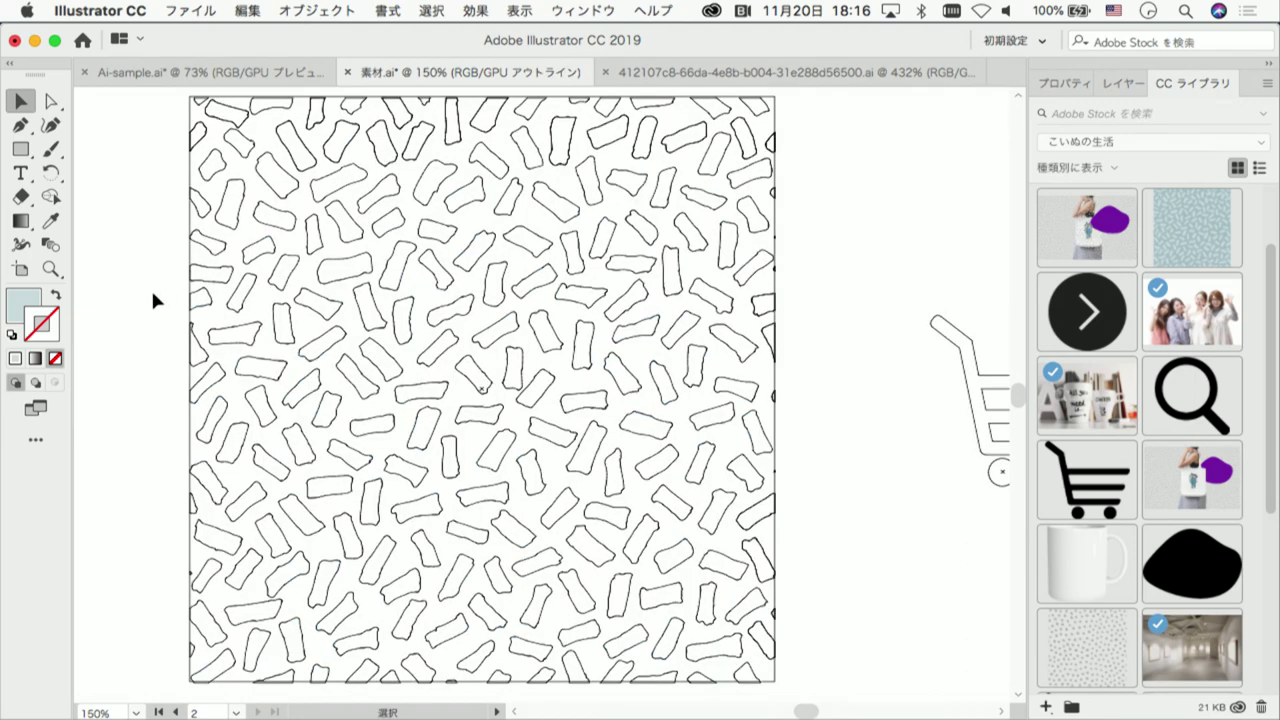
pyautogui.press('super+y')
pyautogui.keyDown('alt'); pyautogui.keyDown('super'); pyautogui.click(322, 361); pyautogui.keyUp('super'); pyautogui.keyUp('alt')
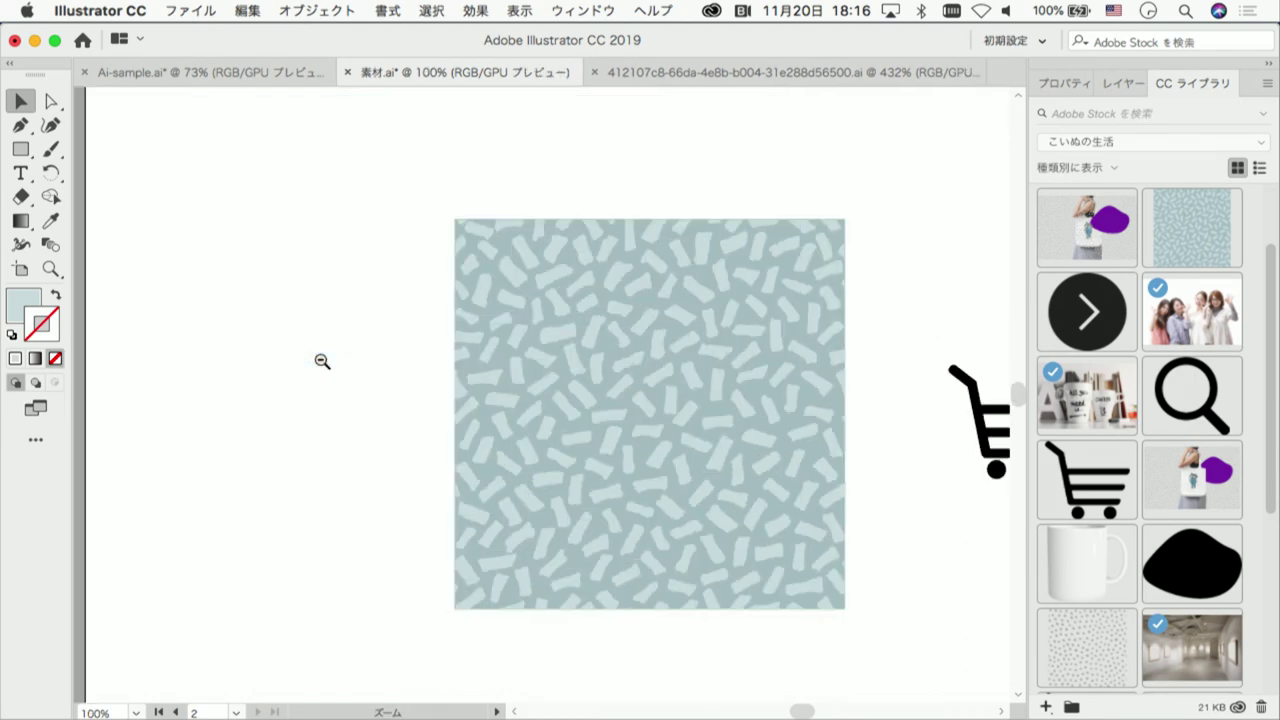
pyautogui.keyDown('alt'); pyautogui.keyDown('super'); pyautogui.click(322, 361); pyautogui.keyUp('super'); pyautogui.keyUp('alt')
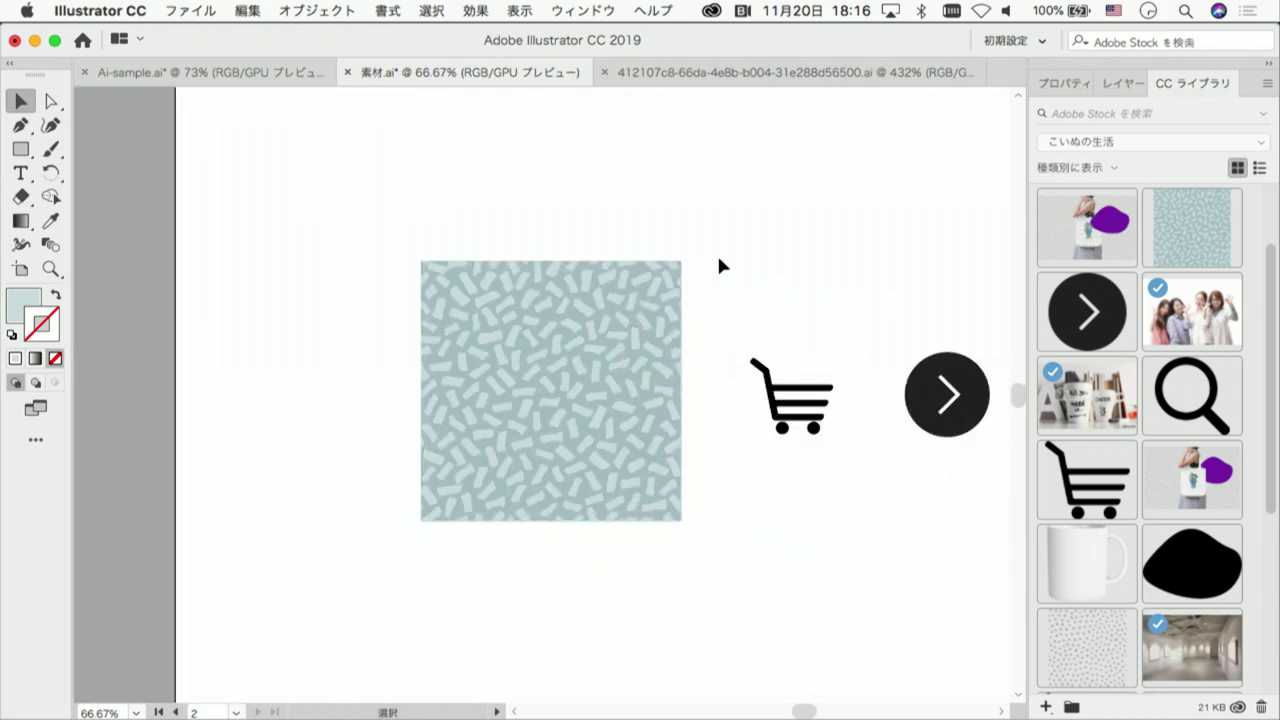
# Add the pattern square to the CC library, name the asset BG, and return to XD
pyautogui.click(675, 295)
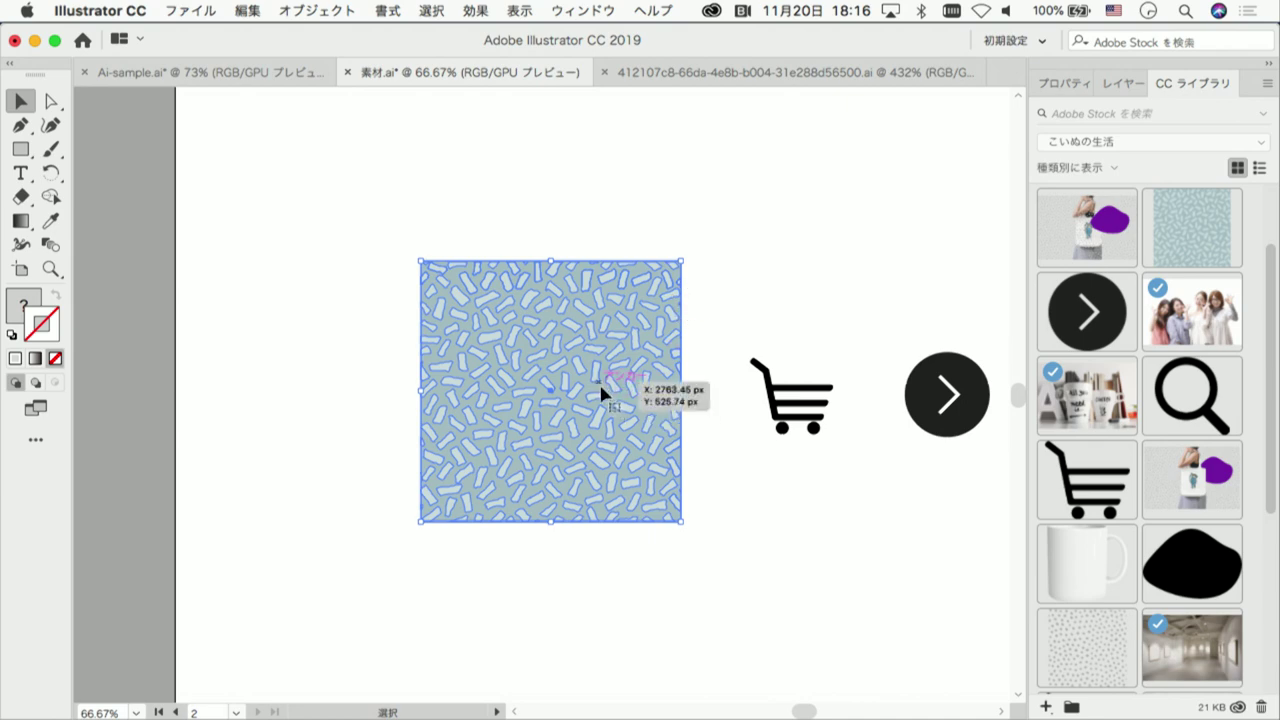
pyautogui.moveTo(601, 393); pyautogui.dragTo(1118, 264)
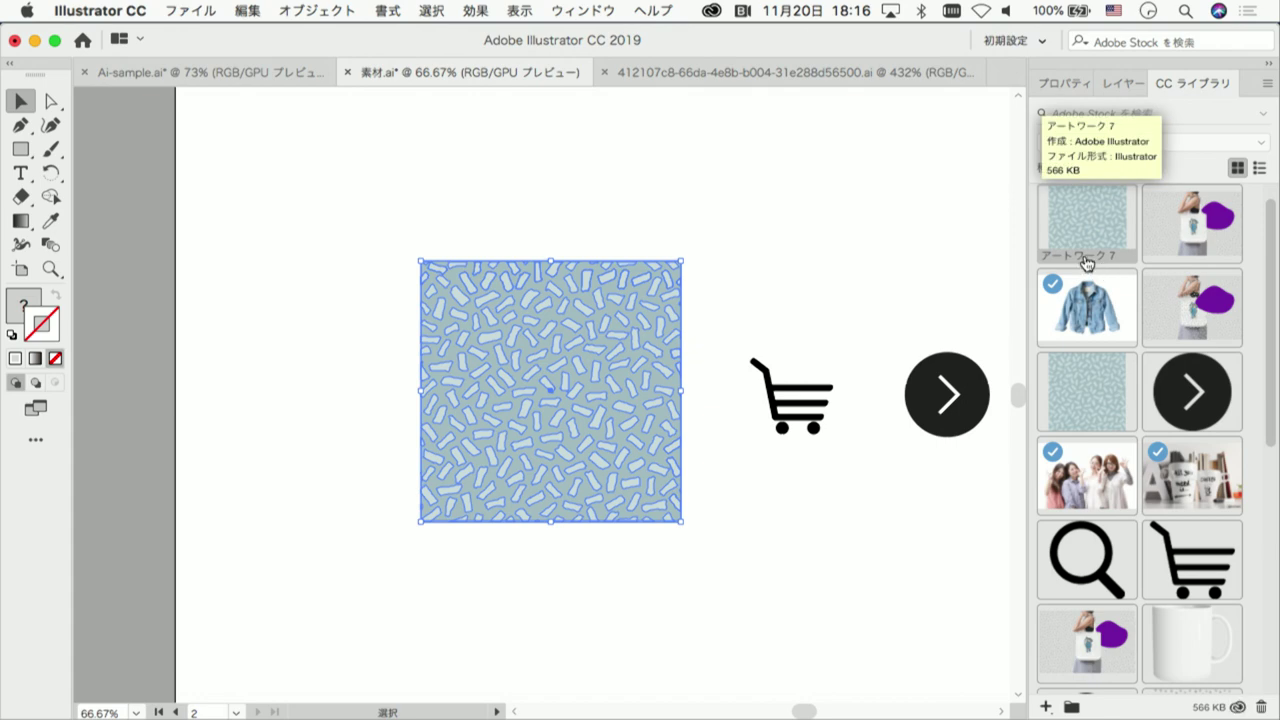
pyautogui.doubleClick(1085, 256)
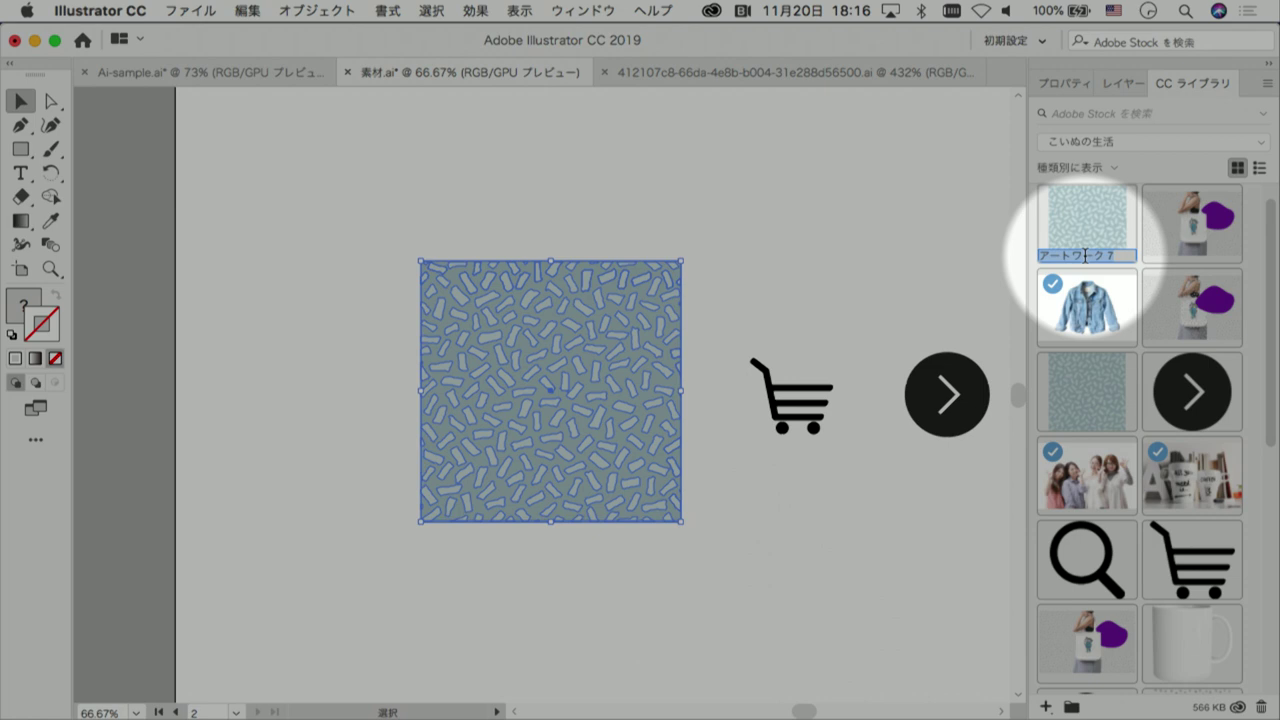
pyautogui.write('BG')
pyautogui.press('Return')
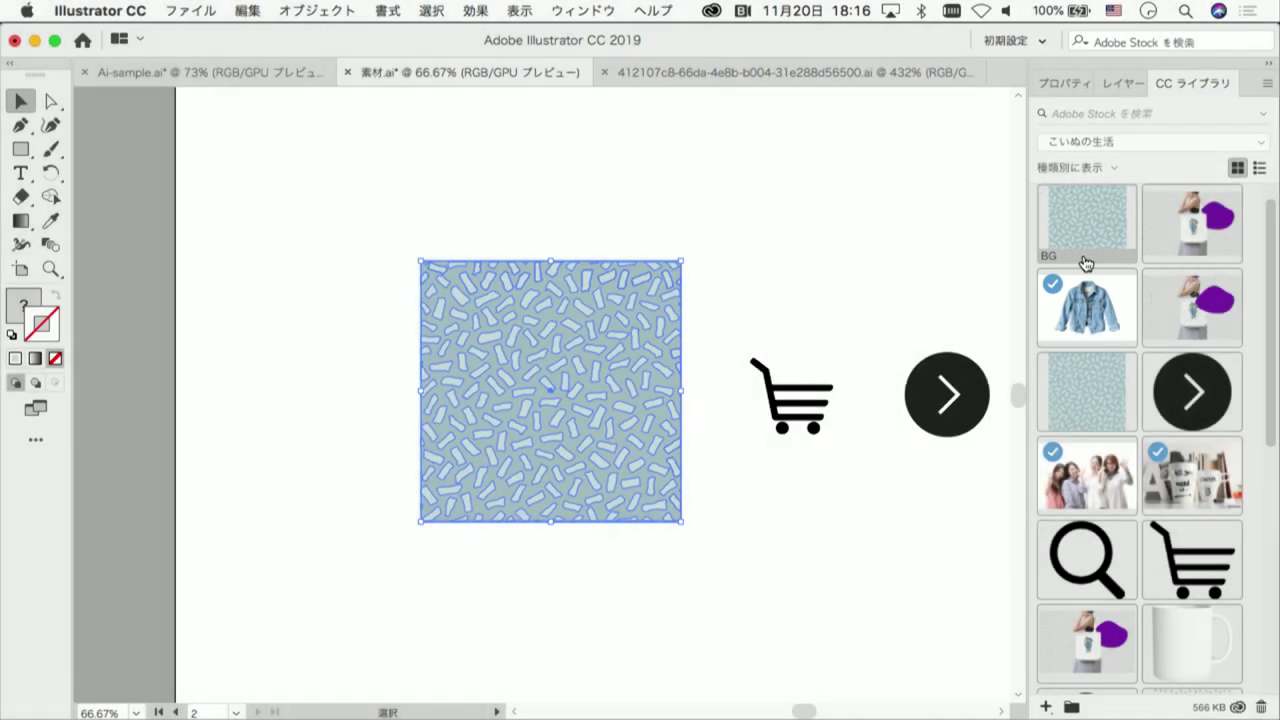
pyautogui.press('super+Tab')
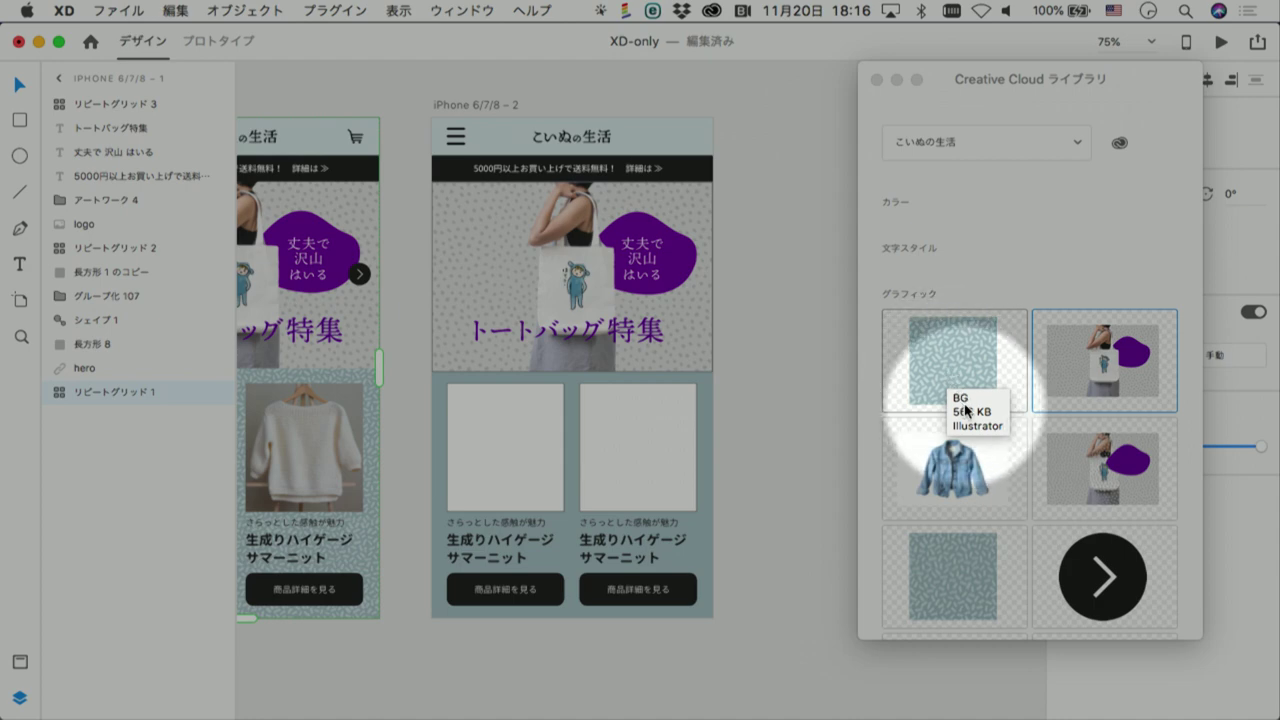
# Place the BG graphic beside the artboard as a roughly 99×99 px tile aligned to its top edge
pyautogui.hscroll(3, 788, 339)
pyautogui.scroll(-1, 788, 339)
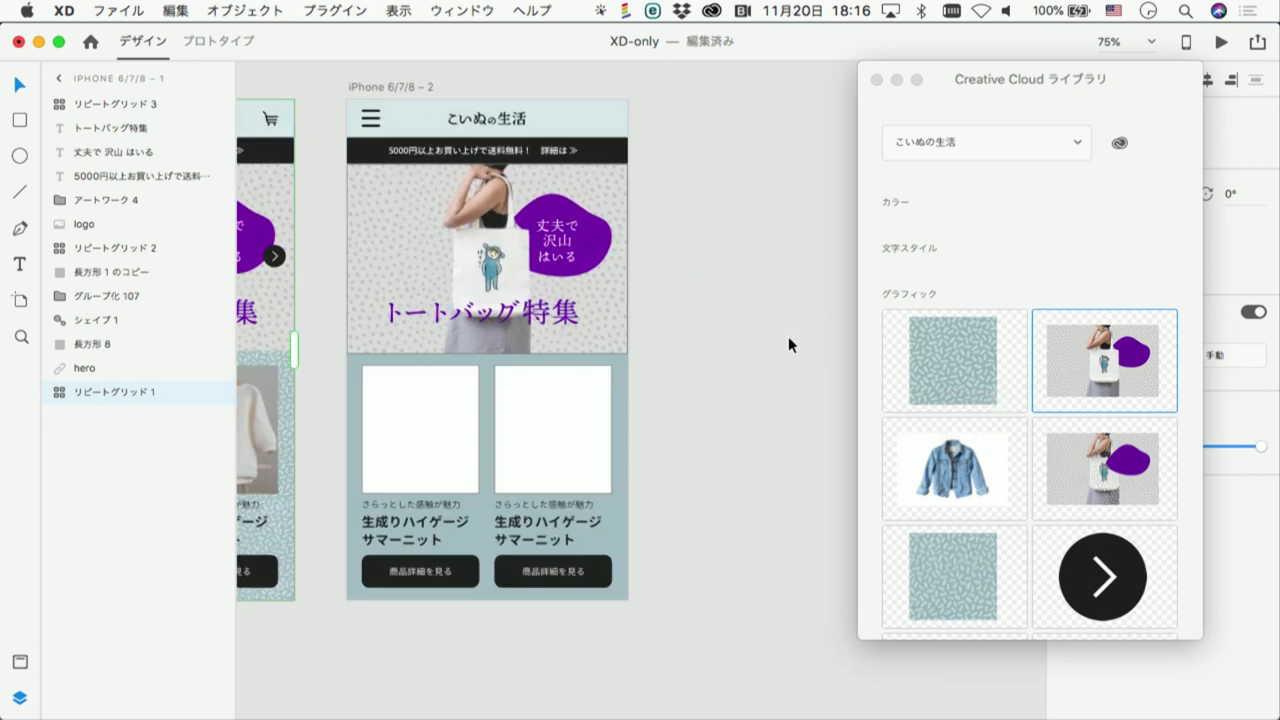
pyautogui.hscroll(2, 788, 340)
pyautogui.moveTo(955, 89); pyautogui.dragTo(1043, 108)
pyautogui.moveTo(1044, 378); pyautogui.dragTo(755, 214)
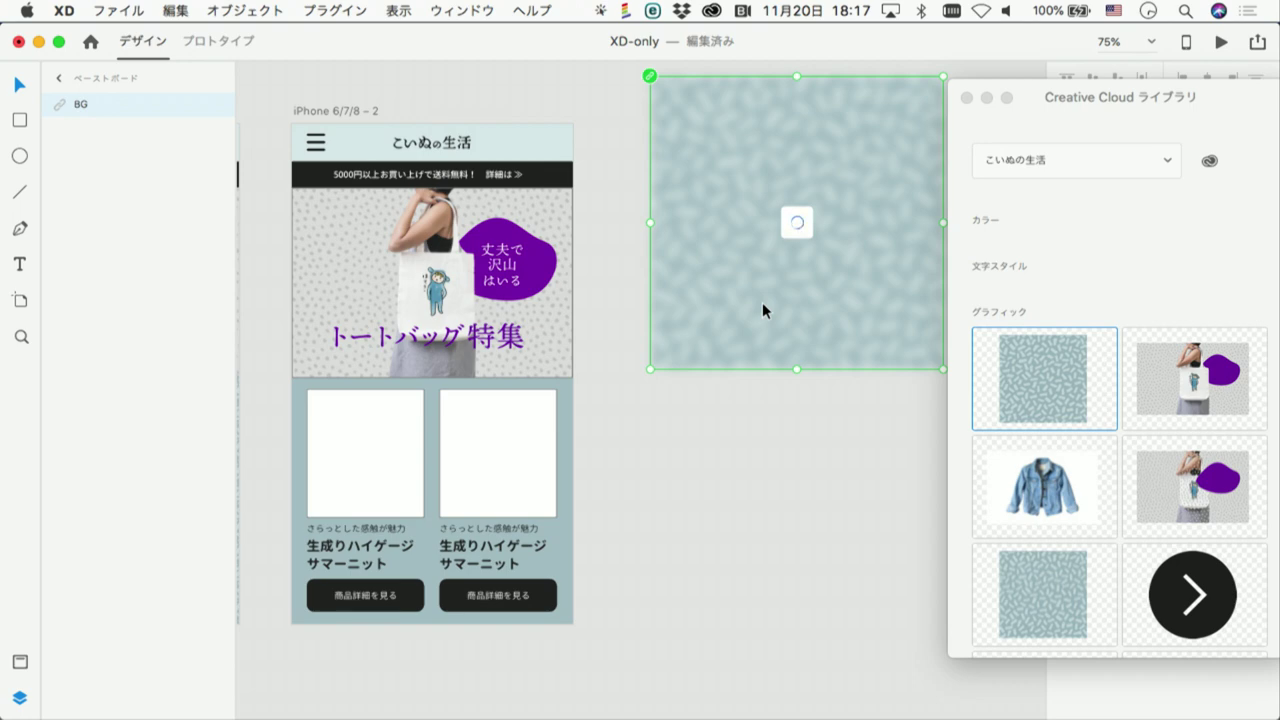
pyautogui.moveTo(772, 228); pyautogui.dragTo(739, 269)
pyautogui.moveTo(909, 413); pyautogui.dragTo(688, 210)
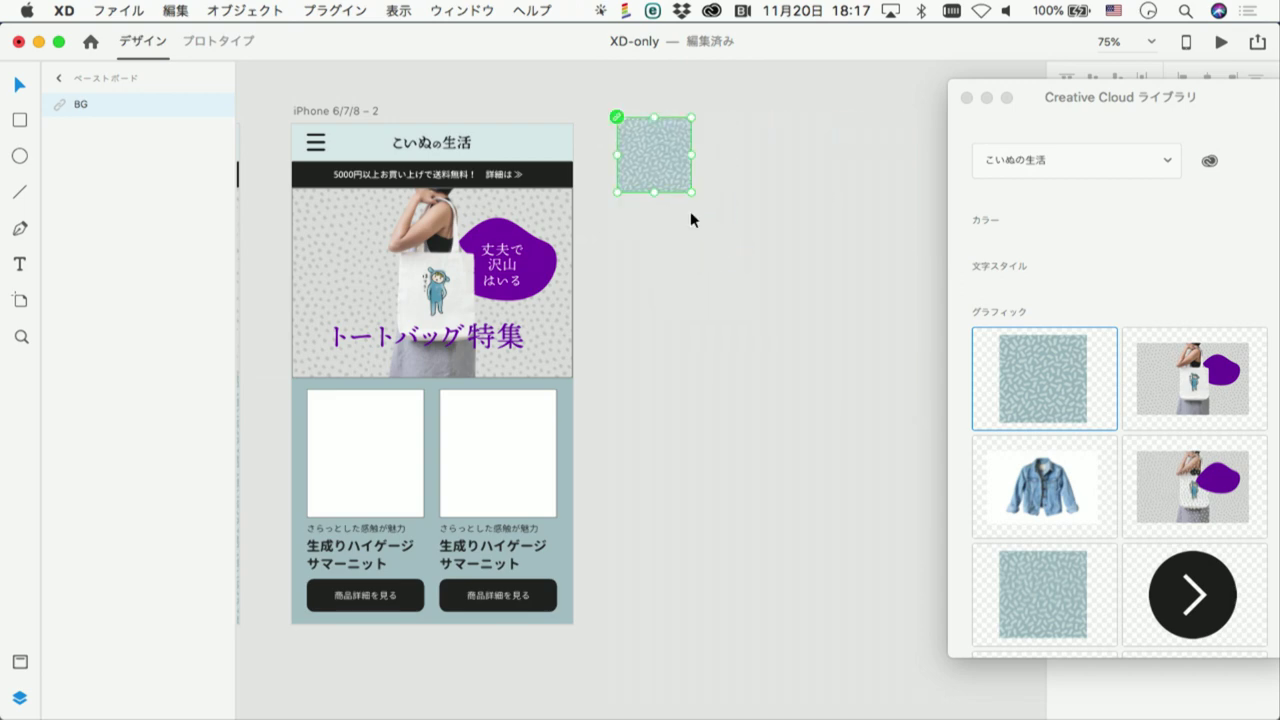
pyautogui.moveTo(663, 169); pyautogui.dragTo(649, 177)
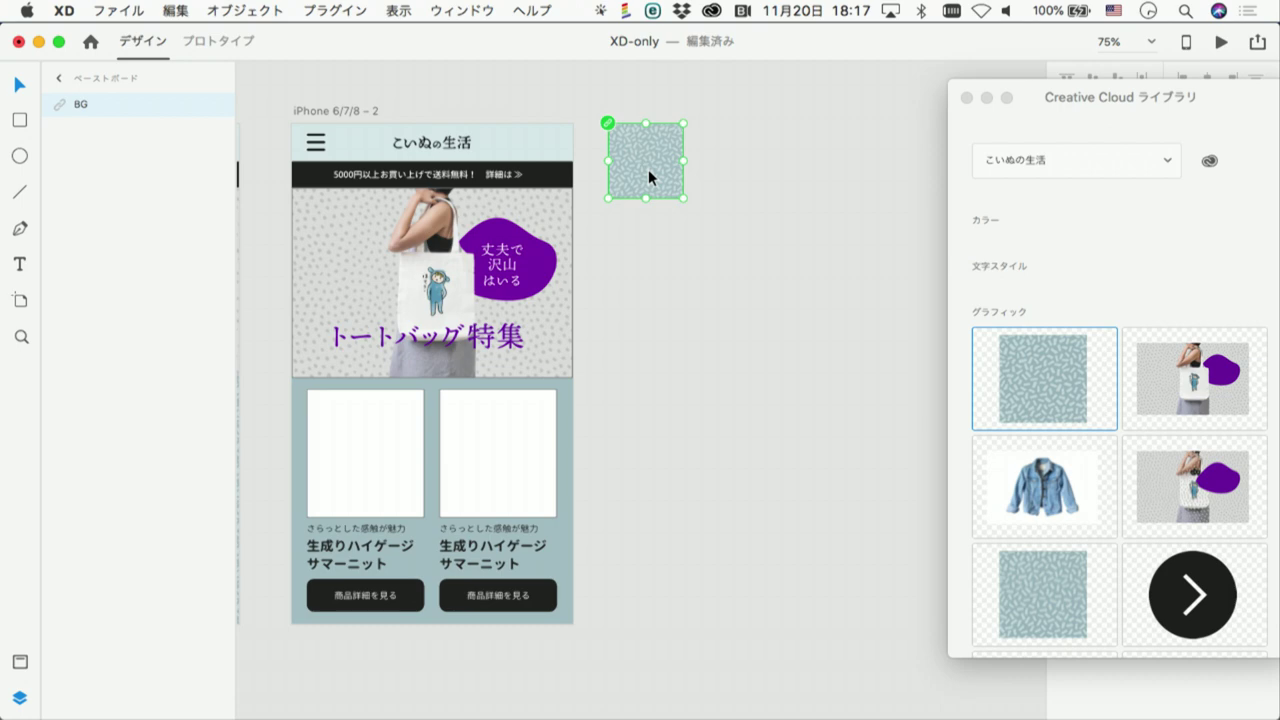
pyautogui.moveTo(1032, 112)
pyautogui.mouseDown()
pyautogui.moveTo(874, 248)
pyautogui.moveTo(872, 297)
pyautogui.mouseUp()
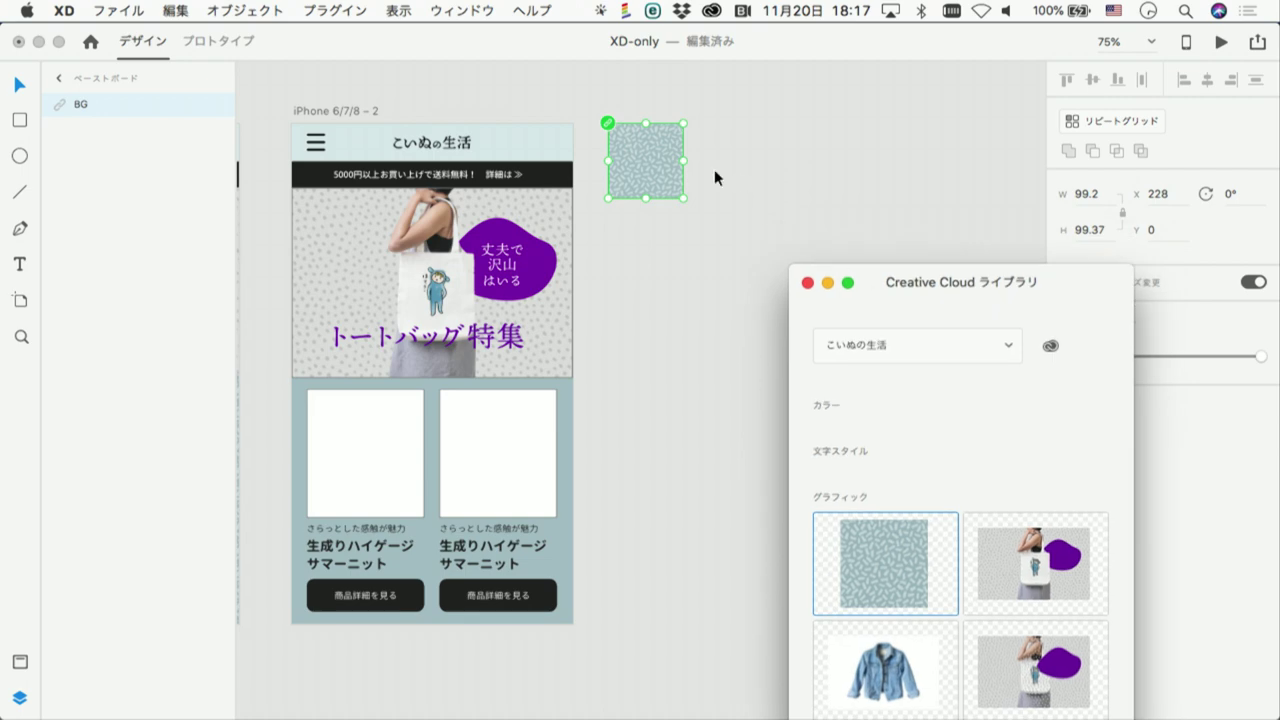
pyautogui.moveTo(867, 277); pyautogui.dragTo(994, 341)
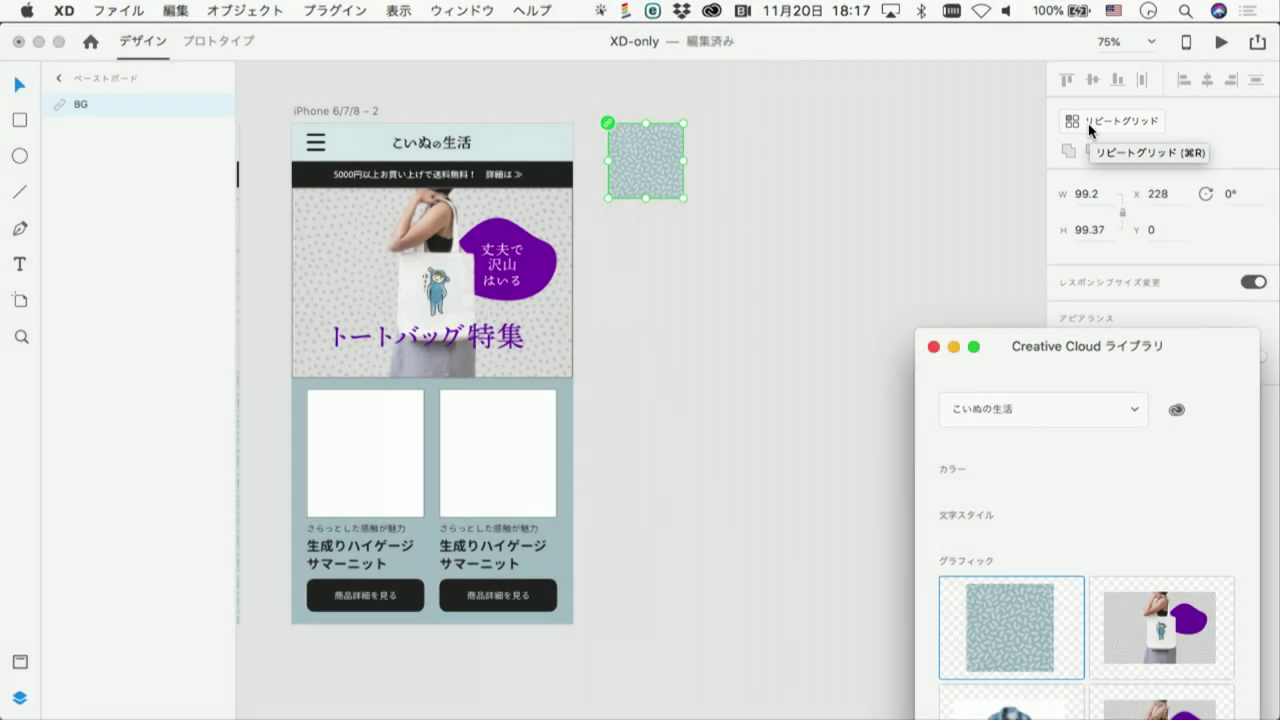
# Make the BG tile a repeat grid of several columns and six rows with zero gaps
pyautogui.click(1090, 121)
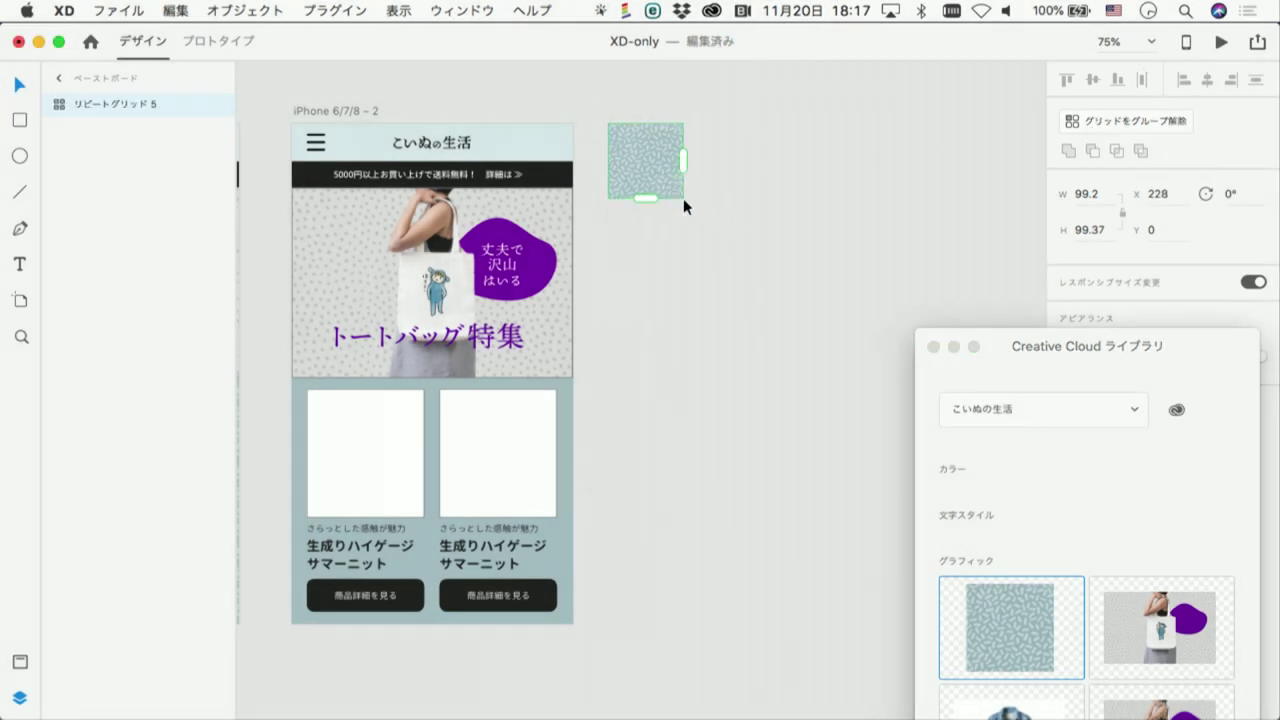
pyautogui.moveTo(682, 160); pyautogui.dragTo(952, 162)
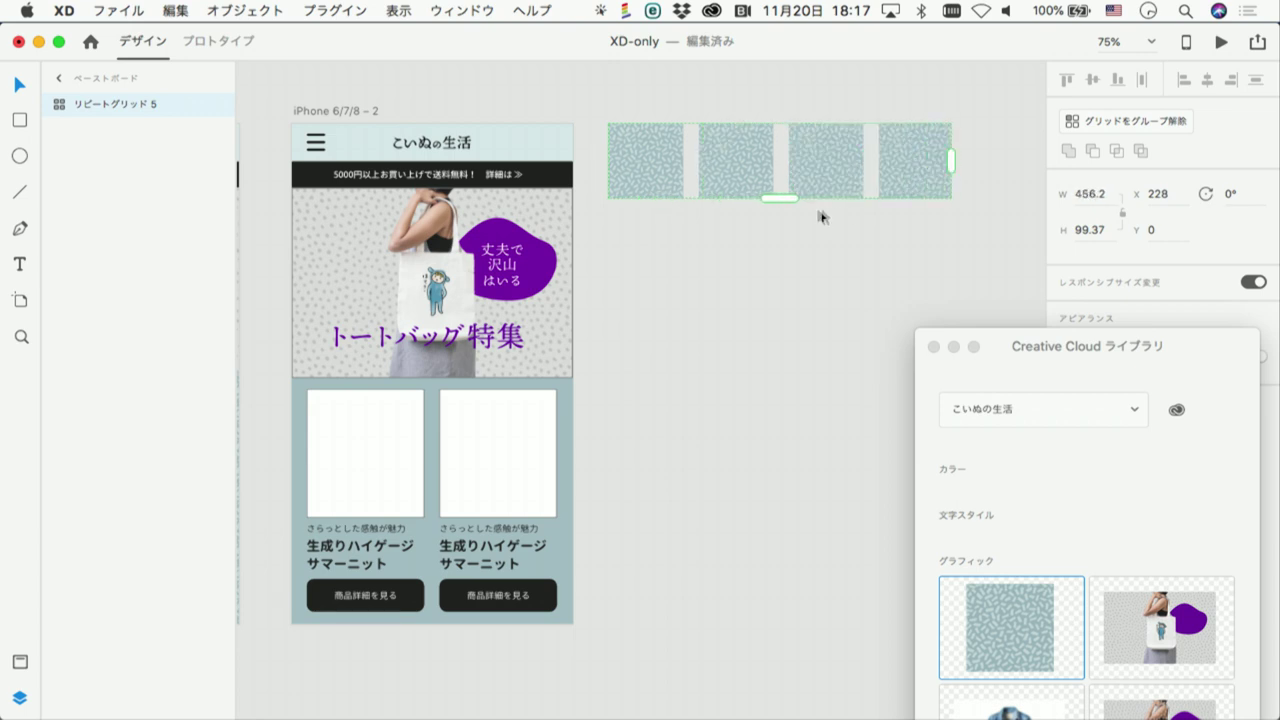
pyautogui.moveTo(780, 197); pyautogui.dragTo(780, 206)
pyautogui.moveTo(783, 631); pyautogui.dragTo(783, 640)
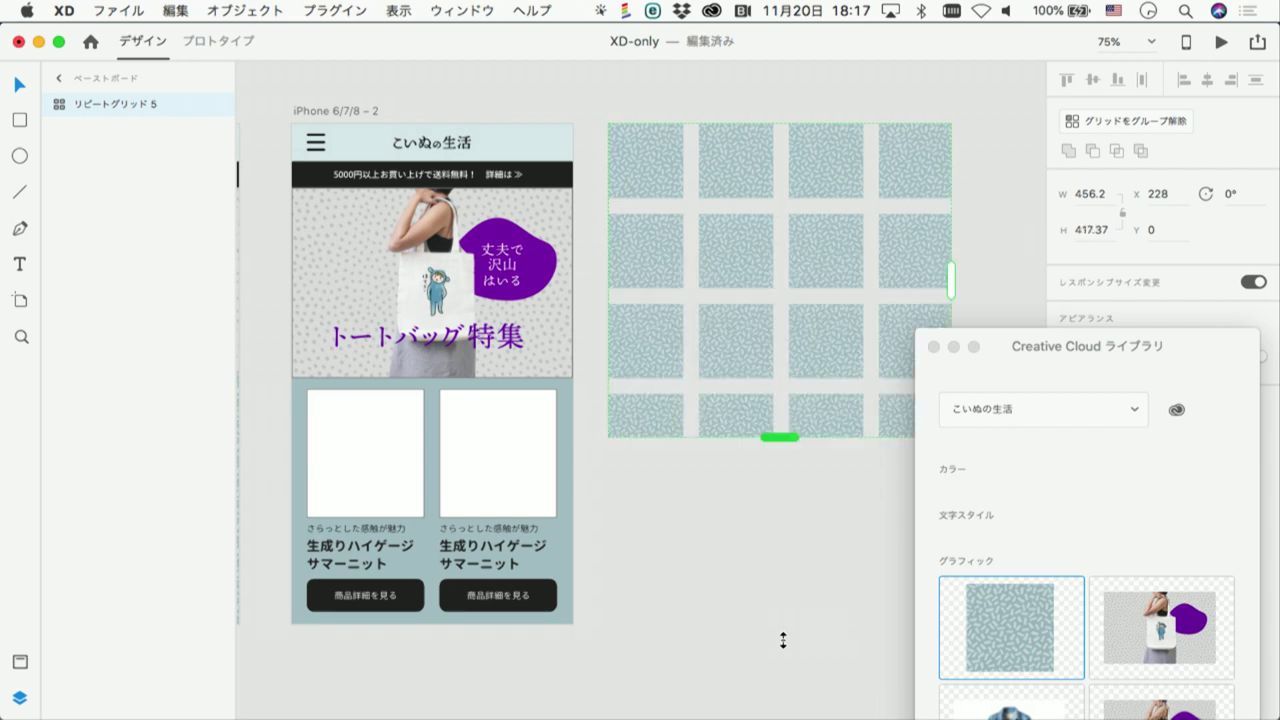
pyautogui.moveTo(783, 640); pyautogui.dragTo(780, 686)
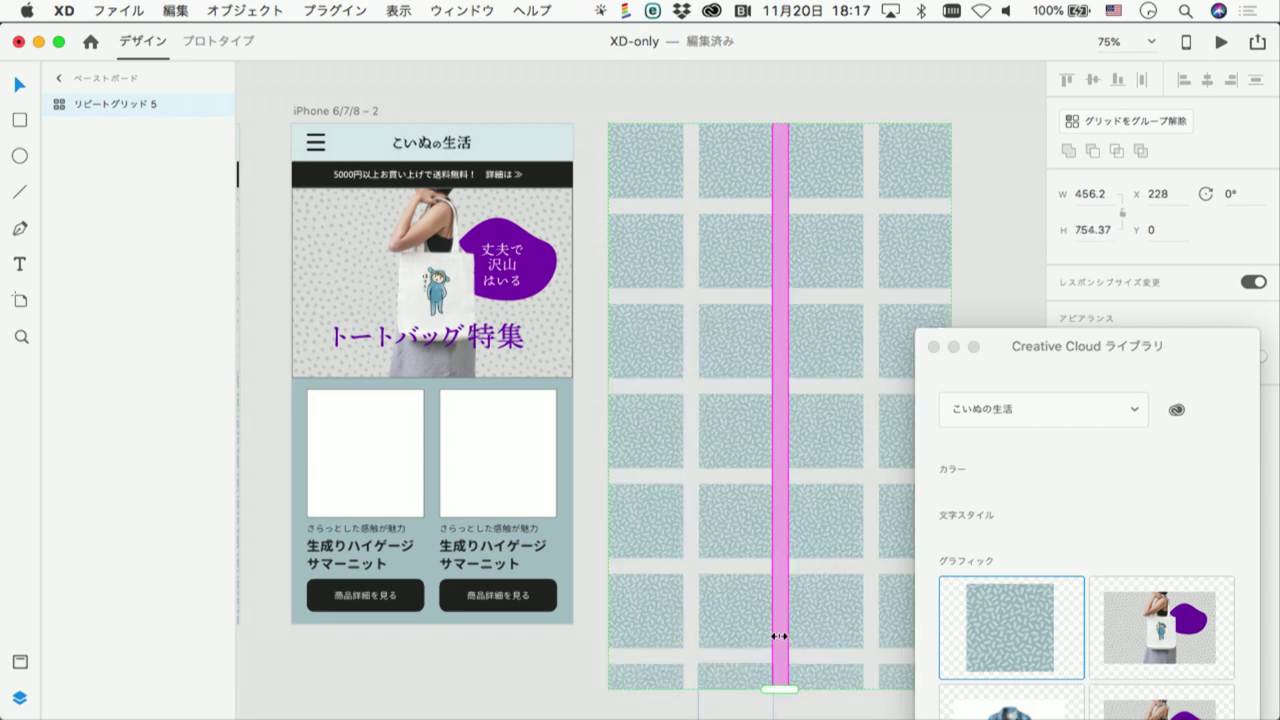
pyautogui.moveTo(663, 206)
pyautogui.mouseDown()
pyautogui.moveTo(660, 194)
pyautogui.moveTo(679, 189)
pyautogui.mouseUp()
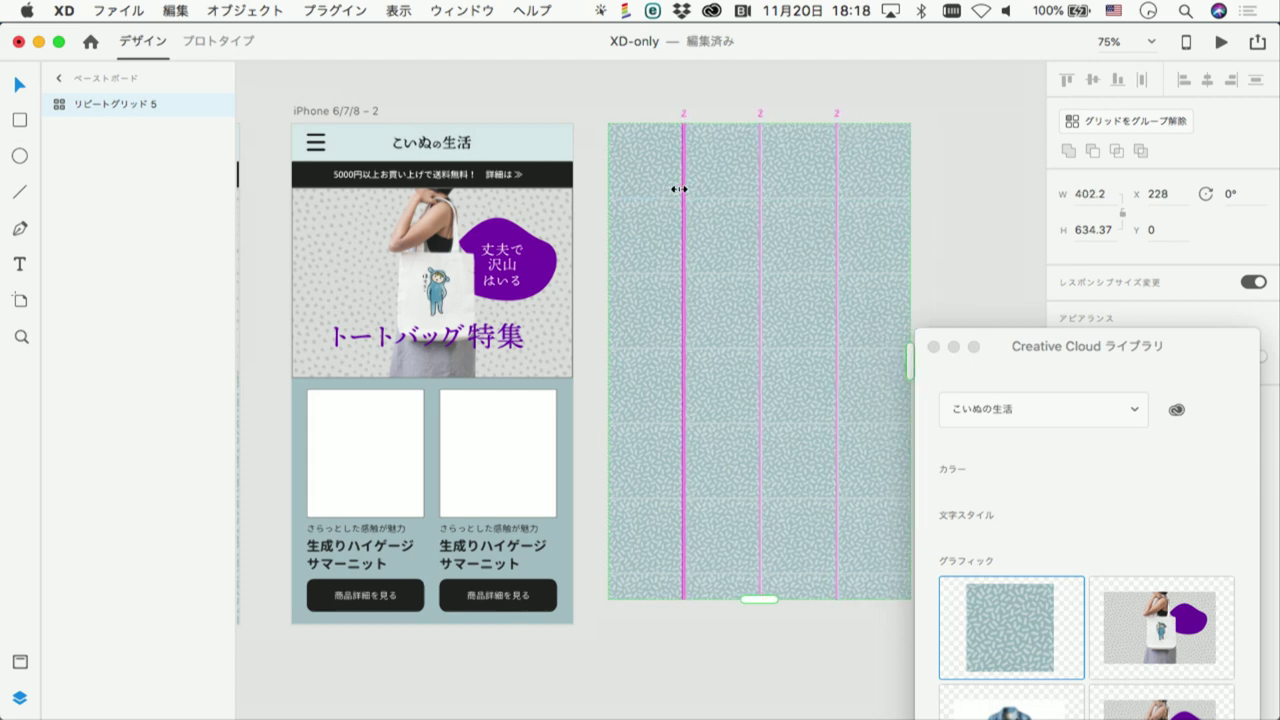
pyautogui.moveTo(679, 189); pyautogui.dragTo(678, 189)
# Fit the pattern grid over the phone artboard and send it behind all content
pyautogui.click(690, 104)
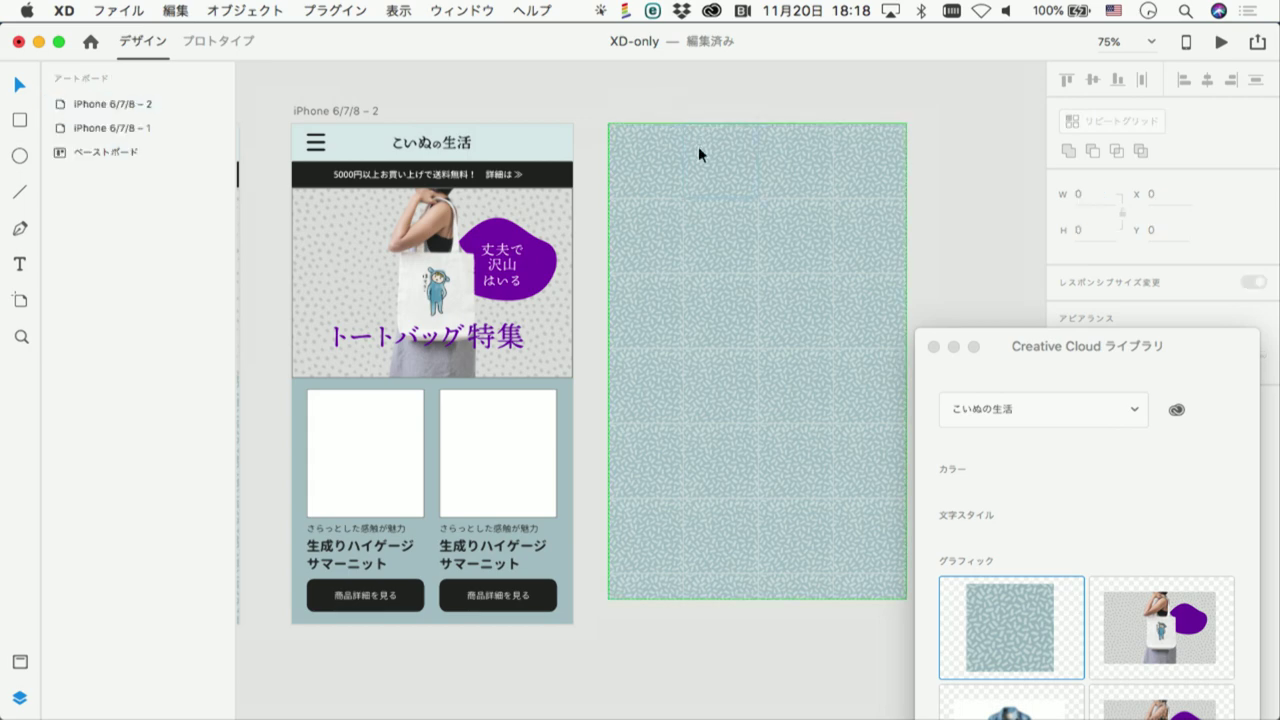
pyautogui.moveTo(699, 153)
pyautogui.mouseDown()
pyautogui.moveTo(421, 188)
pyautogui.moveTo(351, 163)
pyautogui.mouseUp()
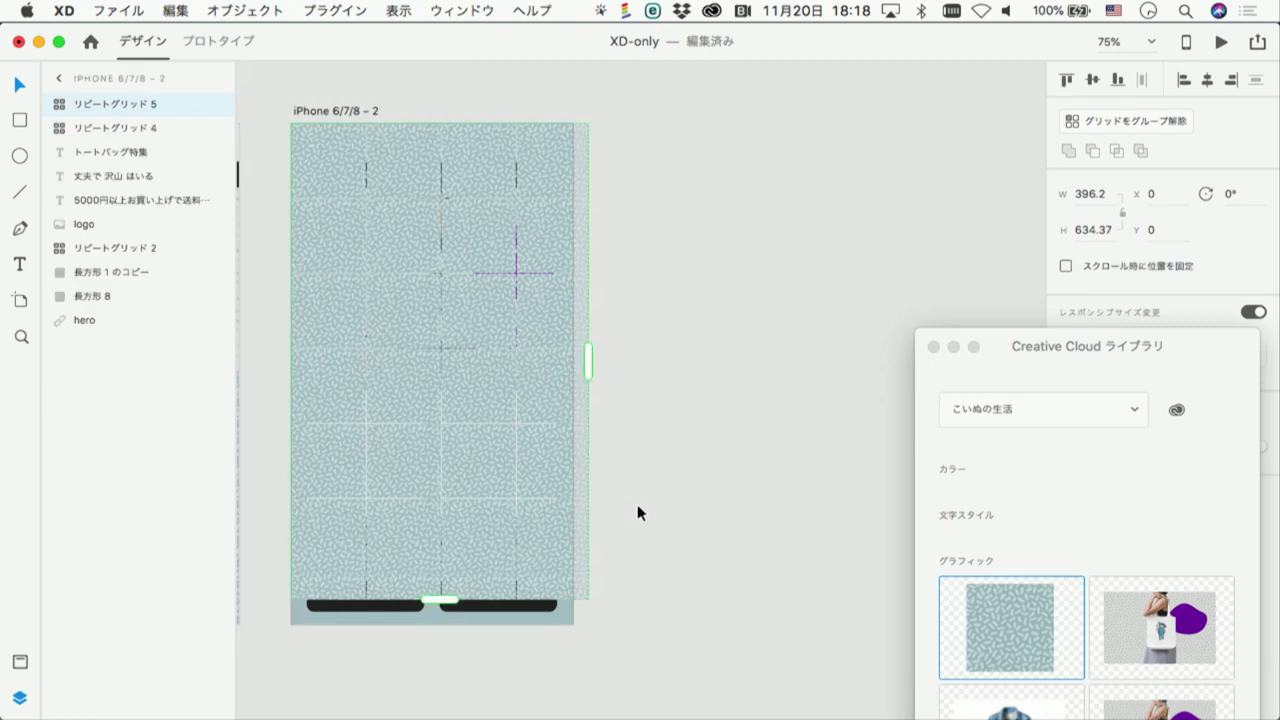
pyautogui.moveTo(579, 368); pyautogui.dragTo(573, 368)
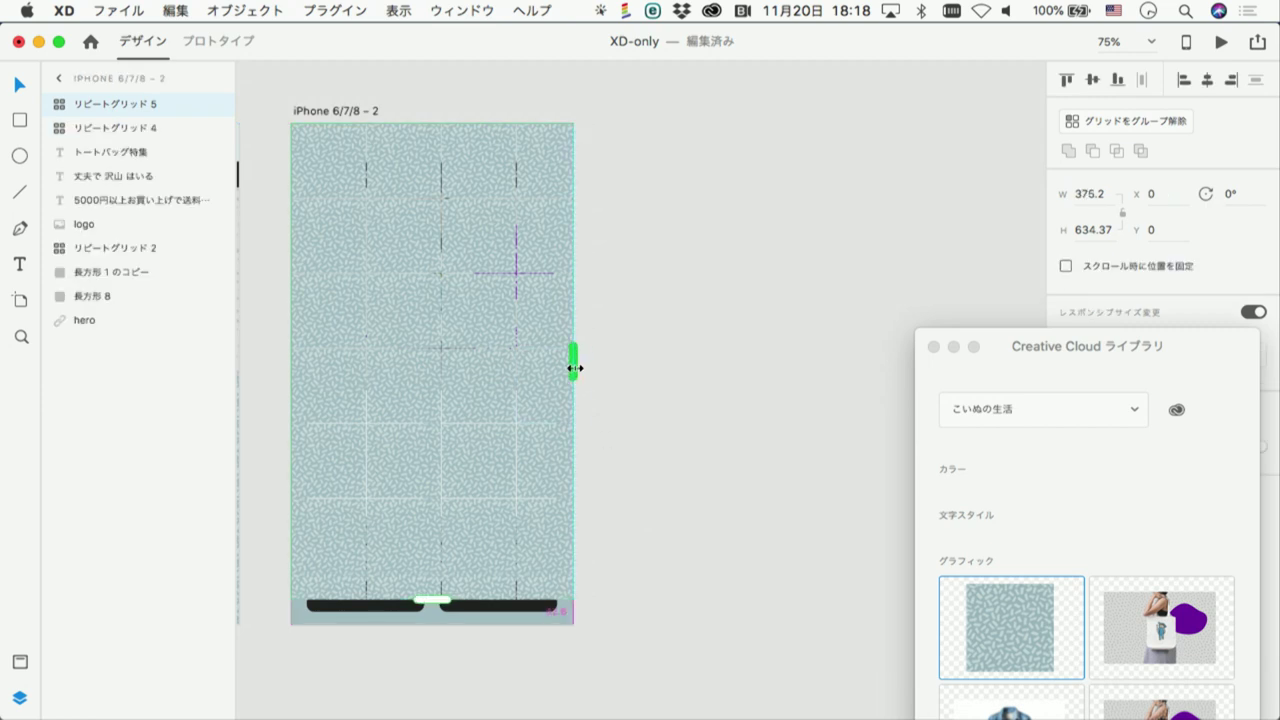
pyautogui.moveTo(431, 600); pyautogui.dragTo(431, 624)
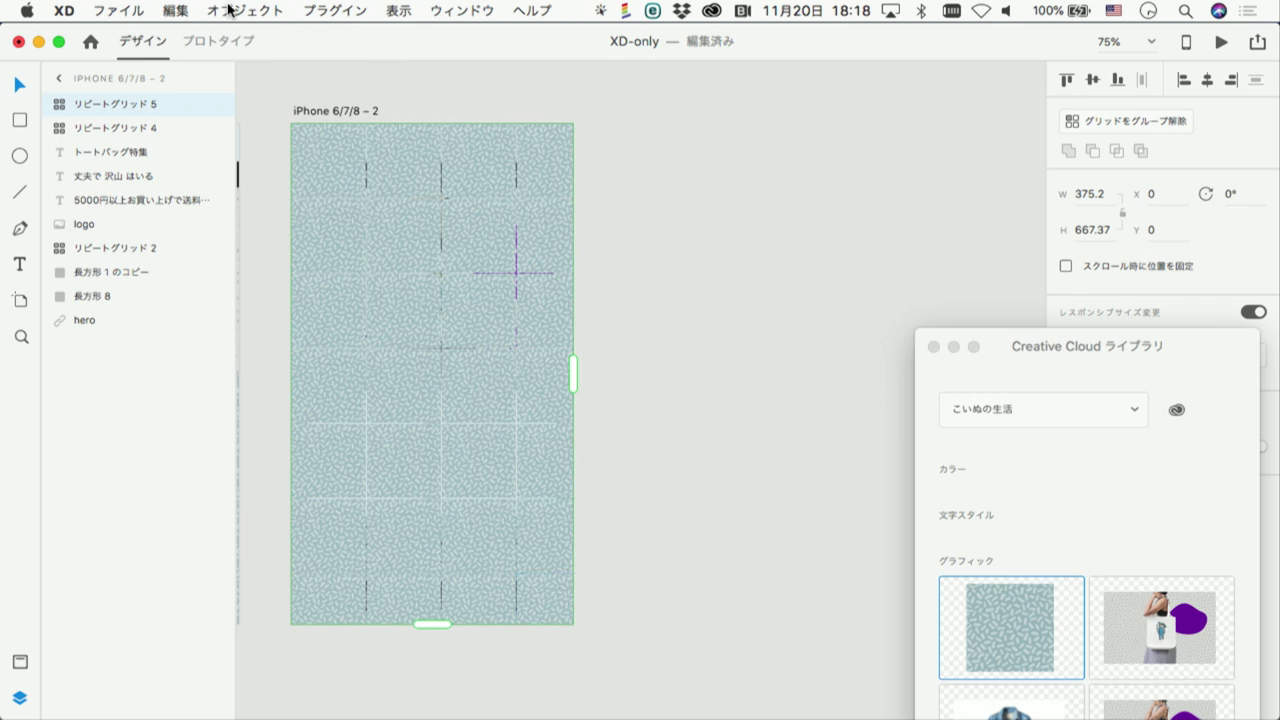
pyautogui.click(236, 11)
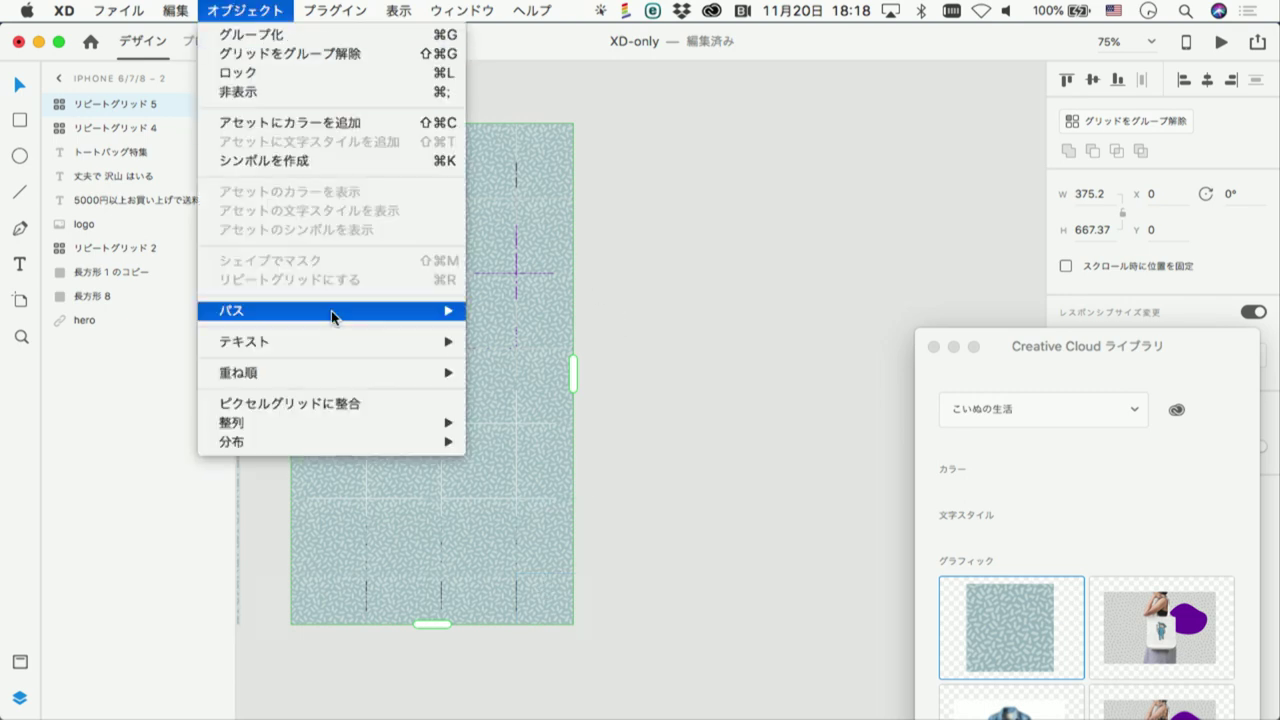
pyautogui.moveTo(300, 373)
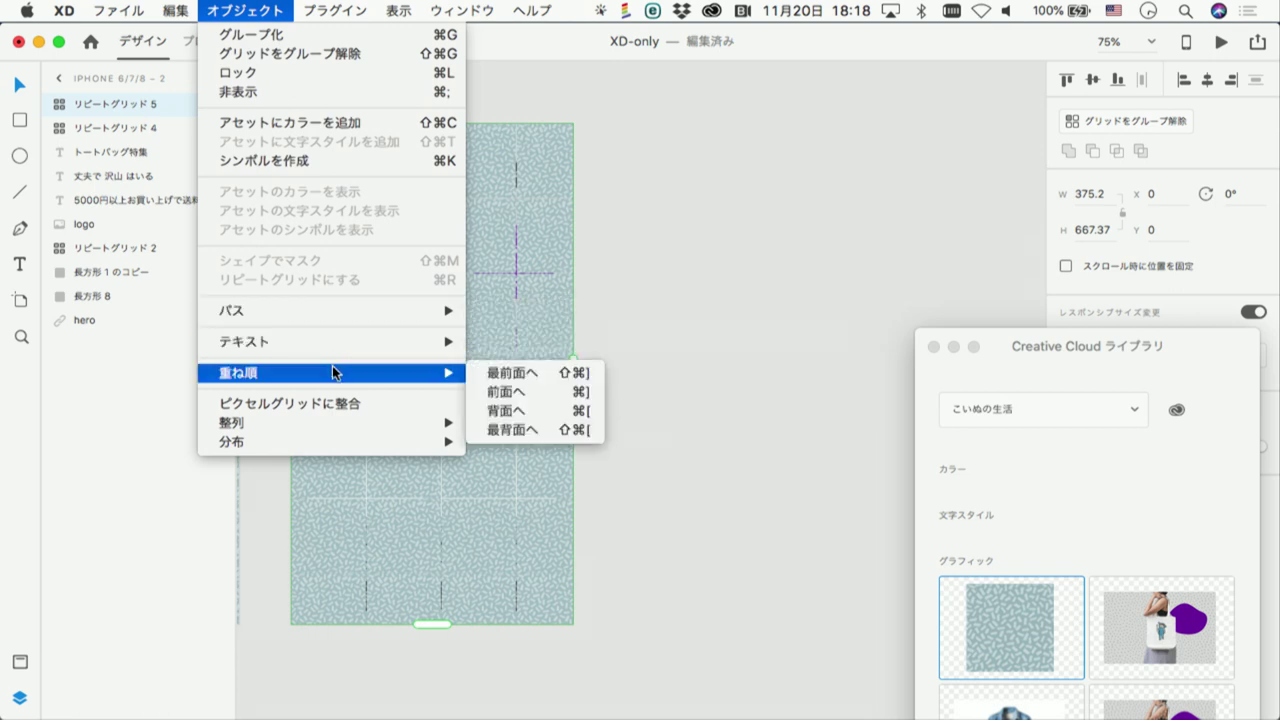
pyautogui.click(504, 438)
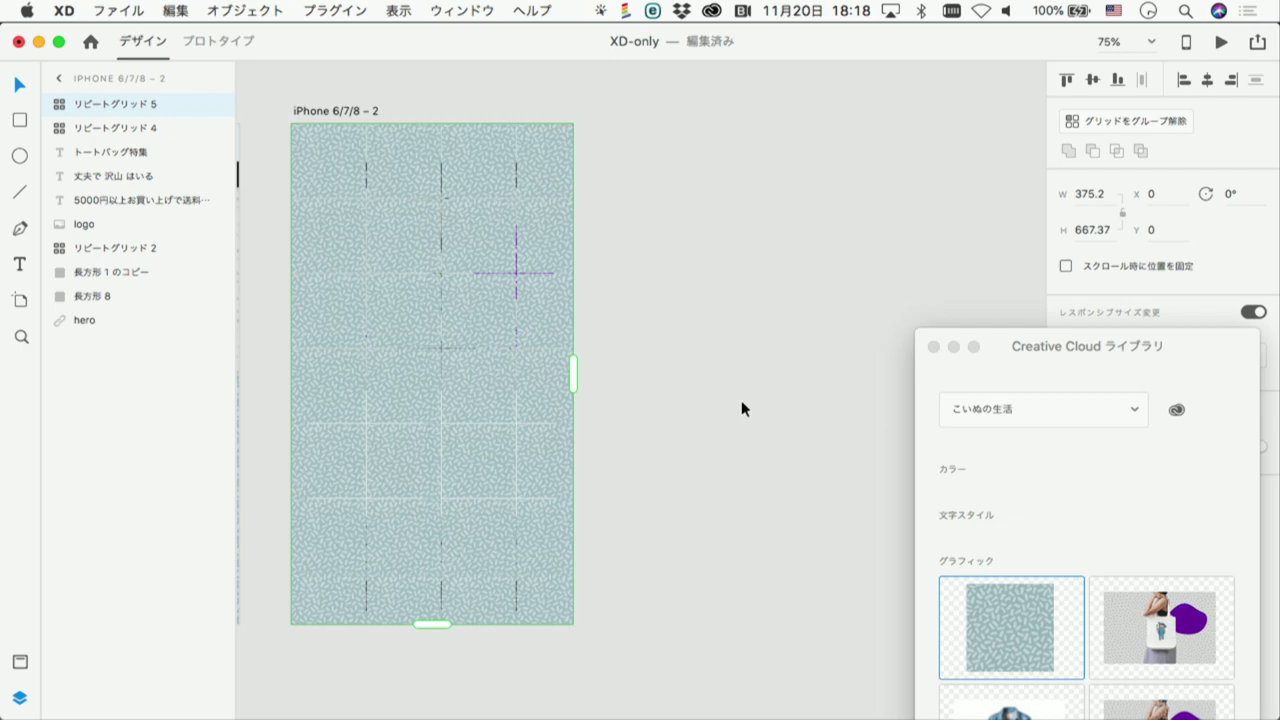
pyautogui.click(741, 405)
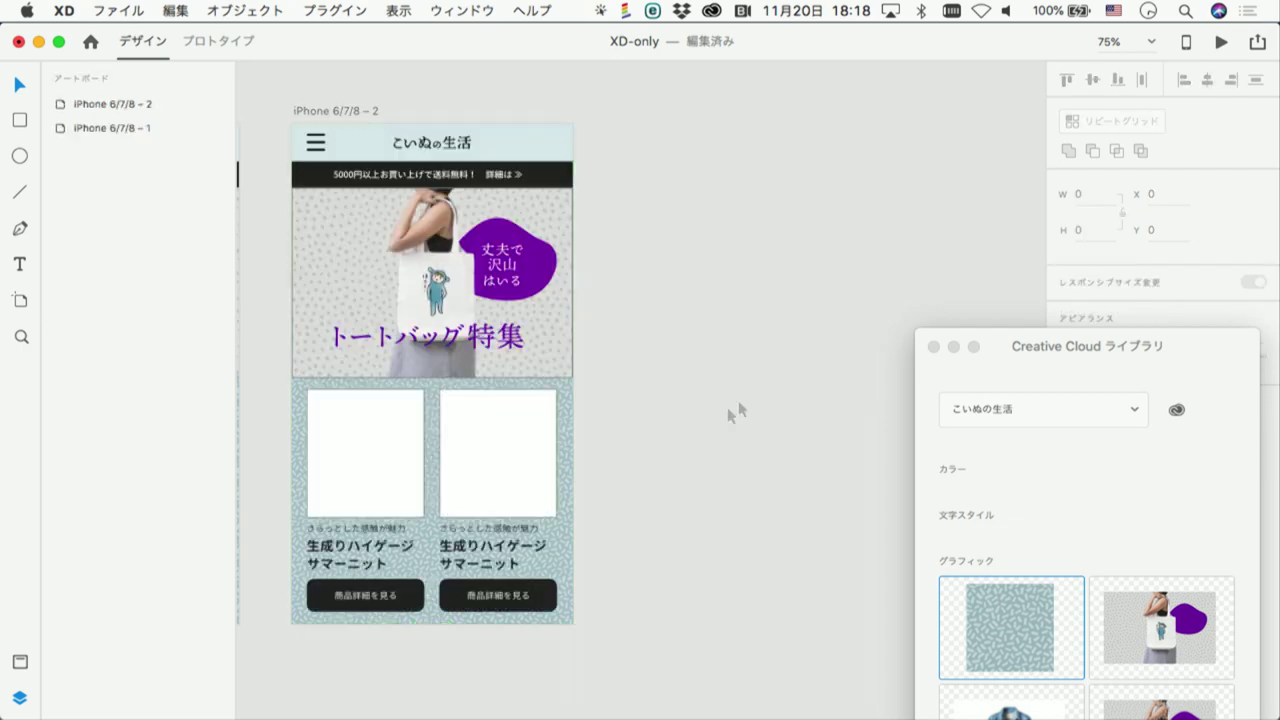
# Zoom in to check the pattern around the lower product cards, then zoom back out
pyautogui.click(560, 557)
pyautogui.click(560, 557)
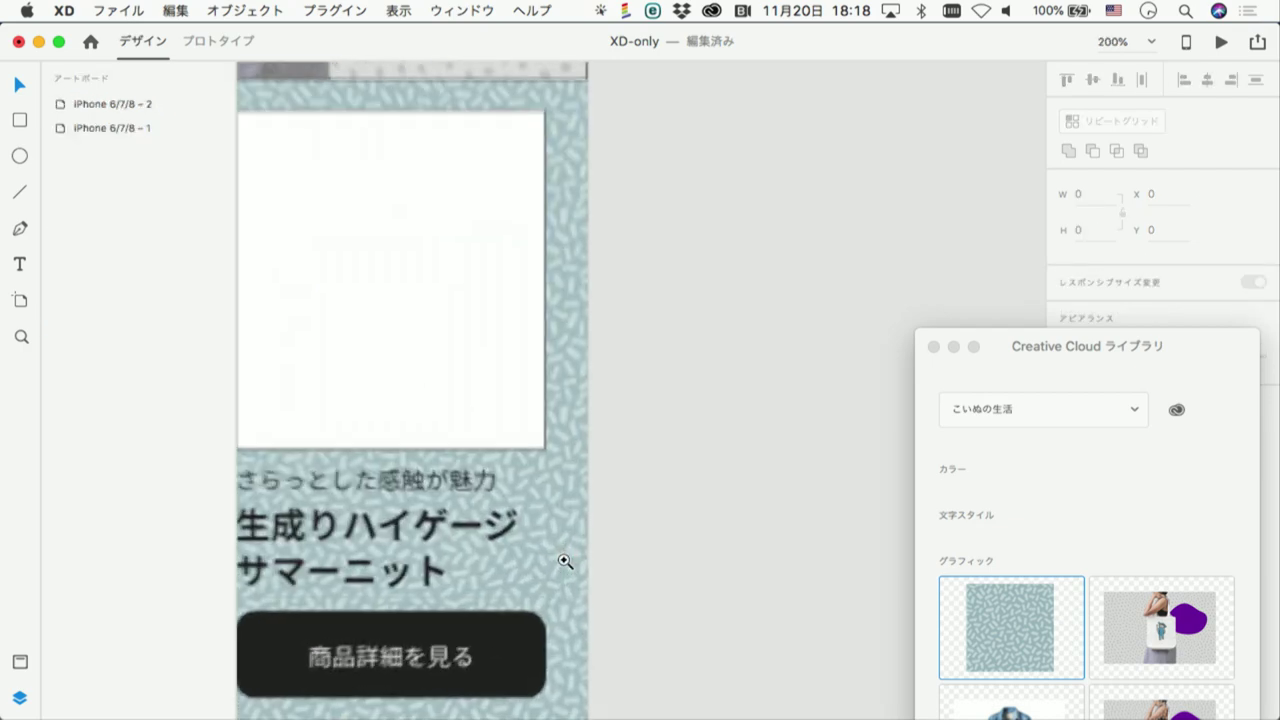
pyautogui.click(563, 560)
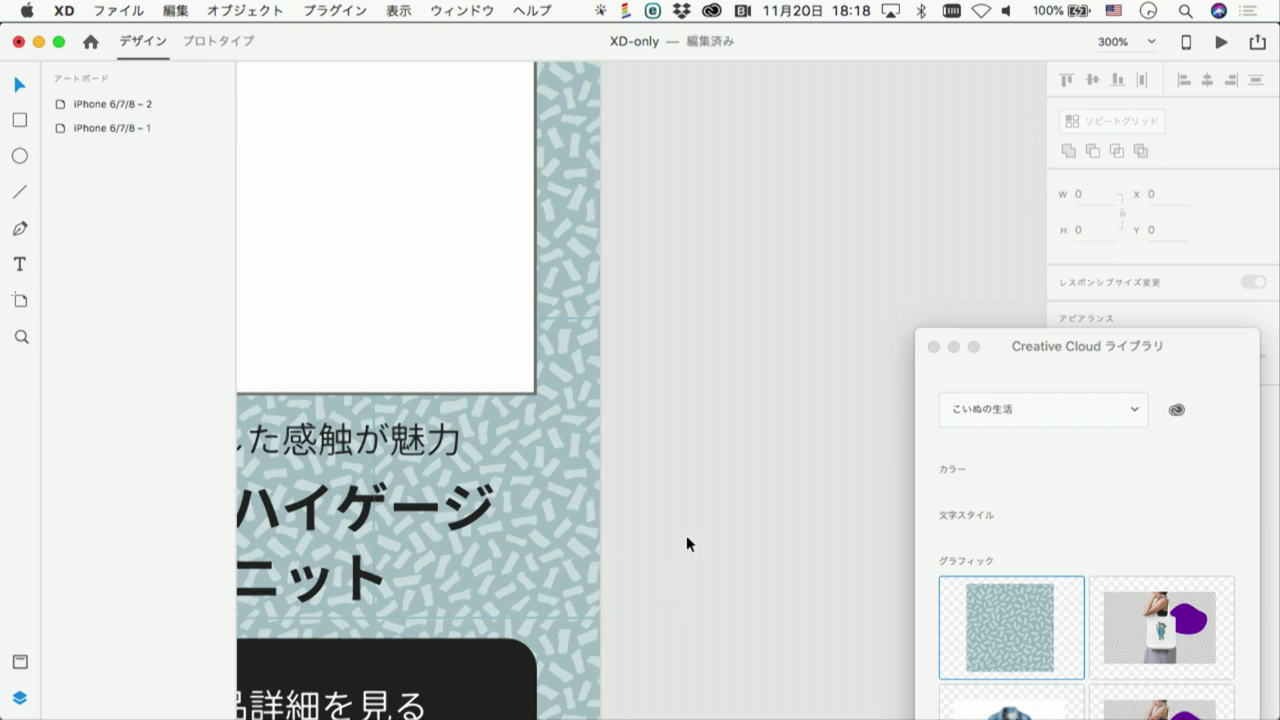
pyautogui.keyDown('alt'); pyautogui.click(634, 511); pyautogui.keyUp('alt')
pyautogui.keyDown('alt'); pyautogui.click(594, 517); pyautogui.keyUp('alt')
pyautogui.keyDown('alt'); pyautogui.click(593, 519); pyautogui.keyUp('alt')
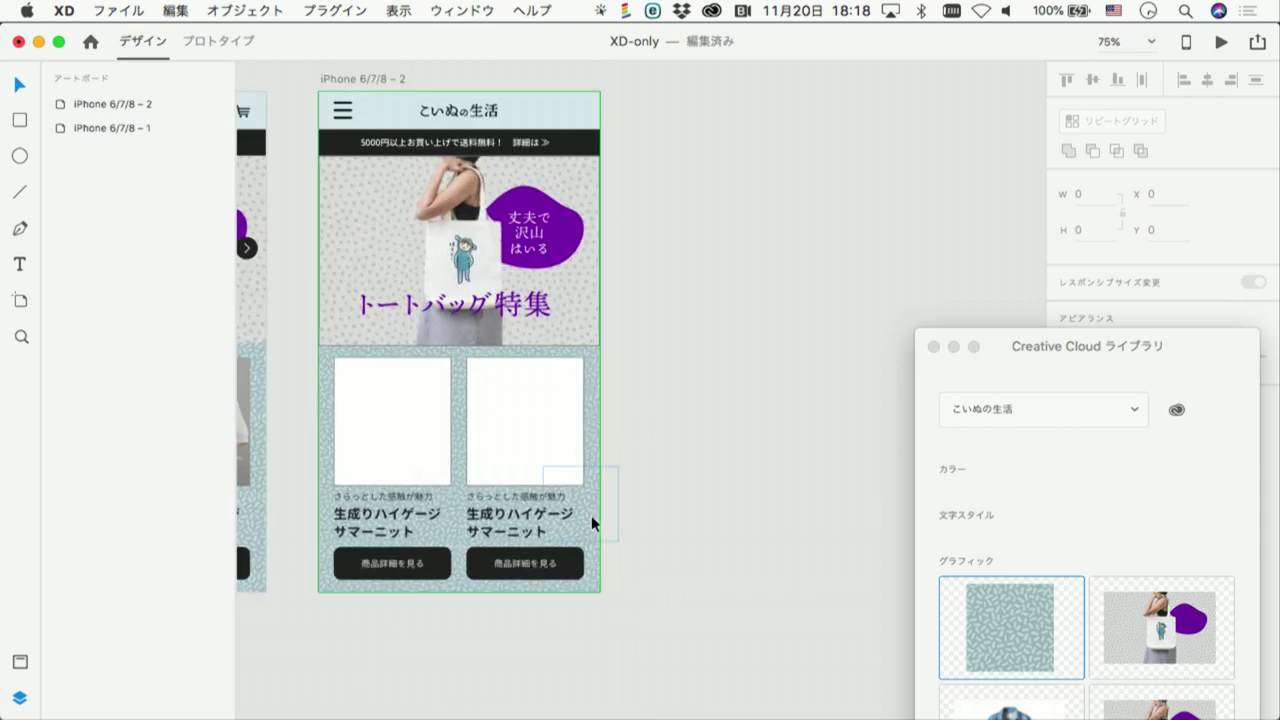
pyautogui.hscroll(-5, 591, 515)
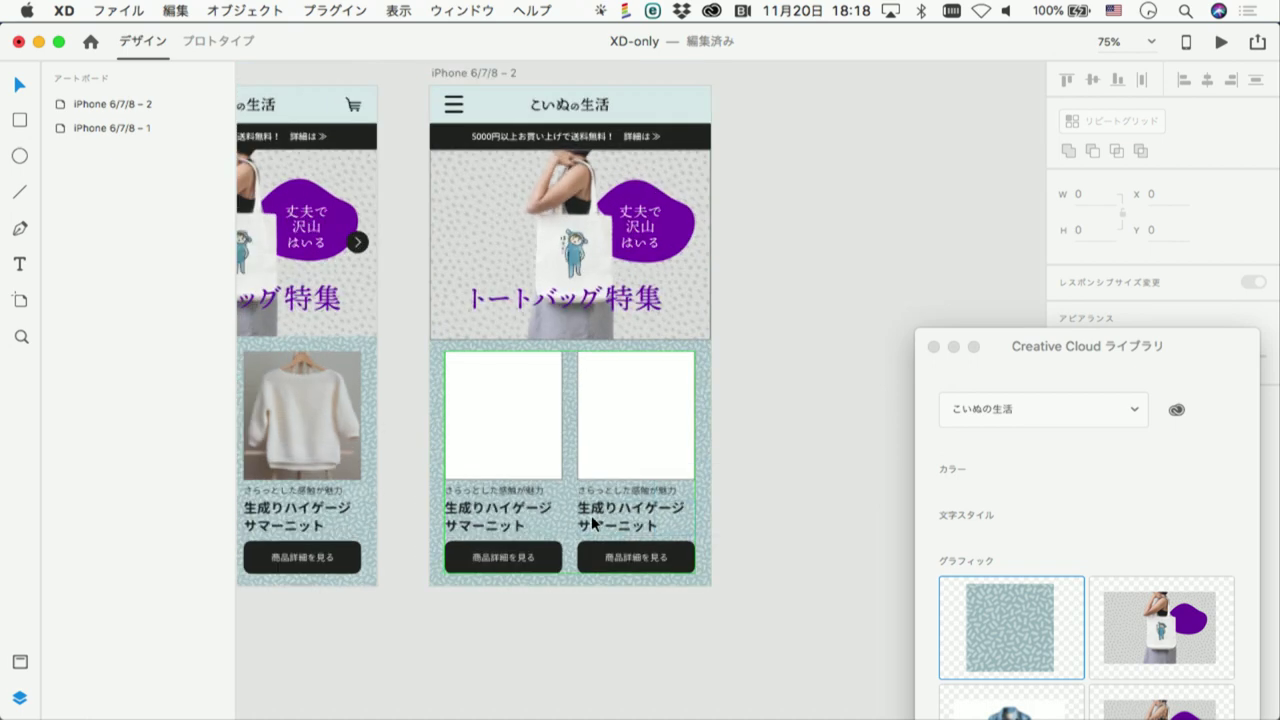
# Drag the pattern repeat grid's bottom edge down past the artboard bottom
pyautogui.moveTo(730, 535); pyautogui.dragTo(710, 485)
pyautogui.moveTo(566, 592); pyautogui.dragTo(569, 684)
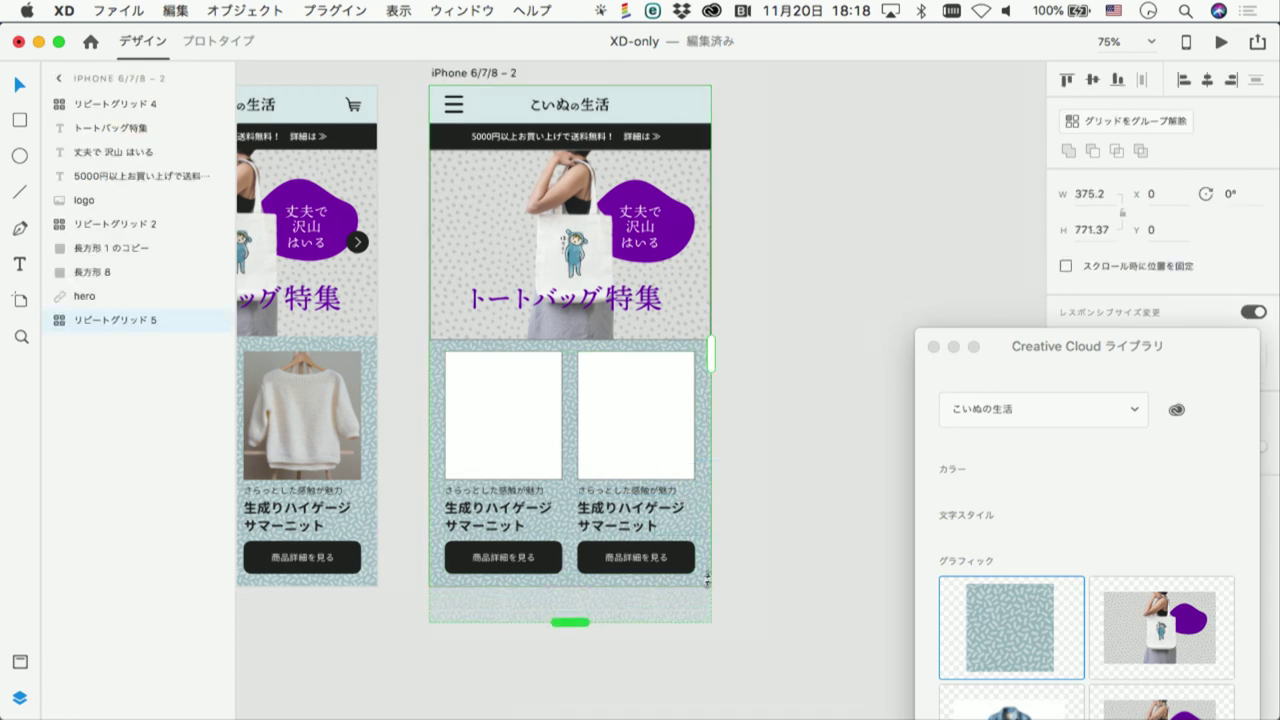
pyautogui.click(772, 555)
pyautogui.moveTo(992, 345); pyautogui.dragTo(887, 108)
pyautogui.scroll(-5, 1003, 532)
pyautogui.scroll(-3, 1006, 529)
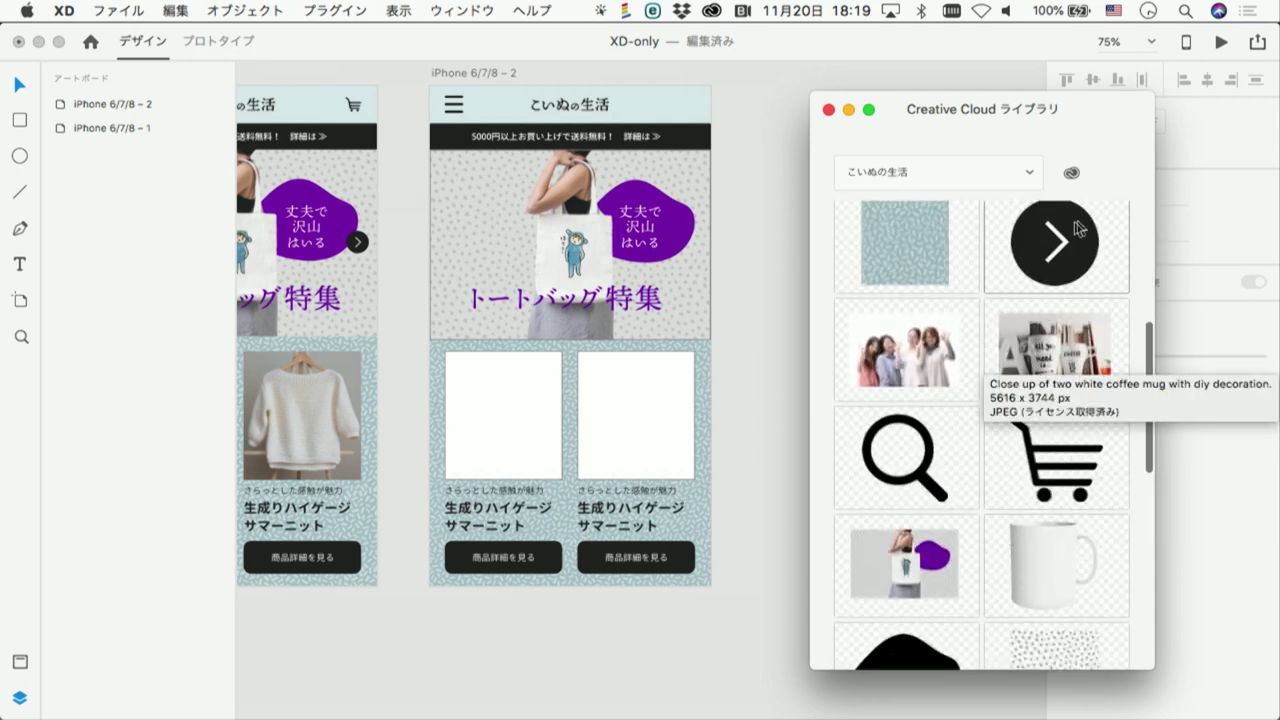
pyautogui.moveTo(1078, 118); pyautogui.dragTo(1126, 86)
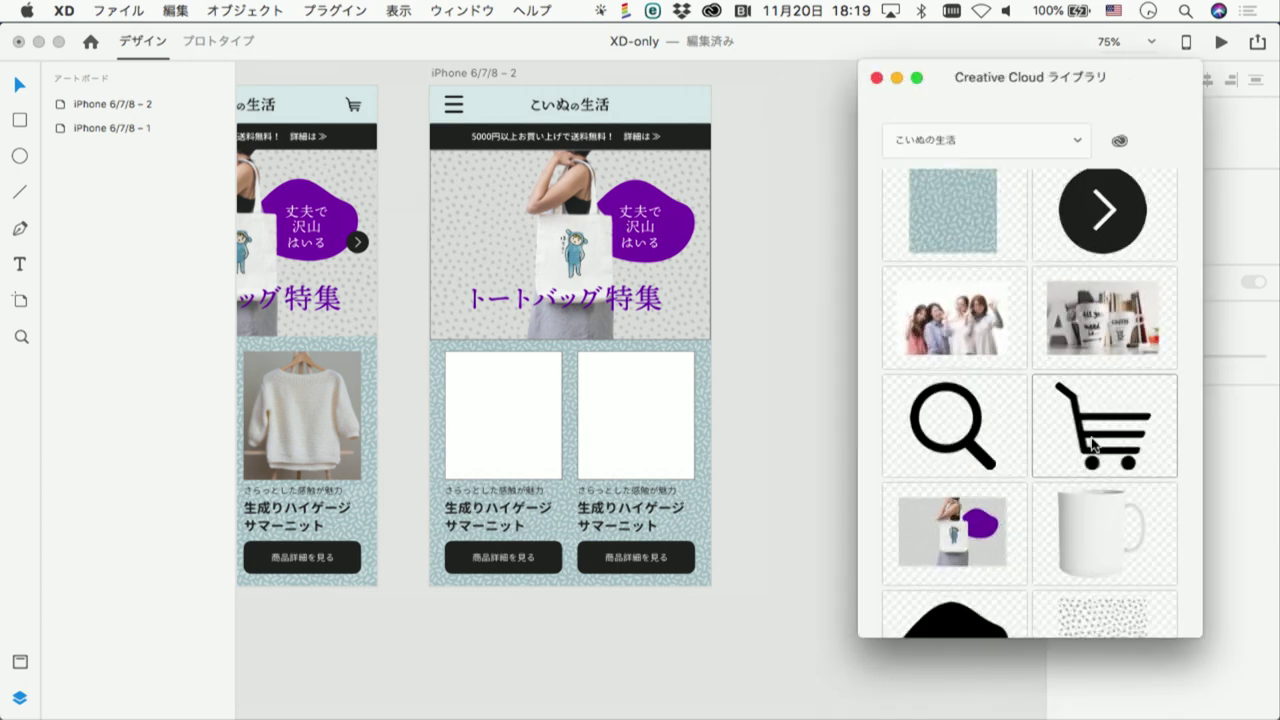
pyautogui.moveTo(1160, 95); pyautogui.dragTo(1194, 95)
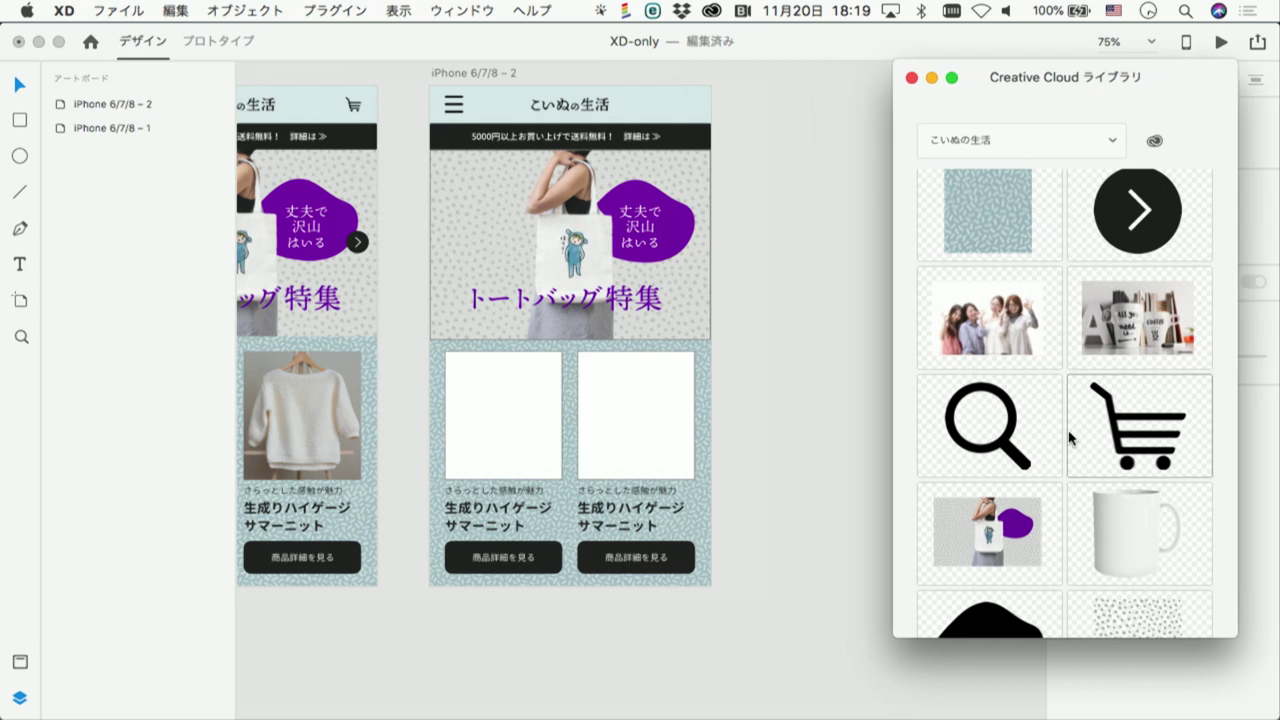
pyautogui.moveTo(1076, 440)
pyautogui.mouseDown()
pyautogui.moveTo(808, 370)
pyautogui.moveTo(797, 340)
pyautogui.mouseUp()
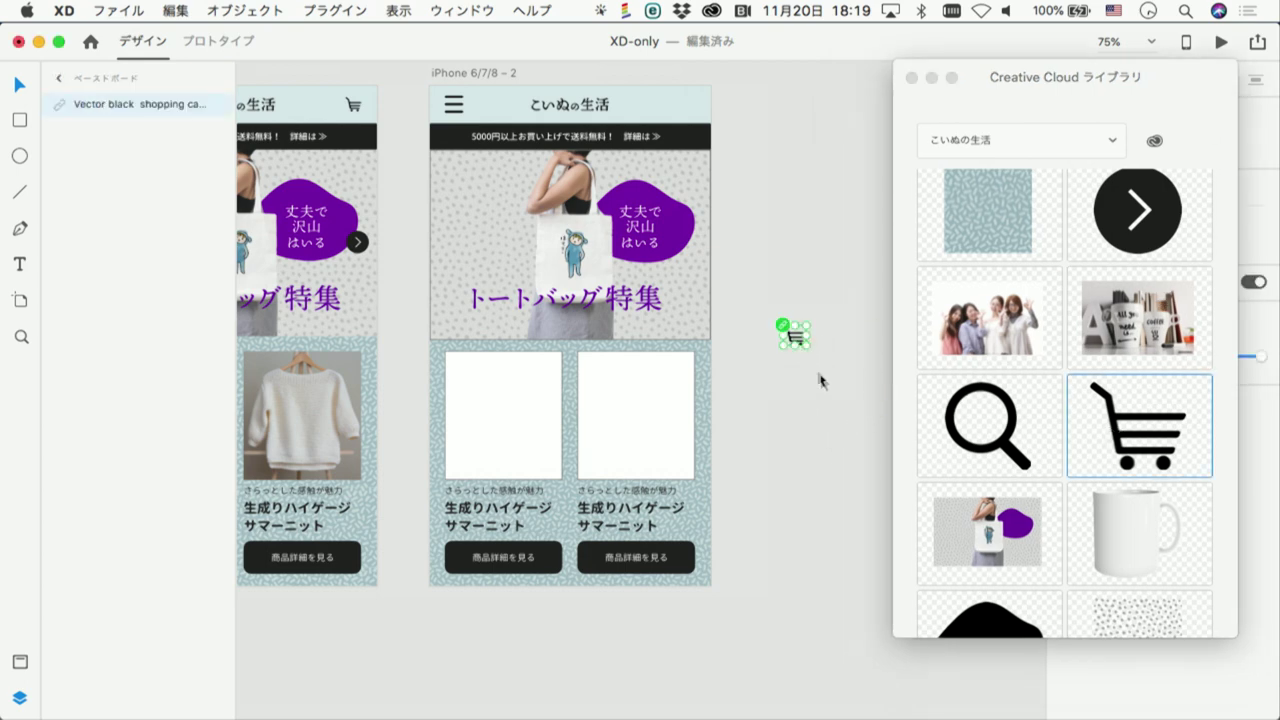
pyautogui.moveTo(797, 340)
pyautogui.mouseDown()
pyautogui.moveTo(696, 161)
pyautogui.moveTo(686, 104)
pyautogui.mouseUp()
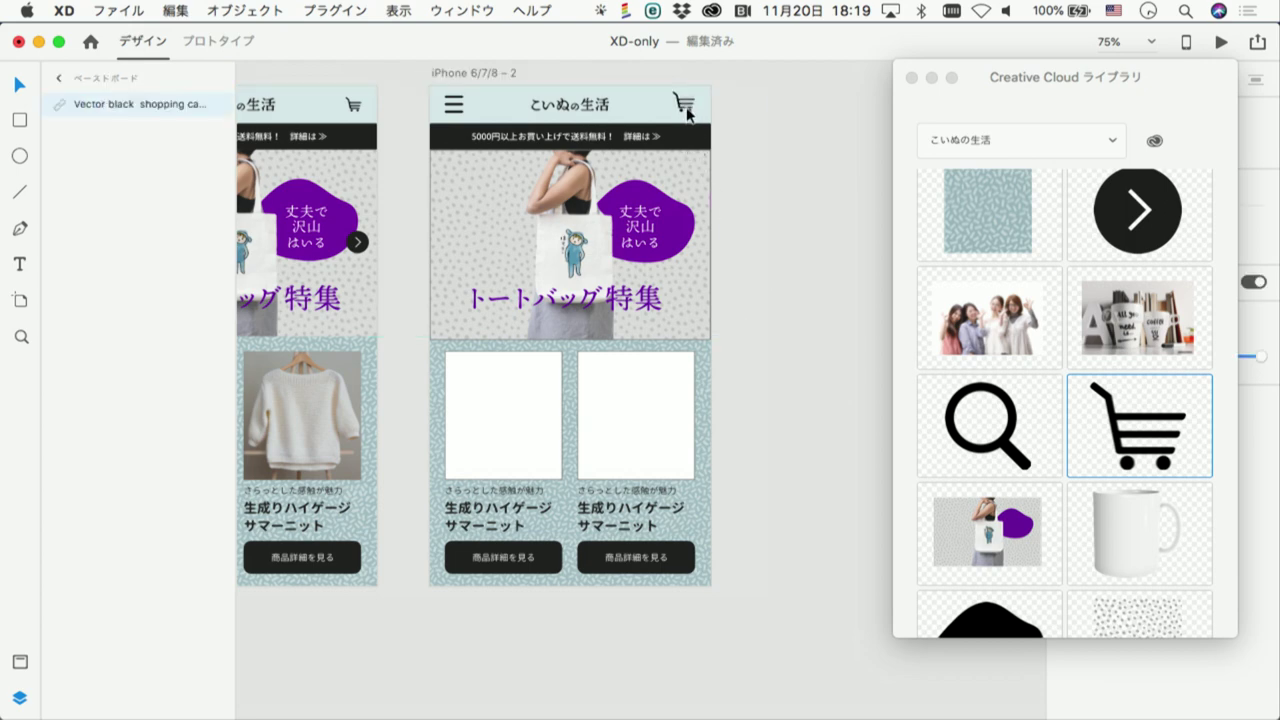
pyautogui.click(816, 173)
pyautogui.moveTo(1138, 210); pyautogui.dragTo(779, 213)
pyautogui.click(810, 261)
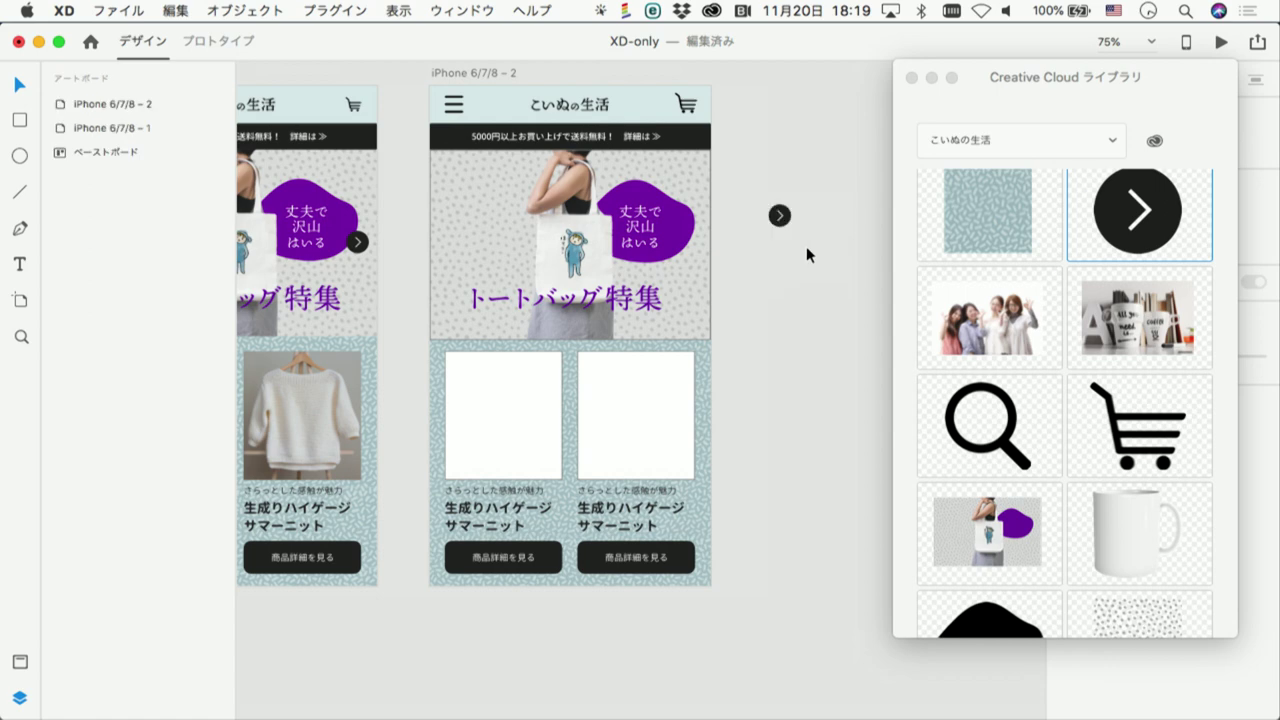
pyautogui.moveTo(781, 217); pyautogui.dragTo(693, 260)
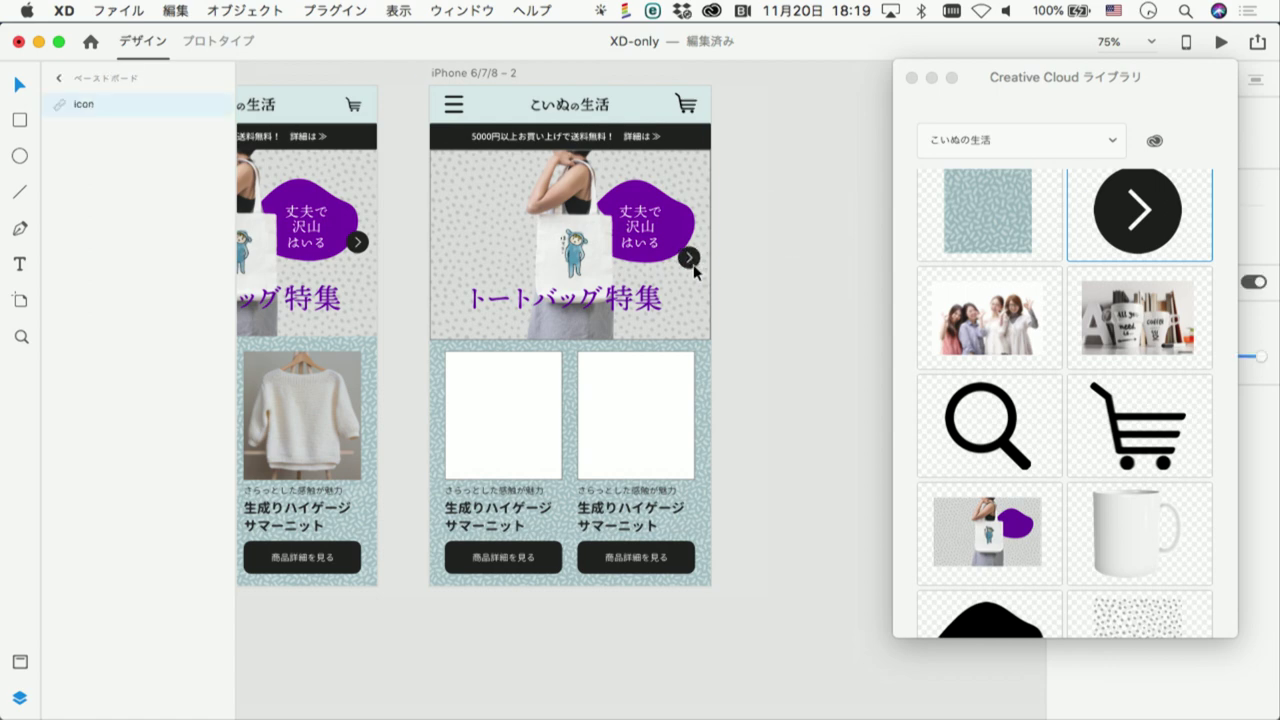
pyautogui.click(758, 268)
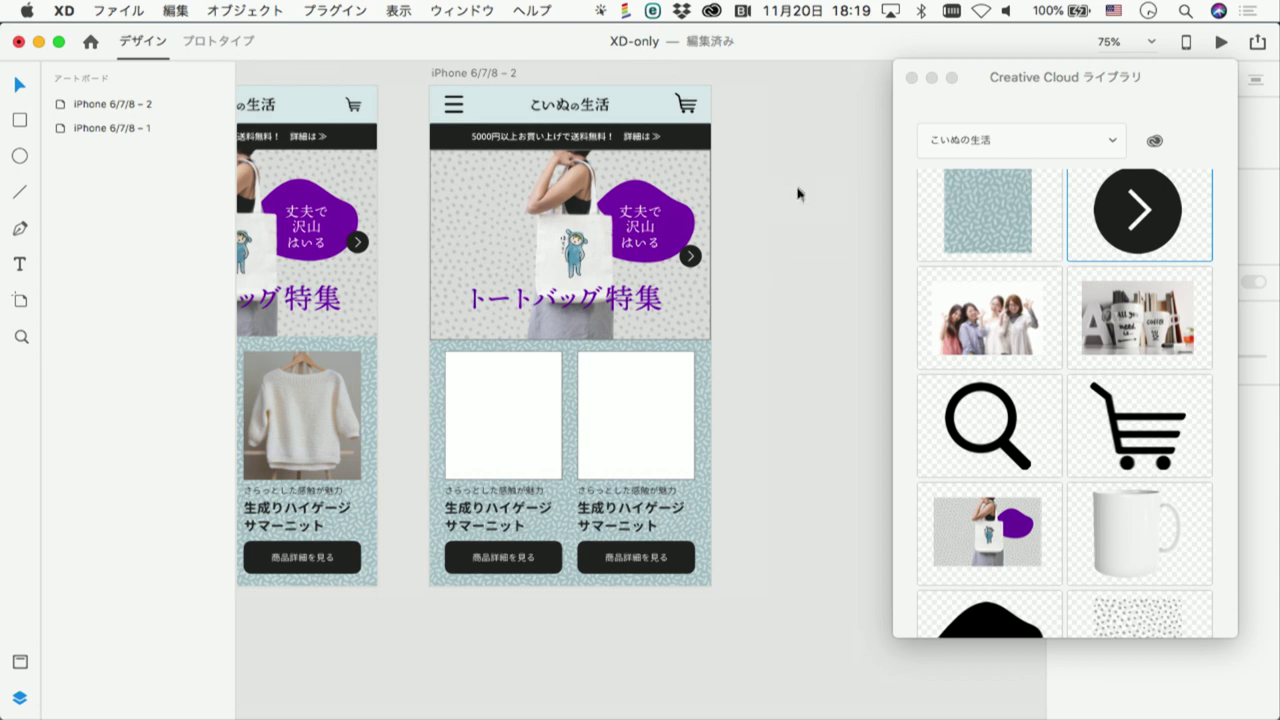
pyautogui.click(460, 11)
pyautogui.click(475, 166)
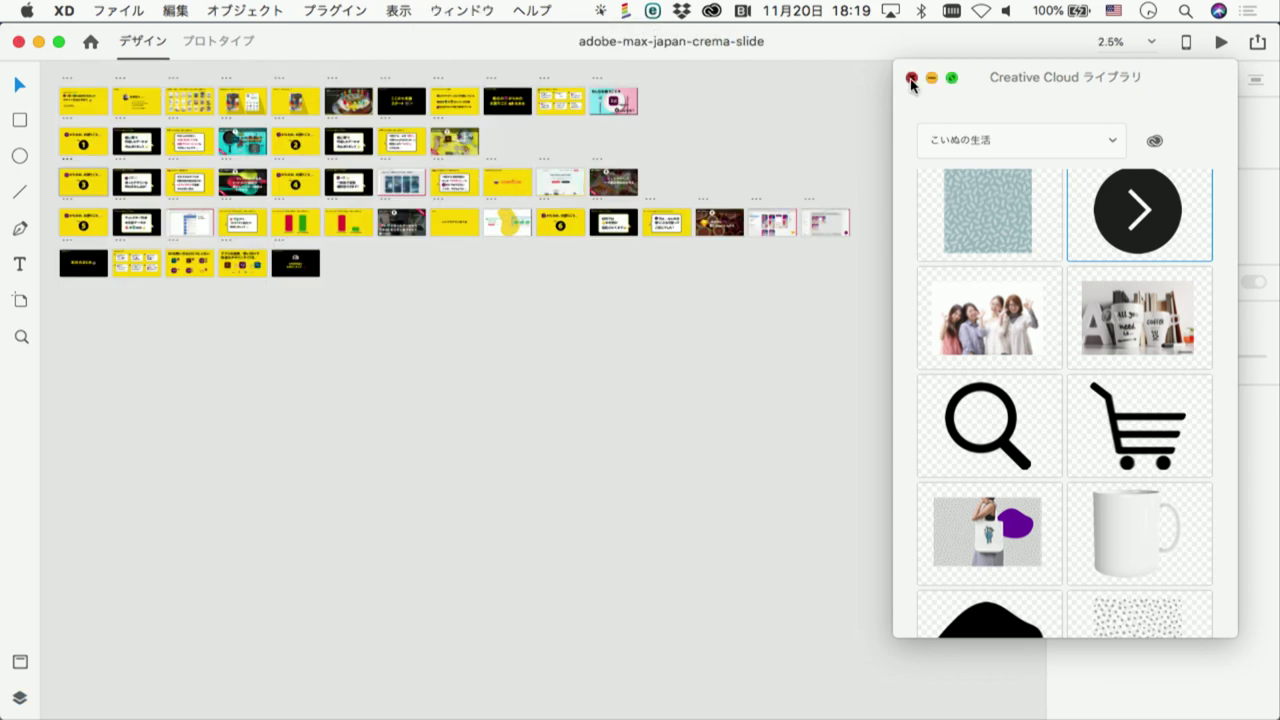
# Close CC Libraries and play the slides starting from the その4 title slide
pyautogui.click(911, 78)
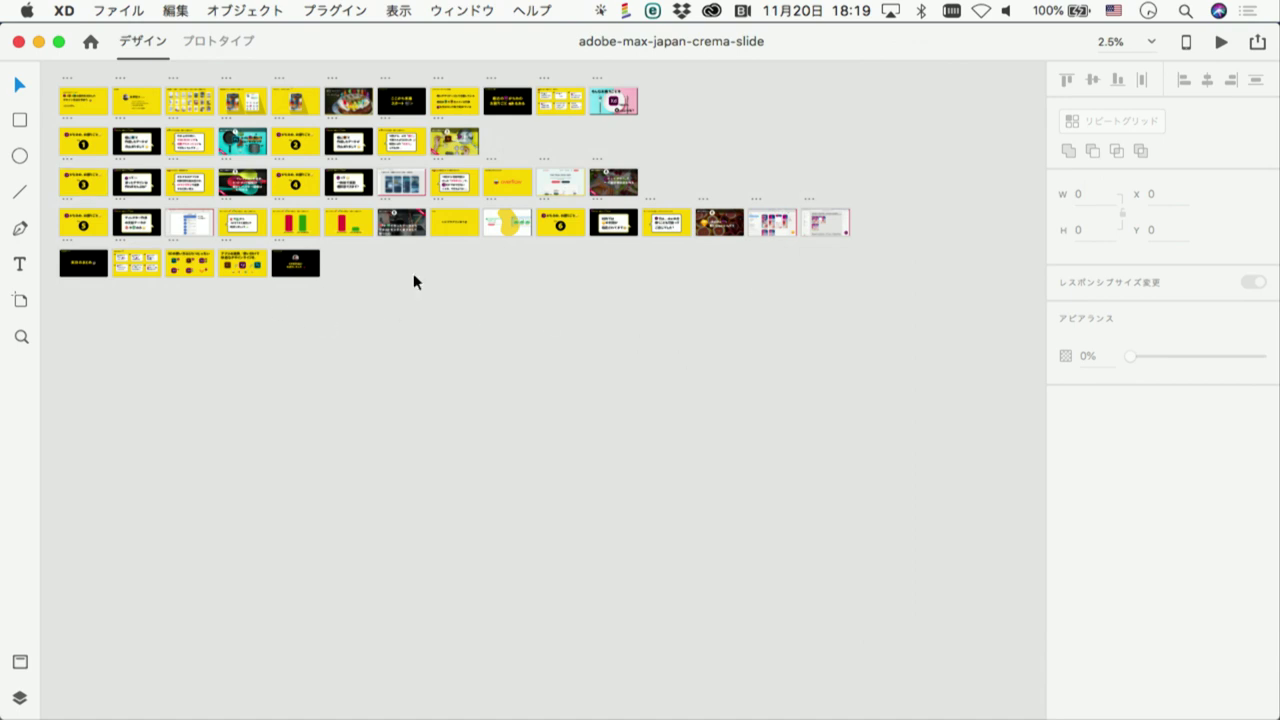
pyautogui.click(310, 187)
pyautogui.click(1221, 42)
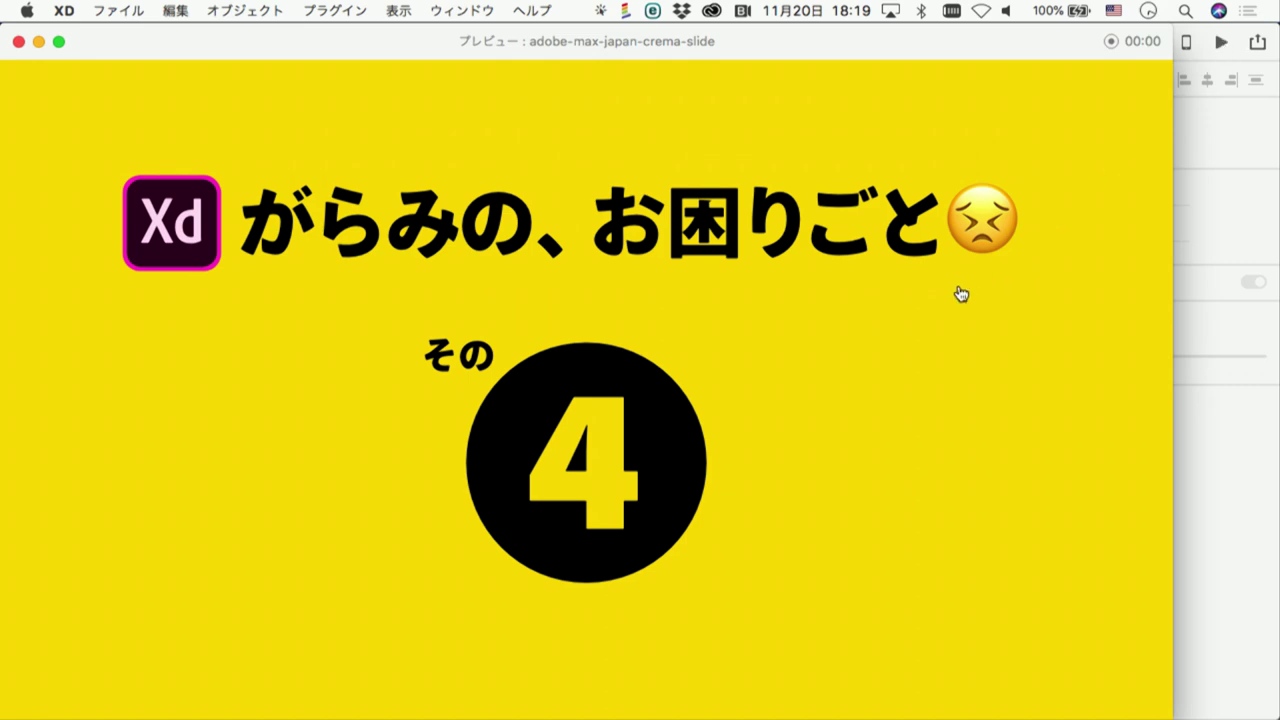
pyautogui.click(893, 346)
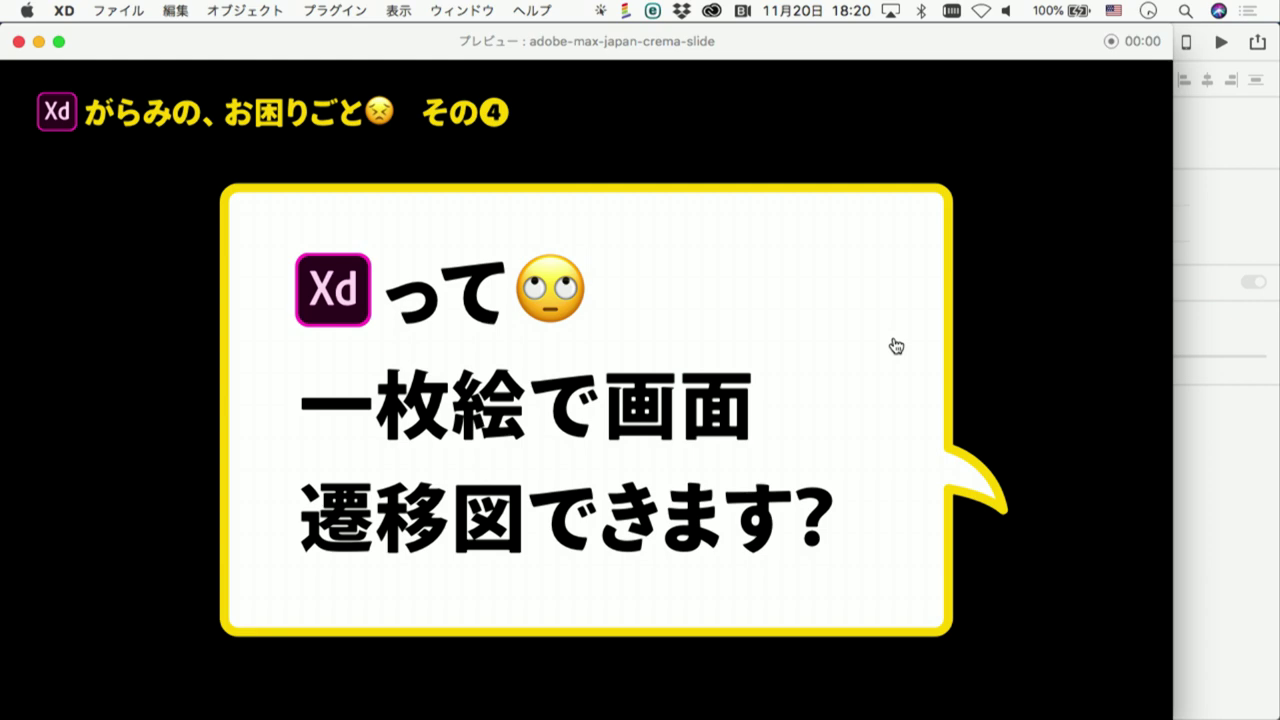
pyautogui.click(895, 346)
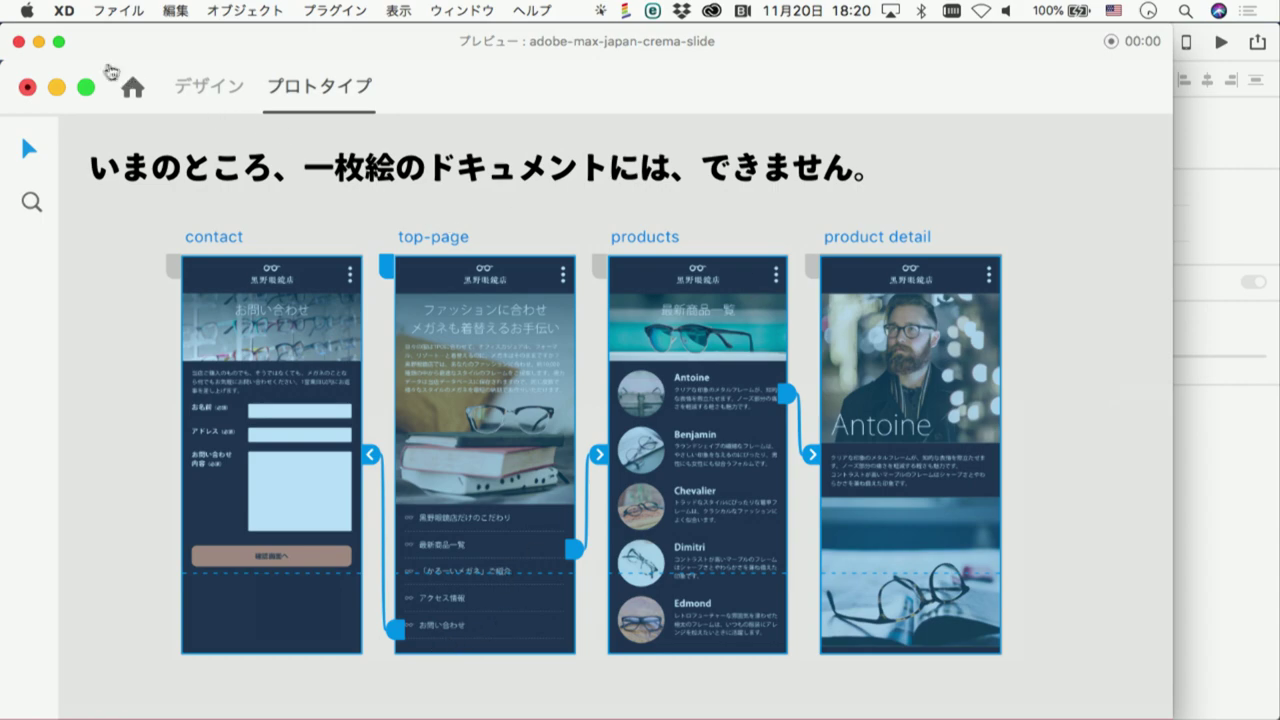
# Advance through the plugins and Overflow slides to the ④ DEMO title, then close the preview
pyautogui.click(183, 235)
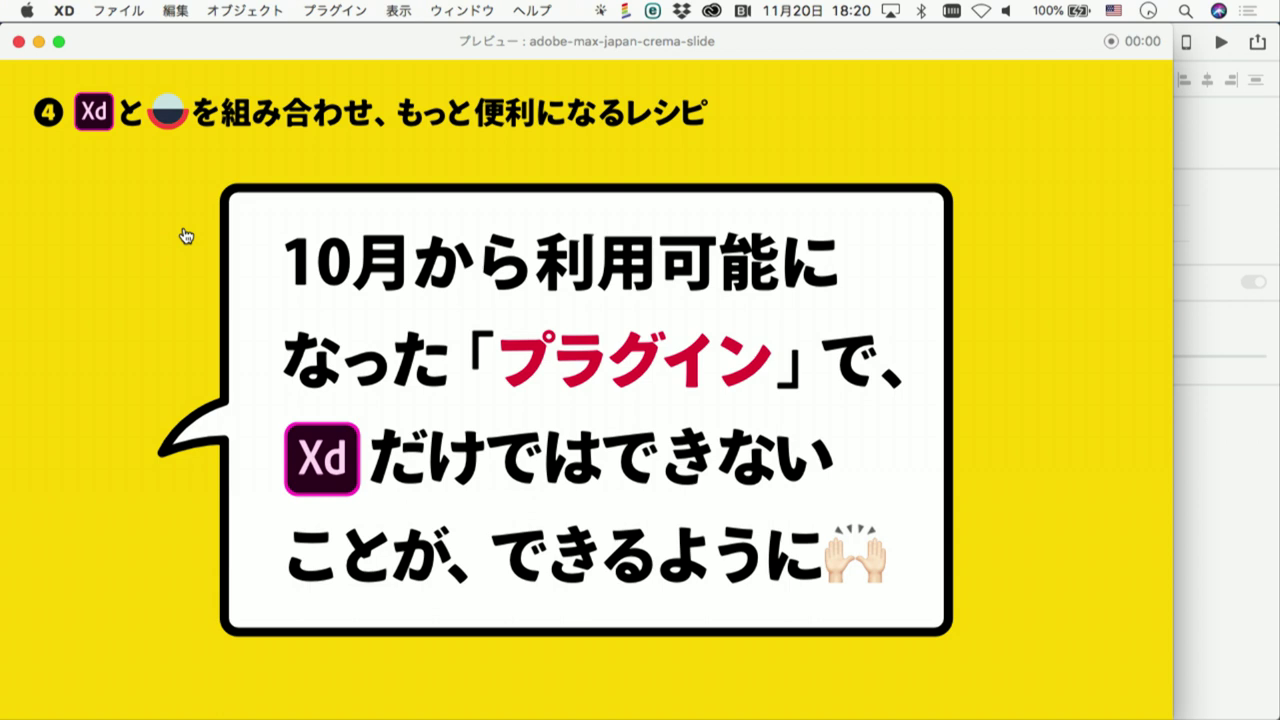
pyautogui.click(529, 324)
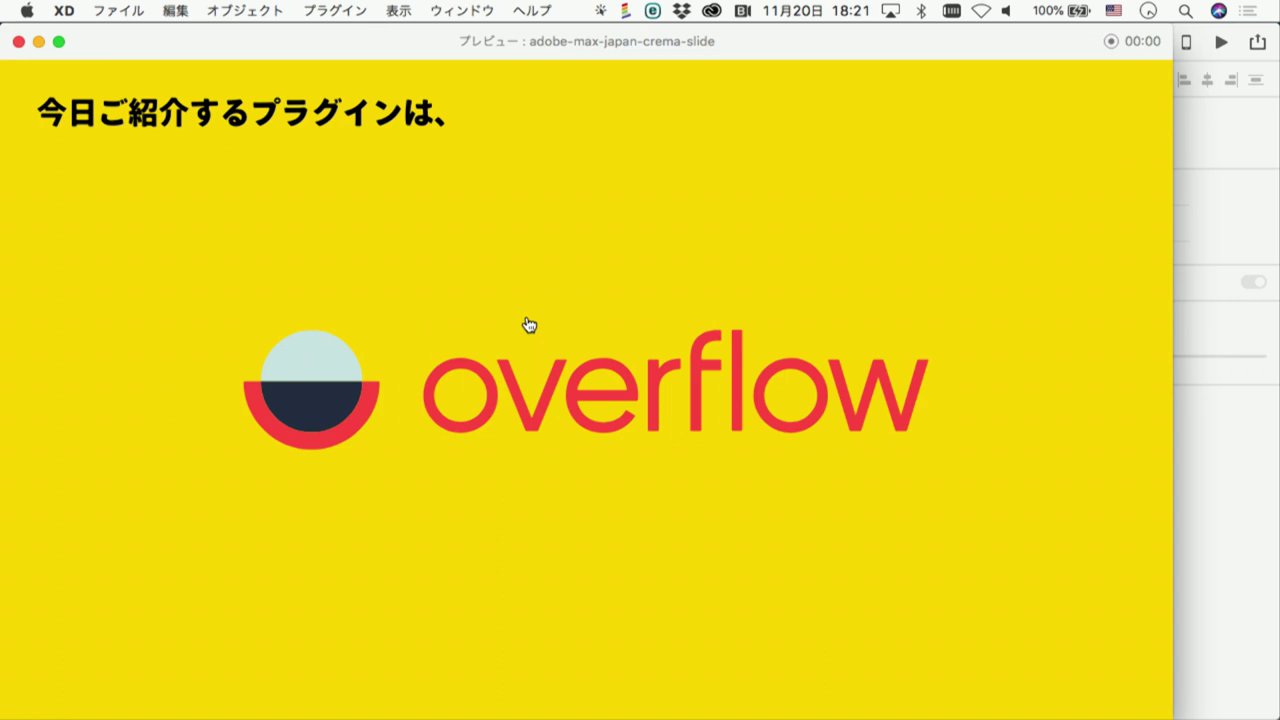
pyautogui.click(630, 373)
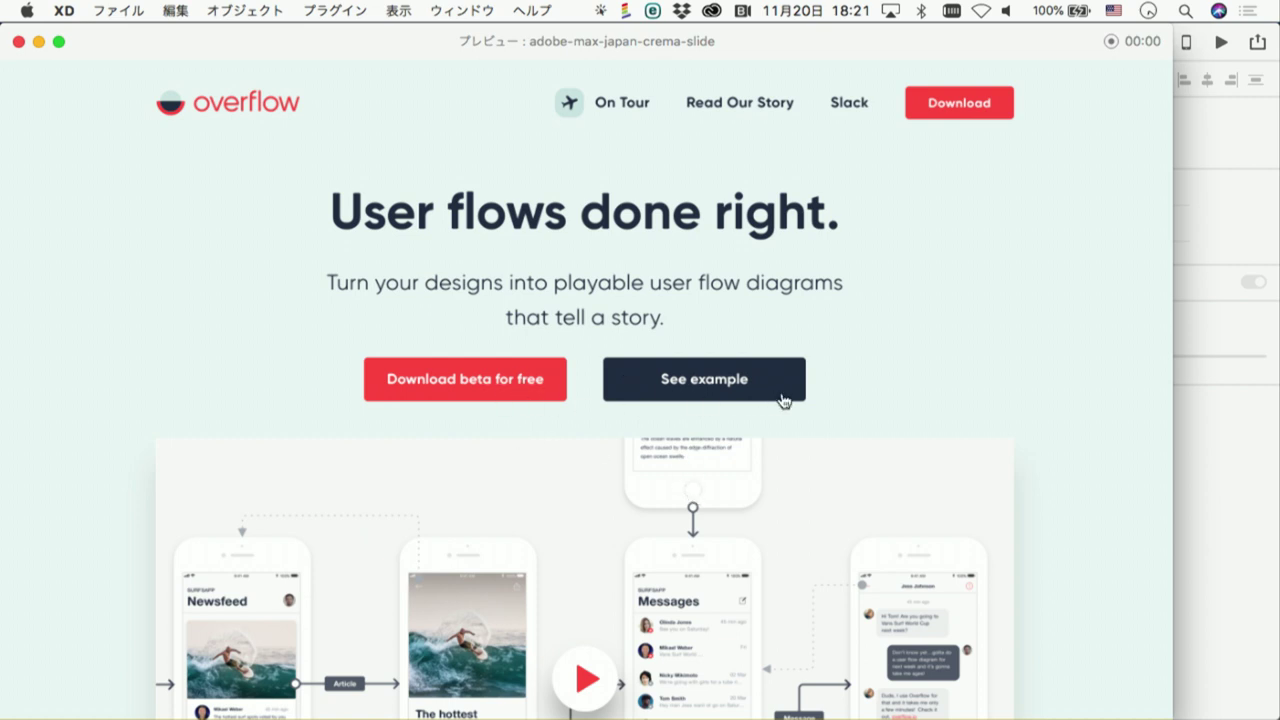
pyautogui.click(875, 413)
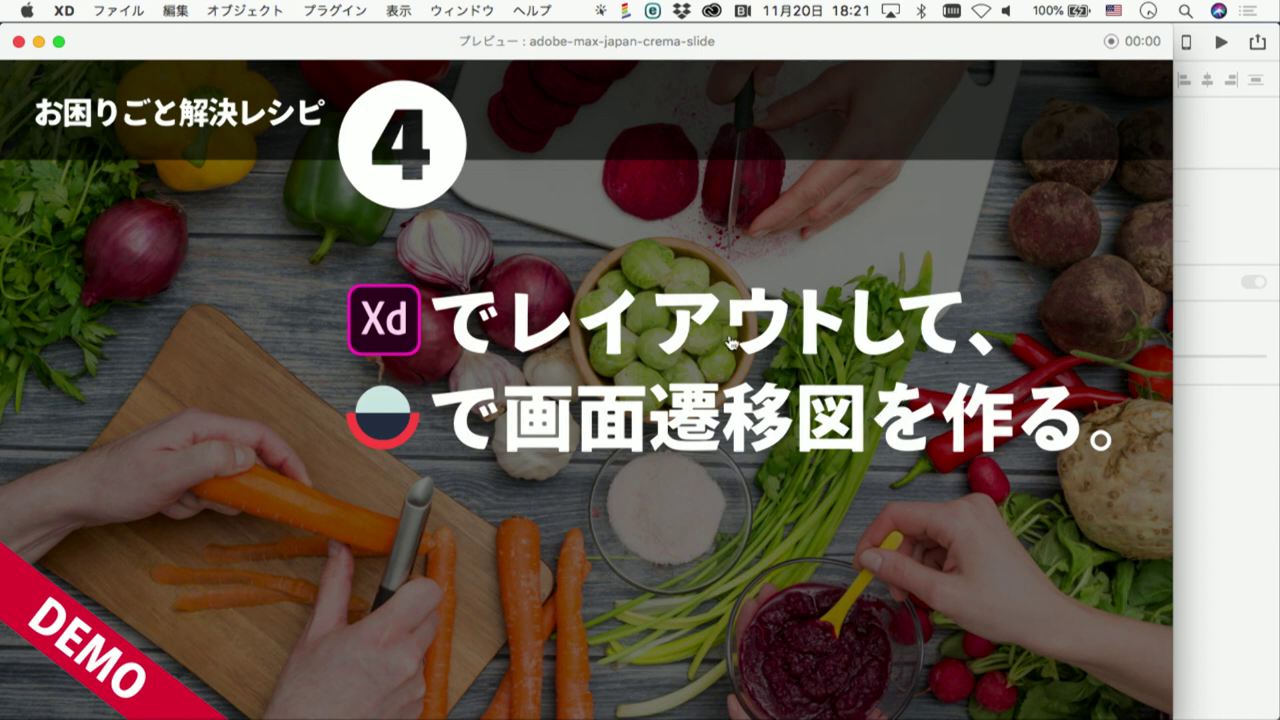
pyautogui.click(18, 42)
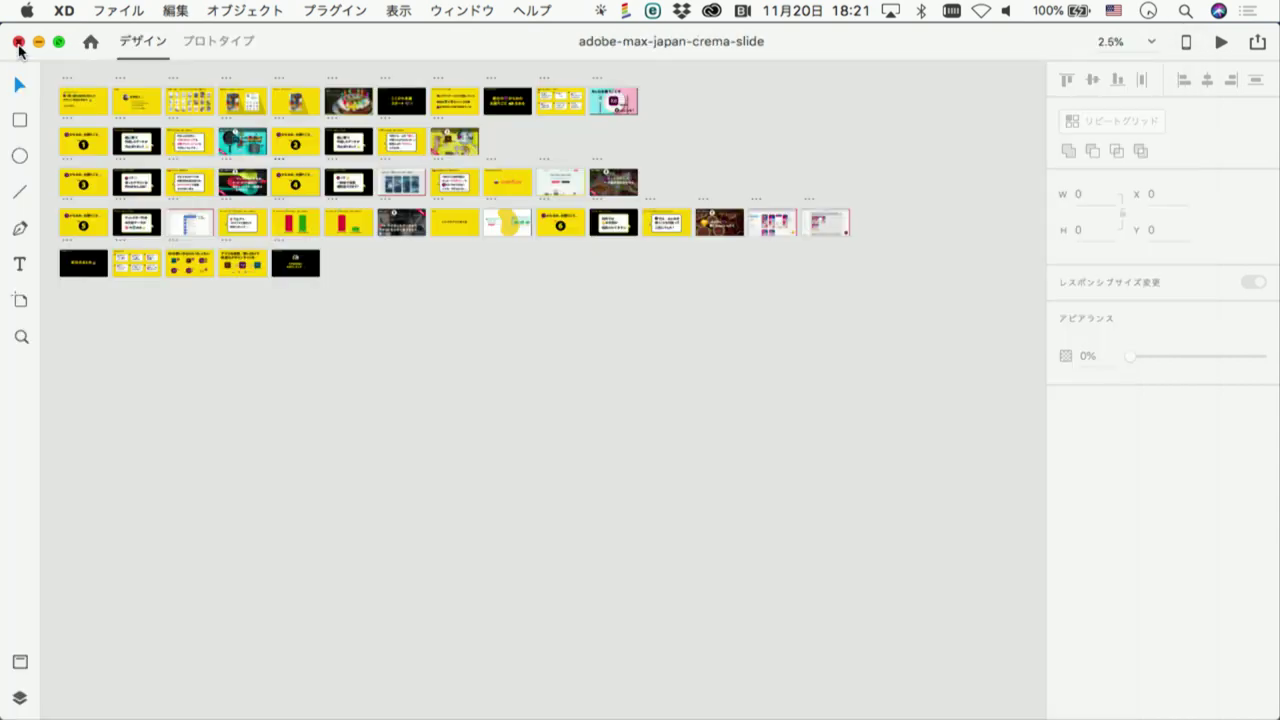
pyautogui.click(463, 11)
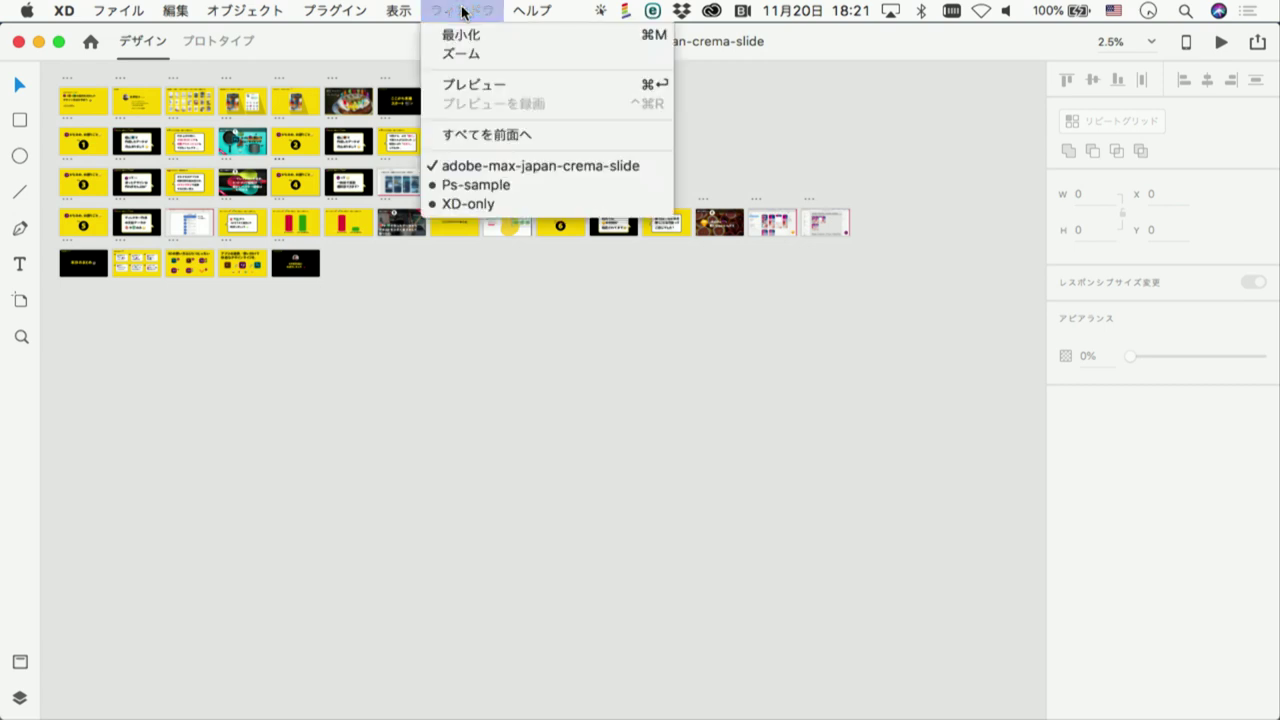
pyautogui.click(429, 434)
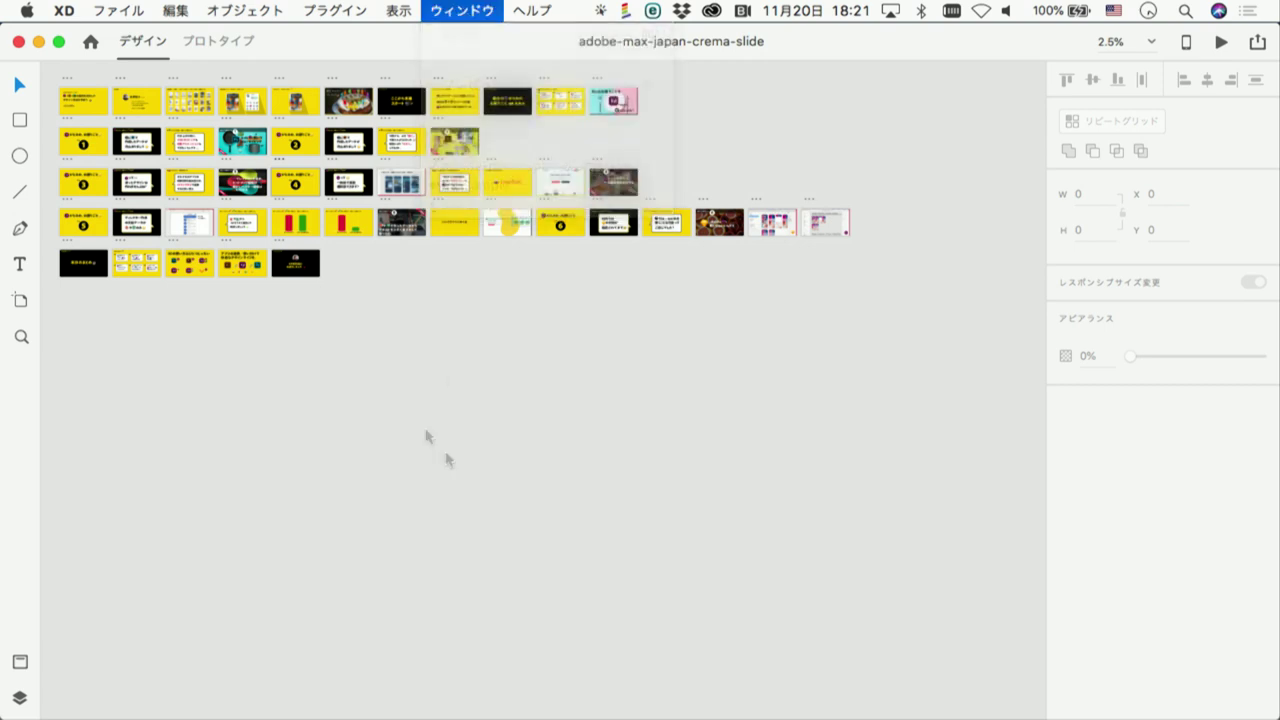
# Open Overflow-sample.xd and enlarge its window to fill the screen
pyautogui.click(117, 12)
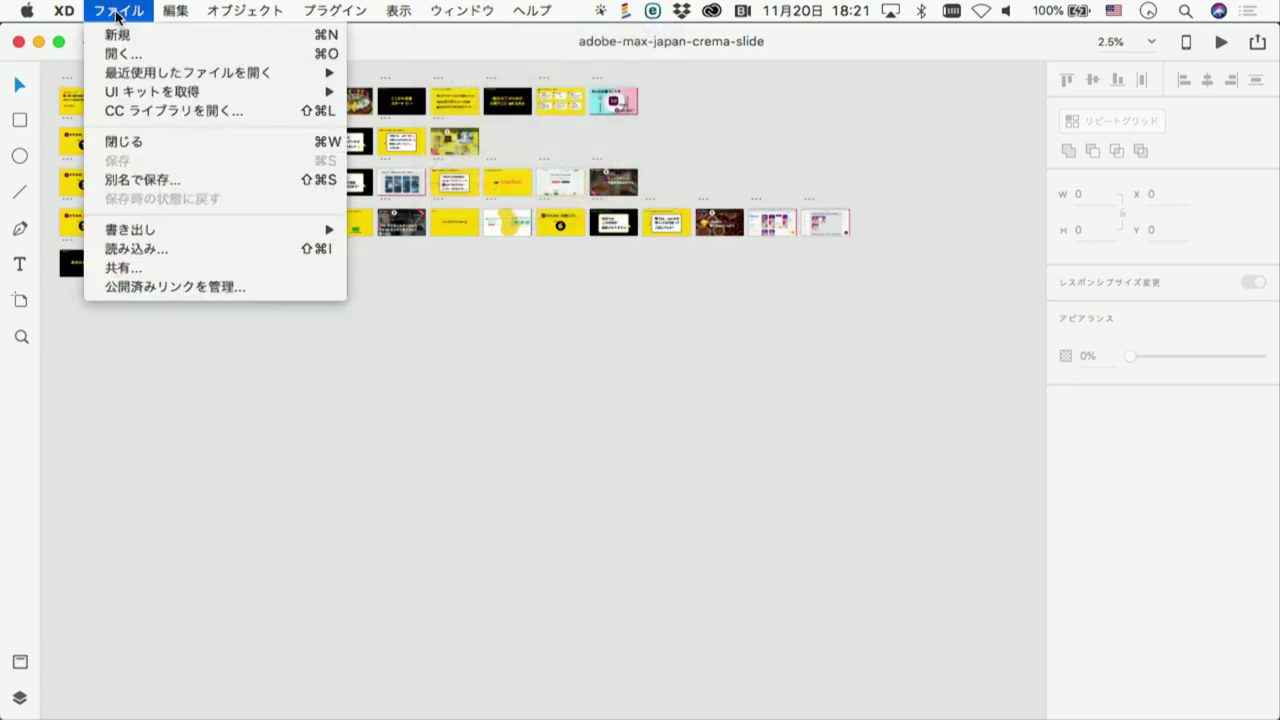
pyautogui.click(115, 53)
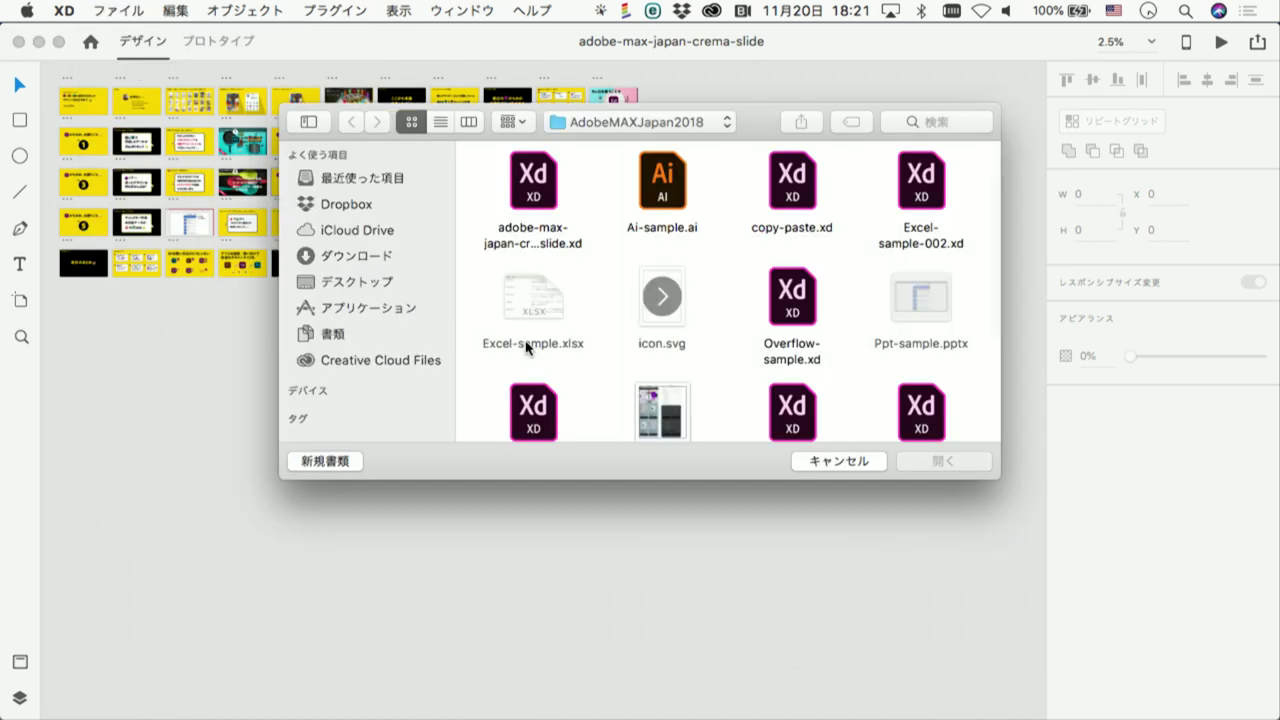
pyautogui.scroll(-3, 665, 343)
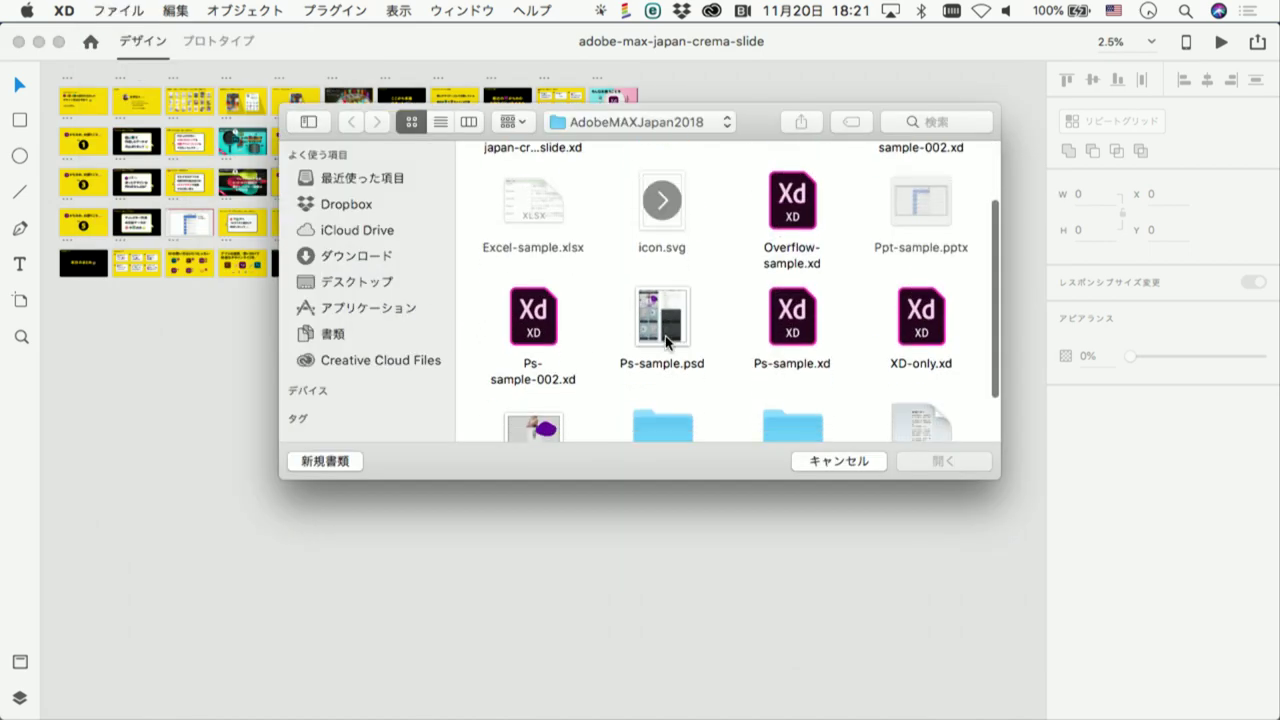
pyautogui.scroll(-2, 668, 335)
pyautogui.scroll(-2, 667, 335)
pyautogui.scroll(2, 680, 320)
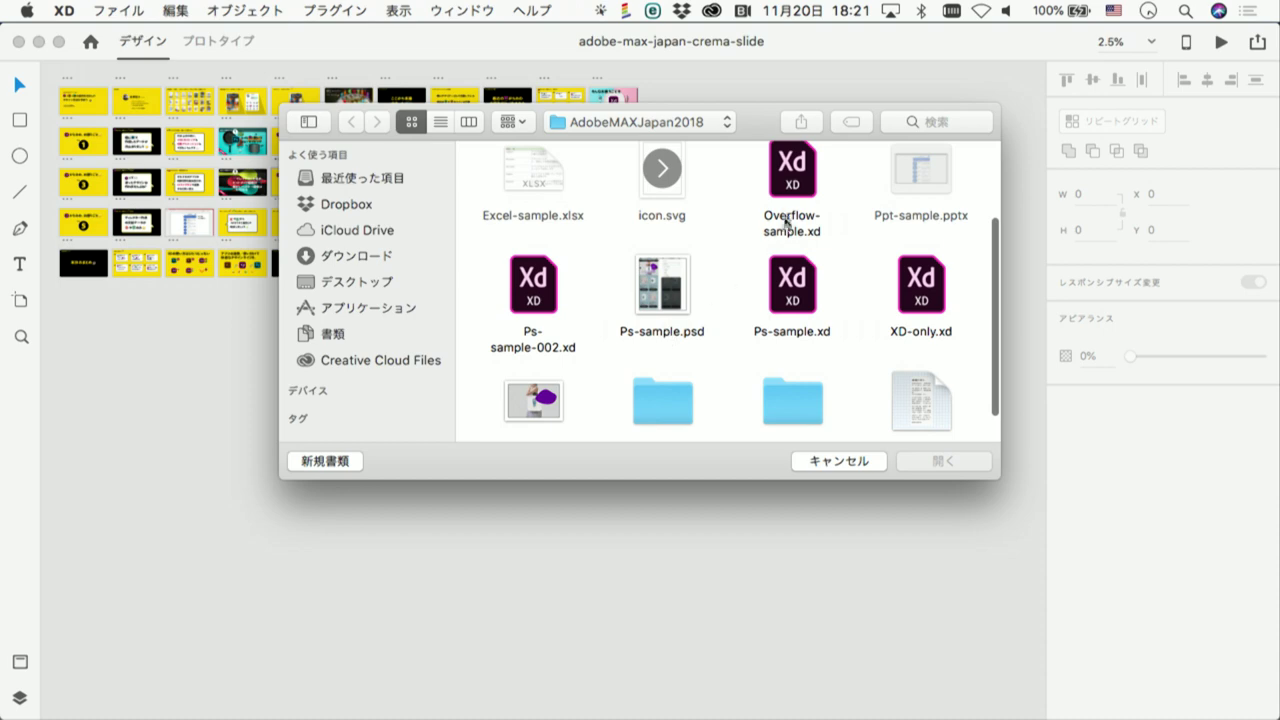
pyautogui.doubleClick(793, 190)
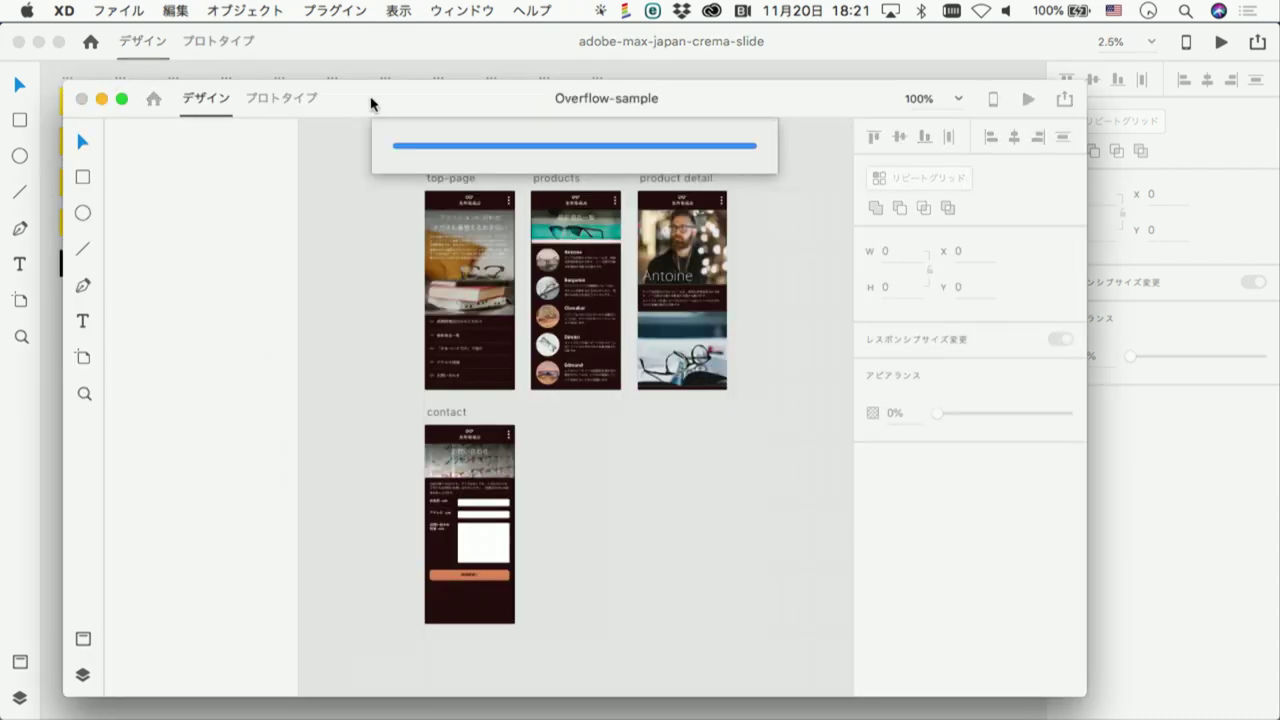
pyautogui.moveTo(370, 98); pyautogui.dragTo(320, 50)
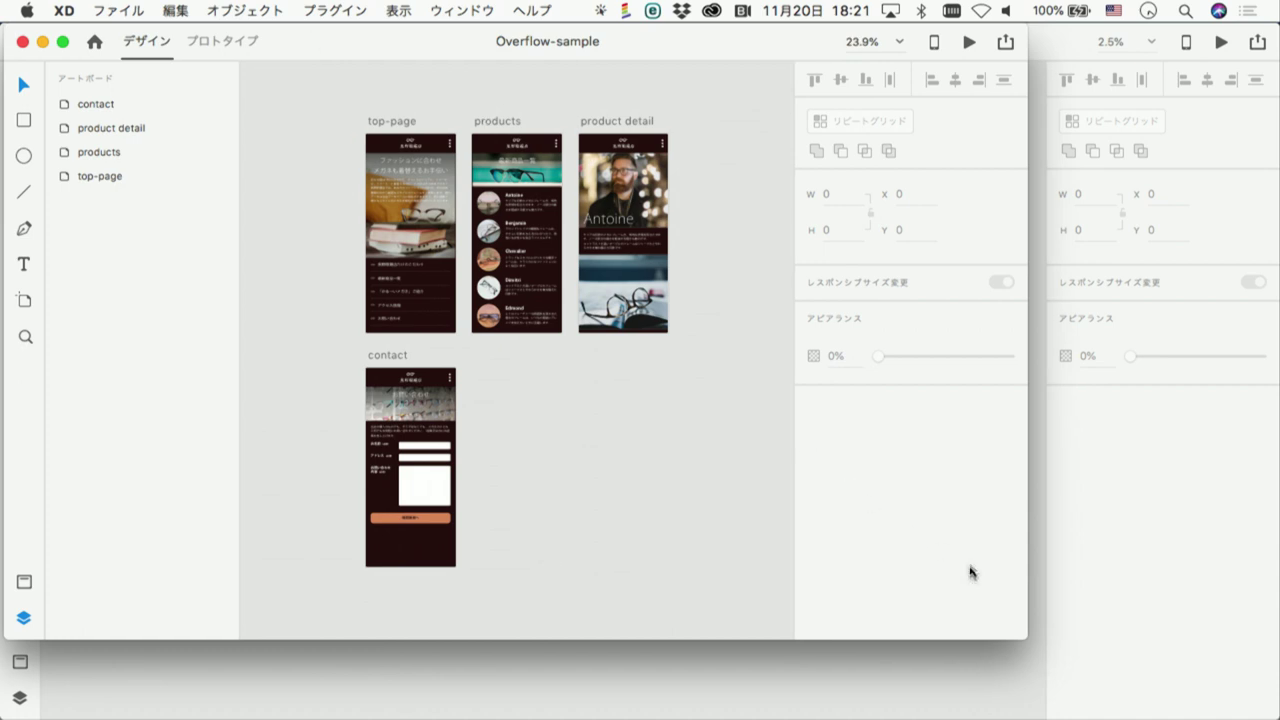
pyautogui.moveTo(1024, 634); pyautogui.dragTo(1278, 718)
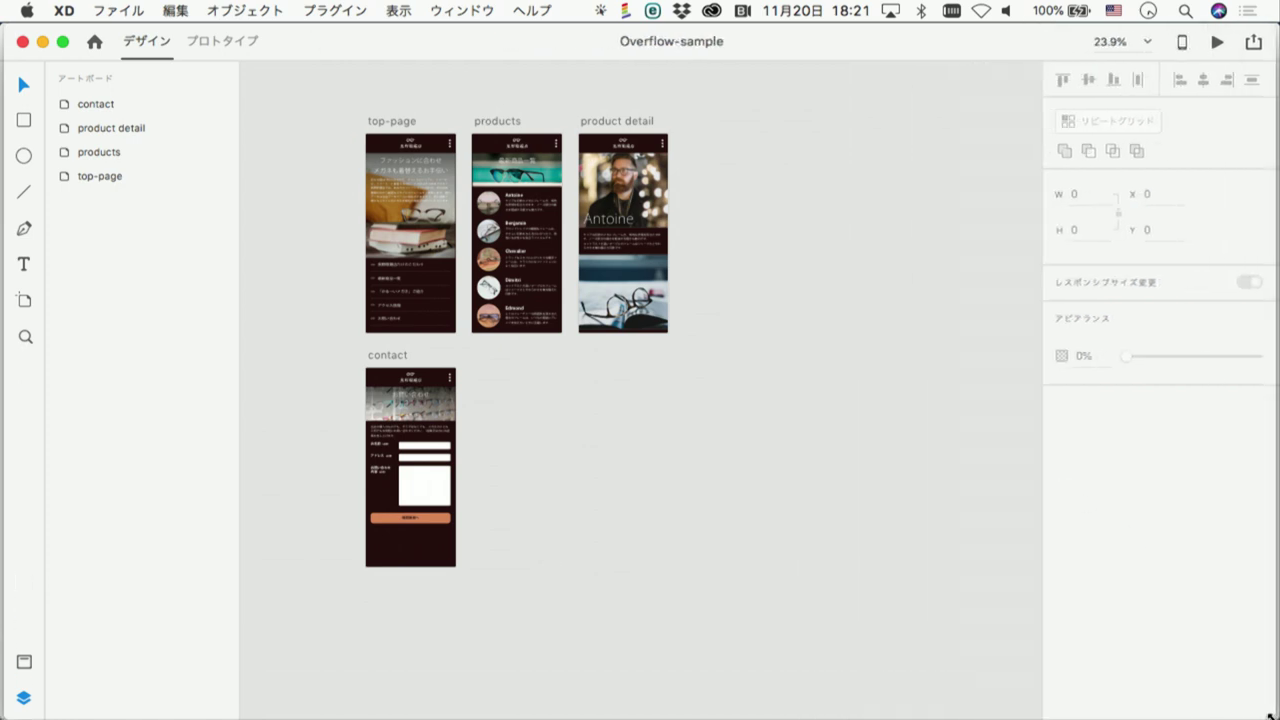
# Select the top-page お問い合わせ item and view its link to the contact artboard in Prototype
pyautogui.scroll(5, 470, 272)
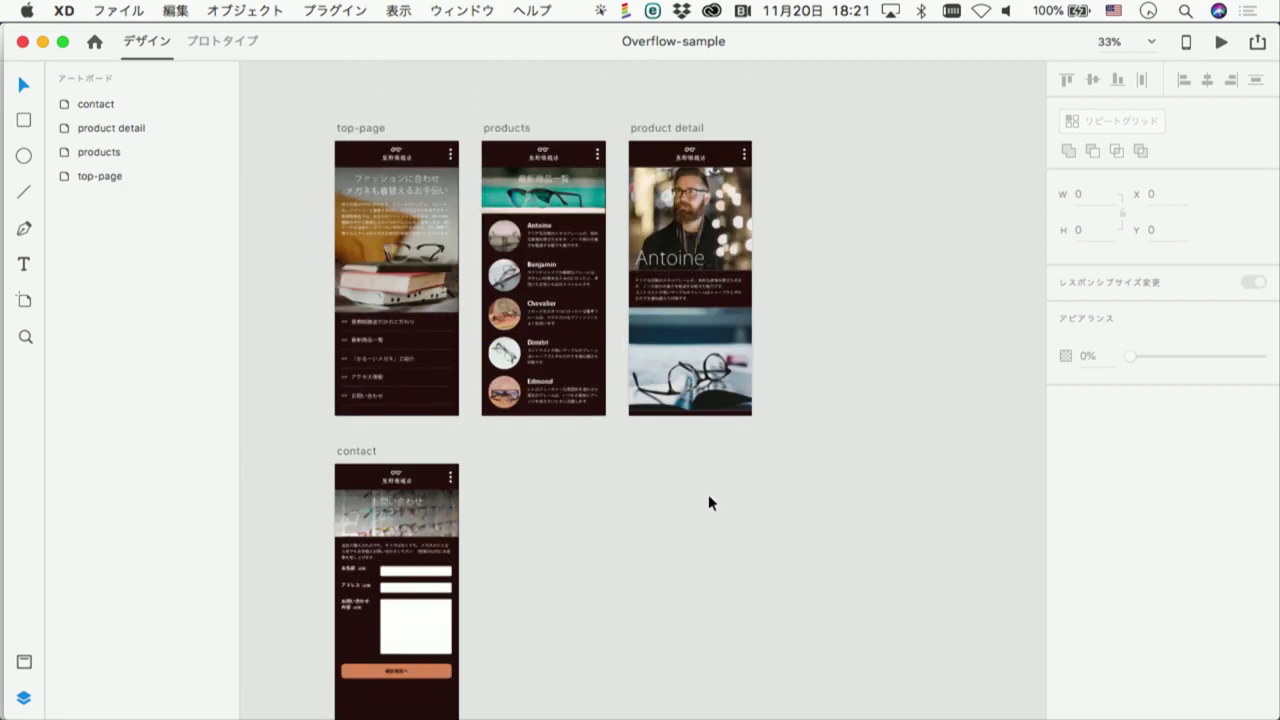
pyautogui.scroll(-3, 620, 490)
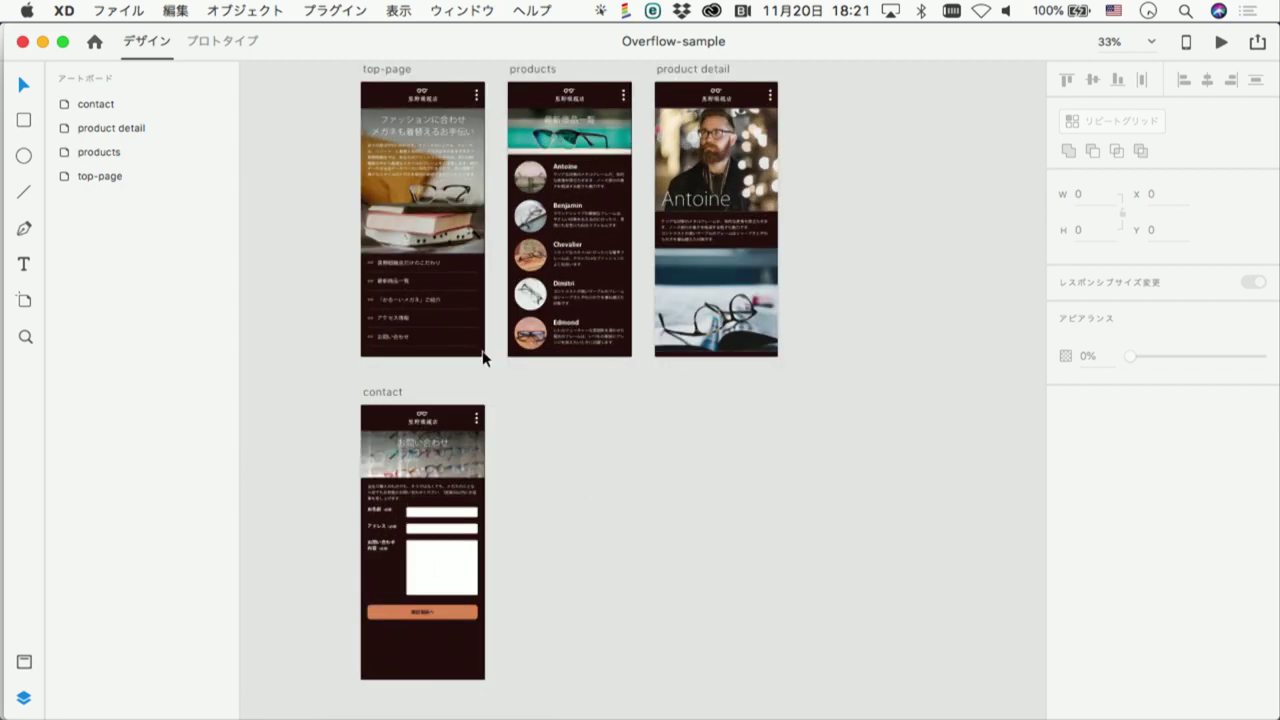
pyautogui.click(402, 343)
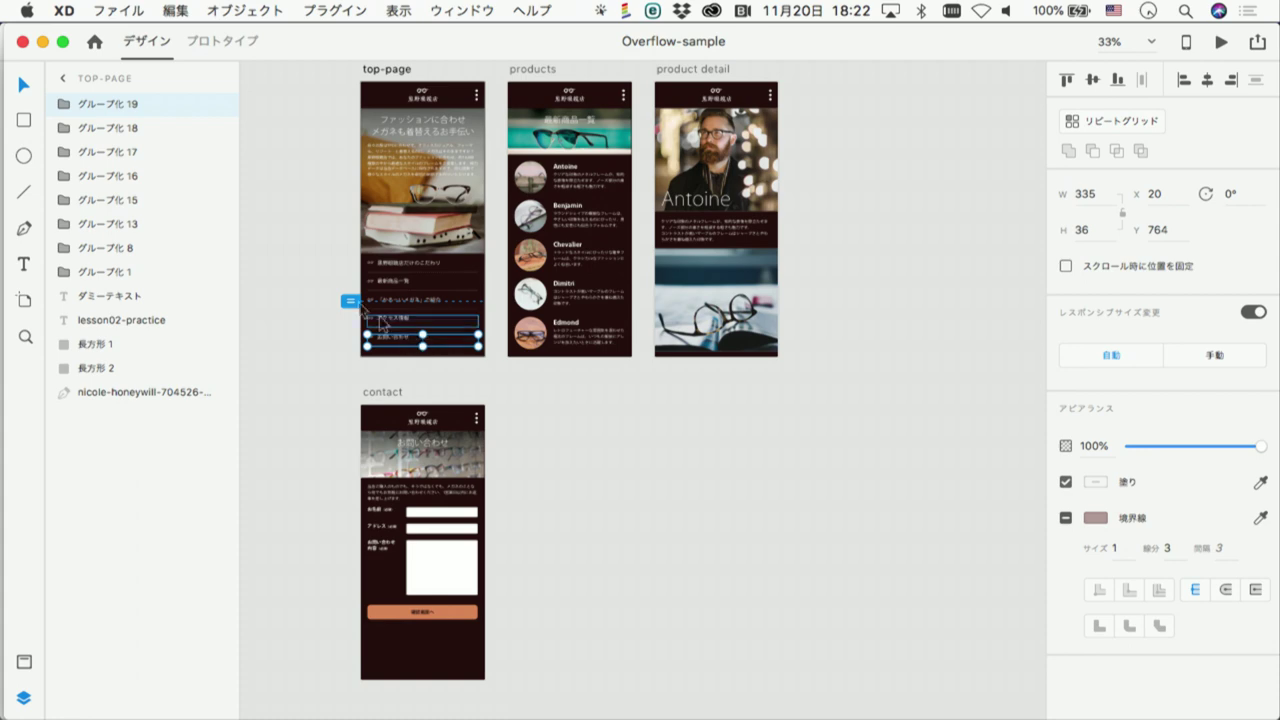
pyautogui.click(224, 41)
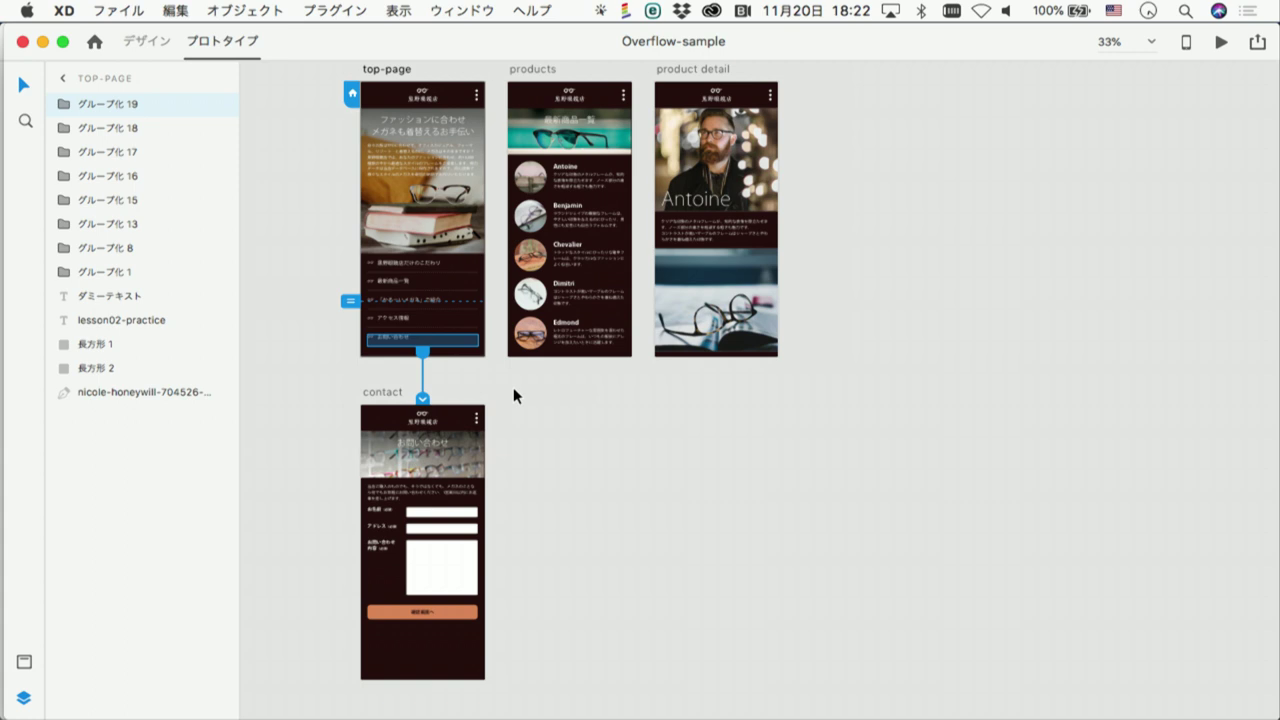
pyautogui.click(564, 396)
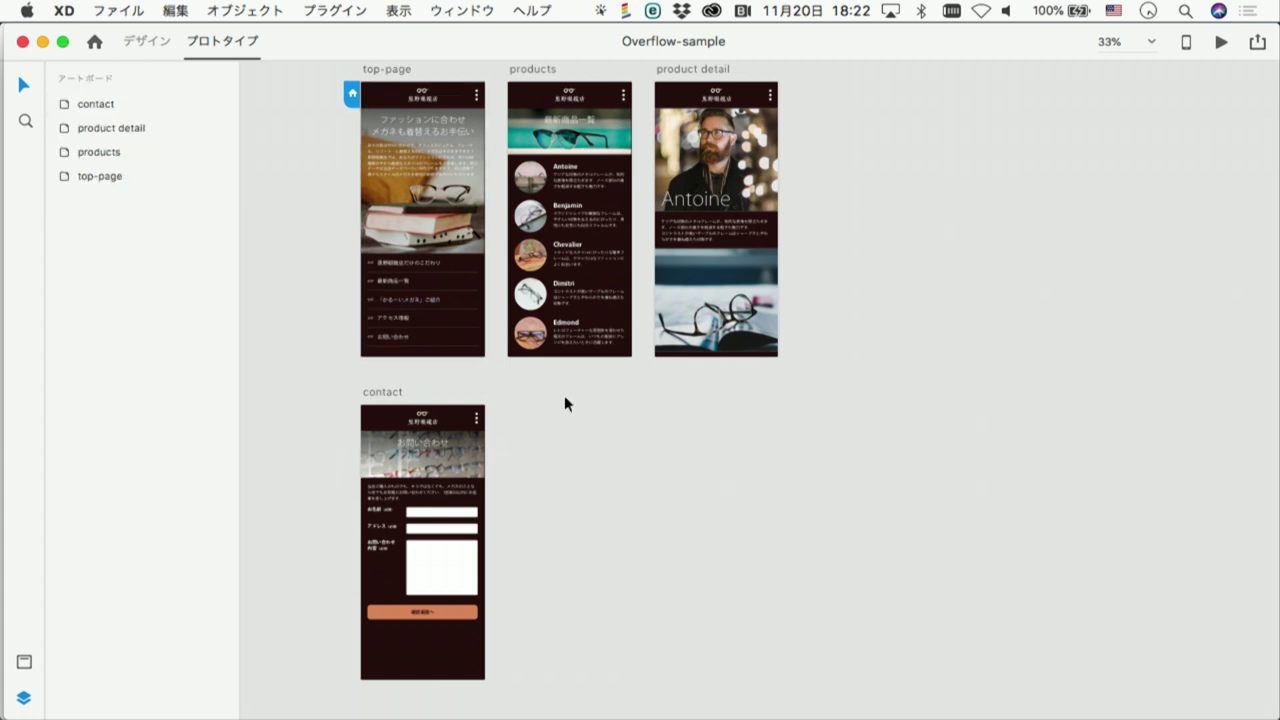
pyautogui.click(328, 12)
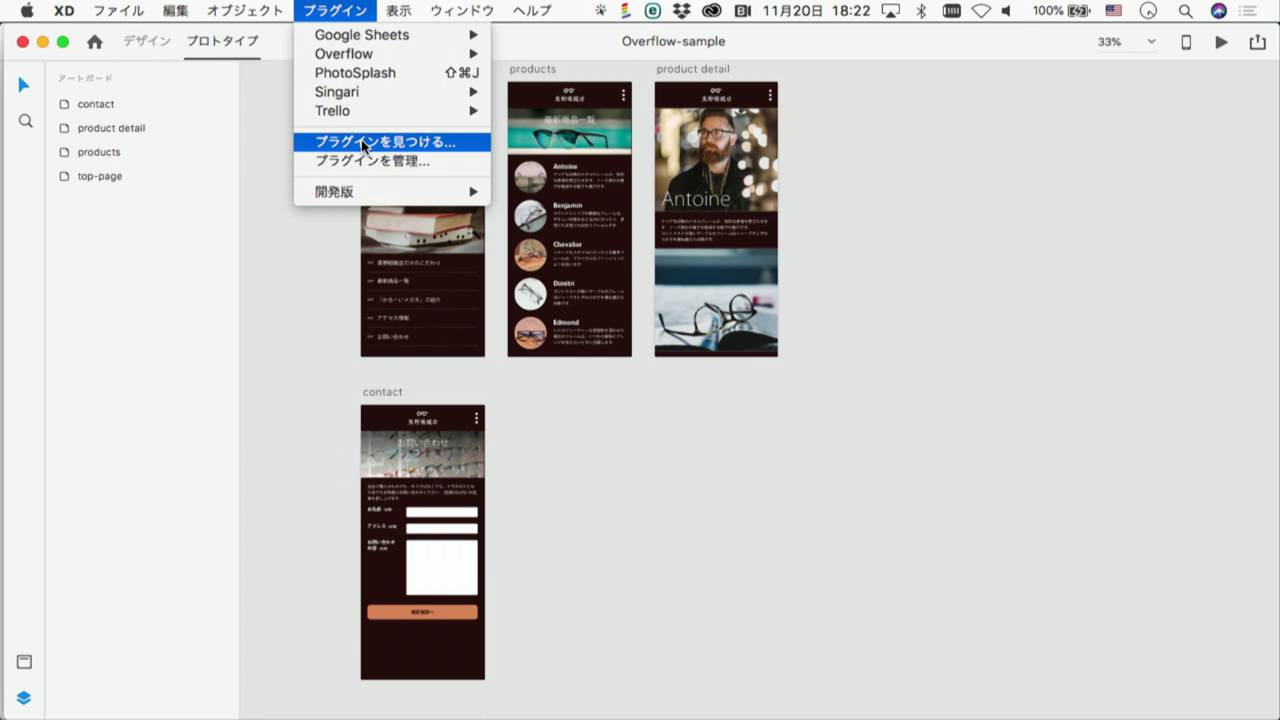
pyautogui.click(361, 143)
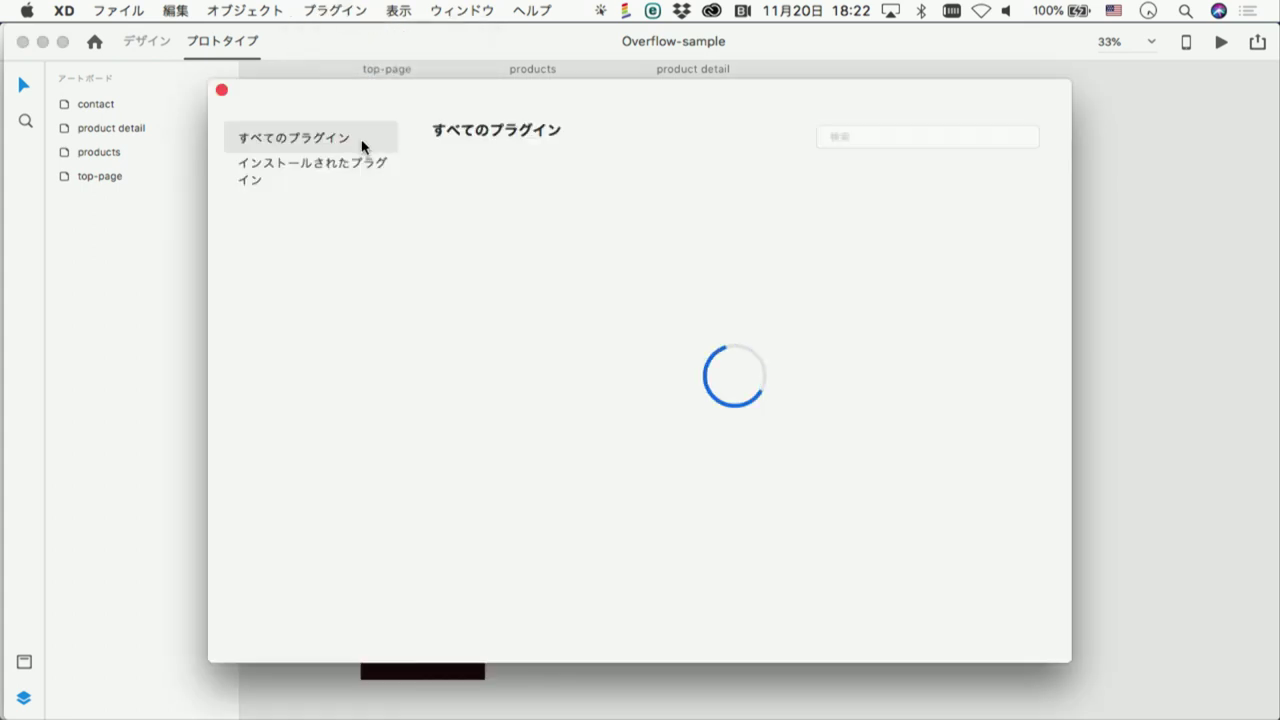
pyautogui.click(857, 139)
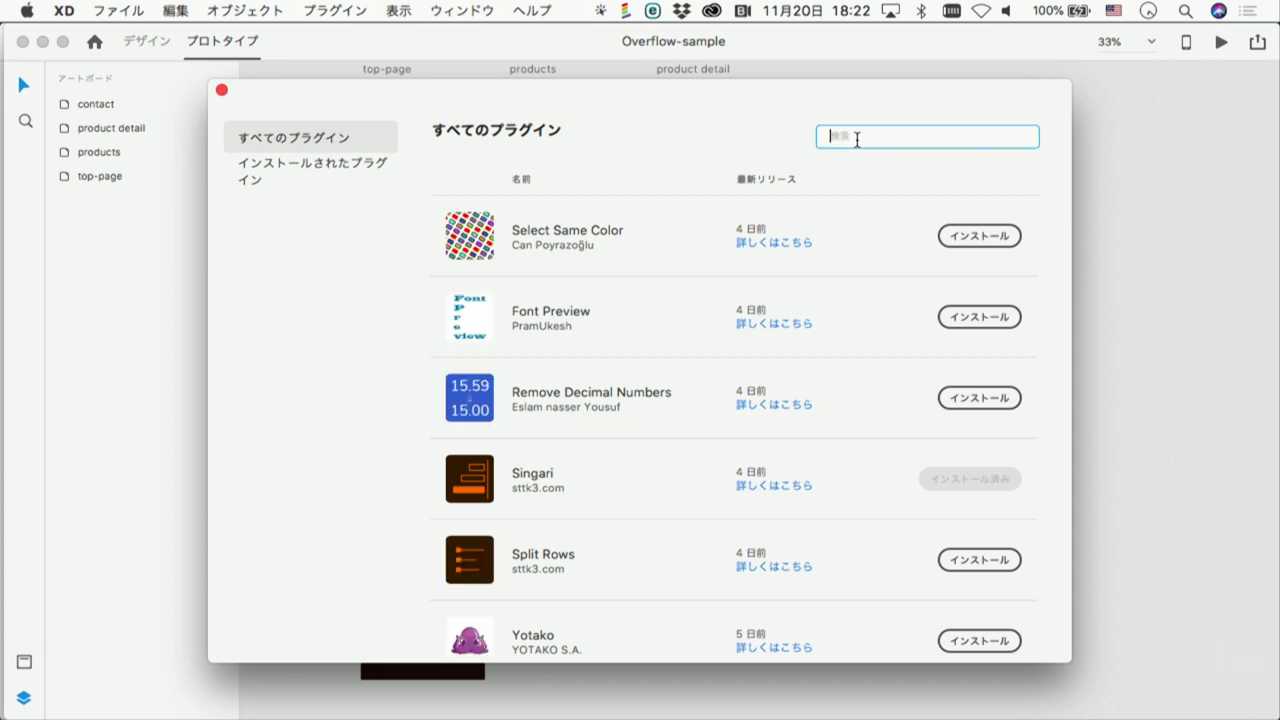
pyautogui.write('overf')
pyautogui.write('low')
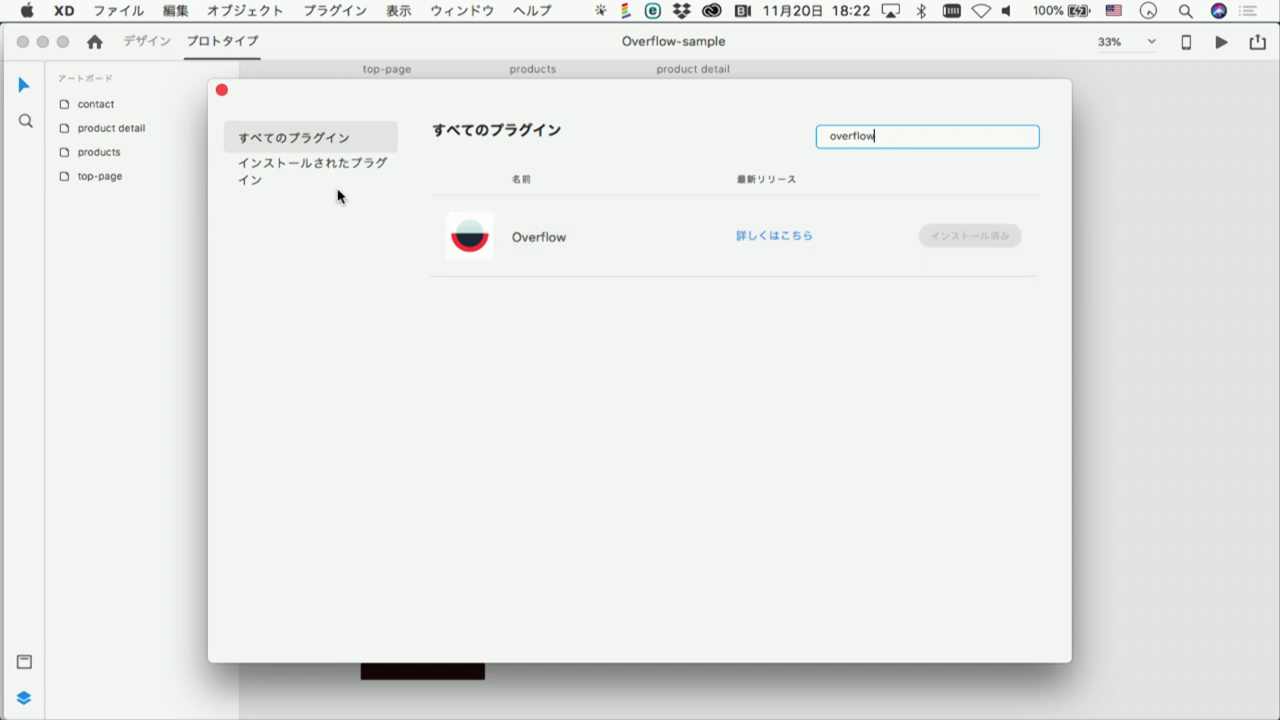
pyautogui.click(222, 91)
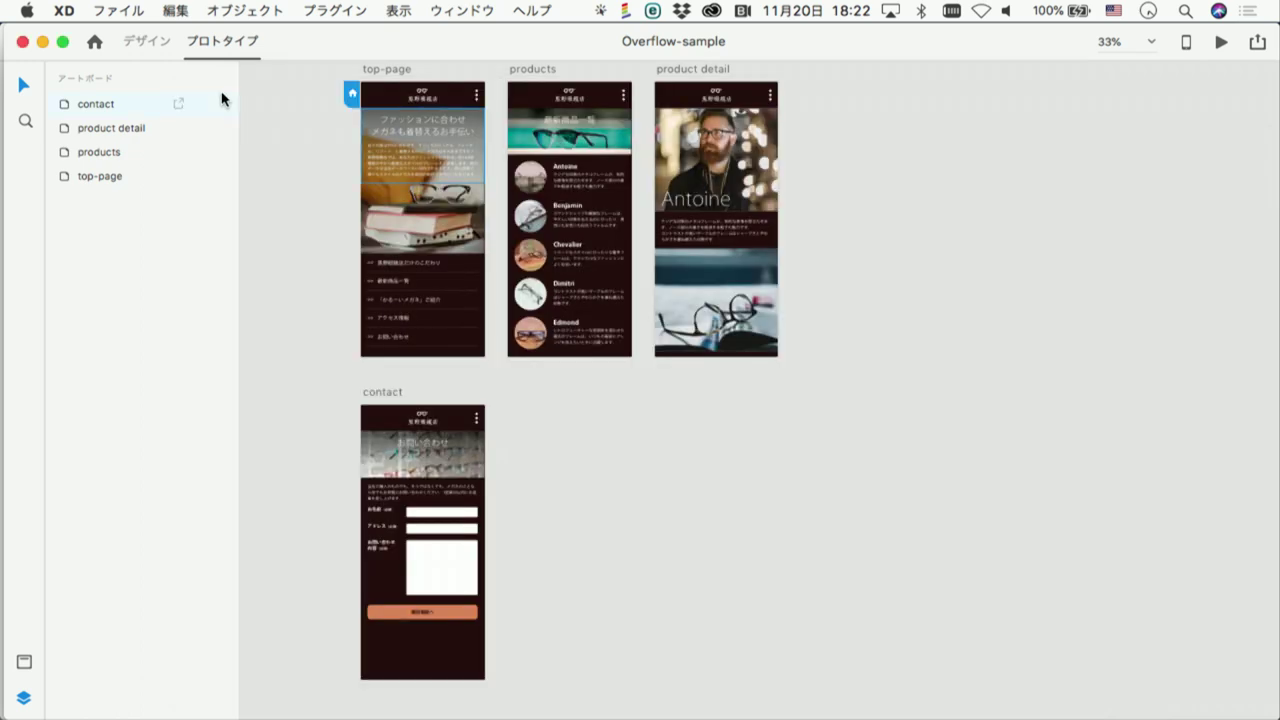
pyautogui.press('super+Tab')
pyautogui.press('super+Tab')
pyautogui.press('super+Tab')
pyautogui.press('super+Tab')
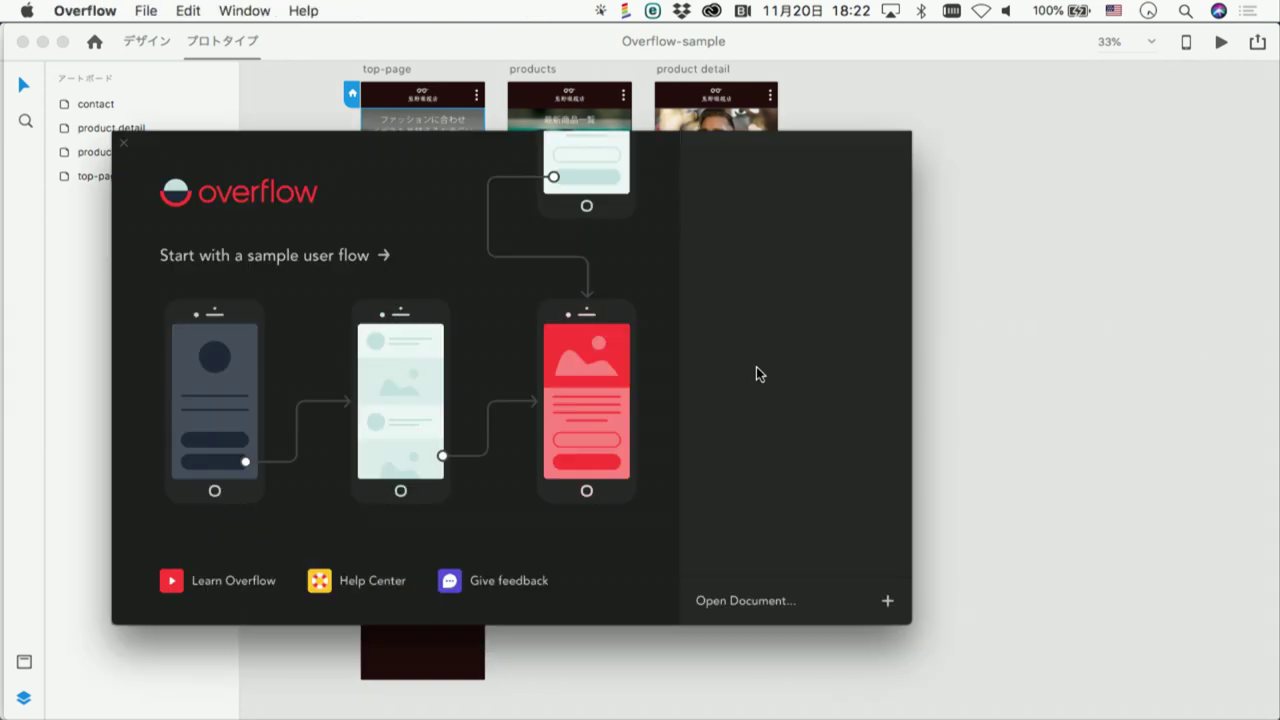
# Move aside and close the Overflow welcome window
pyautogui.moveTo(774, 171); pyautogui.dragTo(864, 153)
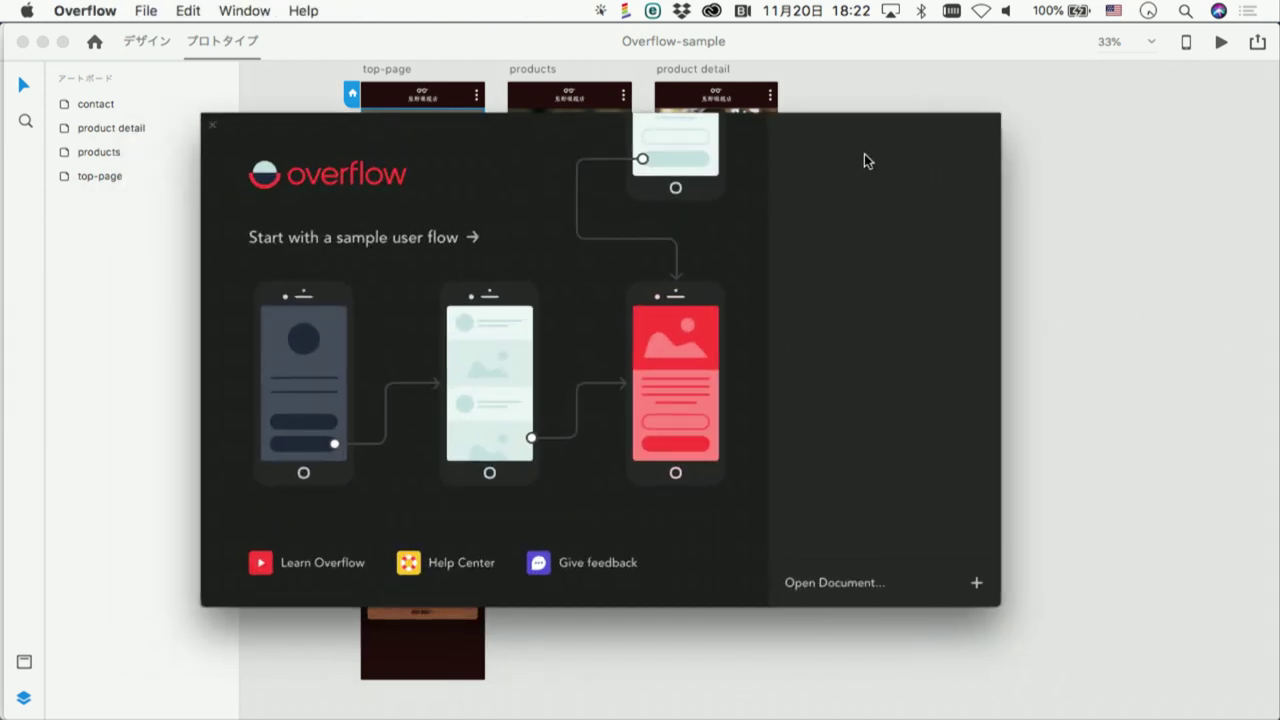
pyautogui.click(873, 97)
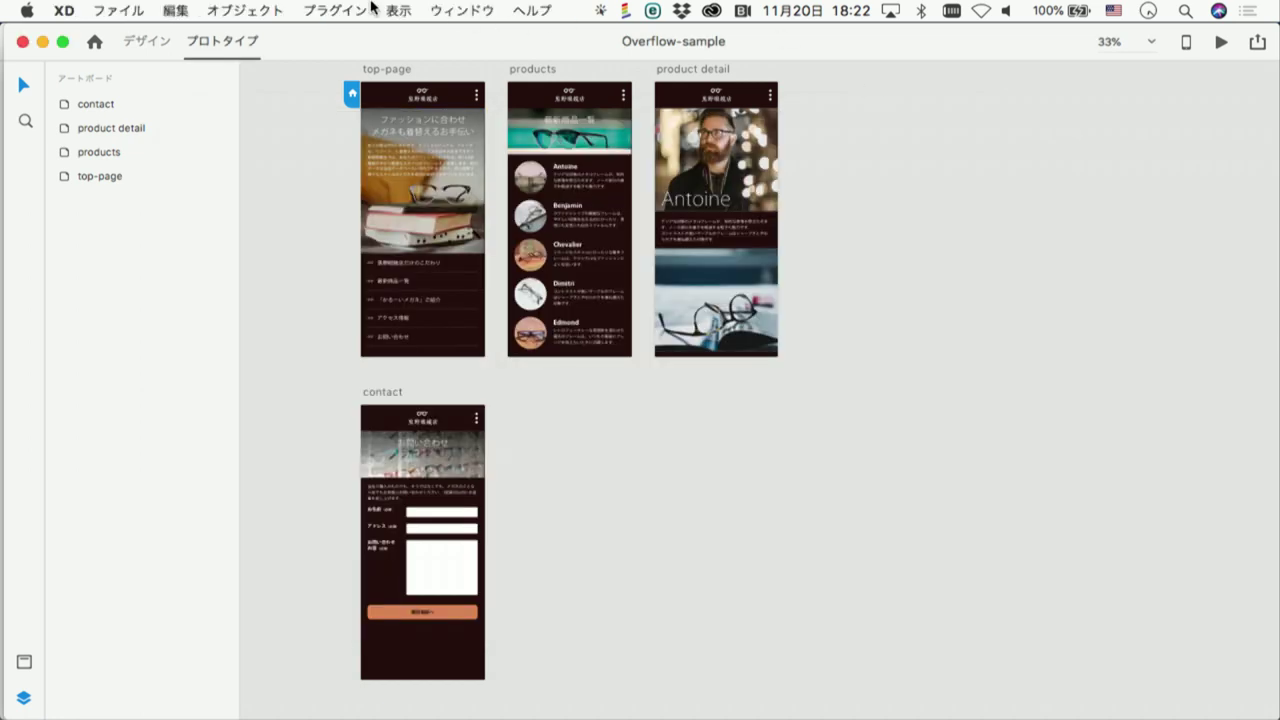
# Sync all four artboards to a new Overflow document via the Overflow plugin
pyautogui.click(337, 16)
pyautogui.moveTo(345, 54)
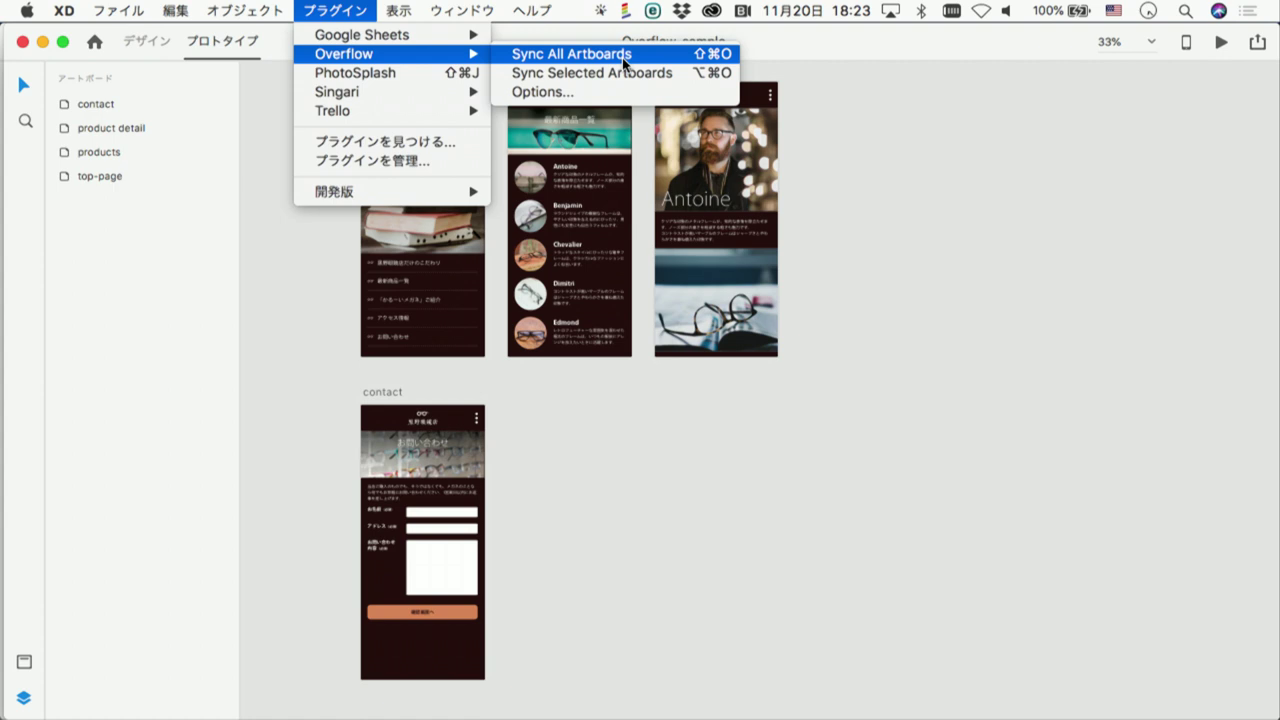
pyautogui.click(626, 56)
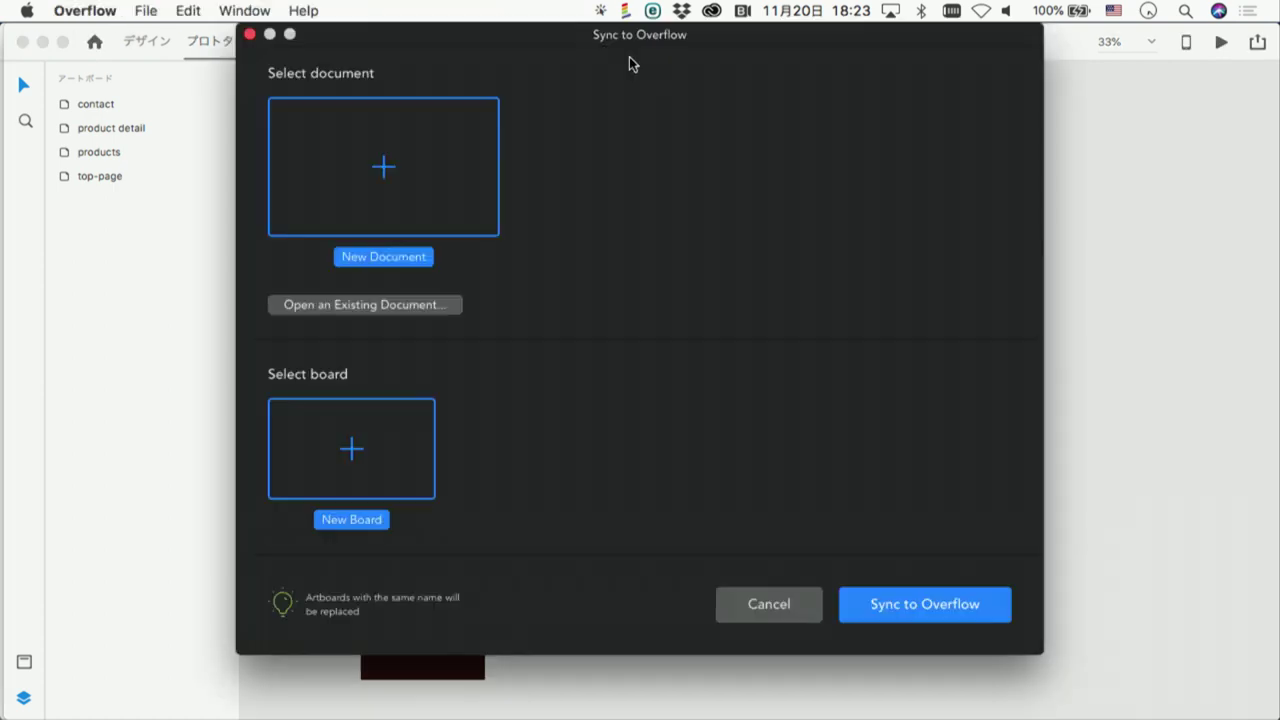
pyautogui.moveTo(625, 40); pyautogui.dragTo(649, 64)
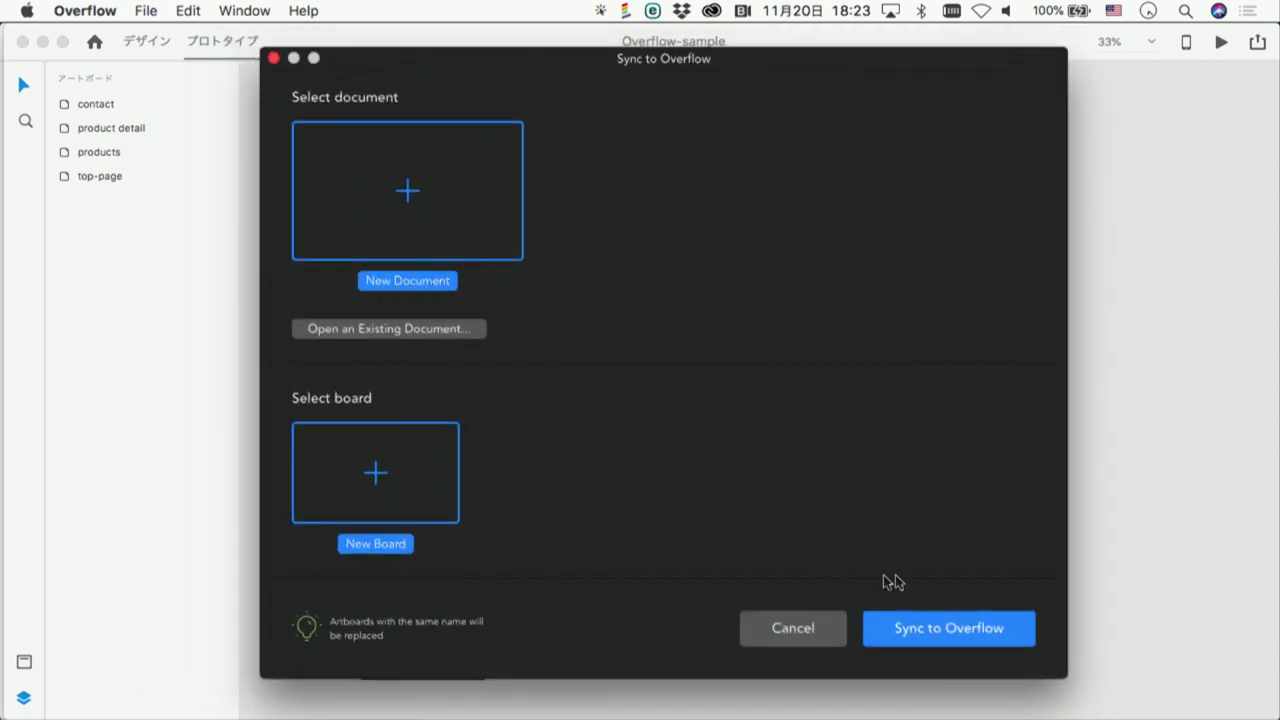
pyautogui.click(961, 636)
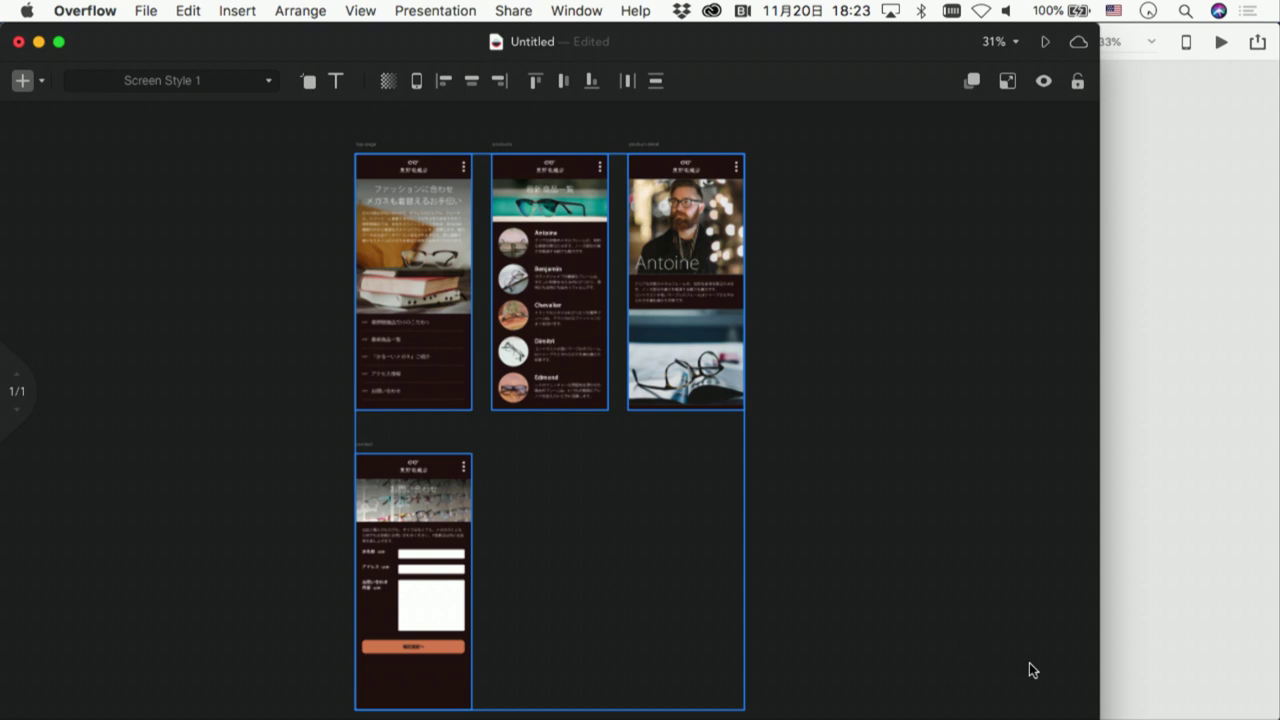
# Wrap all four screens in iPhone 8 device skins and shift the Antoine product screen right
pyautogui.click(1094, 714)
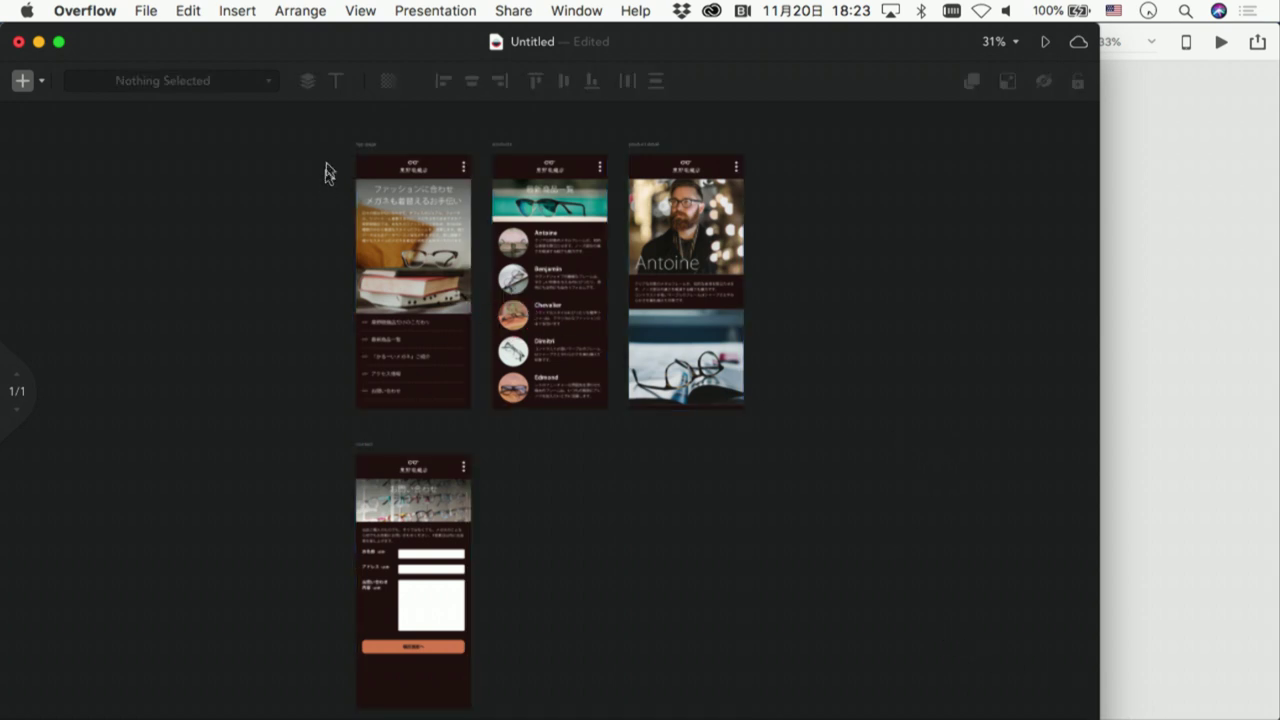
pyautogui.moveTo(308, 126)
pyautogui.mouseDown()
pyautogui.moveTo(684, 622)
pyautogui.moveTo(840, 712)
pyautogui.mouseUp()
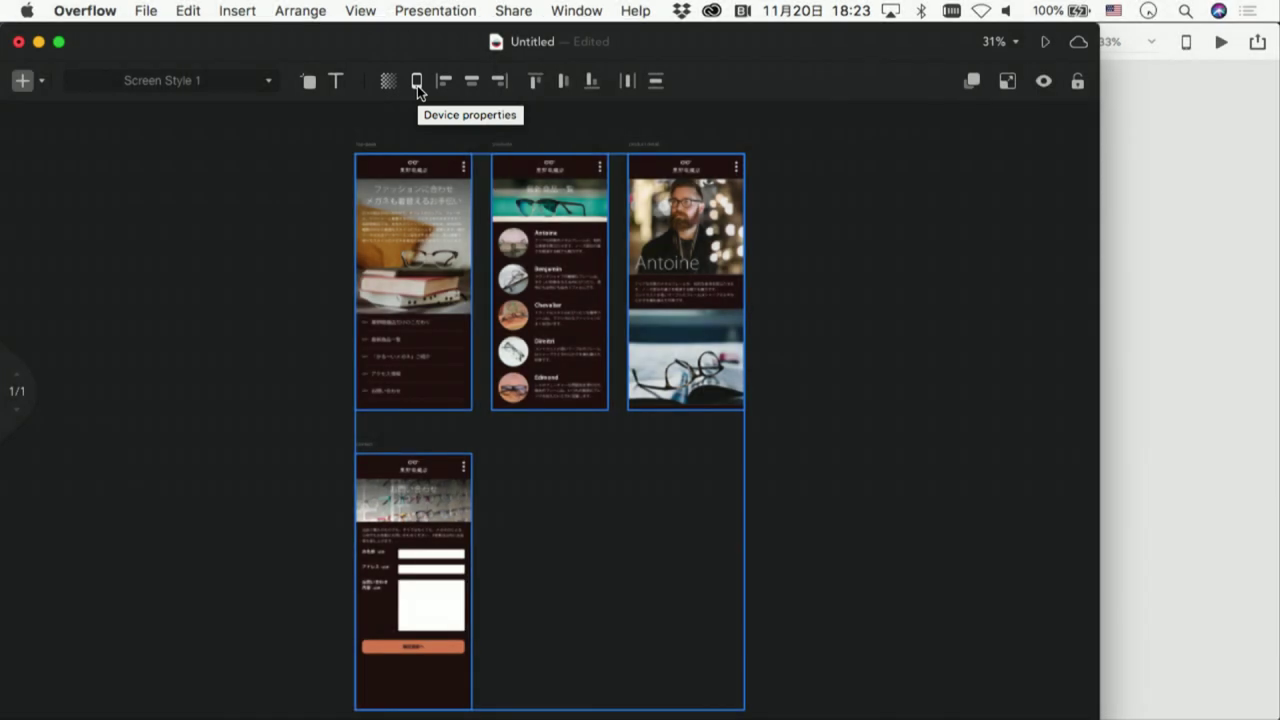
pyautogui.click(417, 86)
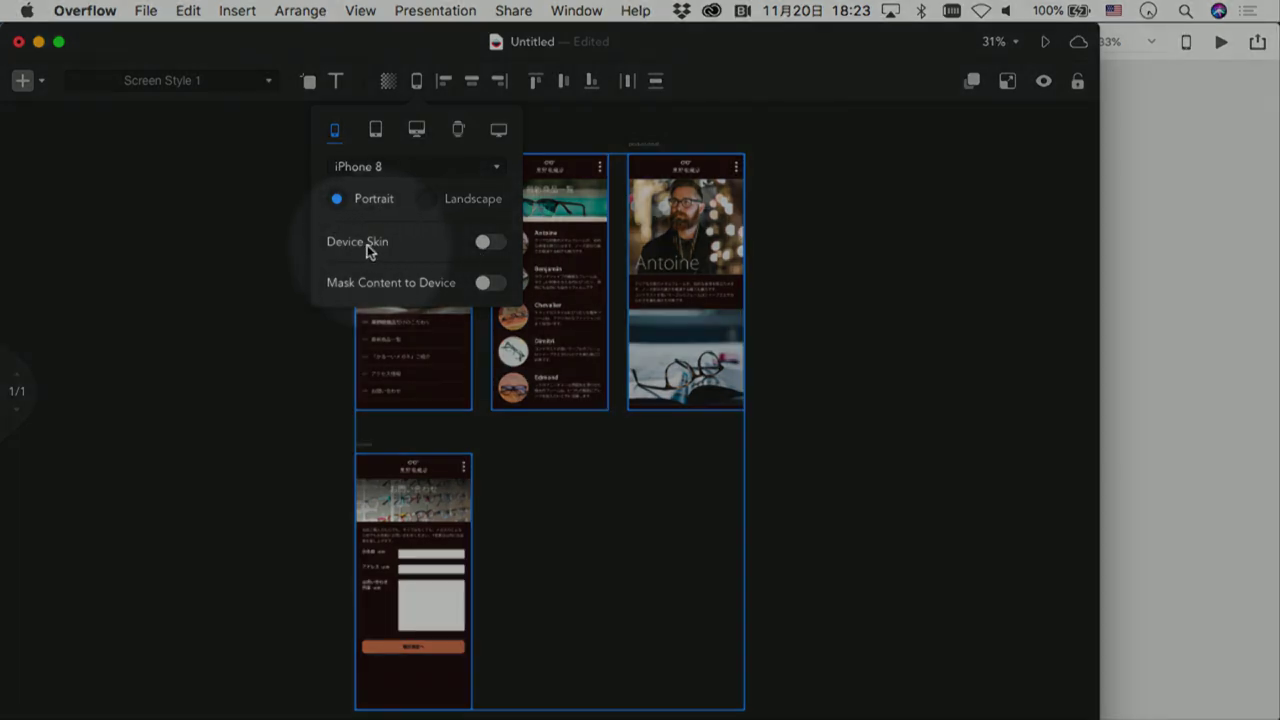
pyautogui.click(483, 246)
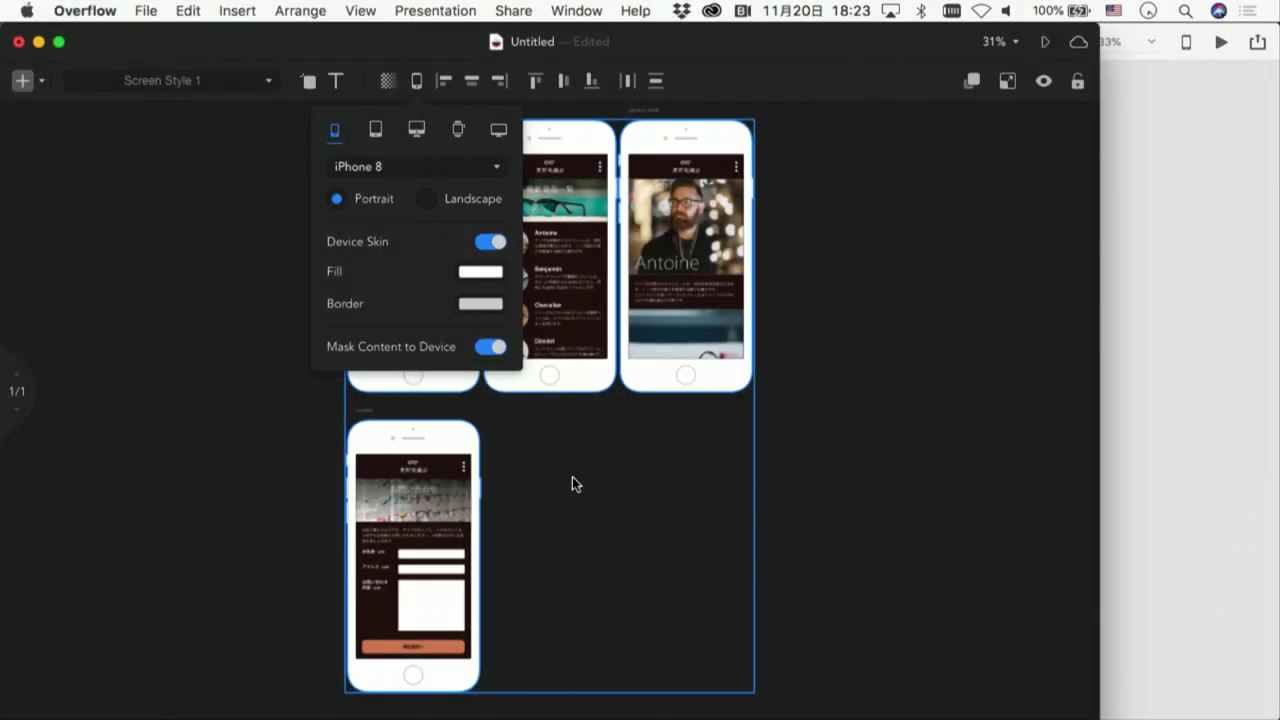
pyautogui.click(572, 478)
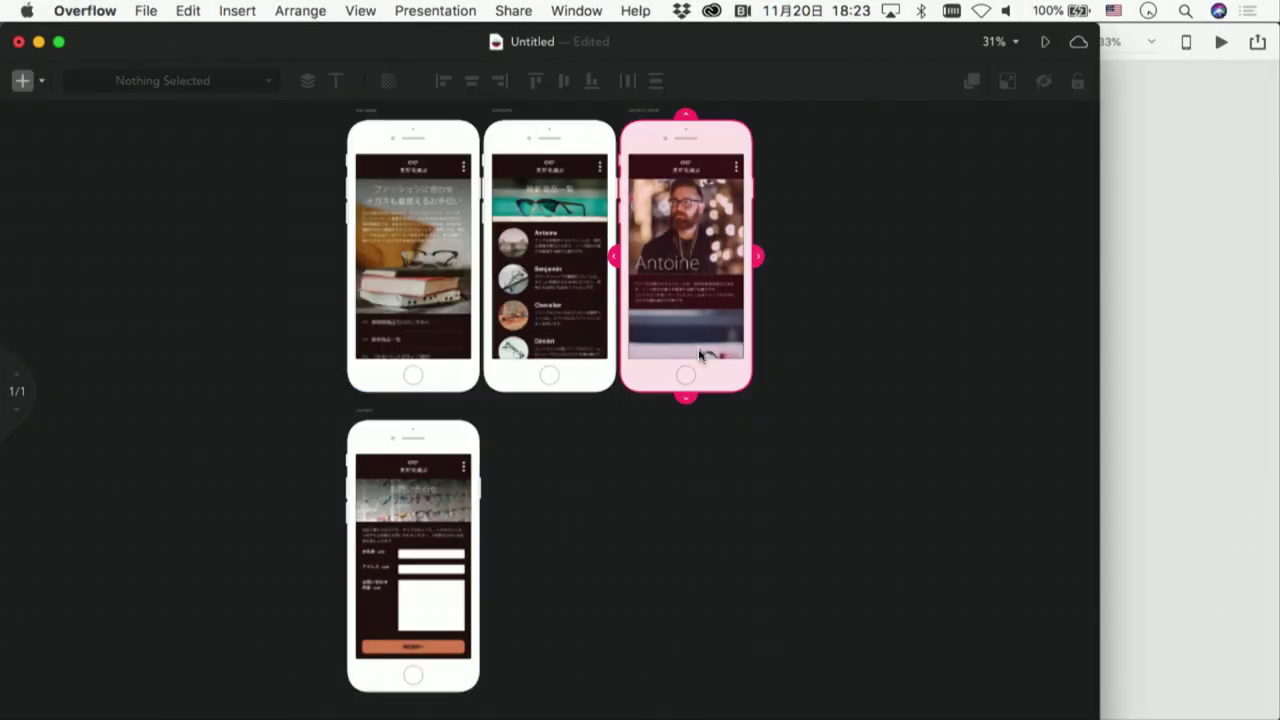
pyautogui.click(719, 145)
pyautogui.moveTo(719, 145); pyautogui.dragTo(959, 145)
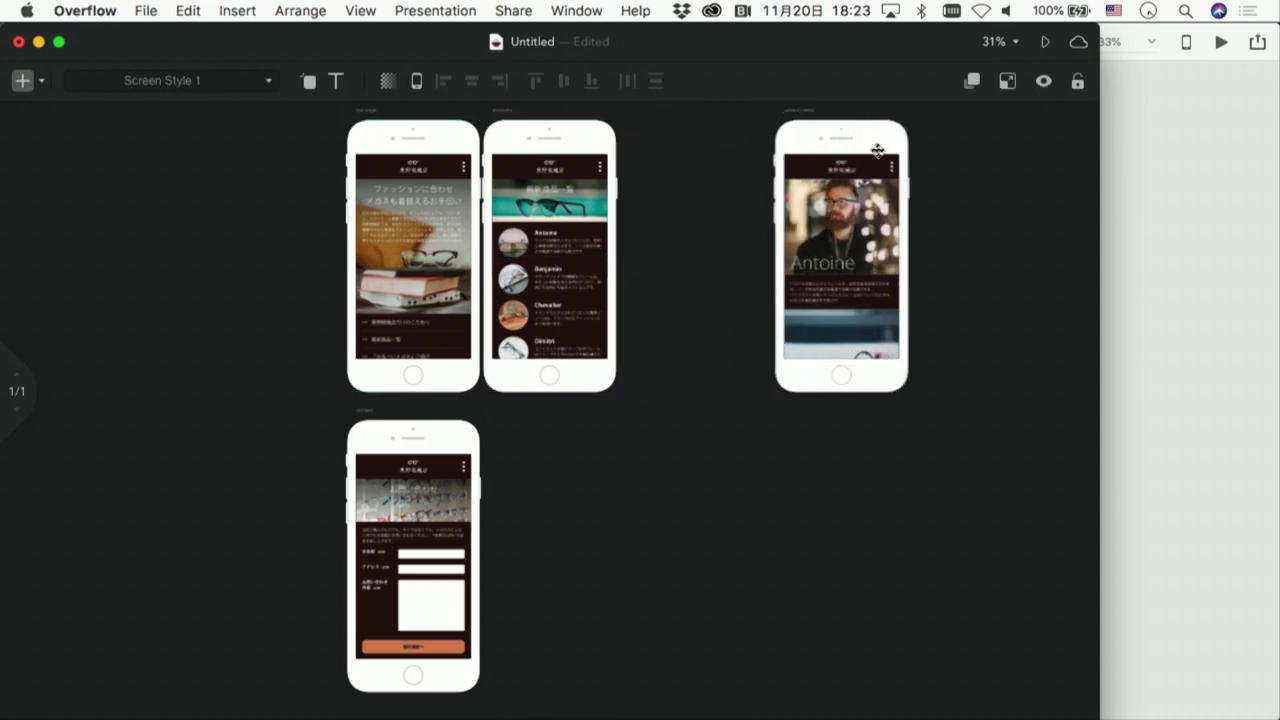
# Move the products screen right so the top row of screens is evenly spaced
pyautogui.click(585, 152)
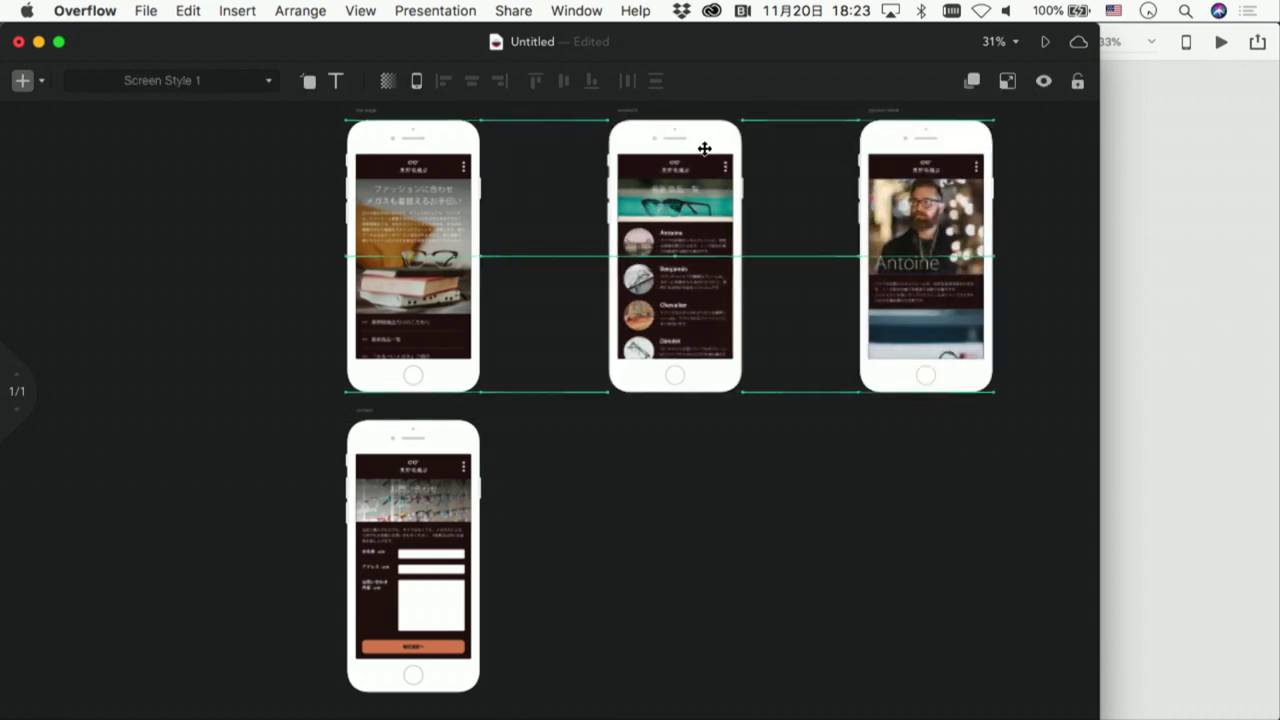
pyautogui.moveTo(583, 148); pyautogui.dragTo(703, 148)
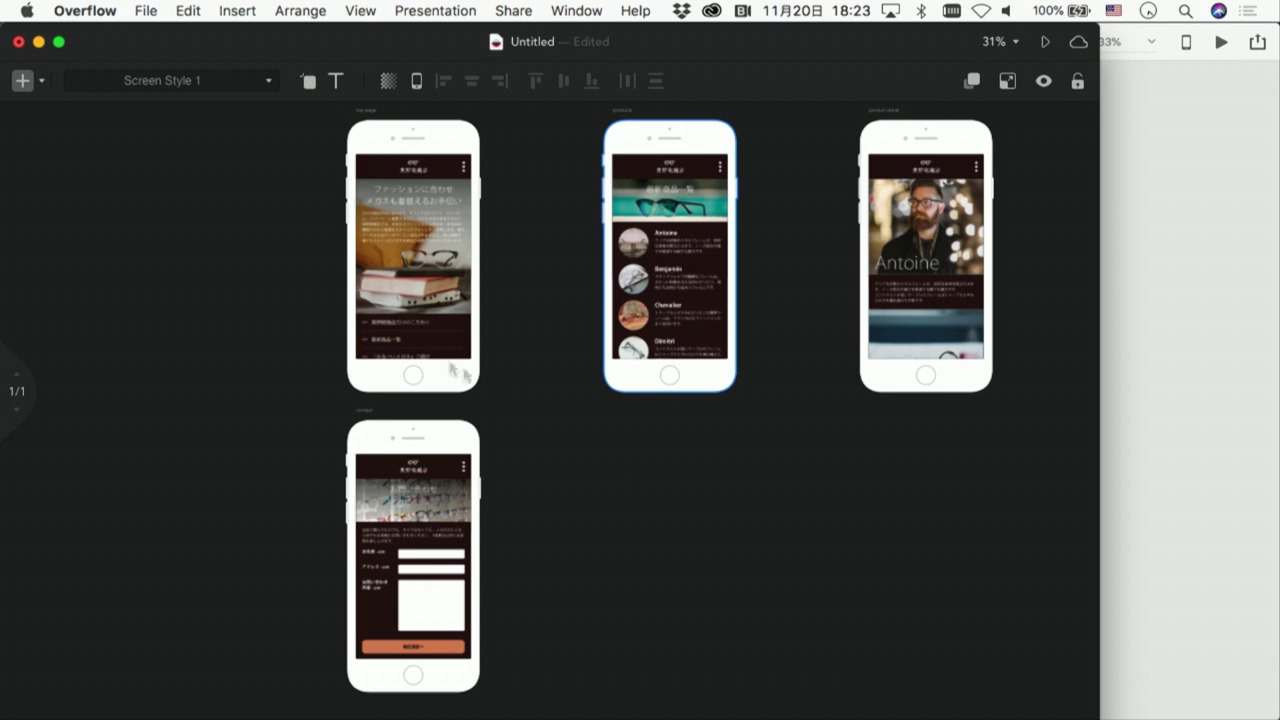
pyautogui.click(418, 364)
# Connect the top page to the contact screen, lower contact, and route the connector around the left
pyautogui.moveTo(418, 364); pyautogui.dragTo(410, 449)
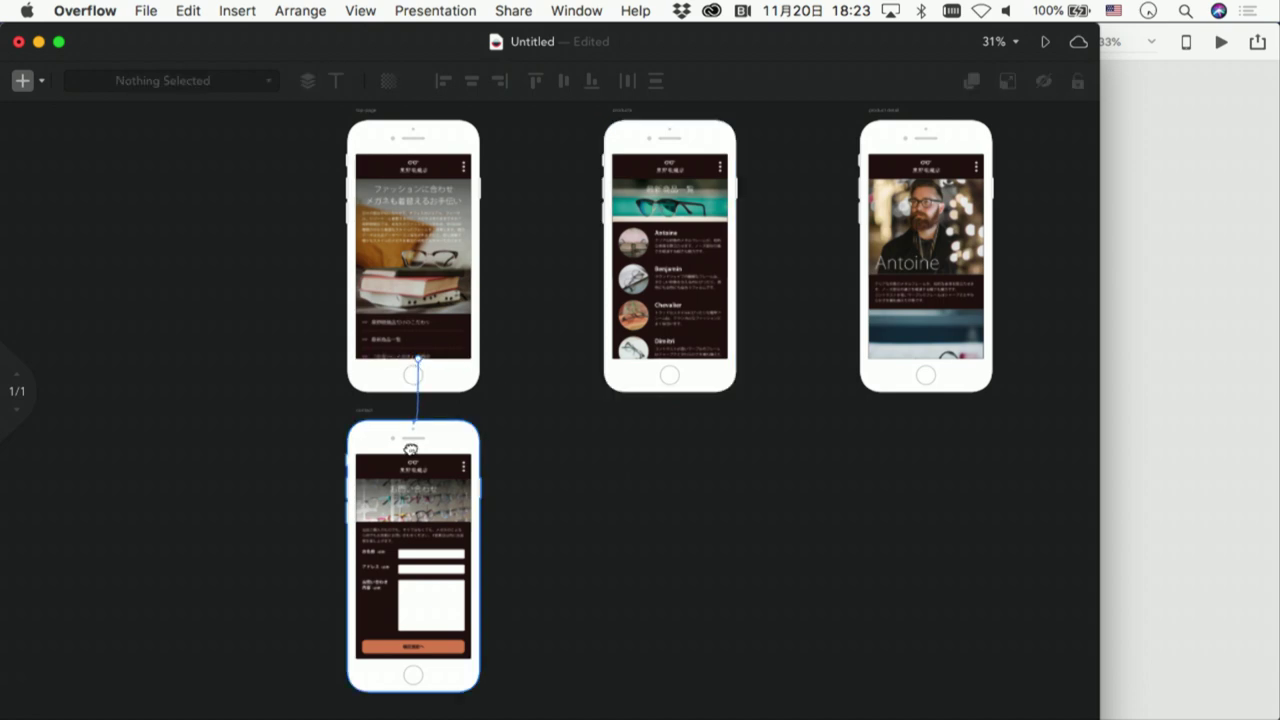
pyautogui.moveTo(371, 443); pyautogui.dragTo(374, 511)
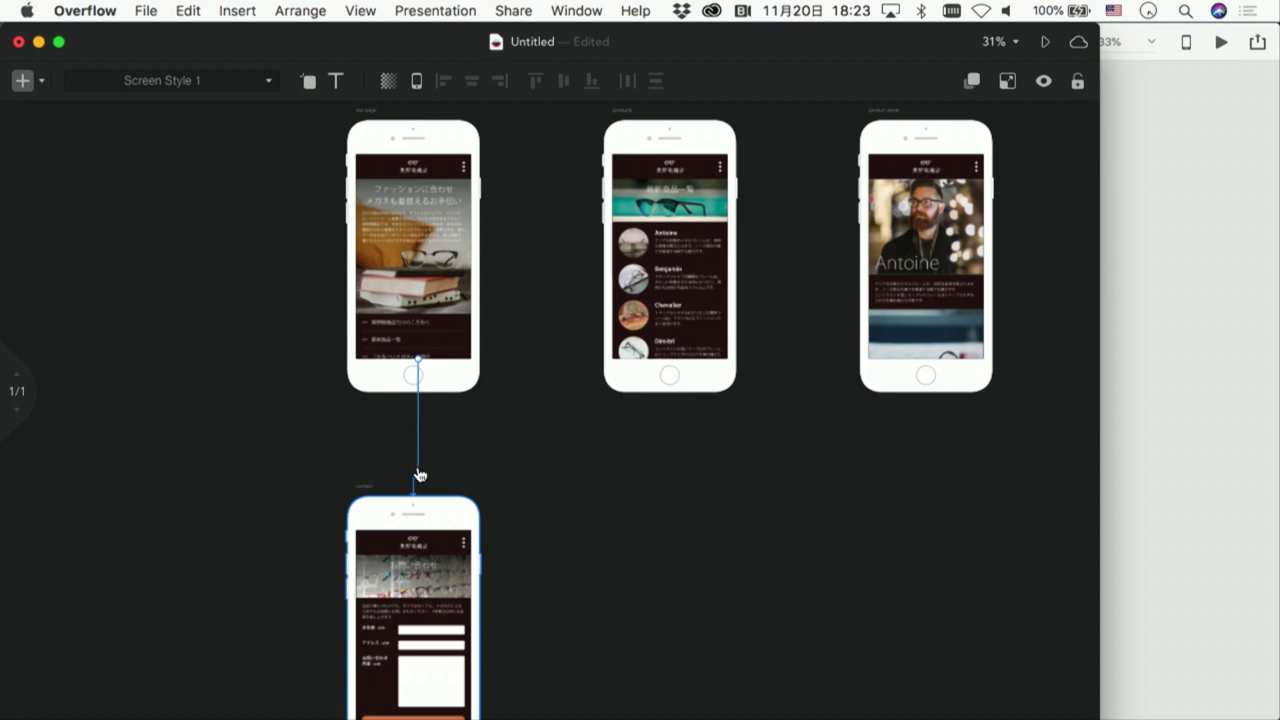
pyautogui.click(418, 478)
pyautogui.moveTo(418, 418); pyautogui.dragTo(297, 425)
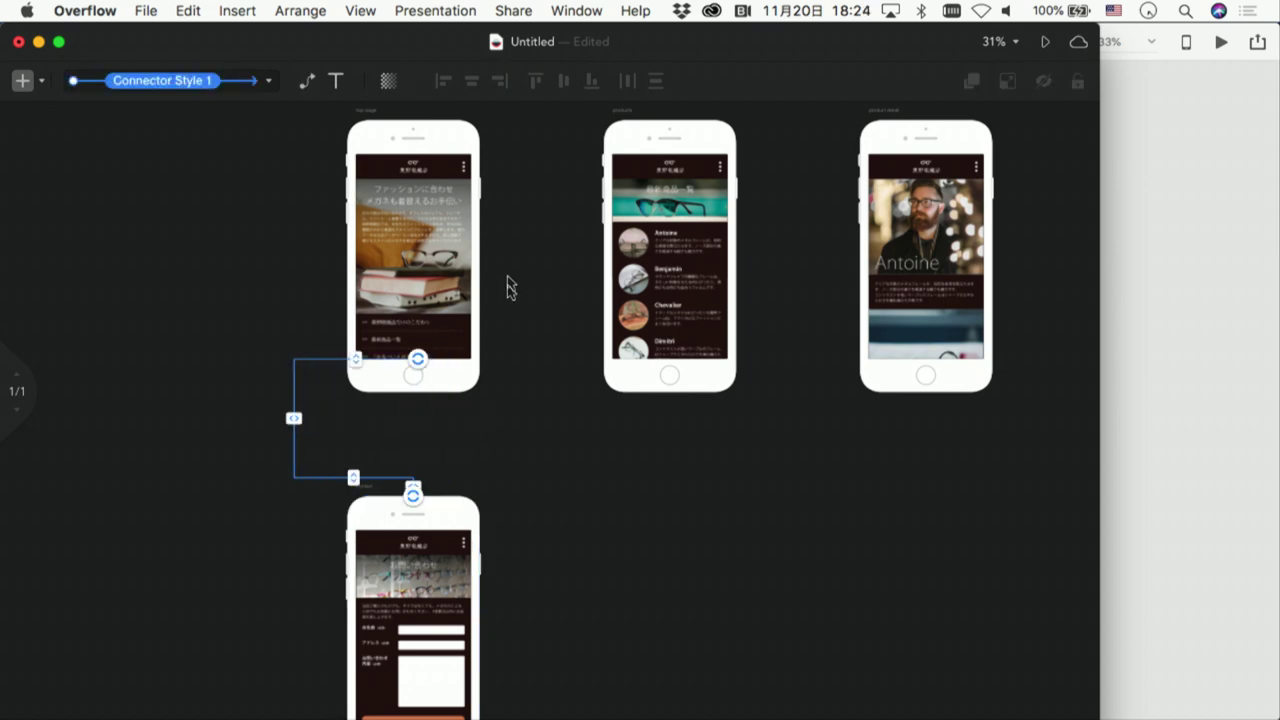
pyautogui.click(454, 140)
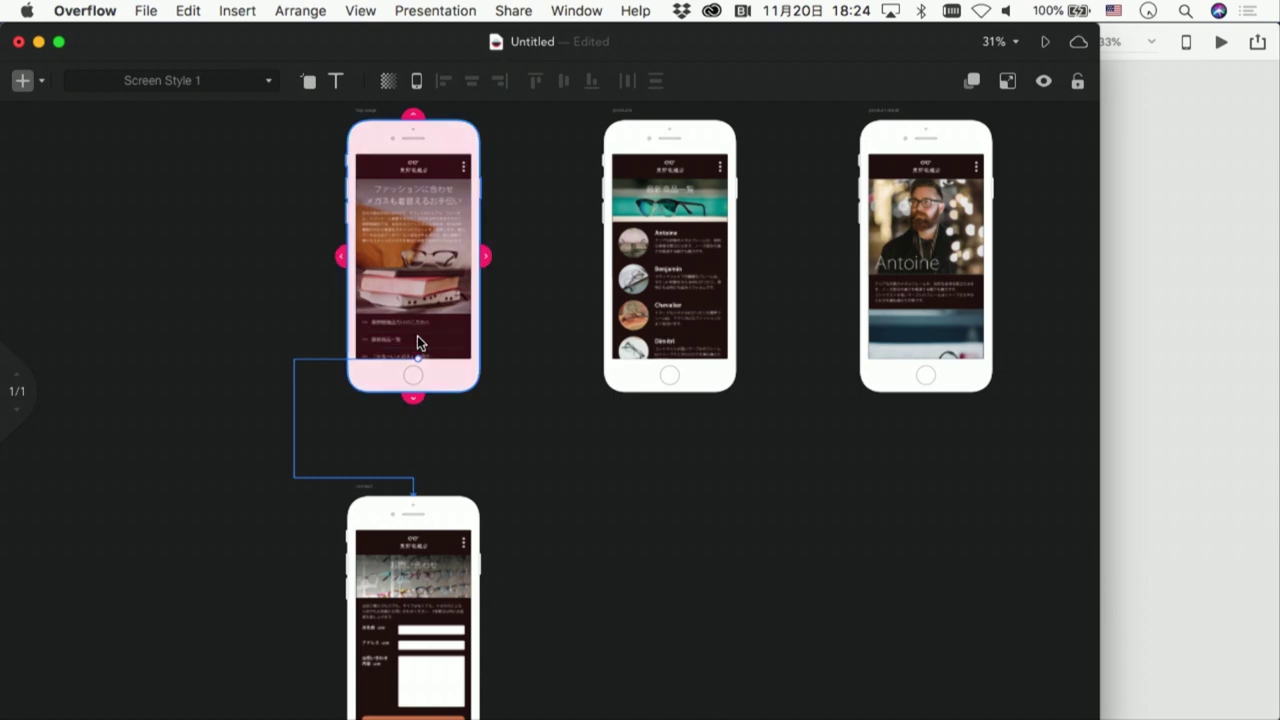
# Link the top page to products and the first product to product detail, adjusting connector bends
pyautogui.moveTo(418, 346); pyautogui.dragTo(603, 256)
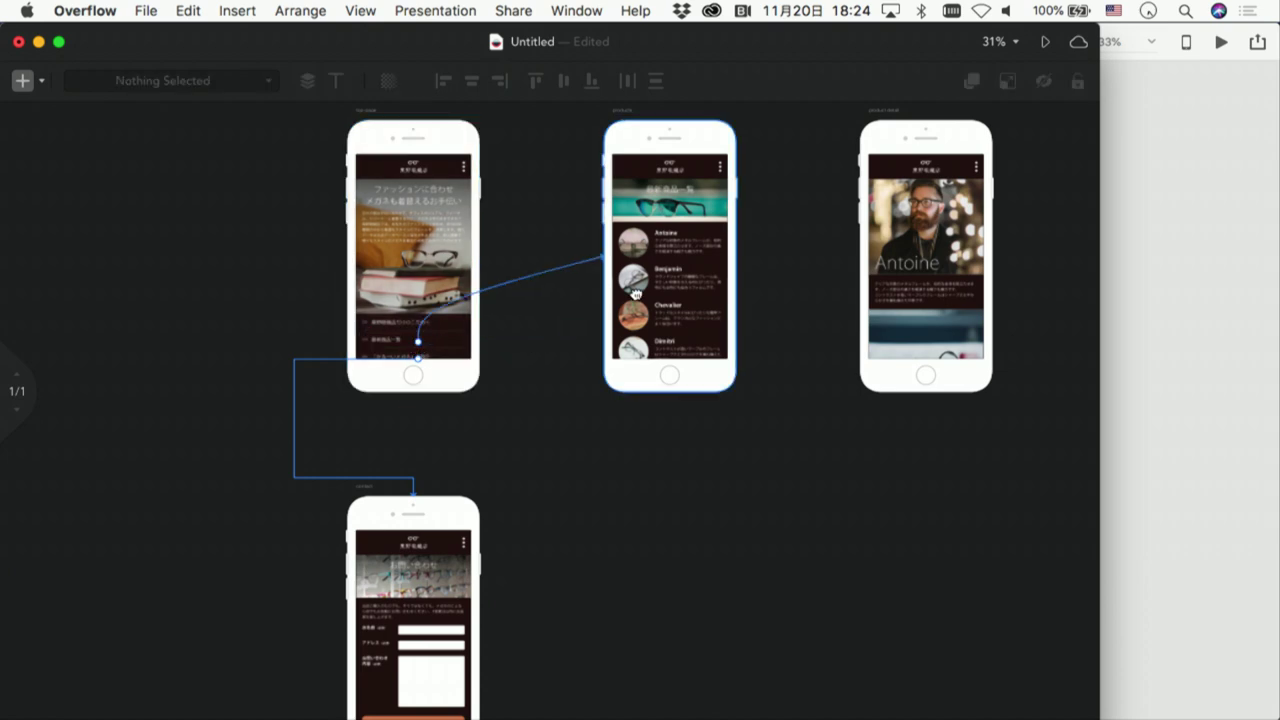
pyautogui.moveTo(489, 308); pyautogui.dragTo(517, 308)
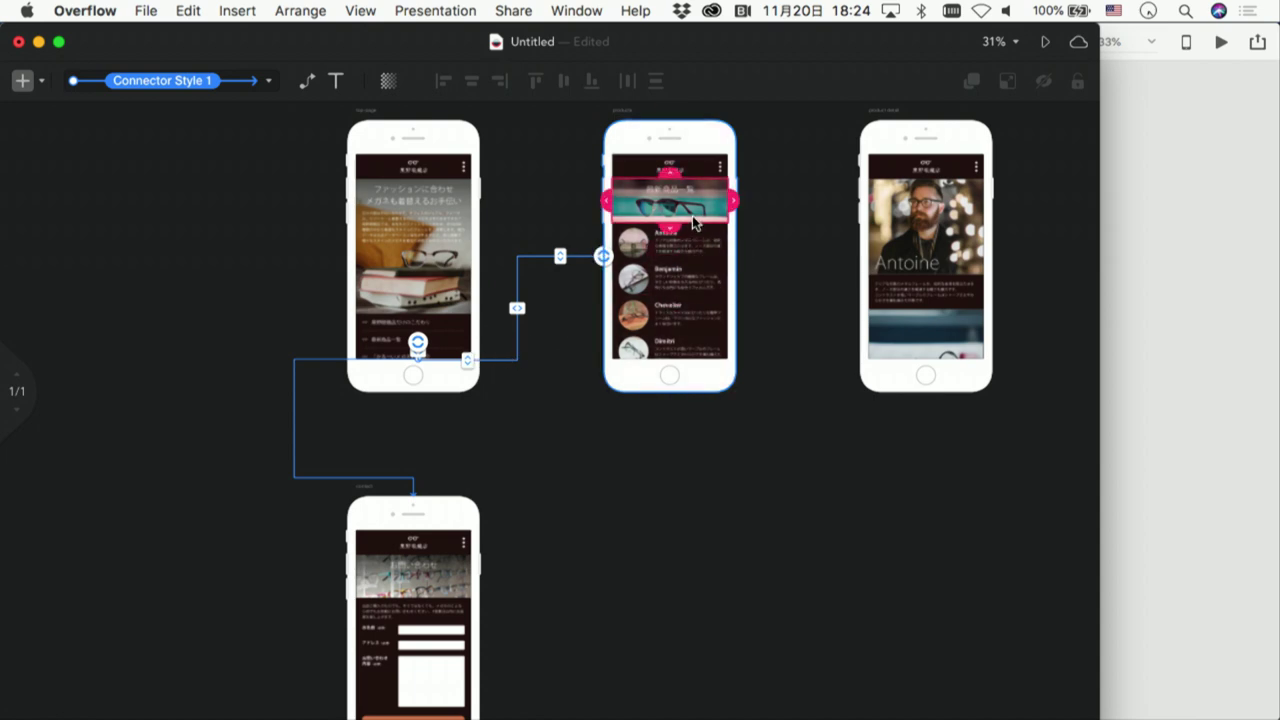
pyautogui.click(640, 246)
pyautogui.moveTo(651, 246); pyautogui.dragTo(888, 228)
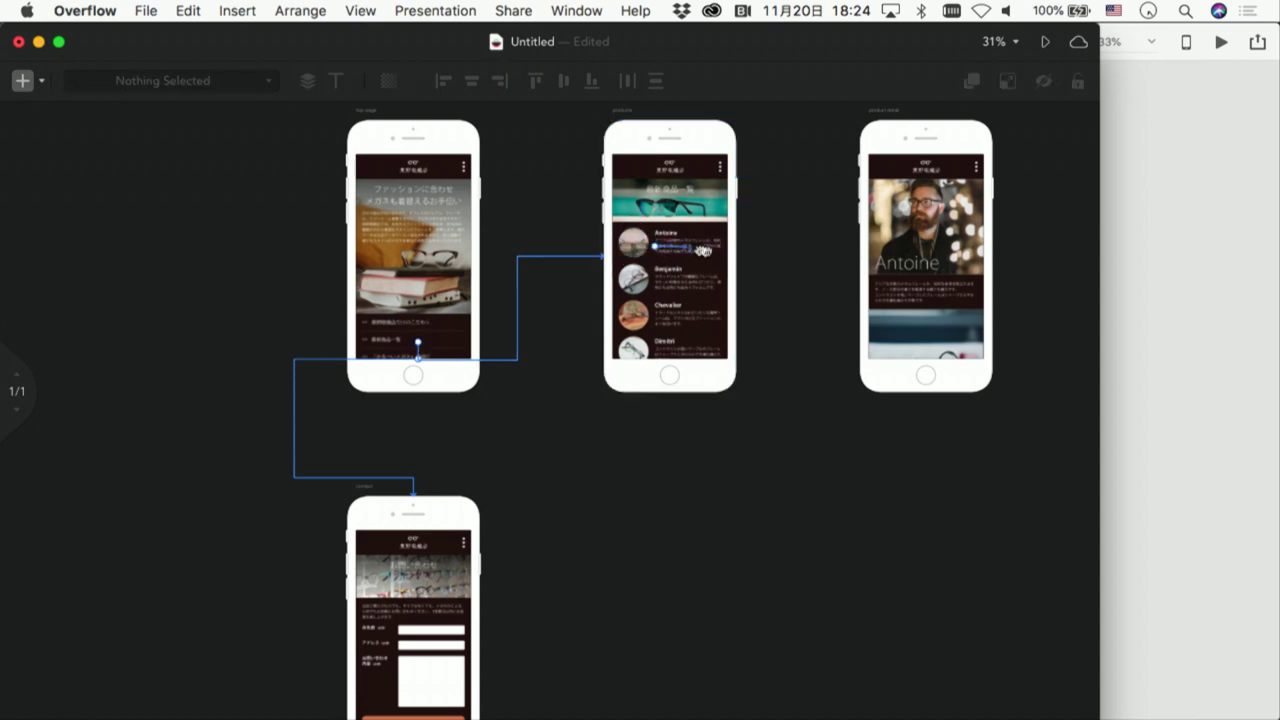
pyautogui.moveTo(784, 256)
pyautogui.mouseDown()
pyautogui.moveTo(810, 320)
pyautogui.moveTo(797, 445)
pyautogui.mouseUp()
pyautogui.moveTo(594, 345); pyautogui.dragTo(789, 345)
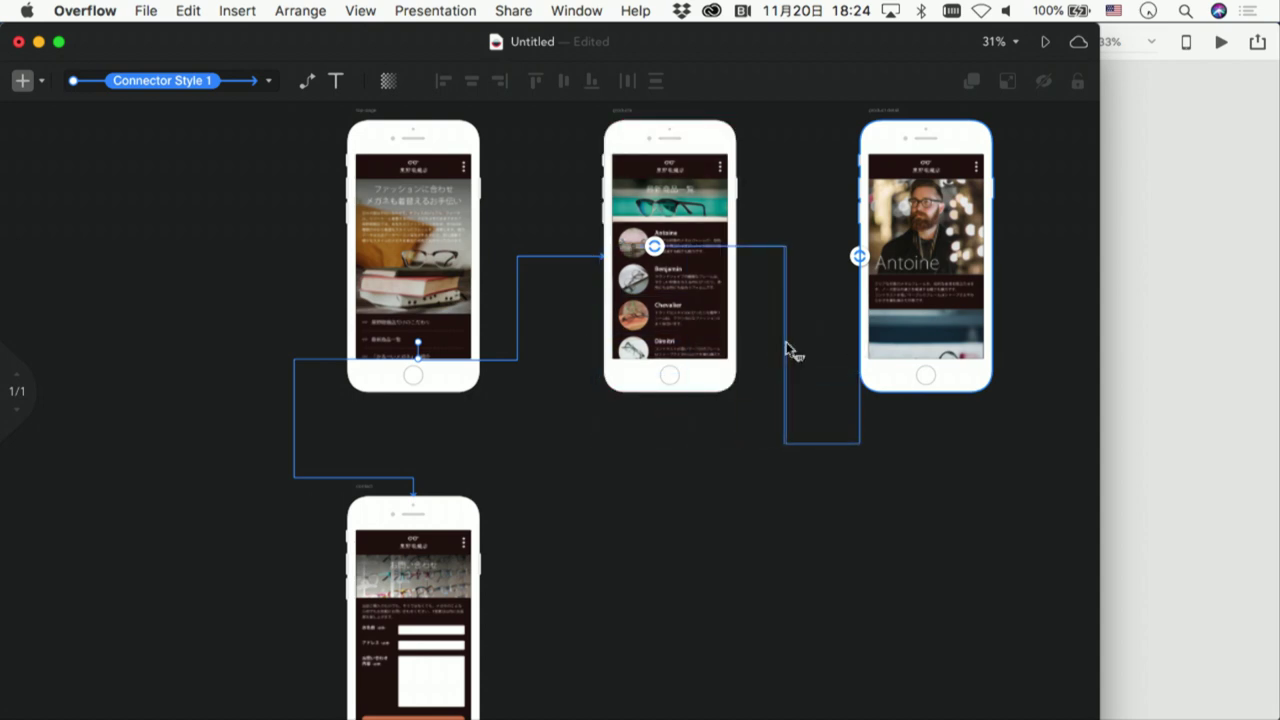
pyautogui.click(517, 328)
pyautogui.moveTo(517, 307); pyautogui.dragTo(534, 307)
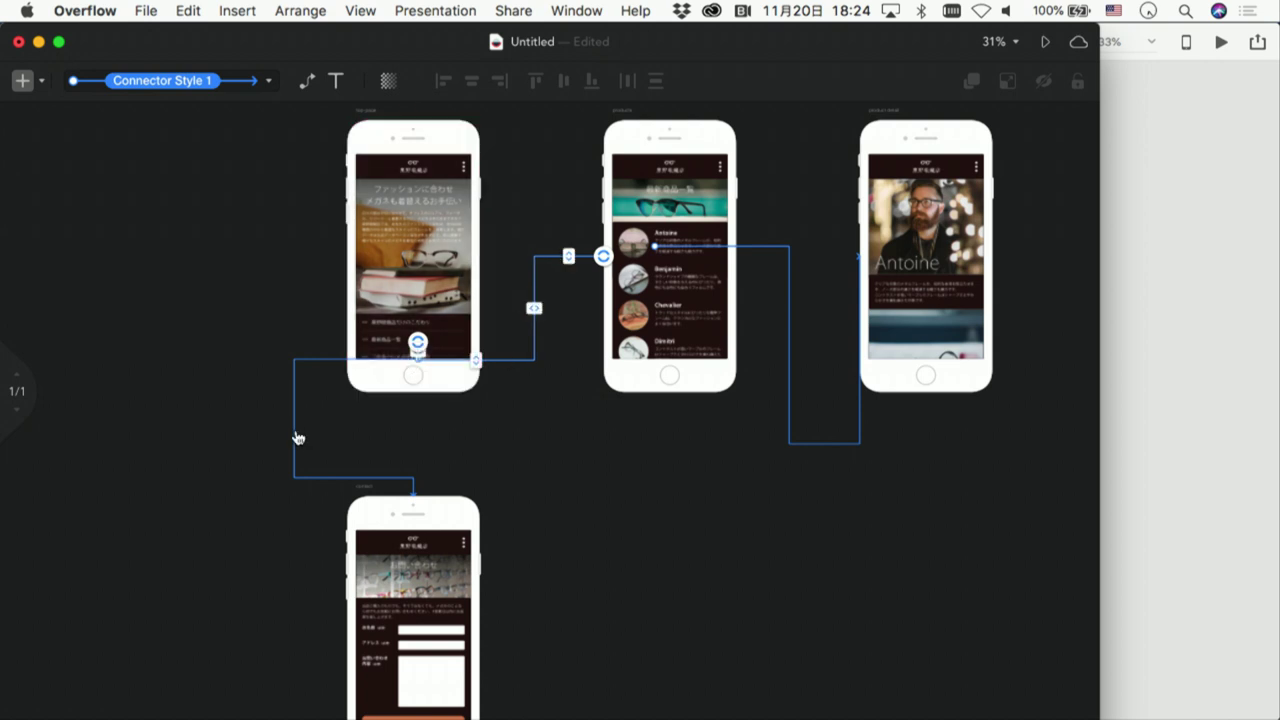
# Label the contact connector お問い合わせ in Japanese
pyautogui.doubleClick(297, 443)
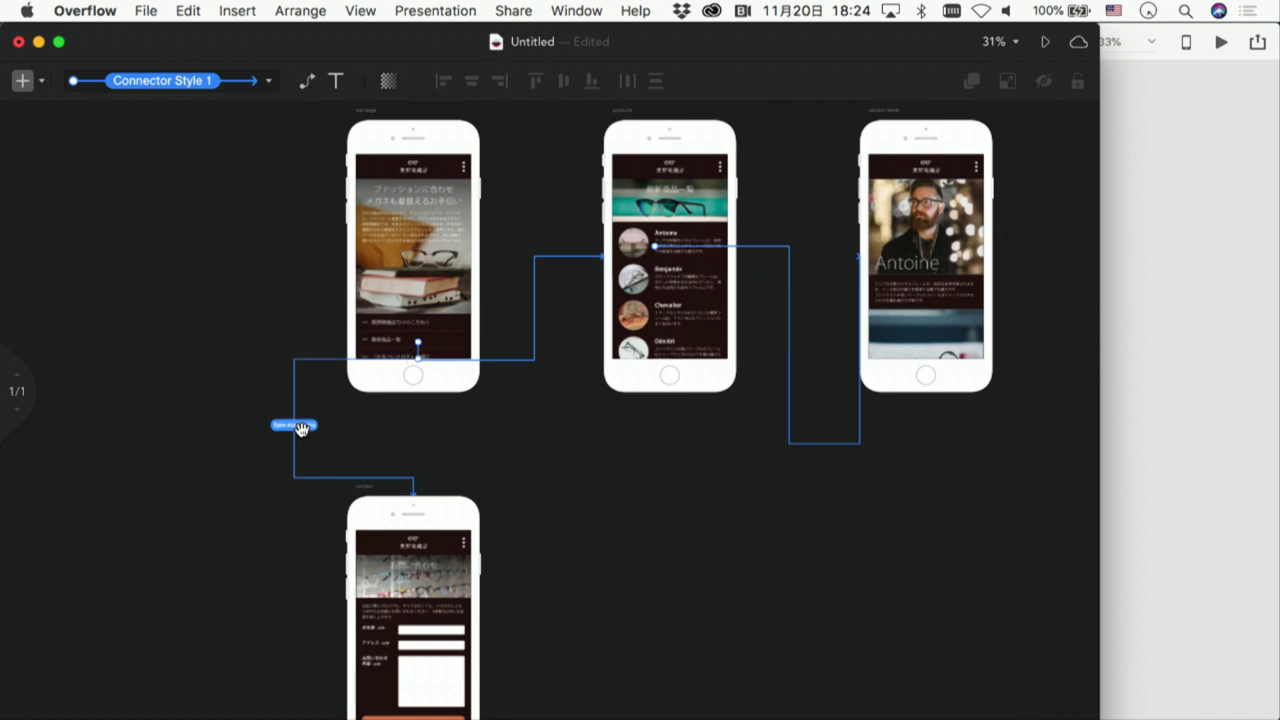
pyautogui.hotkey('ctrl', 'space')
pyautogui.write('otoiawase')
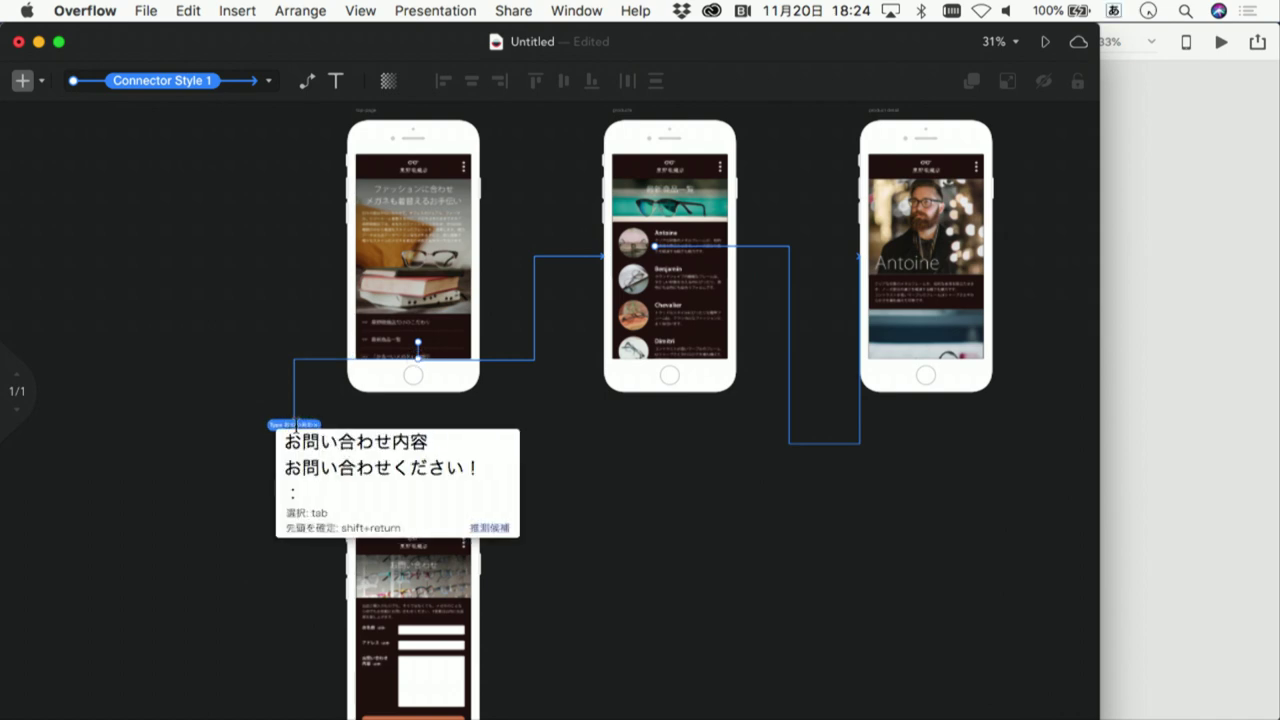
pyautogui.press('Return')
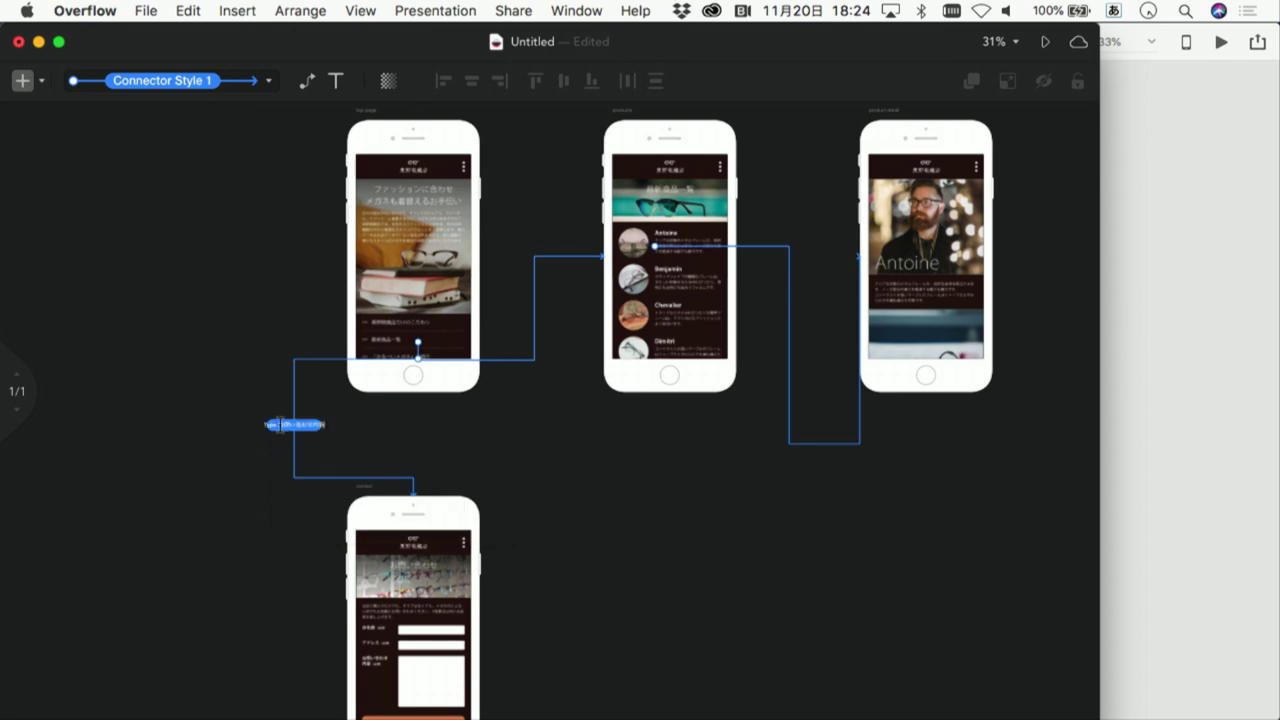
pyautogui.press('Escape')
# Label the top-page-to-products connector 商品一覧
pyautogui.doubleClick(534, 306)
pyautogui.write('shouhi')
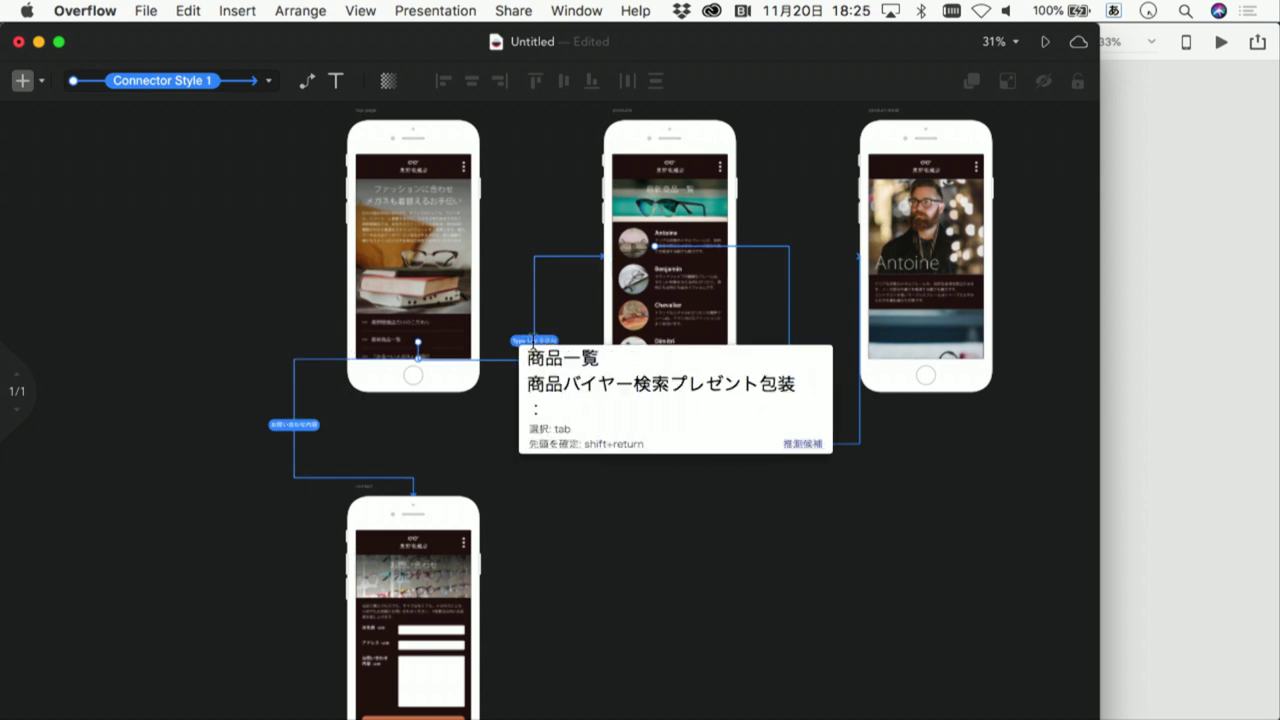
pyautogui.press('Return')
pyautogui.press('Return')
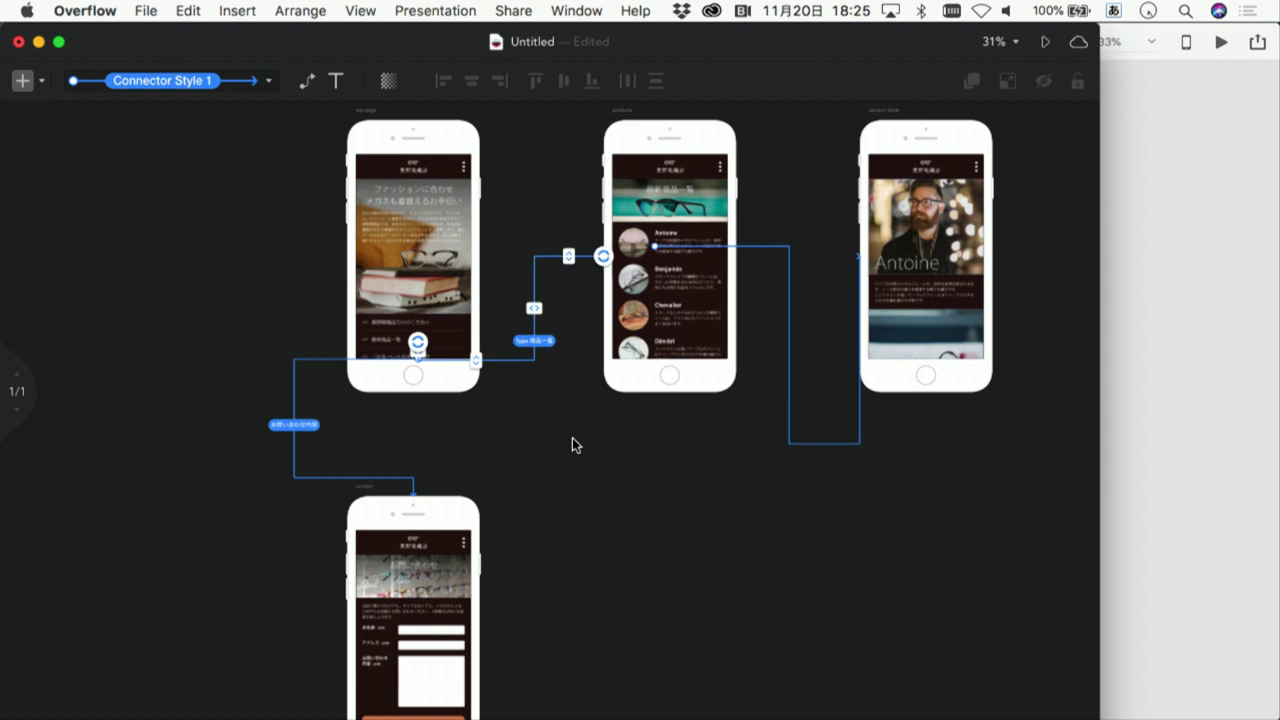
pyautogui.click(572, 438)
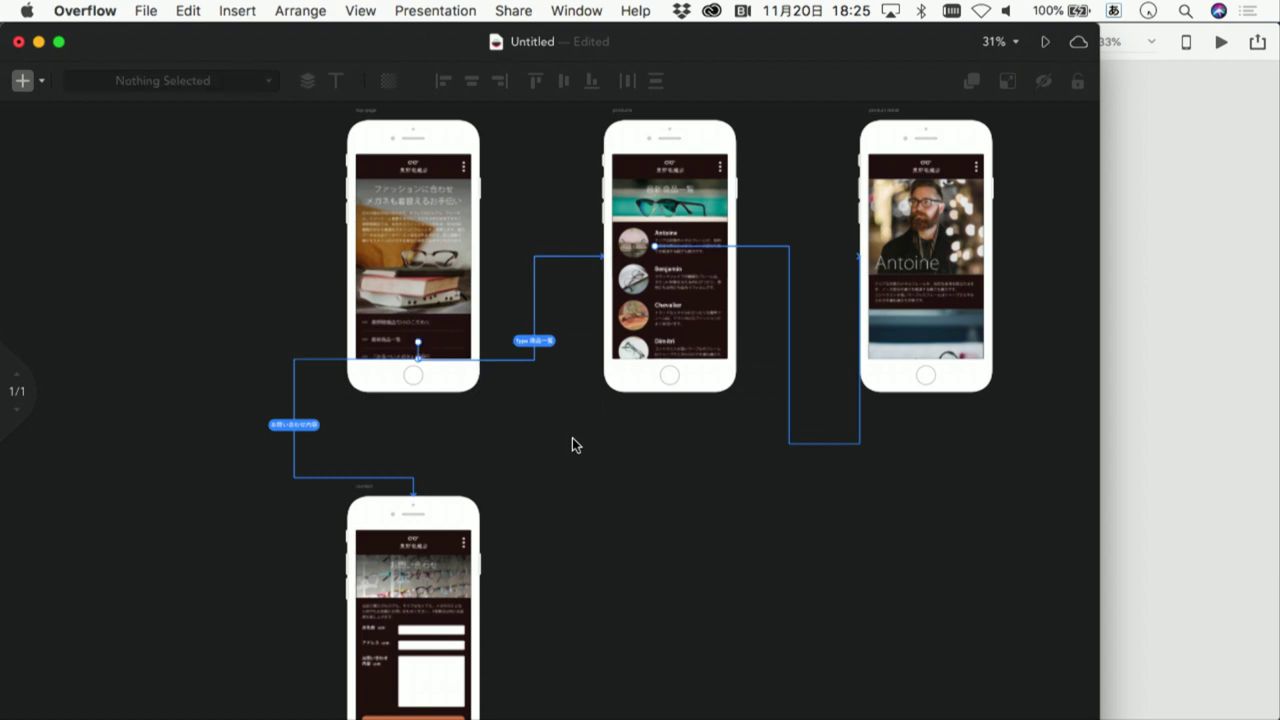
# Reattach the products connector higher on the top page and present the flow
pyautogui.click(492, 368)
pyautogui.moveTo(476, 359)
pyautogui.mouseDown()
pyautogui.moveTo(477, 301)
pyautogui.moveTo(555, 285)
pyautogui.mouseUp()
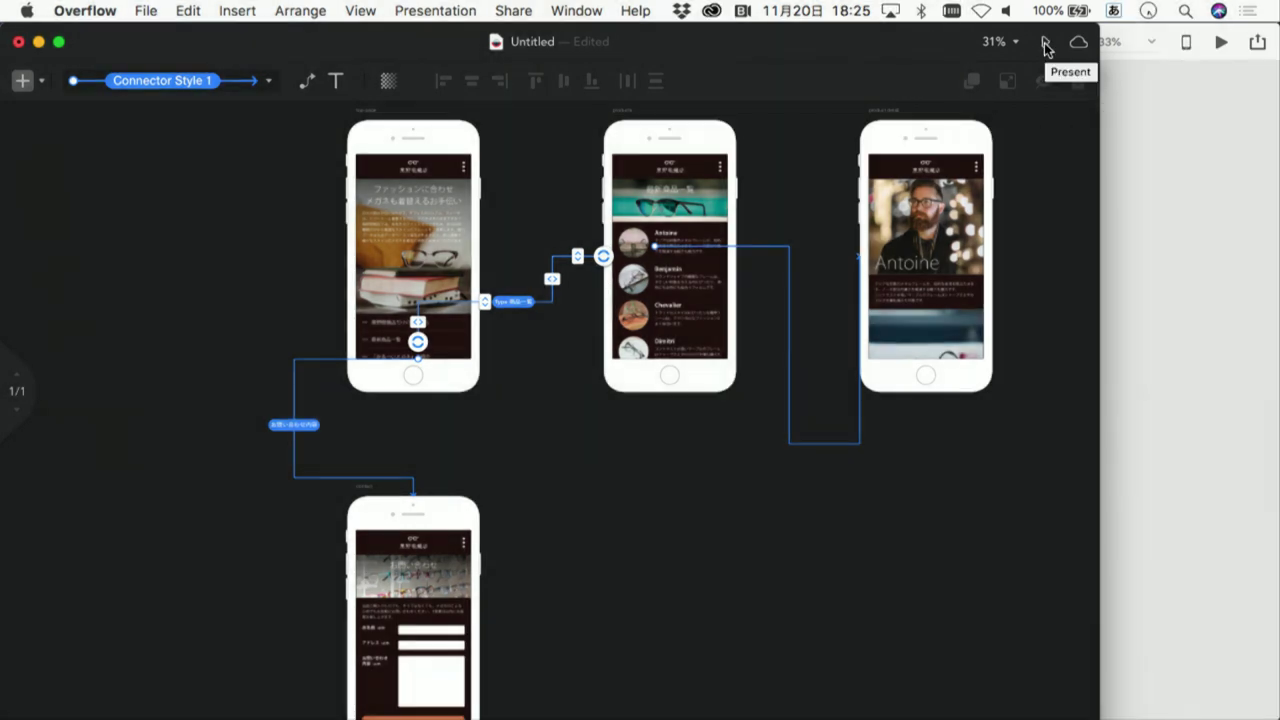
pyautogui.click(1045, 45)
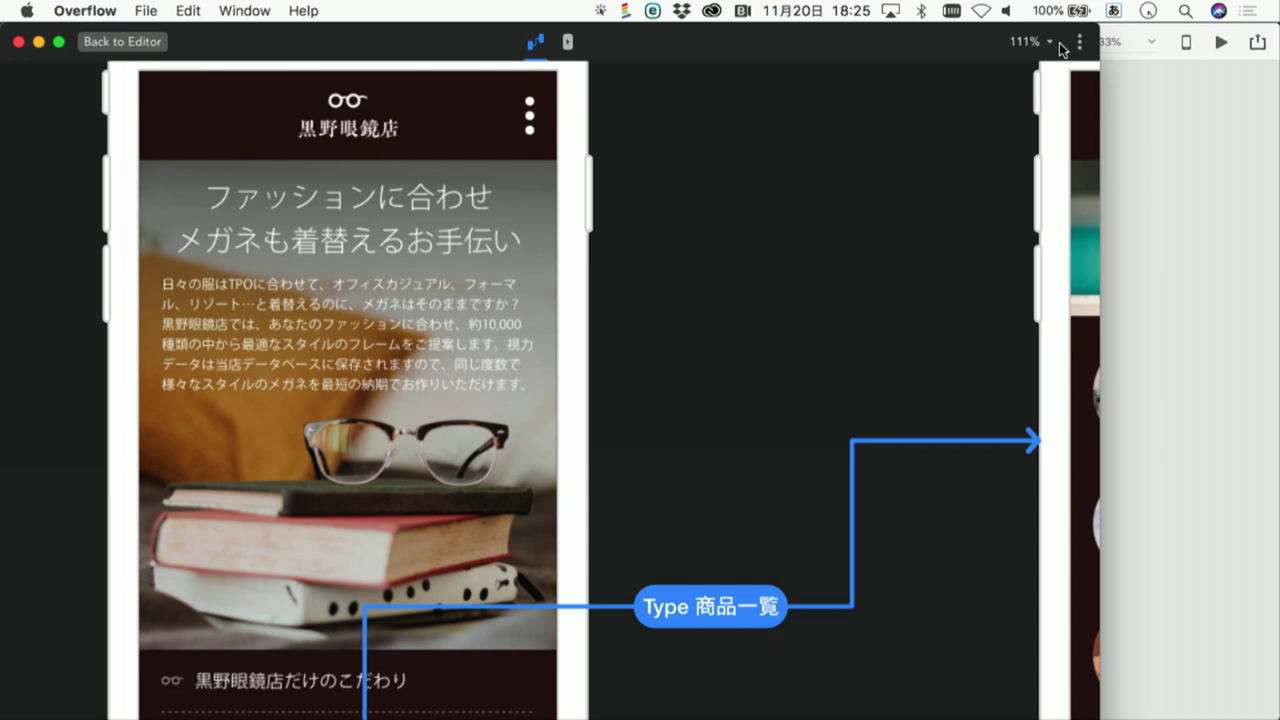
# Fit all screens, then follow the links from the top page through products to Antoine's detail
pyautogui.click(1052, 42)
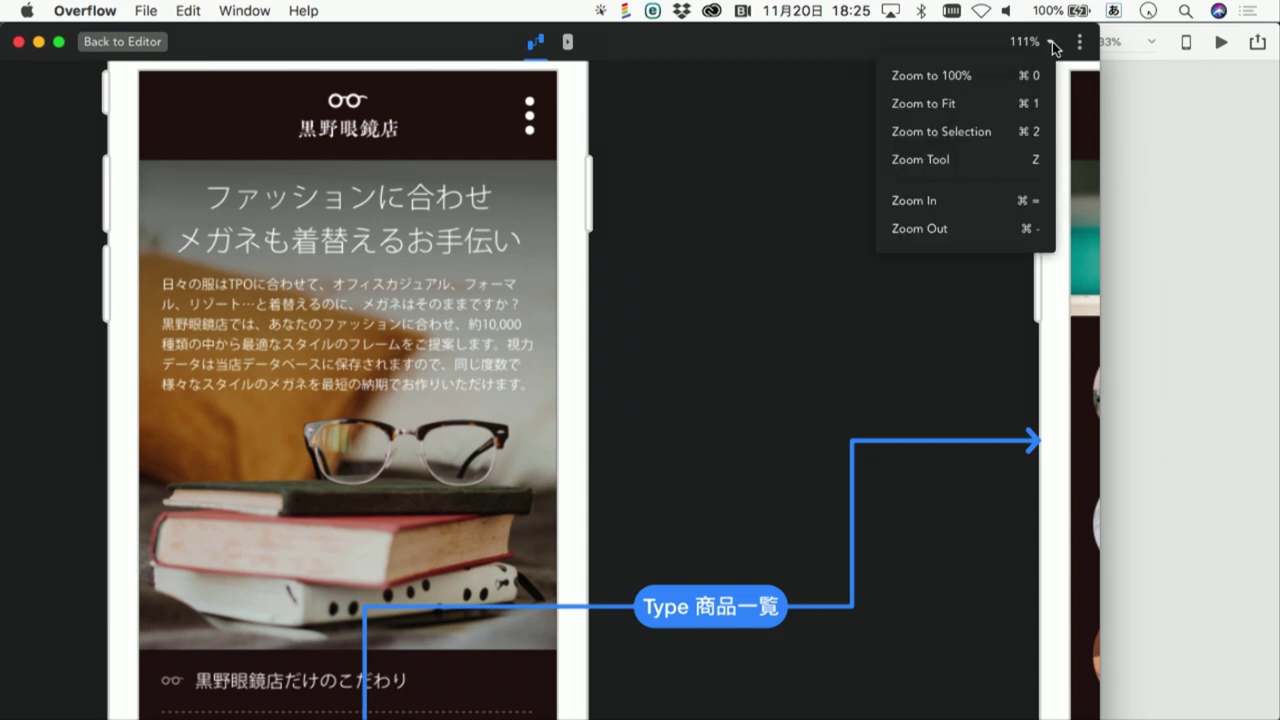
pyautogui.click(1007, 112)
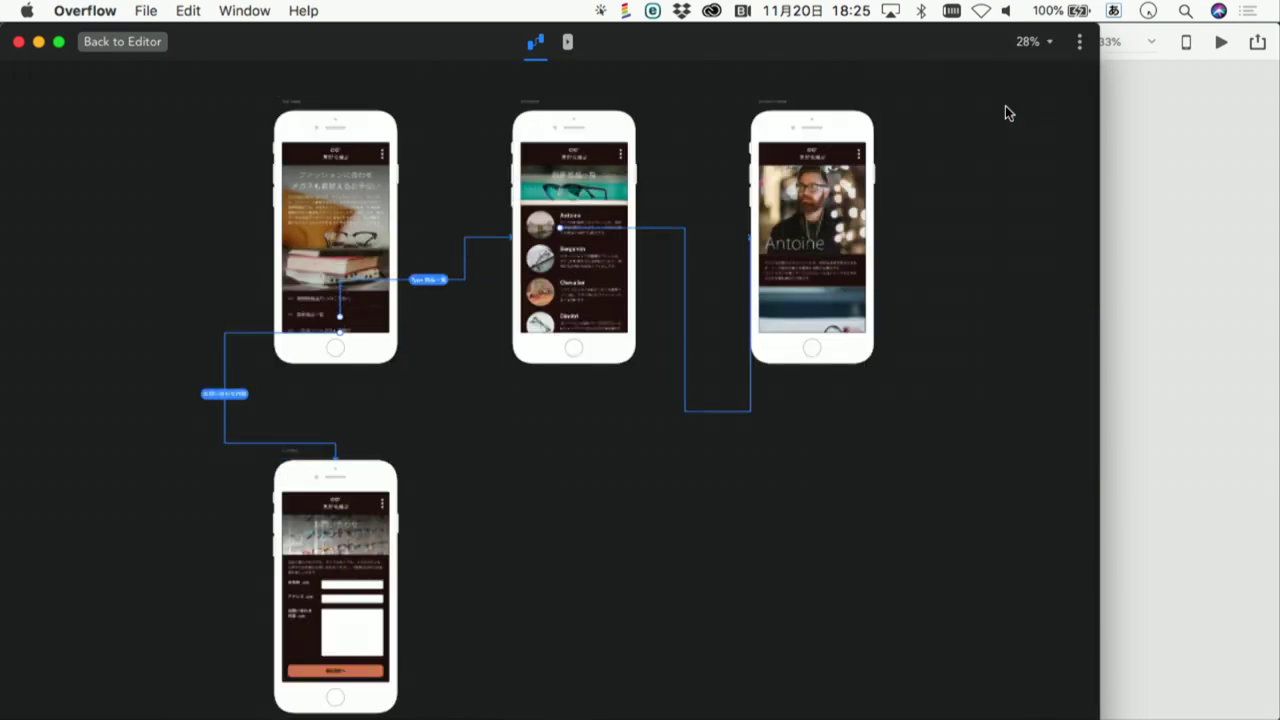
pyautogui.doubleClick(321, 130)
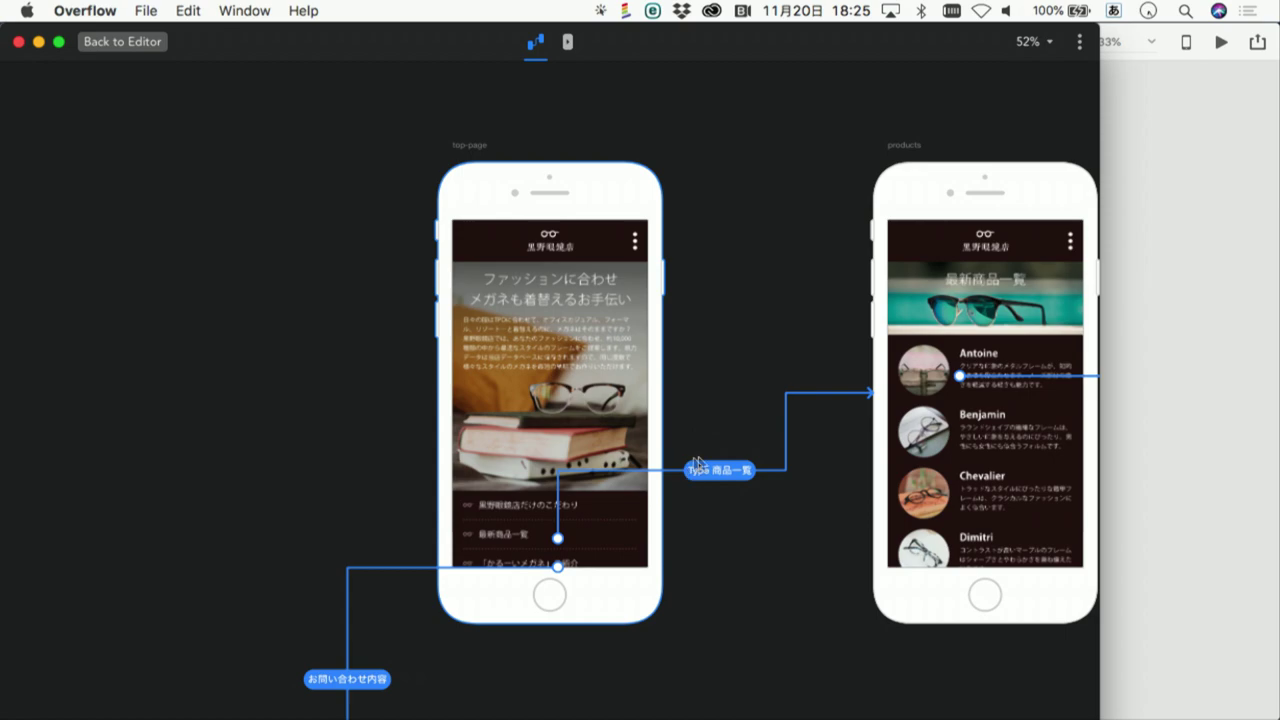
pyautogui.click(528, 533)
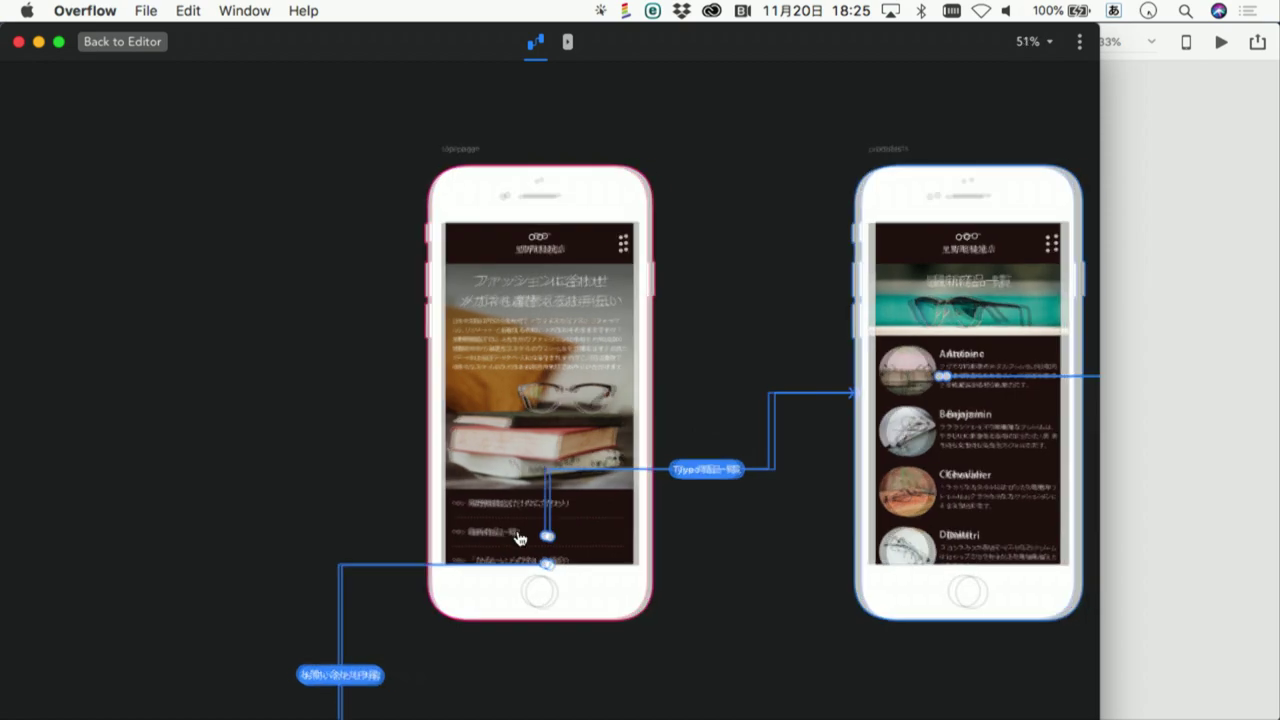
pyautogui.click(550, 379)
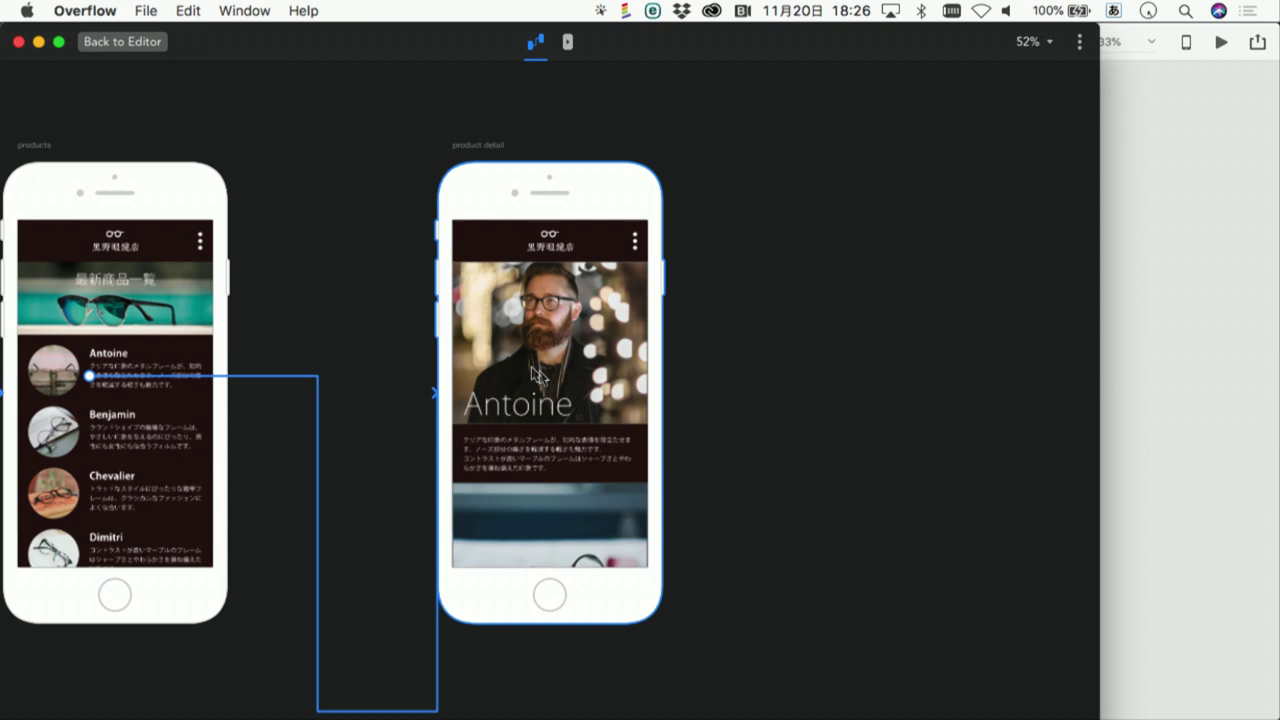
pyautogui.click(289, 138)
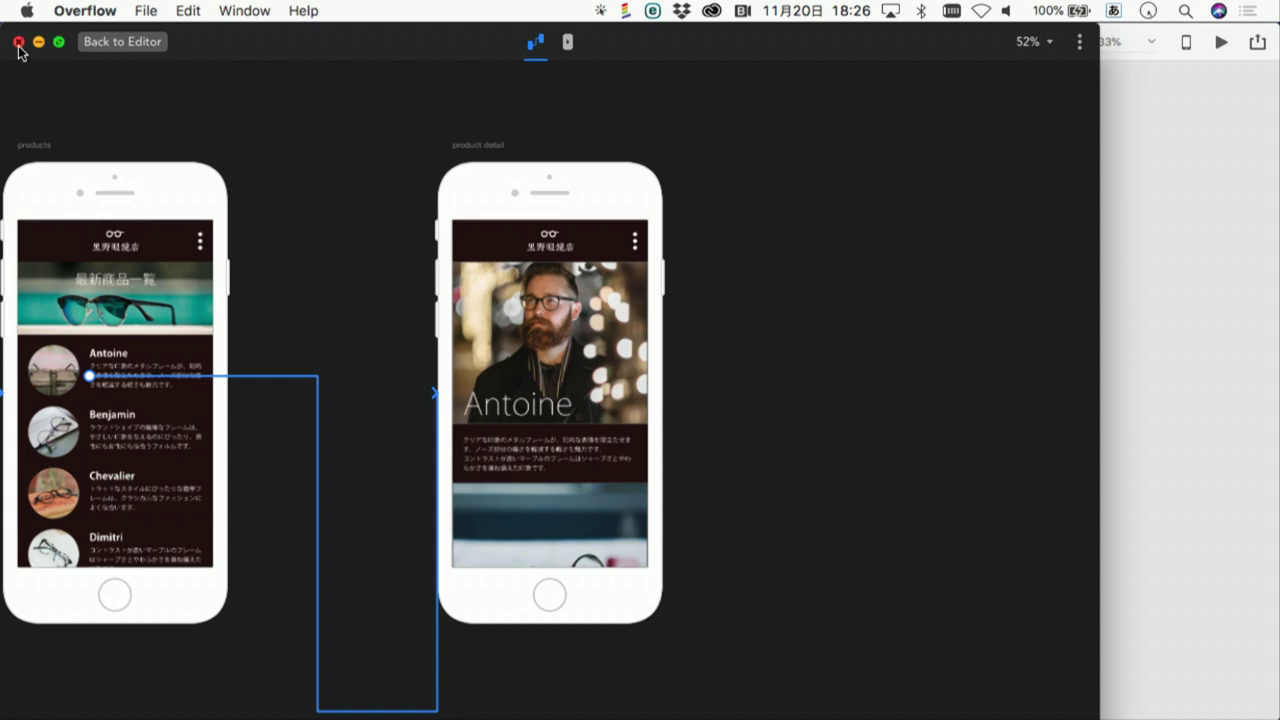
pyautogui.press('super+Tab')
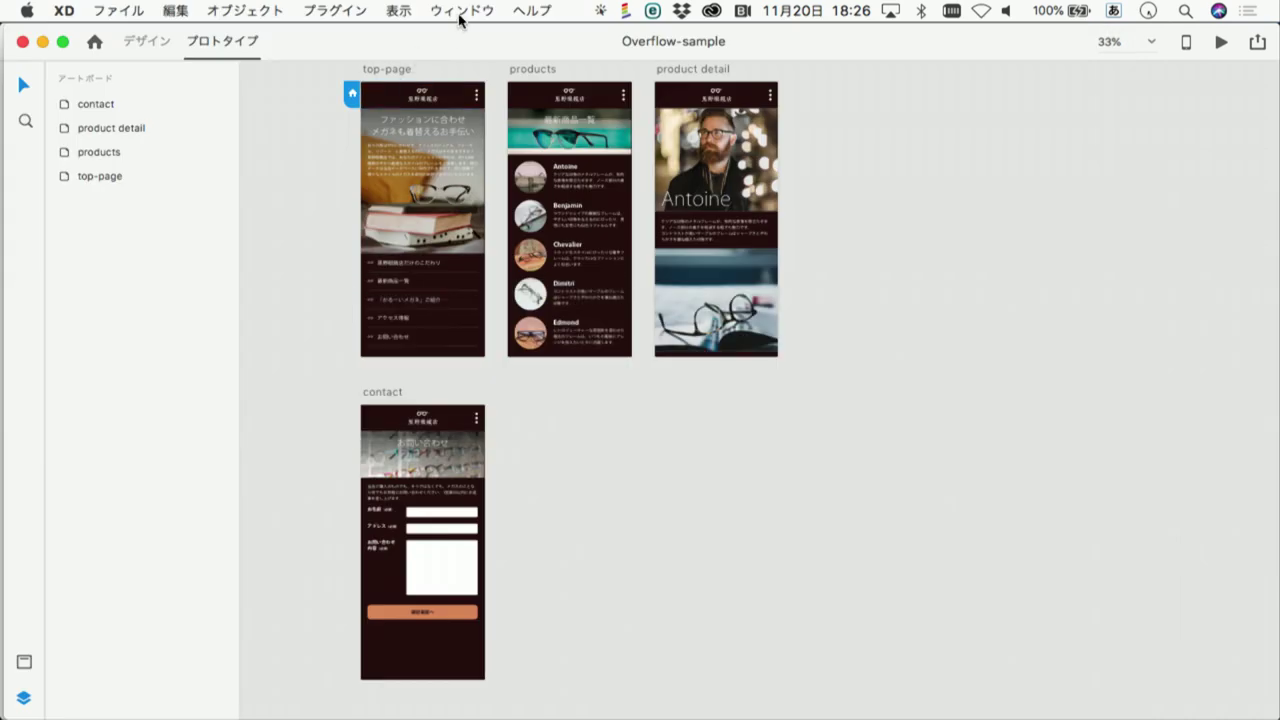
# Bring the adobe-max-japan-crema-slide deck to the front and start its preview
pyautogui.click(460, 12)
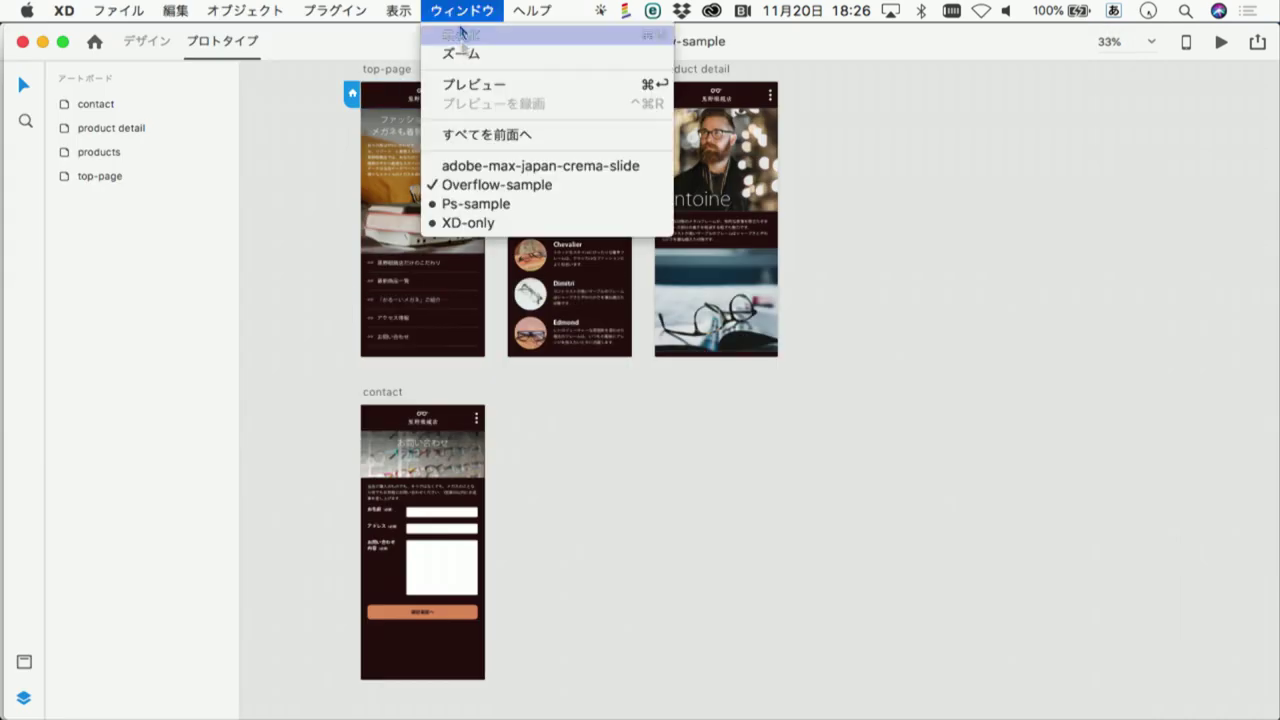
pyautogui.click(477, 168)
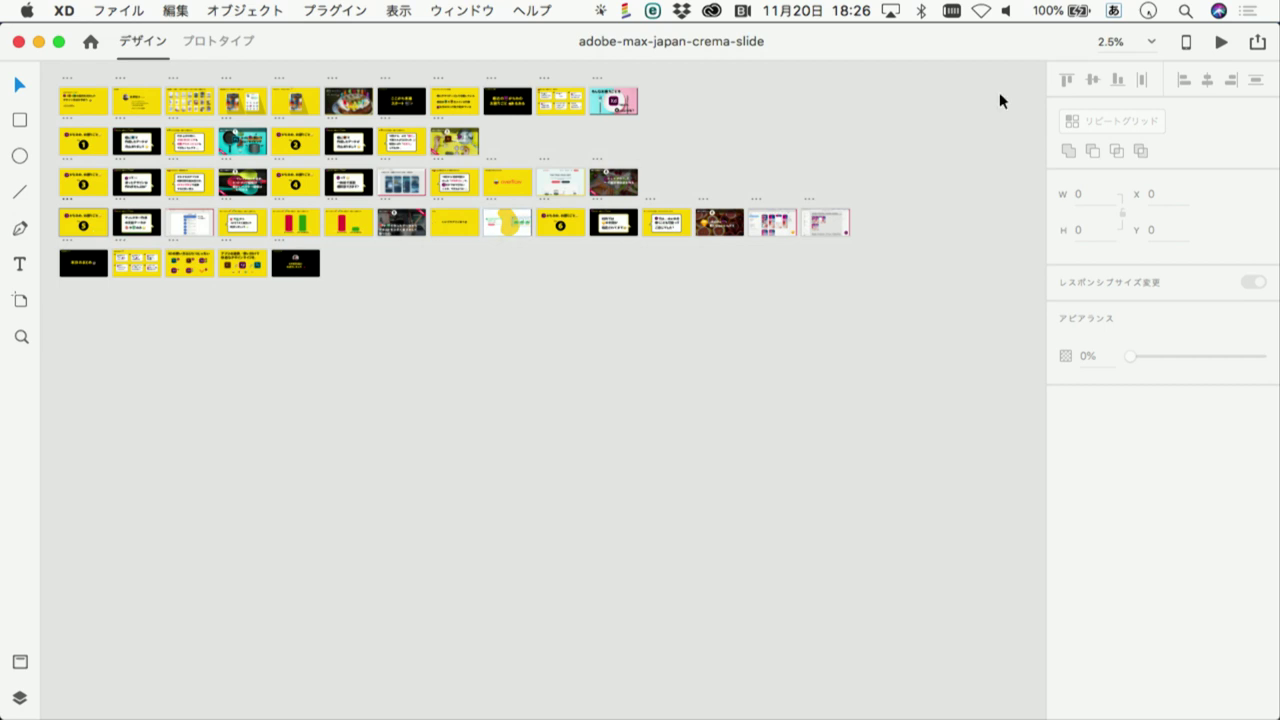
pyautogui.click(1221, 42)
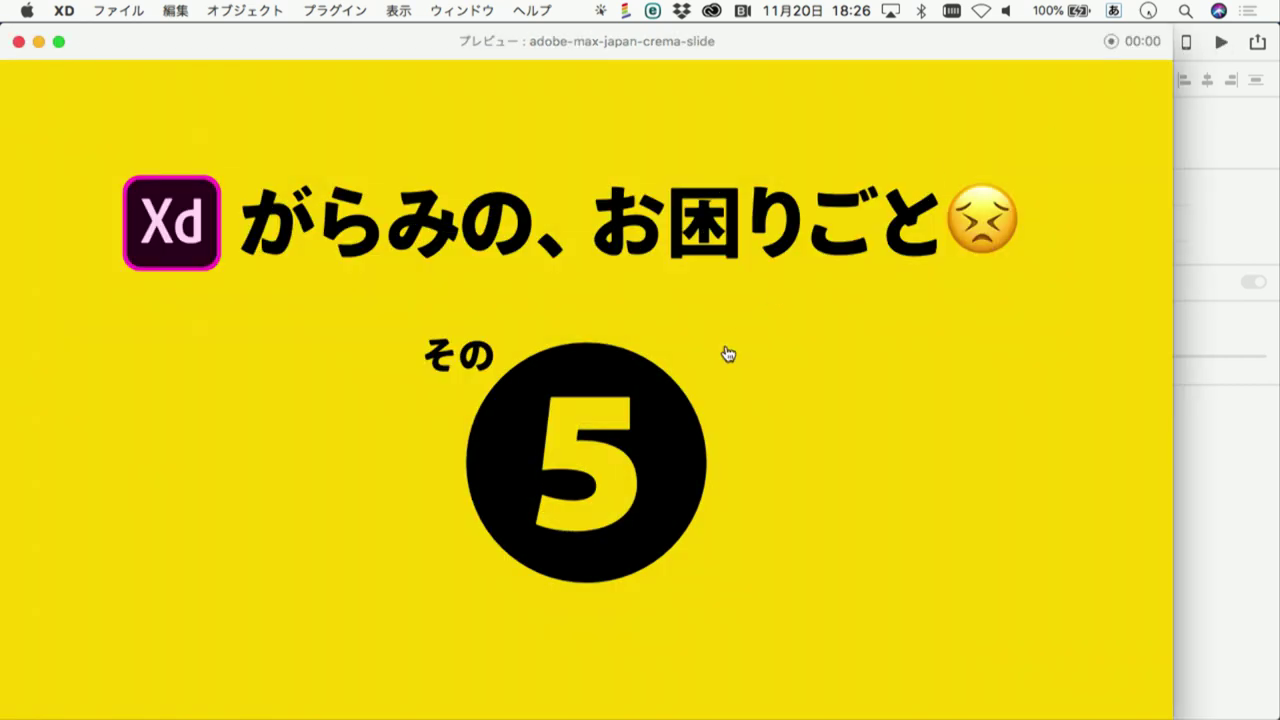
# Advance through the PowerPoint mockup and bar-comparison slides to the DEMO slide, then close preview
pyautogui.click(677, 413)
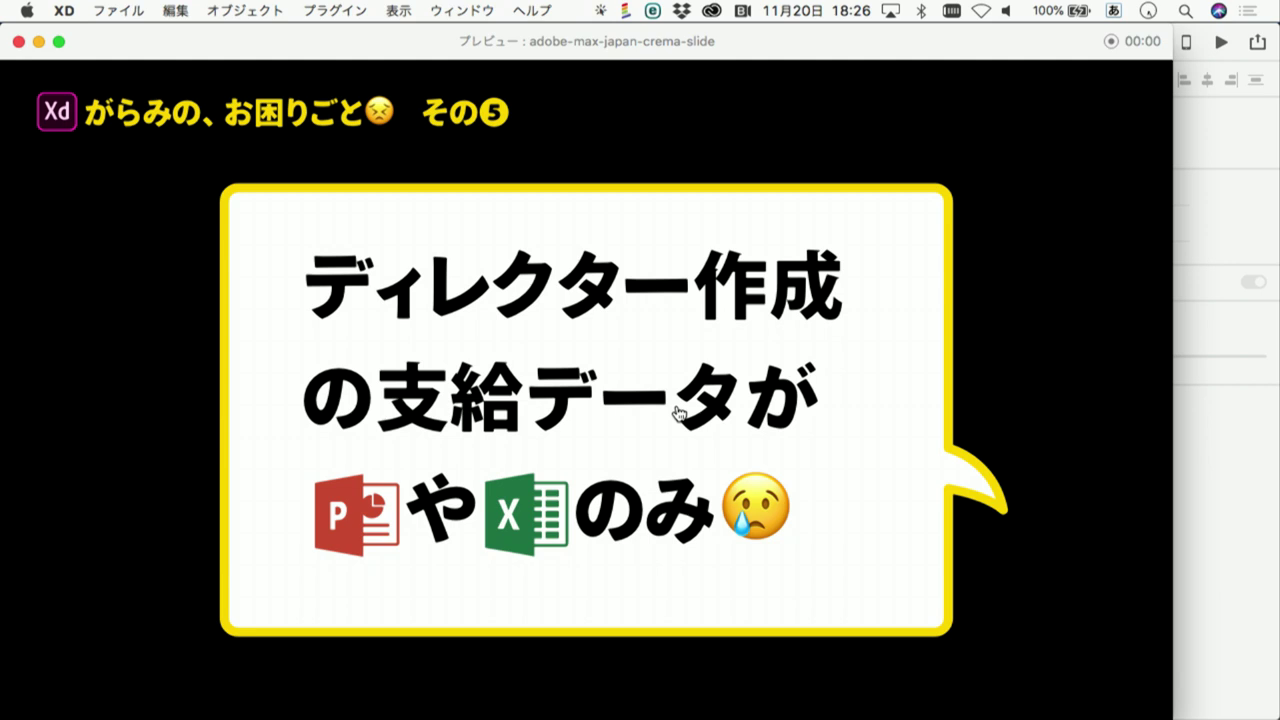
pyautogui.click(726, 425)
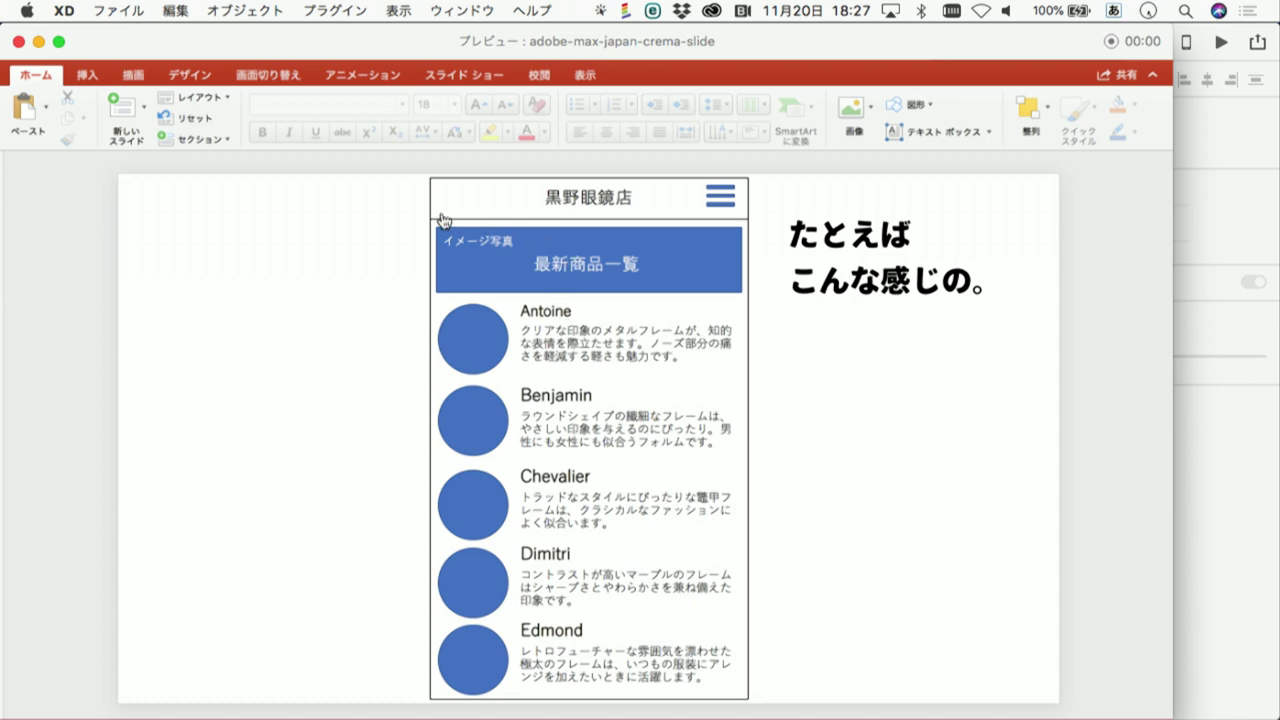
pyautogui.click(849, 416)
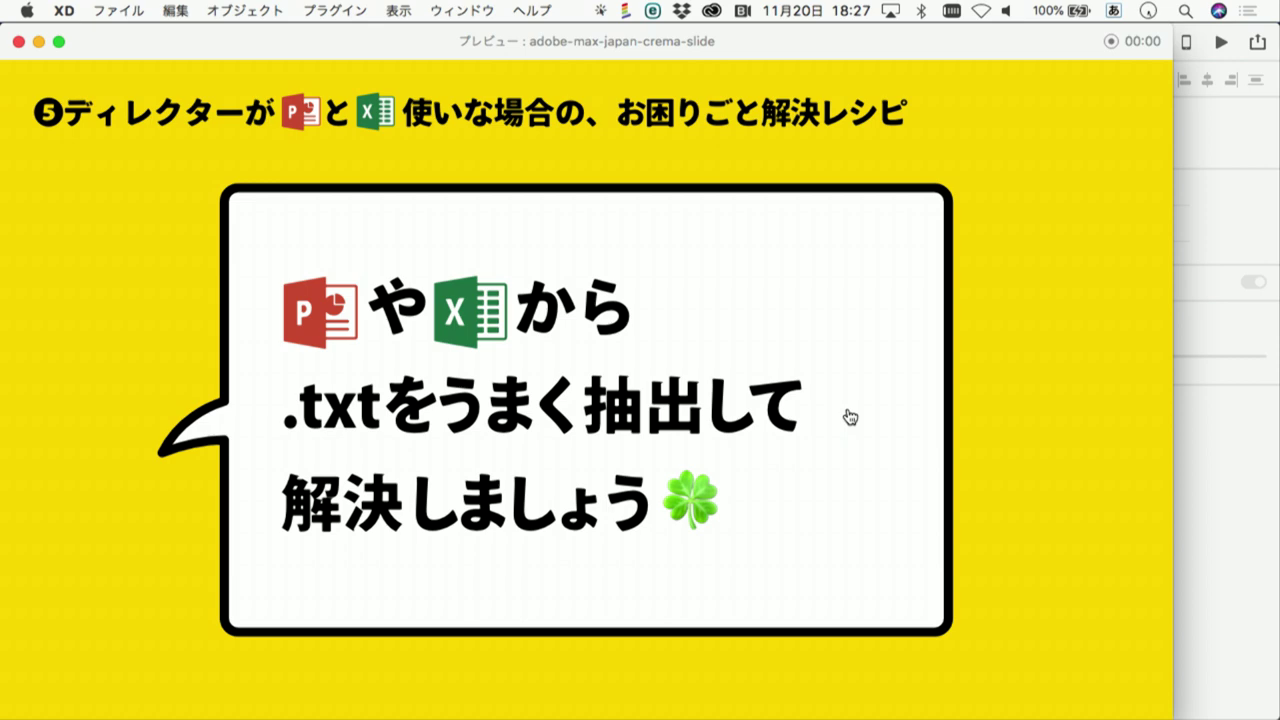
pyautogui.click(849, 417)
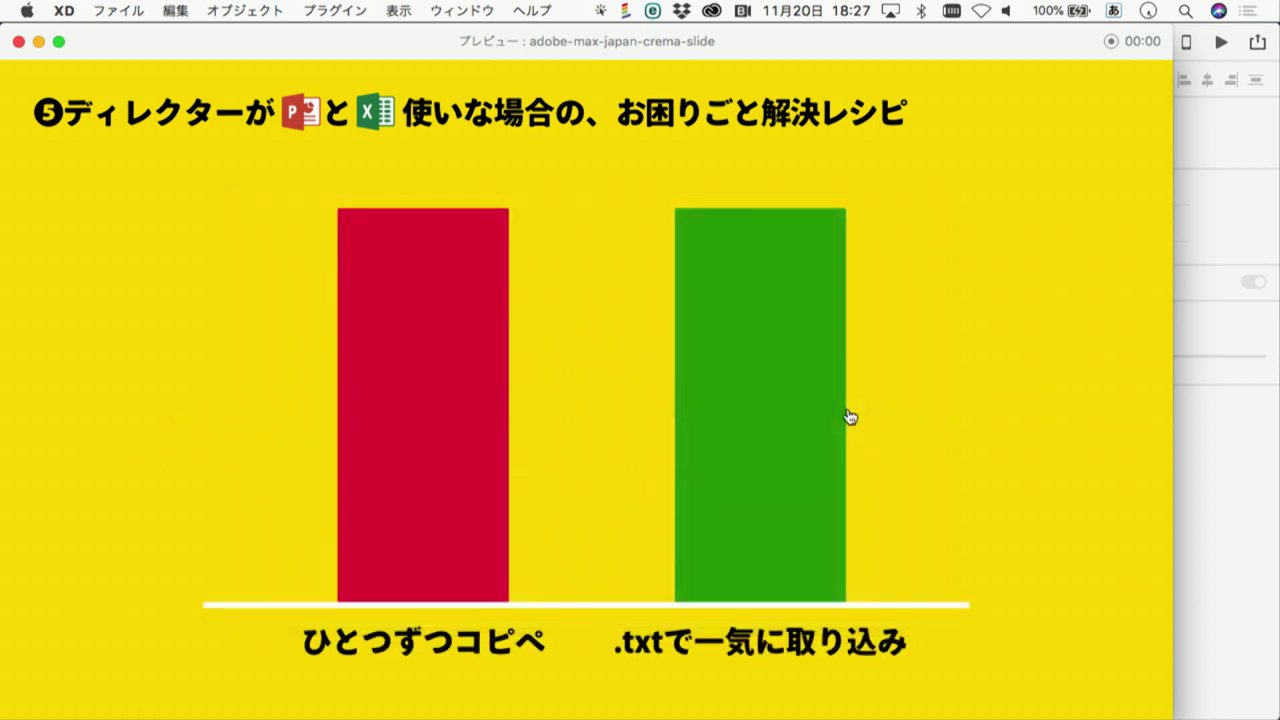
pyautogui.click(937, 404)
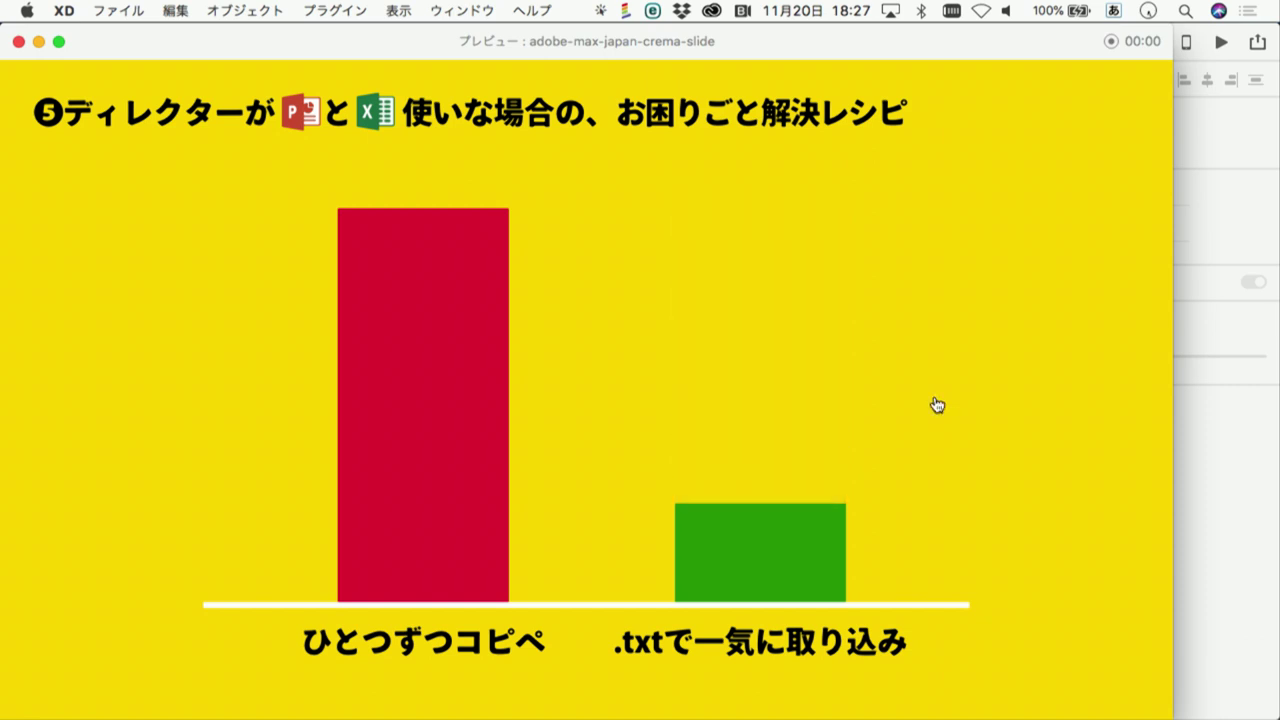
pyautogui.click(937, 404)
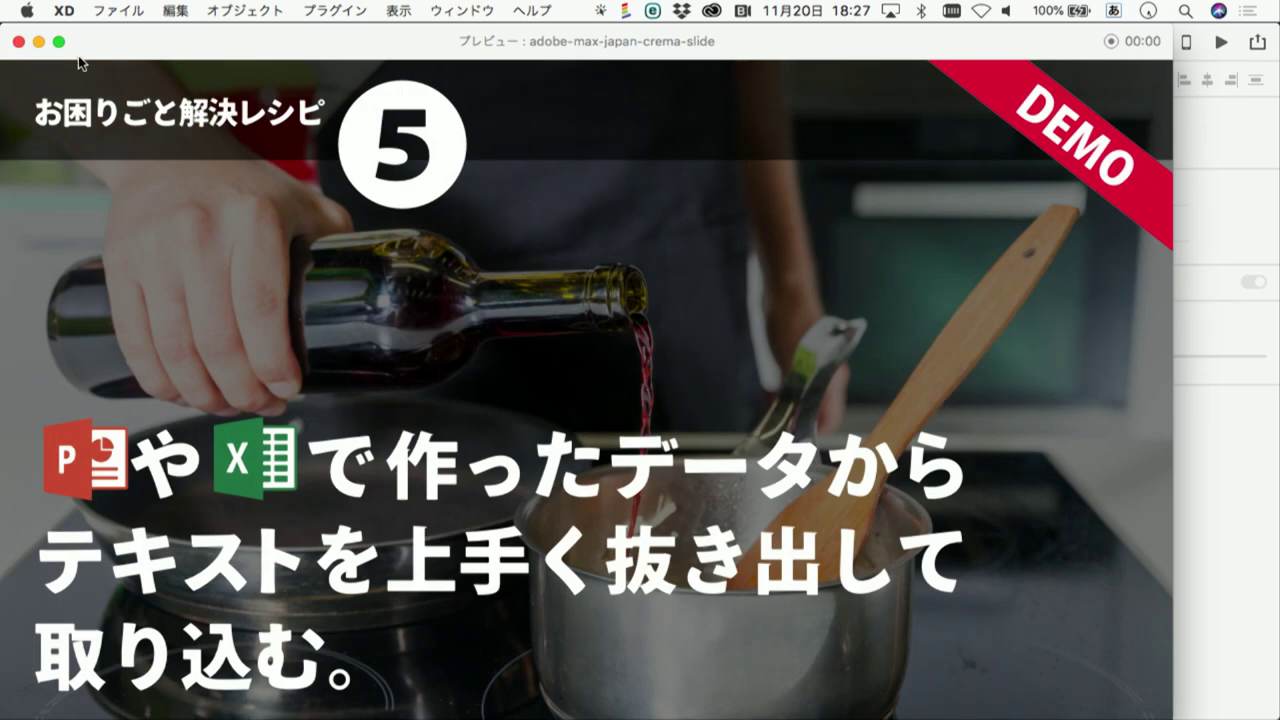
pyautogui.click(18, 42)
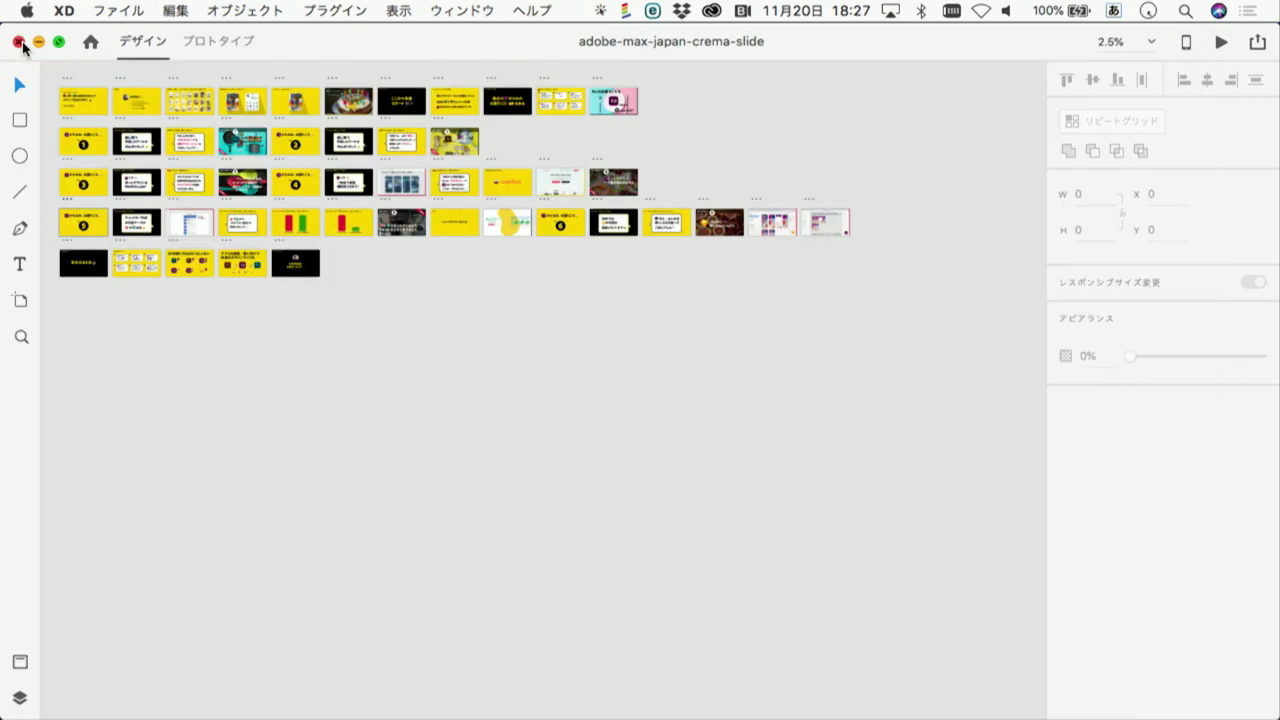
pyautogui.press('super+Tab')
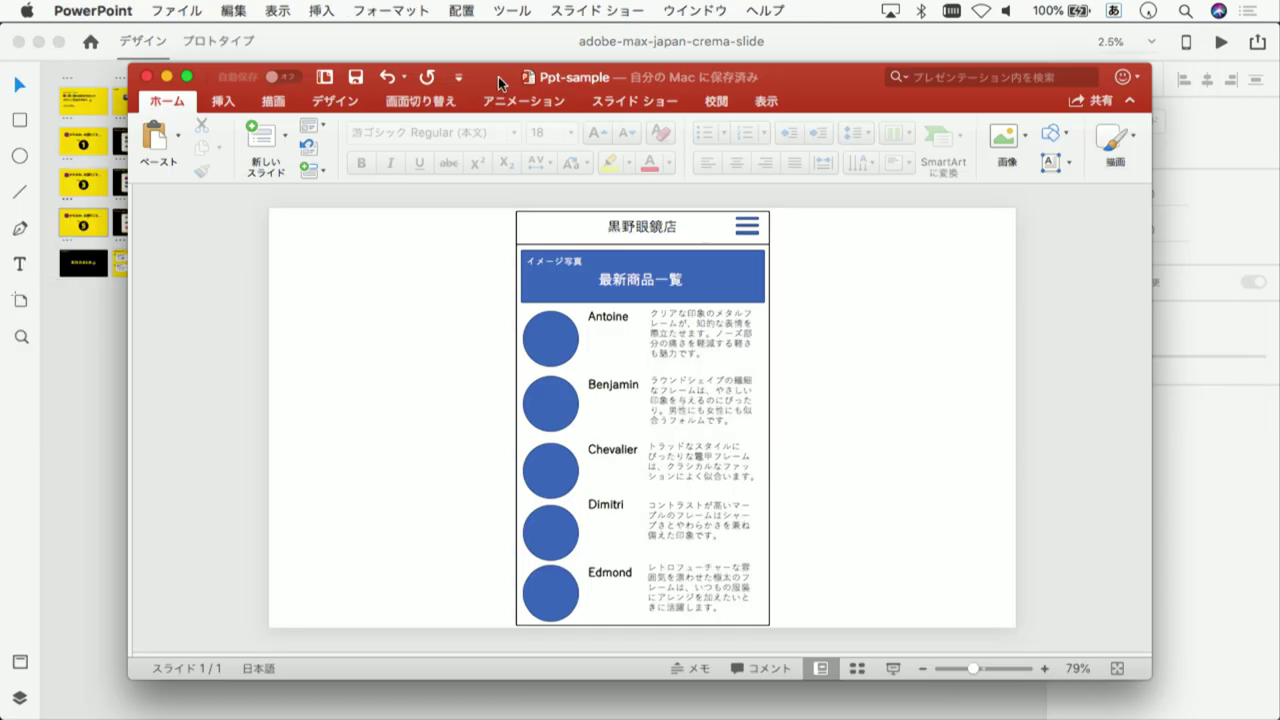
# Move and enlarge the Ppt-sample window, then inspect the Antoine and Benjamin description text boxes
pyautogui.moveTo(500, 83); pyautogui.dragTo(372, 43)
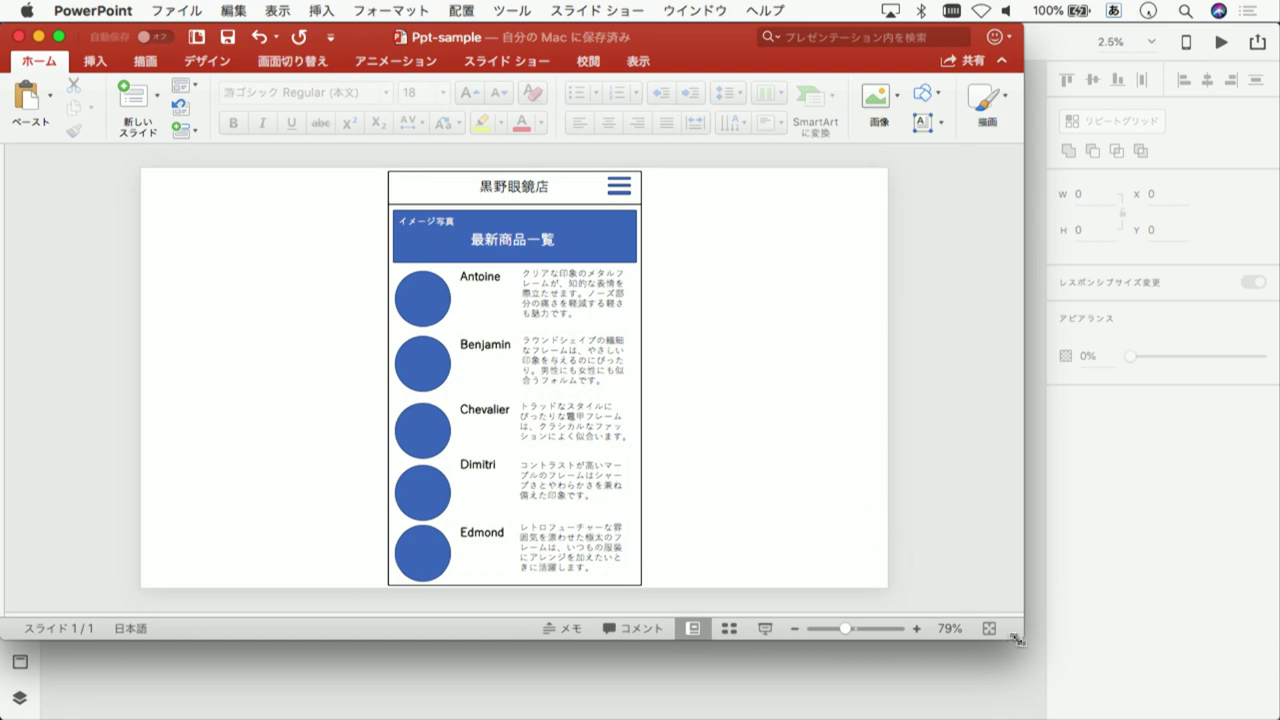
pyautogui.moveTo(1007, 637); pyautogui.dragTo(1143, 718)
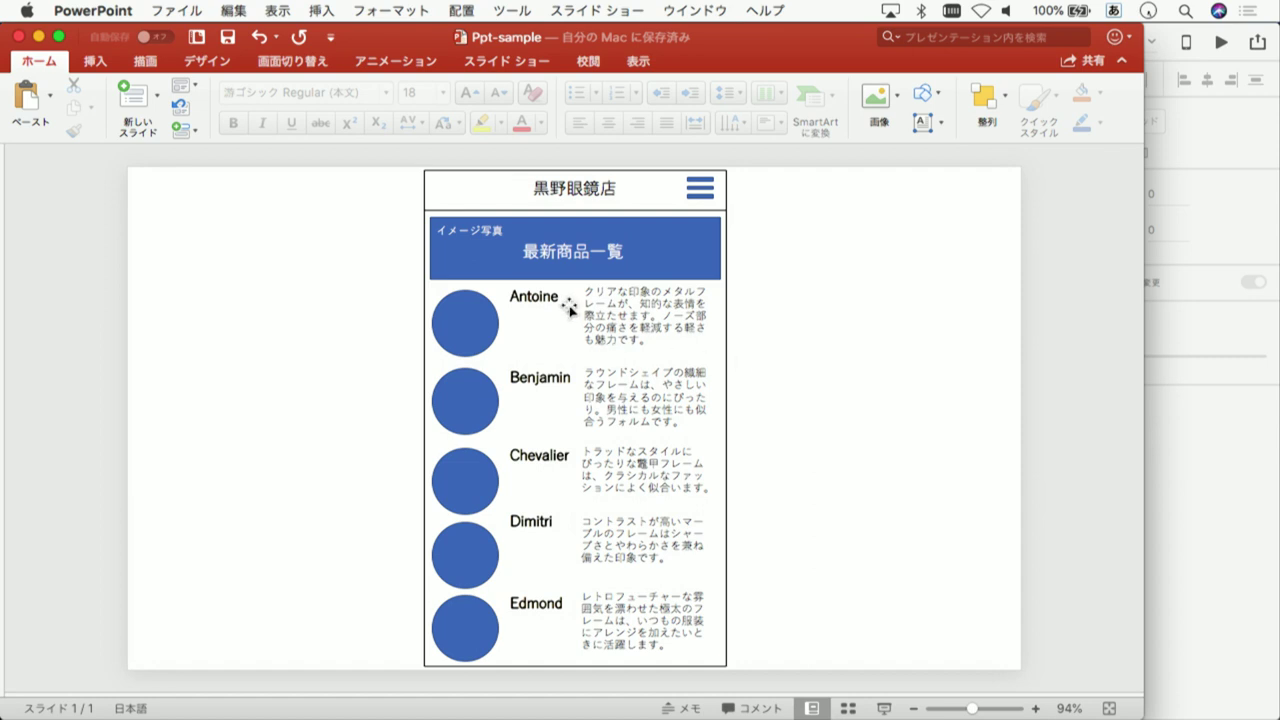
pyautogui.click(615, 315)
pyautogui.click(542, 385)
pyautogui.click(617, 397)
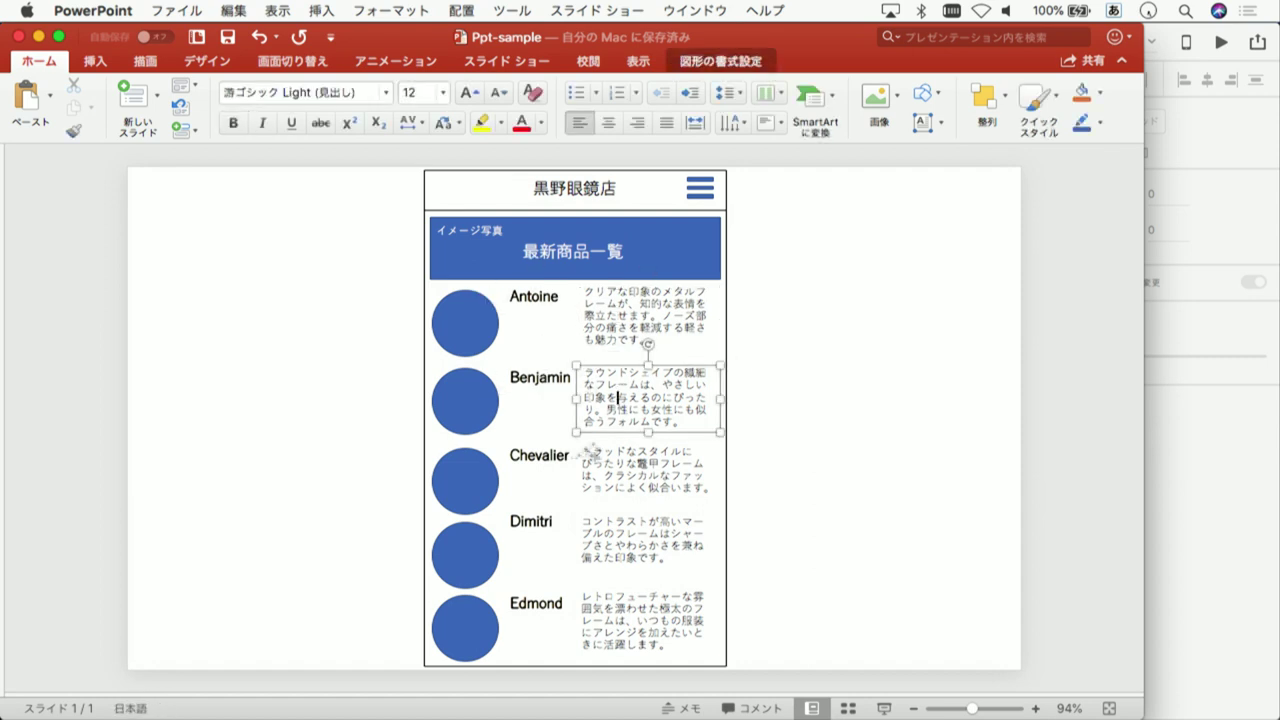
pyautogui.click(837, 426)
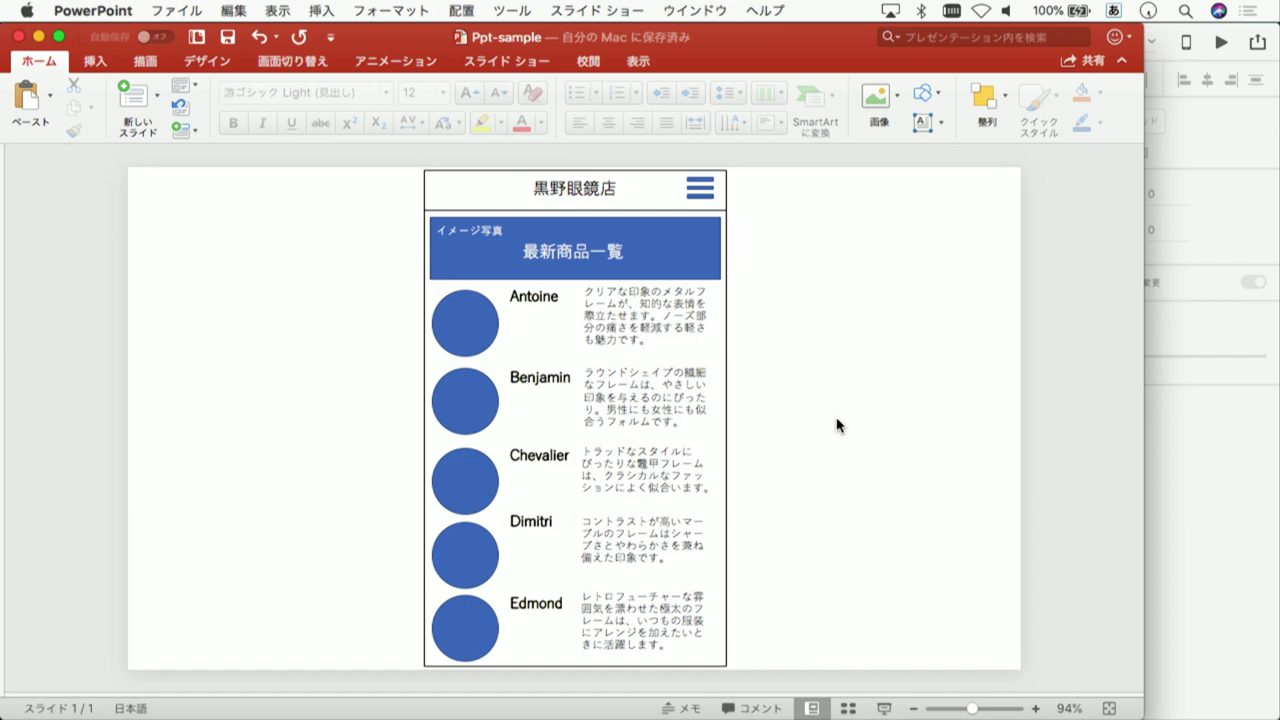
pyautogui.press('super+Tab')
pyautogui.press('super+Tab')
pyautogui.press('super+Tab')
pyautogui.press('super+Tab')
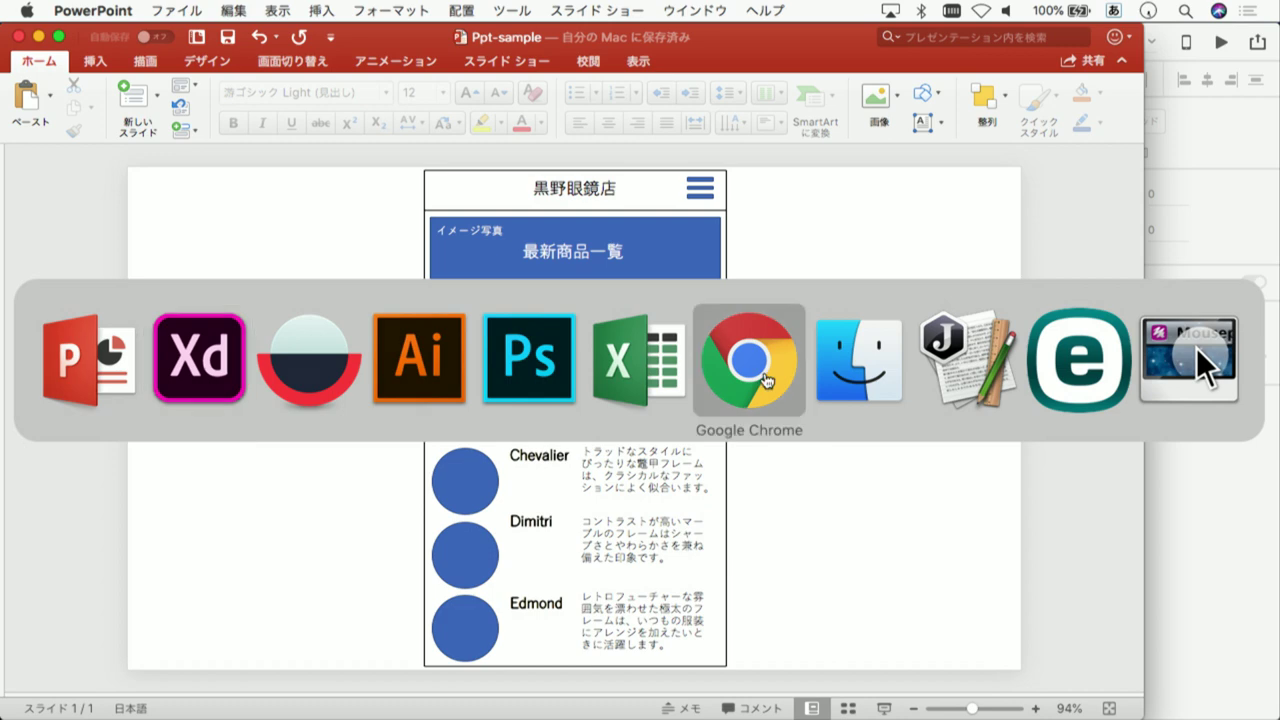
# Upload Ppt-sample.pptx to Google Drive via 新規 > ファイルのアップロード
pyautogui.click(720, 50)
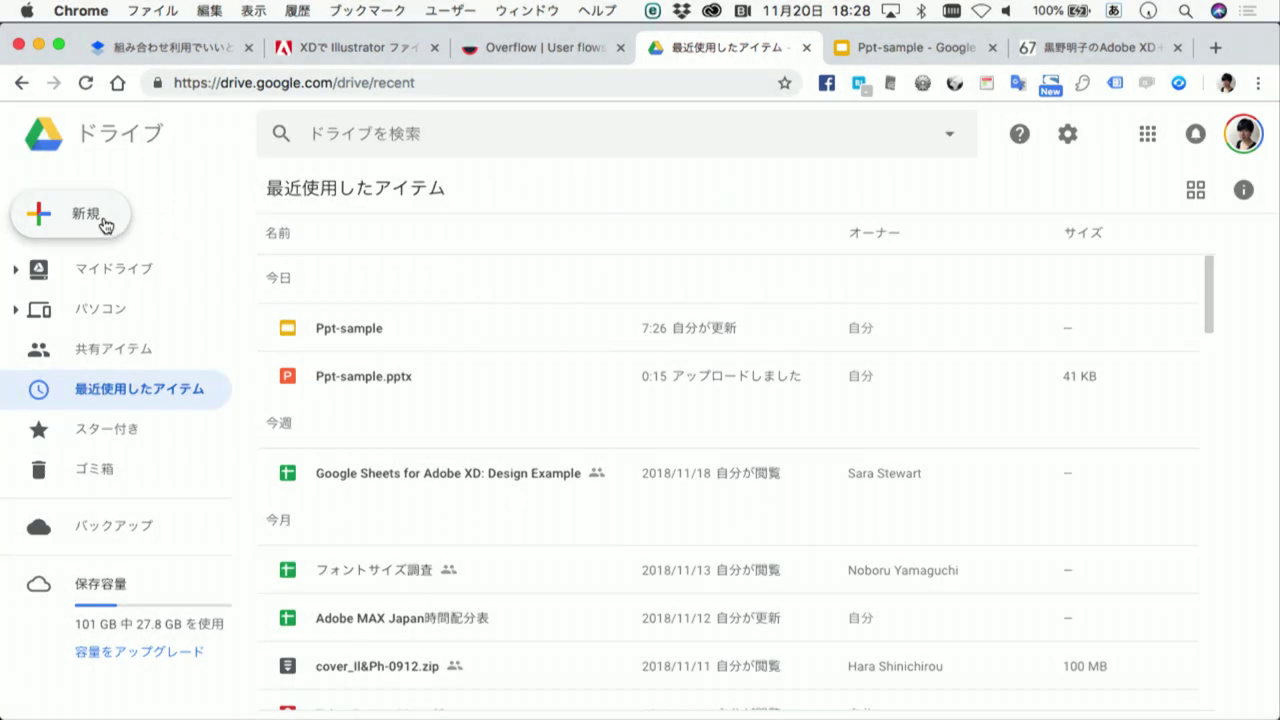
pyautogui.click(105, 224)
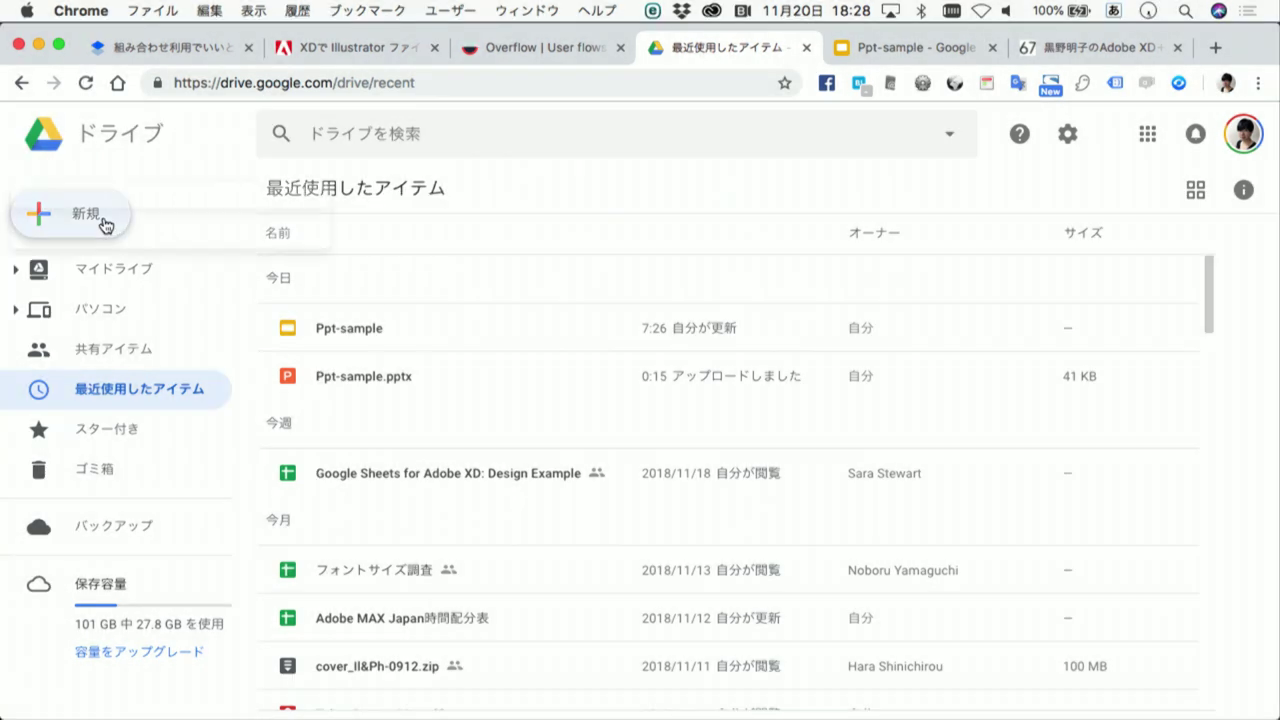
pyautogui.click(145, 270)
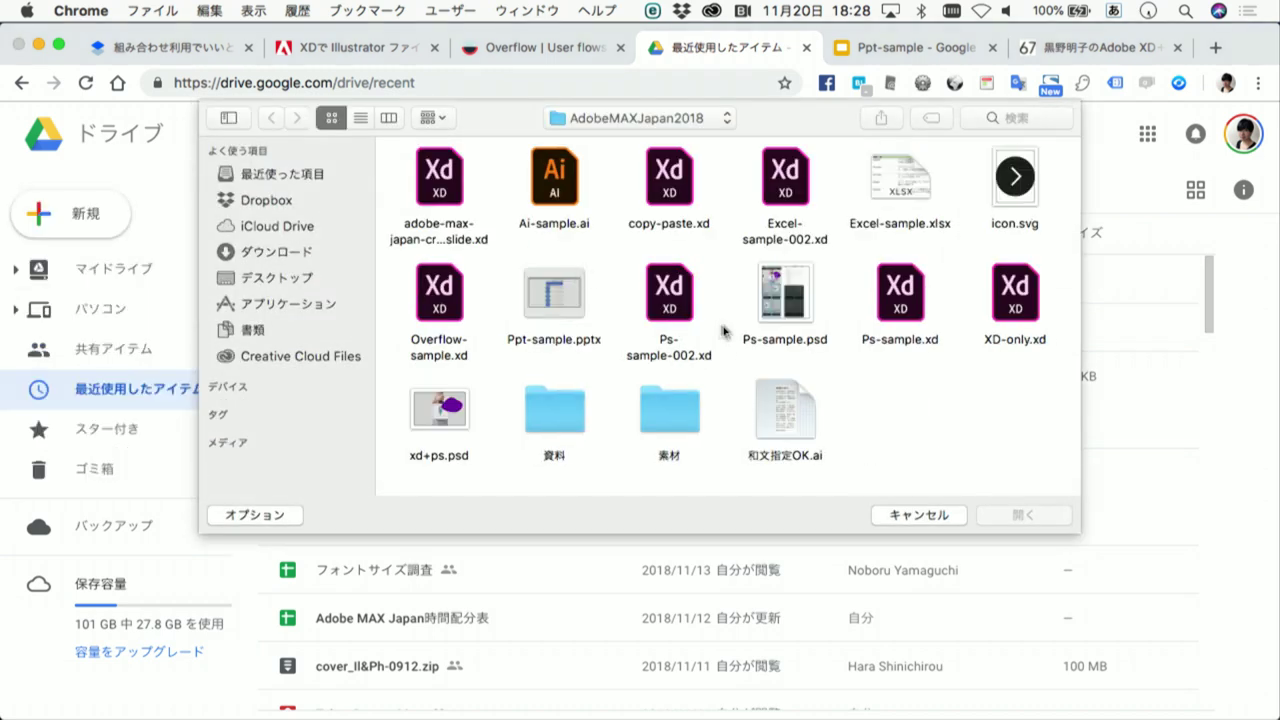
pyautogui.click(558, 298)
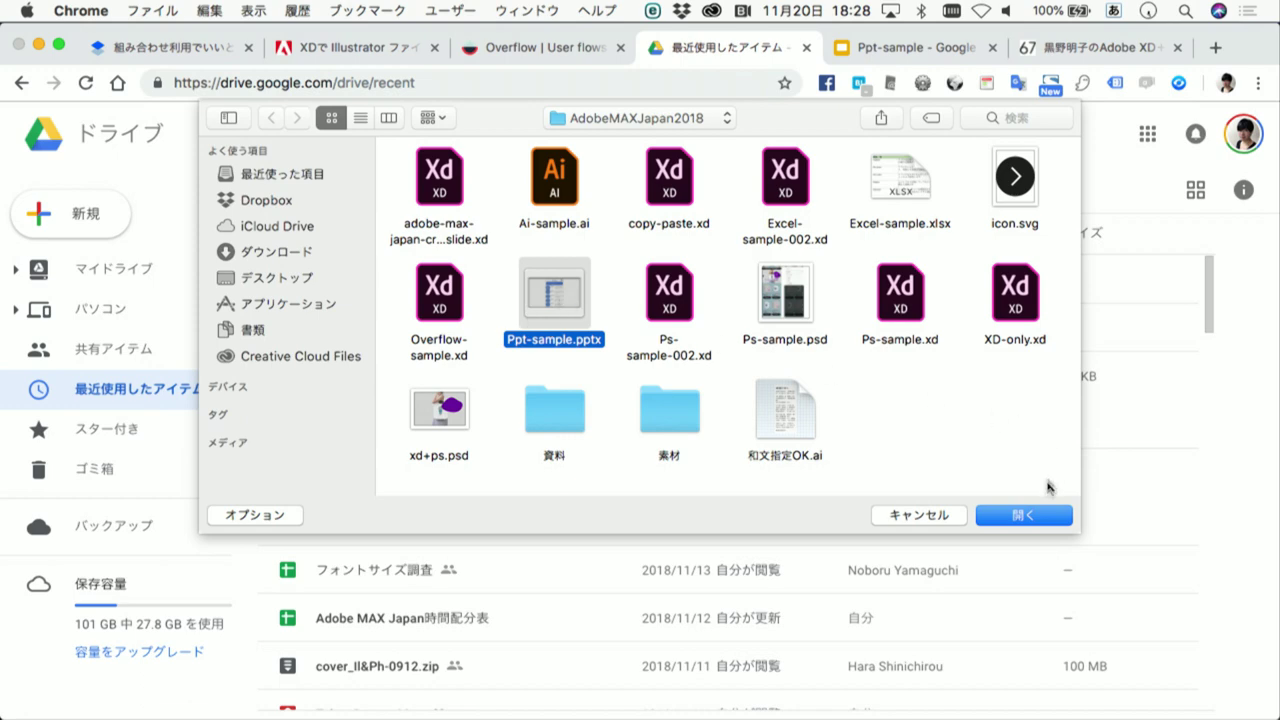
pyautogui.click(1036, 515)
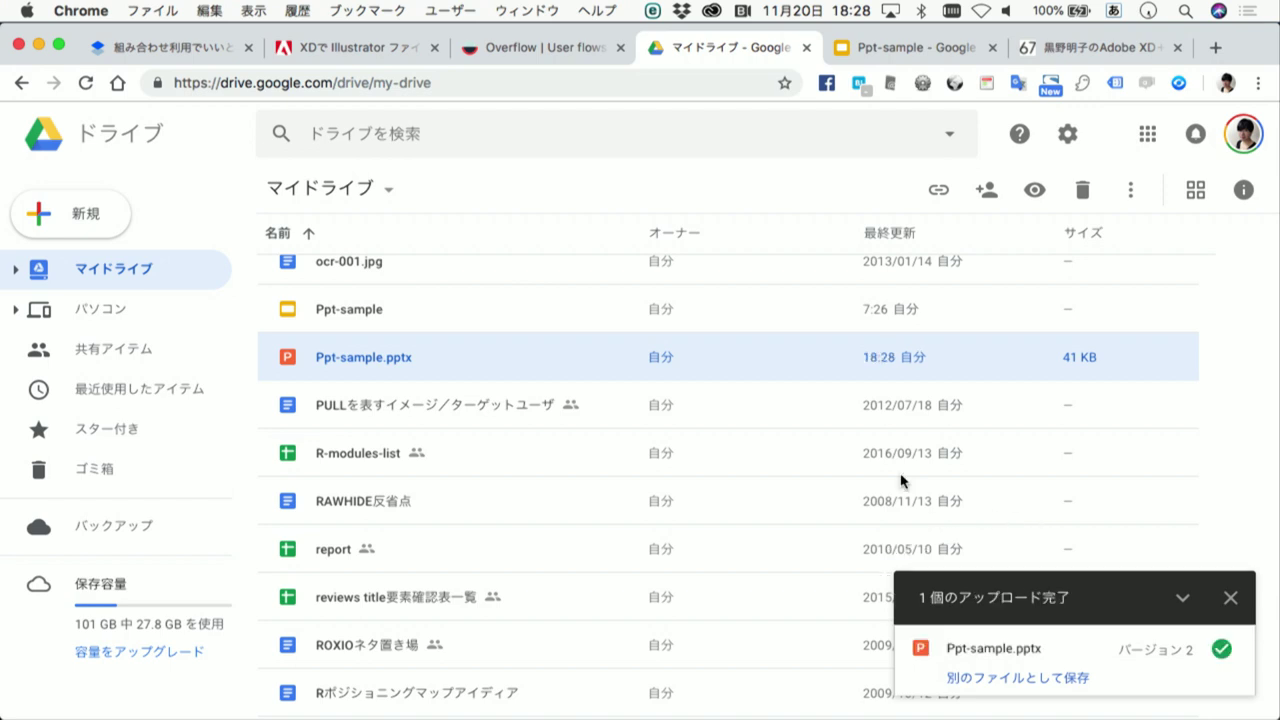
# Preview the uploaded Ppt-sample.pptx and open it in Google Slides
pyautogui.scroll(3, 817, 499)
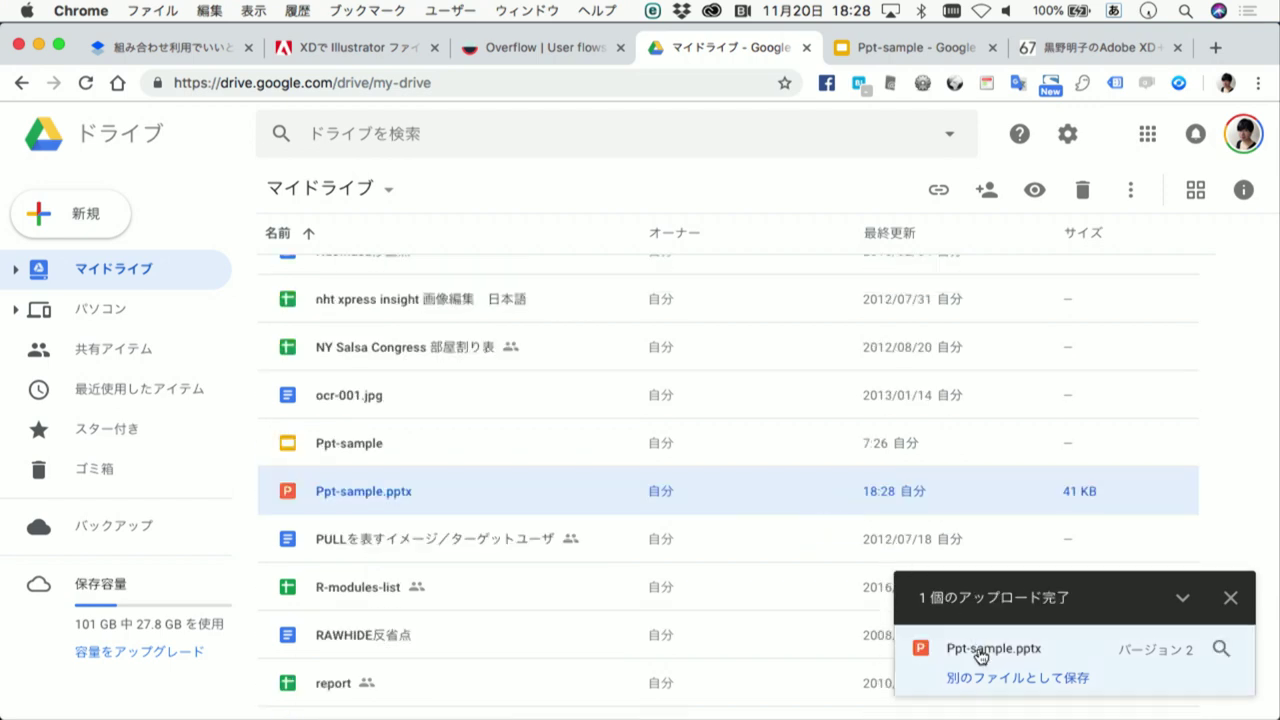
pyautogui.moveTo(1000, 648)
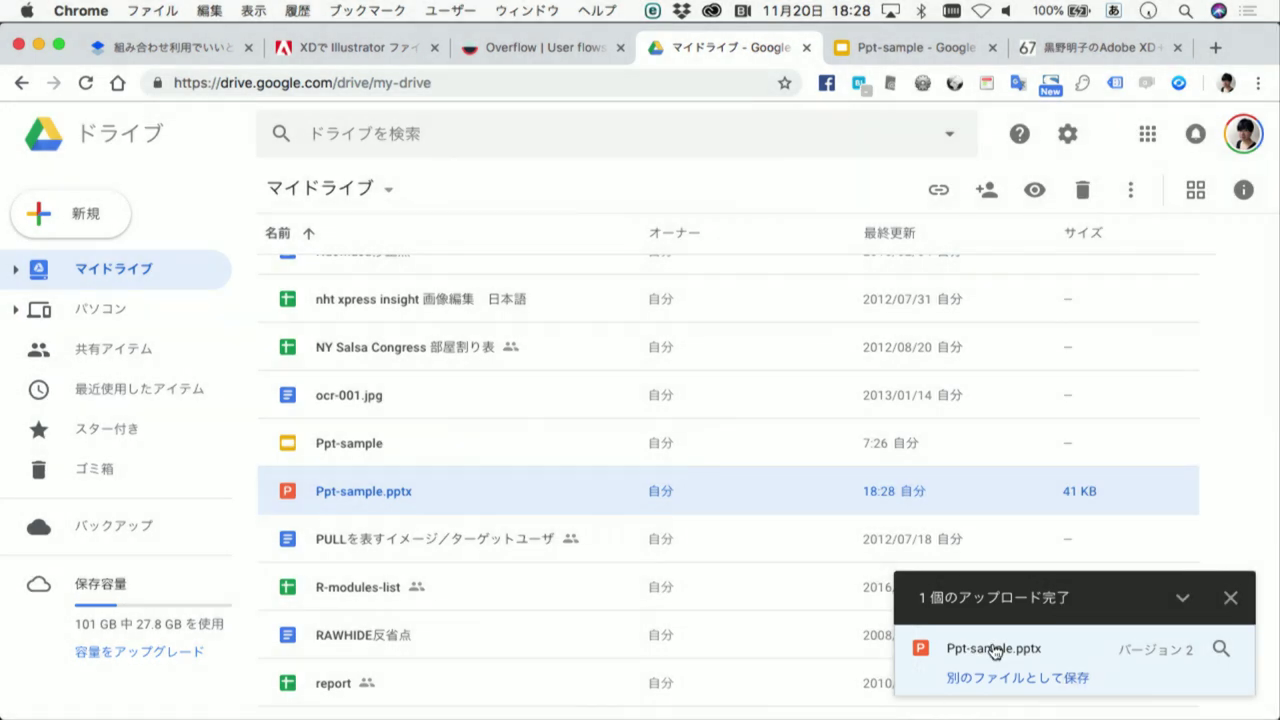
pyautogui.click(994, 649)
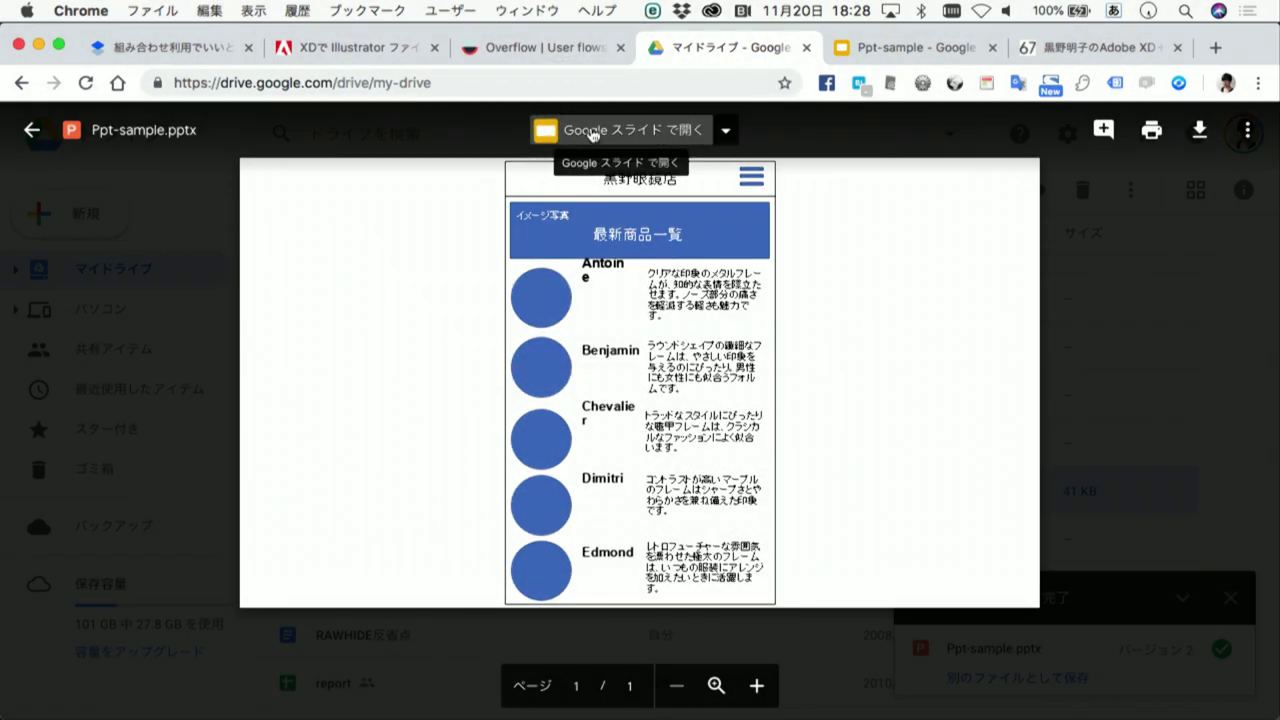
pyautogui.click(591, 131)
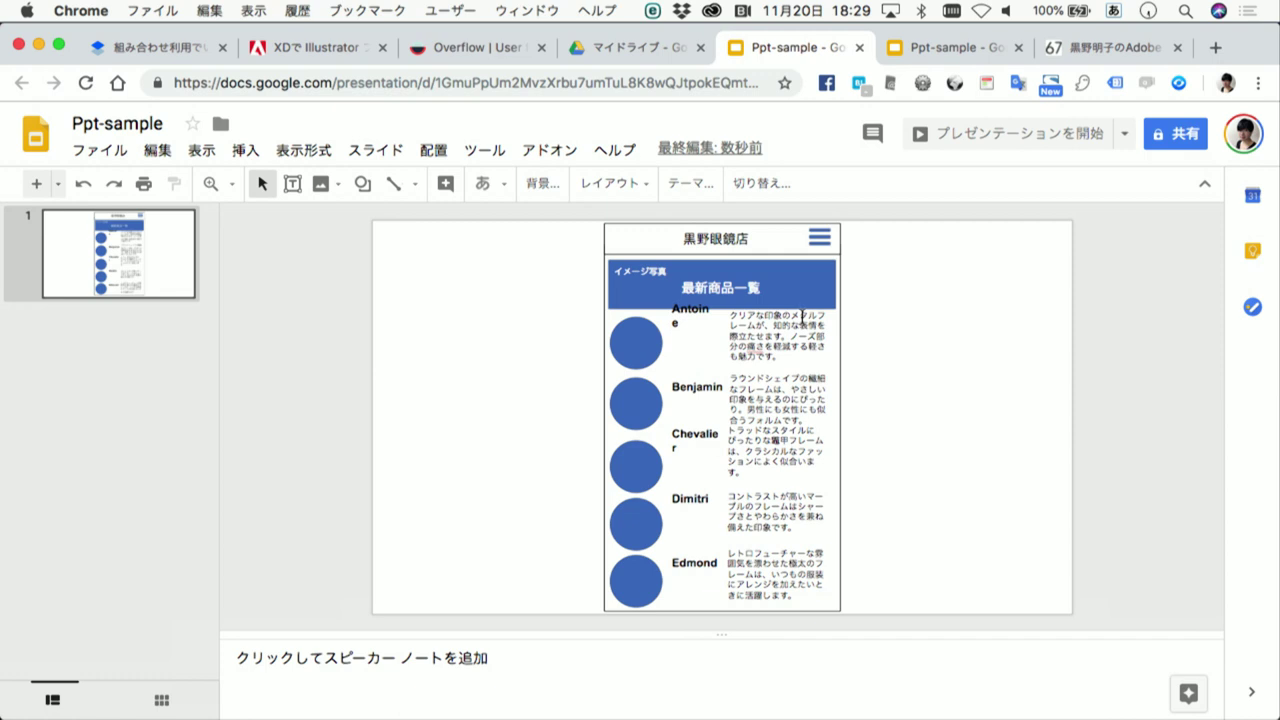
# Download Ppt-sample as 書式なしテキスト (.txt) and bring up the downloaded file's options
pyautogui.click(119, 157)
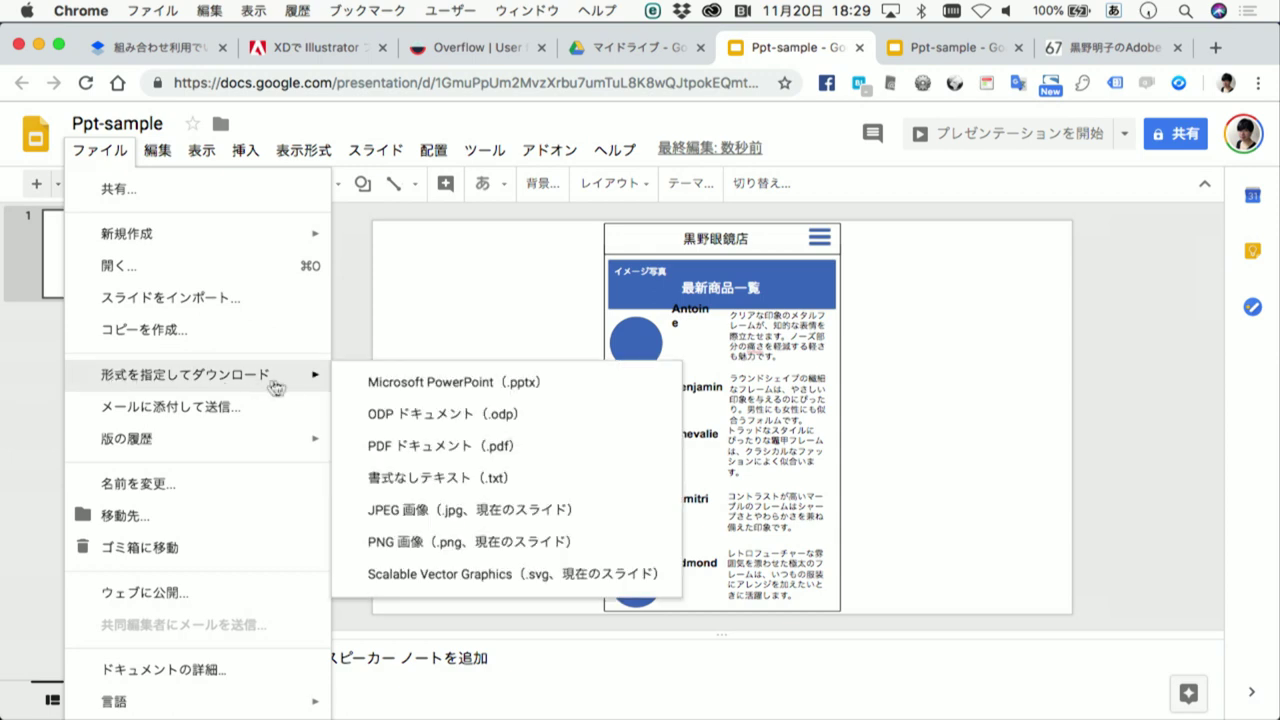
pyautogui.moveTo(185, 374)
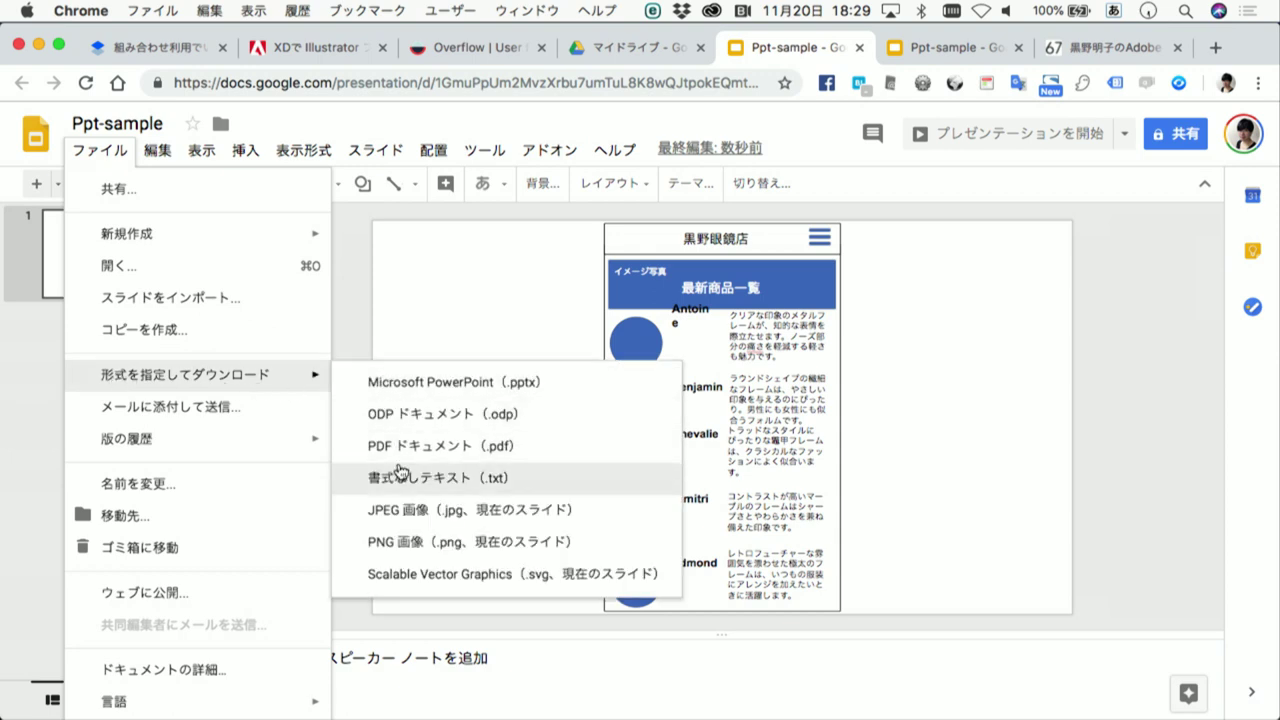
pyautogui.click(527, 488)
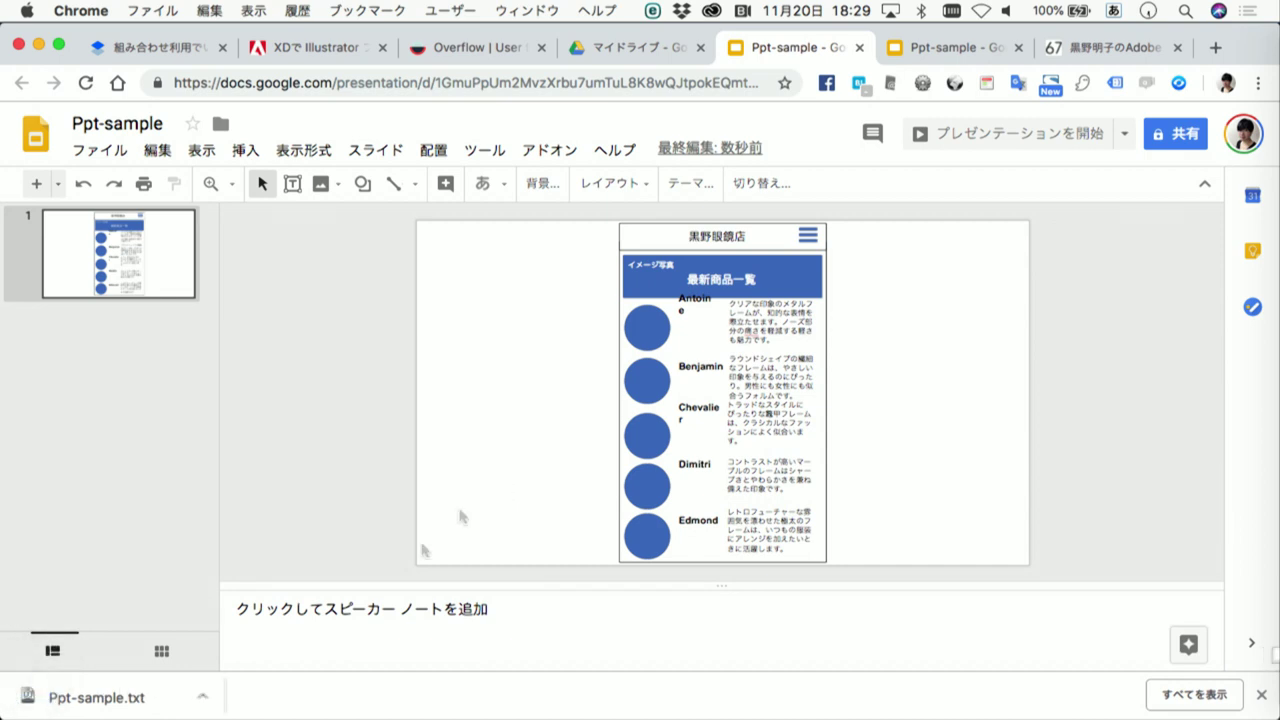
pyautogui.click(207, 698)
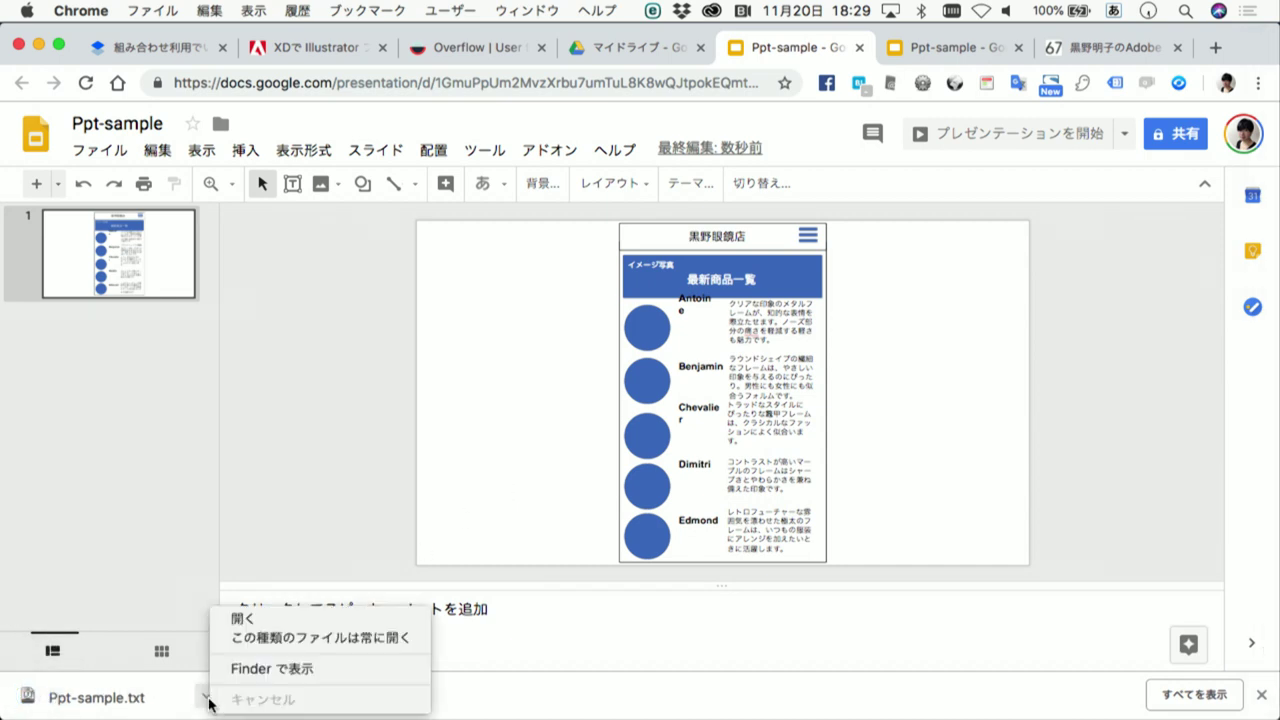
# Reveal Ppt-sample.txt in Finder and open it in an enlarged Jedit X Plus window
pyautogui.click(252, 666)
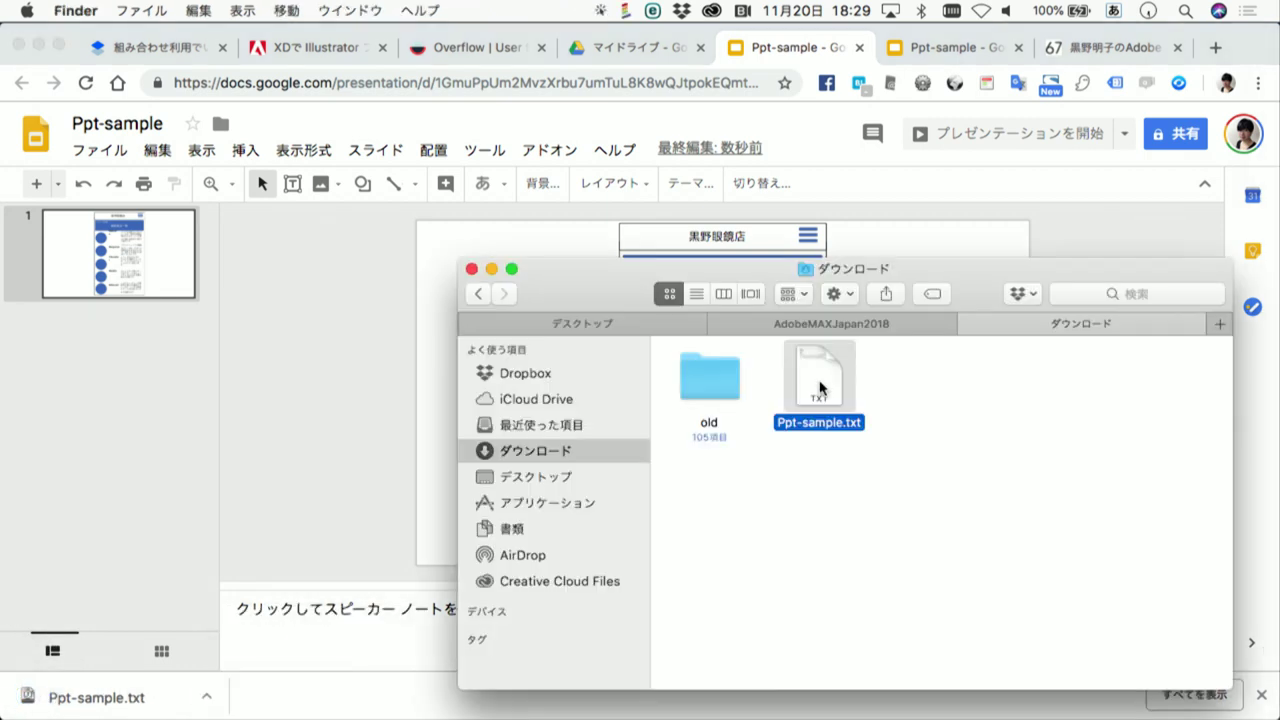
pyautogui.click(857, 479)
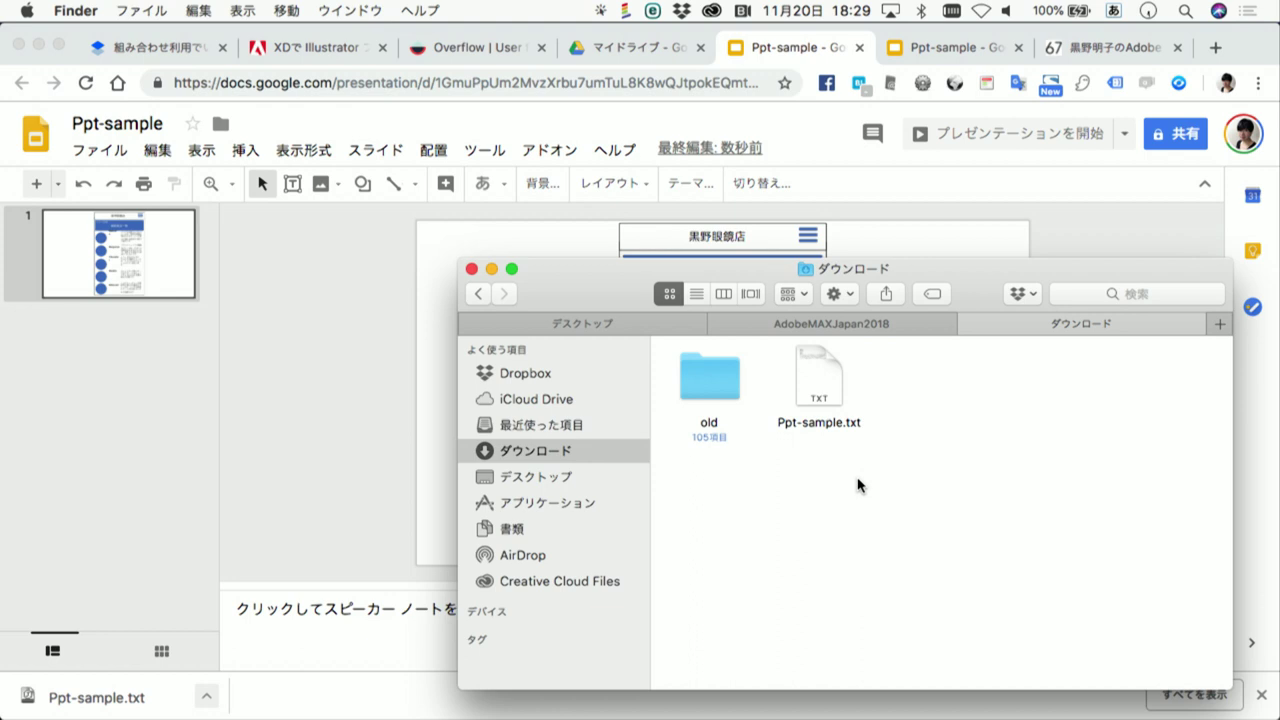
pyautogui.doubleClick(818, 393)
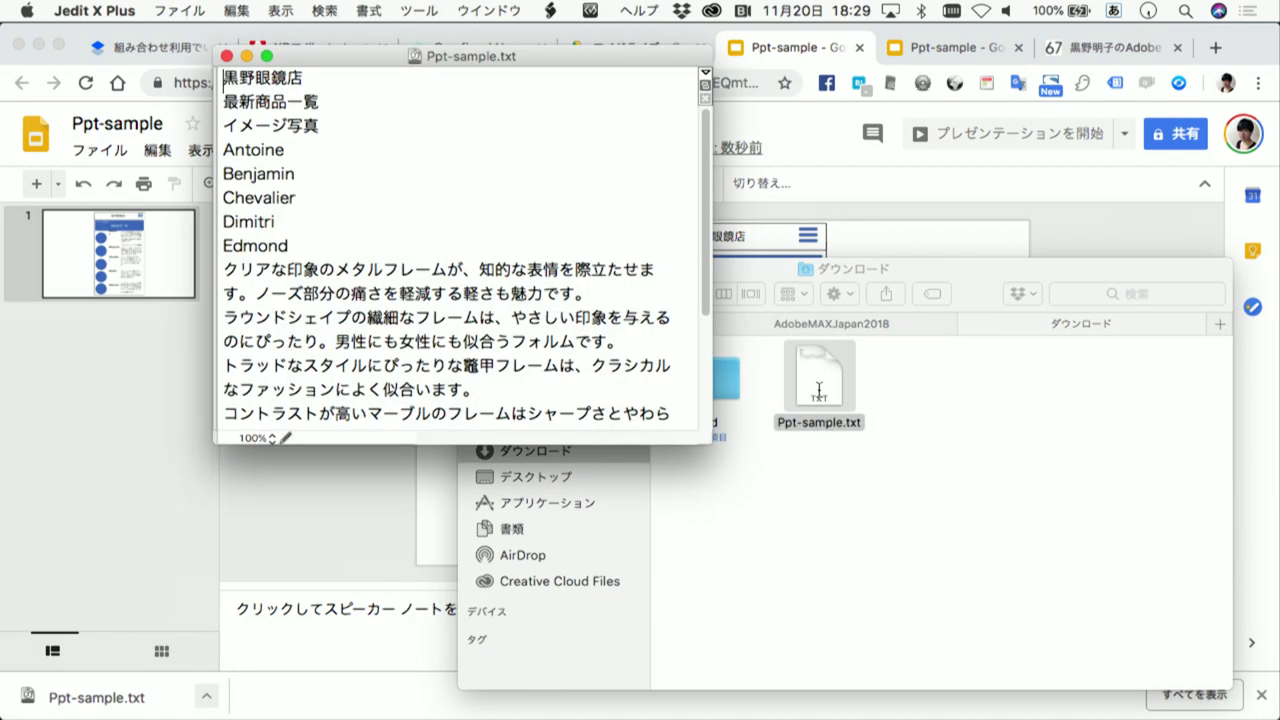
pyautogui.moveTo(707, 438)
pyautogui.mouseDown()
pyautogui.moveTo(747, 597)
pyautogui.moveTo(797, 600)
pyautogui.mouseUp()
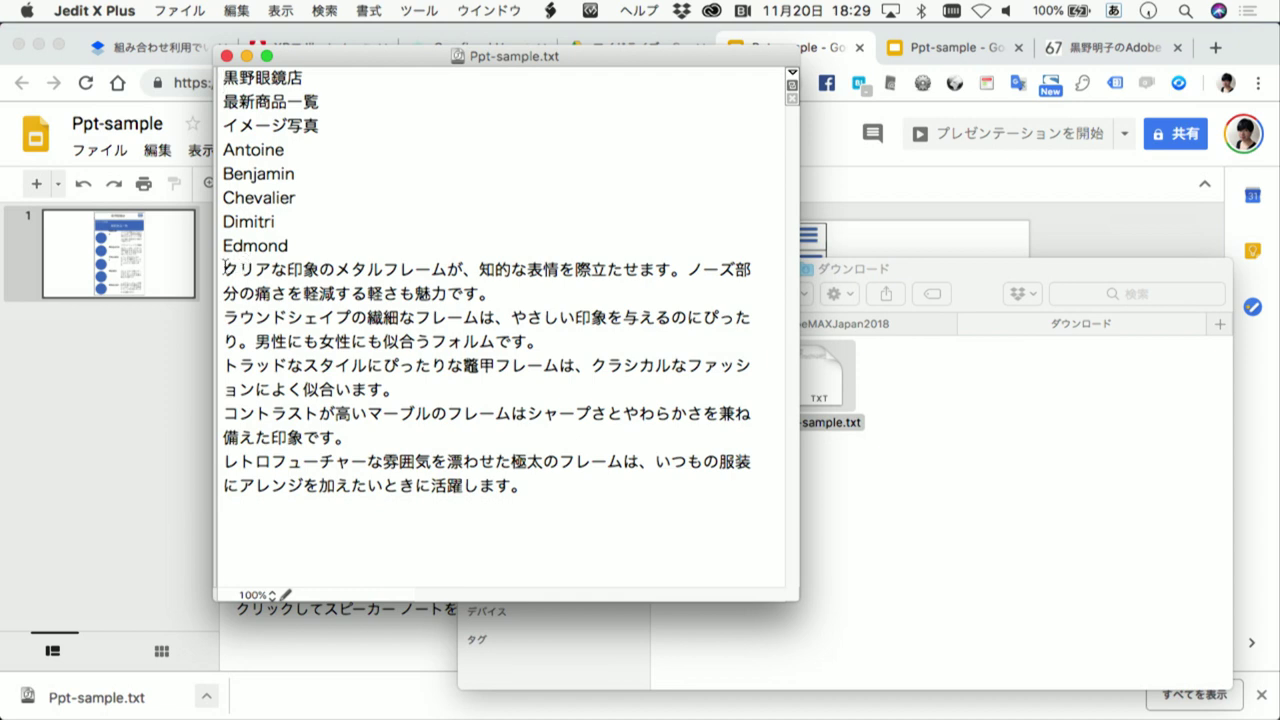
# Delete the first eight lines, leaving the five product descriptions, and save the file
pyautogui.moveTo(225, 268); pyautogui.dragTo(216, 86)
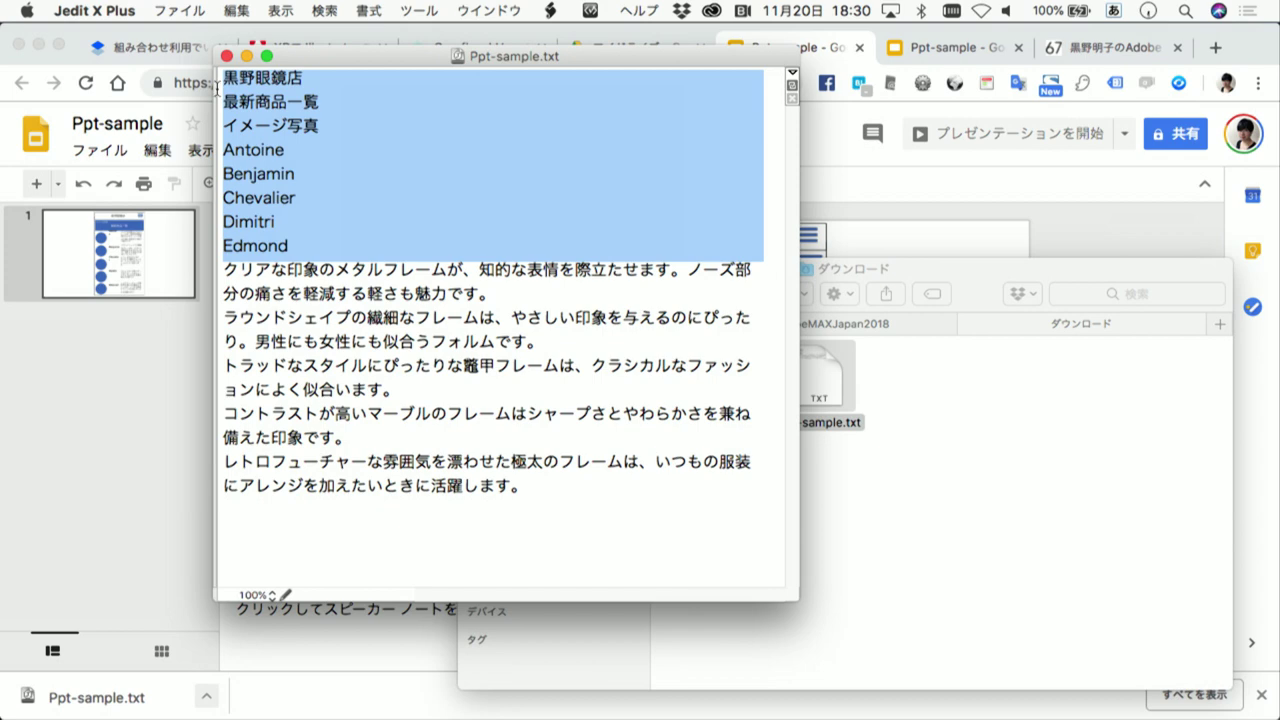
pyautogui.press('BackSpace')
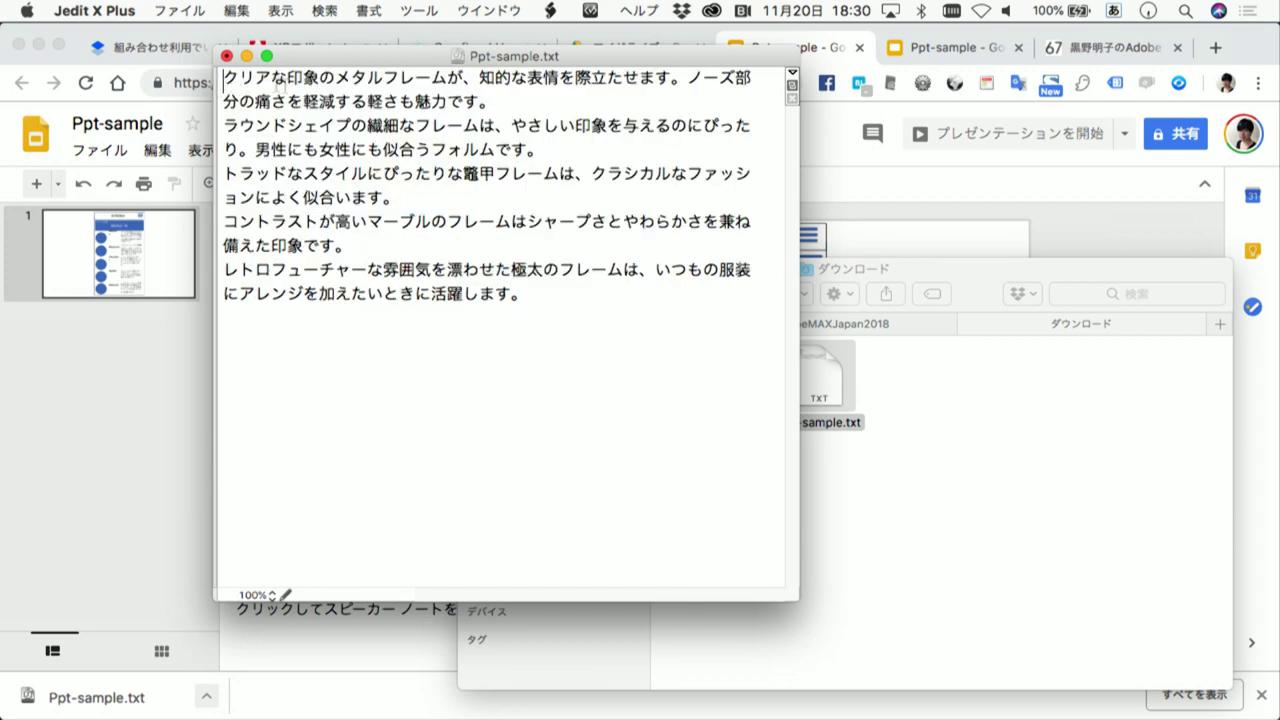
pyautogui.moveTo(224, 78); pyautogui.dragTo(490, 103)
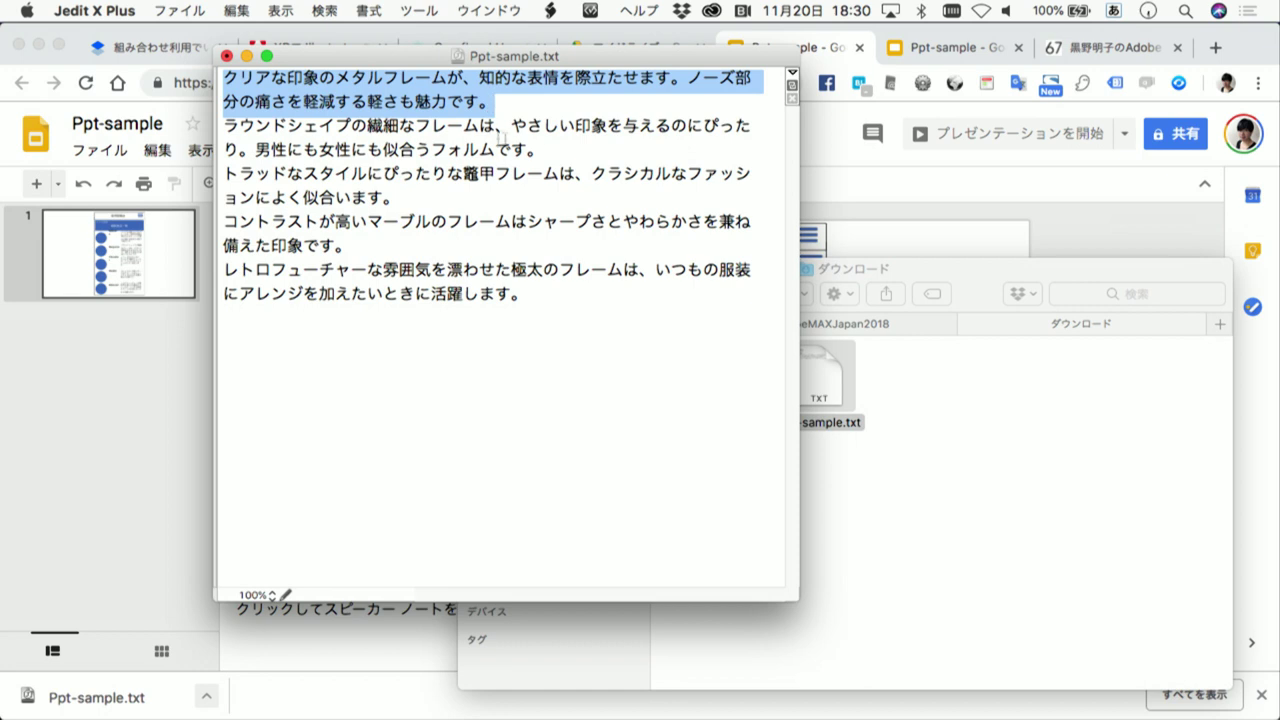
pyautogui.moveTo(545, 149); pyautogui.dragTo(222, 126)
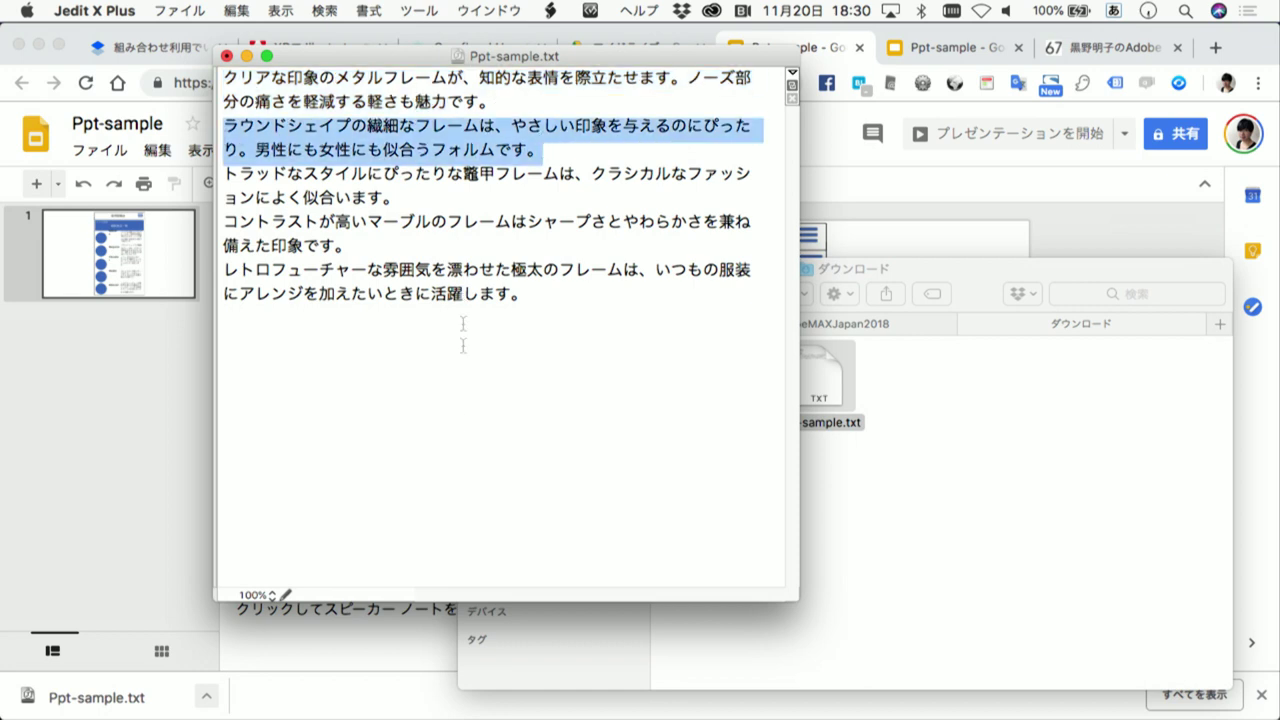
pyautogui.click(467, 420)
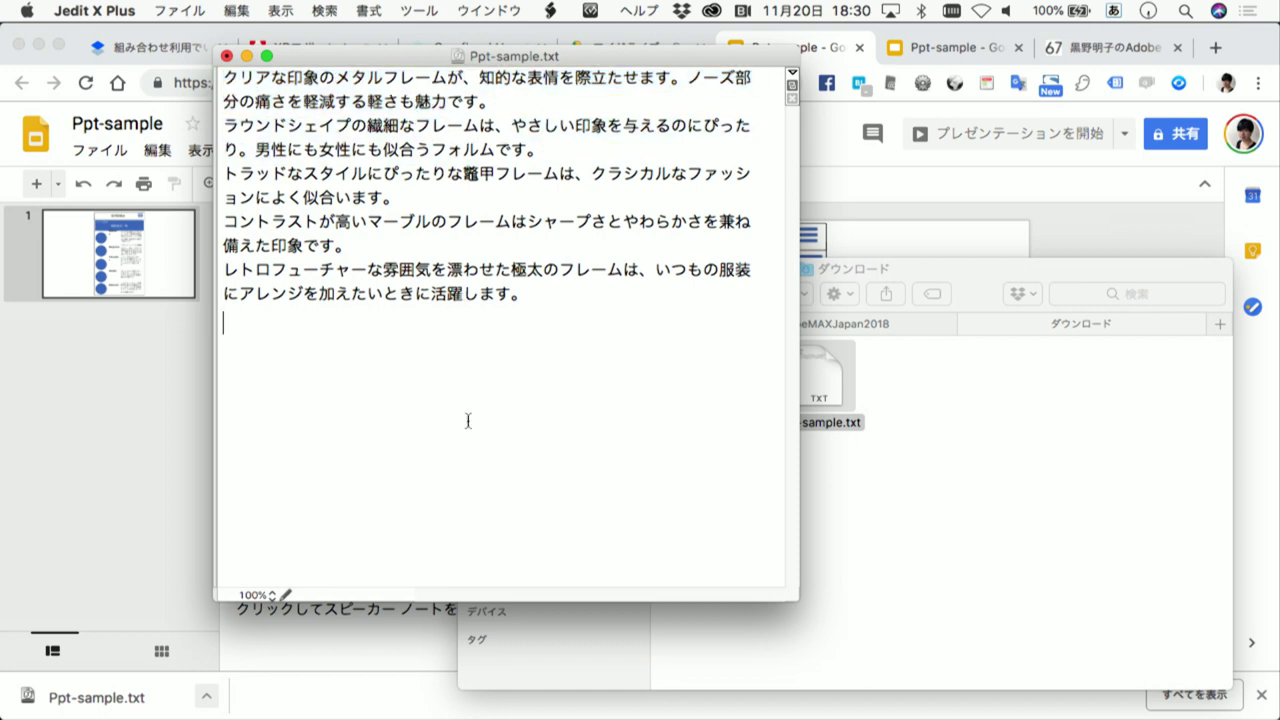
pyautogui.press('super+p')
# Switch back to Adobe XD and show its list of open documents
pyautogui.press('super+Tab')
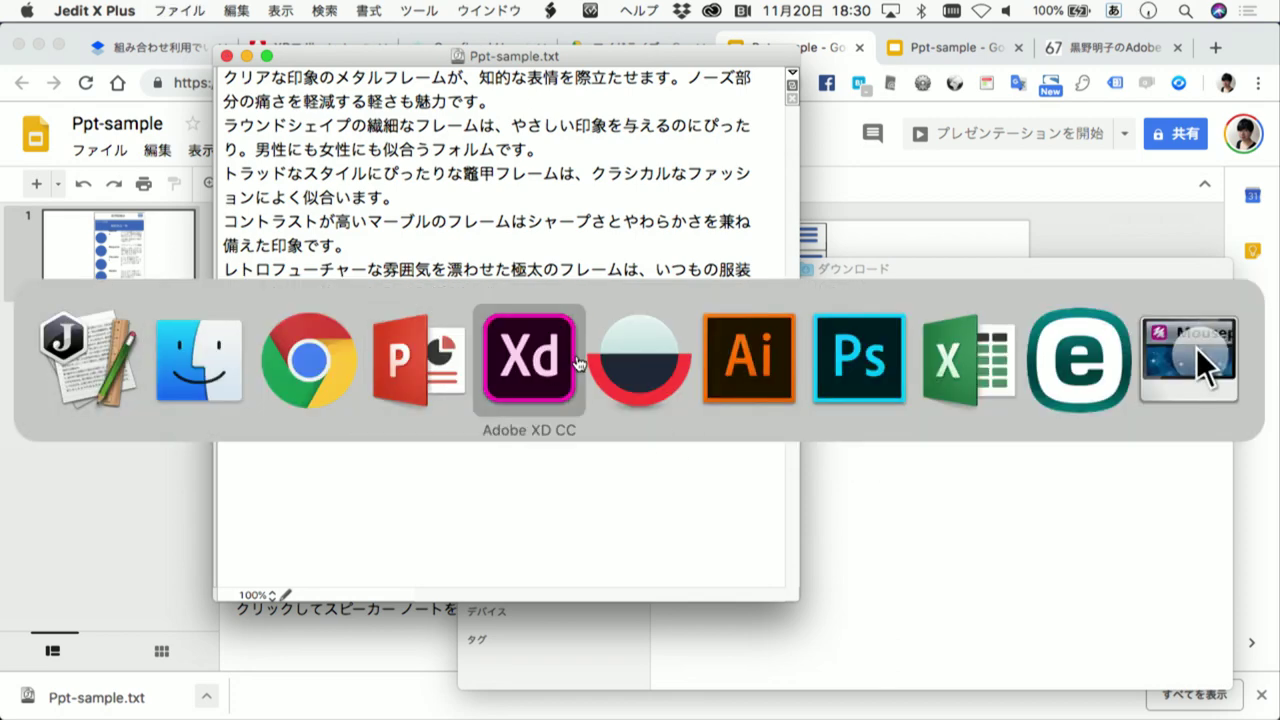
pyautogui.click(538, 357)
pyautogui.click(460, 12)
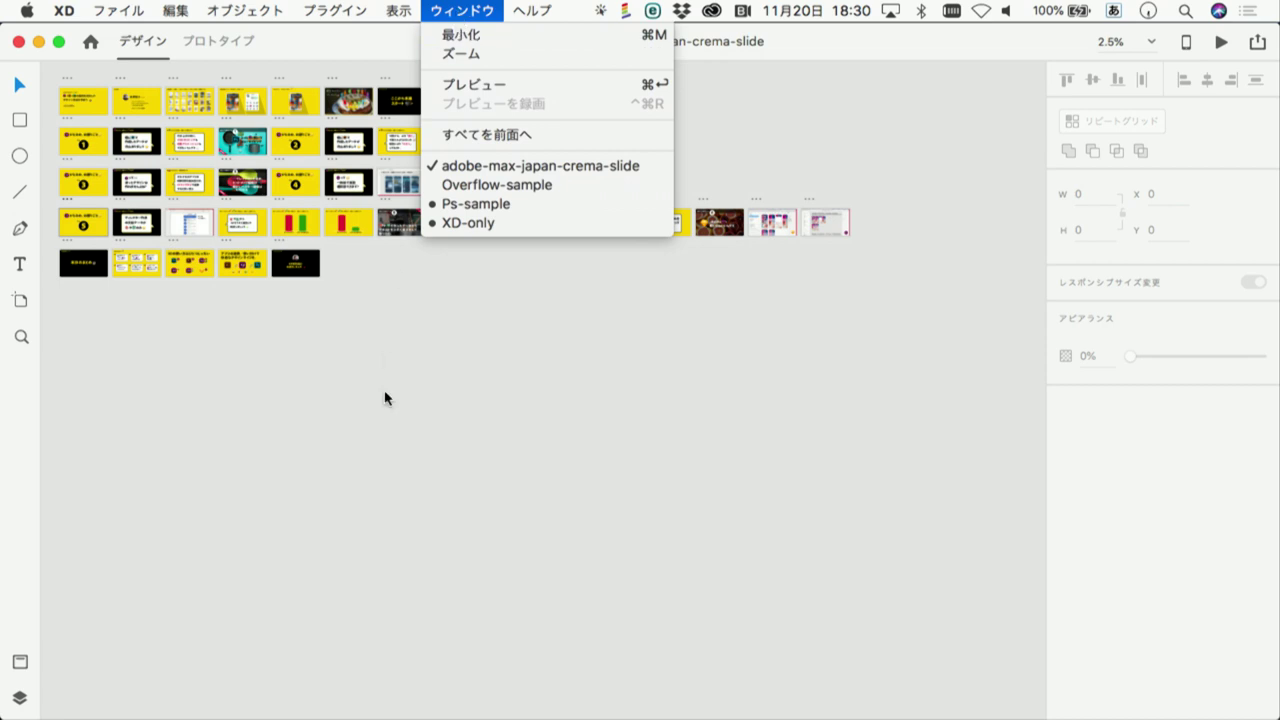
# Open copy-paste.xd from the AdobeMAXJapan2018 folder, then close it again
pyautogui.click(381, 430)
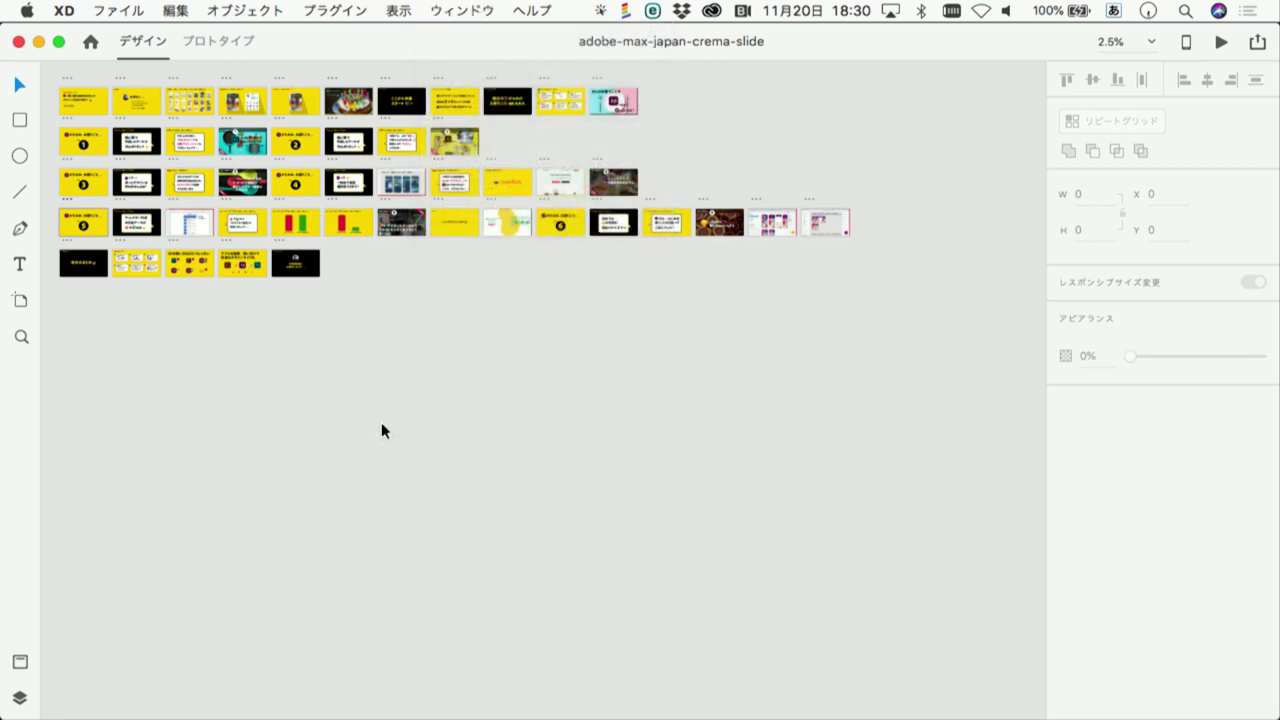
pyautogui.click(121, 12)
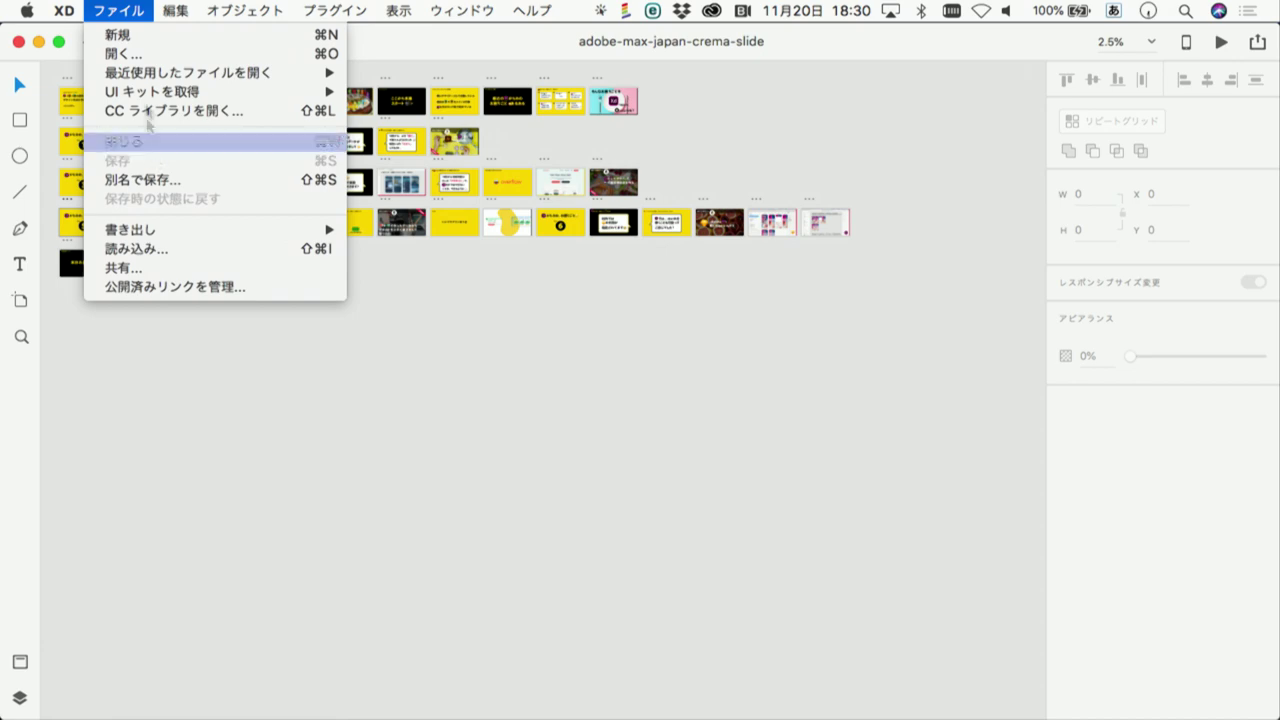
pyautogui.click(128, 53)
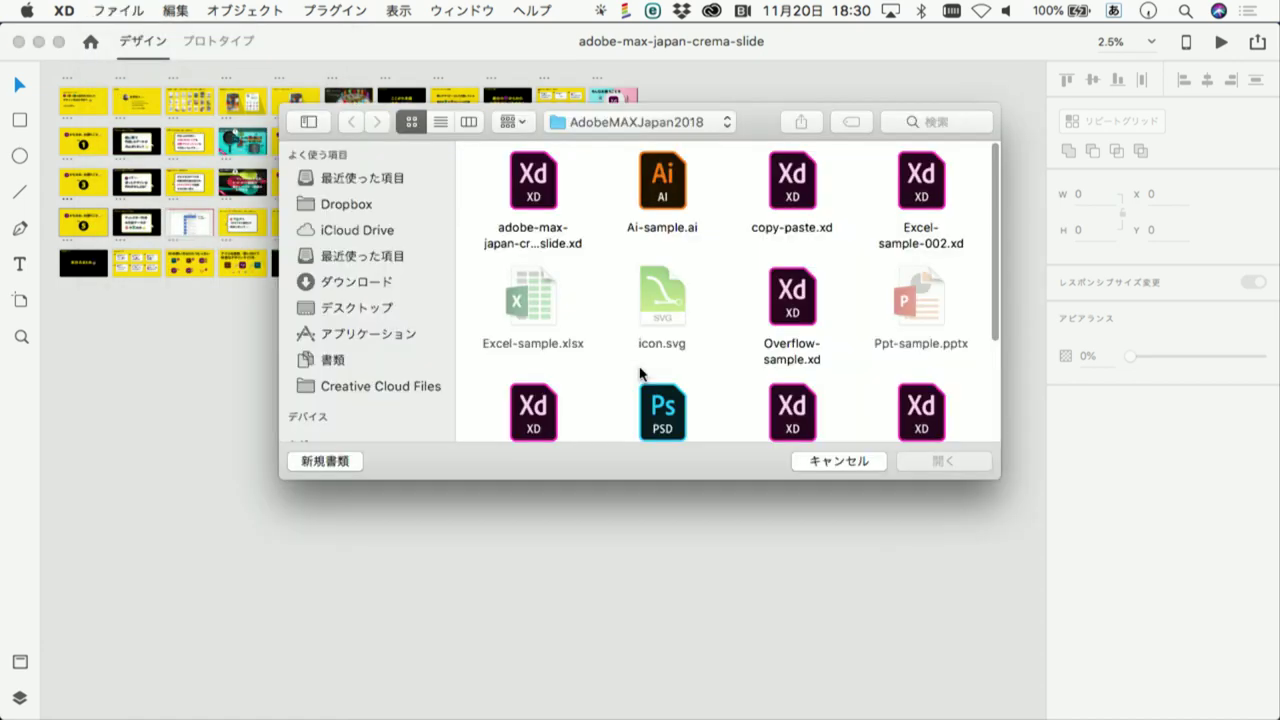
pyautogui.scroll(-3, 785, 372)
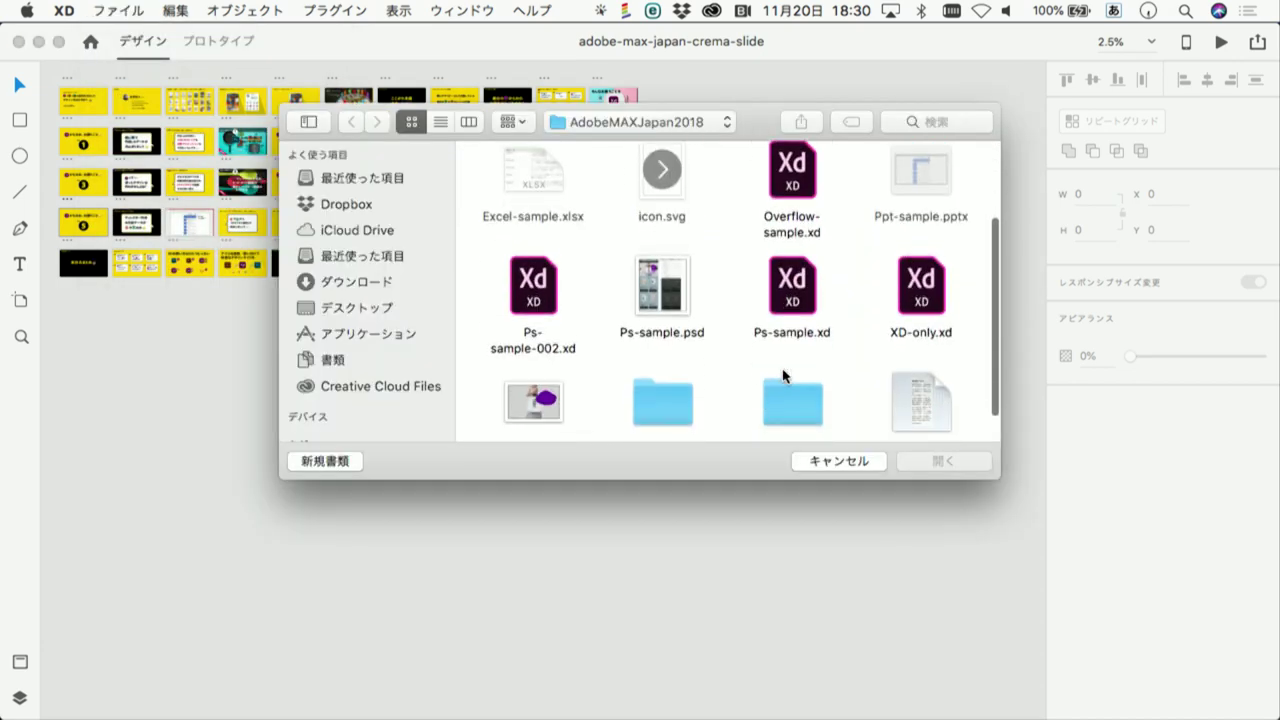
pyautogui.scroll(-2, 785, 373)
pyautogui.scroll(4, 786, 371)
pyautogui.scroll(2, 786, 371)
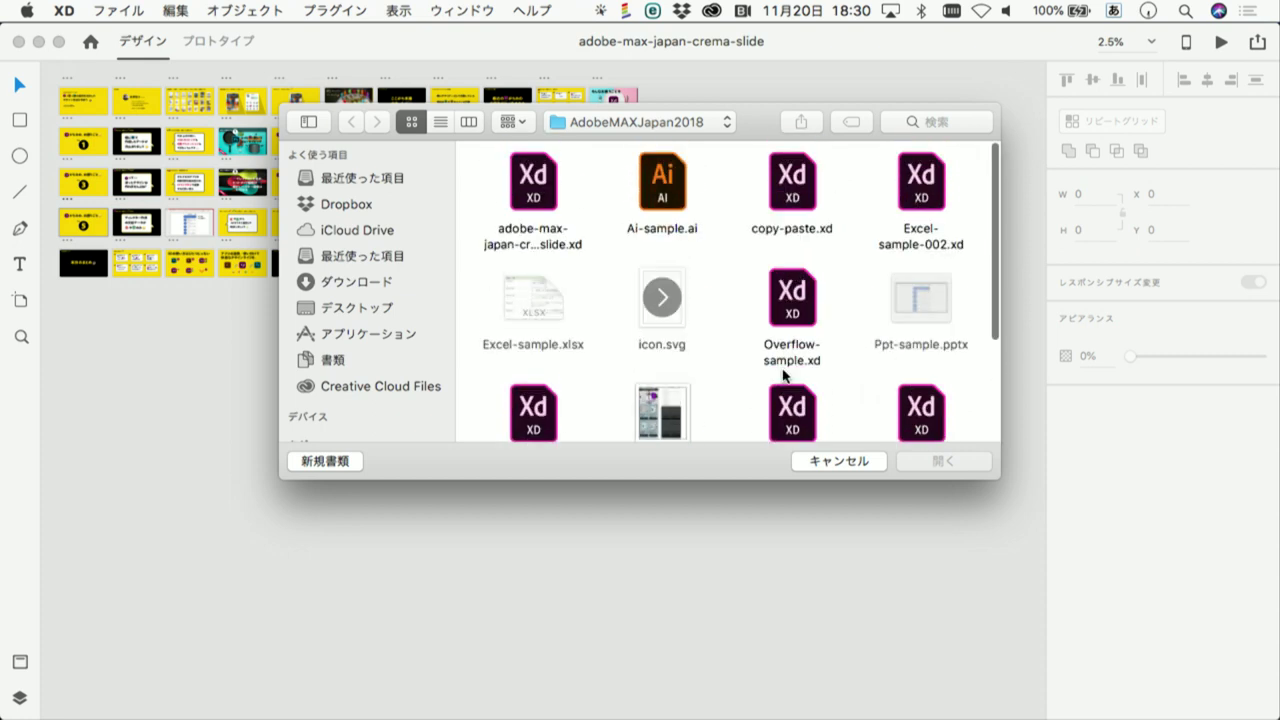
pyautogui.doubleClick(792, 180)
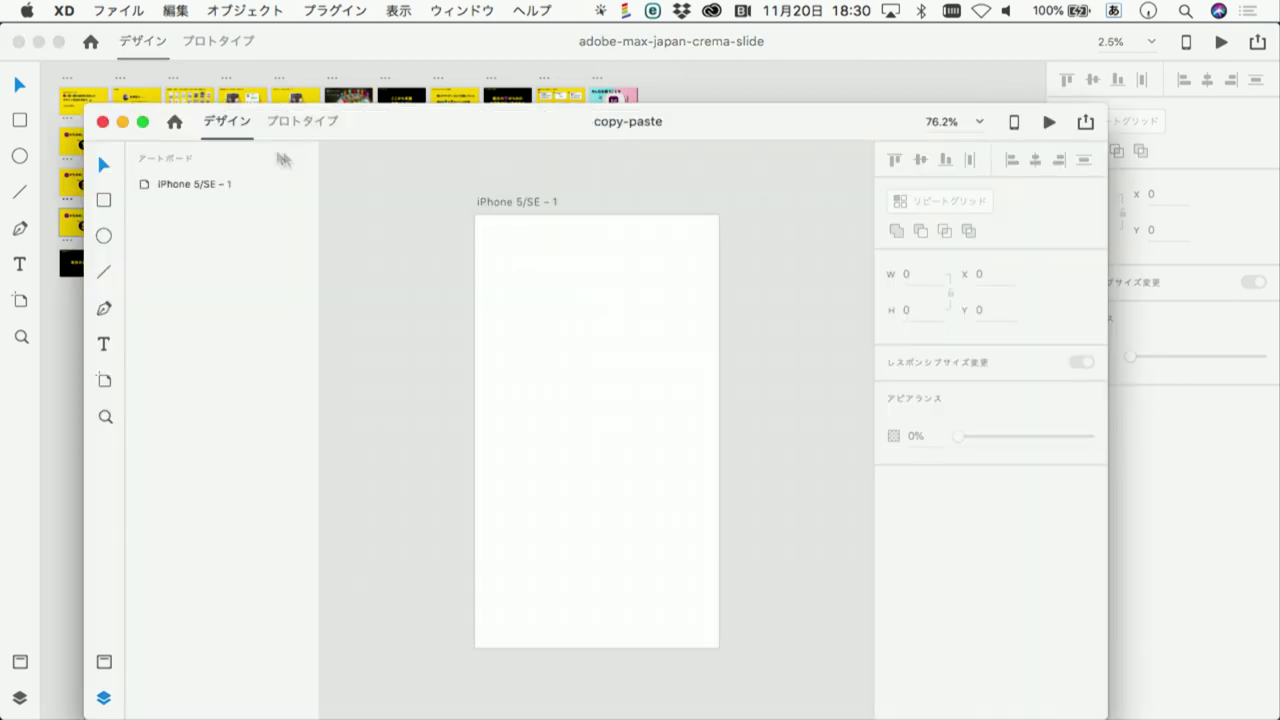
pyautogui.click(101, 122)
# Open Excel-sample-002.xd via File > Open
pyautogui.click(117, 10)
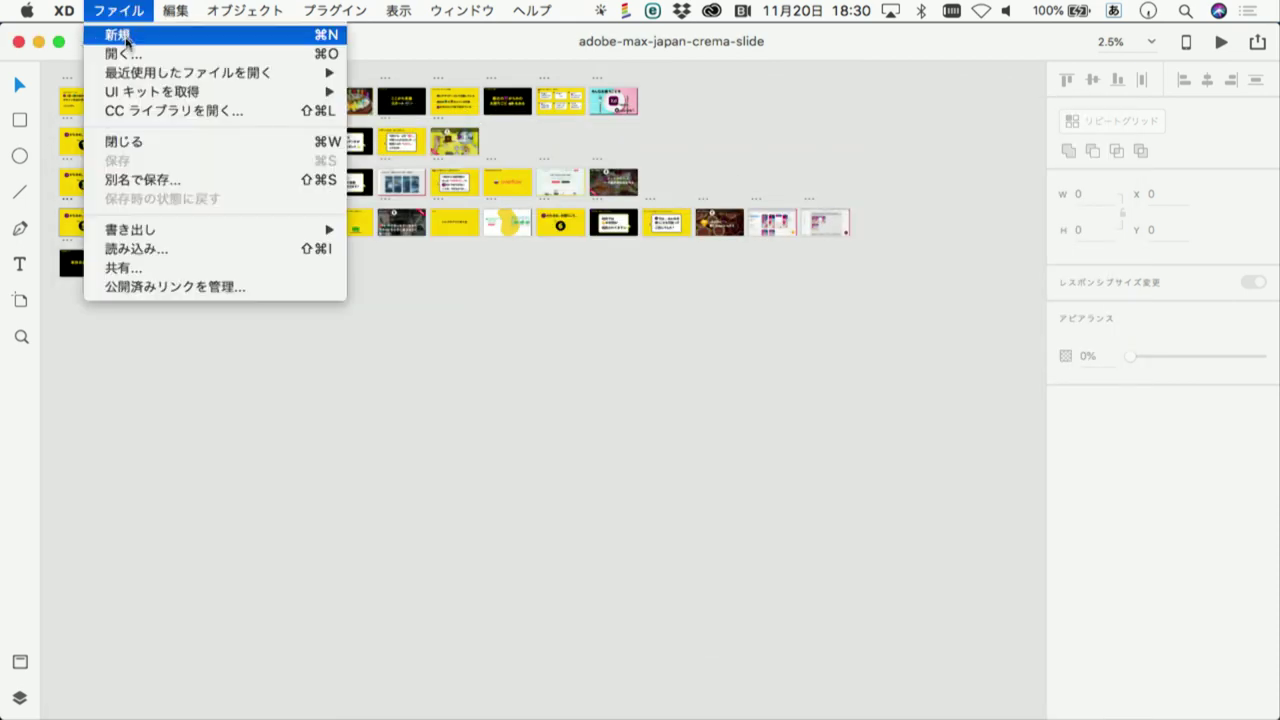
pyautogui.click(127, 52)
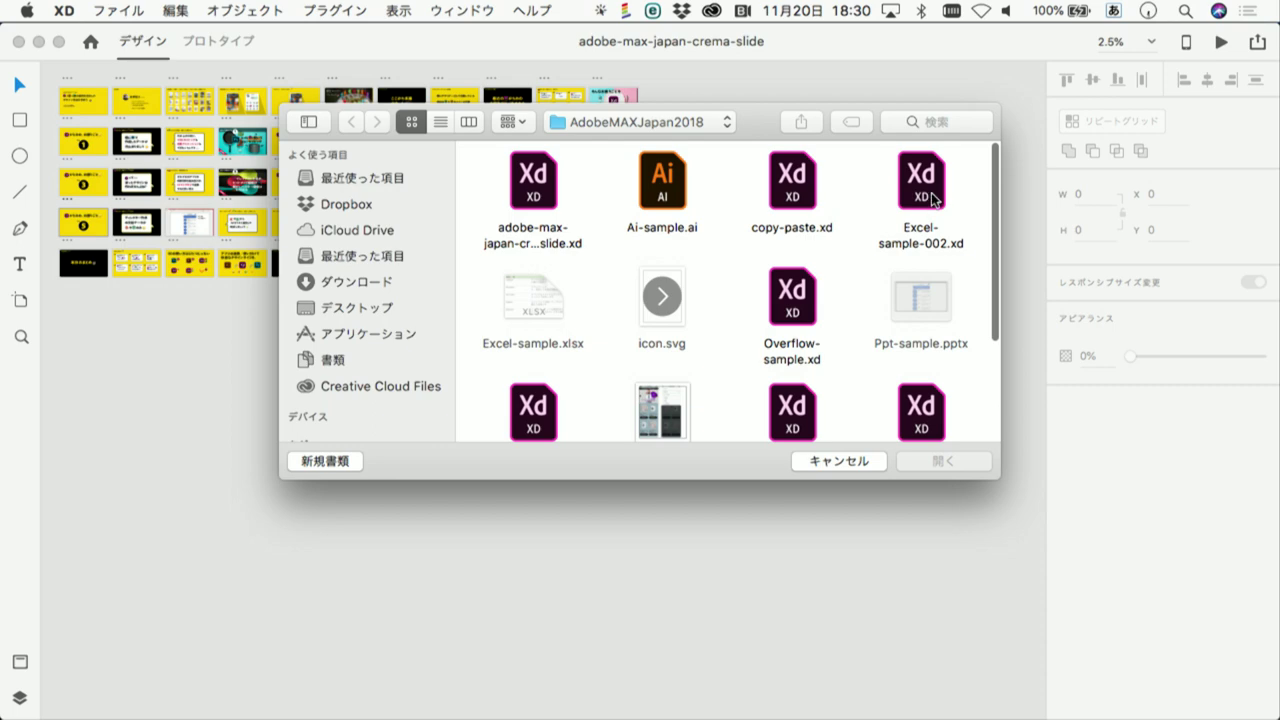
pyautogui.click(930, 196)
pyautogui.doubleClick(930, 196)
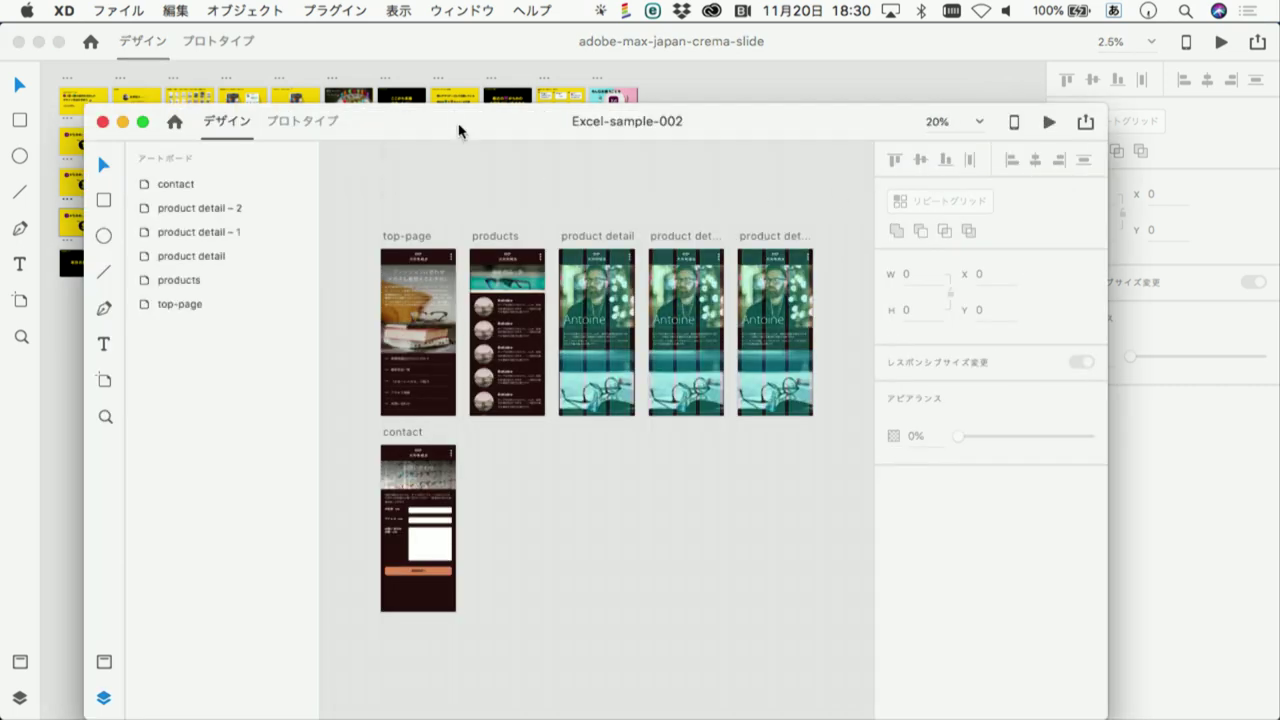
# Move the Excel-sample-002 window top-left, enlarge it, and bring the products artboard close
pyautogui.moveTo(457, 124); pyautogui.dragTo(373, 44)
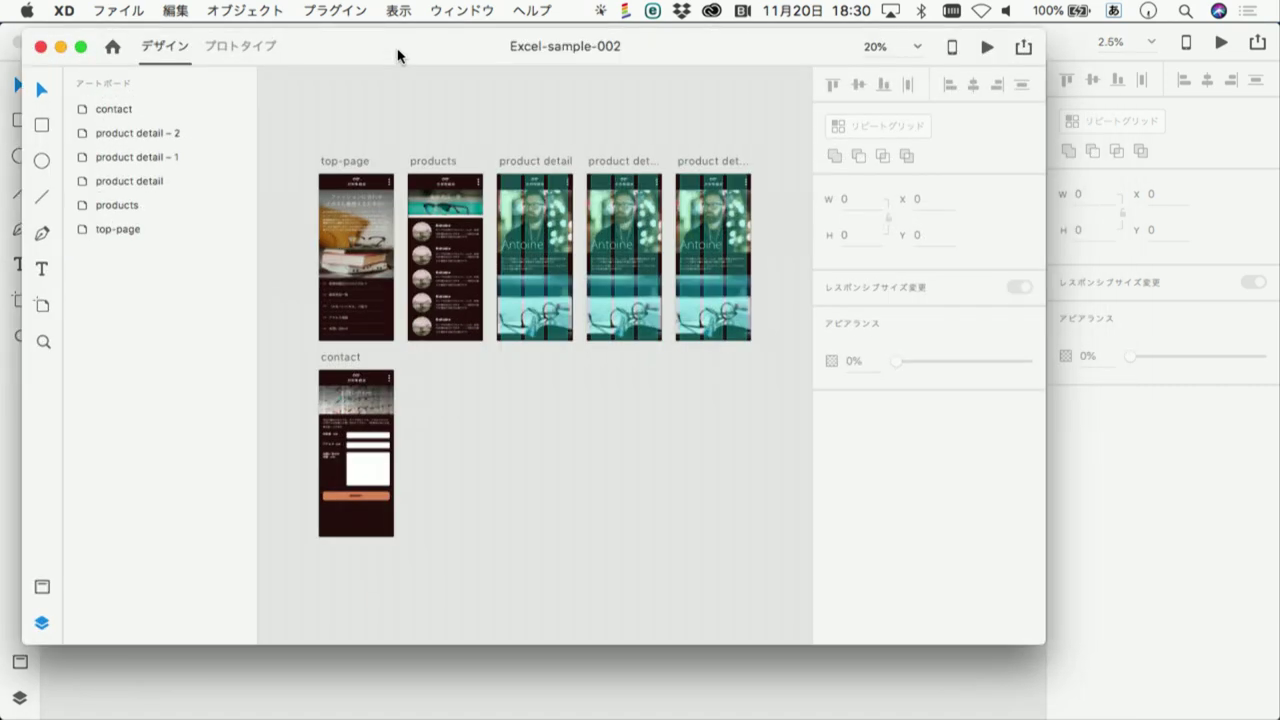
pyautogui.moveTo(1013, 650); pyautogui.dragTo(1215, 716)
pyautogui.scroll(2, 425, 263)
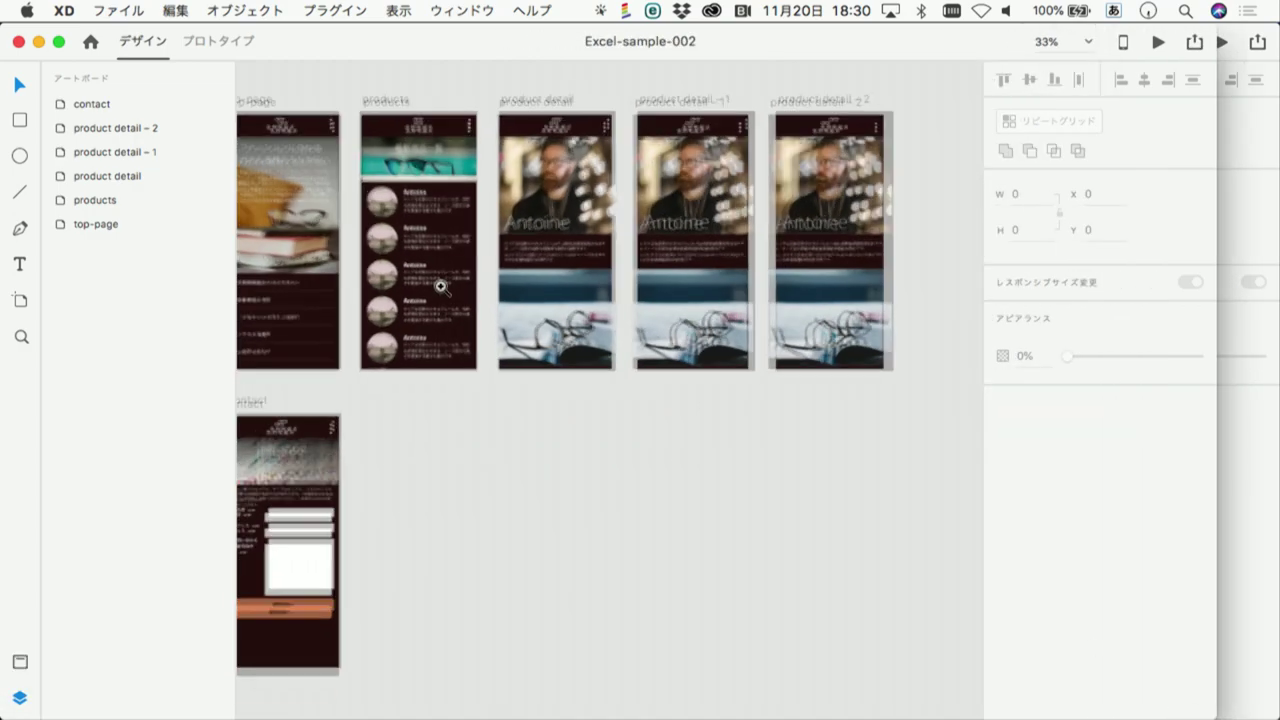
pyautogui.scroll(2, 414, 252)
pyautogui.scroll(2, 414, 252)
pyautogui.scroll(2, 410, 248)
pyautogui.scroll(2, 405, 245)
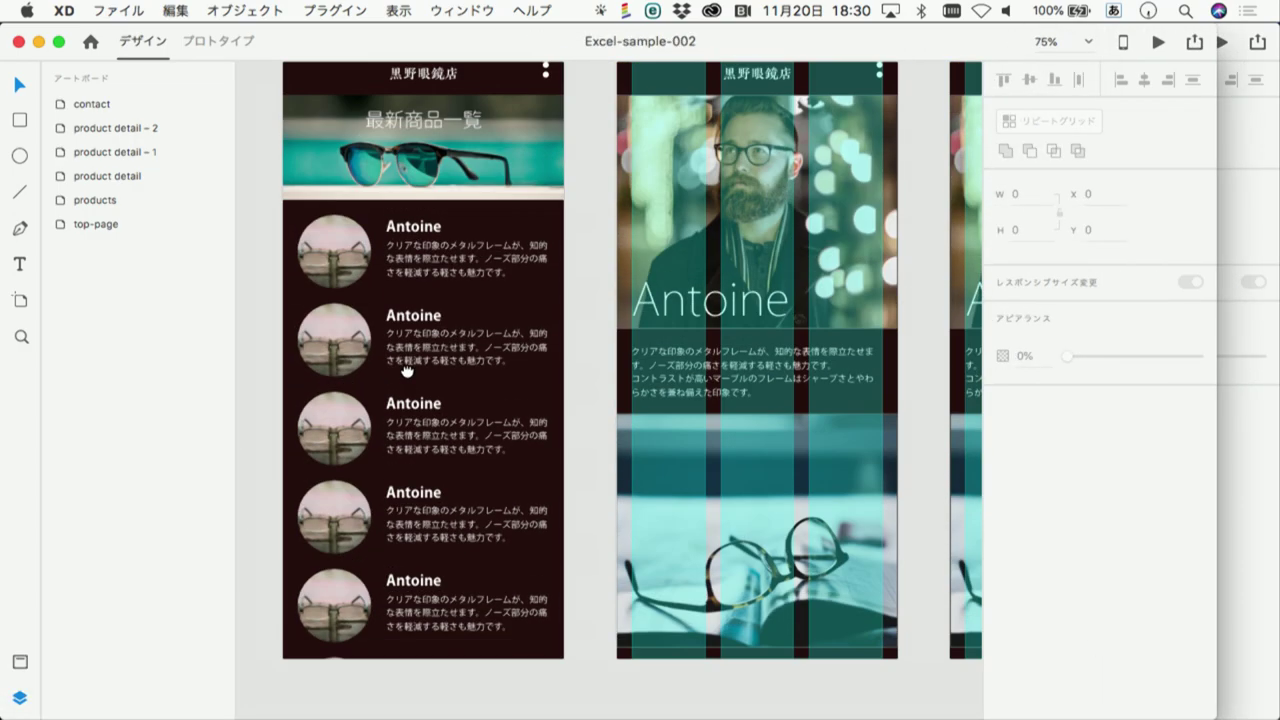
pyautogui.scroll(2, 366, 366)
pyautogui.scroll(2, 483, 374)
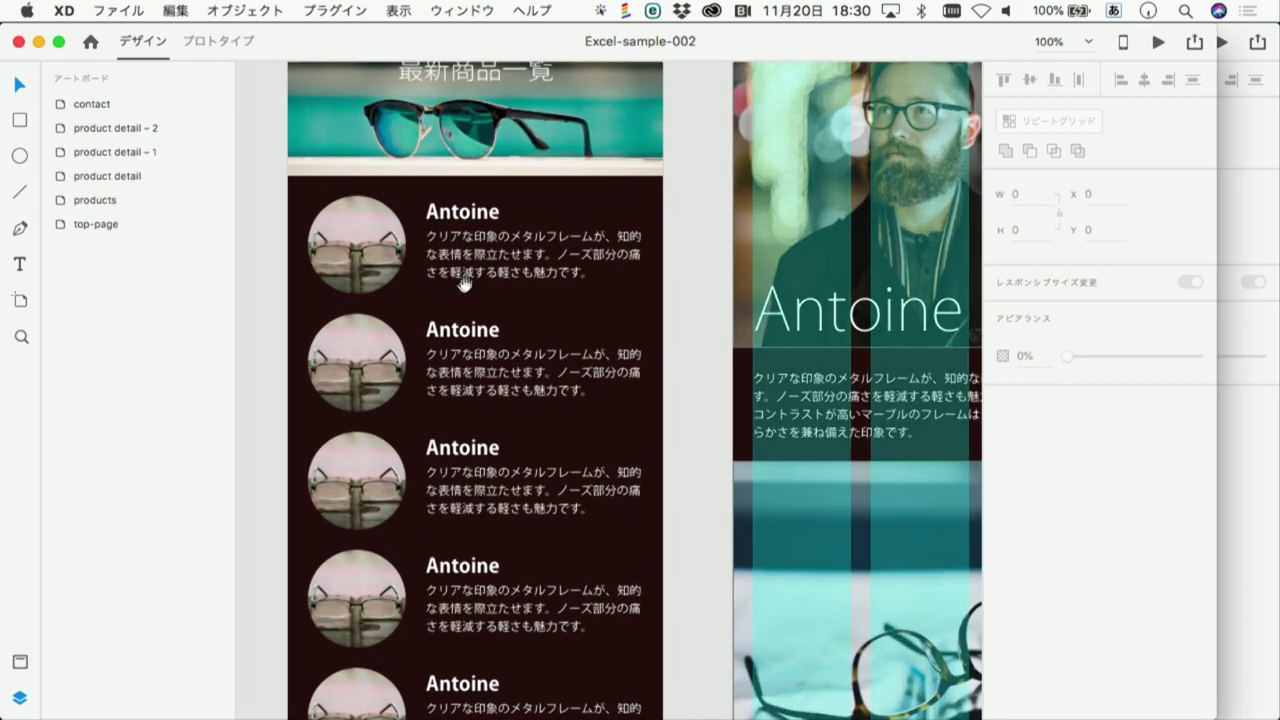
pyautogui.scroll(3, 471, 237)
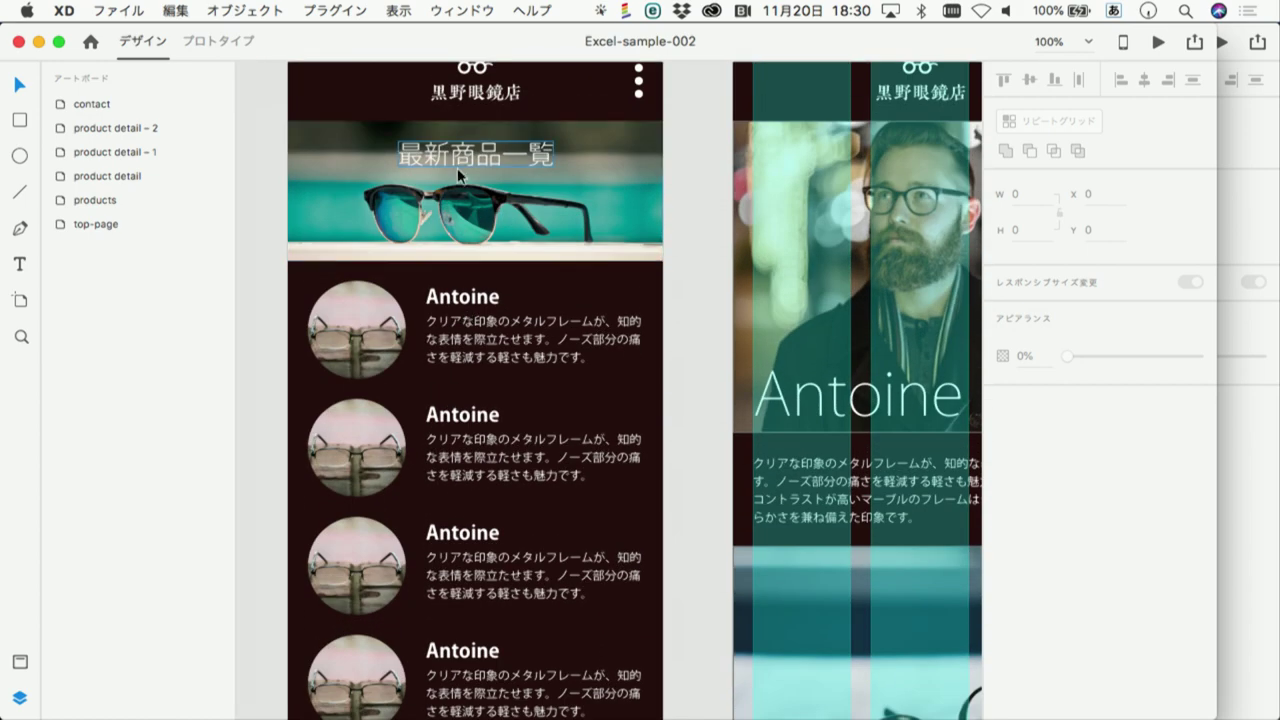
# Adjust the view and select the products repeat grid of five Antoine cards
pyautogui.scroll(-3, 500, 270)
pyautogui.scroll(-2, 500, 268)
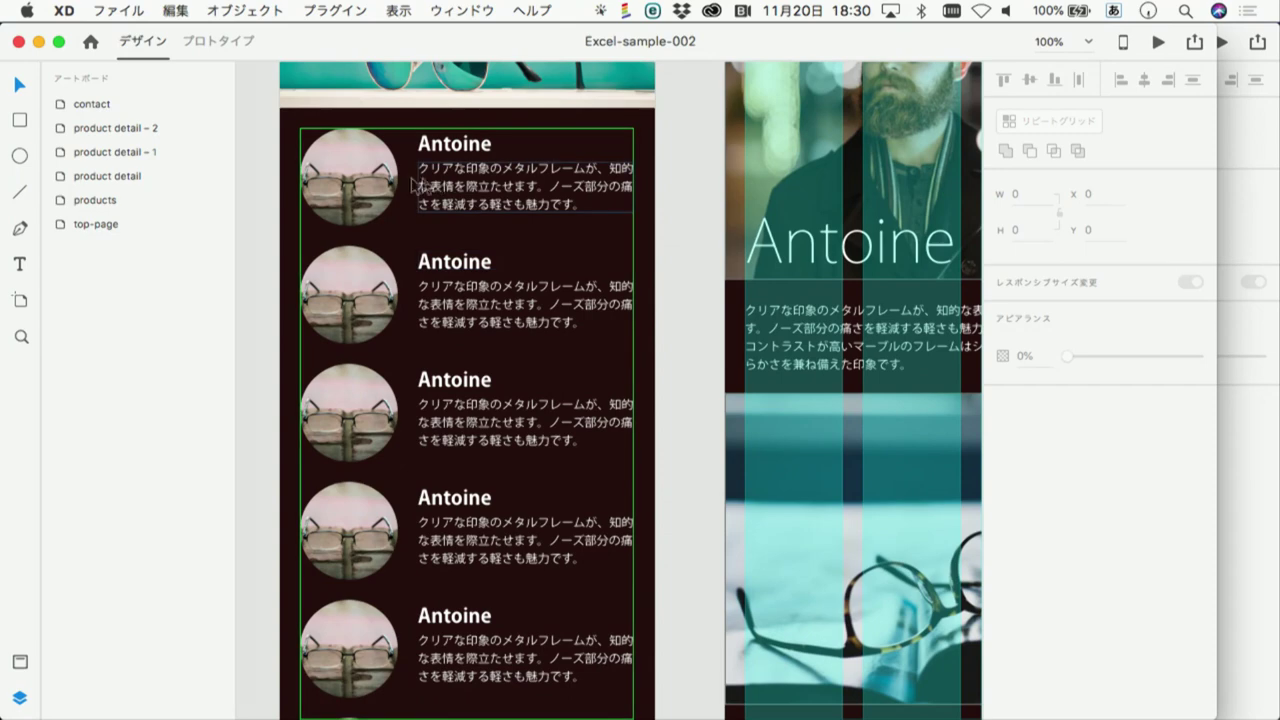
pyautogui.scroll(-1, 583, 476)
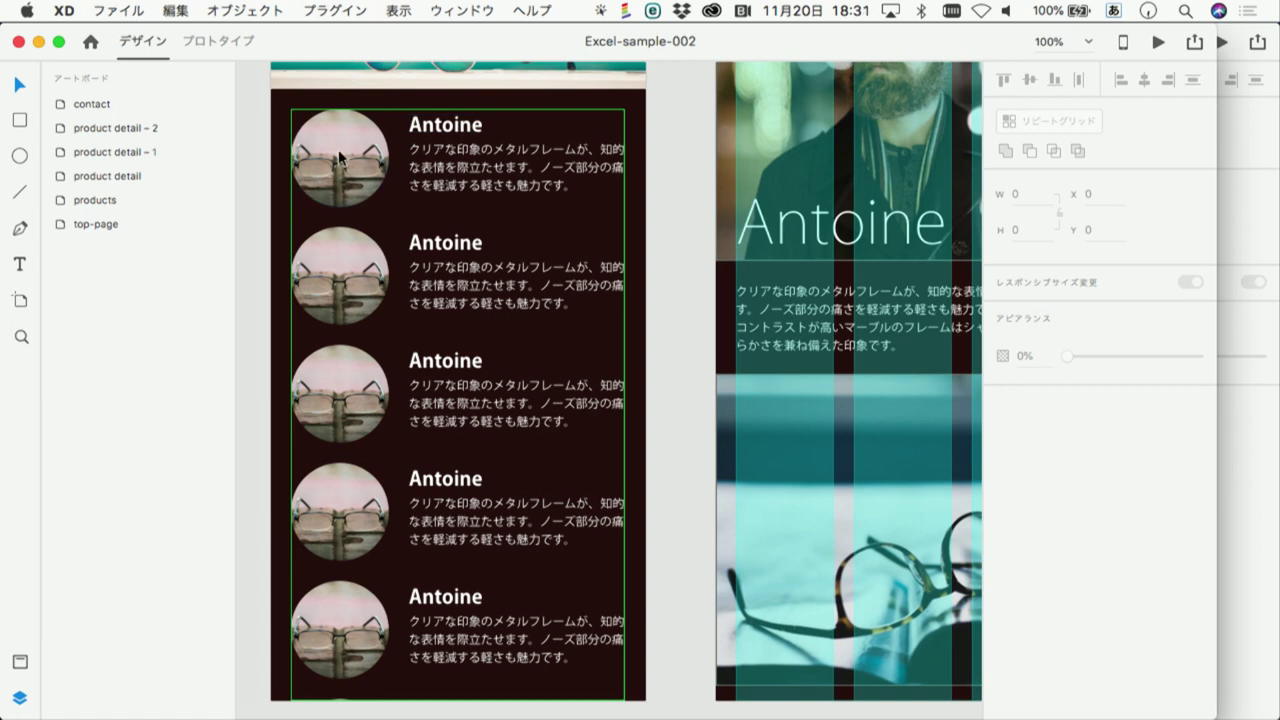
pyautogui.click(452, 178)
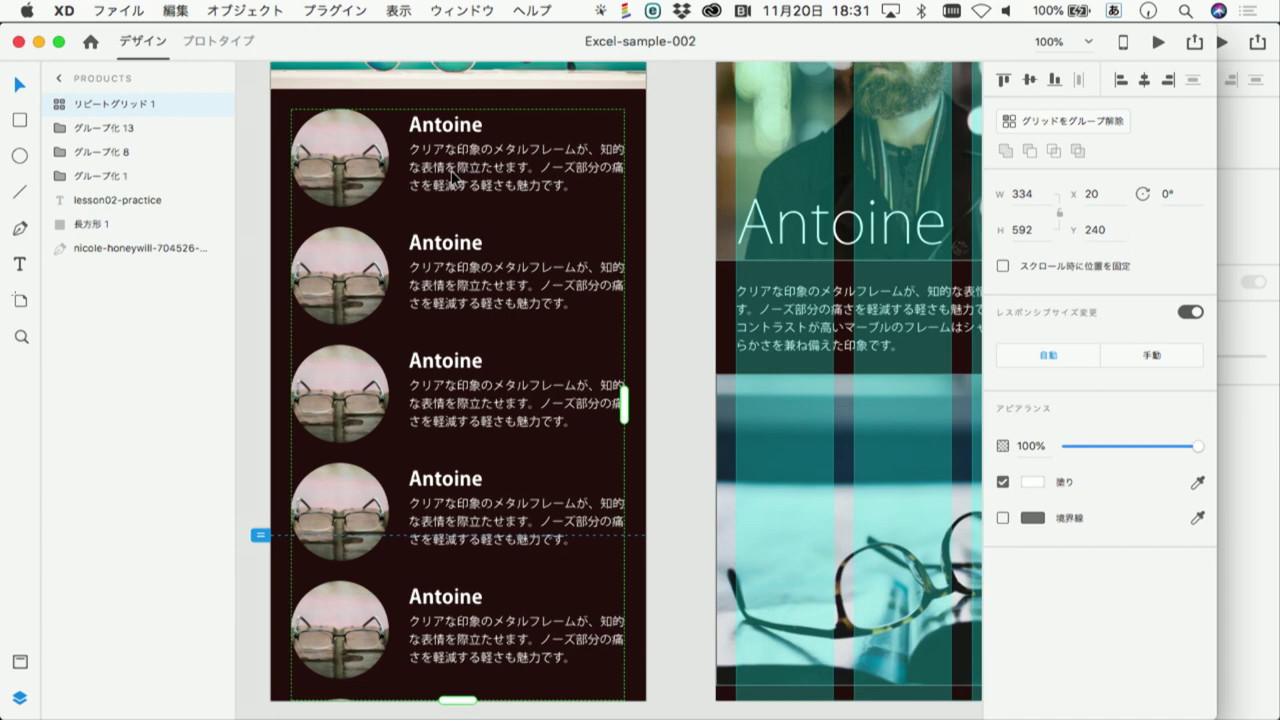
pyautogui.press('super+Tab')
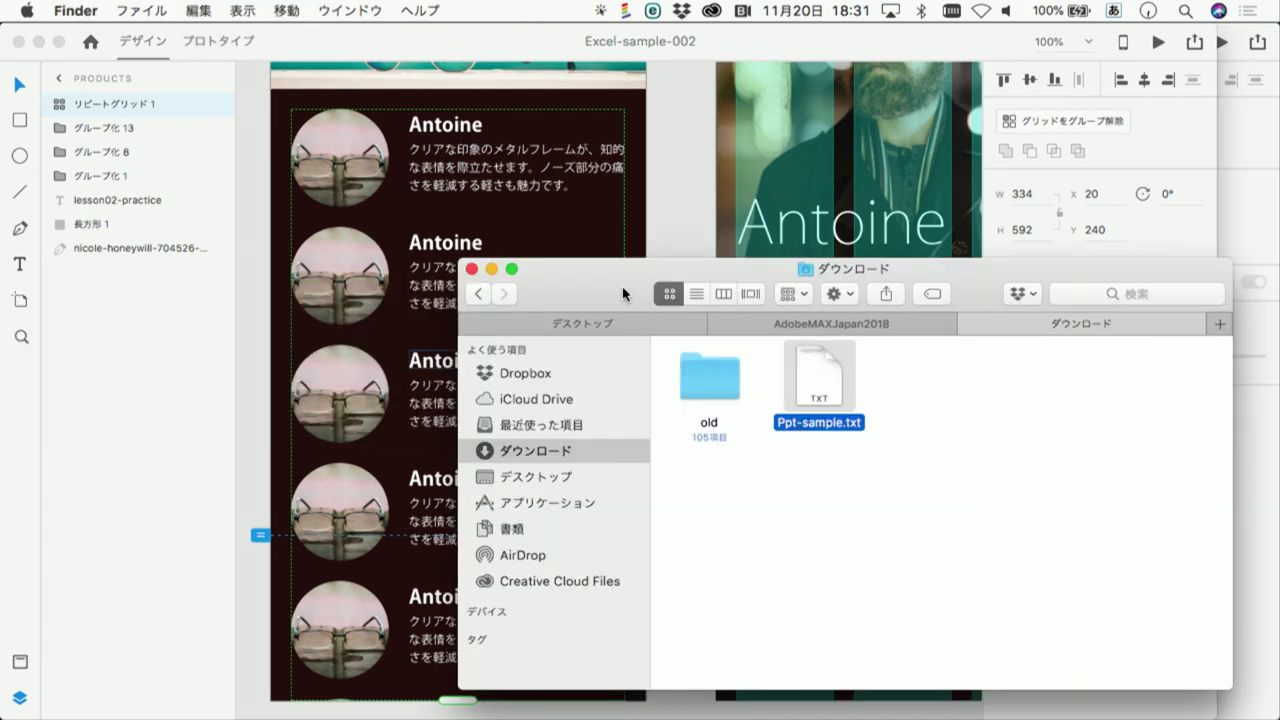
# Drop Ppt-sample.txt onto the XD cards to fill five descriptions, then bring Excel-sample forward
pyautogui.moveTo(630, 290); pyautogui.dragTo(843, 135)
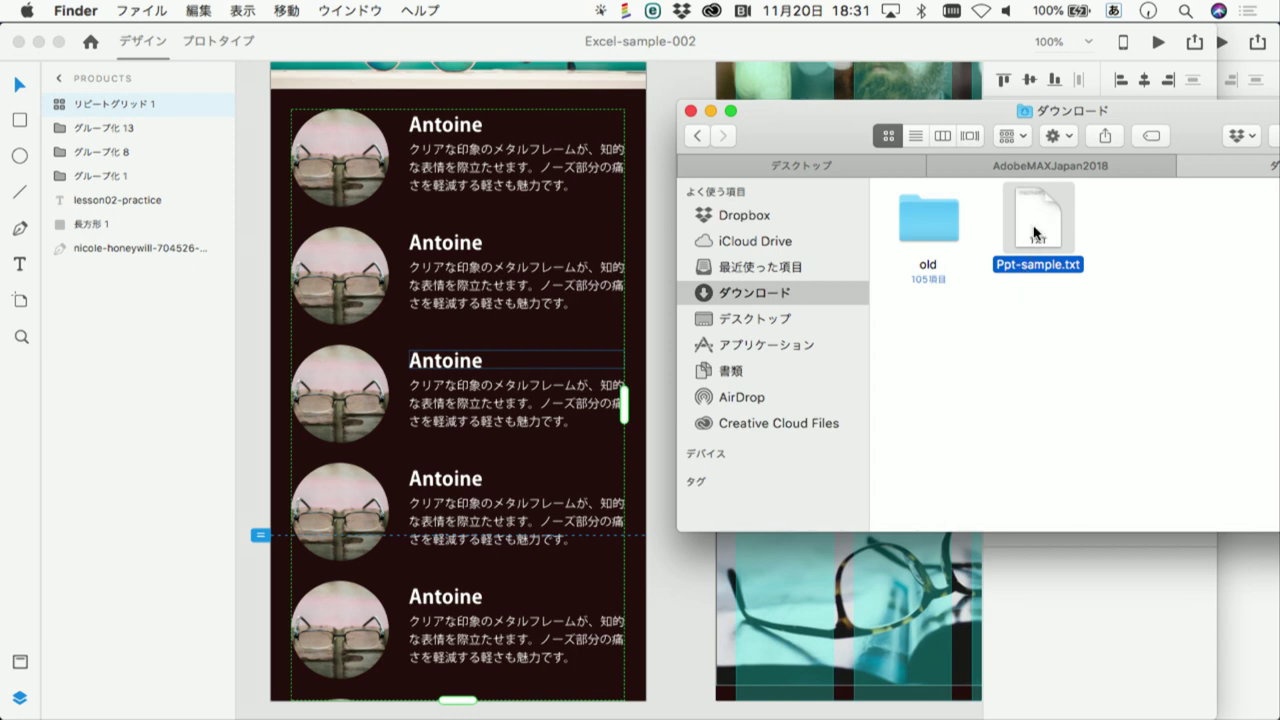
pyautogui.moveTo(1036, 232); pyautogui.dragTo(561, 175)
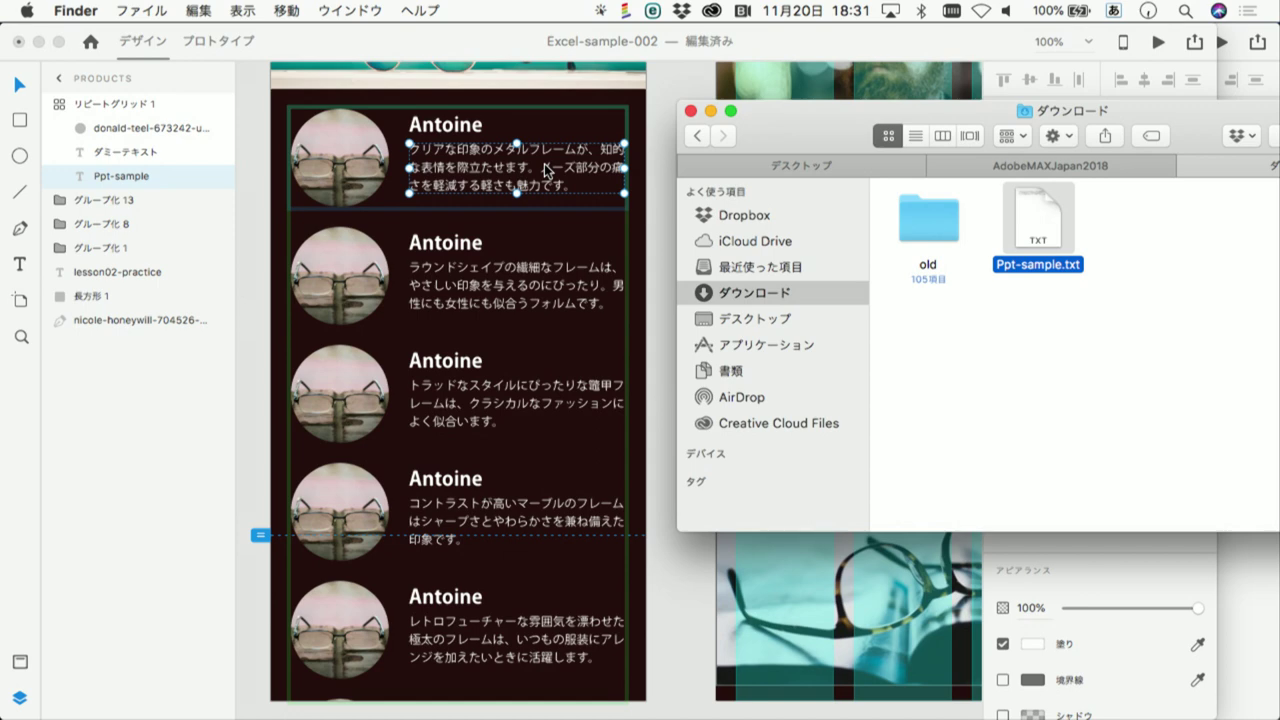
pyautogui.press('super+Tab')
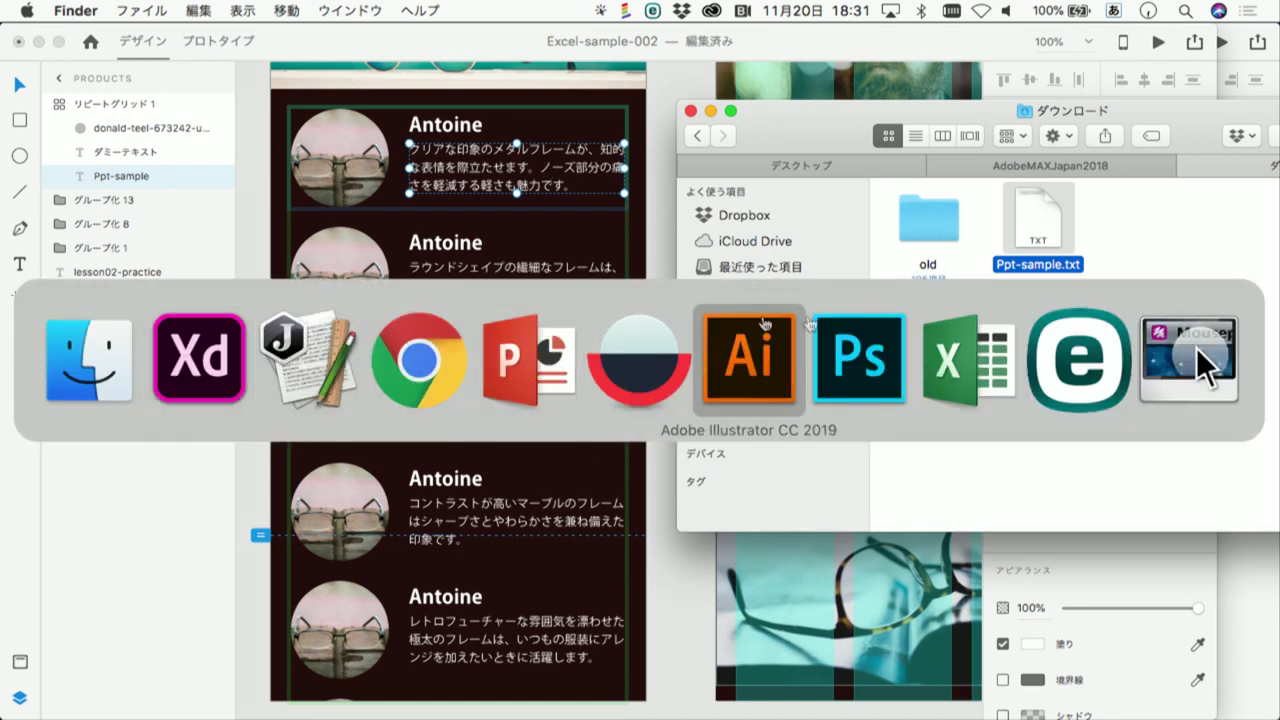
pyautogui.click(947, 350)
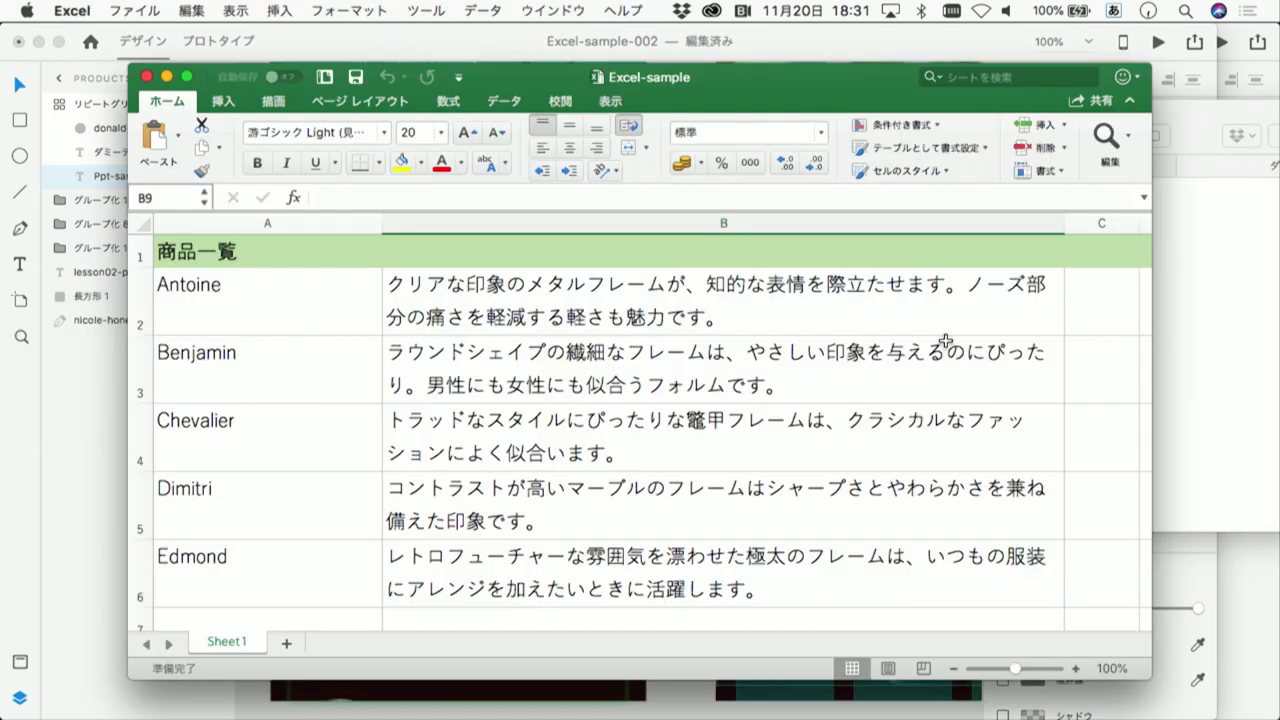
# Enlarge the Excel-sample window and copy the five product descriptions in B2:B6
pyautogui.moveTo(744, 82)
pyautogui.mouseDown()
pyautogui.moveTo(648, 29)
pyautogui.moveTo(616, 42)
pyautogui.mouseUp()
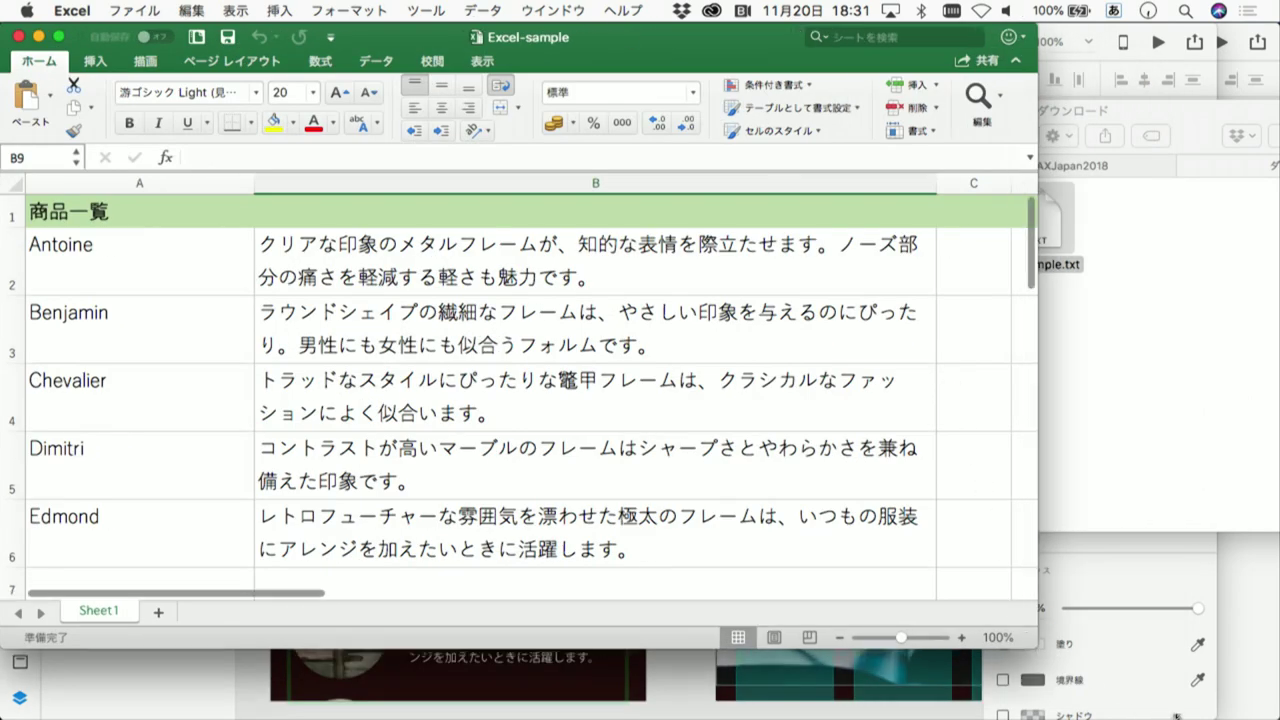
pyautogui.moveTo(1010, 614); pyautogui.dragTo(1202, 718)
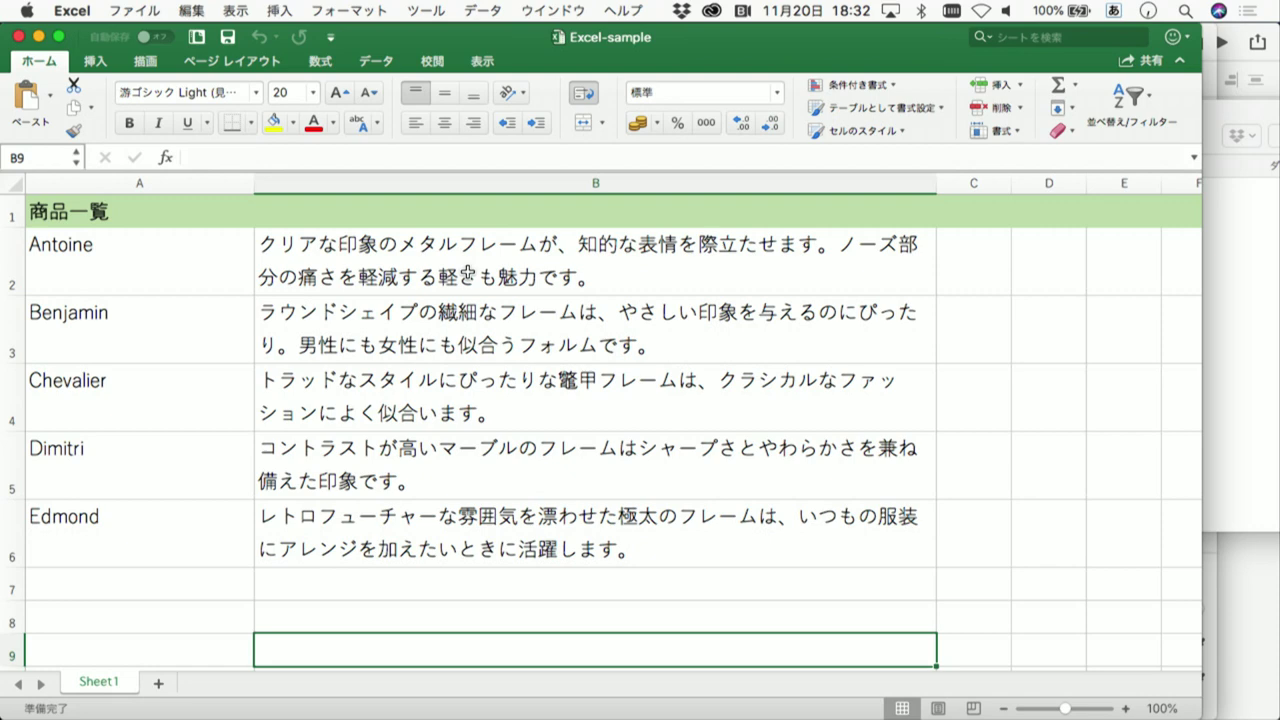
pyautogui.click(467, 272)
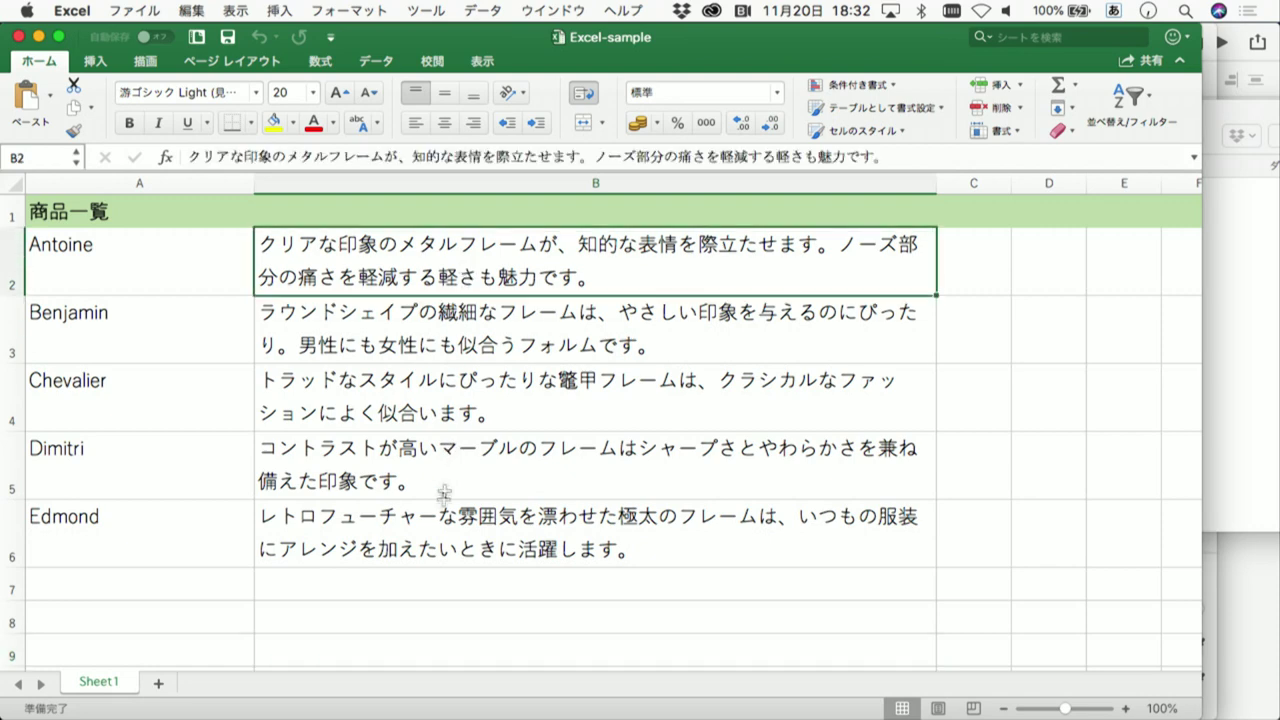
pyautogui.keyDown('shift'); pyautogui.click(438, 543); pyautogui.keyUp('shift')
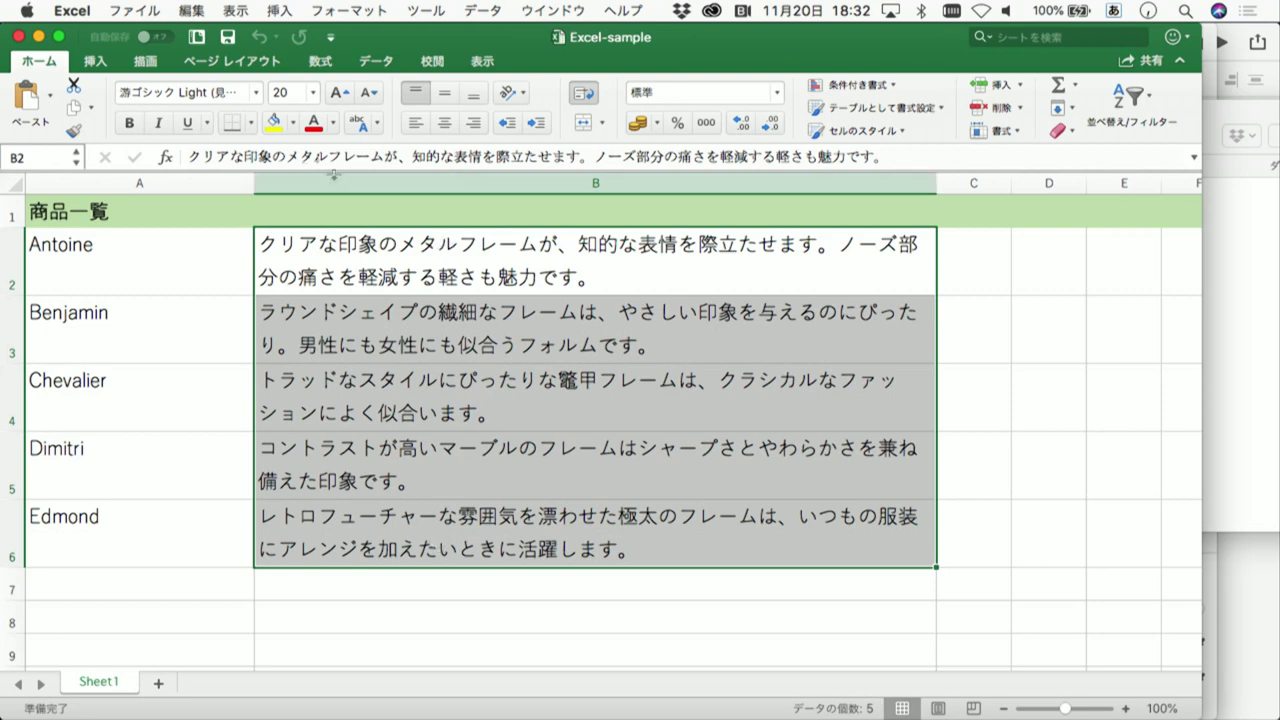
pyautogui.click(191, 11)
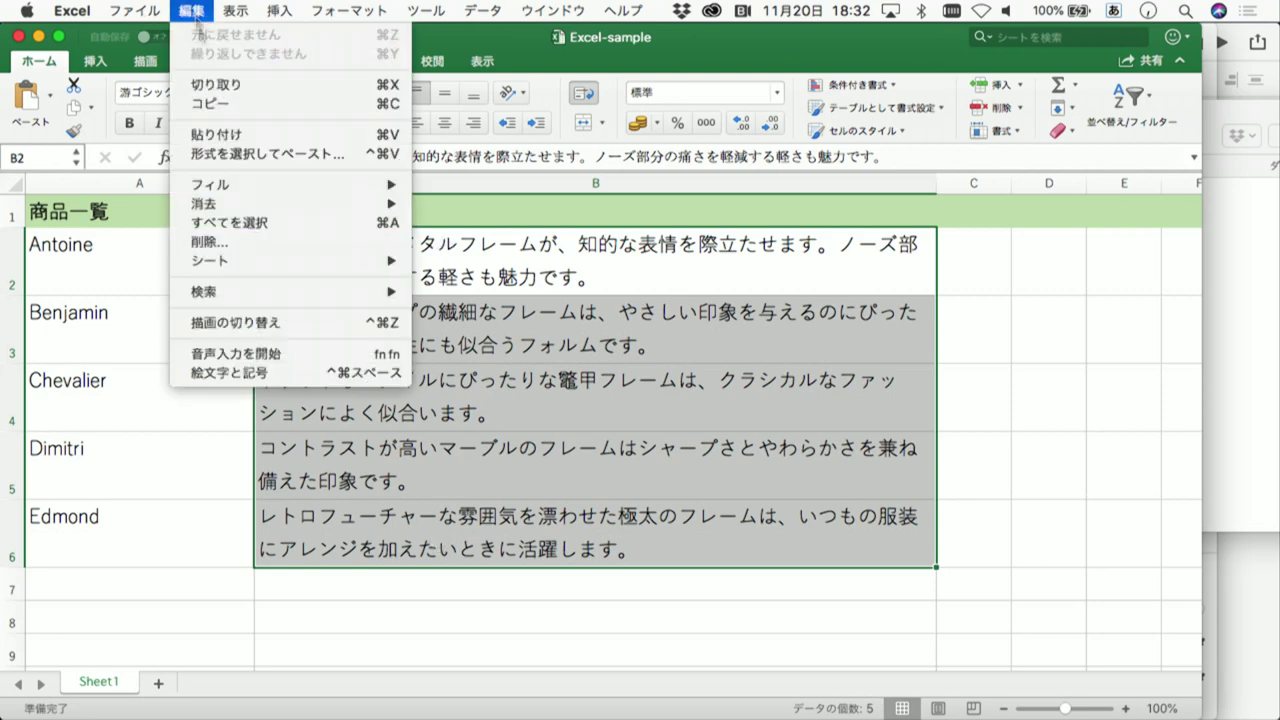
pyautogui.click(214, 104)
pyautogui.press('super+Tab')
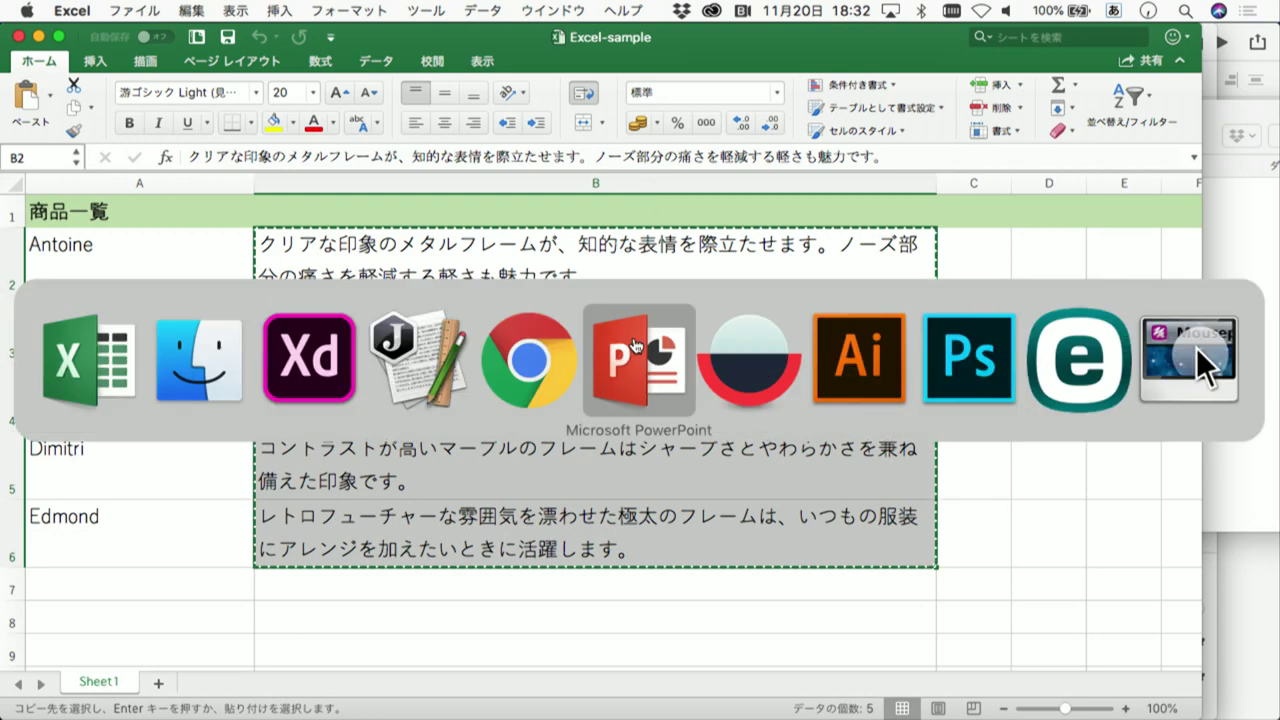
pyautogui.press('super+n')
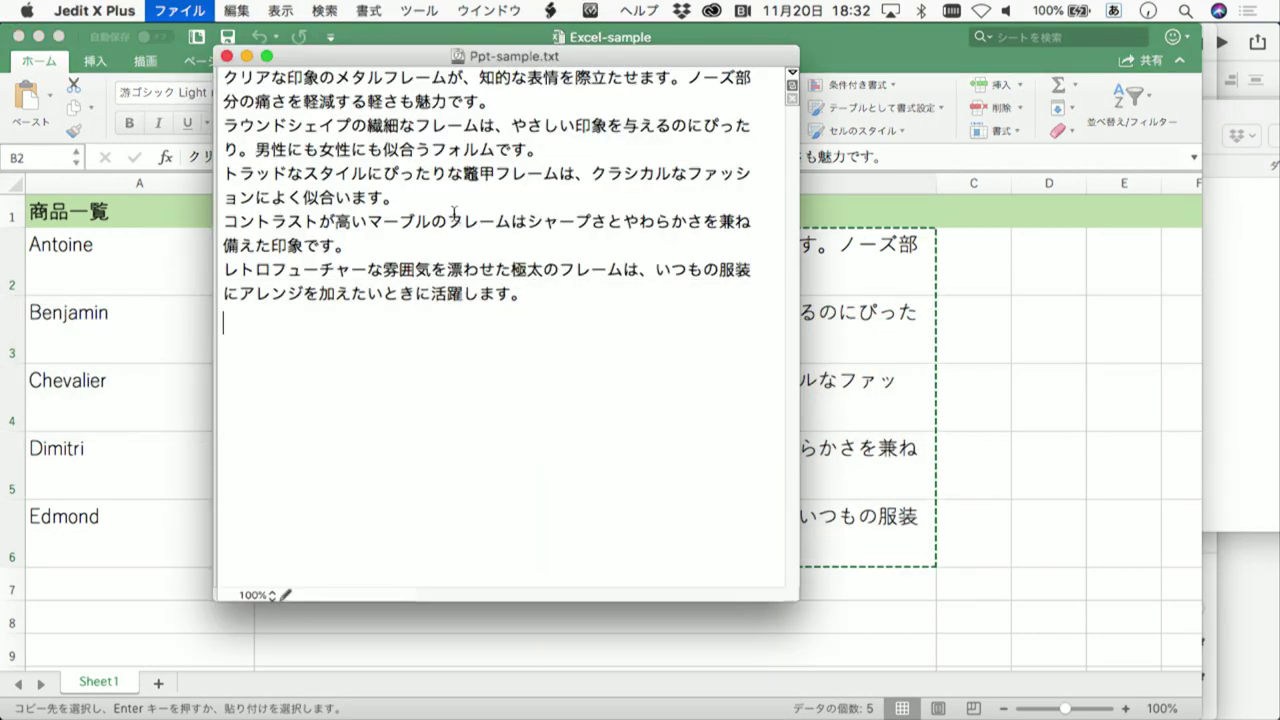
# Paste the five Excel descriptions into new document 2018-11-20-005.txt and enlarge its window
pyautogui.press('super+v')
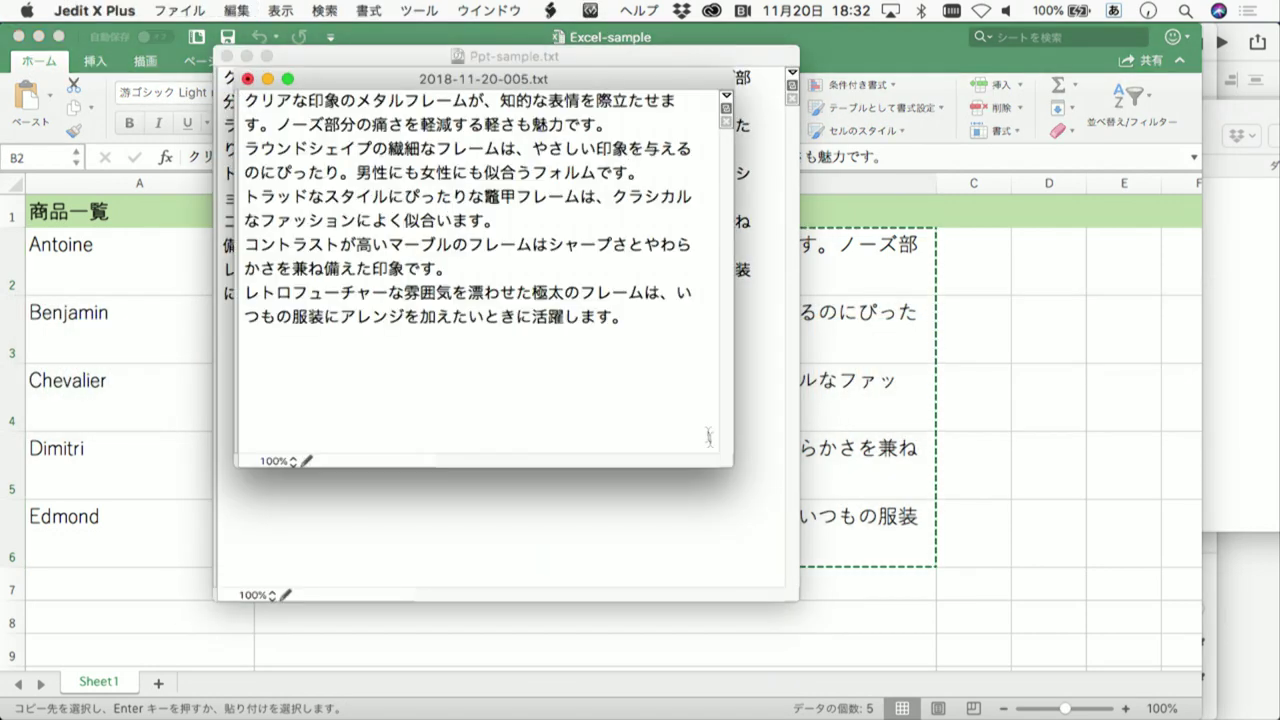
pyautogui.moveTo(727, 457); pyautogui.dragTo(820, 519)
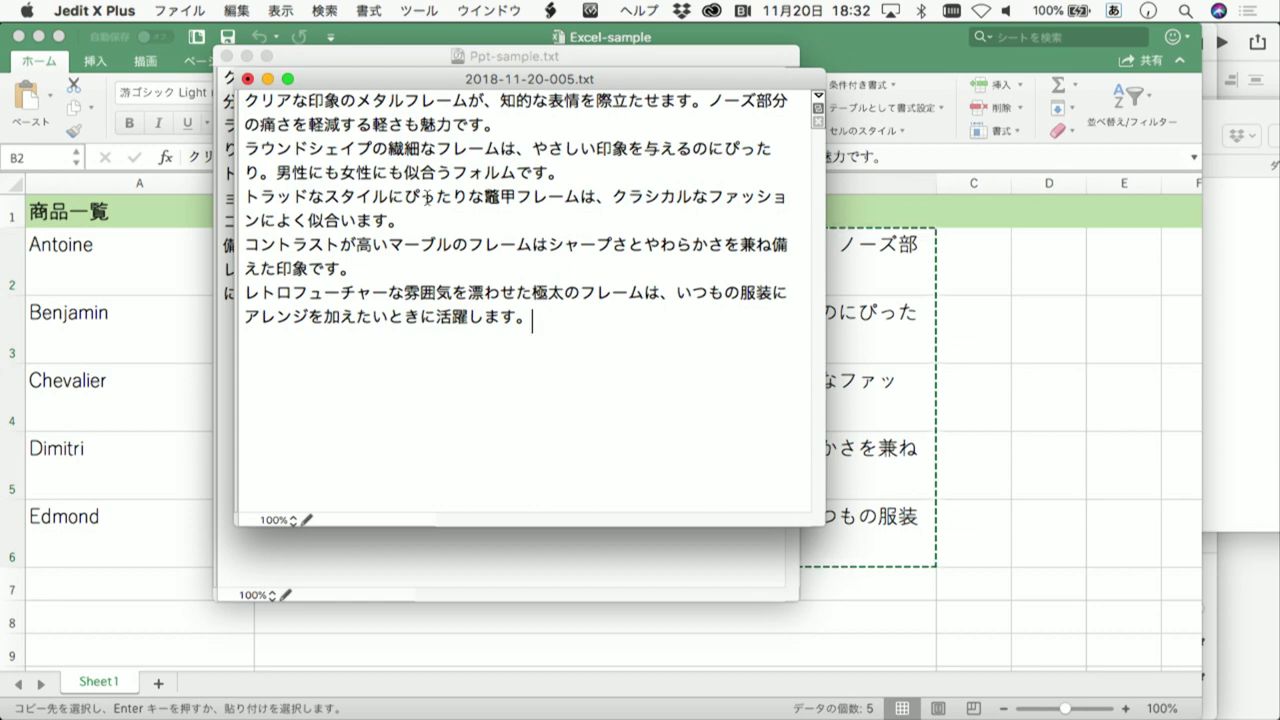
pyautogui.press('super+Tab')
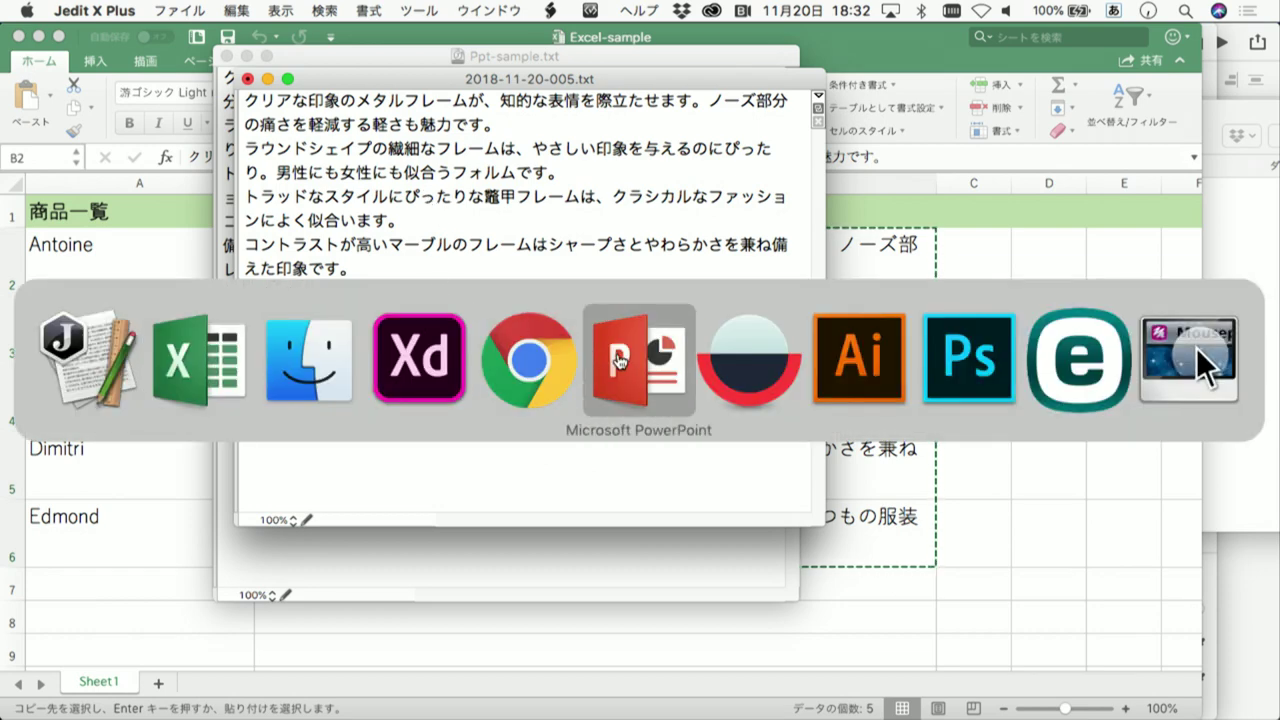
# Preview the adobe-max-japan-crema-slide deck, advancing past the Google Sheets plugin slide to その6
pyautogui.click(418, 358)
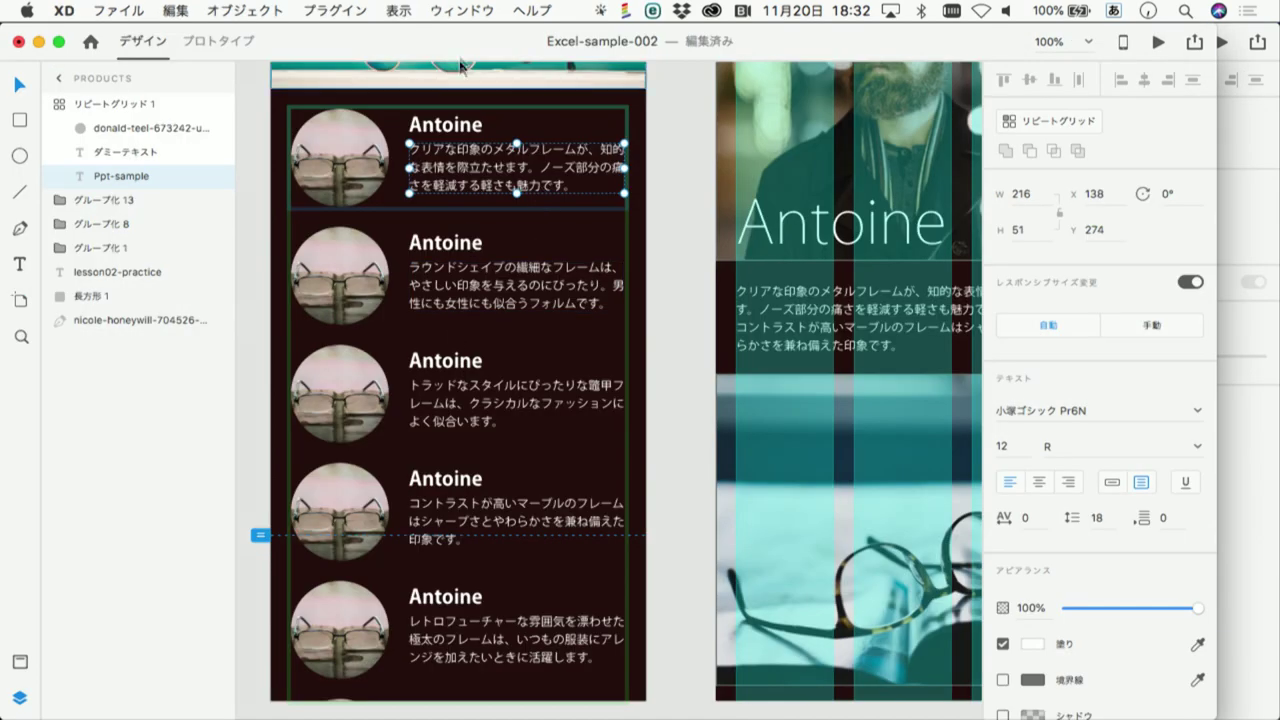
pyautogui.click(462, 10)
pyautogui.click(530, 222)
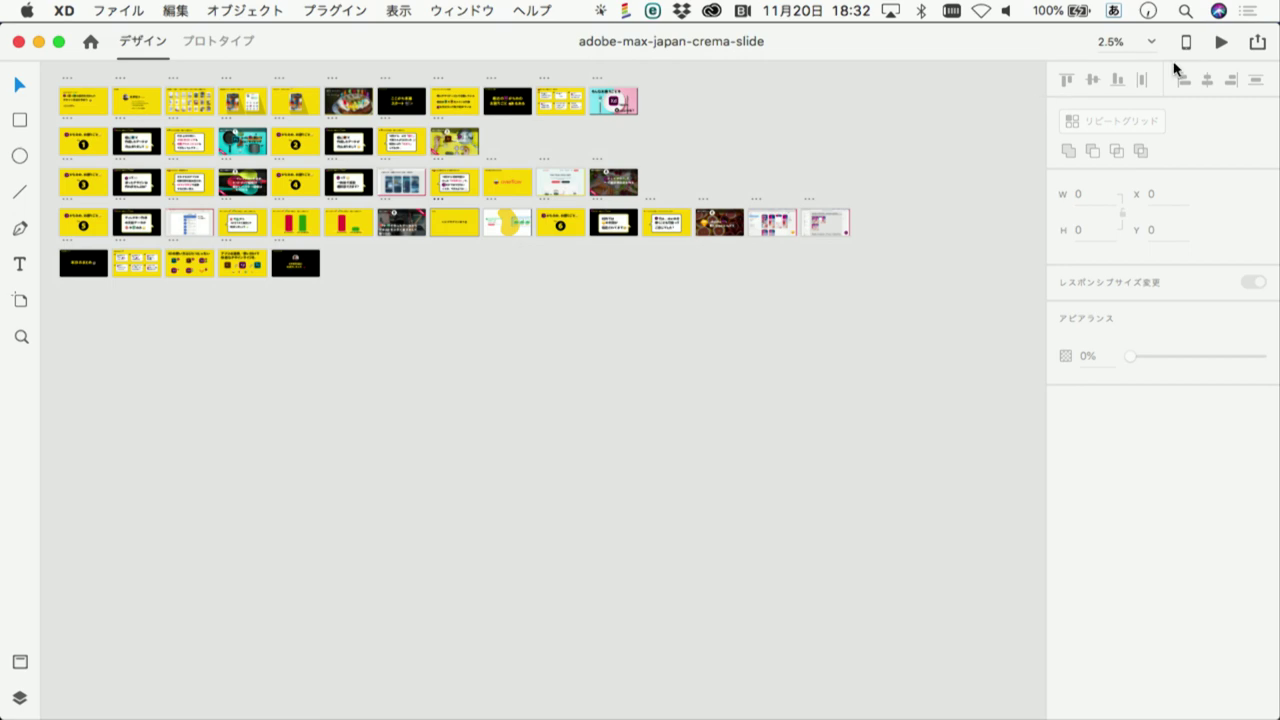
pyautogui.click(1221, 41)
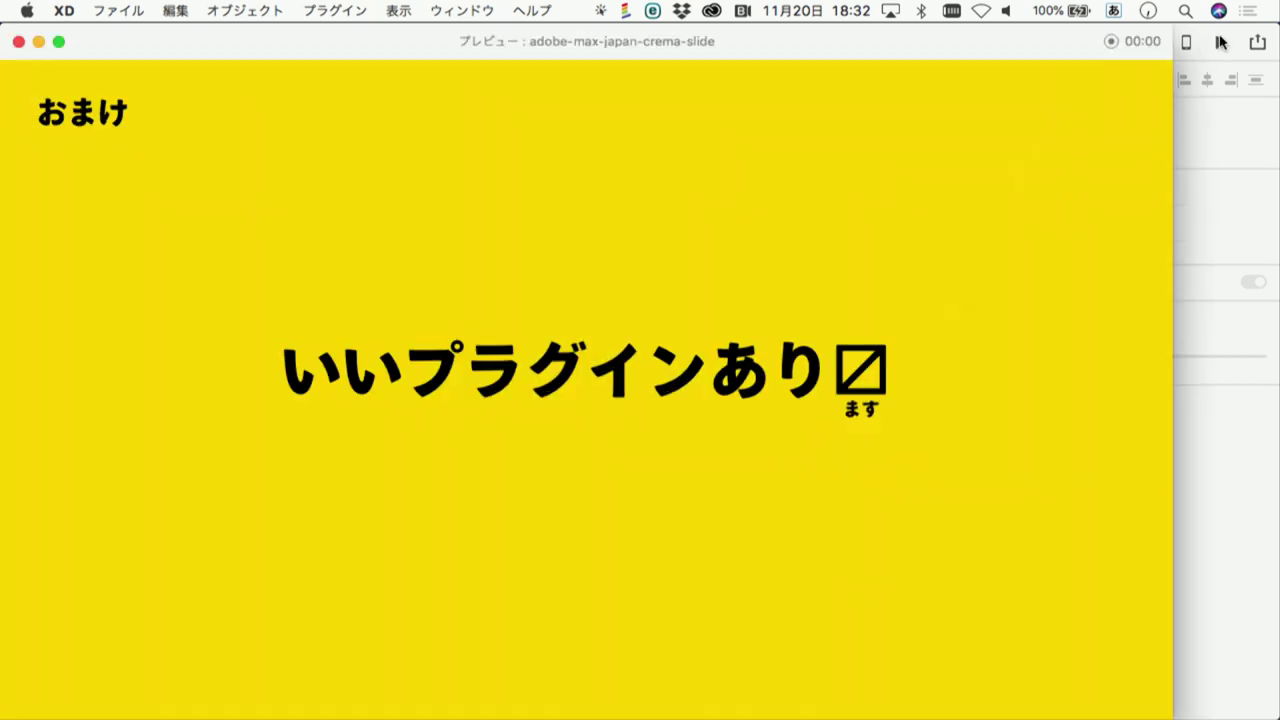
pyautogui.click(926, 385)
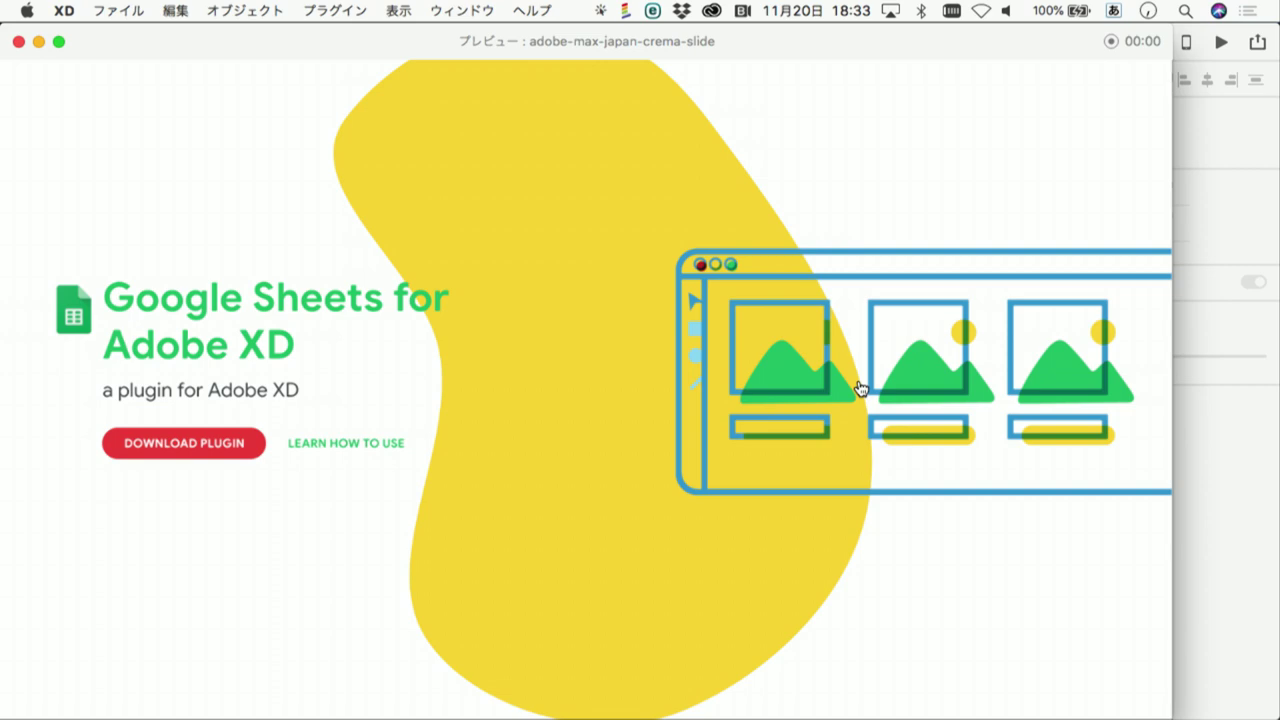
pyautogui.click(700, 294)
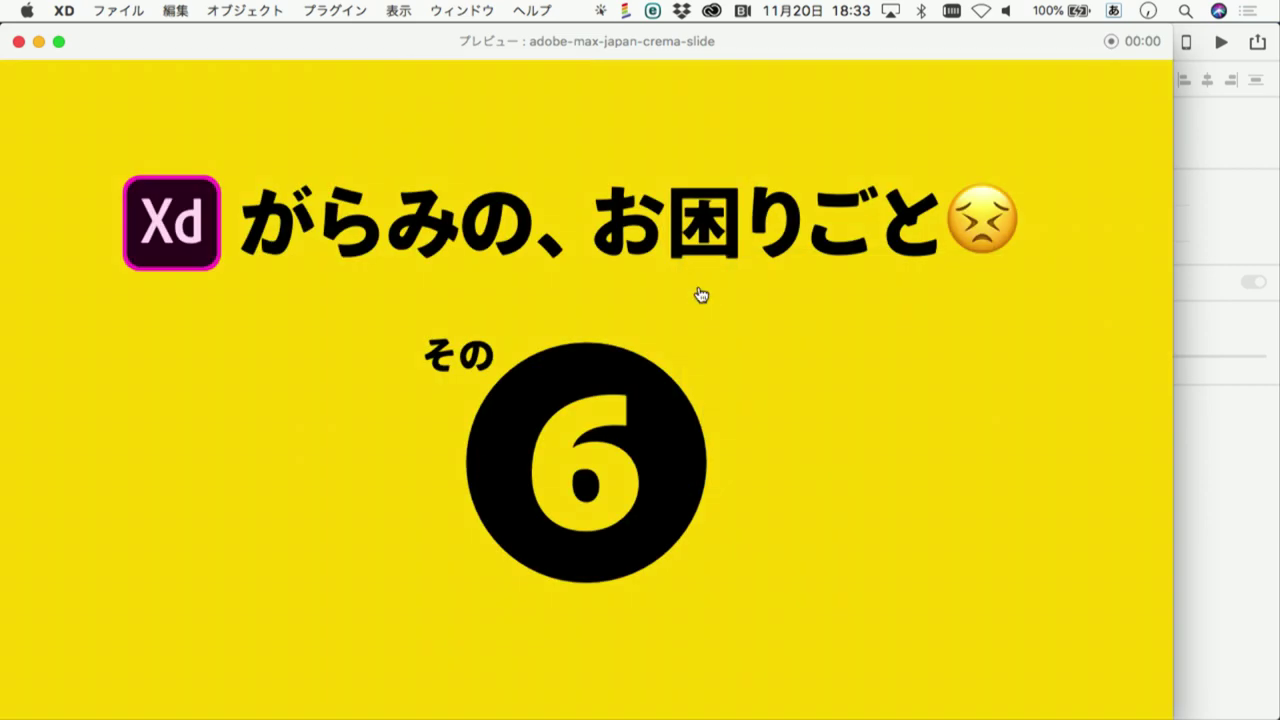
# Step through the Sketch and .sketch-file slides to the iPhone design templates screenshot
pyautogui.click(700, 294)
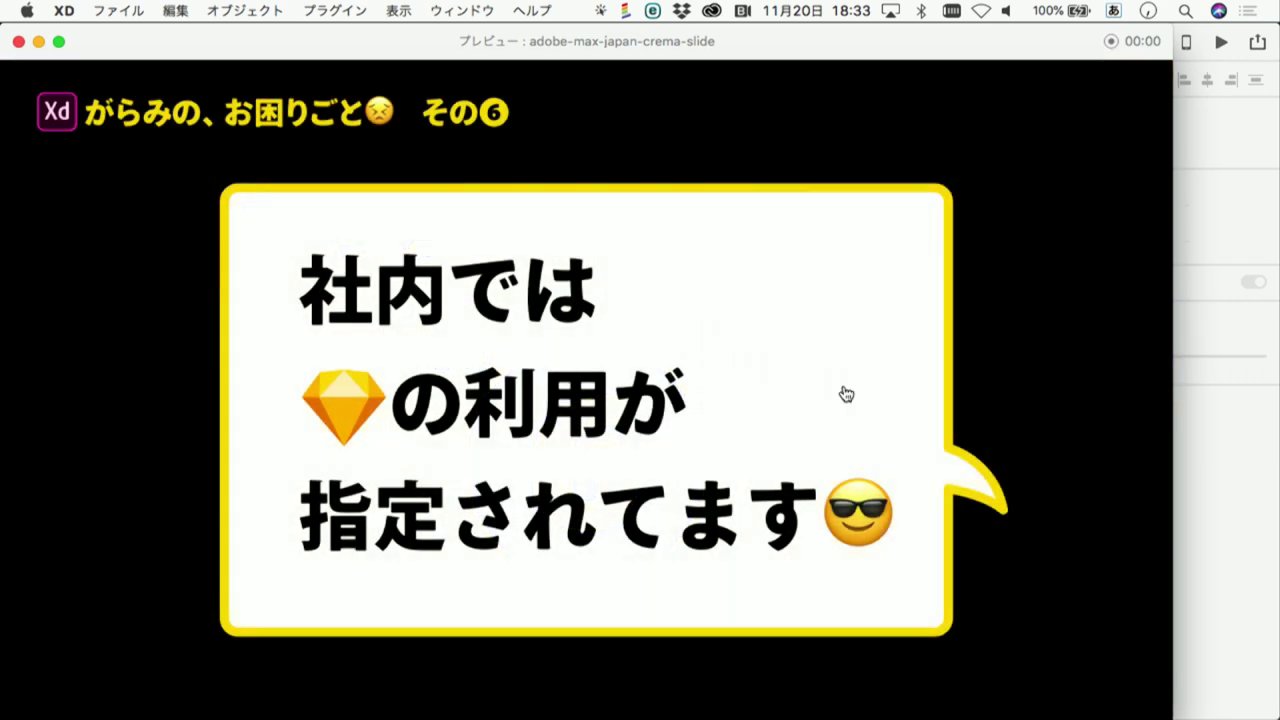
pyautogui.click(845, 393)
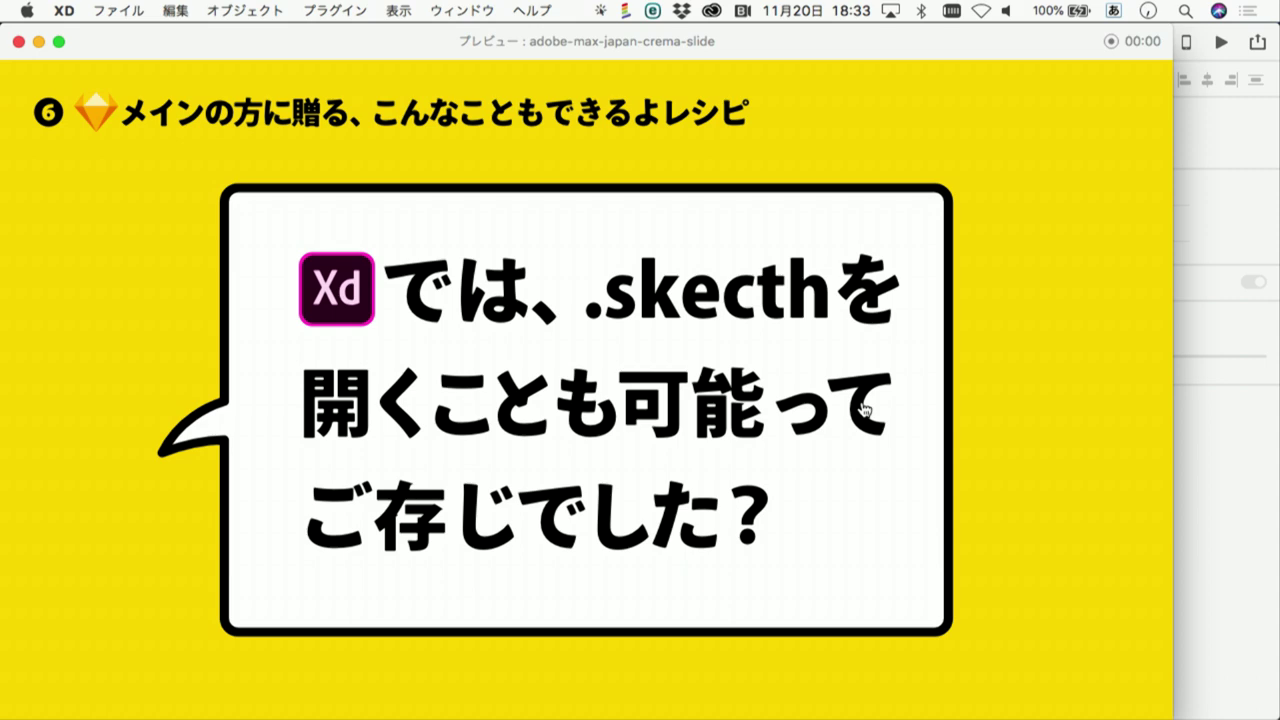
pyautogui.click(906, 413)
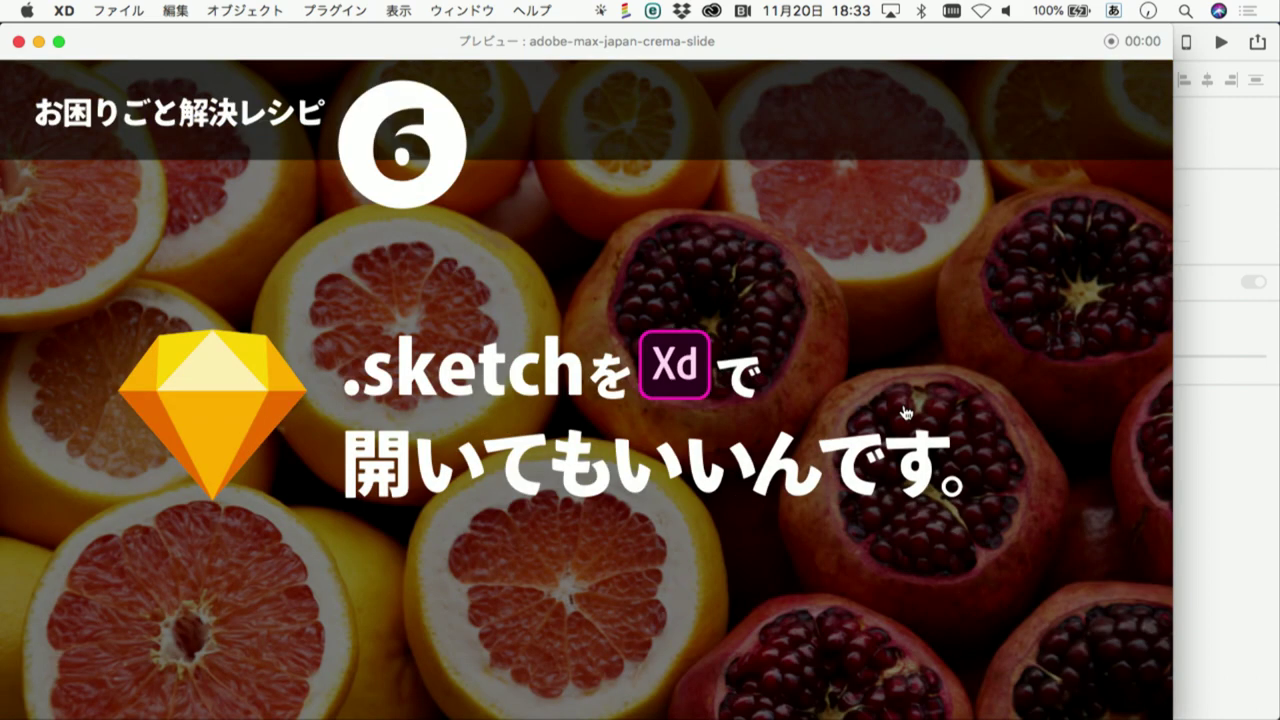
pyautogui.click(906, 413)
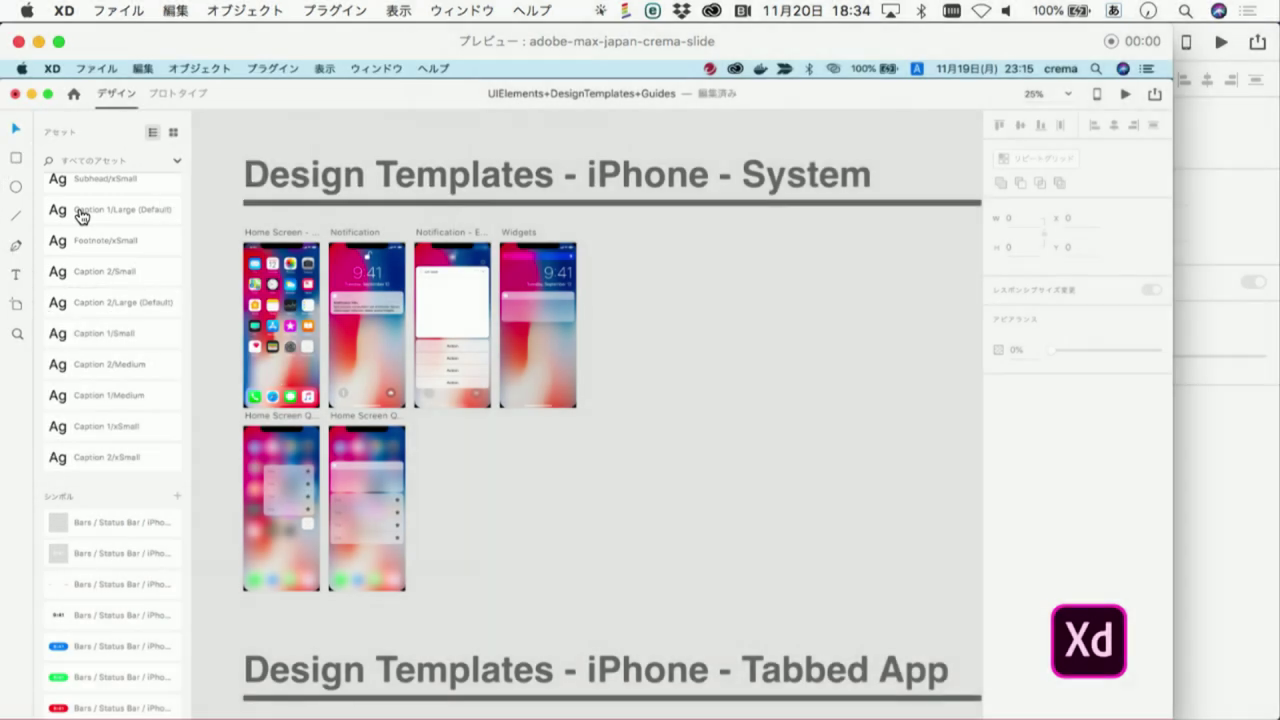
# Advance to the 本日のまとめ title and reveal its six numbered summary cards
pyautogui.click(505, 363)
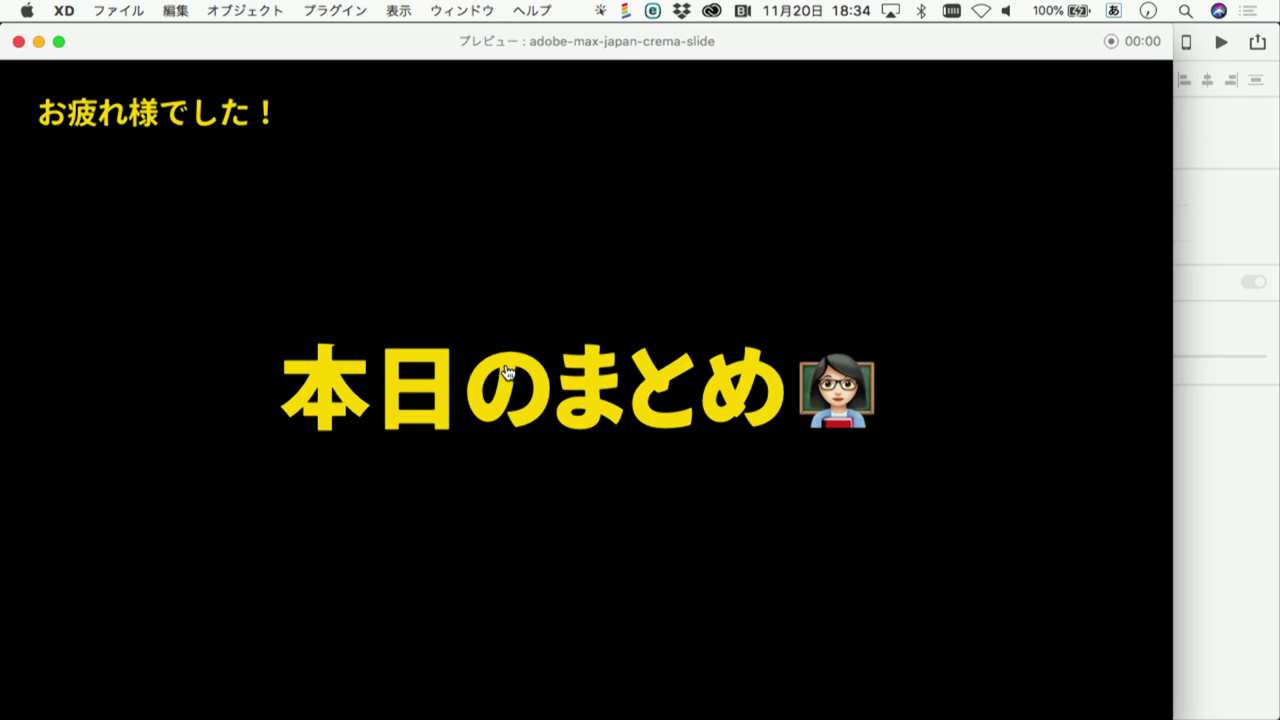
pyautogui.click(505, 371)
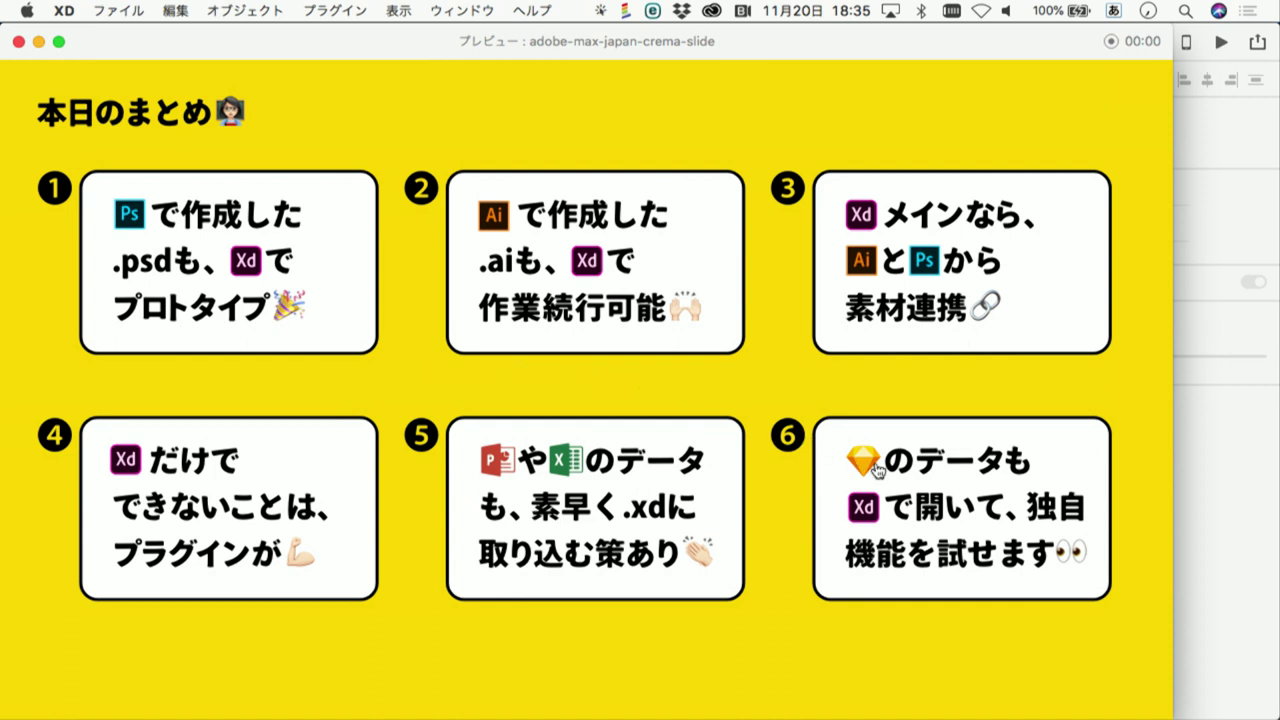
# Advance through the XDの使い方はひとつじゃない and app-linking slides to the closing credit slide
pyautogui.click(931, 563)
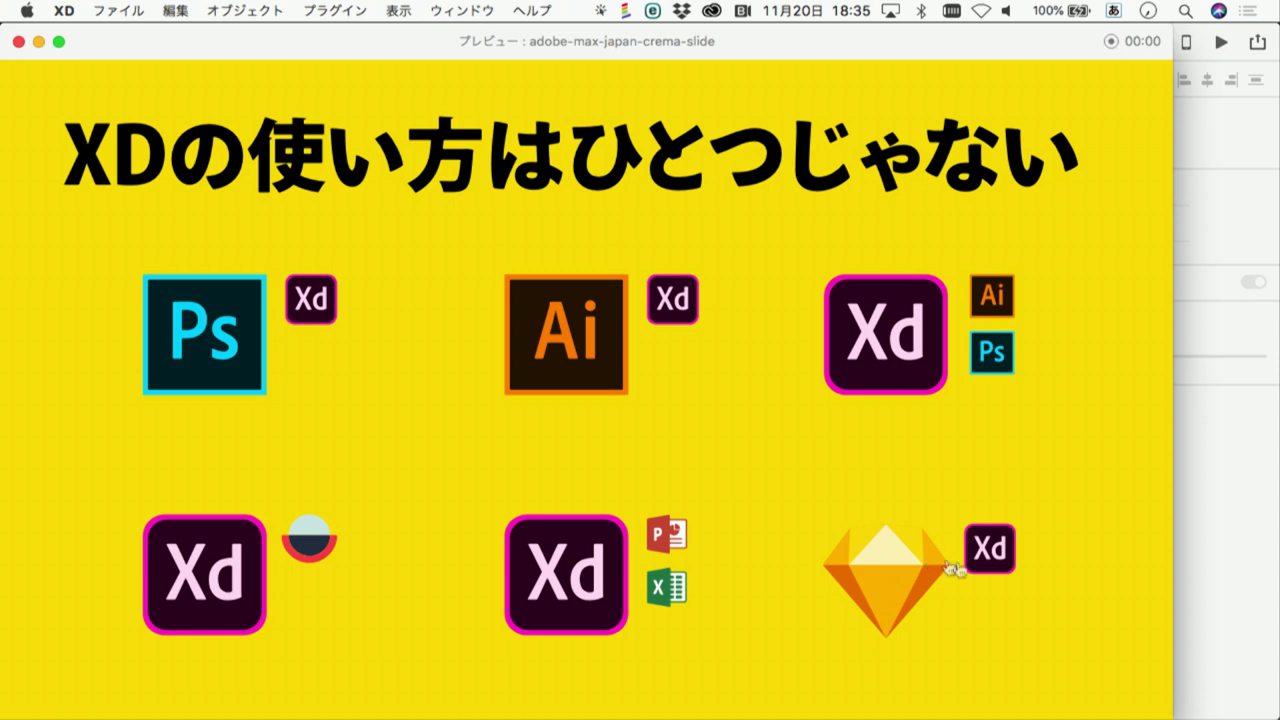
pyautogui.click(1001, 580)
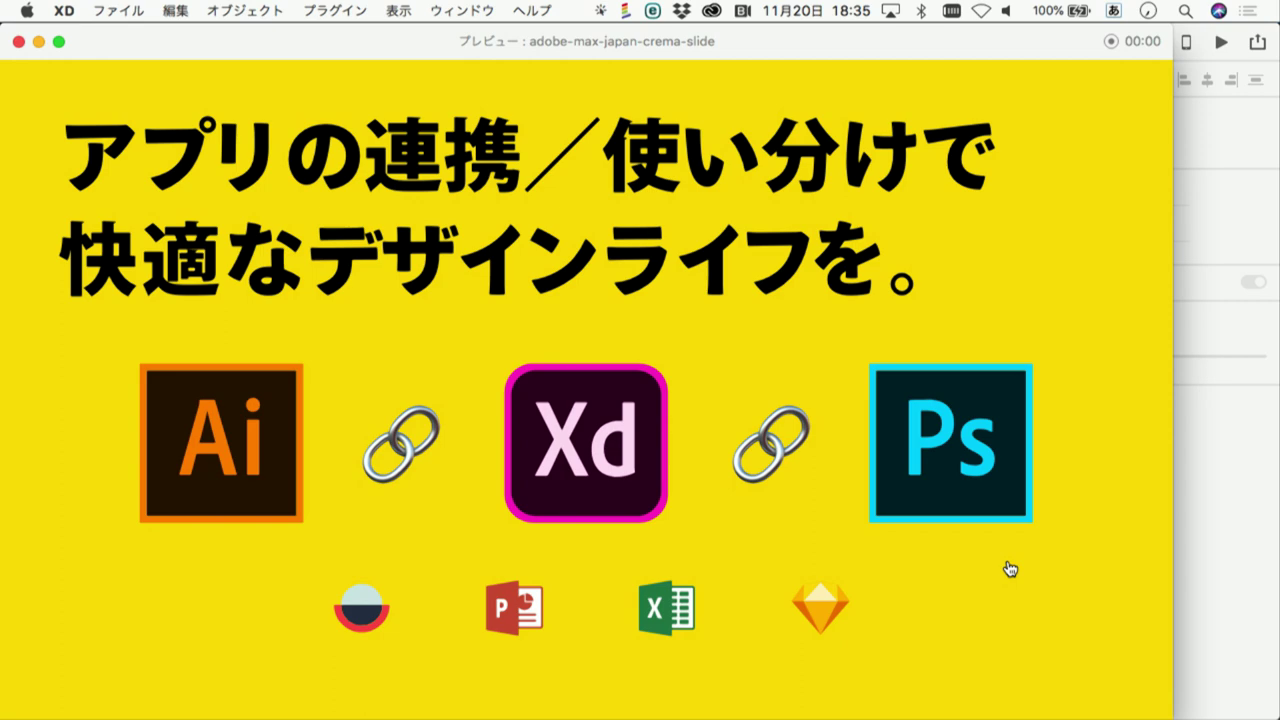
pyautogui.click(1009, 568)
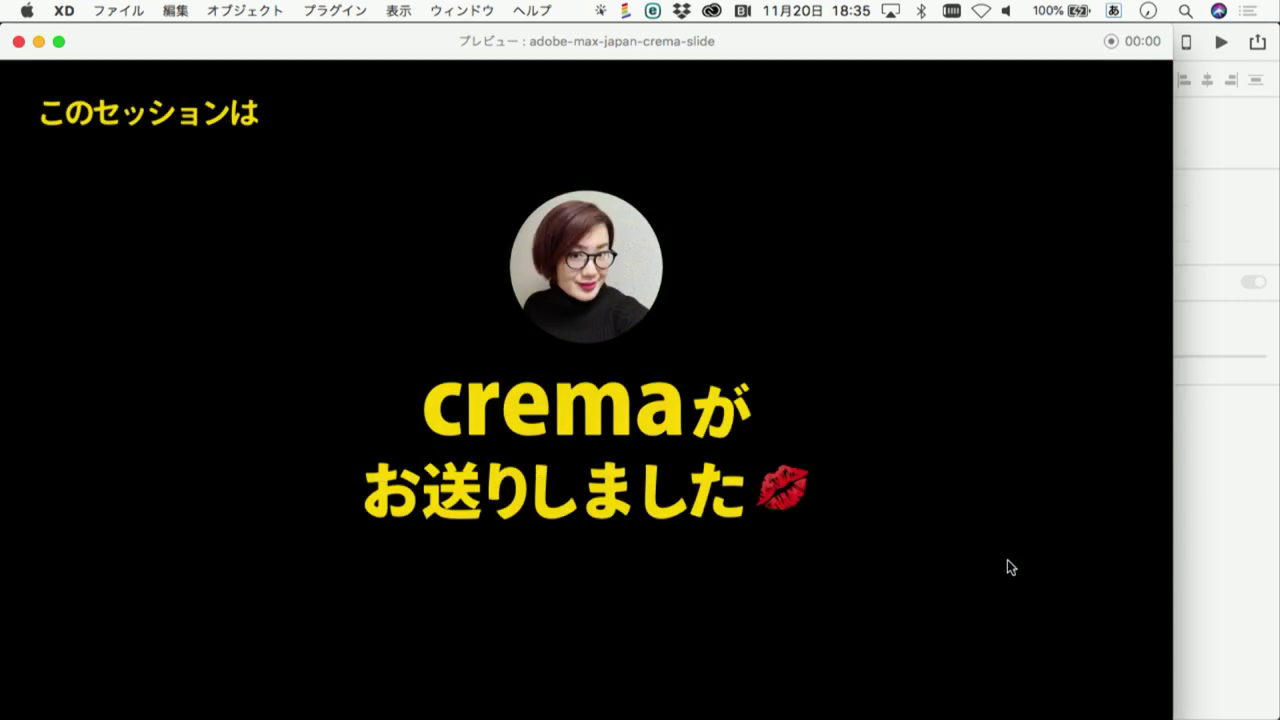